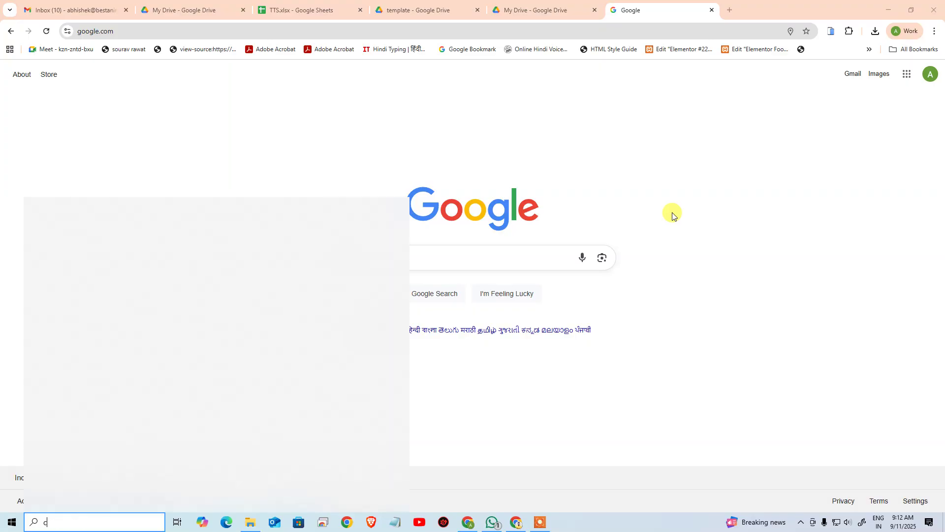
Step: Open File Explorer to C:\xampp and launch the xampp-control application
{"action": "key", "text": "Return"}
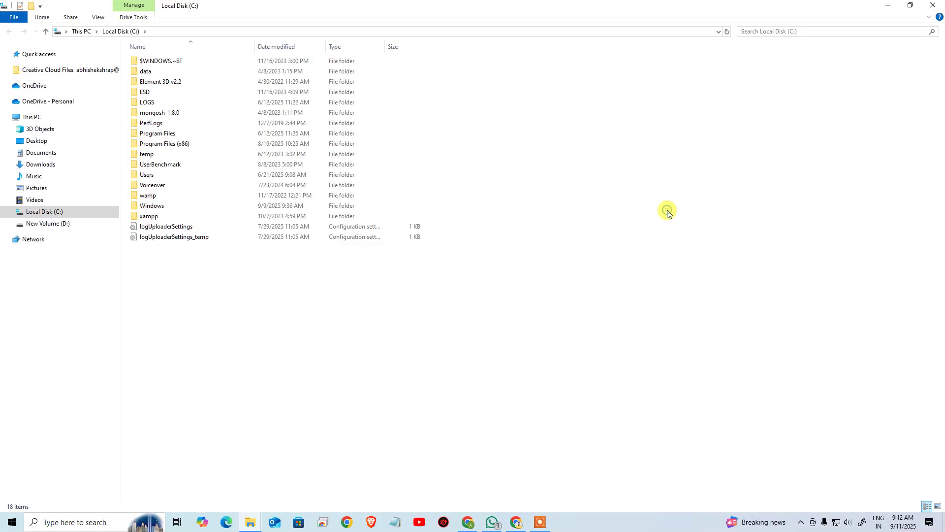
{"action": "key", "text": "End"}
{"action": "key", "text": "Up"}
{"action": "key", "text": "Up"}
{"action": "key", "text": "Return"}
{"action": "key", "text": "End"}
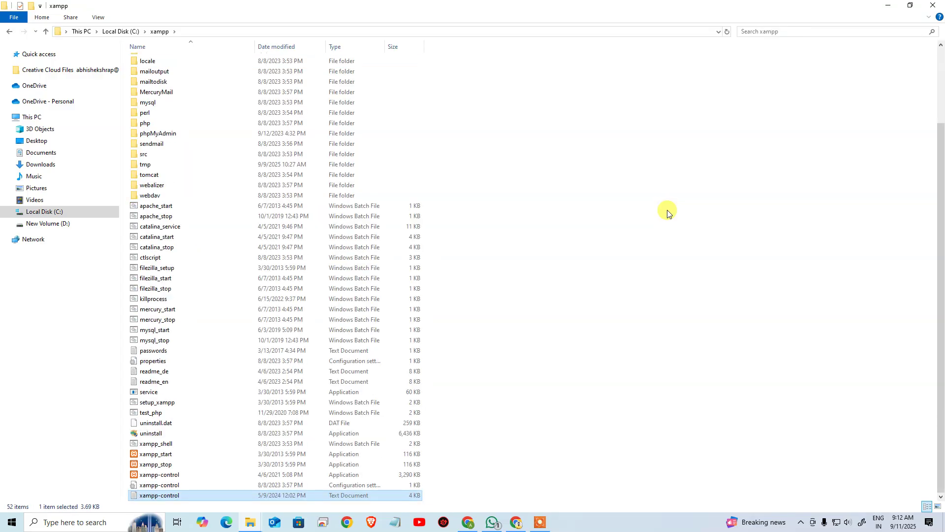
{"action": "key", "text": "Home"}
{"action": "key", "text": "End"}
{"action": "key", "text": "Up"}
{"action": "key", "text": "Up"}
{"action": "key", "text": "Return"}
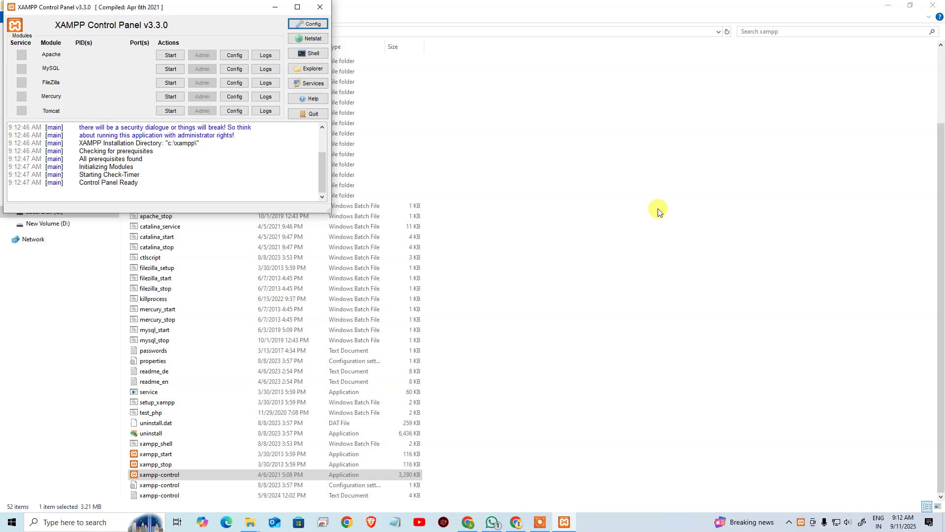
Step: Start the Apache and MySQL servers in XAMPP Control Panel
{"action": "left_click", "coordinate": [177, 58]}
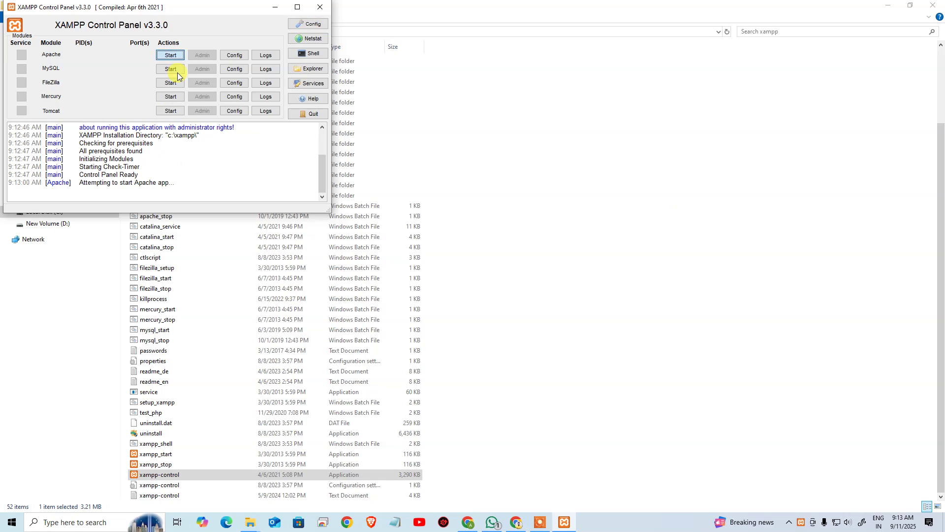
{"action": "left_click", "coordinate": [177, 72]}
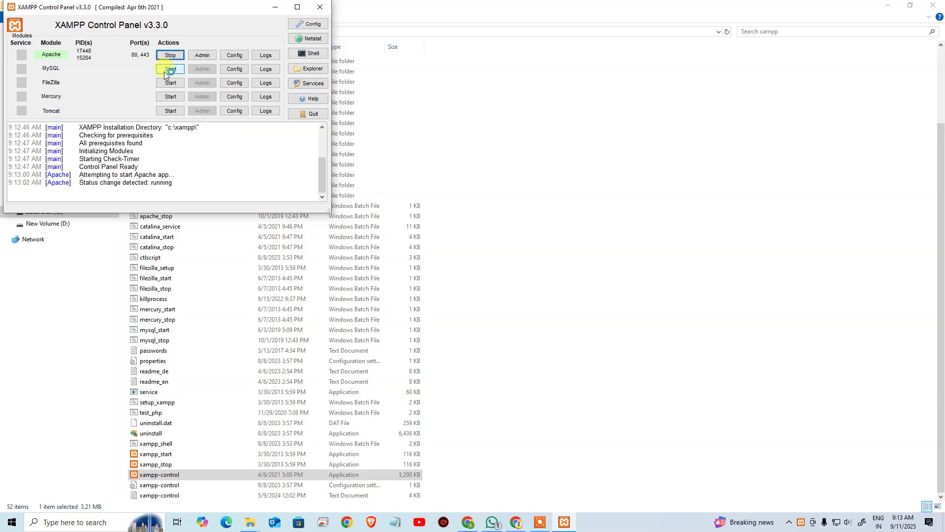
{"action": "left_click", "coordinate": [164, 72]}
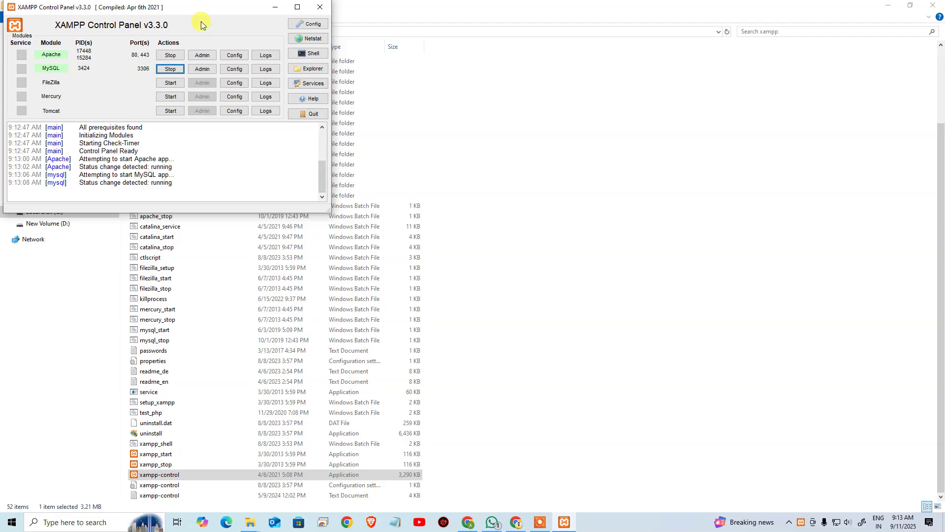
Step: Move the XAMPP Control Panel window to the middle of the screen
{"action": "left_click_drag", "start_coordinate": [191, 7], "coordinate": [484, 141]}
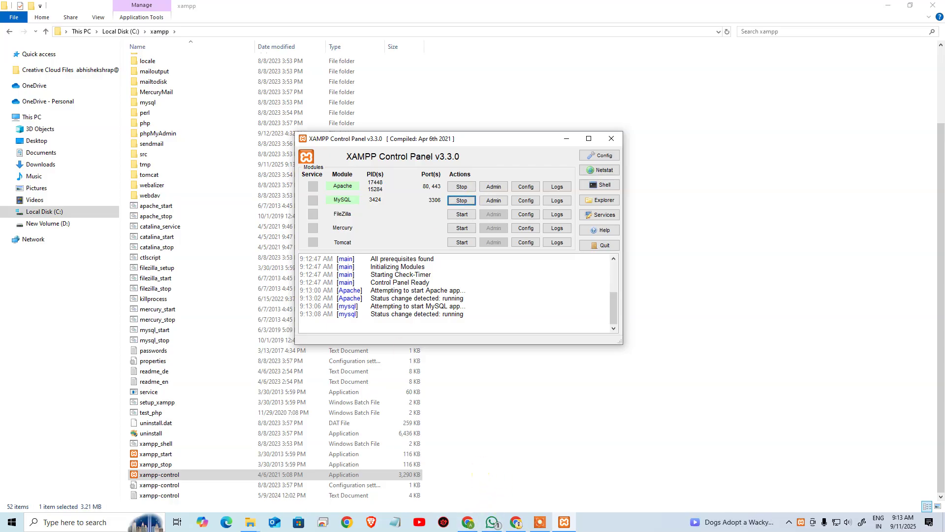
{"action": "key", "text": "alt+Tab"}
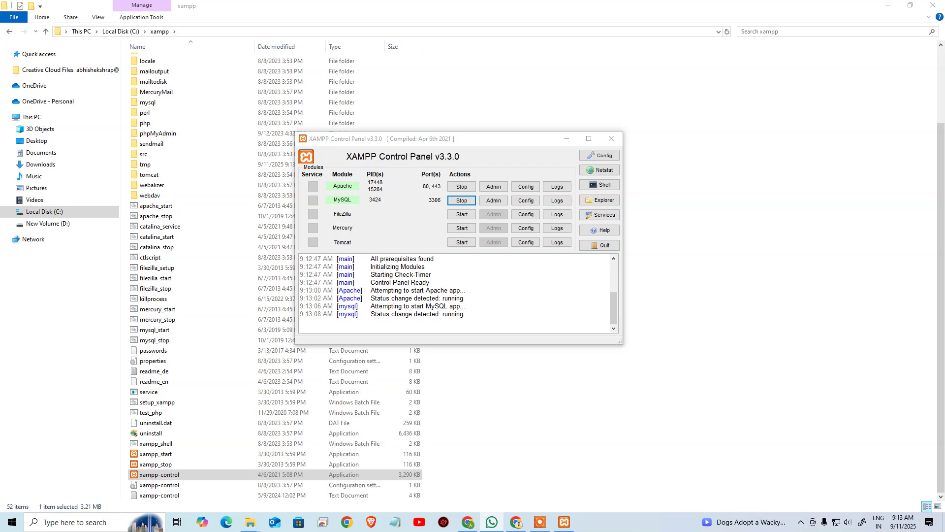
{"action": "key", "text": "ctrl+c"}
{"action": "key", "text": "ctrl+c"}
{"action": "key", "text": "ctrl+v"}
{"action": "key", "text": "ctrl+c"}
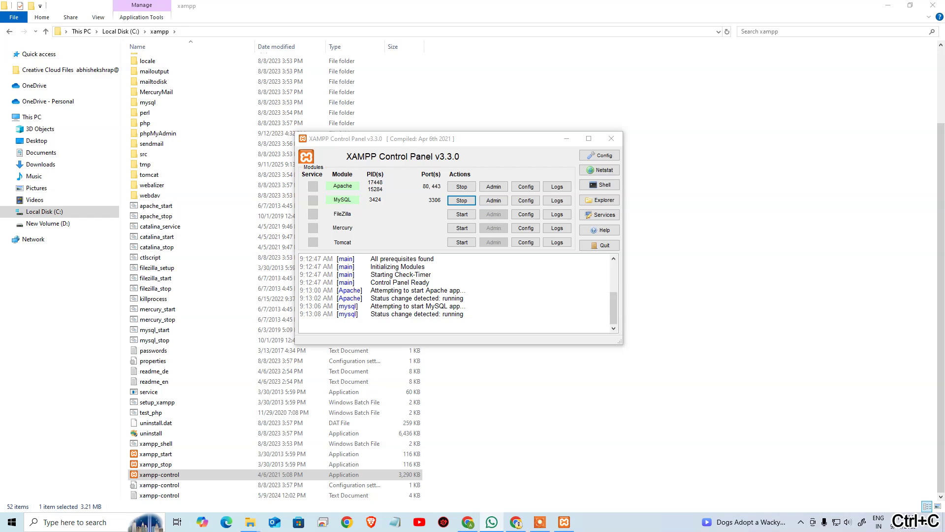
{"action": "key", "text": "ctrl+v"}
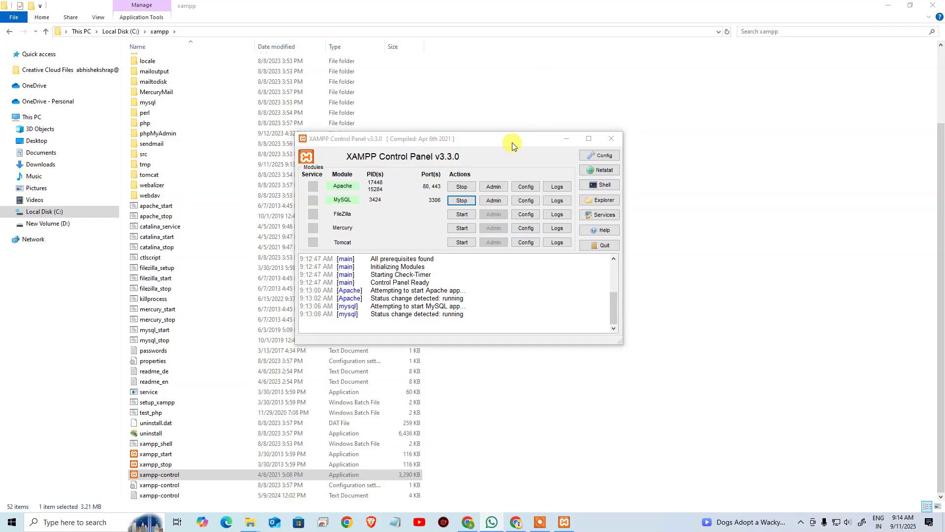
{"action": "left_click_drag", "start_coordinate": [513, 136], "coordinate": [602, 168]}
Step: Minimize File Explorer and load the localhost:3000 suggestion in Chrome
{"action": "left_click", "coordinate": [888, 5]}
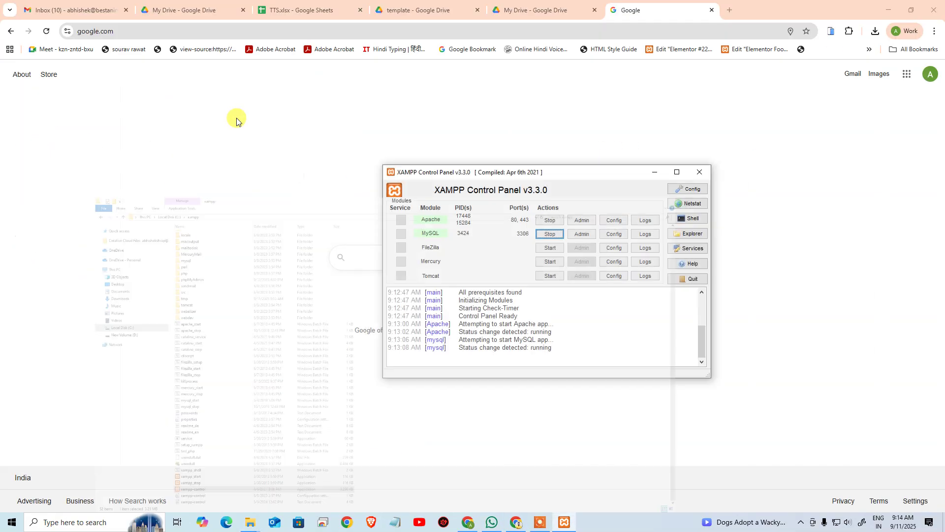
{"action": "left_click", "coordinate": [391, 31]}
{"action": "type", "text": "l"}
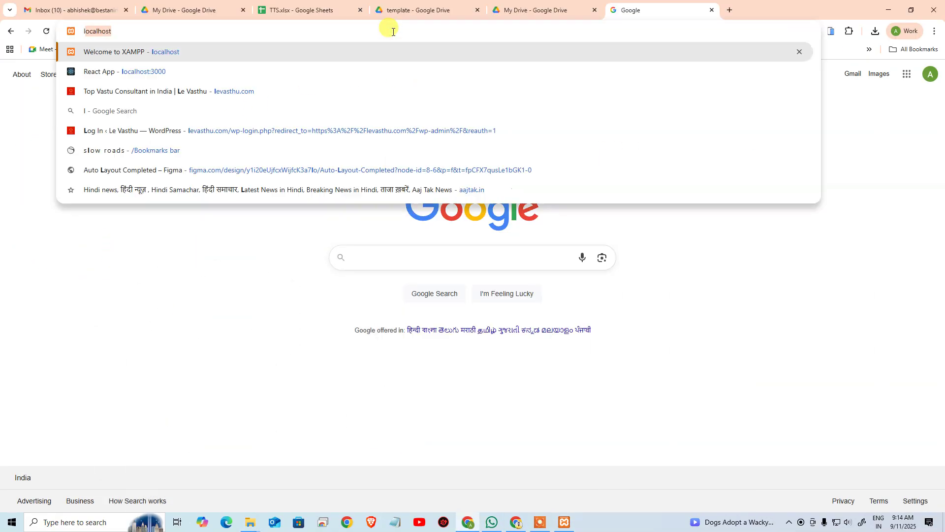
{"action": "type", "text": "ocal"}
{"action": "key", "text": "Down"}
{"action": "key", "text": "Return"}
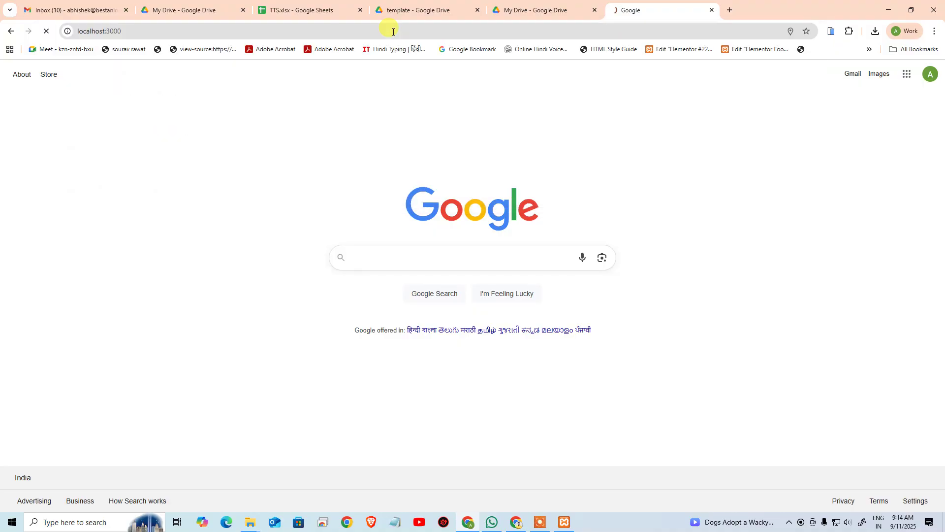
Step: Load localhost/wordpress instead, then switch to the Gmail and spreadsheet tabs
{"action": "left_click", "coordinate": [393, 32]}
{"action": "left_click", "coordinate": [393, 31]}
{"action": "key", "text": "BackSpace"}
{"action": "key", "text": "BackSpace"}
{"action": "key", "text": "BackSpace"}
{"action": "key", "text": "BackSpace"}
{"action": "key", "text": "BackSpace"}
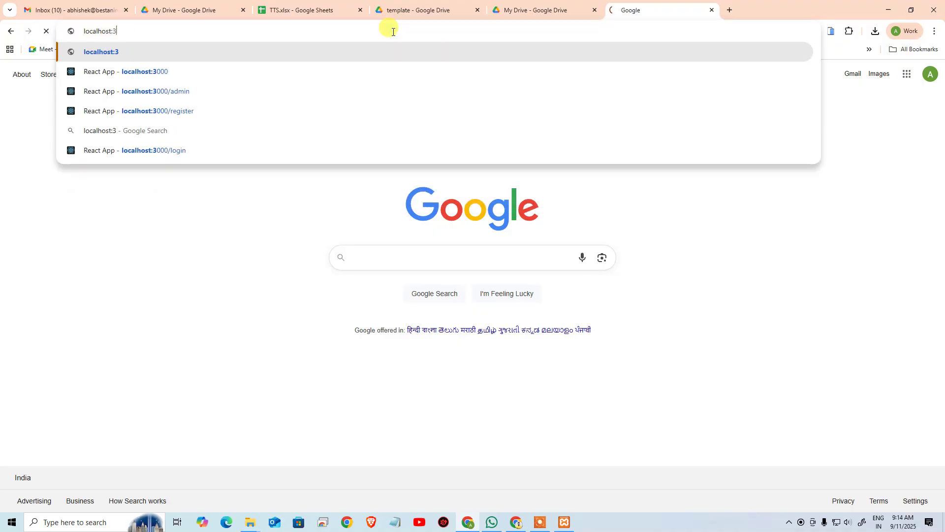
{"action": "type", "text": "/wordpress/wp"}
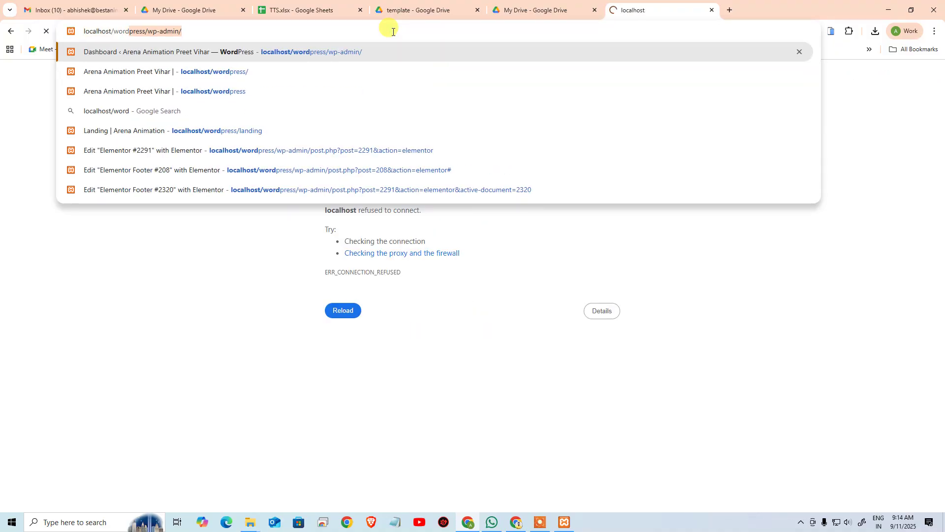
{"action": "key", "text": "BackSpace"}
{"action": "key", "text": "BackSpace"}
{"action": "key", "text": "BackSpace"}
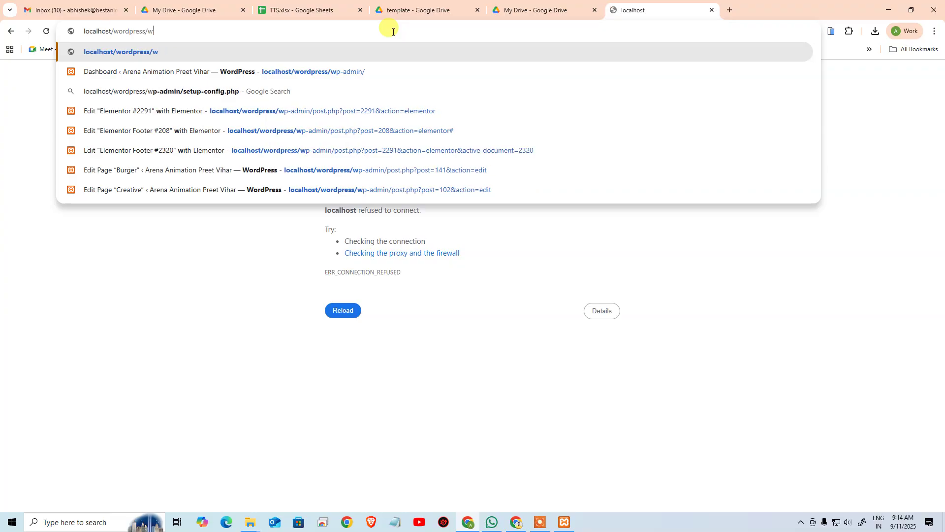
{"action": "key", "text": "Return"}
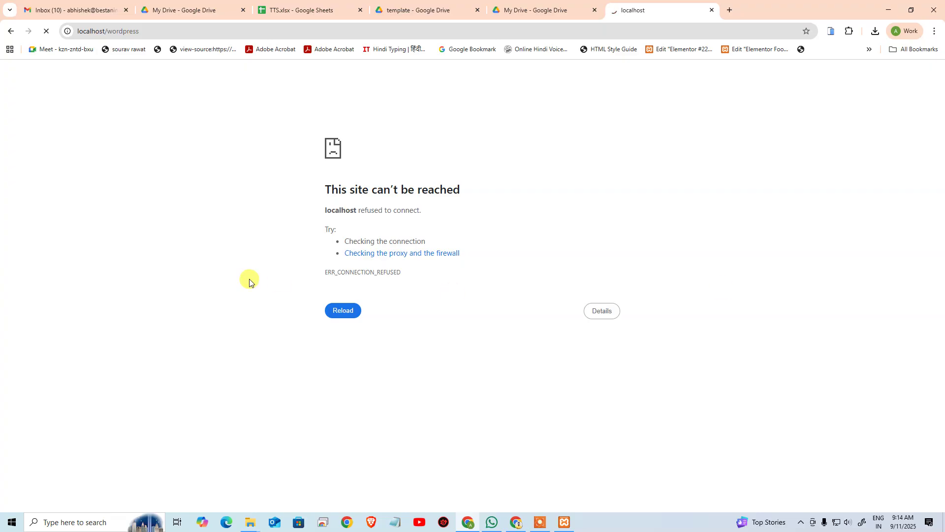
{"action": "left_click", "coordinate": [43, 2]}
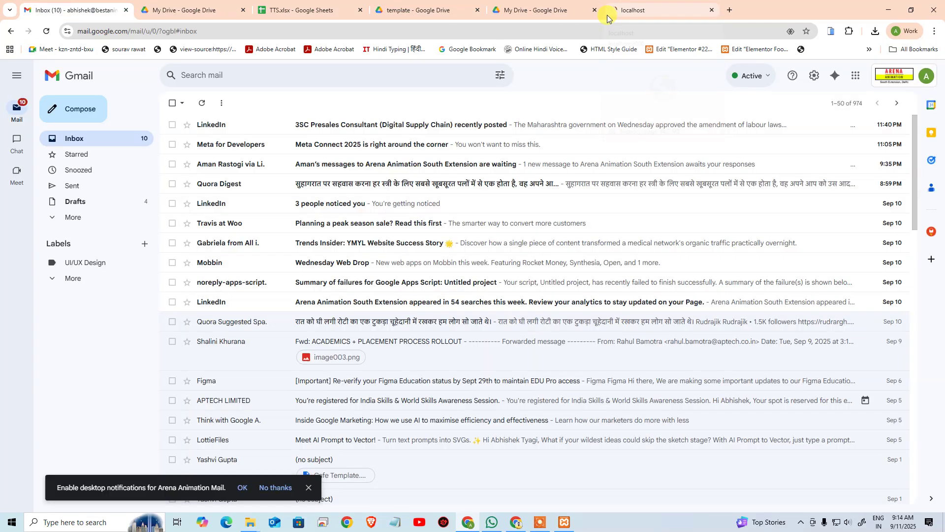
{"action": "left_click", "coordinate": [345, 3]}
Step: Return to the localhost/wordpress tab showing the connection-refused error
{"action": "left_click", "coordinate": [660, 8]}
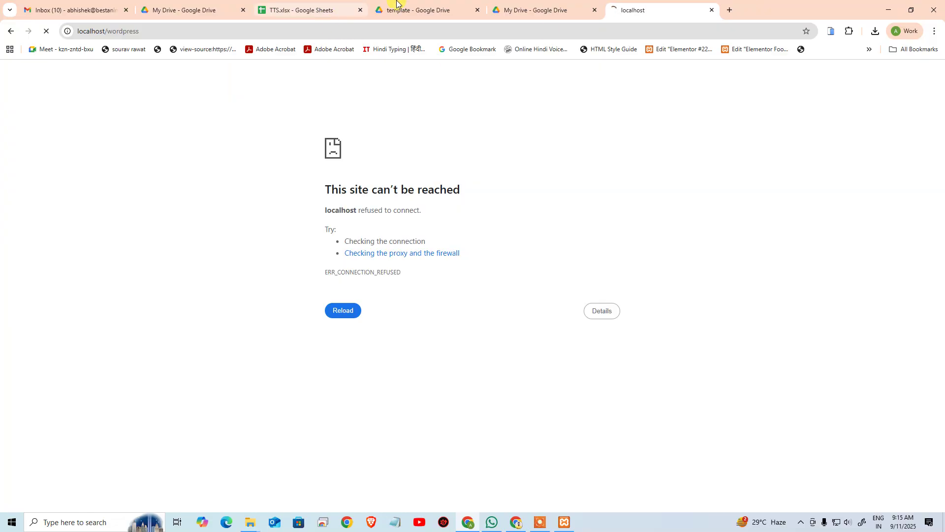
Step: Copy the saved WordPress password from the login note in Notepad
{"action": "left_click", "coordinate": [561, 523]}
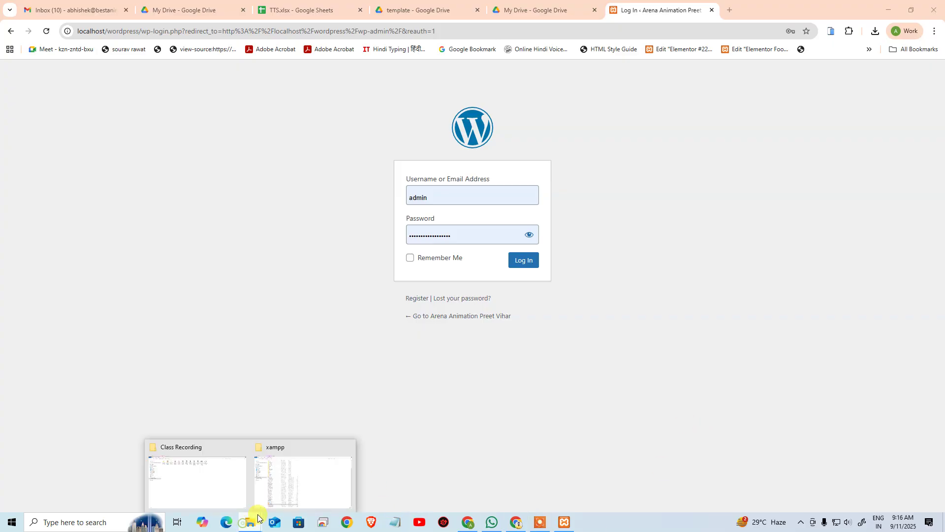
{"action": "key", "text": "super"}
{"action": "type", "text": "notepad"}
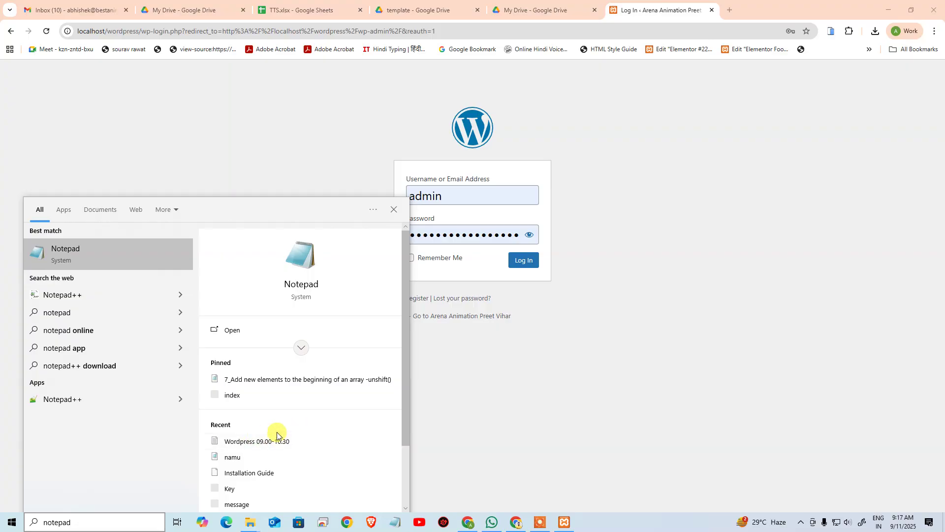
{"action": "left_click", "coordinate": [247, 443]}
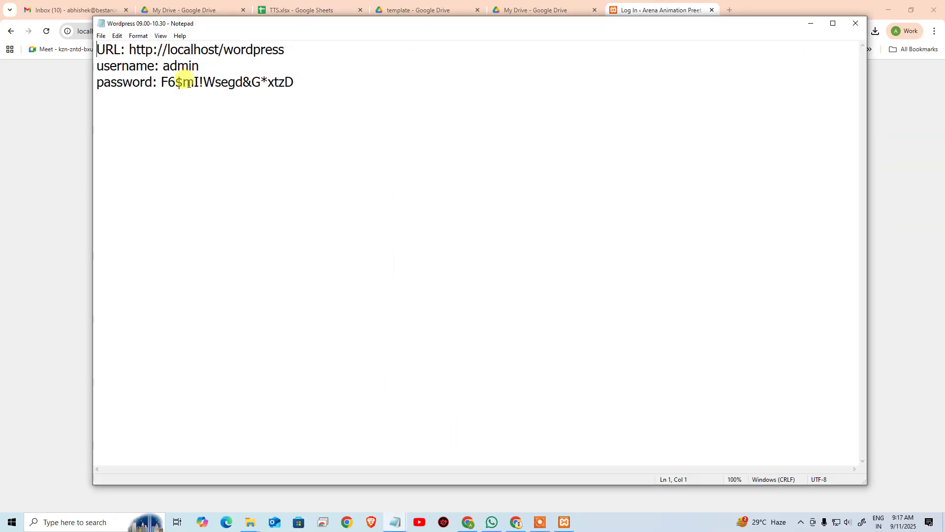
{"action": "type", "text": "c"}
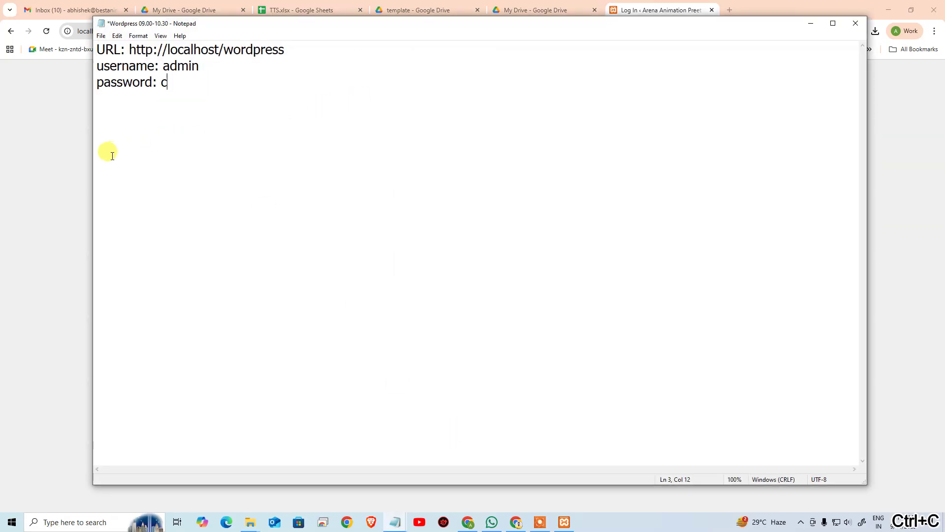
{"action": "key", "text": "ctrl+z"}
{"action": "key", "text": "ctrl+c"}
Step: Paste the password into the WordPress login form and log in
{"action": "left_click", "coordinate": [54, 154]}
{"action": "left_click", "coordinate": [480, 234]}
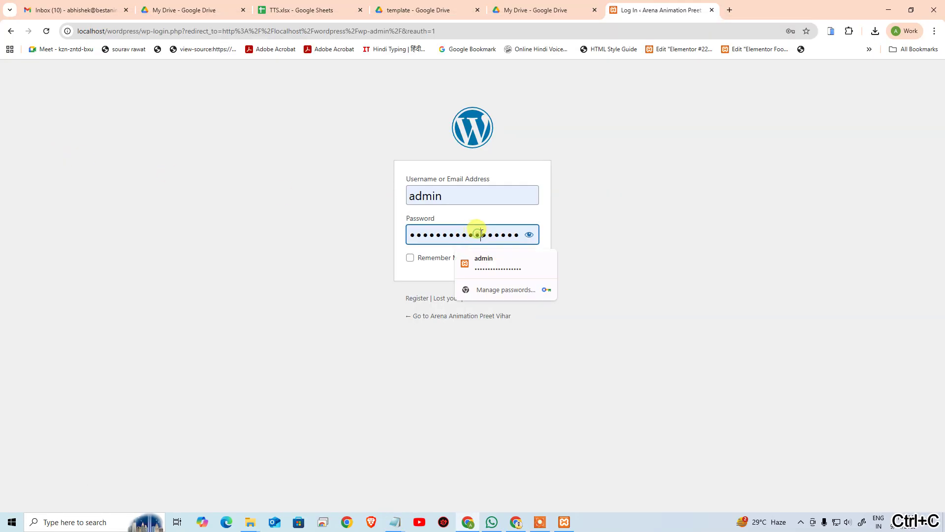
{"action": "key", "text": "ctrl+a"}
{"action": "key", "text": "ctrl+v"}
{"action": "left_click", "coordinate": [621, 241]}
{"action": "left_click", "coordinate": [527, 260]}
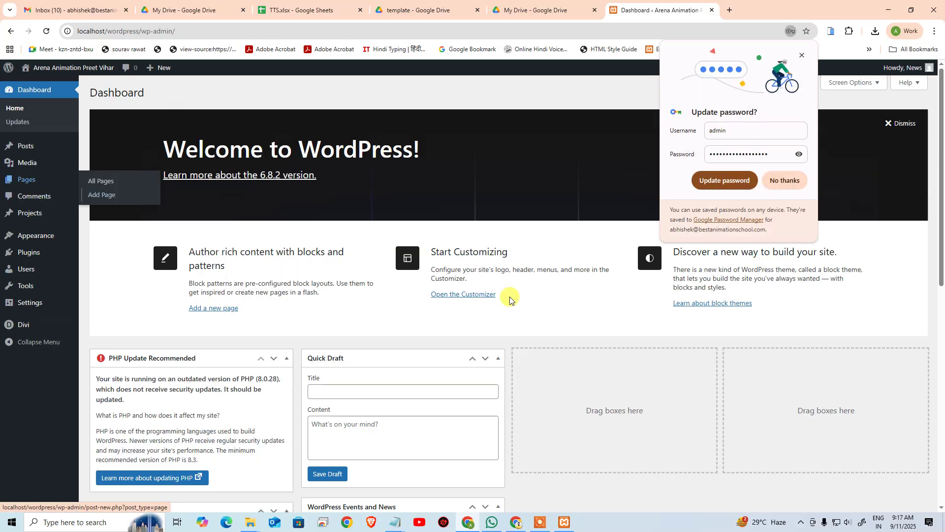
Step: Dismiss the password prompt and open Appearance > Menus on the Creative Studio menu
{"action": "left_click", "coordinate": [802, 55]}
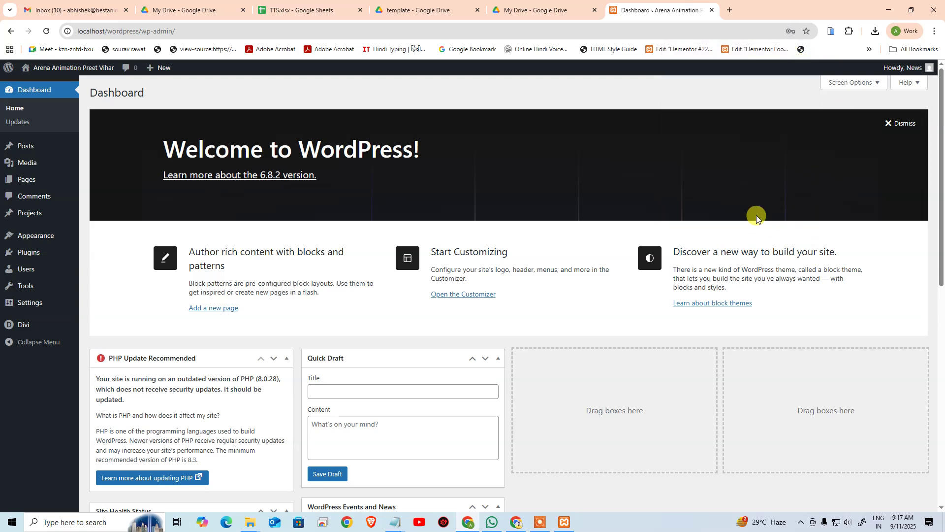
{"action": "mouse_move", "coordinate": [26, 189]}
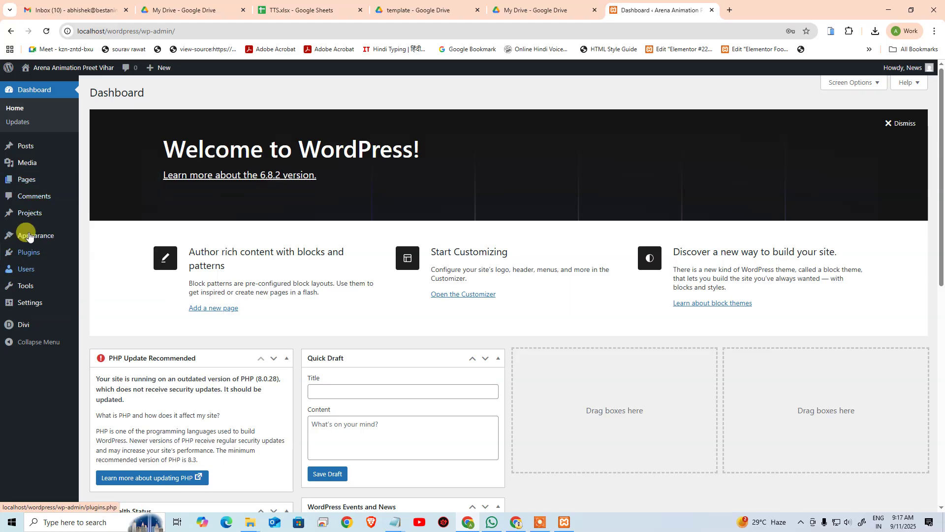
{"action": "mouse_move", "coordinate": [34, 234]}
{"action": "left_click", "coordinate": [97, 287]}
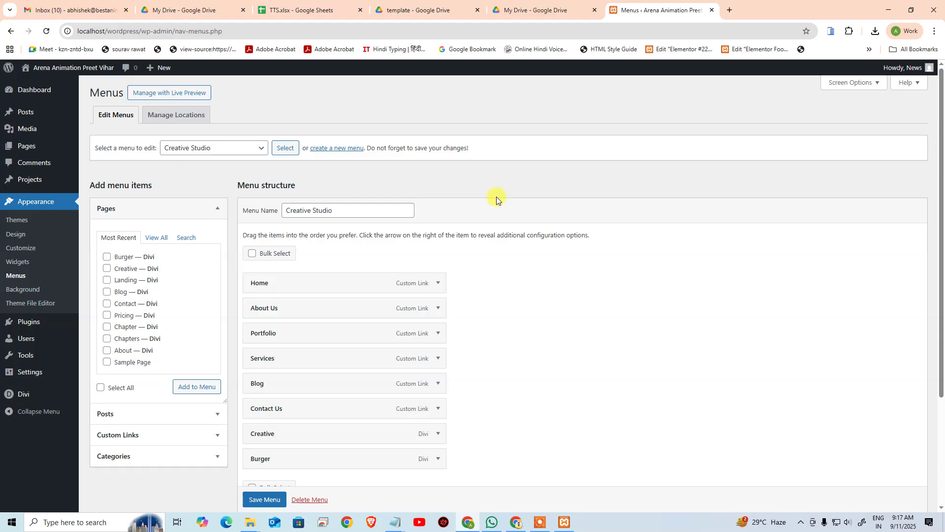
{"action": "left_click", "coordinate": [218, 148]}
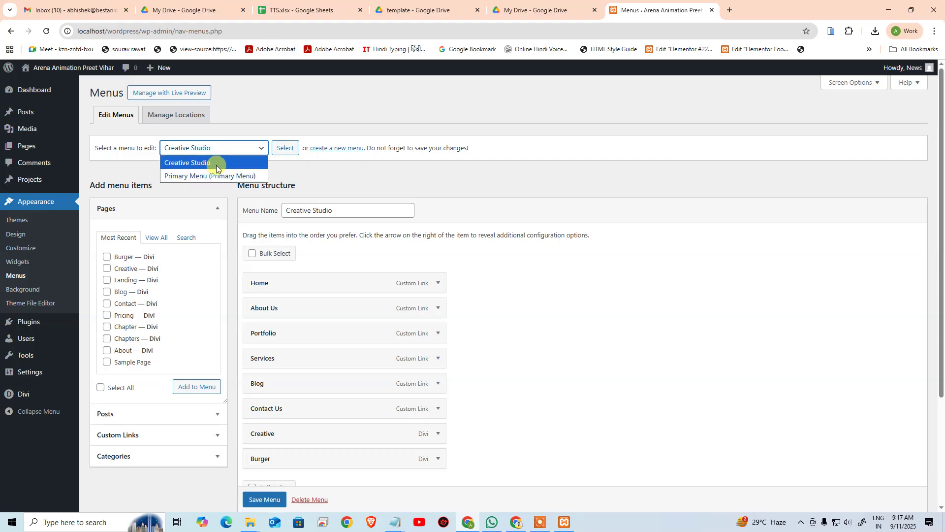
{"action": "left_click", "coordinate": [355, 166]}
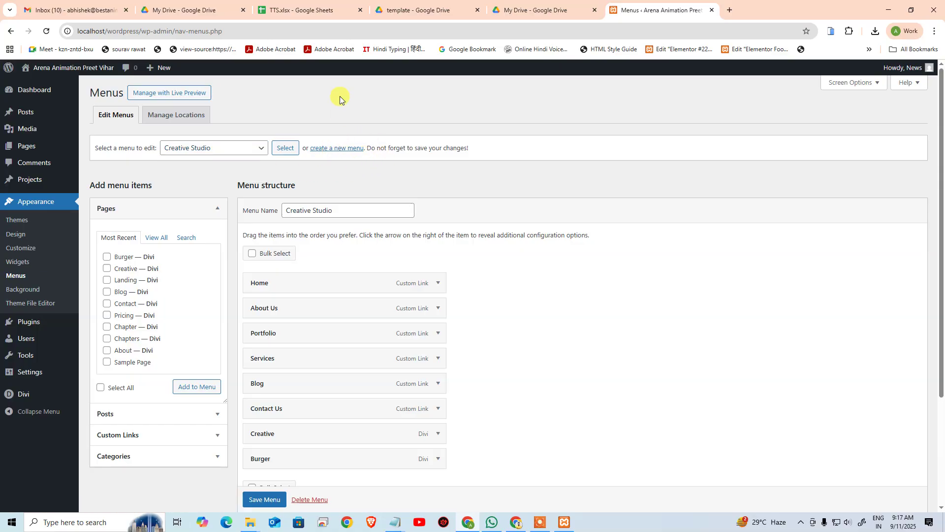
{"action": "key", "text": "super"}
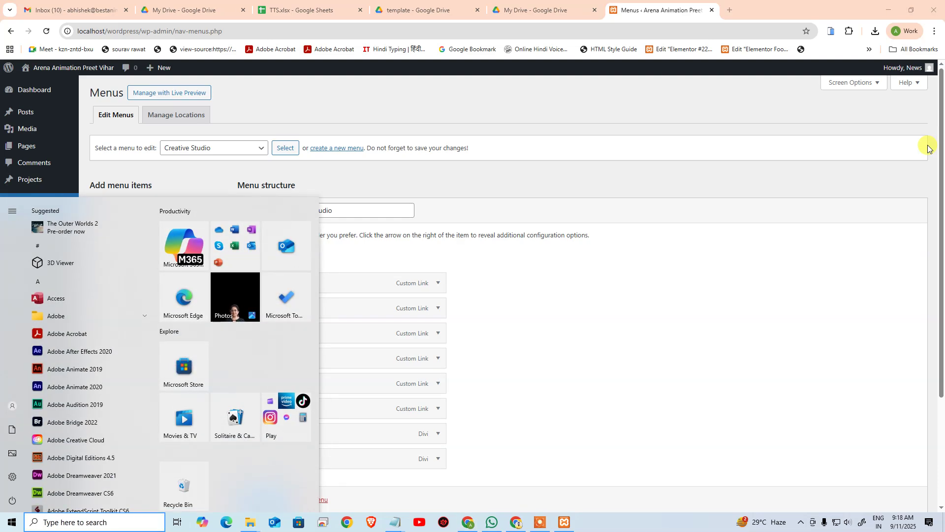
Step: Search Windows for Photoshop to launch Adobe Photoshop CC 2019
{"action": "type", "text": "ph"}
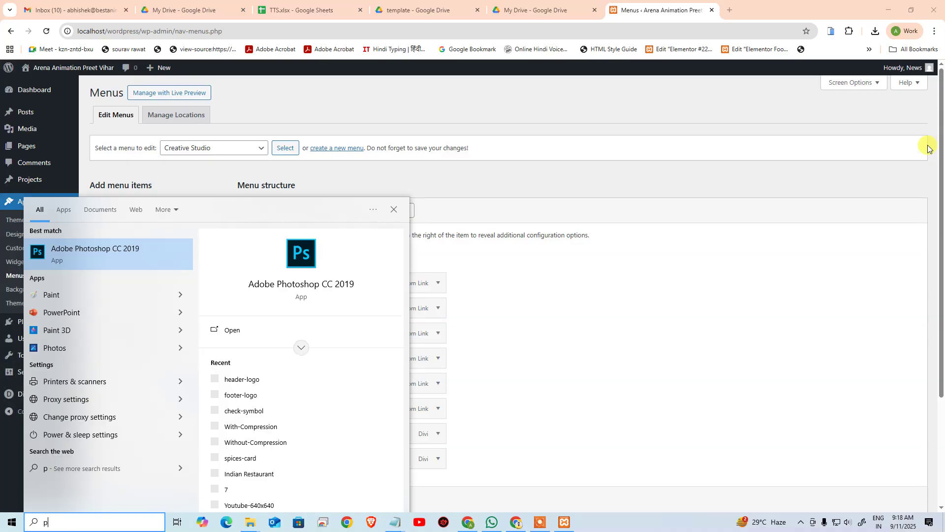
{"action": "type", "text": "oto"}
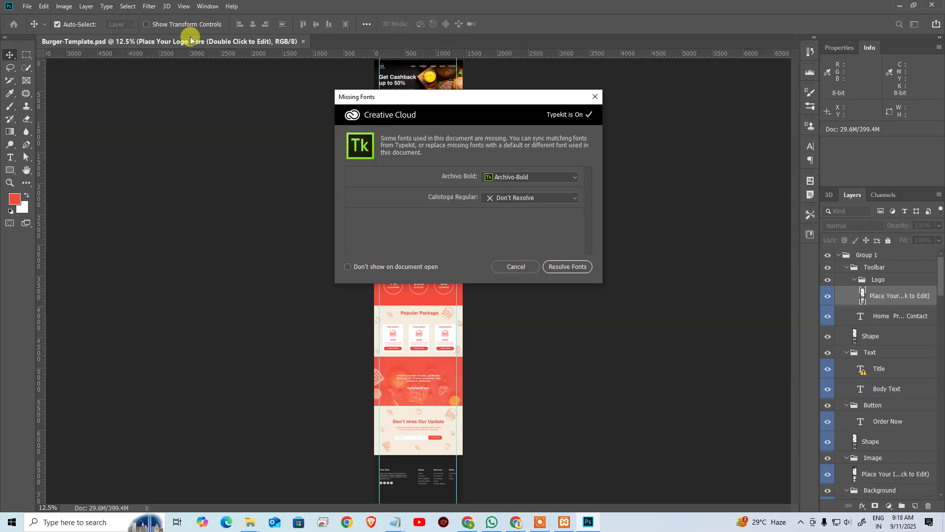
Step: Skip the missing fonts, view the template at actual pixels and bring the navigation into view
{"action": "left_click", "coordinate": [520, 267]}
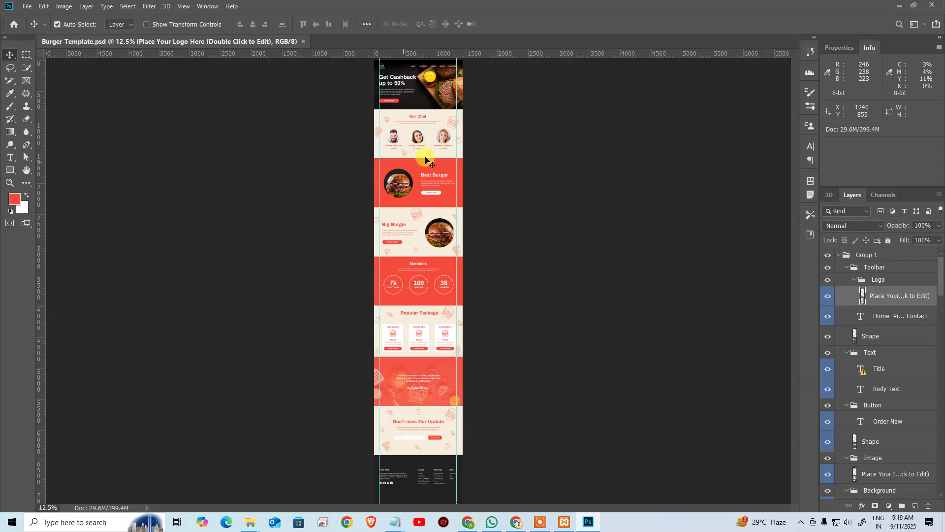
{"action": "left_click", "coordinate": [507, 122]}
{"action": "key", "text": "ctrl+alt+0"}
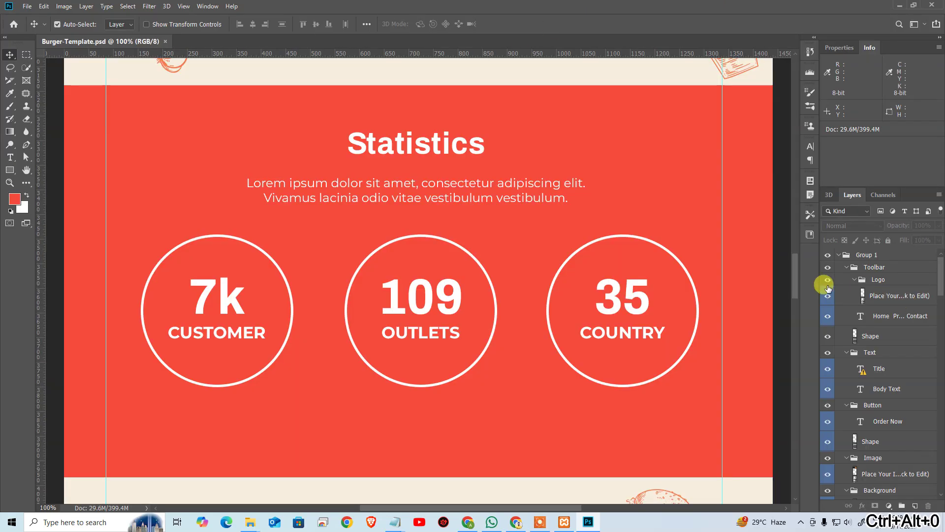
{"action": "left_click_drag", "start_coordinate": [490, 105], "coordinate": [496, 467]}
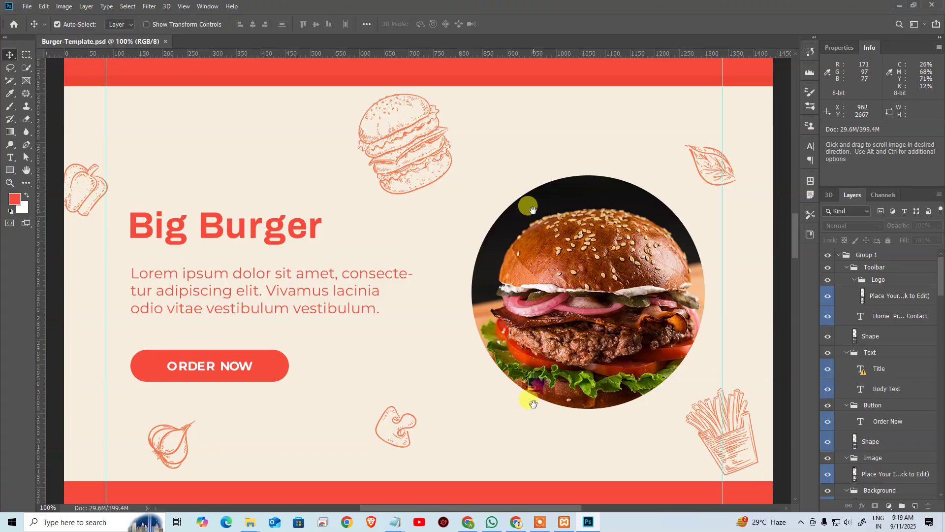
{"action": "left_click_drag", "start_coordinate": [507, 132], "coordinate": [500, 407]}
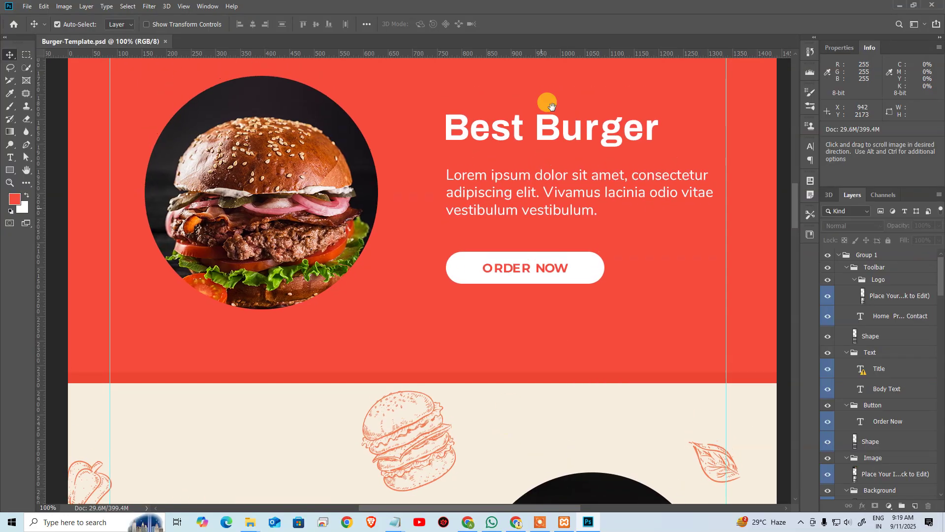
{"action": "left_click_drag", "start_coordinate": [545, 97], "coordinate": [540, 376]}
{"action": "left_click_drag", "start_coordinate": [529, 334], "coordinate": [528, 413]}
{"action": "left_click_drag", "start_coordinate": [526, 151], "coordinate": [525, 439]}
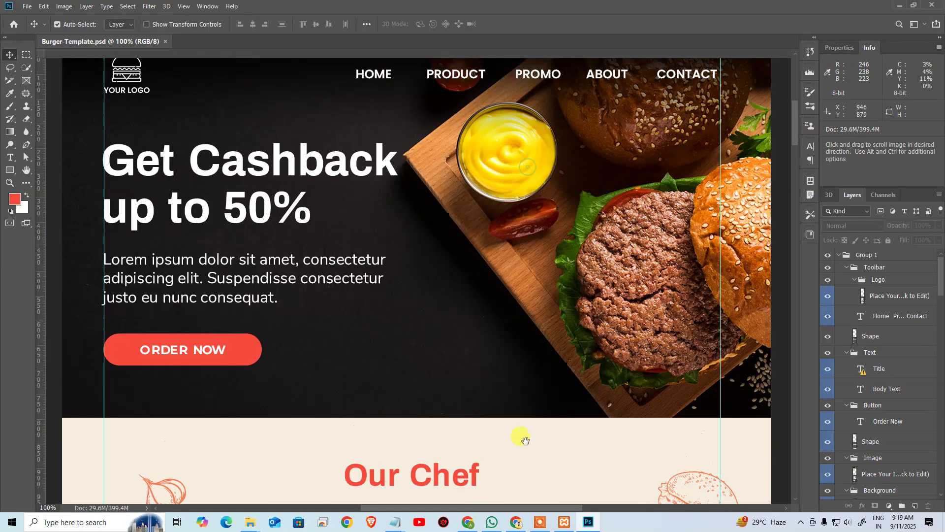
{"action": "left_click_drag", "start_coordinate": [515, 199], "coordinate": [530, 281]}
Step: Copy the HOME PRODUCT PROMO ABOUT CONTACT navigation text and return to WordPress
{"action": "key", "text": "ctrl+r"}
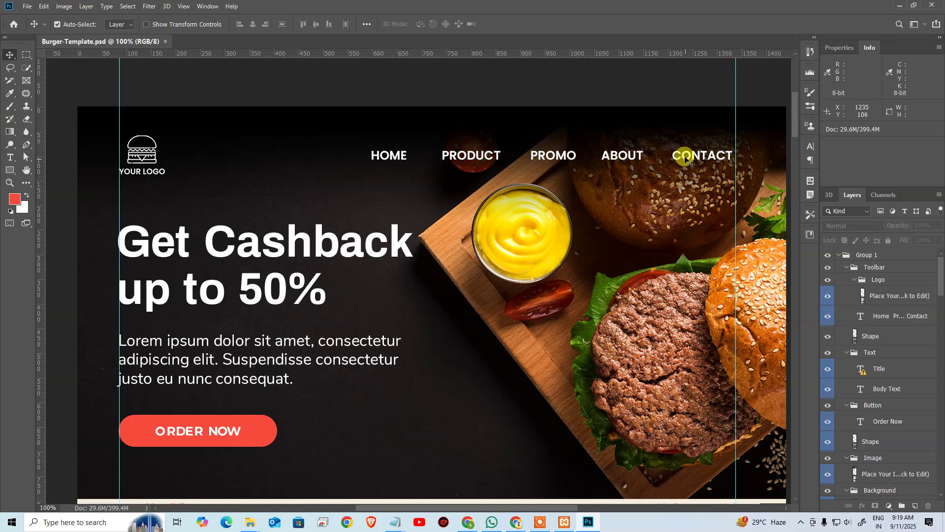
{"action": "key", "text": "t"}
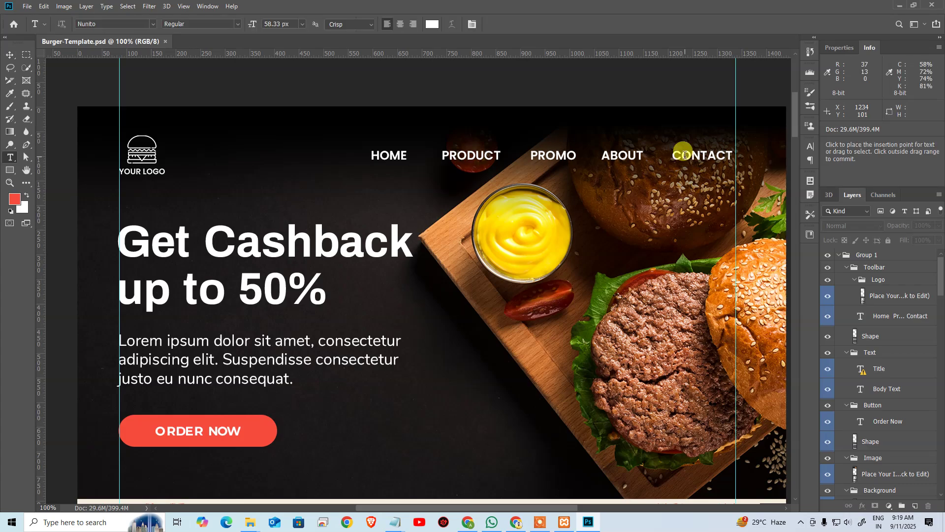
{"action": "left_click", "coordinate": [638, 156]}
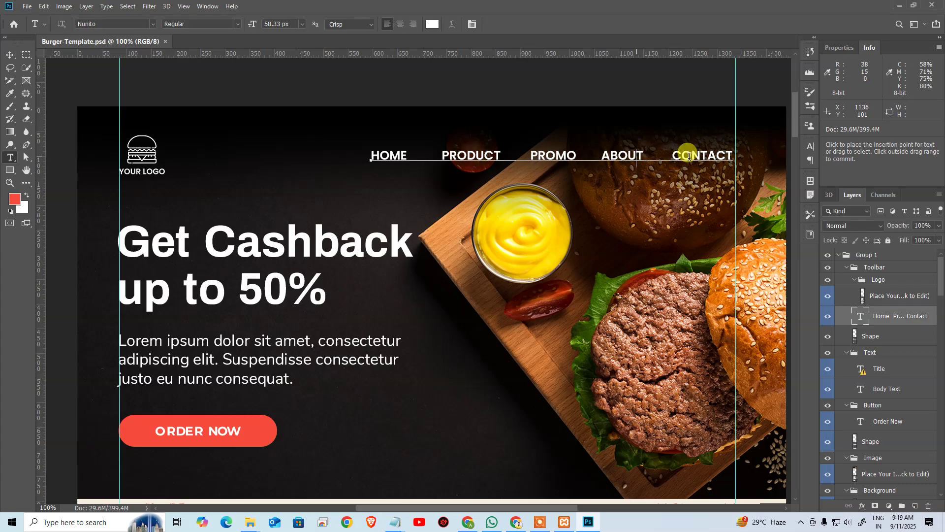
{"action": "key", "text": "ctrl+a"}
{"action": "key", "text": "ctrl+c"}
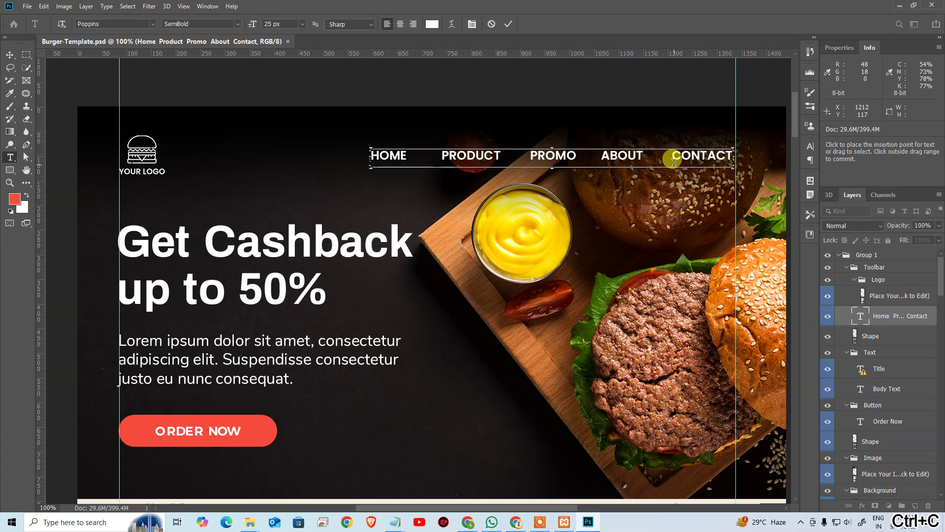
{"action": "key", "text": "alt+Tab"}
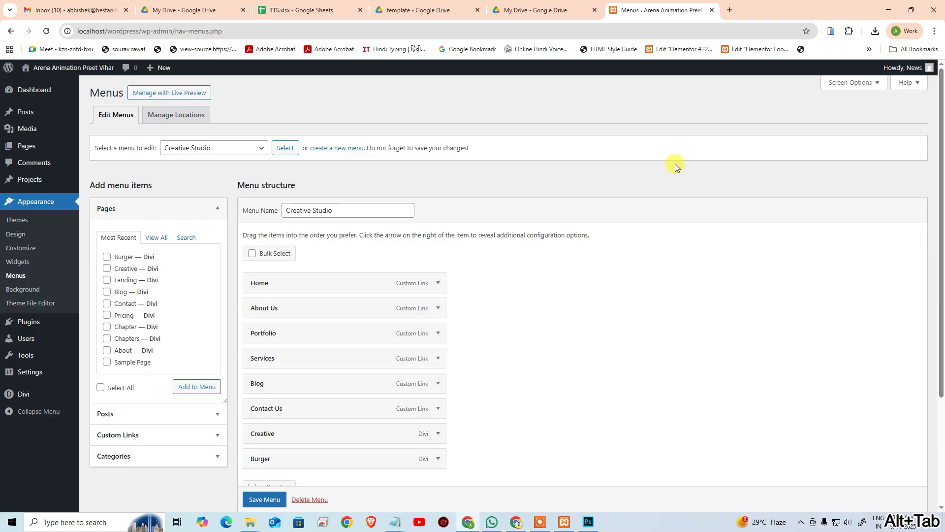
Step: Create a menu named Burger Menu that auto-adds top-level pages
{"action": "left_click", "coordinate": [327, 151]}
{"action": "left_click", "coordinate": [322, 210]}
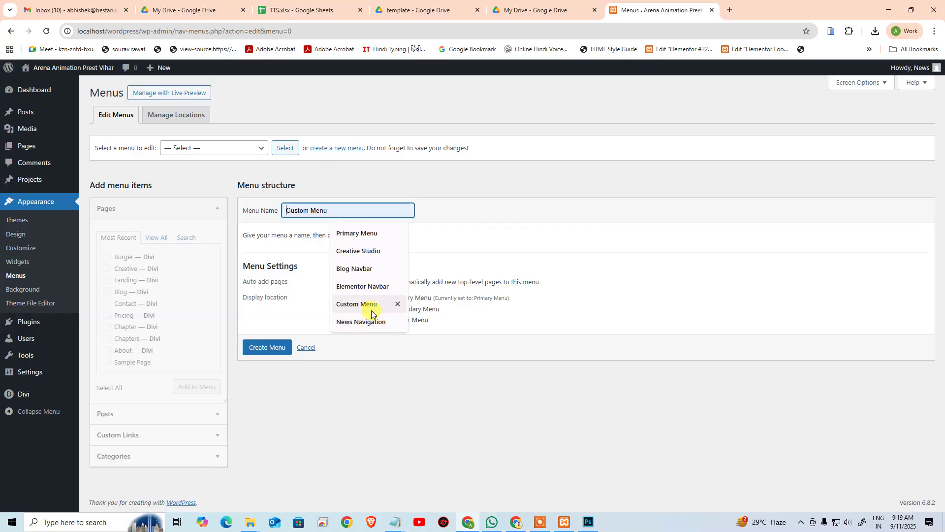
{"action": "type", "text": "Burger Menu"}
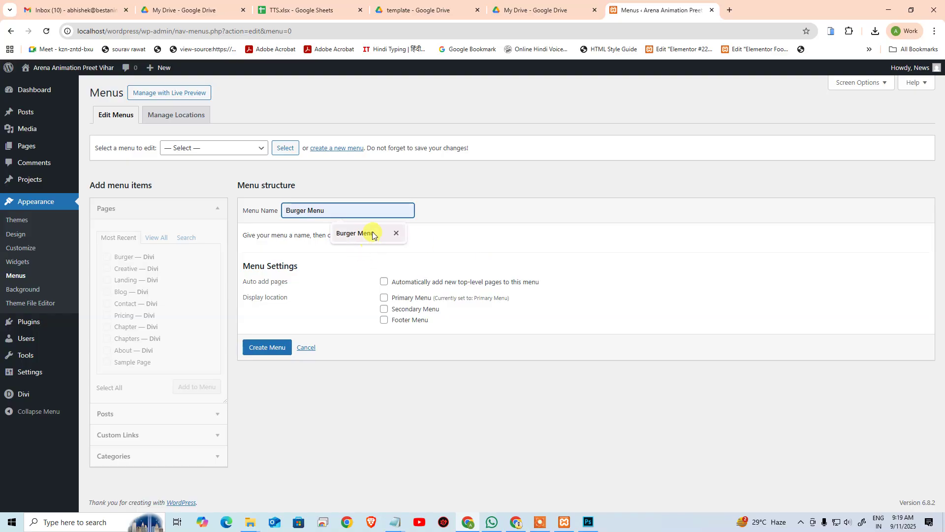
{"action": "left_click", "coordinate": [374, 233]}
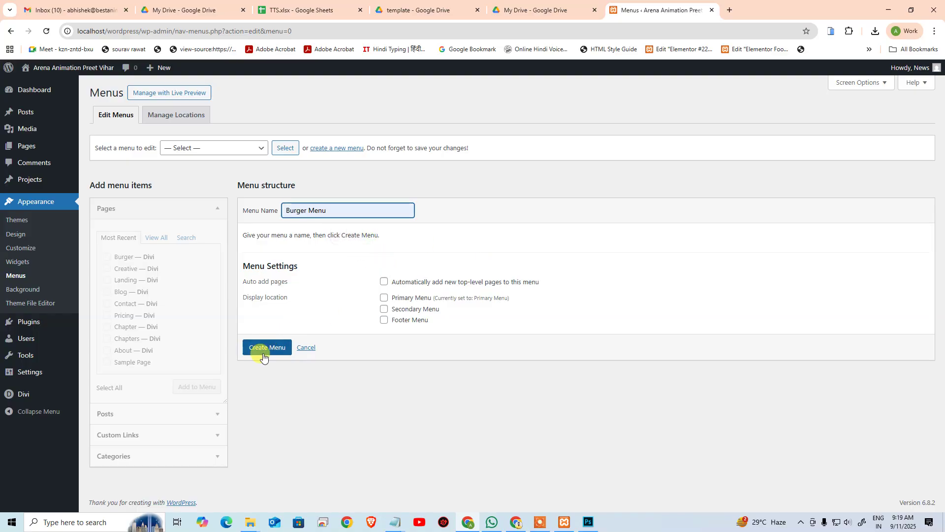
{"action": "left_click", "coordinate": [389, 282]}
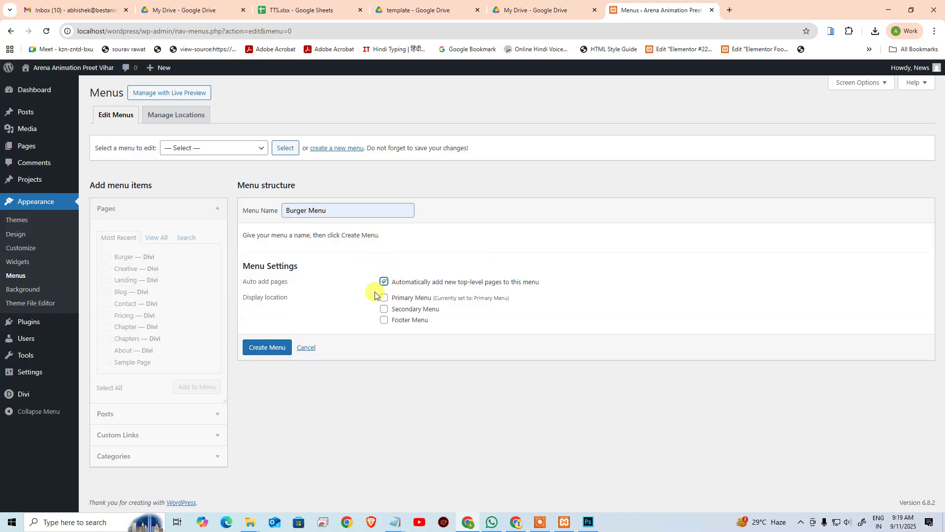
{"action": "left_click", "coordinate": [277, 349]}
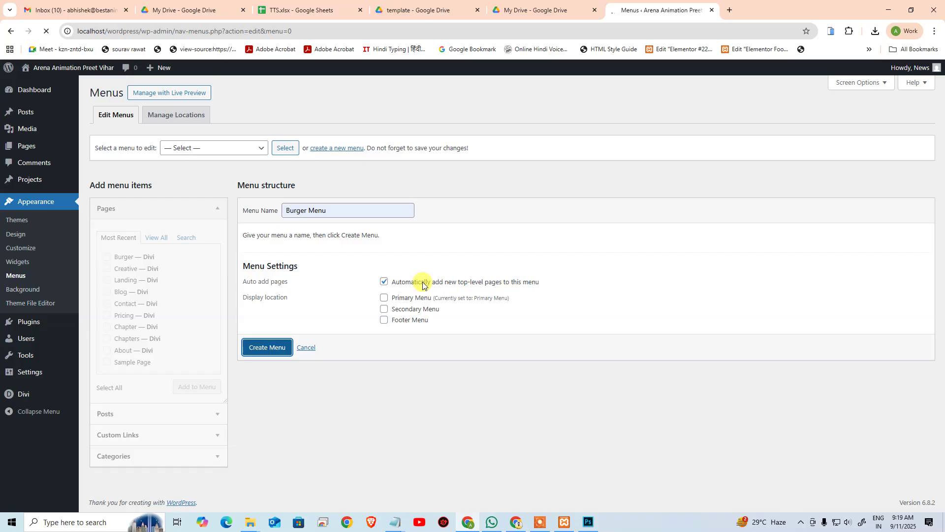
{"action": "left_click", "coordinate": [384, 298]}
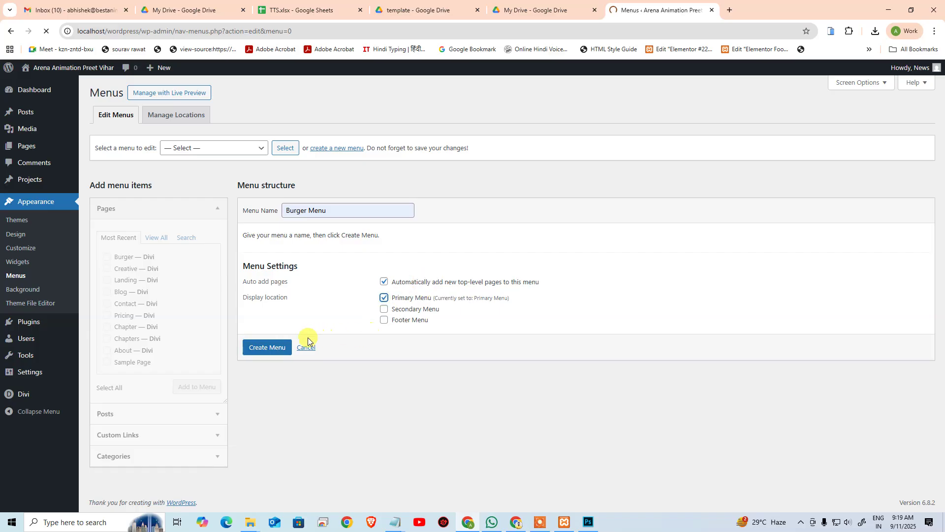
{"action": "left_click", "coordinate": [277, 351]}
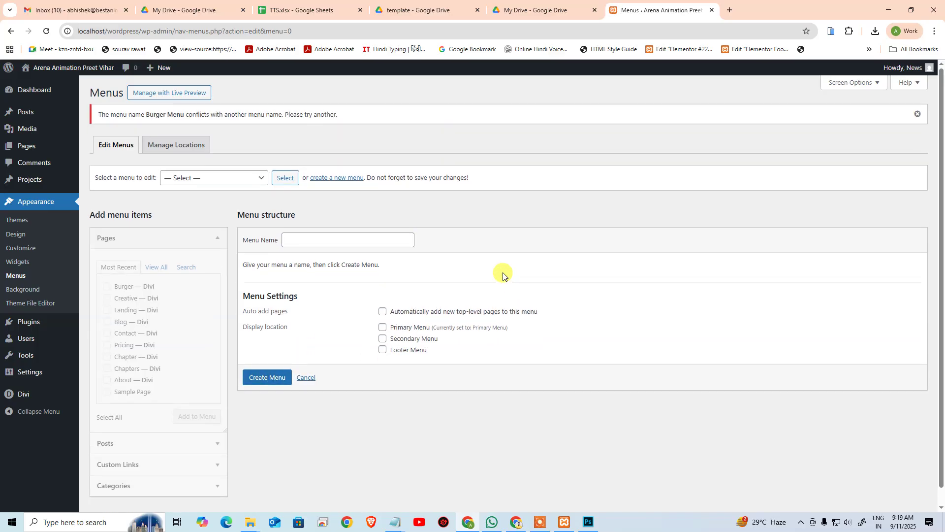
Step: Choose the existing Burger Menu from the dropdown and load it for editing
{"action": "left_click", "coordinate": [229, 181]}
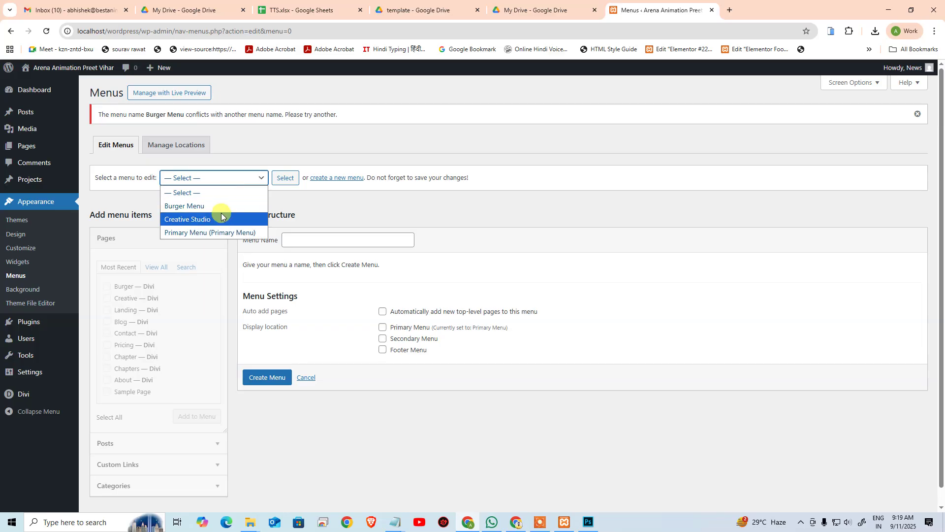
{"action": "left_click", "coordinate": [224, 207]}
{"action": "left_click", "coordinate": [279, 179]}
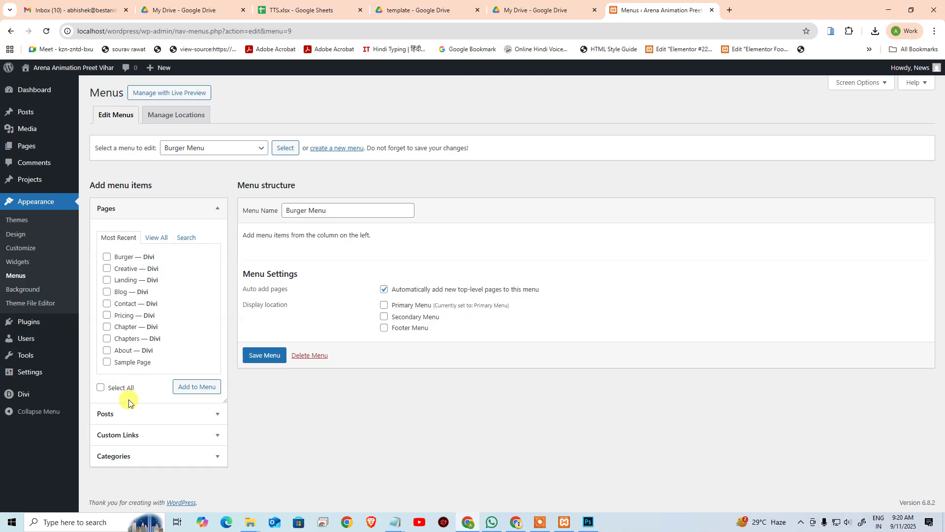
Step: Add a Home custom link with URL '#' to the Burger Menu
{"action": "left_click", "coordinate": [126, 440]}
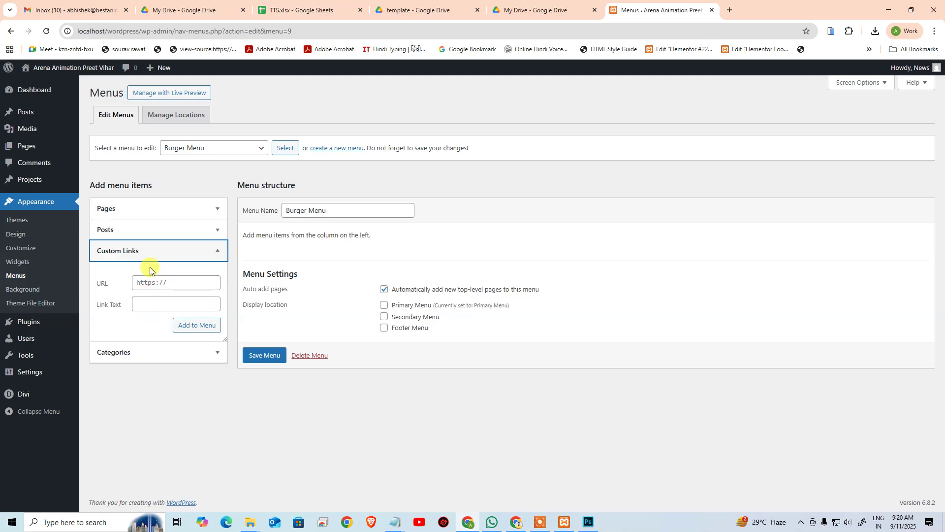
{"action": "left_click", "coordinate": [160, 287]}
{"action": "type", "text": "#"}
{"action": "left_click", "coordinate": [150, 302]}
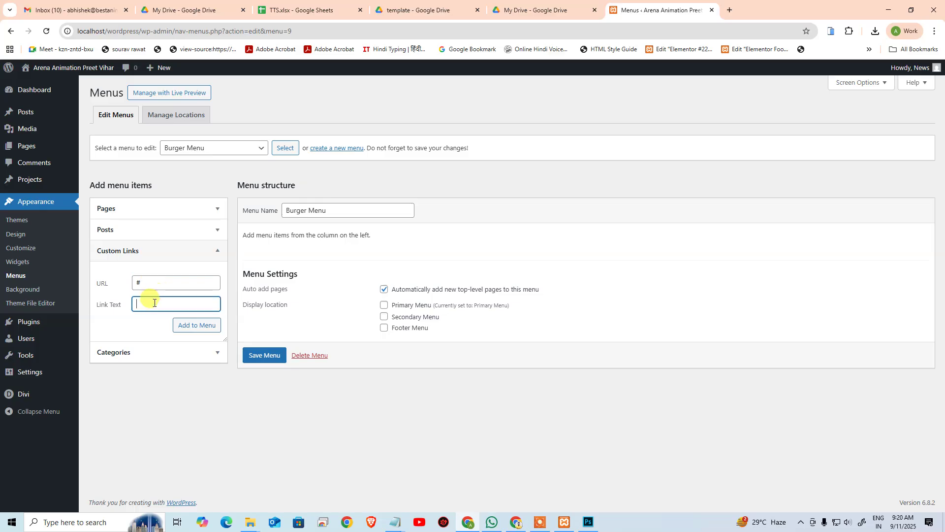
{"action": "key", "text": "ctrl+v"}
{"action": "key", "text": "Home"}
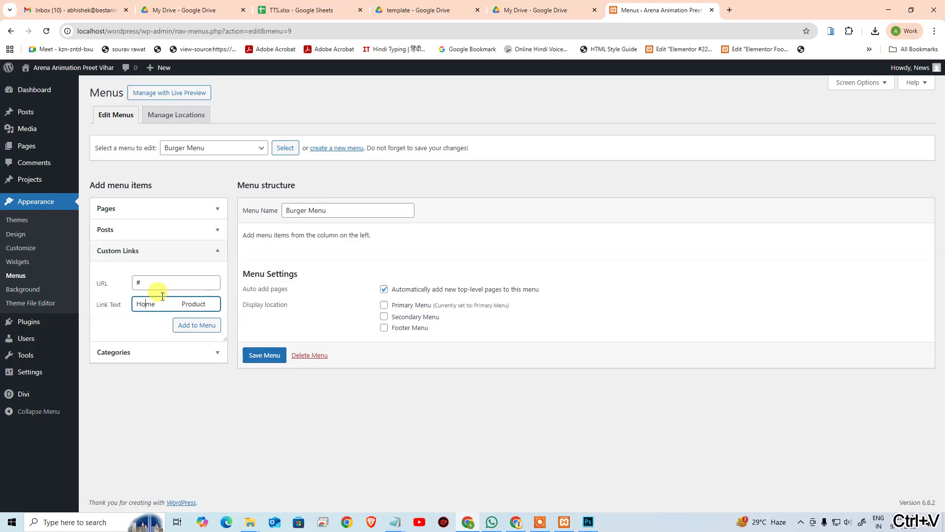
{"action": "key", "text": "shift+End"}
{"action": "key", "text": "ctrl+x"}
{"action": "left_click", "coordinate": [185, 325]}
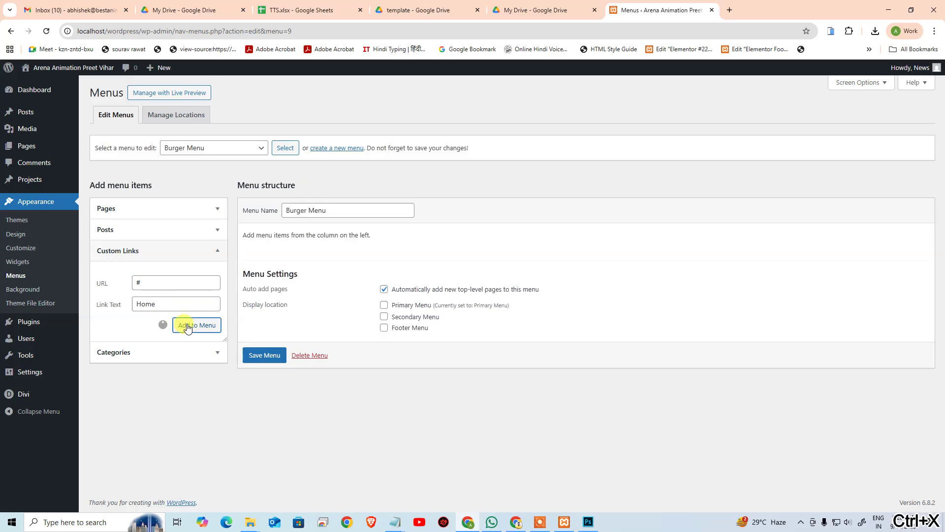
Step: Add a Product custom link with URL '#'
{"action": "left_click", "coordinate": [149, 301]}
{"action": "key", "text": "ctrl+v"}
{"action": "key", "text": "Home"}
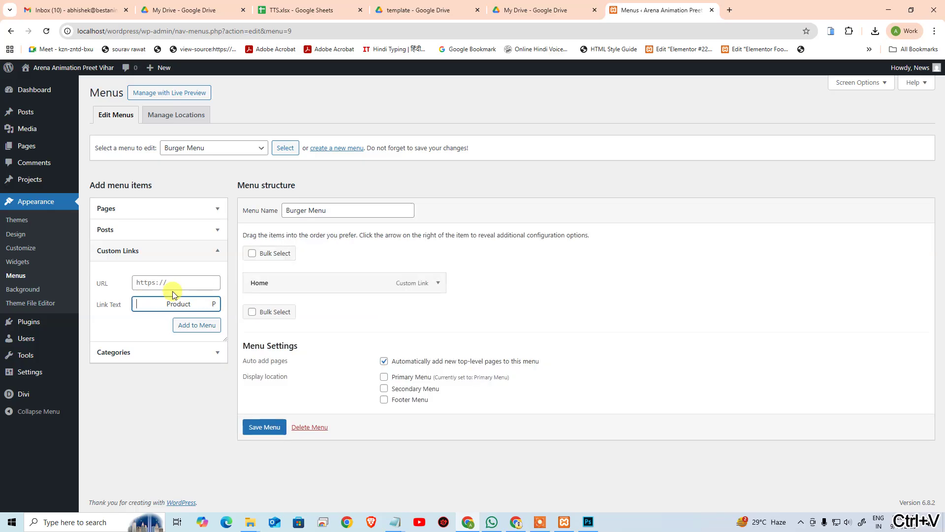
{"action": "key", "text": "ctrl+shift+Right"}
{"action": "key", "text": "BackSpace"}
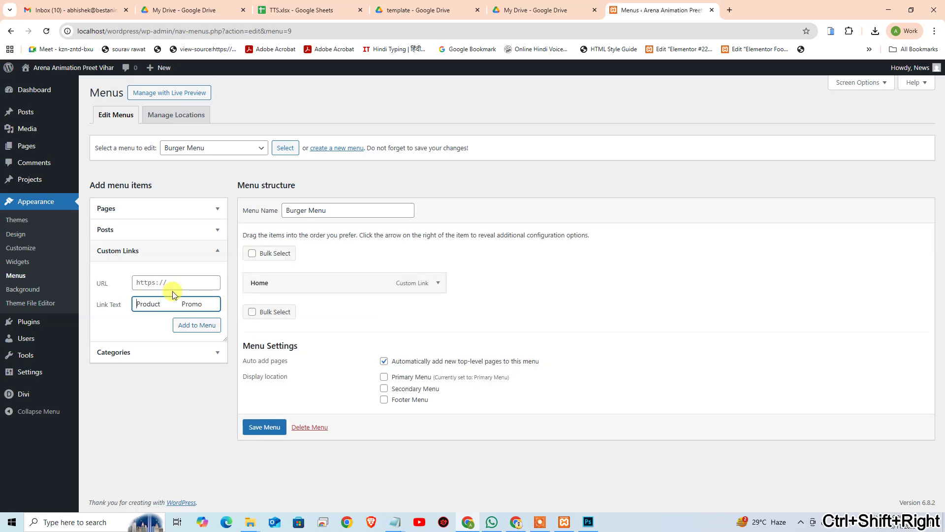
{"action": "key", "text": "End"}
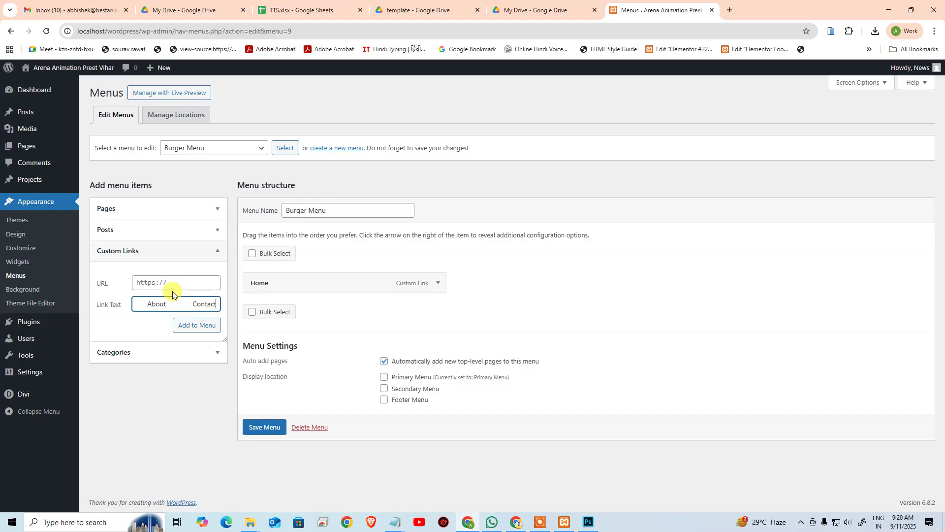
{"action": "key", "text": "shift+Home"}
{"action": "key", "text": "shift+Right"}
{"action": "key", "text": "shift+Right"}
{"action": "key", "text": "shift+Right"}
{"action": "key", "text": "shift+Right"}
{"action": "key", "text": "shift+Right"}
{"action": "key", "text": "ctrl+x"}
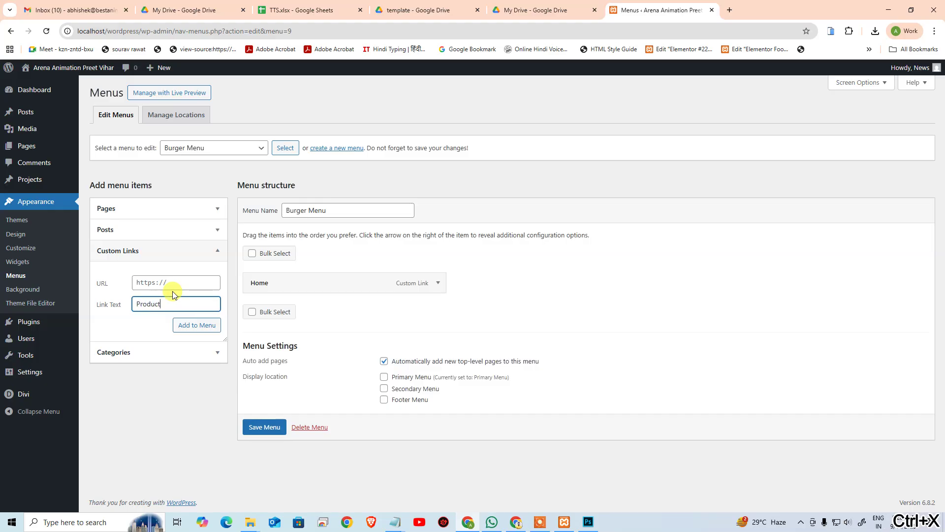
{"action": "left_click", "coordinate": [162, 282]}
{"action": "type", "text": "#"}
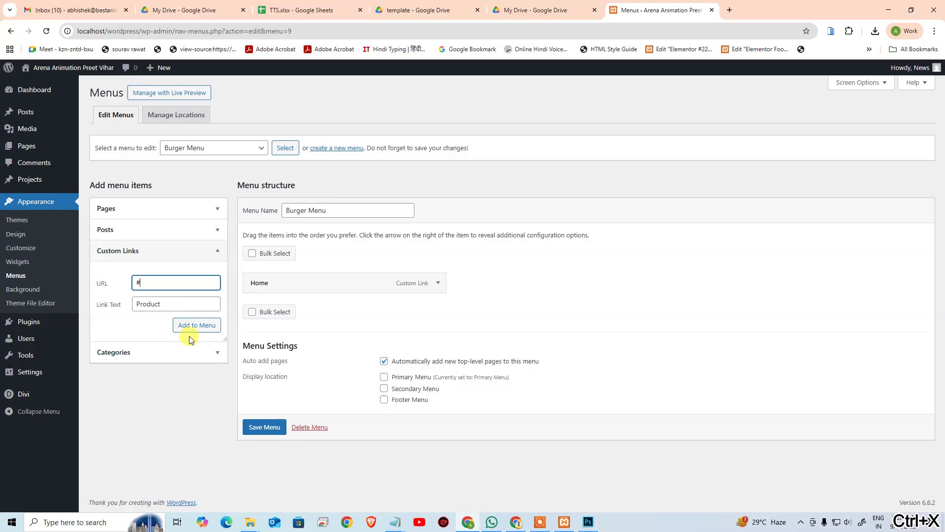
{"action": "left_click", "coordinate": [187, 325]}
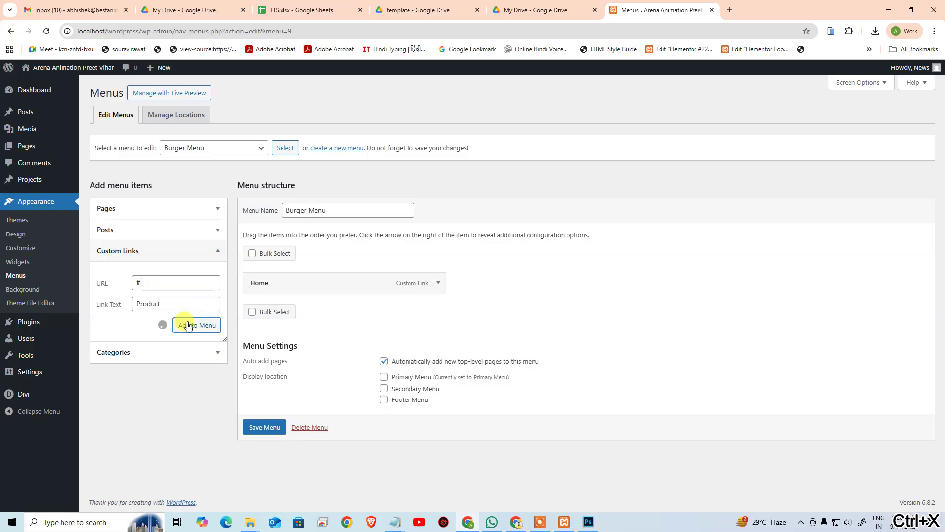
Step: Add a Promo custom link with URL '#'
{"action": "left_click", "coordinate": [154, 301]}
{"action": "key", "text": "ctrl+v"}
{"action": "left_click", "coordinate": [156, 283]}
{"action": "type", "text": "#"}
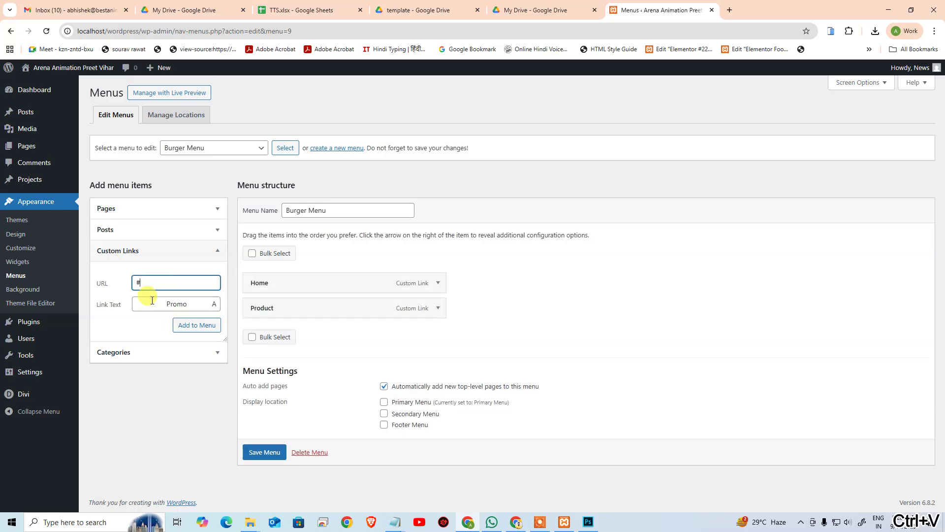
{"action": "left_click", "coordinate": [151, 301]}
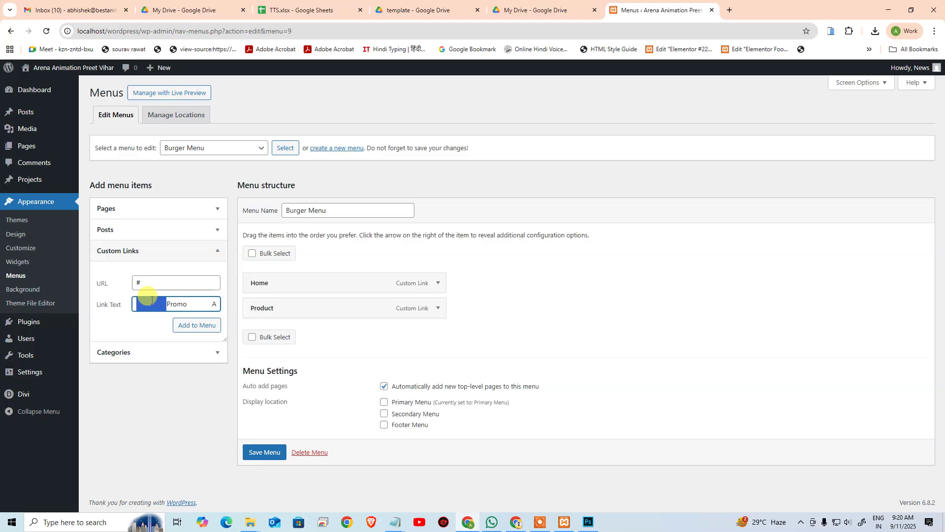
{"action": "key", "text": "ctrl+shift+Right"}
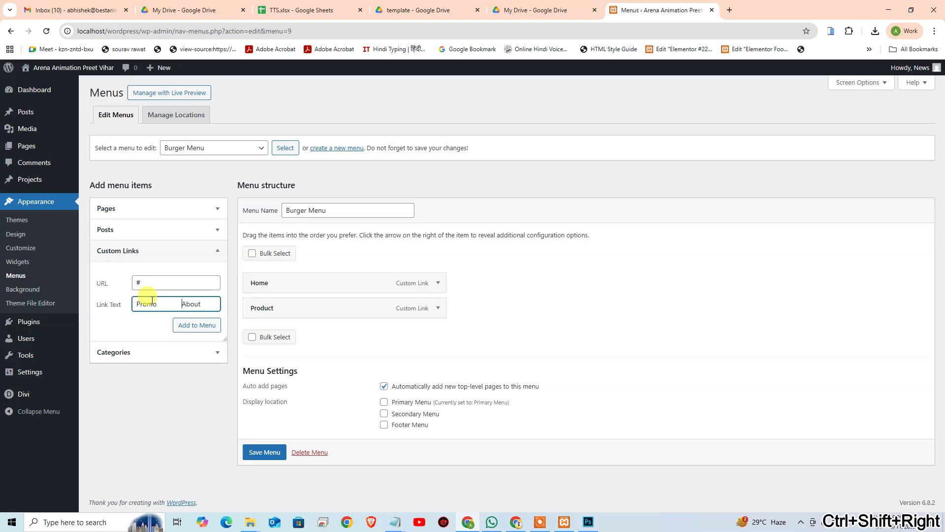
{"action": "key", "text": "ctrl+shift+Right"}
{"action": "key", "text": "ctrl+x"}
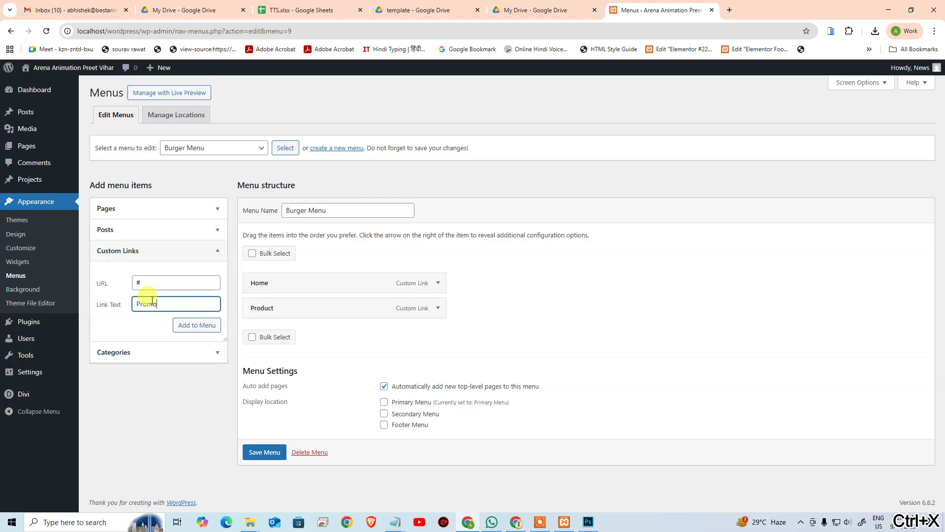
{"action": "left_click", "coordinate": [187, 326]}
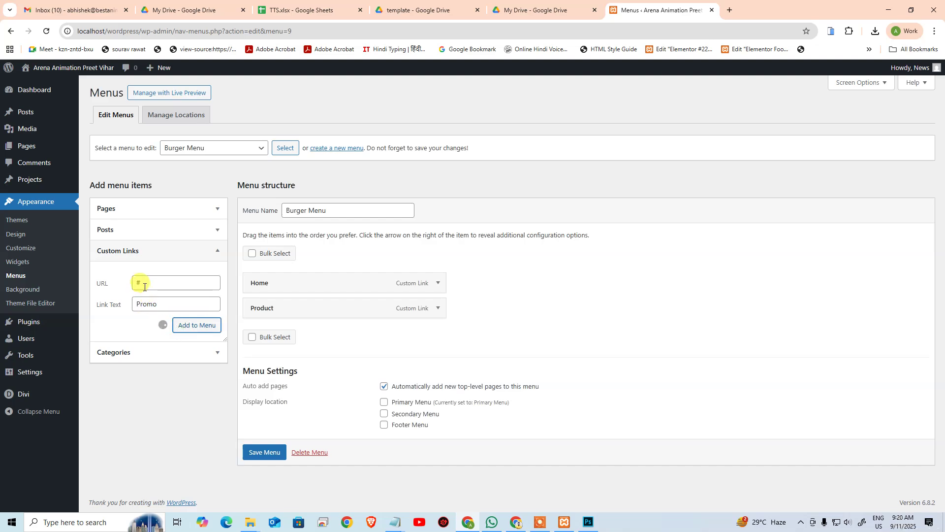
Step: Add the About and Contact custom links to the menu
{"action": "left_click", "coordinate": [142, 303]}
{"action": "key", "text": "ctrl+v"}
{"action": "key", "text": "ctrl+shift+Left"}
{"action": "key", "text": "ctrl+x"}
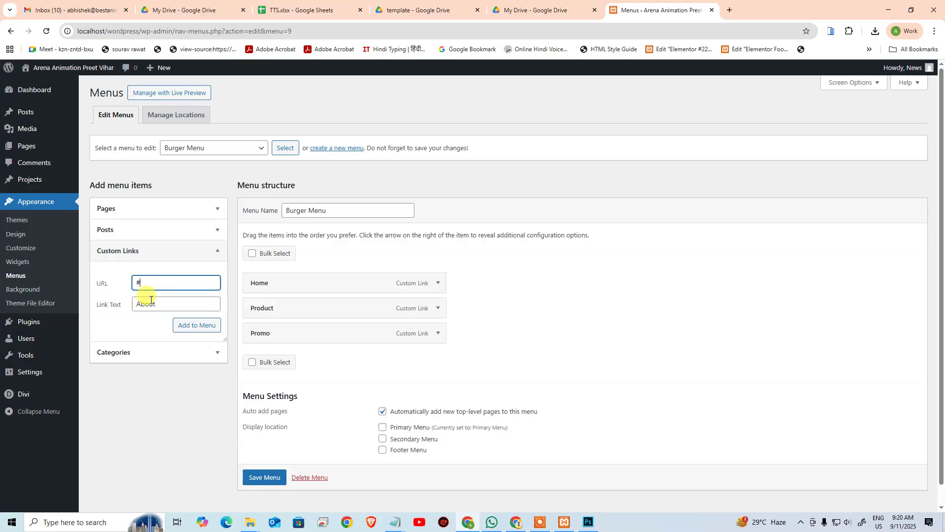
{"action": "left_click", "coordinate": [189, 329]}
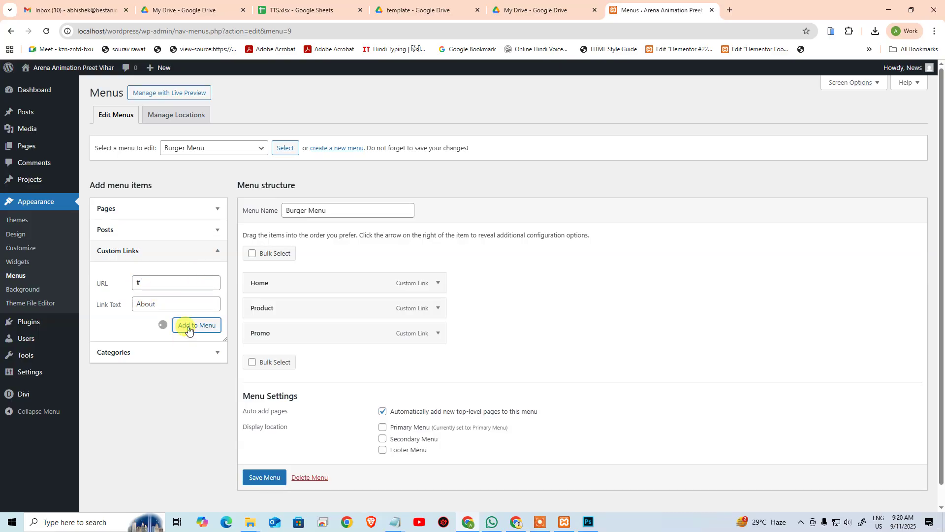
{"action": "left_click", "coordinate": [163, 285]}
{"action": "left_click", "coordinate": [149, 304]}
{"action": "key", "text": "ctrl+v"}
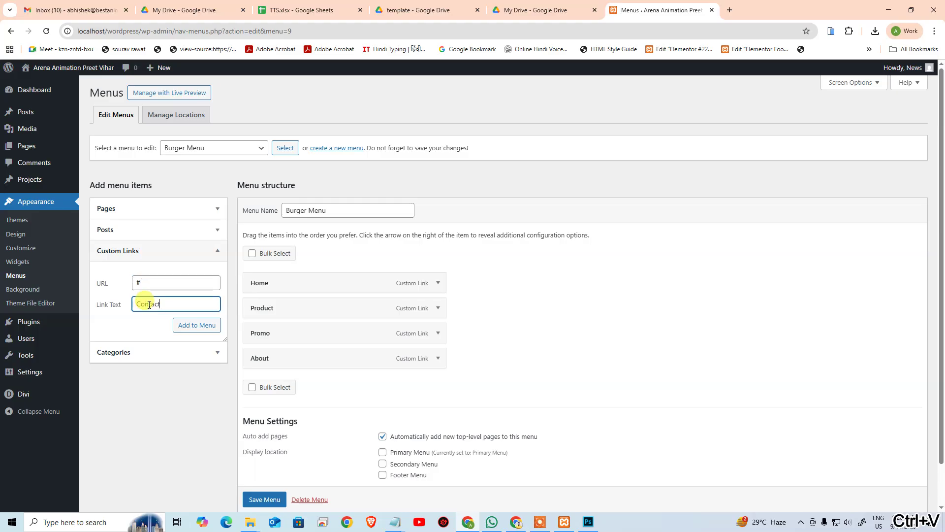
{"action": "left_click", "coordinate": [186, 326]}
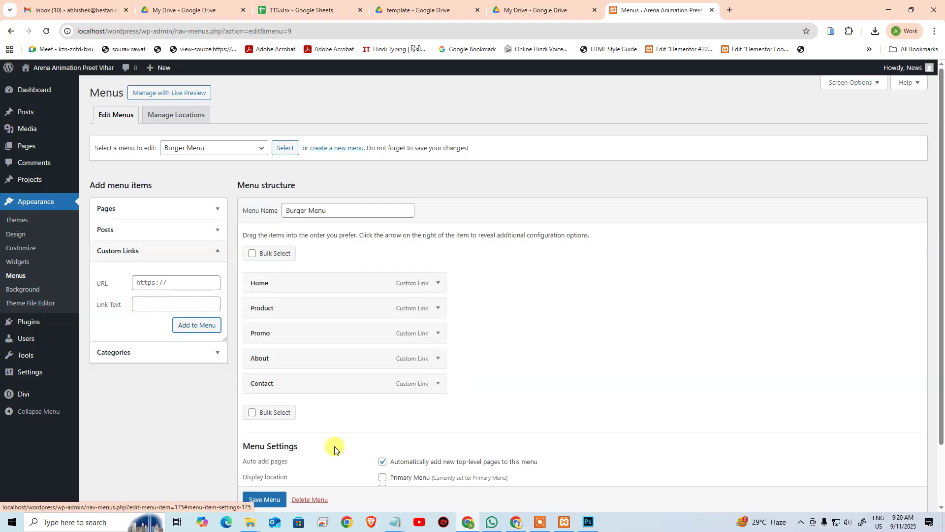
Step: Compare the menu with the Photoshop template and scroll down the menu structure
{"action": "left_click", "coordinate": [589, 522]}
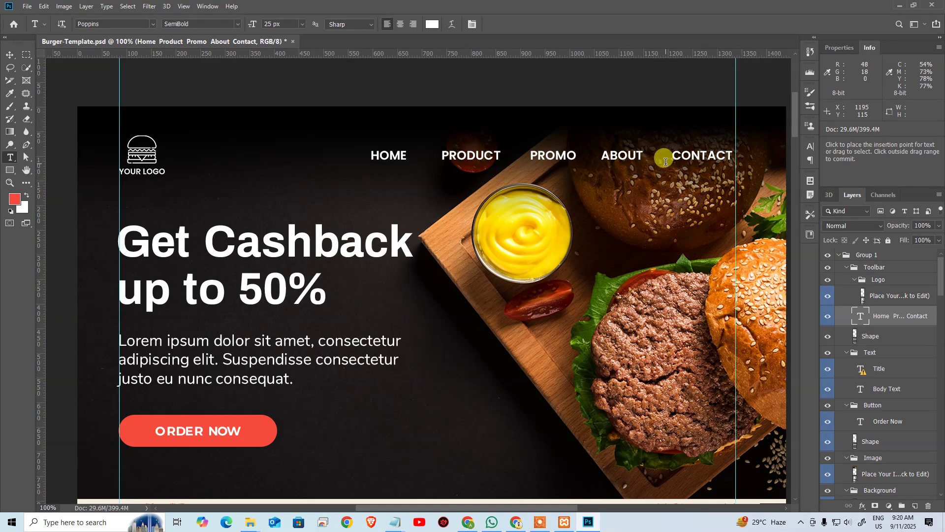
{"action": "key", "text": "alt+Tab"}
{"action": "scroll", "coordinate": [392, 317], "scroll_direction": "down", "scroll_amount": 2}
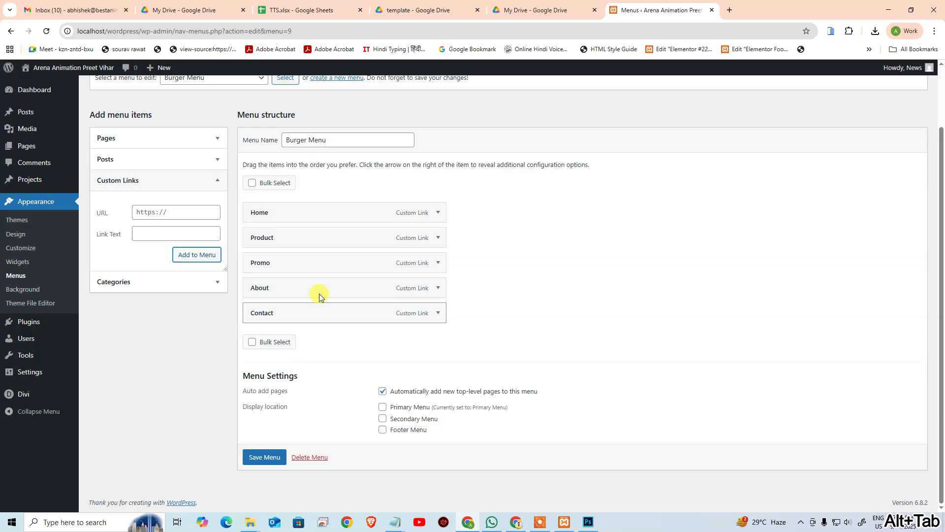
Step: Save the Burger Menu and go to the list of all site pages
{"action": "left_click", "coordinate": [263, 456]}
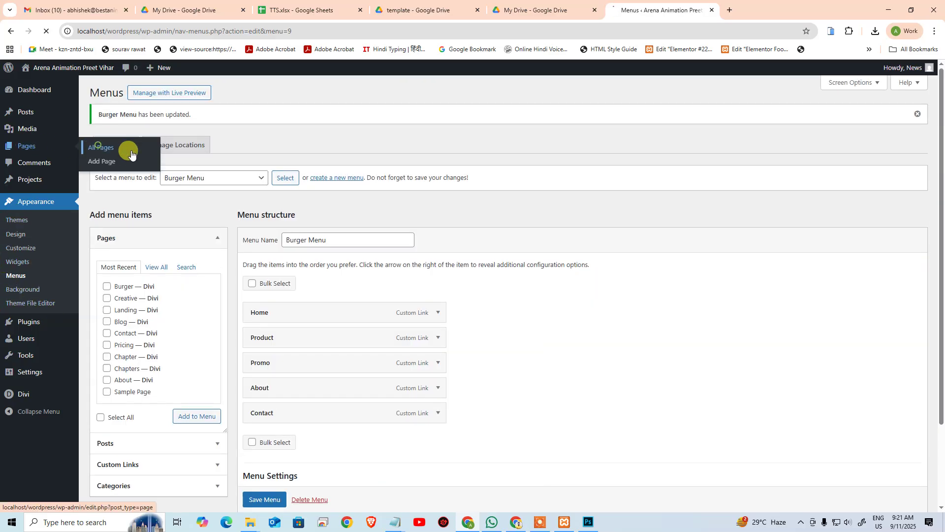
{"action": "left_click", "coordinate": [331, 179]}
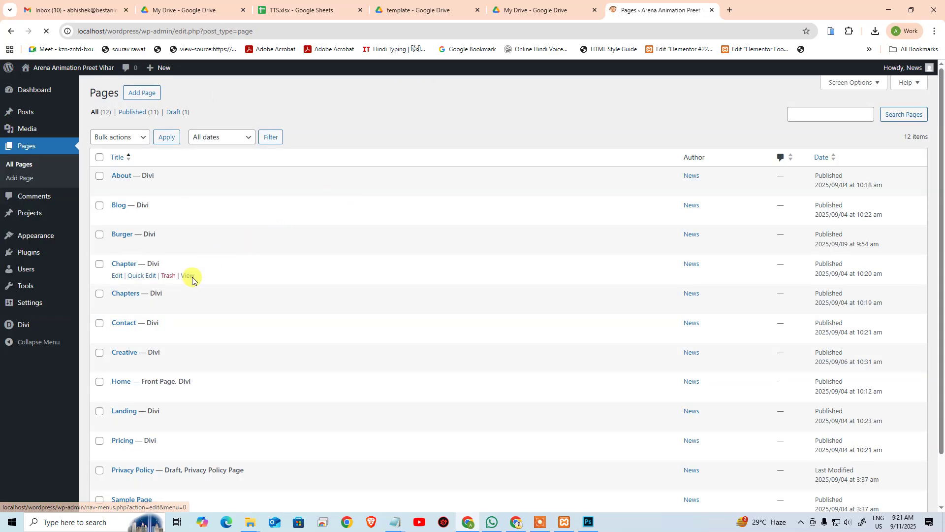
Step: Edit the Burger page in the Divi Builder, collapsing Statistics and expanding the Header section
{"action": "left_click", "coordinate": [118, 249]}
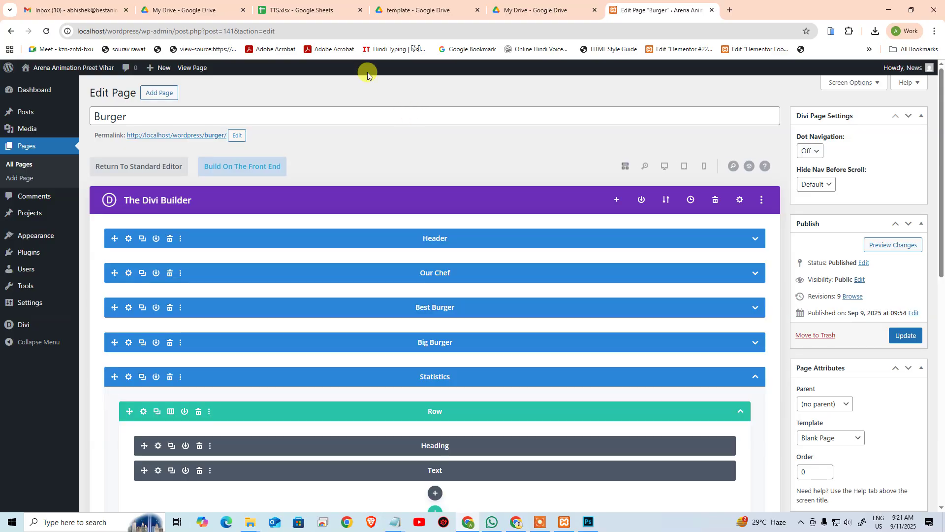
{"action": "scroll", "coordinate": [613, 272], "scroll_direction": "down", "scroll_amount": 3}
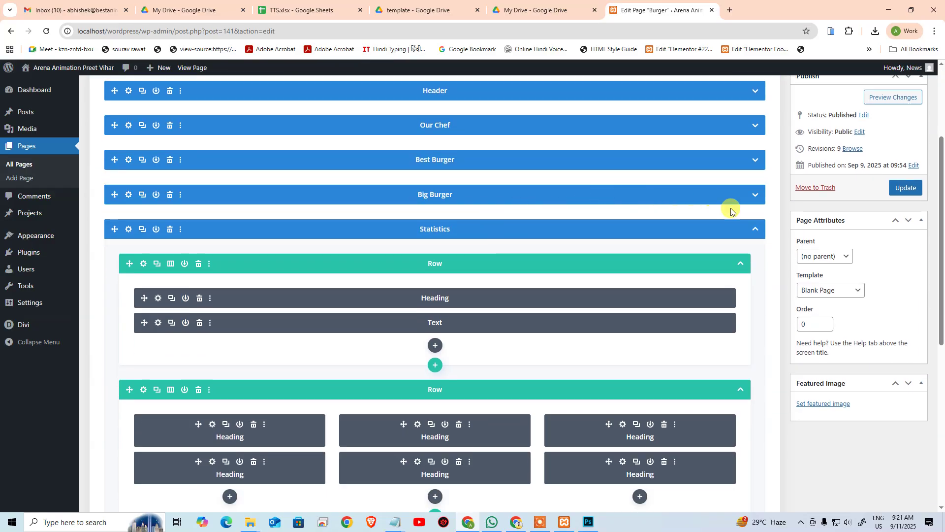
{"action": "left_click", "coordinate": [755, 231]}
{"action": "scroll", "coordinate": [368, 245], "scroll_direction": "up", "scroll_amount": 2}
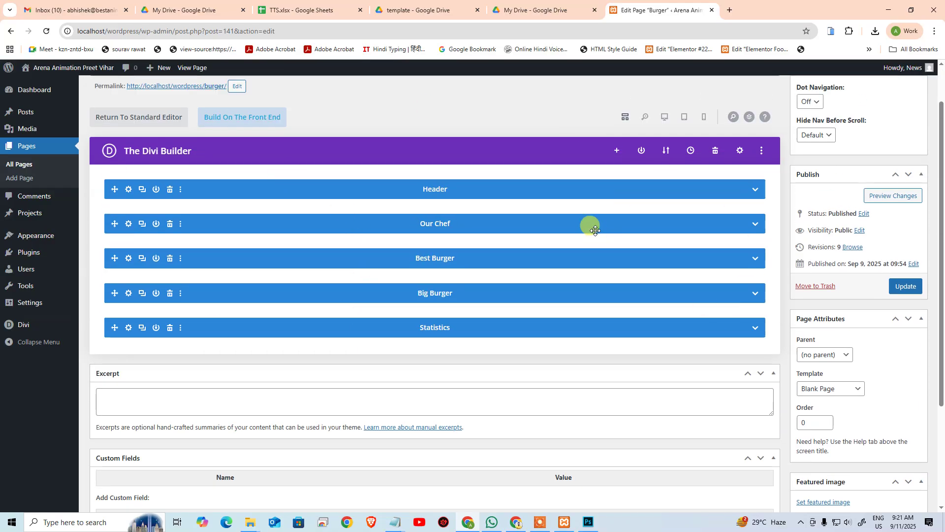
{"action": "left_click", "coordinate": [755, 191]}
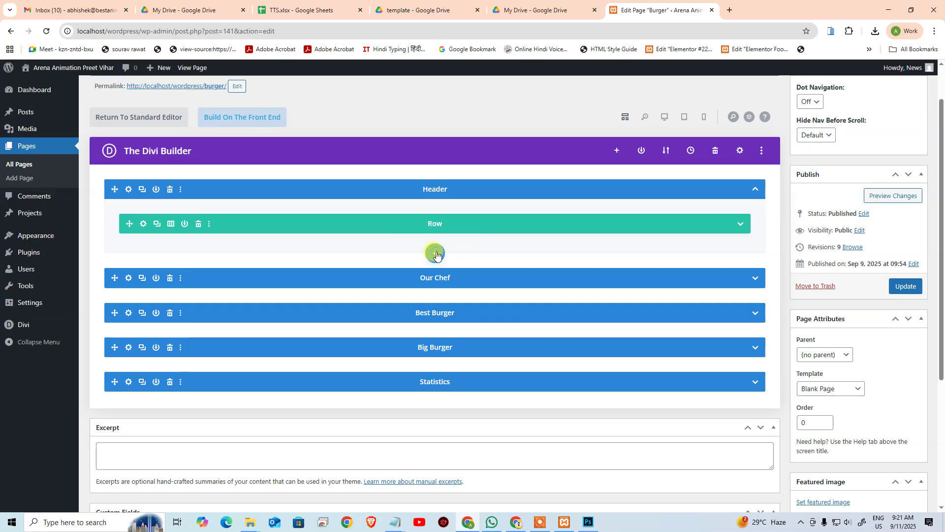
Step: Add a regular section below Header with a one-column row containing a Menu module
{"action": "left_click", "coordinate": [435, 253]}
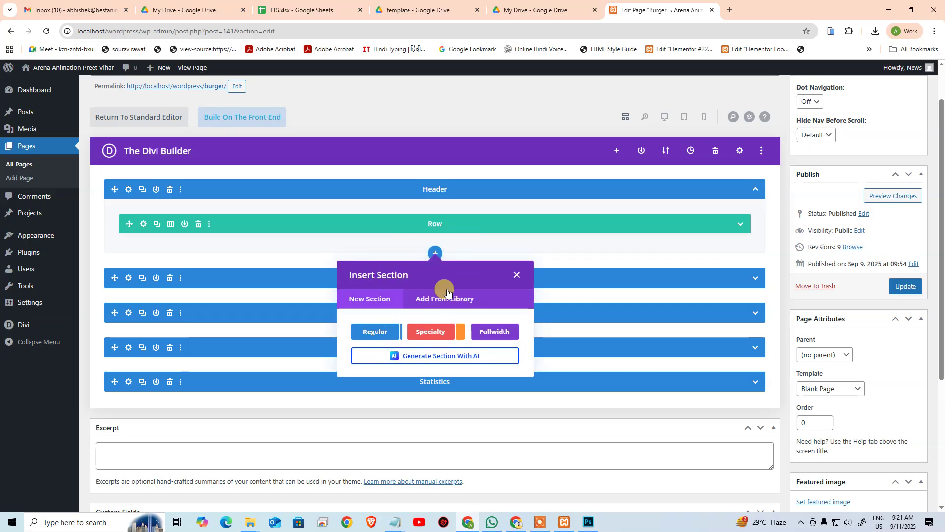
{"action": "left_click", "coordinate": [386, 333]}
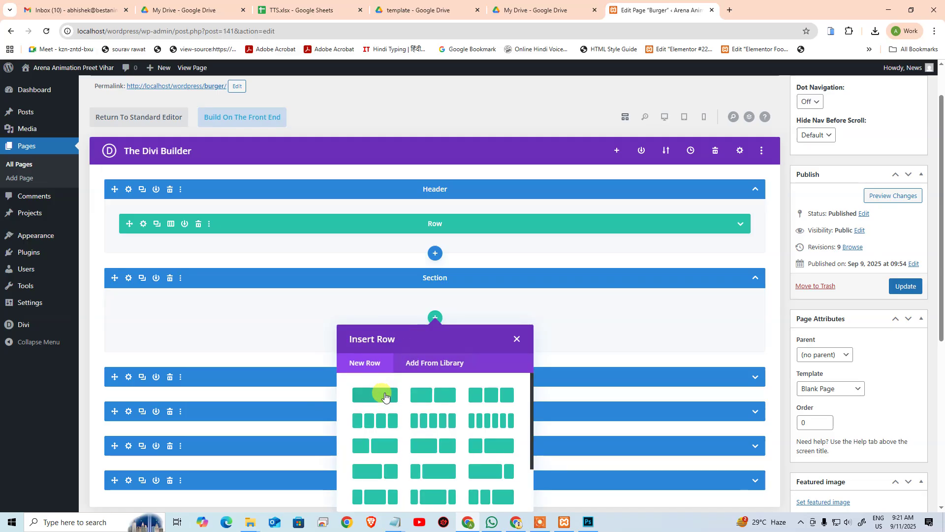
{"action": "left_click", "coordinate": [384, 393]}
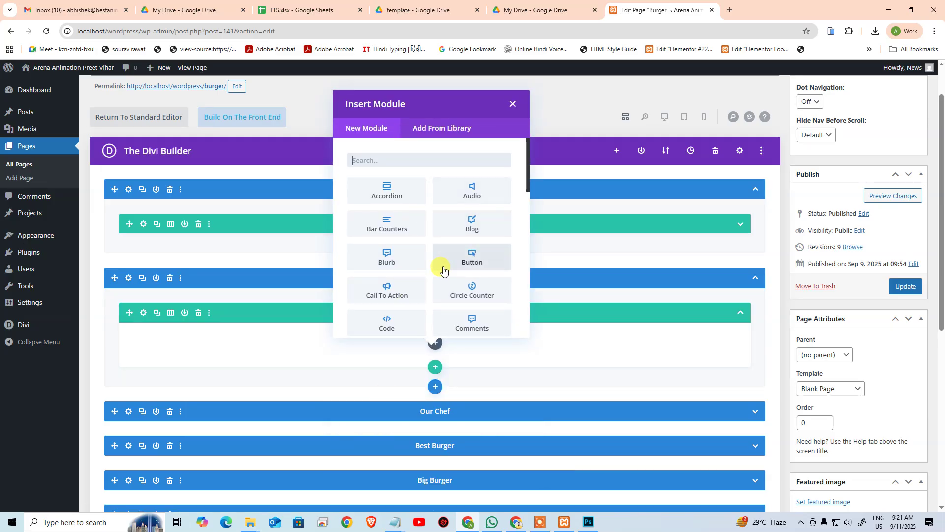
{"action": "type", "text": "m"}
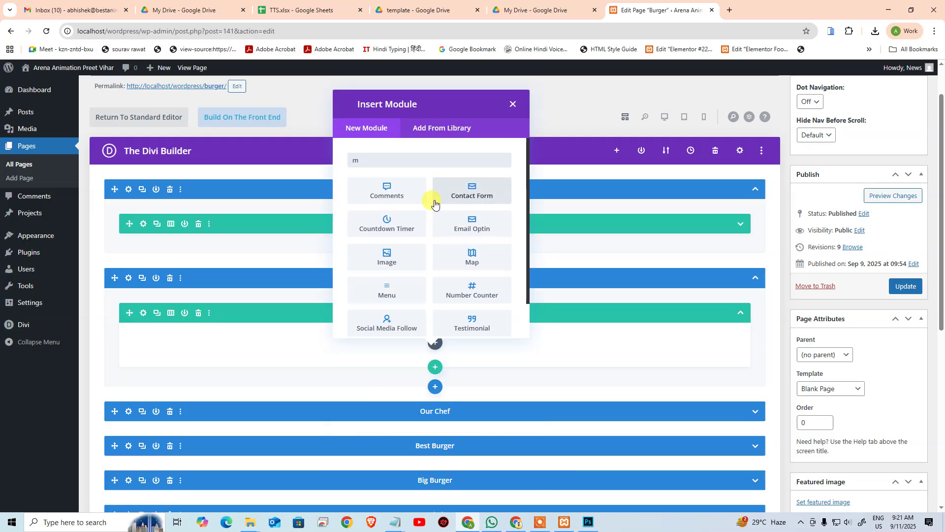
{"action": "left_click", "coordinate": [389, 292]}
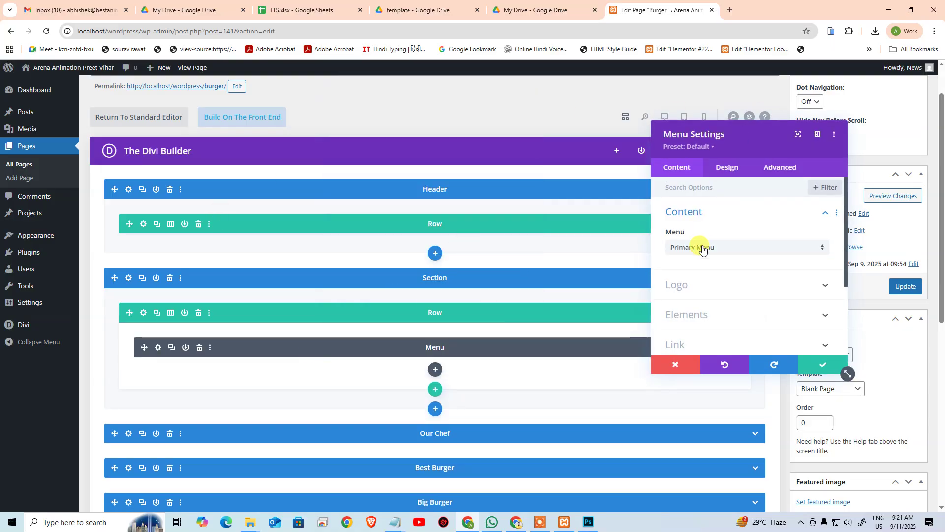
Step: Assign Burger Menu to the module and upload burger-logo.png as its logo
{"action": "left_click", "coordinate": [703, 249]}
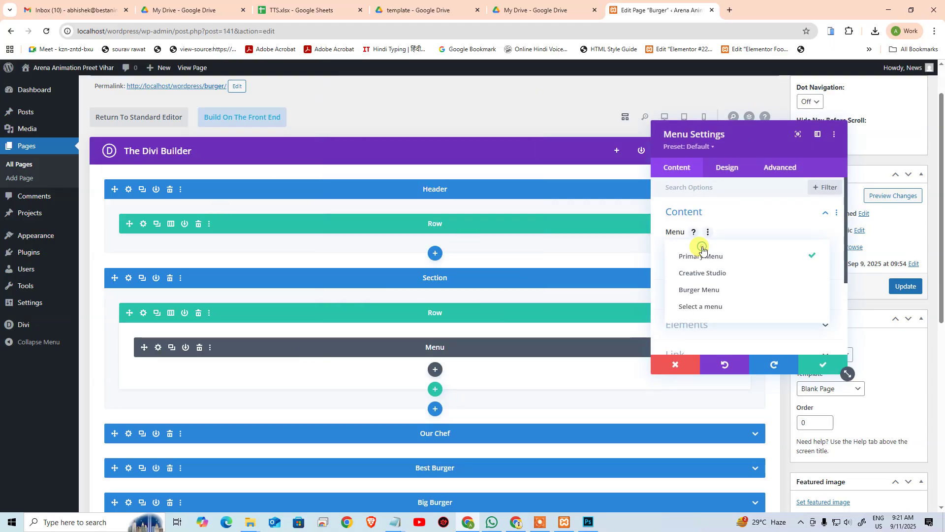
{"action": "left_click", "coordinate": [709, 295]}
{"action": "left_click", "coordinate": [717, 280]}
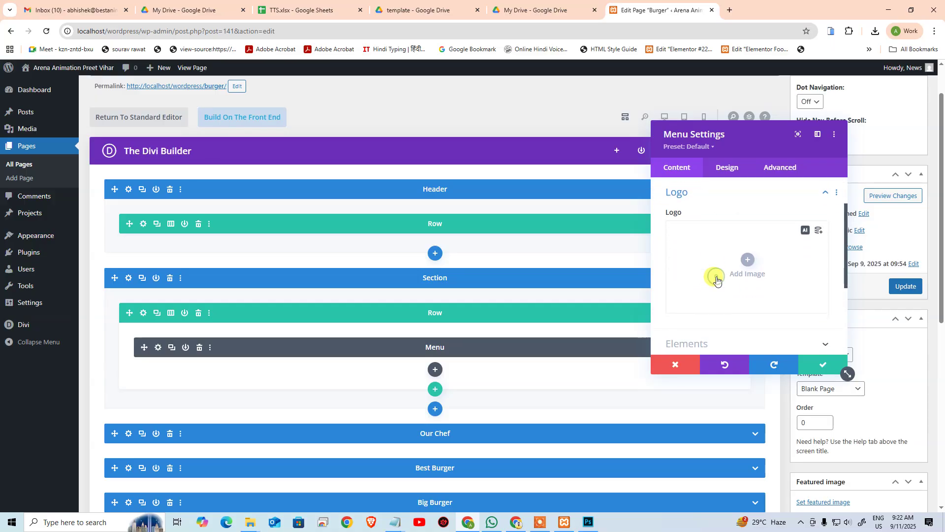
{"action": "left_click", "coordinate": [751, 257]}
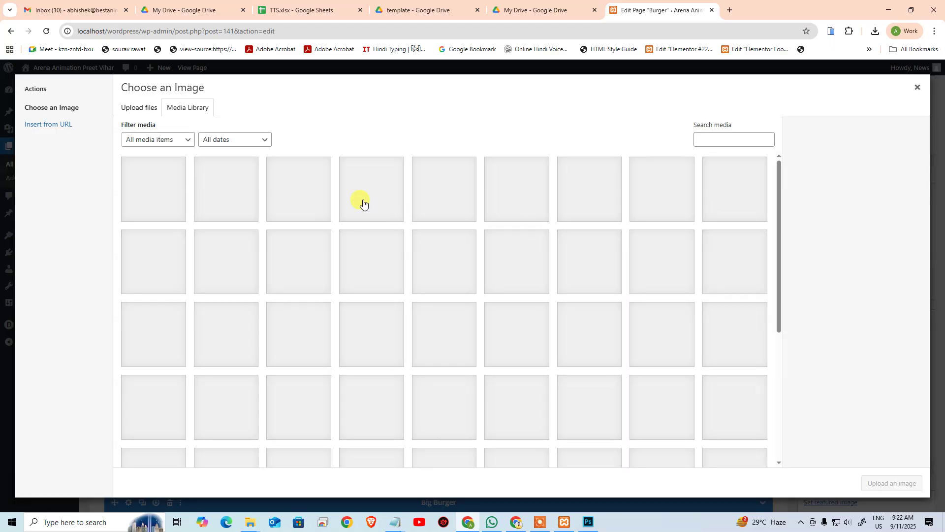
{"action": "left_click", "coordinate": [154, 111]}
{"action": "left_click", "coordinate": [522, 274]}
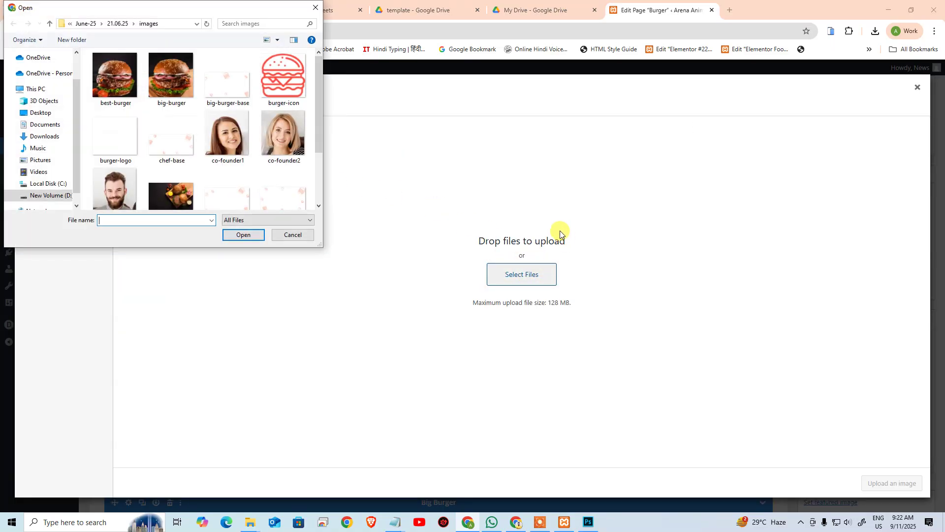
{"action": "scroll", "coordinate": [212, 126], "scroll_direction": "down", "scroll_amount": 1}
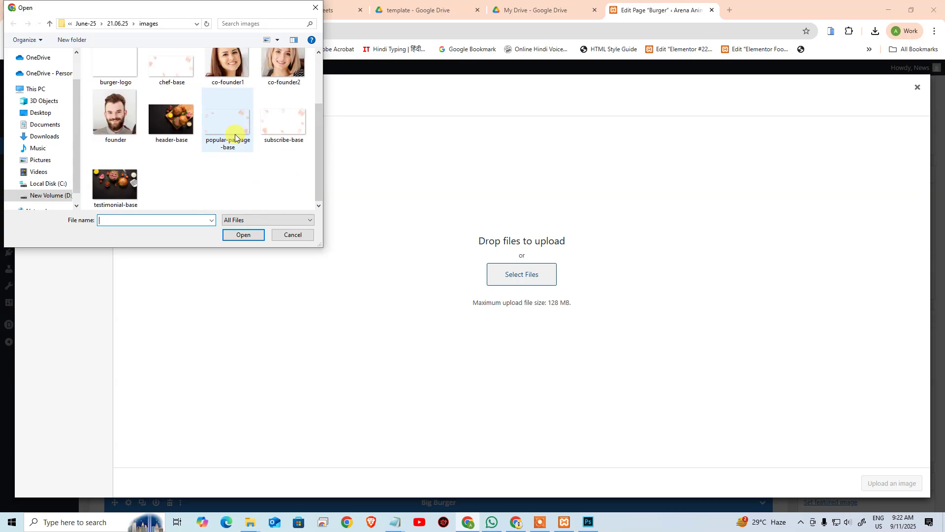
{"action": "left_click", "coordinate": [118, 69]}
{"action": "left_click", "coordinate": [243, 235]}
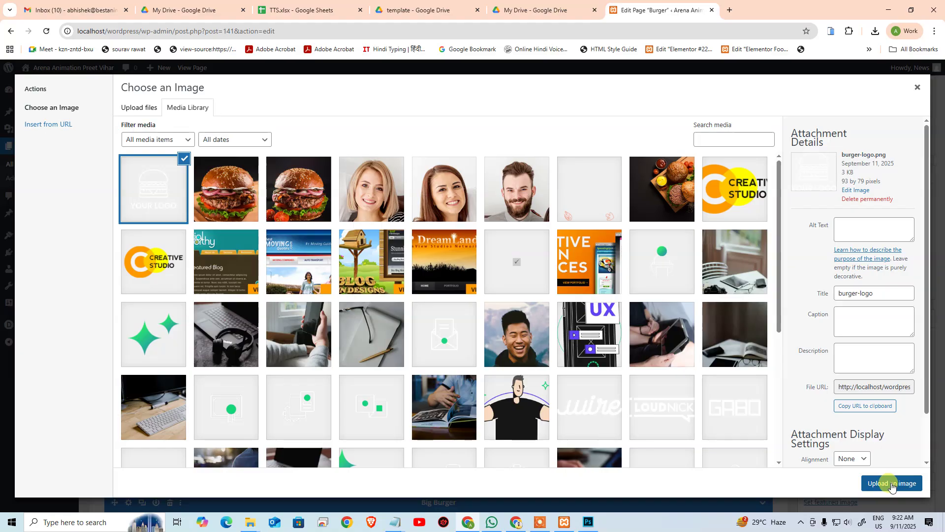
{"action": "left_click", "coordinate": [894, 484]}
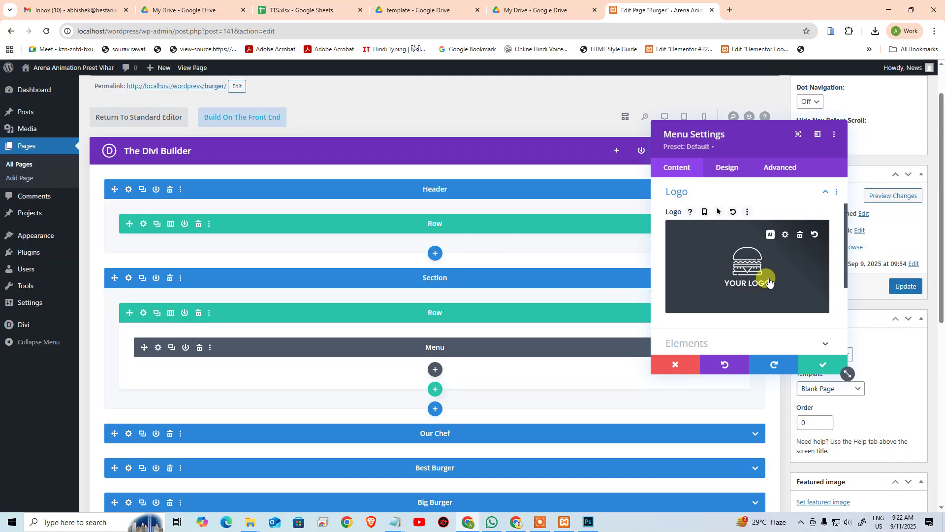
Step: Show the menu's Design settings with the Layout and Menu Text groups expanded
{"action": "scroll", "coordinate": [769, 282], "scroll_direction": "down", "scroll_amount": 2}
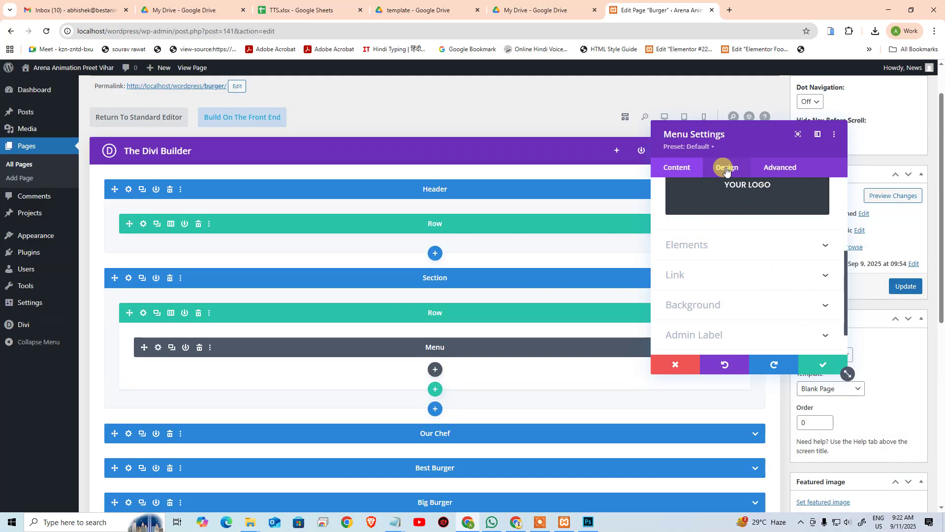
{"action": "left_click", "coordinate": [726, 168]}
{"action": "left_click", "coordinate": [717, 213]}
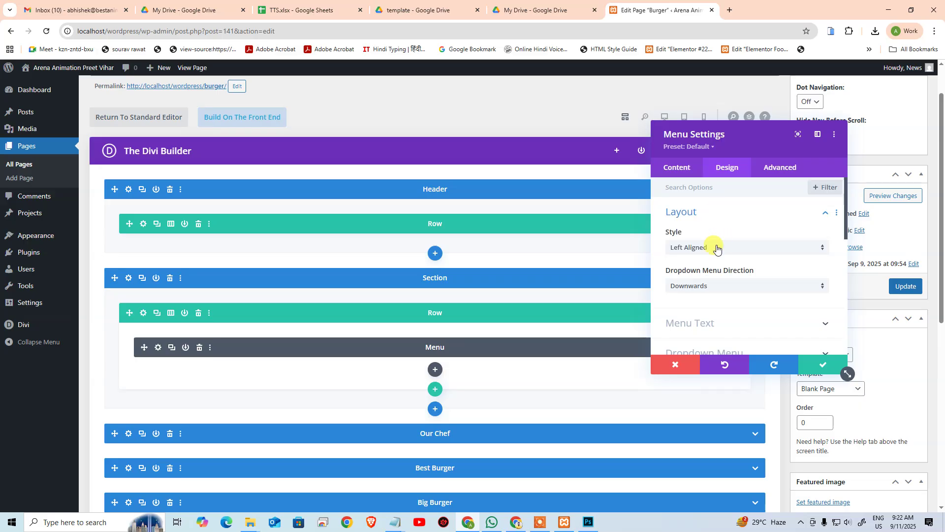
{"action": "left_click", "coordinate": [722, 323]}
{"action": "scroll", "coordinate": [778, 289], "scroll_direction": "down", "scroll_amount": 5}
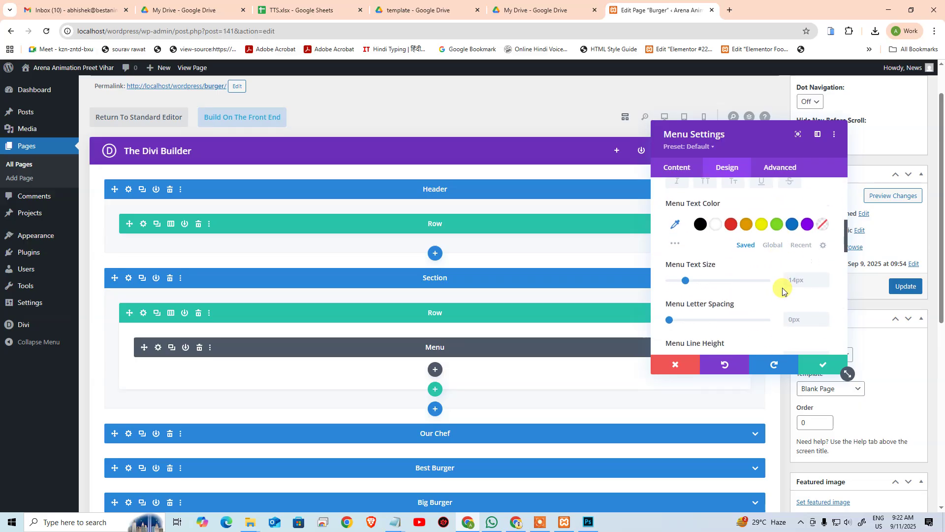
{"action": "scroll", "coordinate": [773, 292], "scroll_direction": "down", "scroll_amount": 2}
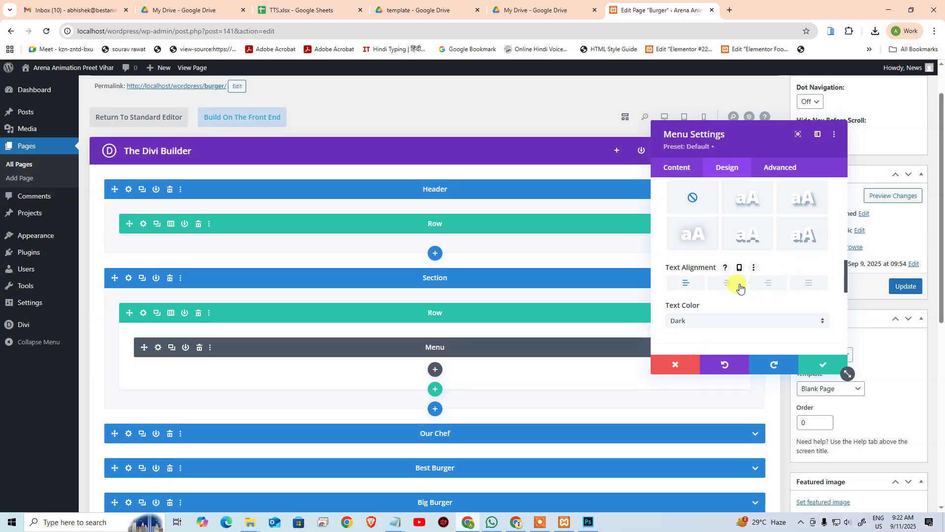
{"action": "scroll", "coordinate": [758, 273], "scroll_direction": "up", "scroll_amount": 6}
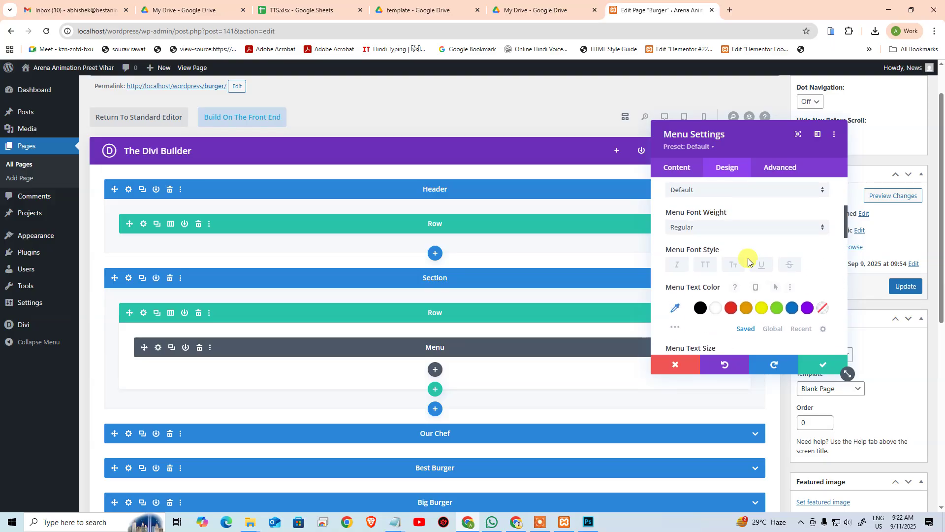
Step: Check the template's navigation font in Photoshop, then open the Menu Font list
{"action": "left_click", "coordinate": [590, 523]}
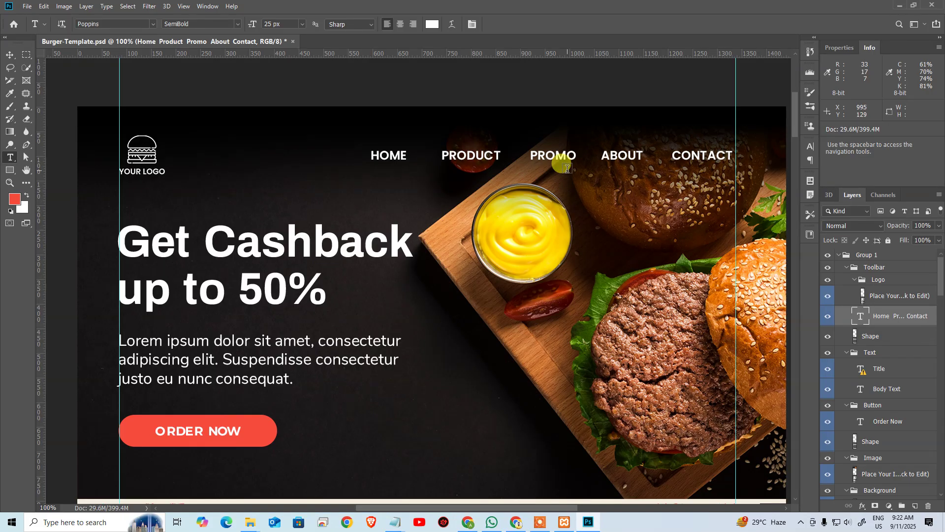
{"action": "key", "text": "alt+Tab"}
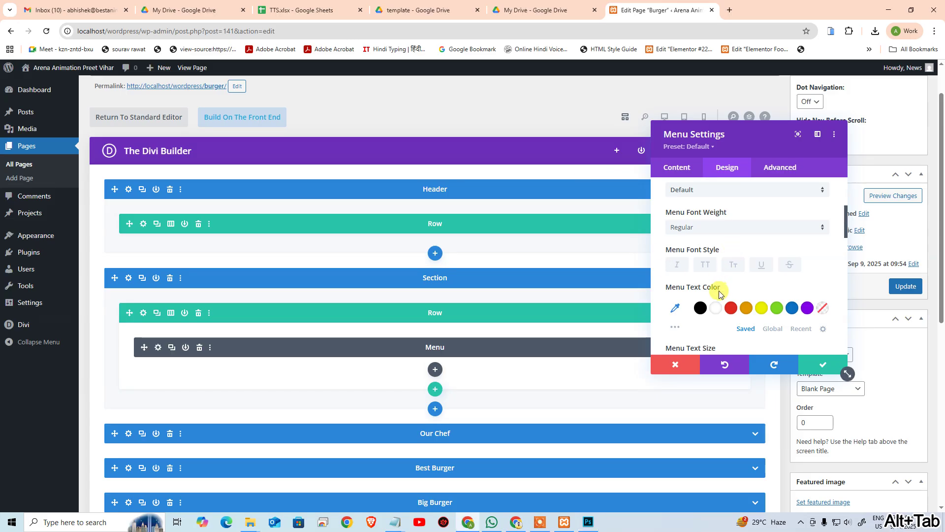
{"action": "scroll", "coordinate": [719, 281], "scroll_direction": "up", "scroll_amount": 2}
{"action": "scroll", "coordinate": [697, 252], "scroll_direction": "down", "scroll_amount": 2}
{"action": "key", "text": "alt+Tab"}
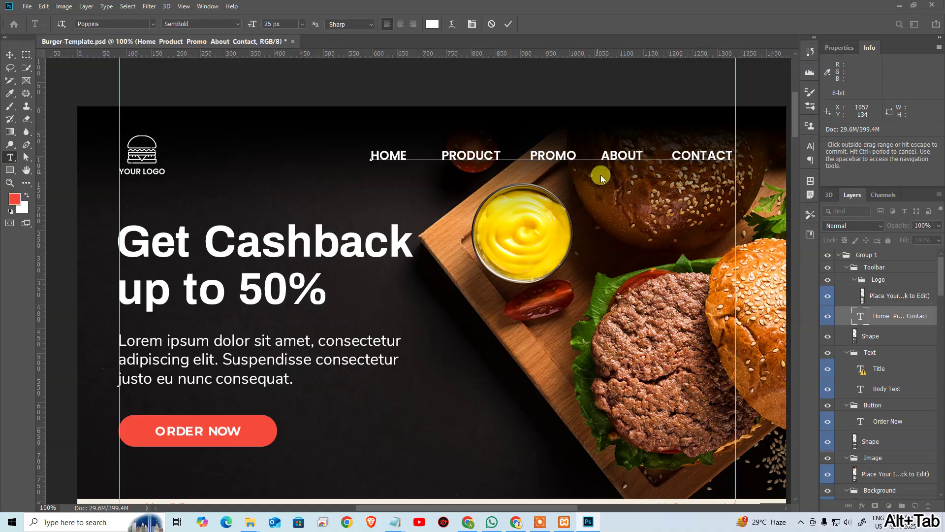
{"action": "key", "text": "alt+Tab"}
{"action": "left_click", "coordinate": [714, 237]}
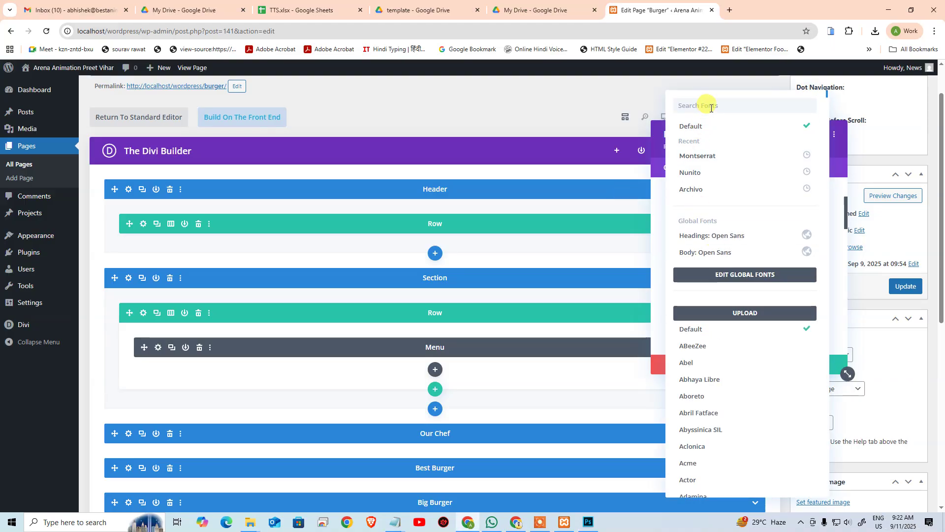
Step: Set the menu text to Poppins, Bold weight, in uppercase style
{"action": "type", "text": "popp"}
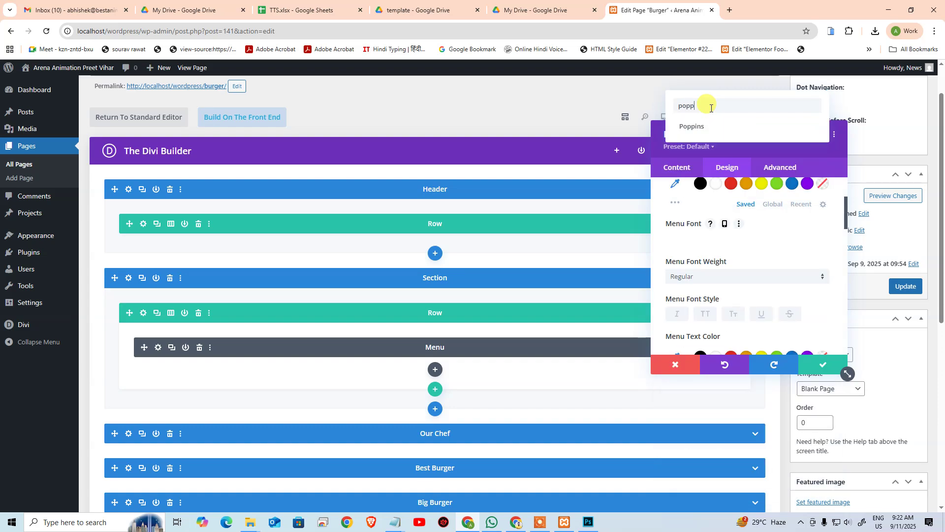
{"action": "left_click", "coordinate": [721, 126]}
{"action": "scroll", "coordinate": [688, 225], "scroll_direction": "down", "scroll_amount": 1}
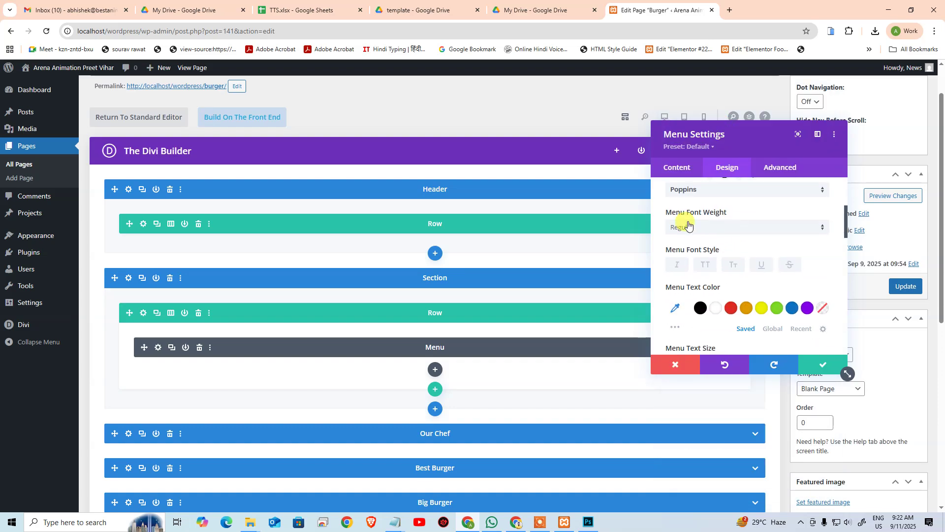
{"action": "left_click", "coordinate": [689, 225]}
{"action": "left_click", "coordinate": [709, 393]}
{"action": "scroll", "coordinate": [781, 273], "scroll_direction": "down", "scroll_amount": 2}
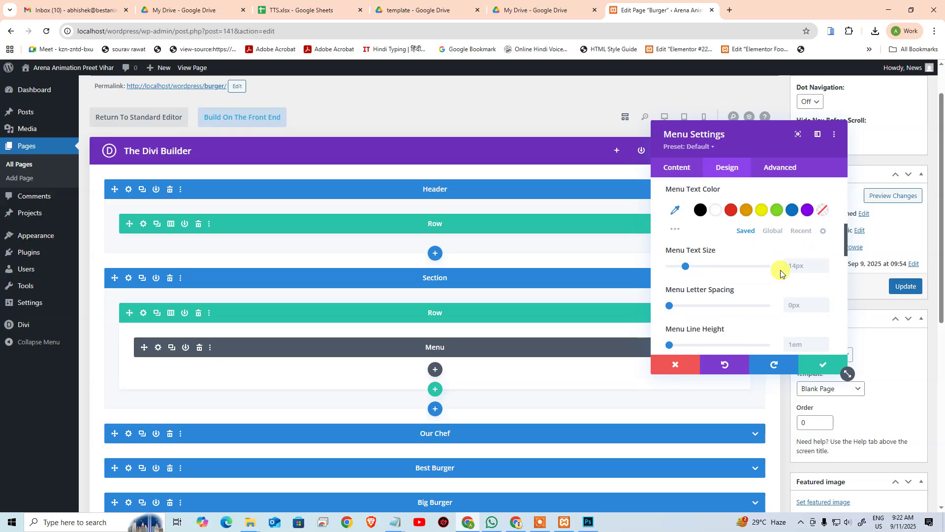
{"action": "scroll", "coordinate": [733, 254], "scroll_direction": "up", "scroll_amount": 1}
{"action": "left_click", "coordinate": [712, 216]}
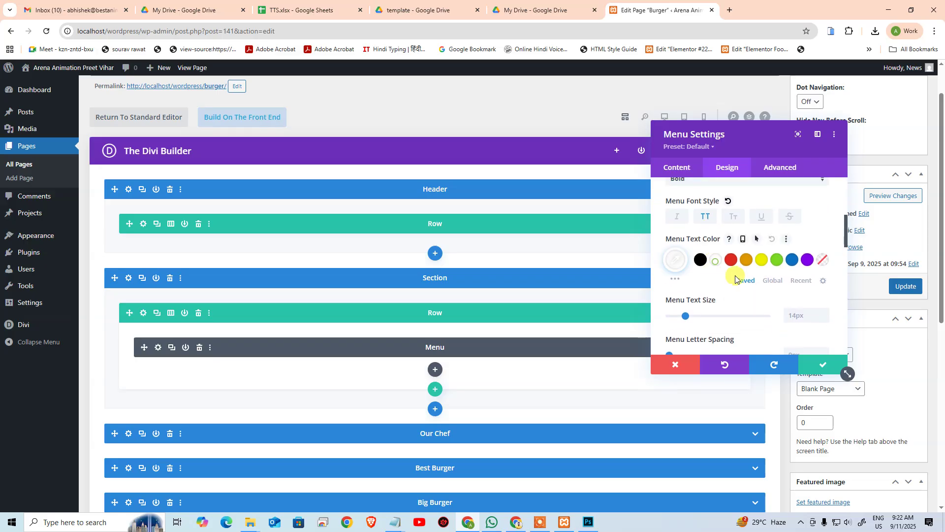
{"action": "scroll", "coordinate": [770, 301], "scroll_direction": "down", "scroll_amount": 2}
Step: Compare the menu styling against the Photoshop template, ending with the template in front
{"action": "key", "text": "alt+Tab"}
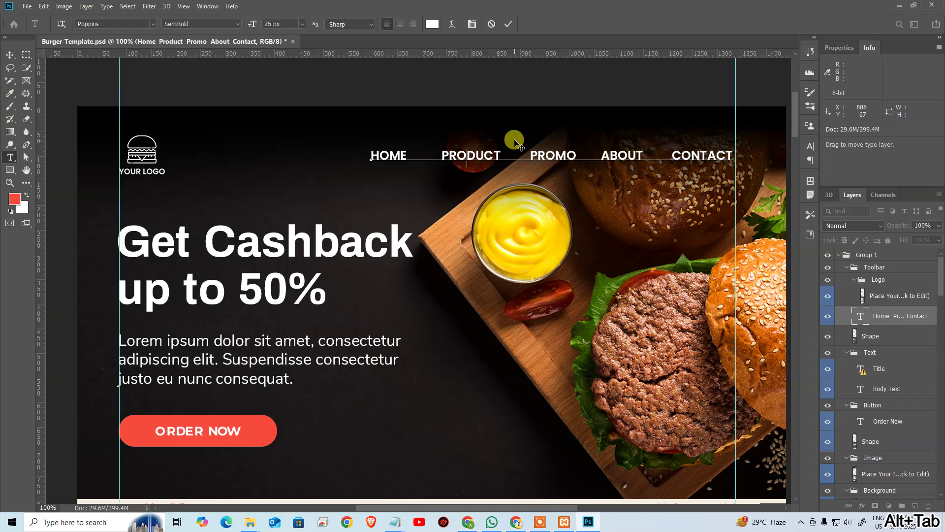
{"action": "key", "text": "alt+Tab"}
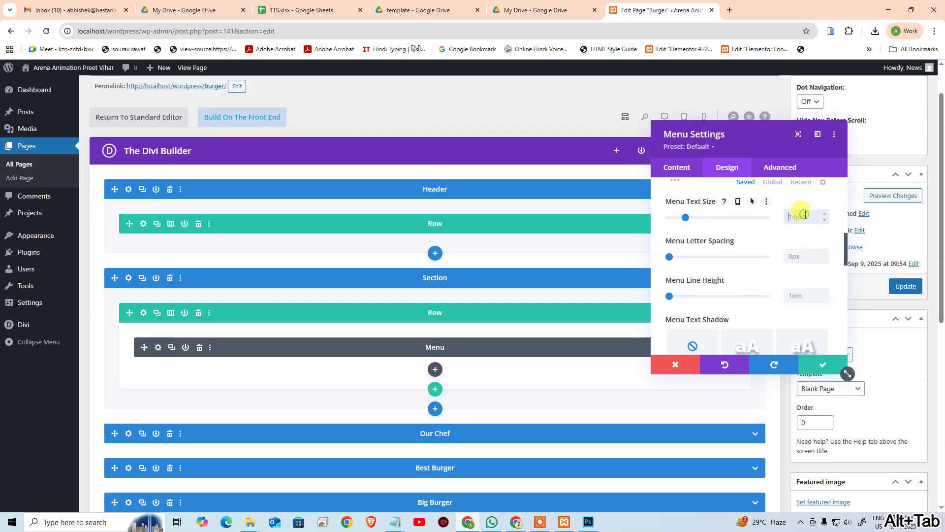
{"action": "scroll", "coordinate": [770, 253], "scroll_direction": "down", "scroll_amount": 5}
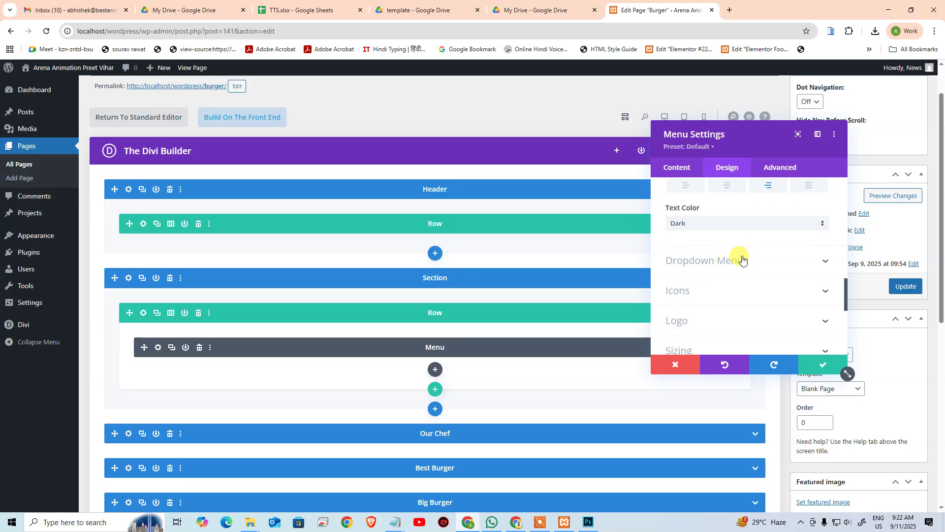
{"action": "scroll", "coordinate": [743, 256], "scroll_direction": "up", "scroll_amount": 1}
{"action": "scroll", "coordinate": [745, 255], "scroll_direction": "up", "scroll_amount": 8}
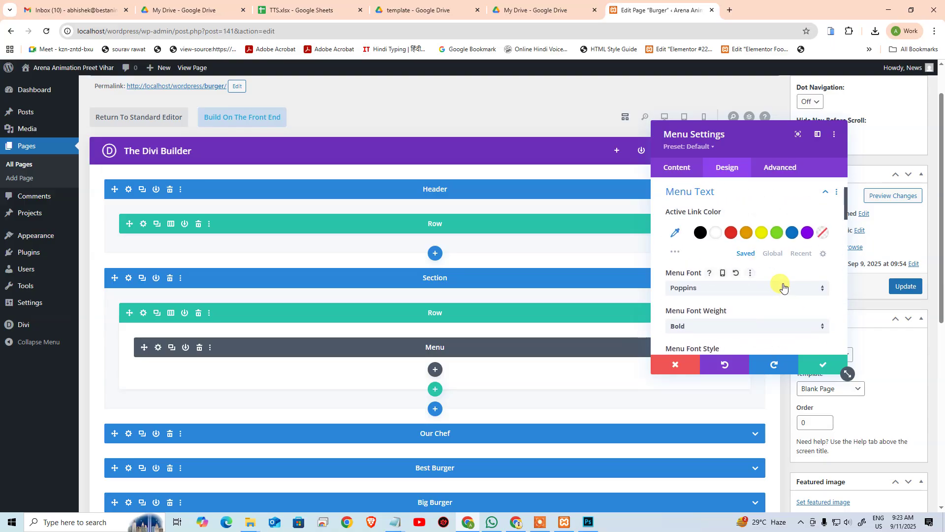
{"action": "scroll", "coordinate": [781, 282], "scroll_direction": "up", "scroll_amount": 2}
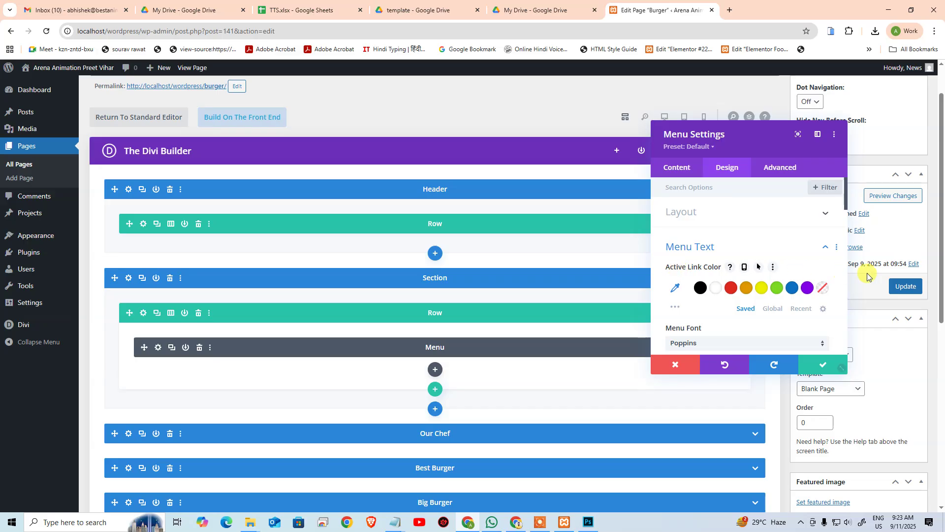
{"action": "scroll", "coordinate": [778, 252], "scroll_direction": "down", "scroll_amount": 1}
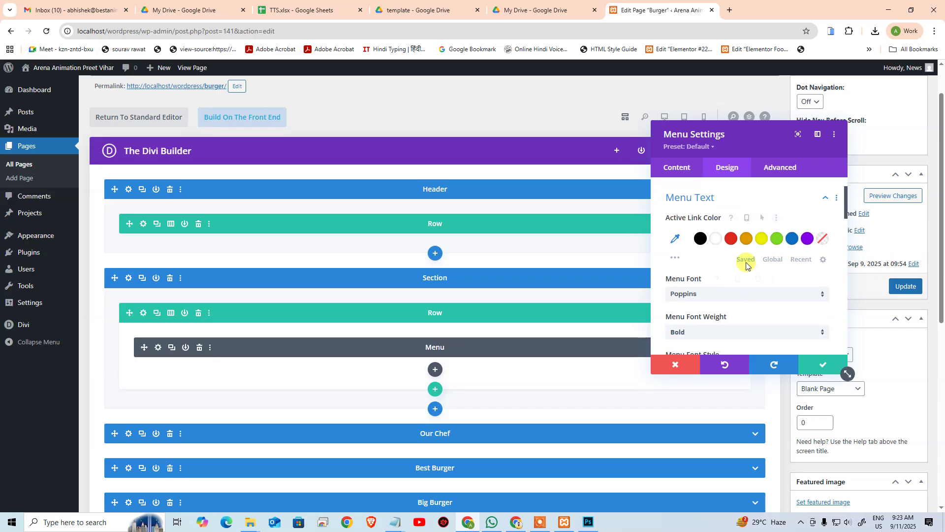
{"action": "scroll", "coordinate": [747, 266], "scroll_direction": "down", "scroll_amount": 3}
{"action": "scroll", "coordinate": [745, 276], "scroll_direction": "up", "scroll_amount": 4}
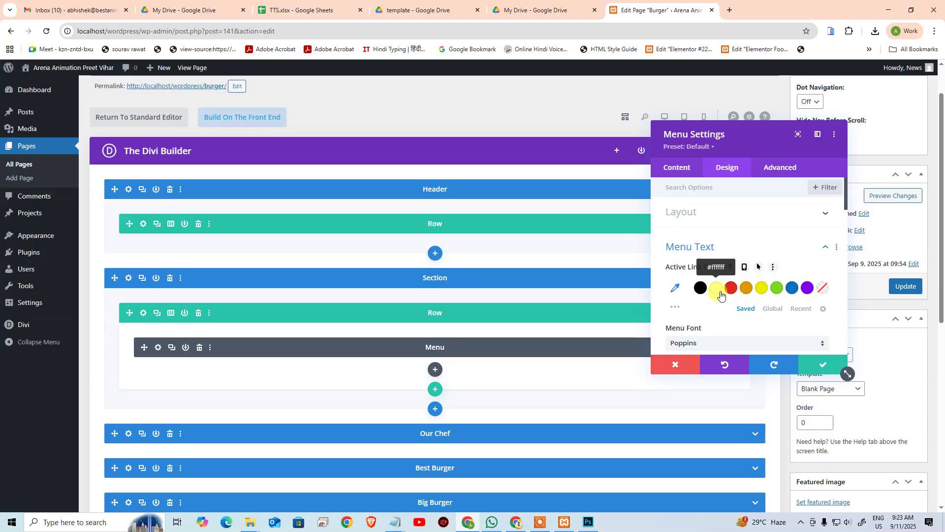
{"action": "key", "text": "alt+Tab"}
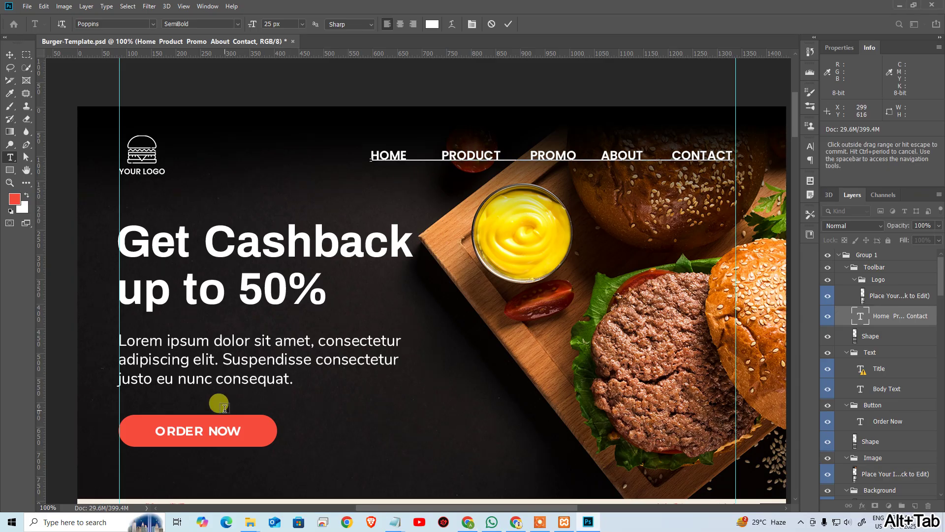
Step: Set the menu's active link colour to the template's red #f64b3c
{"action": "left_click", "coordinate": [224, 408]}
{"action": "key", "text": "i"}
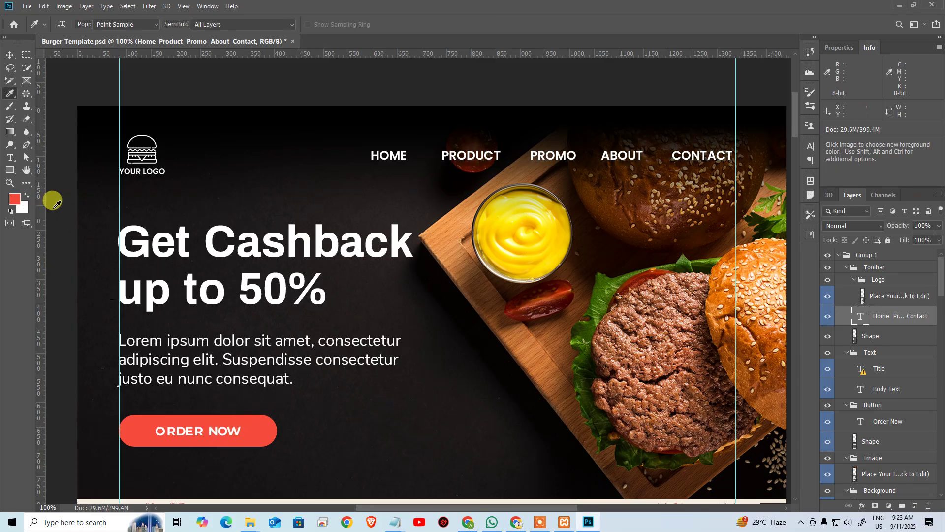
{"action": "left_click", "coordinate": [15, 199]}
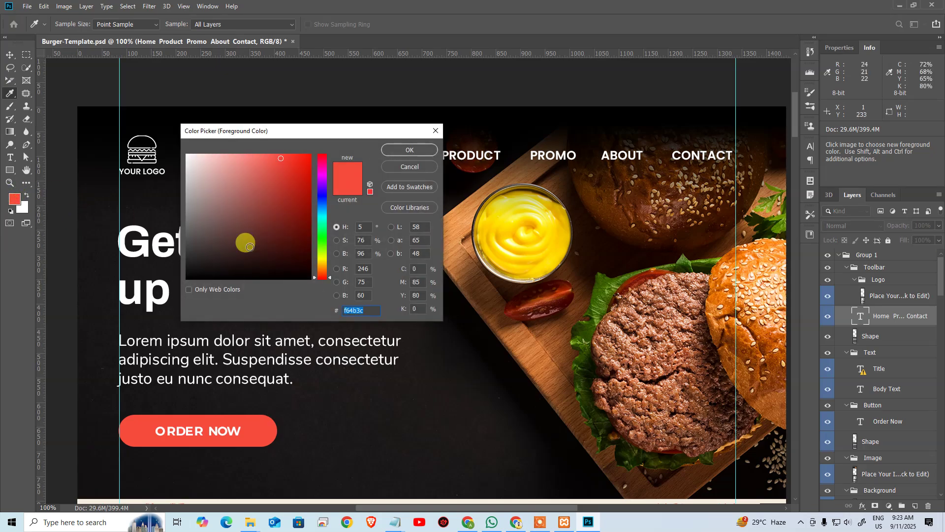
{"action": "key", "text": "alt+Tab"}
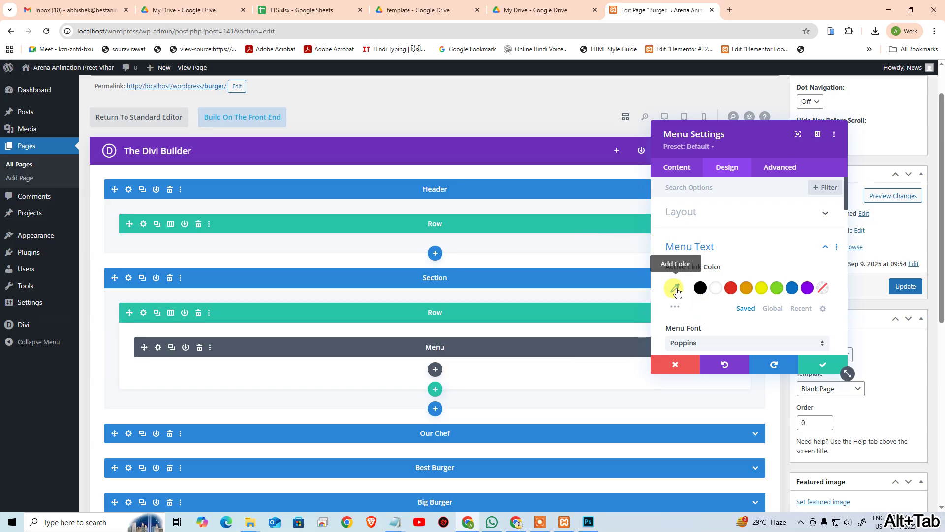
{"action": "left_click", "coordinate": [676, 287]}
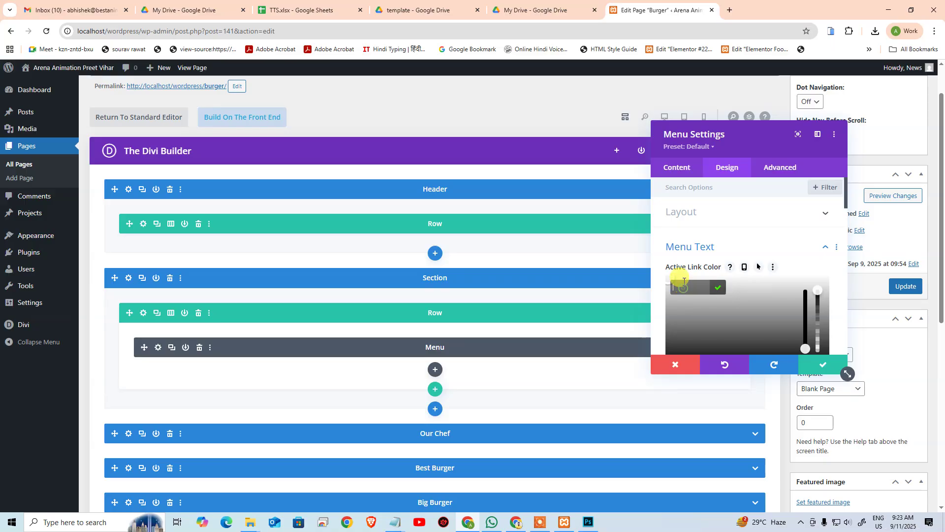
{"action": "key", "text": "ctrl+v"}
{"action": "left_click", "coordinate": [717, 287]}
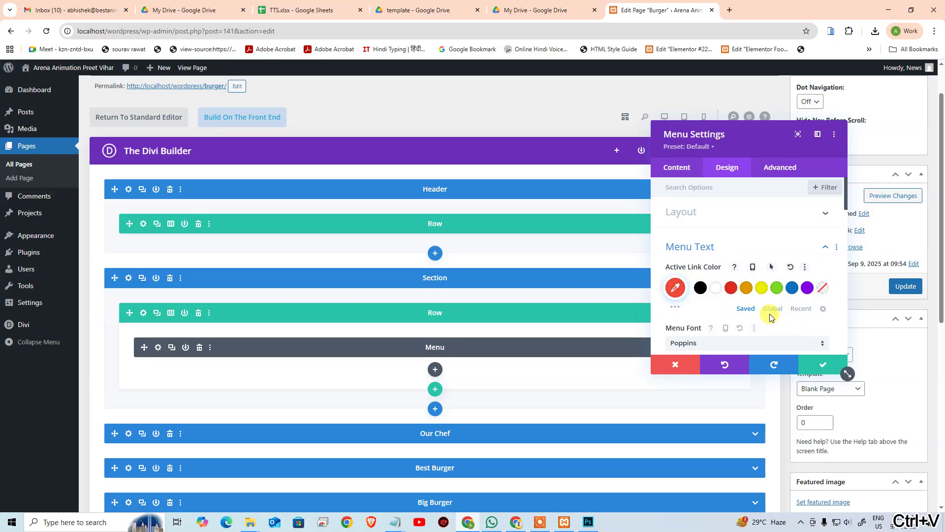
Step: Save and close the Menu module settings
{"action": "scroll", "coordinate": [788, 244], "scroll_direction": "down", "scroll_amount": 5}
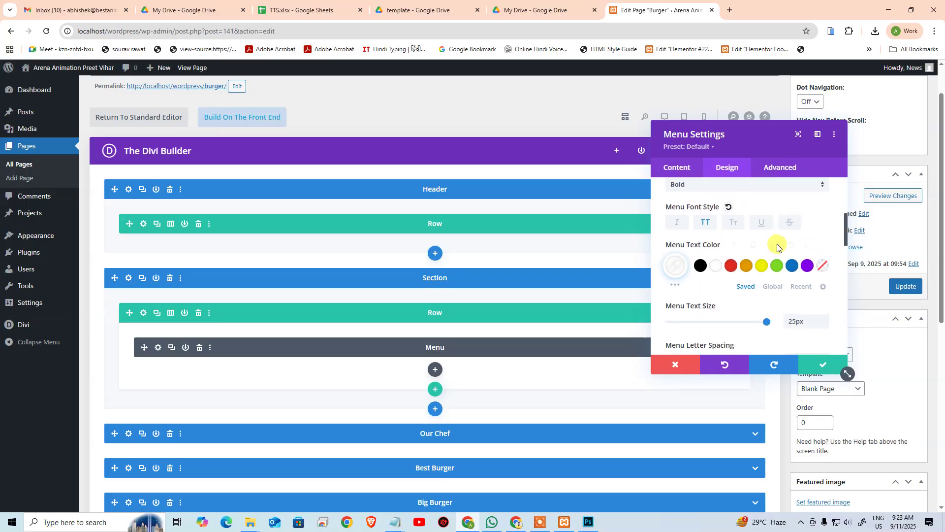
{"action": "scroll", "coordinate": [778, 249], "scroll_direction": "down", "scroll_amount": 10}
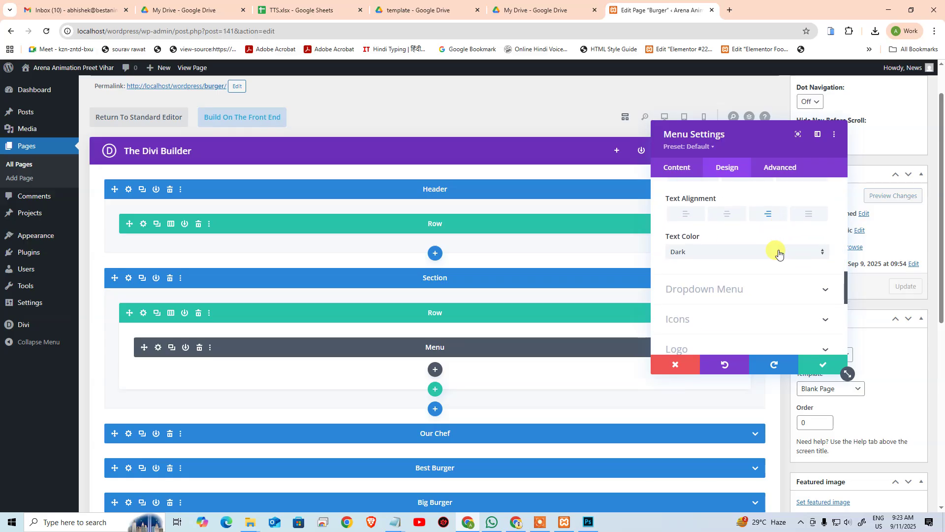
{"action": "scroll", "coordinate": [777, 252], "scroll_direction": "down", "scroll_amount": 4}
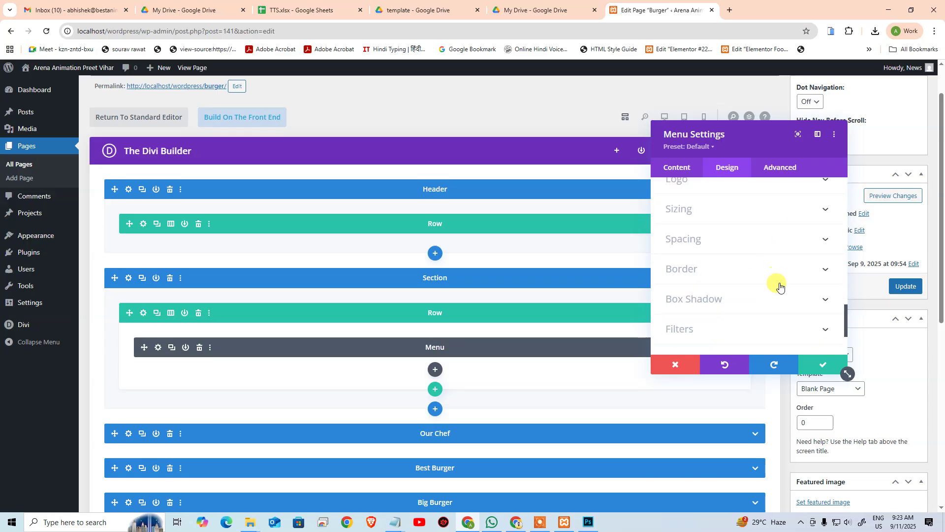
{"action": "scroll", "coordinate": [788, 310], "scroll_direction": "down", "scroll_amount": 3}
{"action": "left_click", "coordinate": [818, 365]}
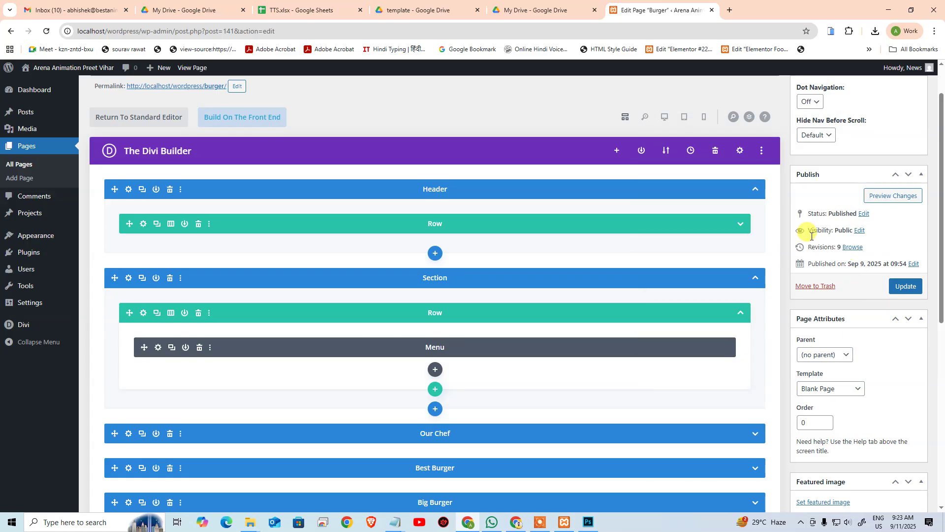
Step: Switch to the visual Desktop preview and look over the burger hero
{"action": "left_click", "coordinate": [665, 118]}
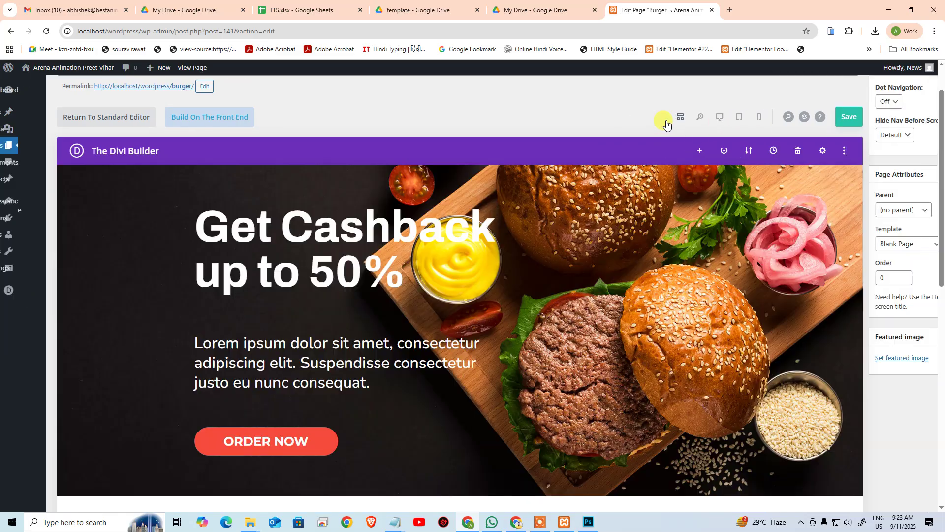
{"action": "scroll", "coordinate": [495, 373], "scroll_direction": "down", "scroll_amount": 5}
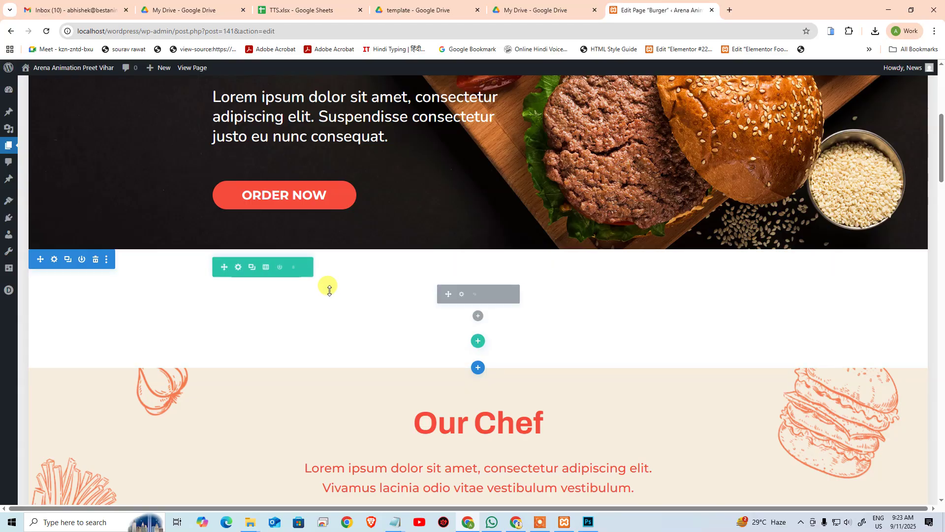
{"action": "scroll", "coordinate": [344, 243], "scroll_direction": "up", "scroll_amount": 5}
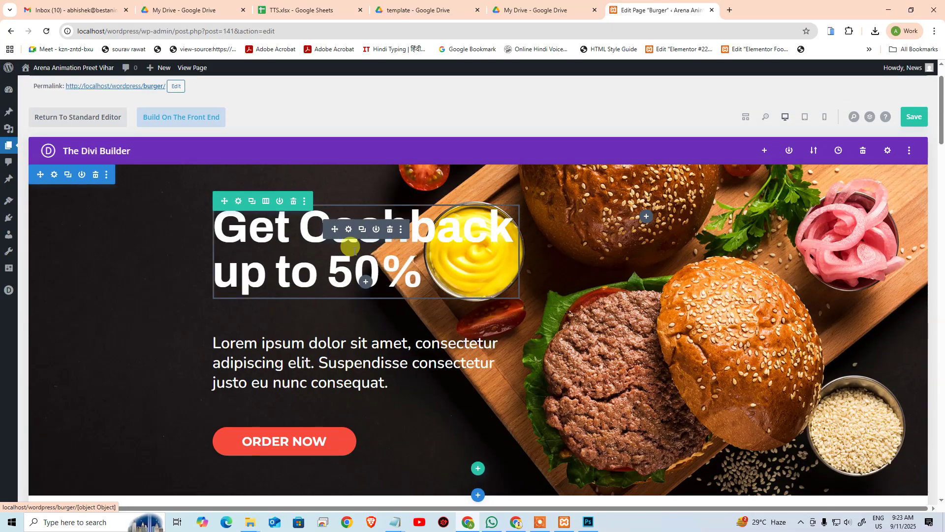
{"action": "scroll", "coordinate": [345, 276], "scroll_direction": "down", "scroll_amount": 3}
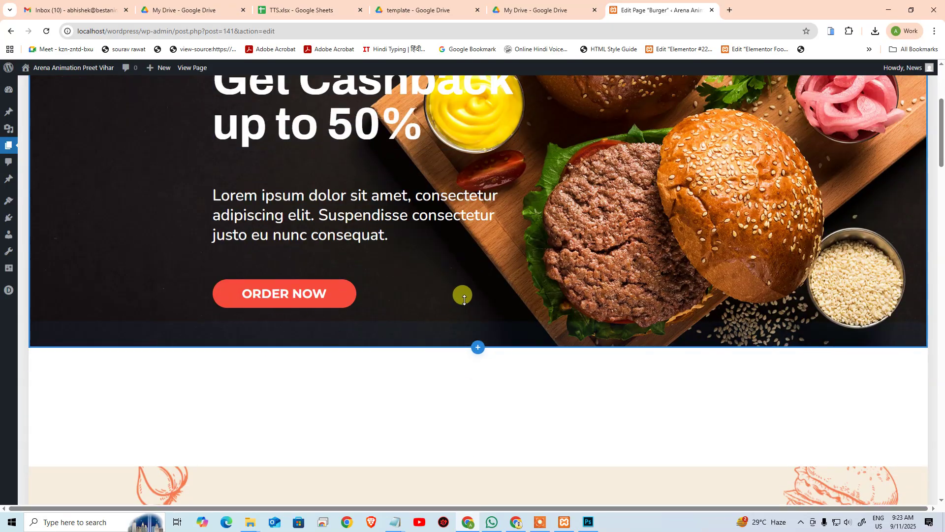
{"action": "scroll", "coordinate": [542, 281], "scroll_direction": "up", "scroll_amount": 4}
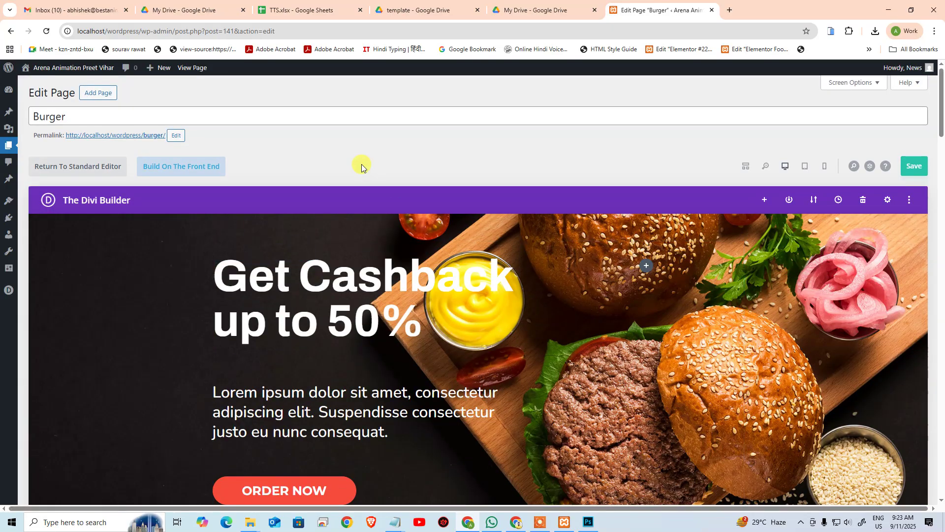
Step: Move the menu row to the top of the Header, delete the empty section, and open Row Settings
{"action": "left_click", "coordinate": [747, 170]}
{"action": "scroll", "coordinate": [332, 264], "scroll_direction": "down", "scroll_amount": 1}
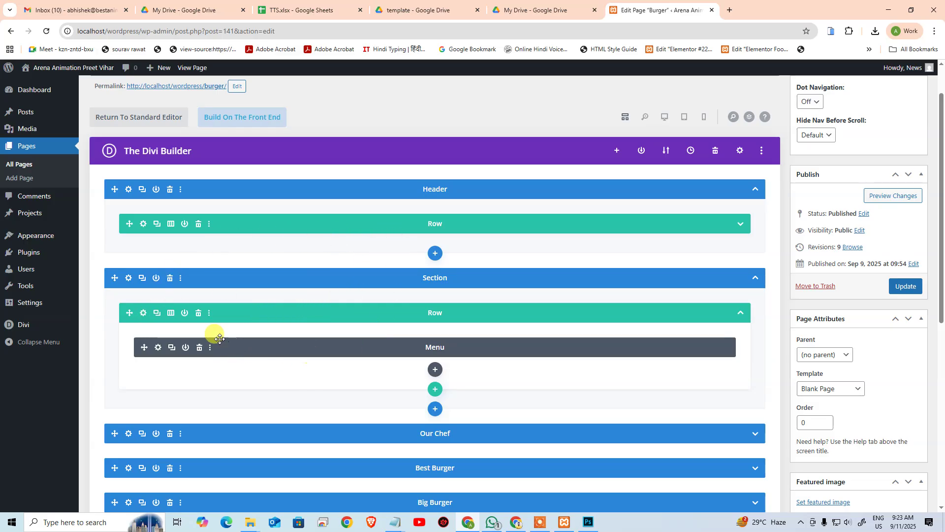
{"action": "left_click_drag", "start_coordinate": [129, 313], "coordinate": [127, 255]}
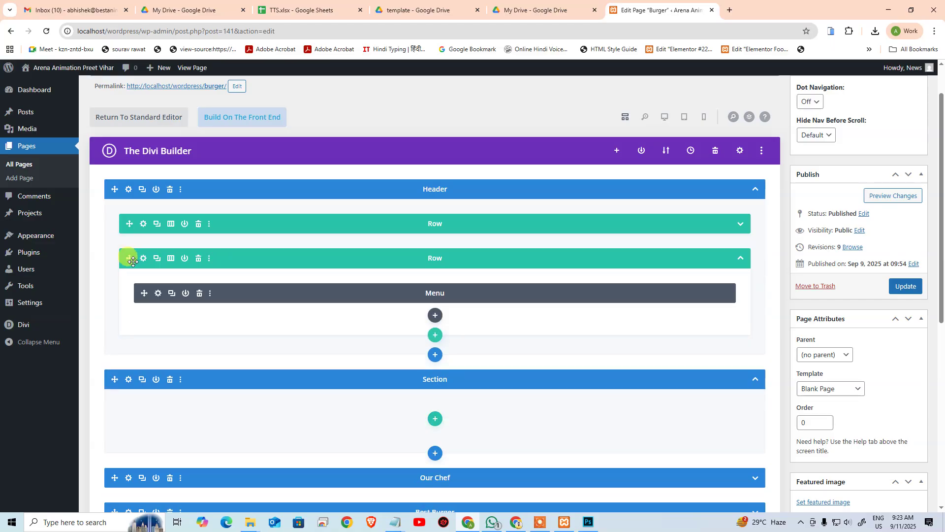
{"action": "left_click", "coordinate": [170, 383]}
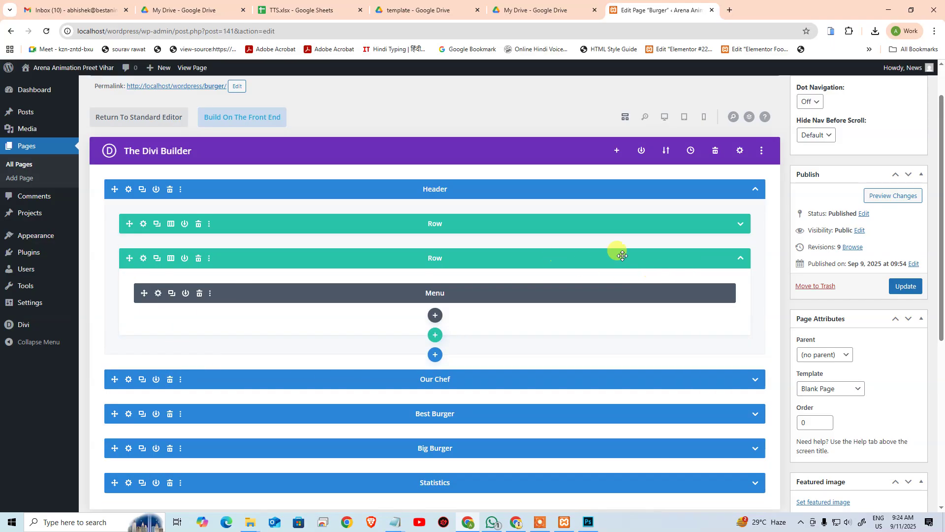
{"action": "left_click", "coordinate": [727, 259]}
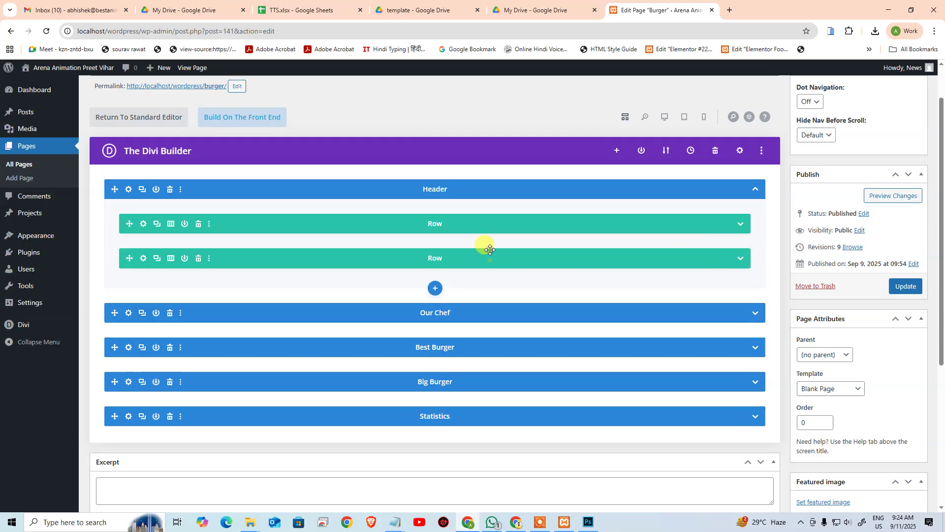
{"action": "left_click_drag", "start_coordinate": [490, 250], "coordinate": [480, 205]}
{"action": "left_click", "coordinate": [663, 118]}
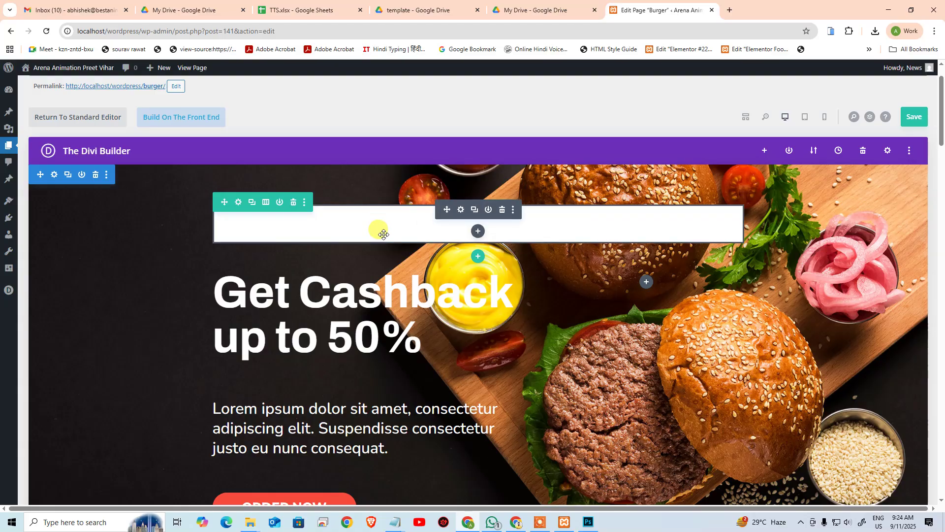
{"action": "left_click", "coordinate": [239, 202]}
Step: Review the row's design and background options, then close Row Settings unchanged
{"action": "left_click", "coordinate": [740, 171]}
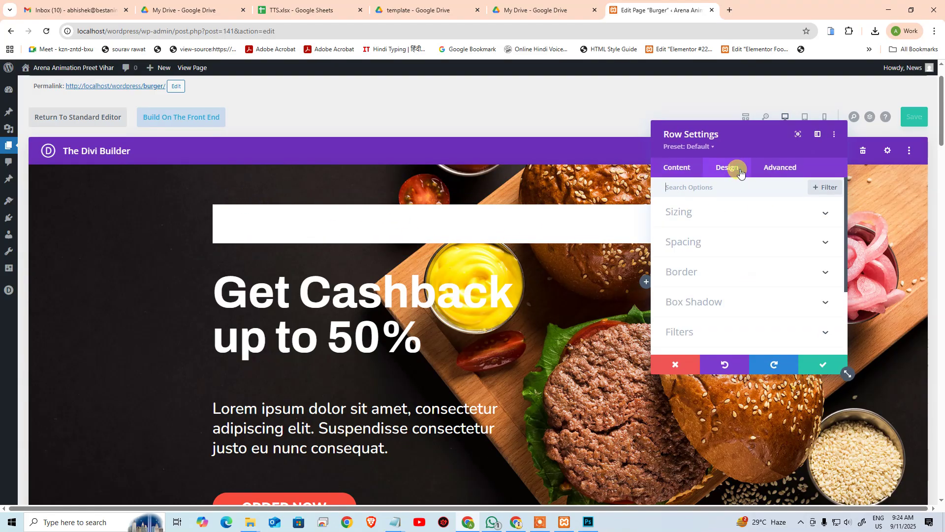
{"action": "left_click", "coordinate": [685, 169]}
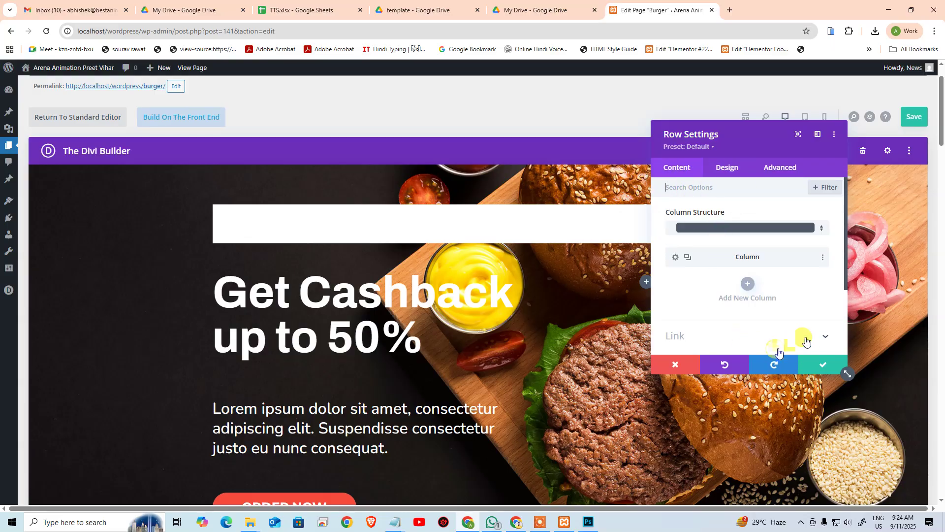
{"action": "scroll", "coordinate": [778, 315], "scroll_direction": "down", "scroll_amount": 2}
{"action": "left_click", "coordinate": [707, 267]}
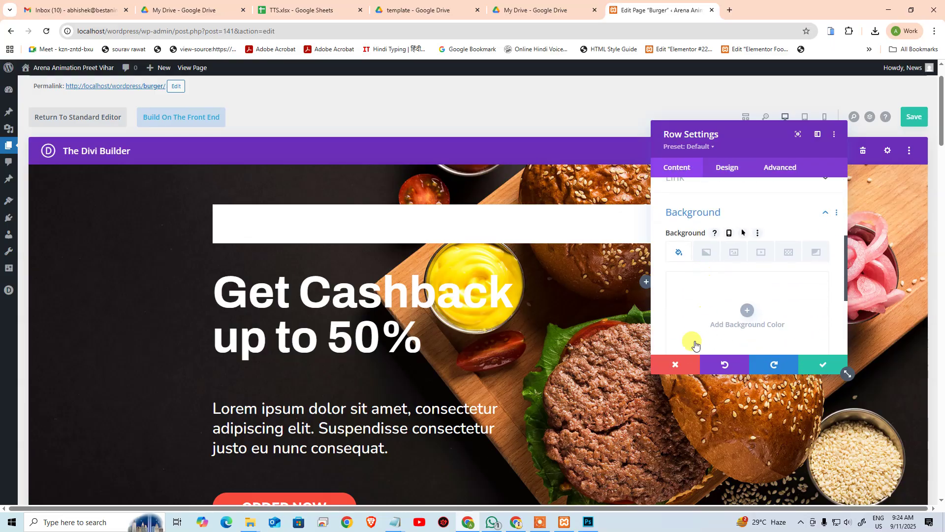
{"action": "left_click", "coordinate": [678, 365]}
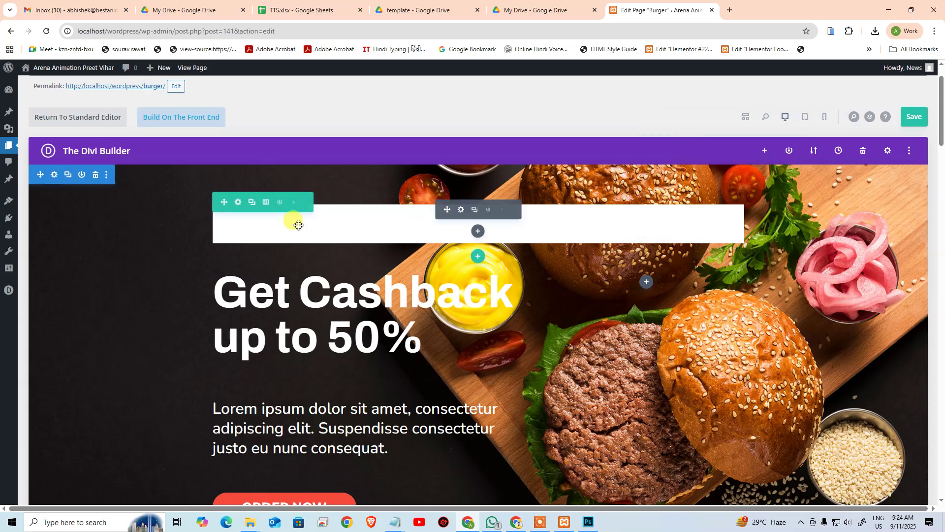
Step: Remove the Menu module's white background colour and save the module
{"action": "left_click", "coordinate": [460, 209]}
{"action": "scroll", "coordinate": [712, 292], "scroll_direction": "down", "scroll_amount": 3}
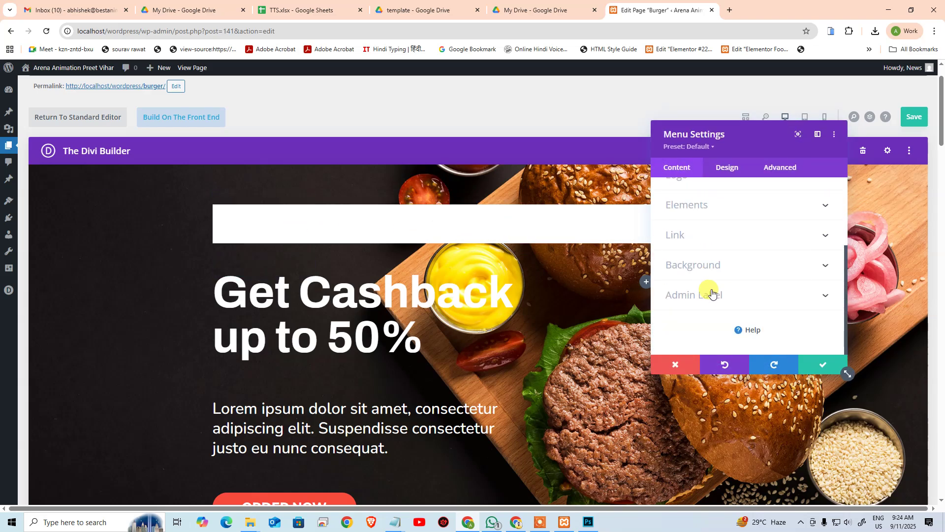
{"action": "left_click", "coordinate": [716, 266]}
{"action": "left_click", "coordinate": [815, 267]}
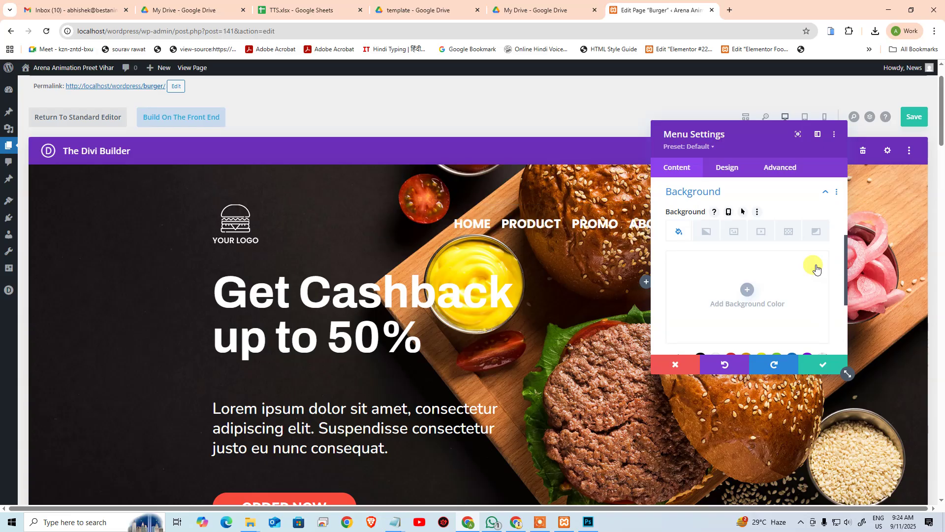
{"action": "left_click", "coordinate": [812, 365]}
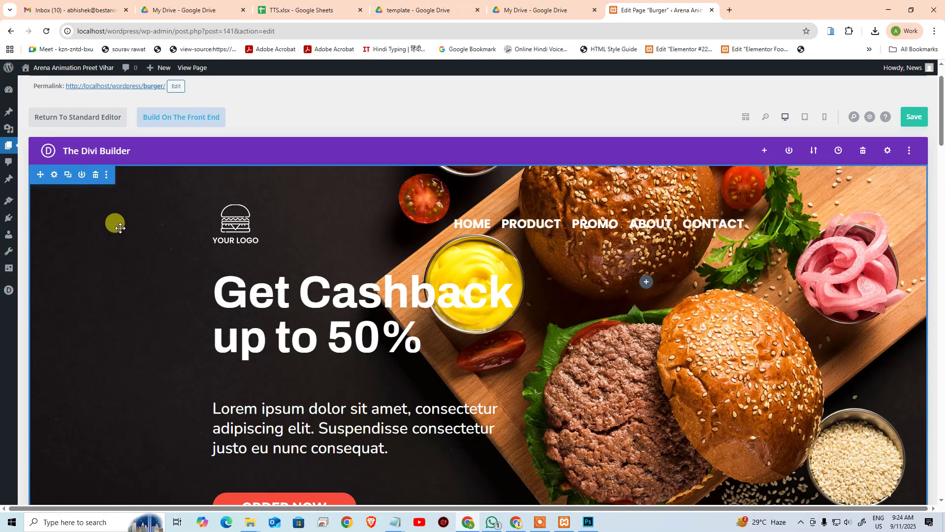
{"action": "mouse_move", "coordinate": [487, 228]}
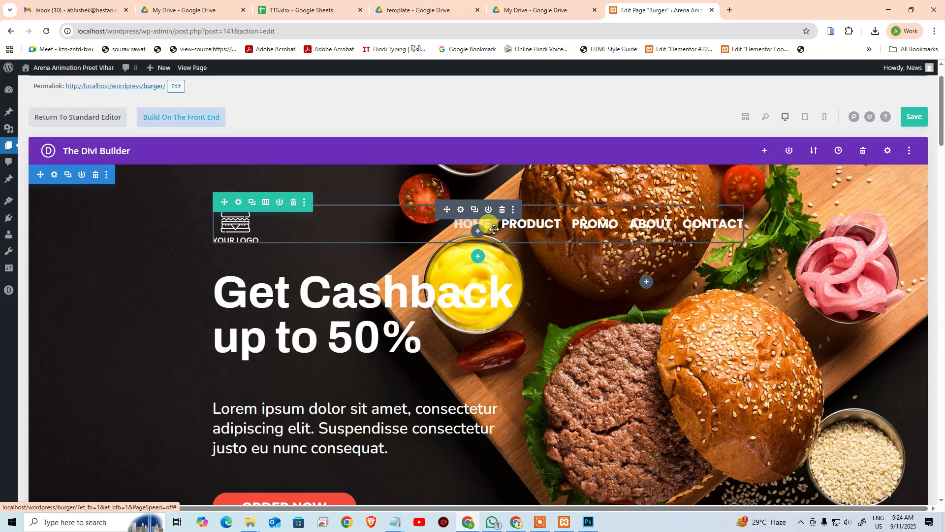
Step: Reopen the menu module, then confirm the template's nav font is Poppins SemiBold 25 px in Photoshop
{"action": "left_click", "coordinate": [461, 211]}
{"action": "left_click", "coordinate": [588, 522]}
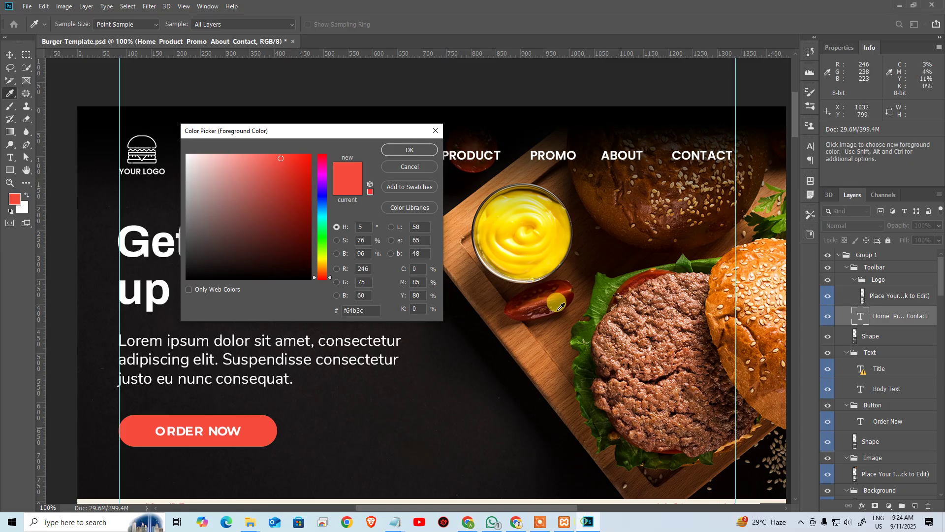
{"action": "left_click", "coordinate": [417, 152]}
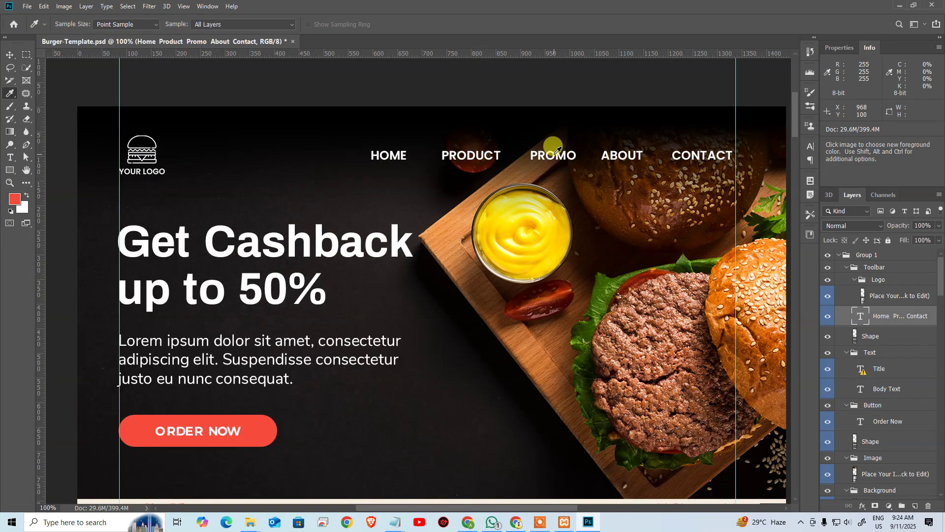
{"action": "key", "text": "t"}
{"action": "left_click", "coordinate": [555, 154]}
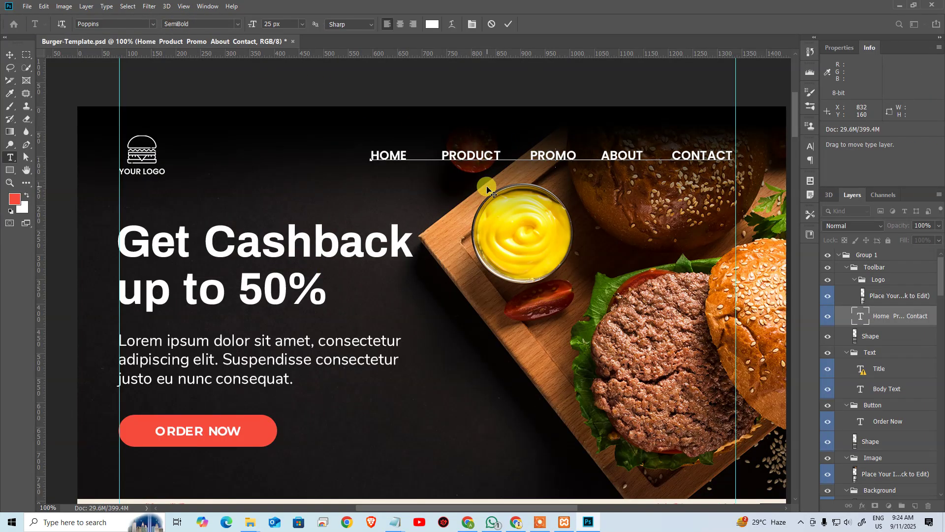
{"action": "key", "text": "alt+Tab"}
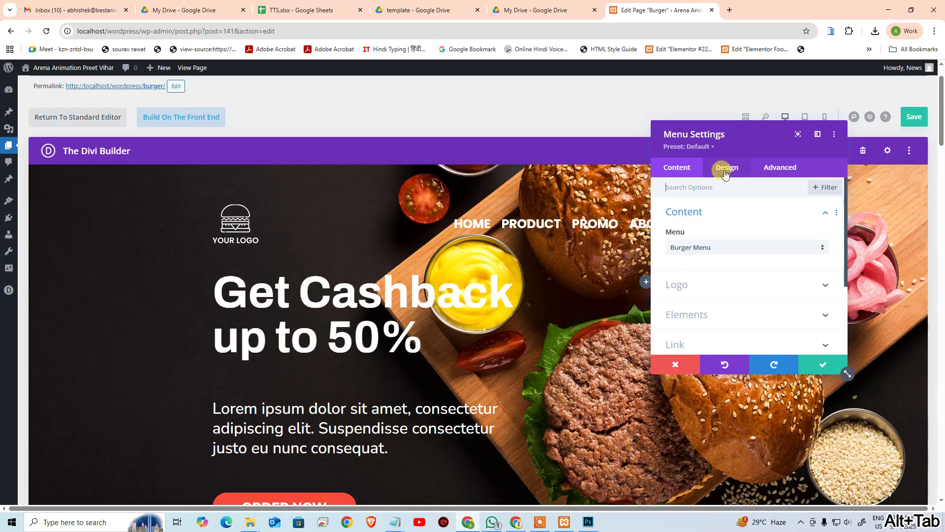
Step: Set the Menu Text font weight to Semi Bold and save the Menu Settings
{"action": "left_click", "coordinate": [724, 167]}
{"action": "left_click", "coordinate": [694, 244]}
{"action": "scroll", "coordinate": [737, 258], "scroll_direction": "down", "scroll_amount": 2}
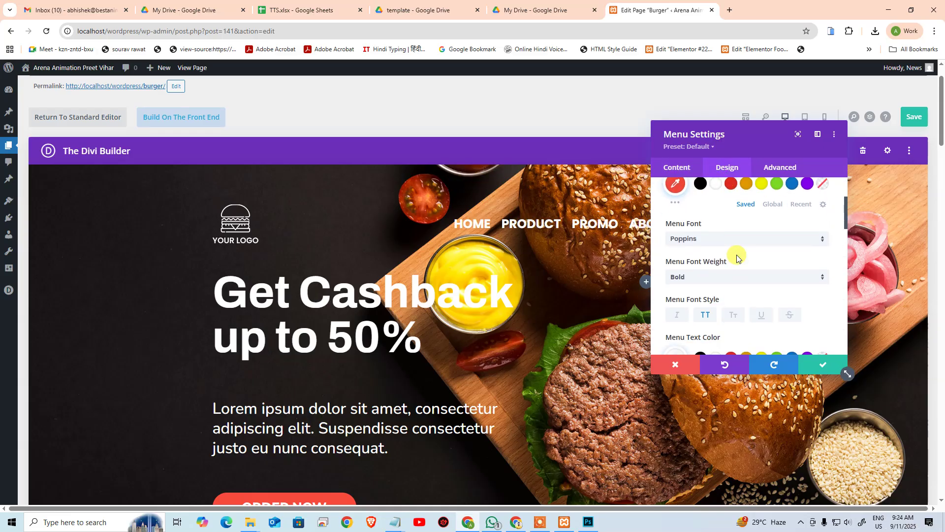
{"action": "left_click", "coordinate": [719, 279]}
{"action": "left_click", "coordinate": [702, 421]}
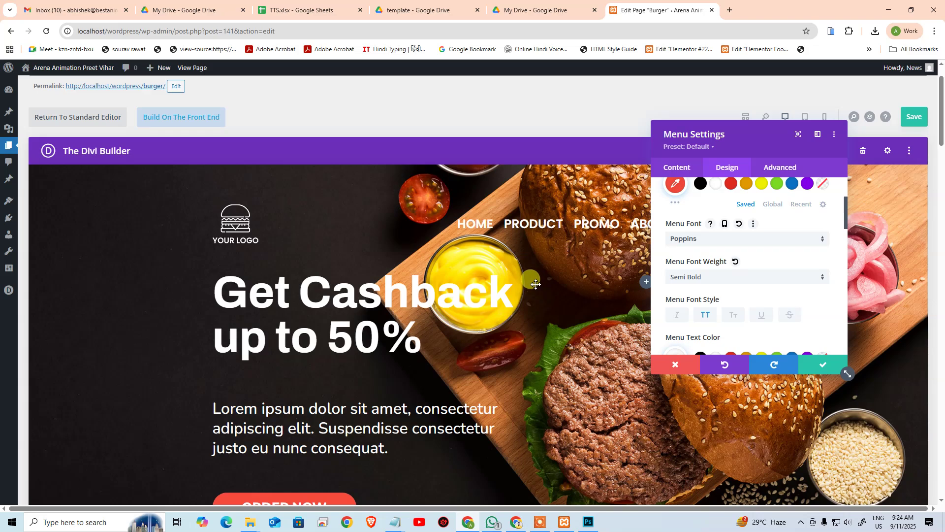
{"action": "left_click", "coordinate": [827, 366]}
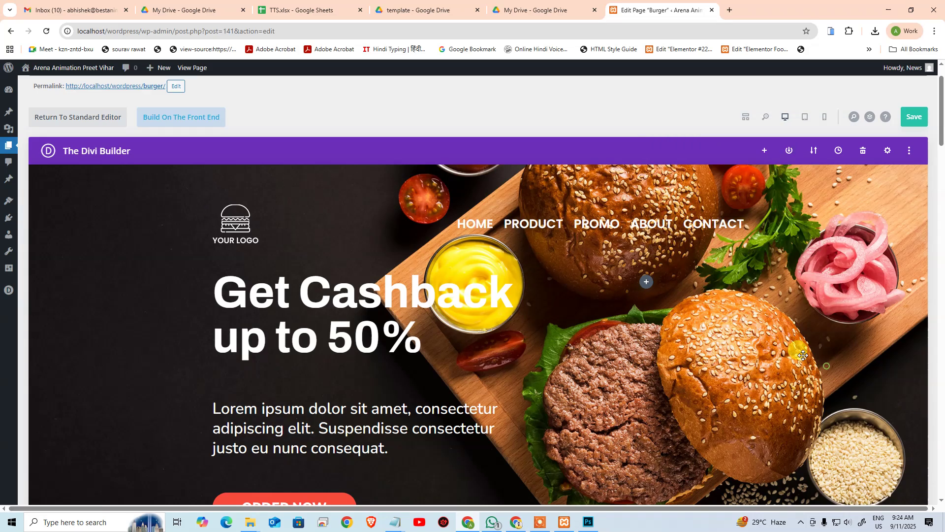
{"action": "scroll", "coordinate": [682, 254], "scroll_direction": "down", "scroll_amount": 1}
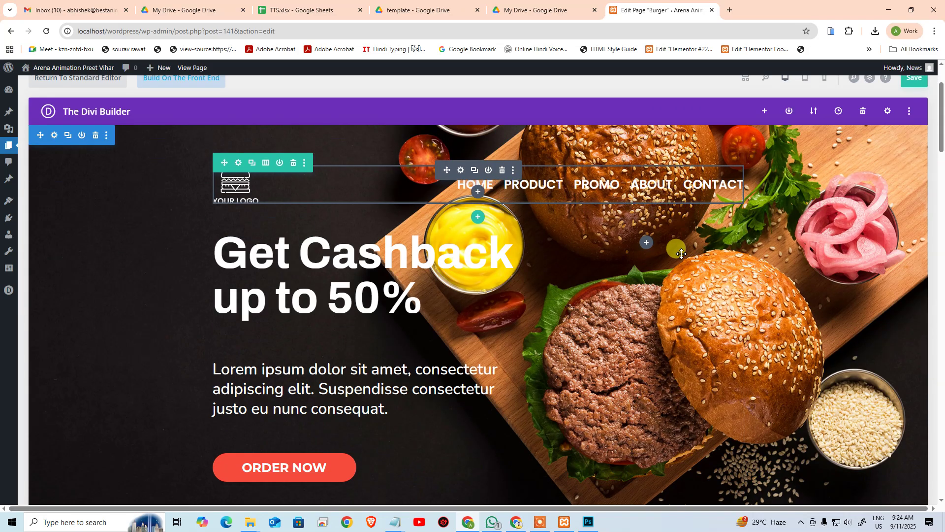
{"action": "scroll", "coordinate": [682, 254], "scroll_direction": "down", "scroll_amount": 1}
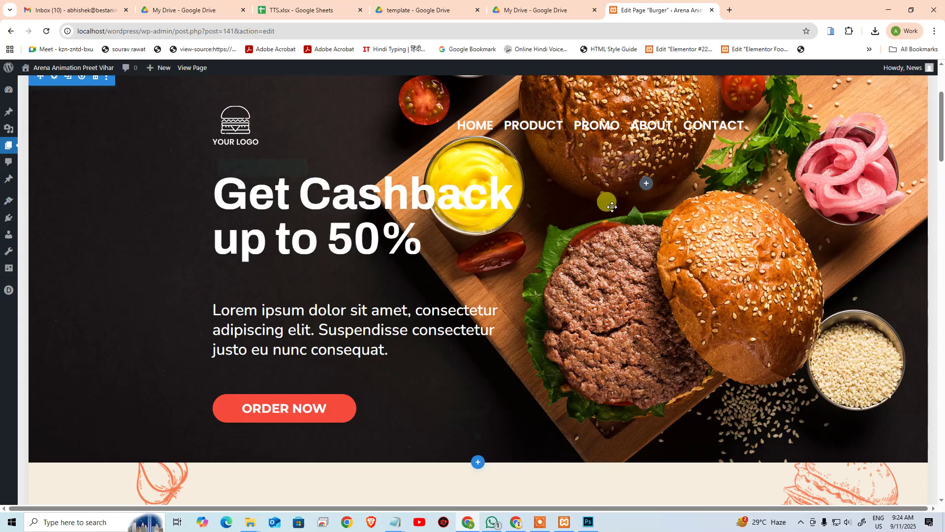
{"action": "scroll", "coordinate": [443, 286], "scroll_direction": "up", "scroll_amount": 3}
{"action": "scroll", "coordinate": [419, 384], "scroll_direction": "down", "scroll_amount": 2}
Step: In the Photoshop template, commit the nav text edit, then trial-move the toolbar bar and undo it
{"action": "left_click", "coordinate": [586, 527]}
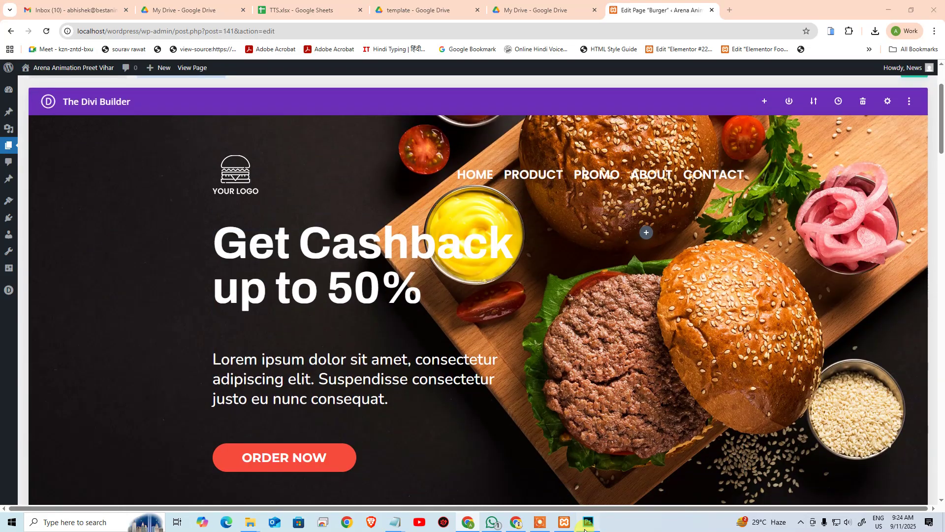
{"action": "left_click", "coordinate": [389, 128]}
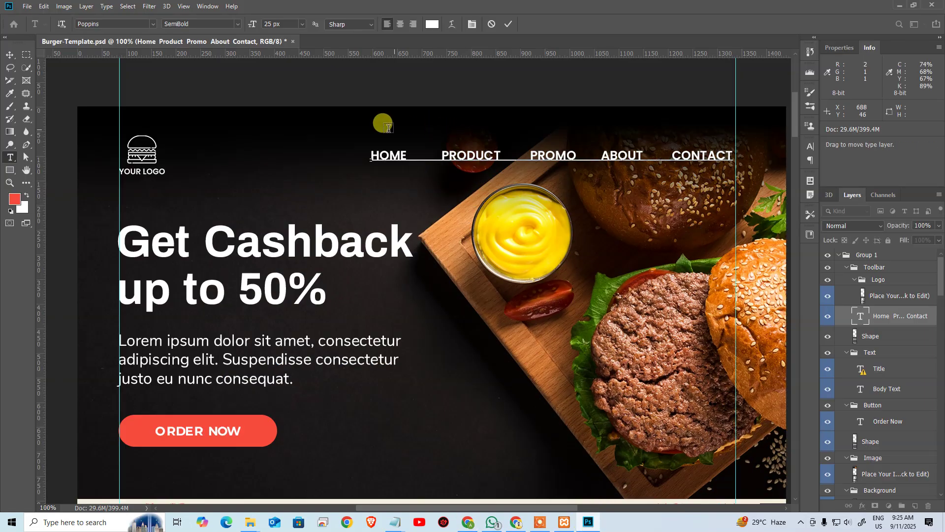
{"action": "key", "text": "ctrl+Return"}
{"action": "key", "text": "v"}
{"action": "left_click_drag", "start_coordinate": [524, 132], "coordinate": [513, 243]}
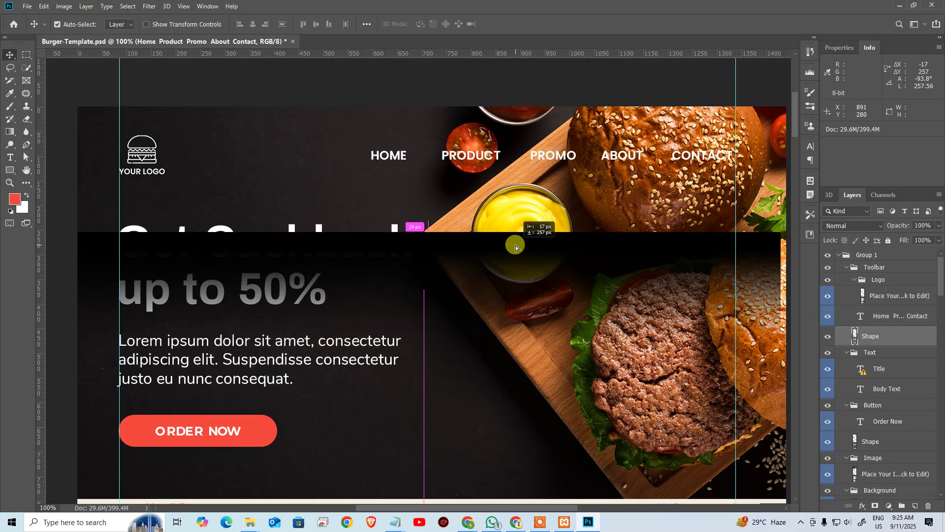
{"action": "key", "text": "ctrl+z"}
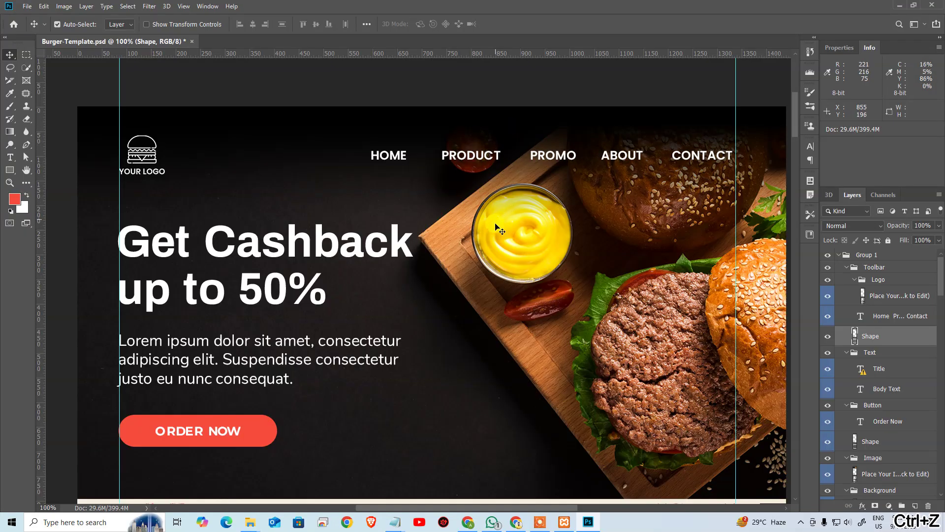
{"action": "key", "text": "alt+Tab"}
Step: Open the hero section's settings and view its Content background image options
{"action": "scroll", "coordinate": [591, 210], "scroll_direction": "down", "scroll_amount": 1}
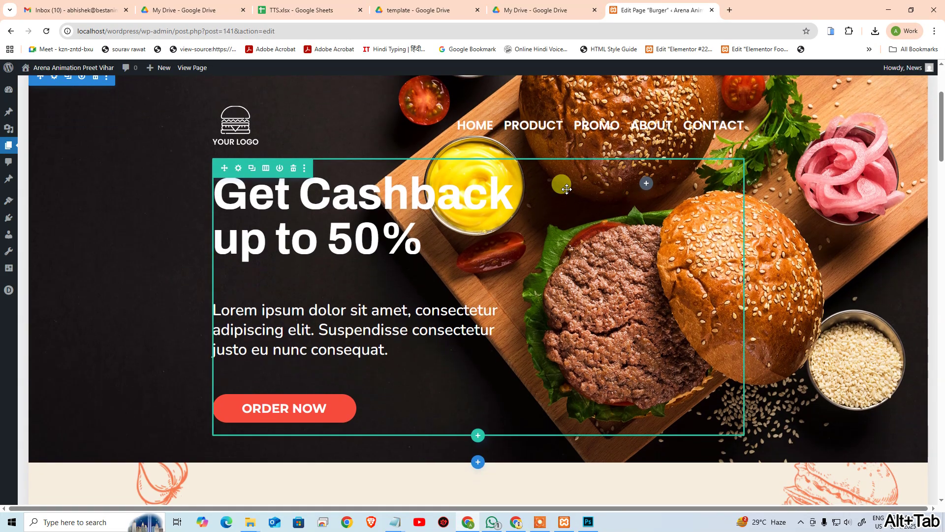
{"action": "scroll", "coordinate": [561, 184], "scroll_direction": "up", "scroll_amount": 3}
{"action": "scroll", "coordinate": [120, 224], "scroll_direction": "down", "scroll_amount": 1}
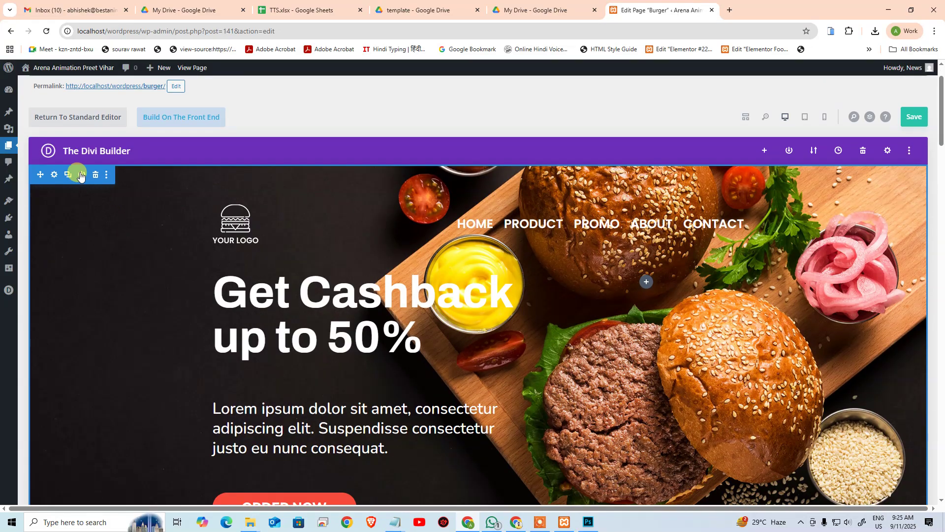
{"action": "left_click", "coordinate": [54, 176]}
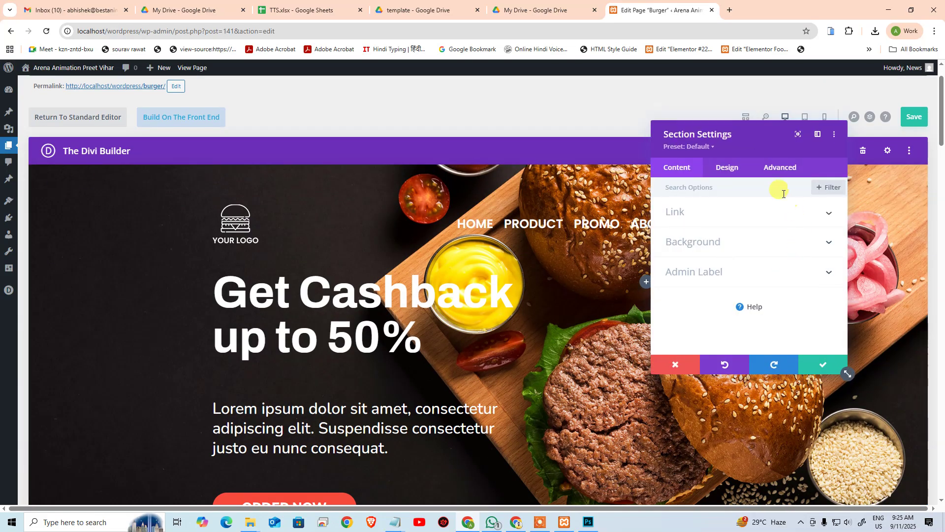
{"action": "left_click", "coordinate": [723, 167]}
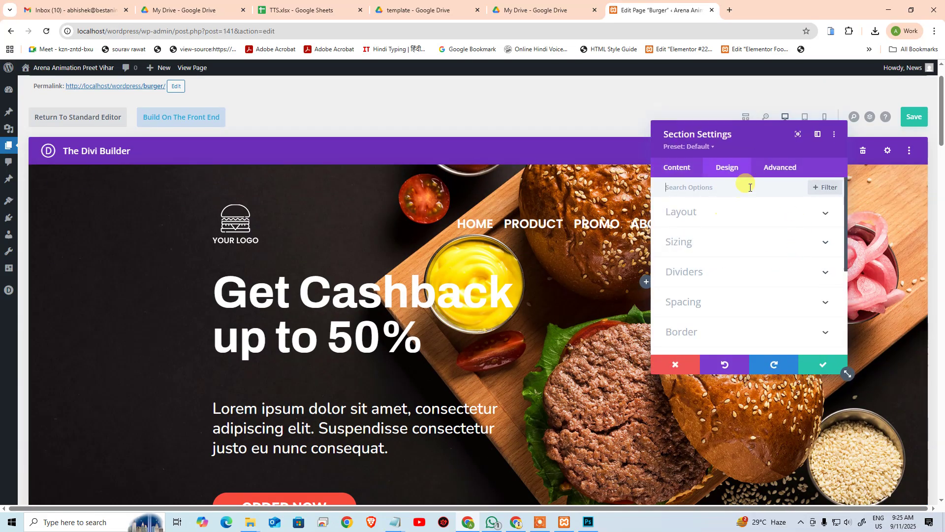
{"action": "left_click", "coordinate": [775, 173]}
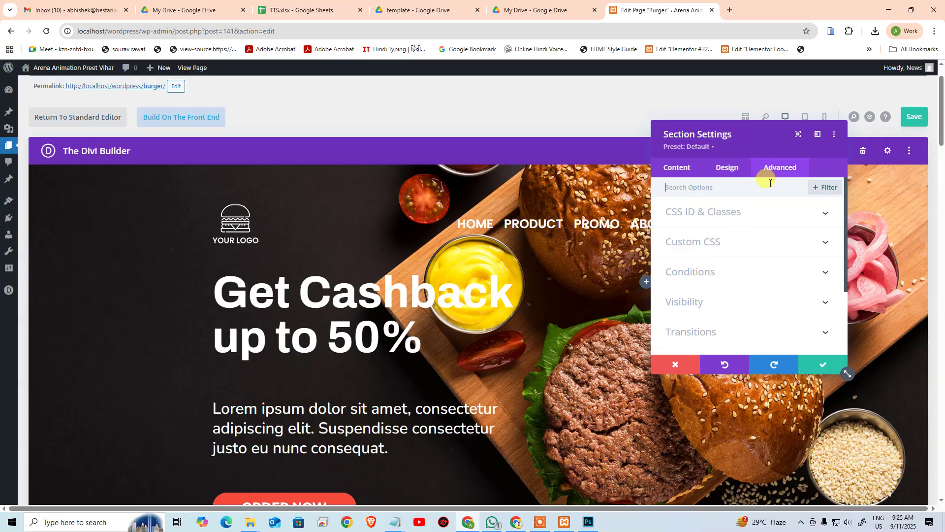
{"action": "left_click", "coordinate": [686, 176]}
{"action": "left_click", "coordinate": [714, 245]}
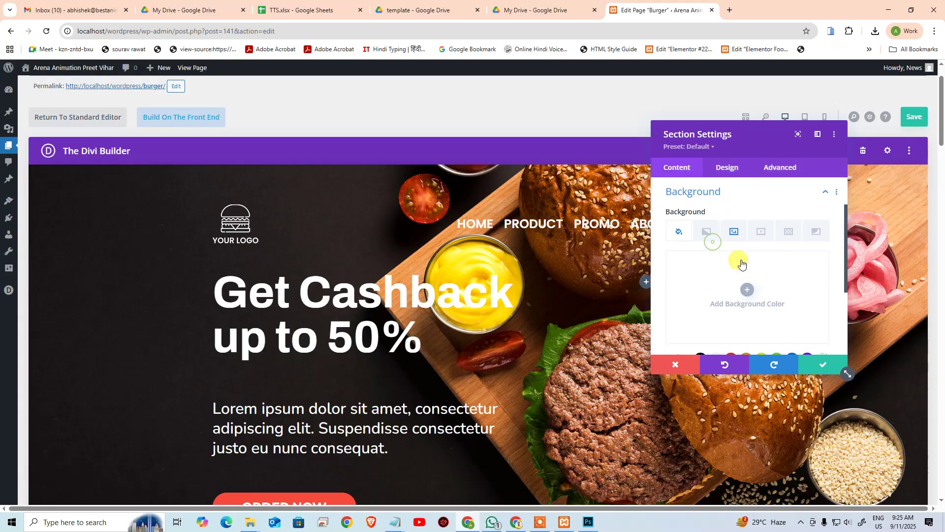
{"action": "left_click", "coordinate": [734, 232]}
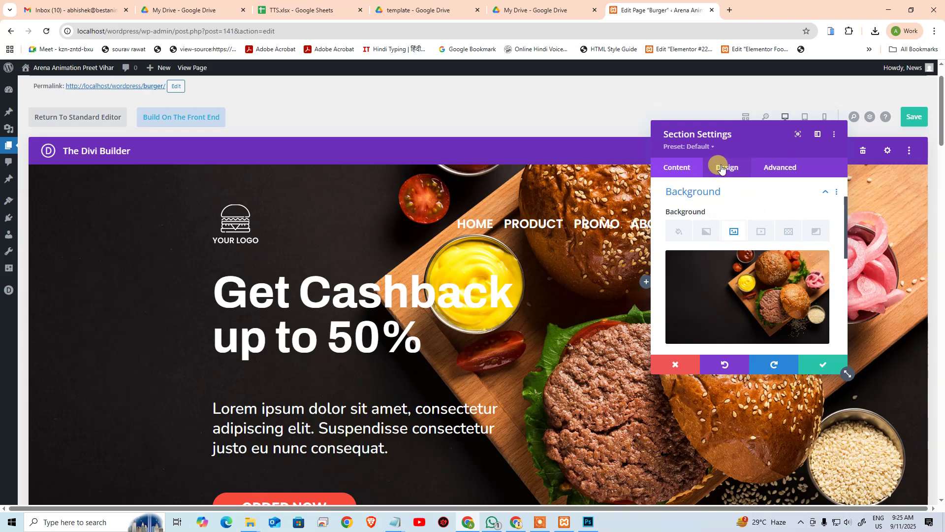
Step: Add a default blue-to-teal linear gradient to the hero section background
{"action": "left_click", "coordinate": [703, 232]}
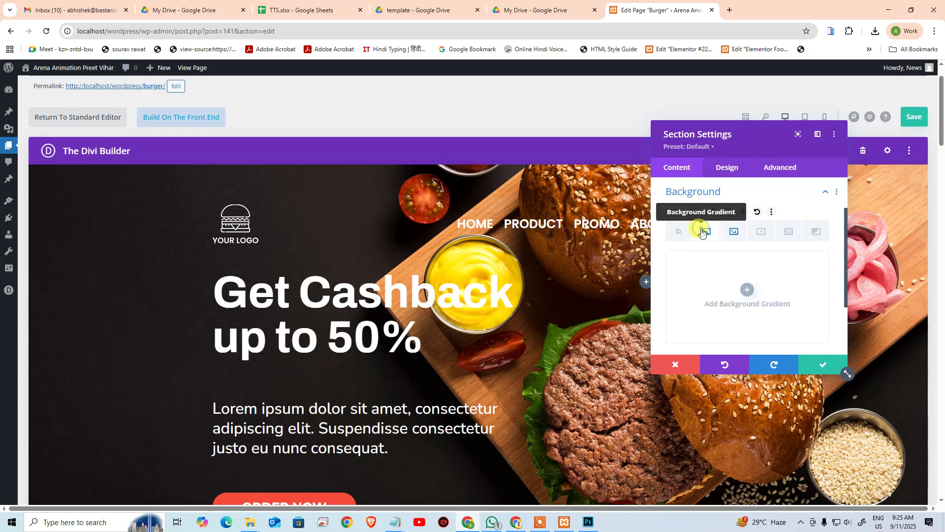
{"action": "left_click", "coordinate": [745, 295]}
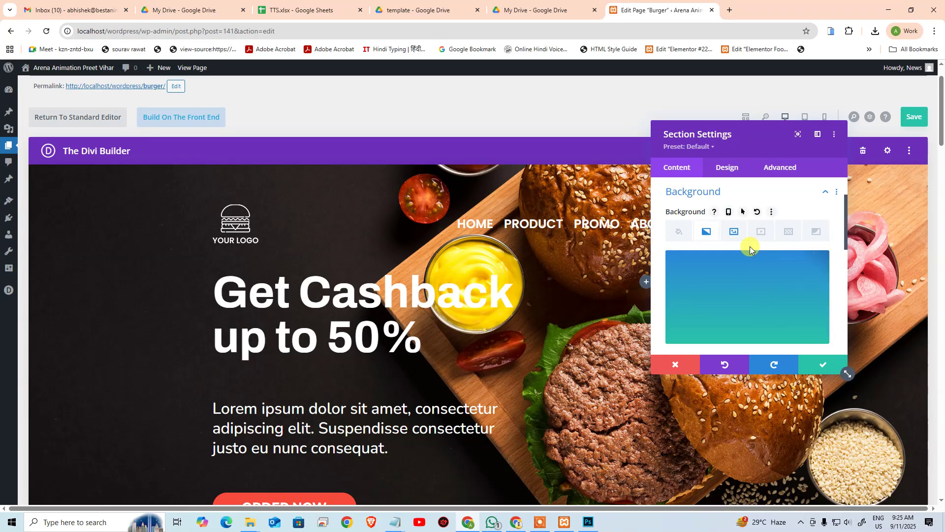
{"action": "scroll", "coordinate": [810, 273], "scroll_direction": "down", "scroll_amount": 2}
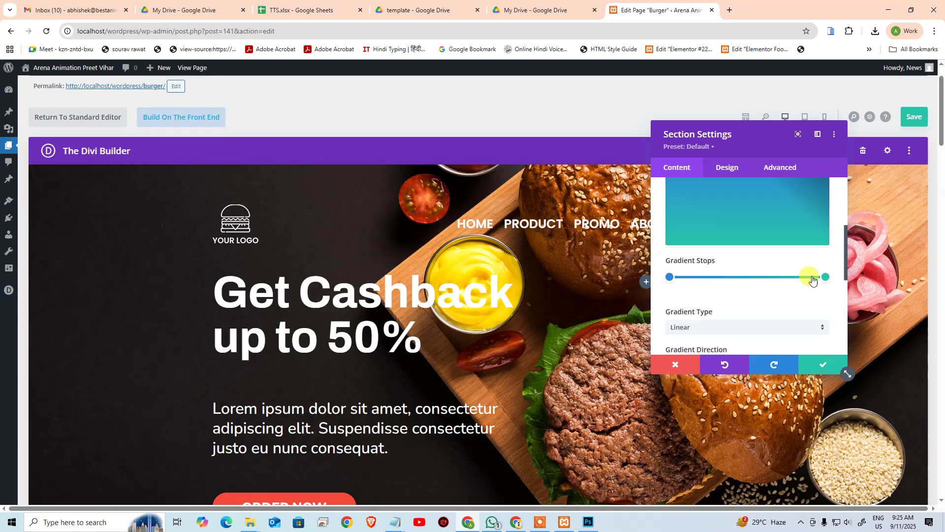
{"action": "scroll", "coordinate": [753, 298], "scroll_direction": "down", "scroll_amount": 3}
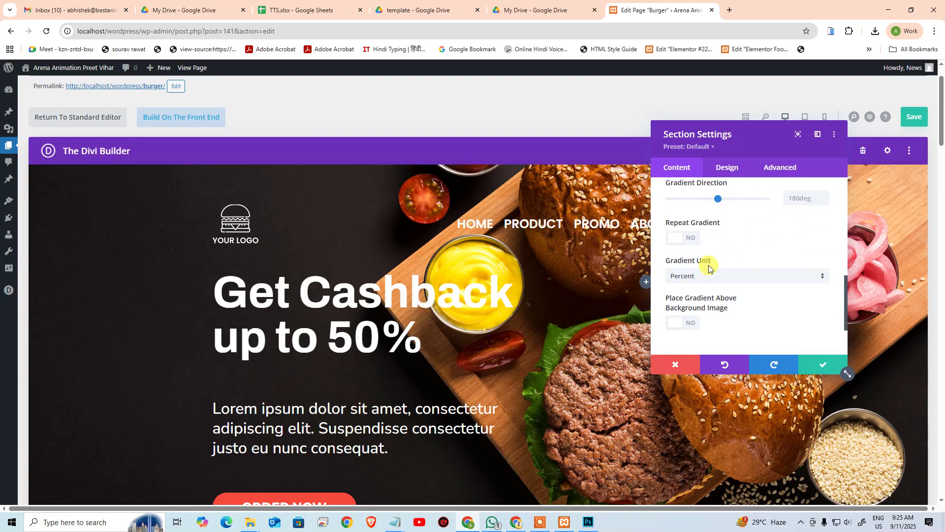
{"action": "scroll", "coordinate": [706, 268], "scroll_direction": "down", "scroll_amount": 1}
{"action": "scroll", "coordinate": [707, 269], "scroll_direction": "up", "scroll_amount": 2}
{"action": "scroll", "coordinate": [708, 270], "scroll_direction": "down", "scroll_amount": 2}
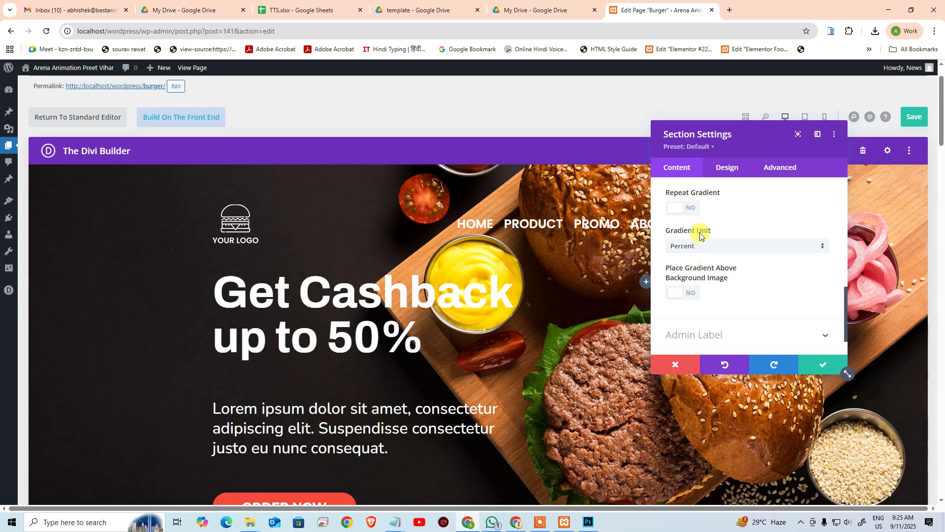
{"action": "scroll", "coordinate": [709, 242], "scroll_direction": "down", "scroll_amount": 1}
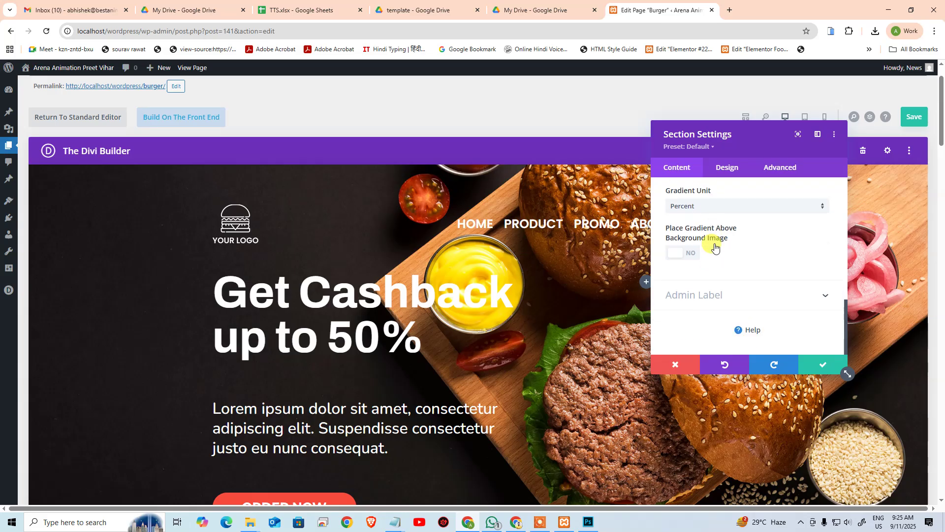
Step: Place the hero gradient above the background image
{"action": "left_click", "coordinate": [691, 255]}
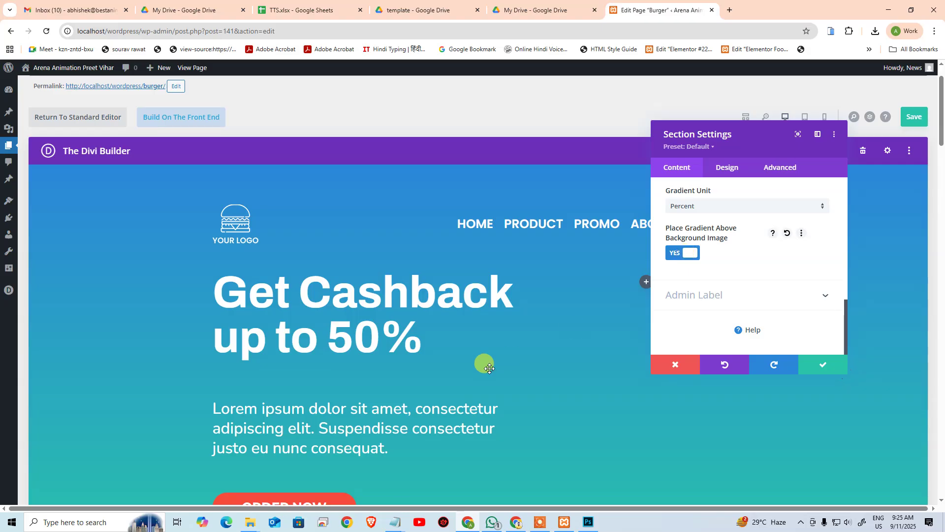
{"action": "scroll", "coordinate": [488, 361], "scroll_direction": "down", "scroll_amount": 3}
{"action": "scroll", "coordinate": [490, 360], "scroll_direction": "up", "scroll_amount": 4}
{"action": "scroll", "coordinate": [494, 362], "scroll_direction": "down", "scroll_amount": 1}
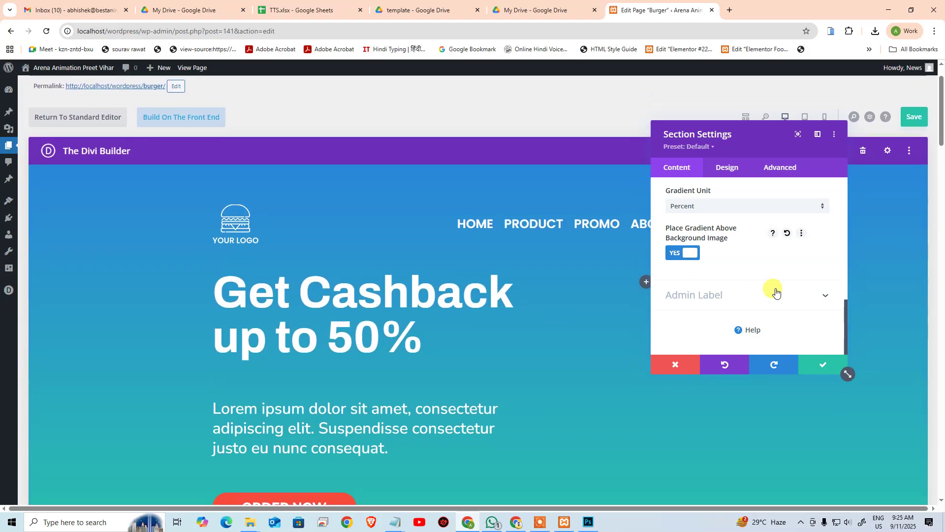
{"action": "scroll", "coordinate": [773, 291], "scroll_direction": "up", "scroll_amount": 3}
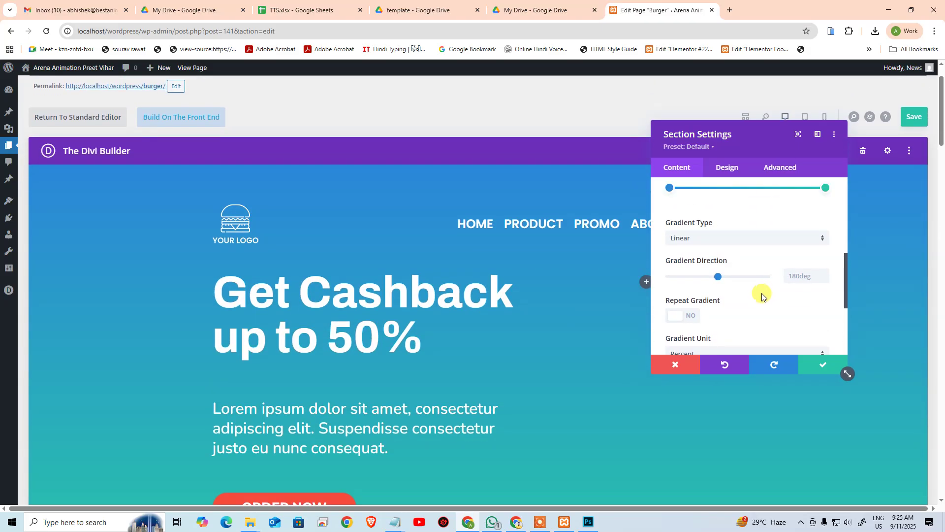
{"action": "scroll", "coordinate": [761, 296], "scroll_direction": "up", "scroll_amount": 2}
{"action": "scroll", "coordinate": [760, 298], "scroll_direction": "down", "scroll_amount": 1}
{"action": "scroll", "coordinate": [753, 293], "scroll_direction": "up", "scroll_amount": 2}
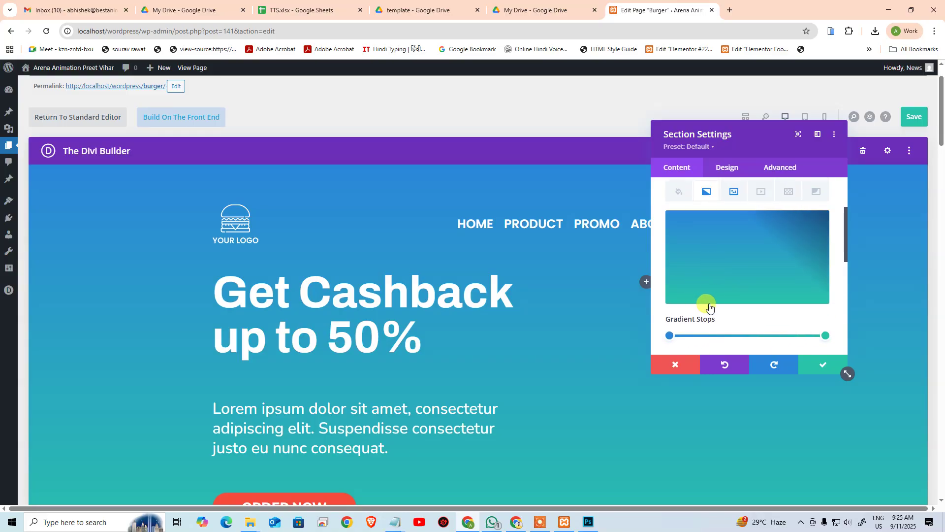
{"action": "scroll", "coordinate": [709, 305], "scroll_direction": "down", "scroll_amount": 1}
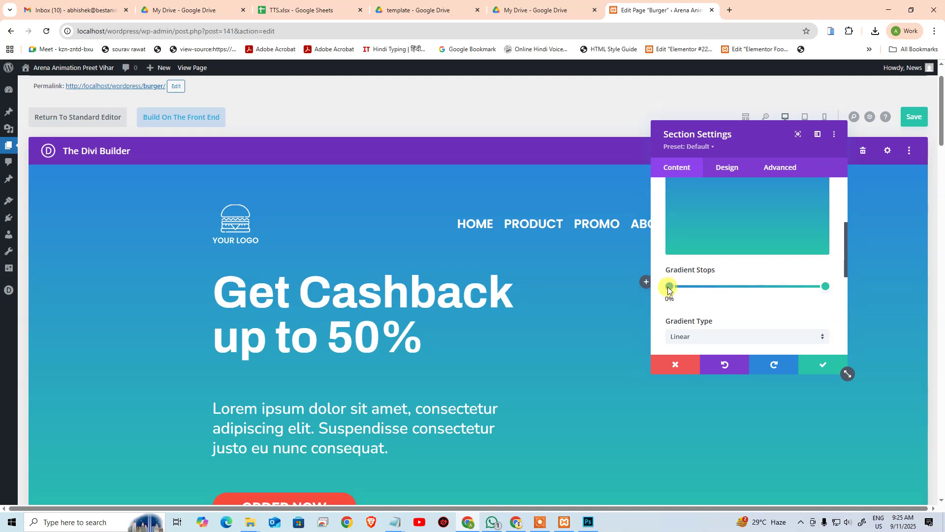
{"action": "scroll", "coordinate": [665, 291], "scroll_direction": "down", "scroll_amount": 1}
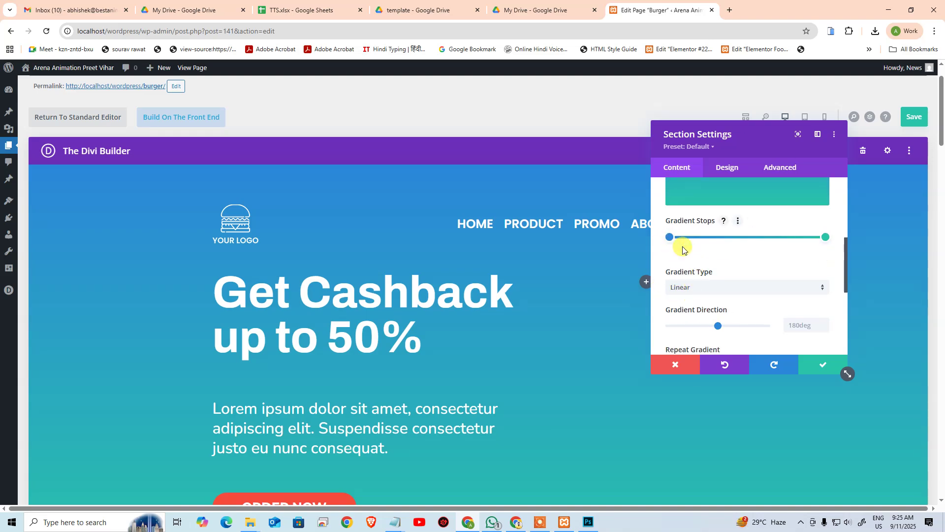
{"action": "scroll", "coordinate": [685, 251], "scroll_direction": "up", "scroll_amount": 2}
{"action": "scroll", "coordinate": [767, 269], "scroll_direction": "down", "scroll_amount": 2}
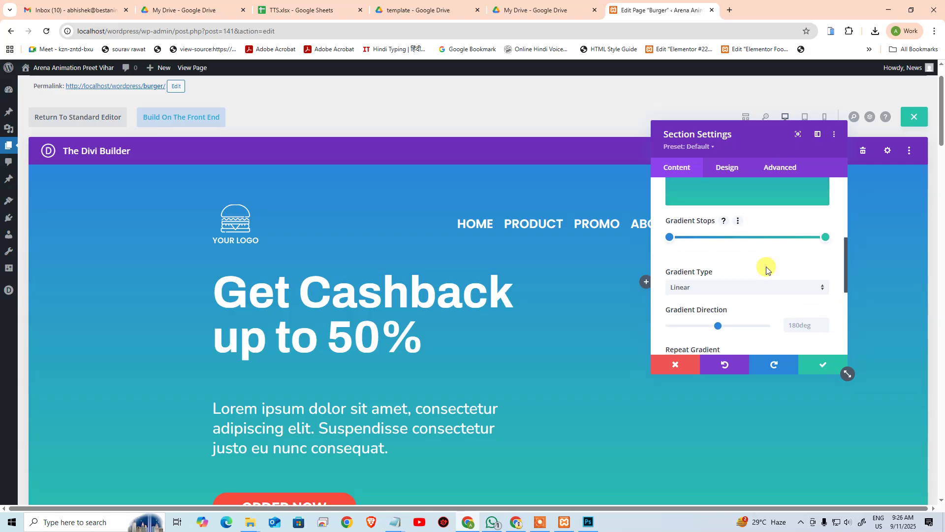
Step: Make both gradient stops black and move the last stop from 93% to 54%
{"action": "left_click", "coordinate": [669, 238]}
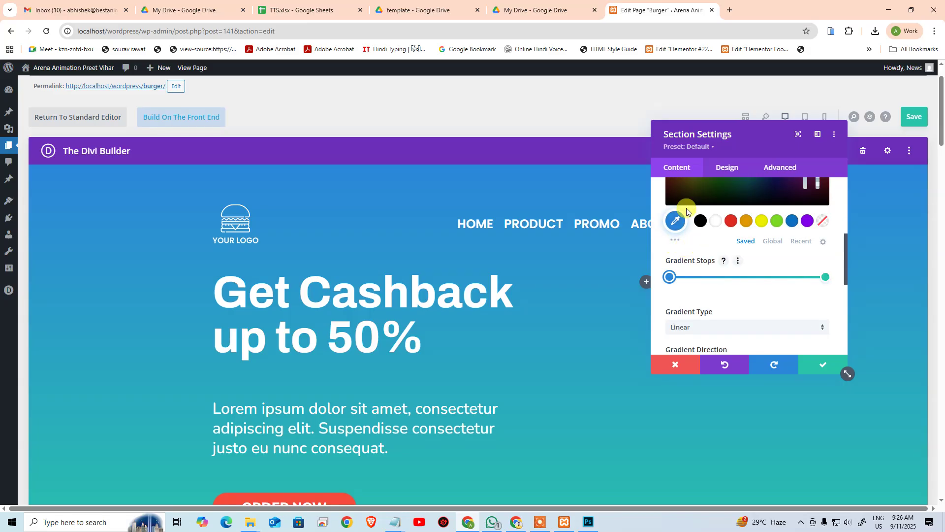
{"action": "left_click", "coordinate": [701, 222]}
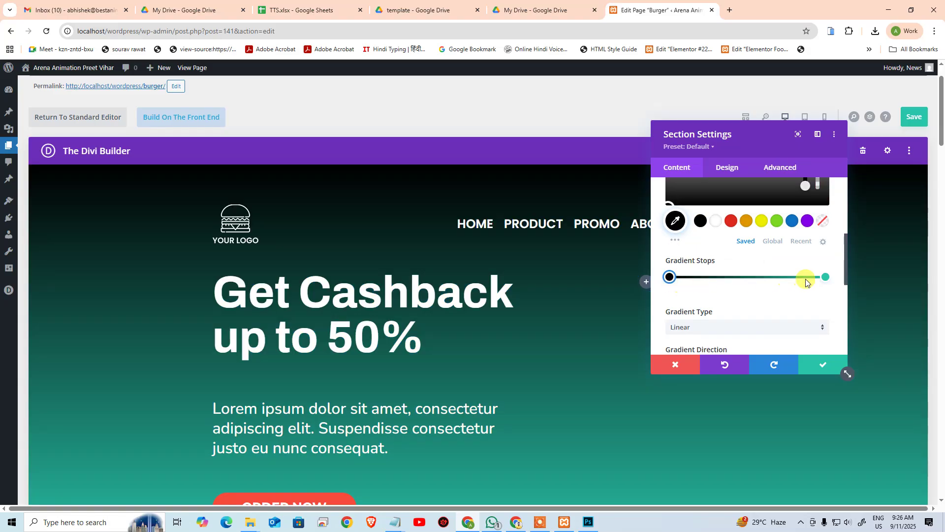
{"action": "left_click", "coordinate": [825, 277]}
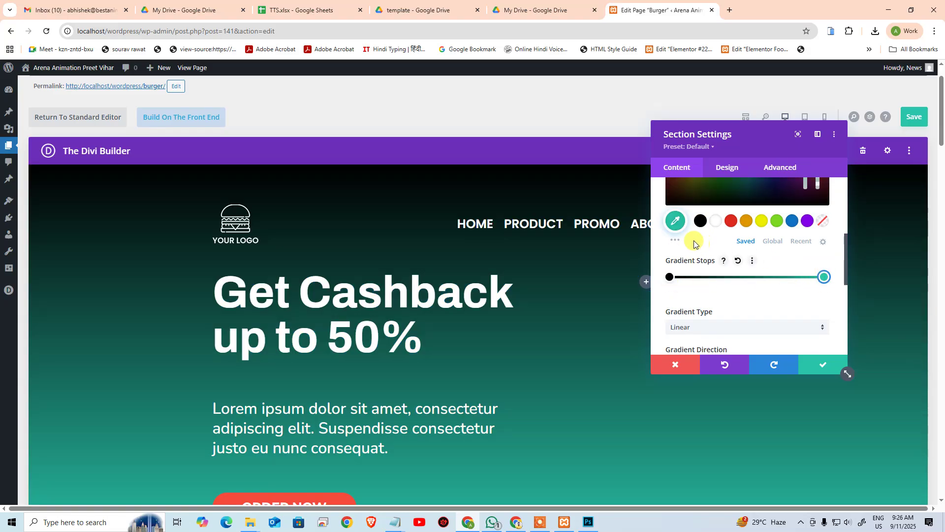
{"action": "scroll", "coordinate": [689, 256], "scroll_direction": "up", "scroll_amount": 1}
{"action": "scroll", "coordinate": [693, 246], "scroll_direction": "up", "scroll_amount": 1}
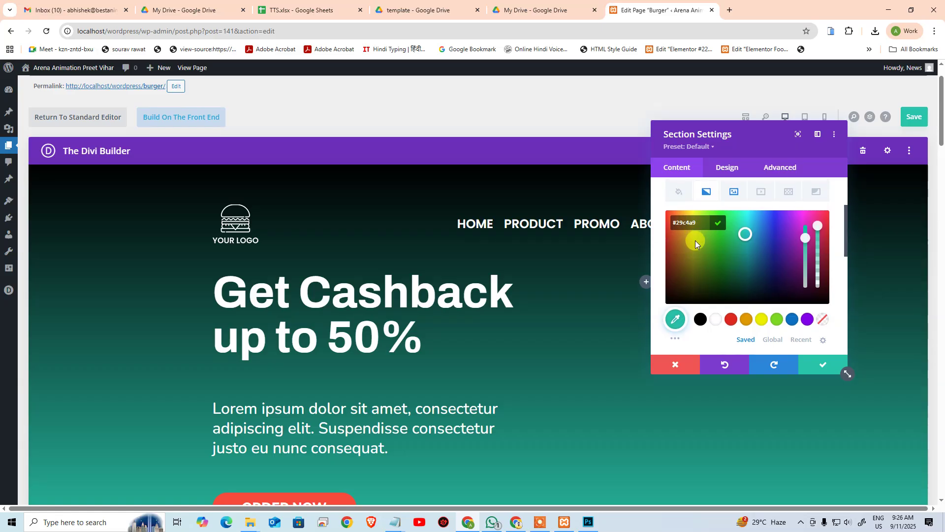
{"action": "left_click", "coordinate": [700, 320]}
{"action": "scroll", "coordinate": [748, 310], "scroll_direction": "down", "scroll_amount": 2}
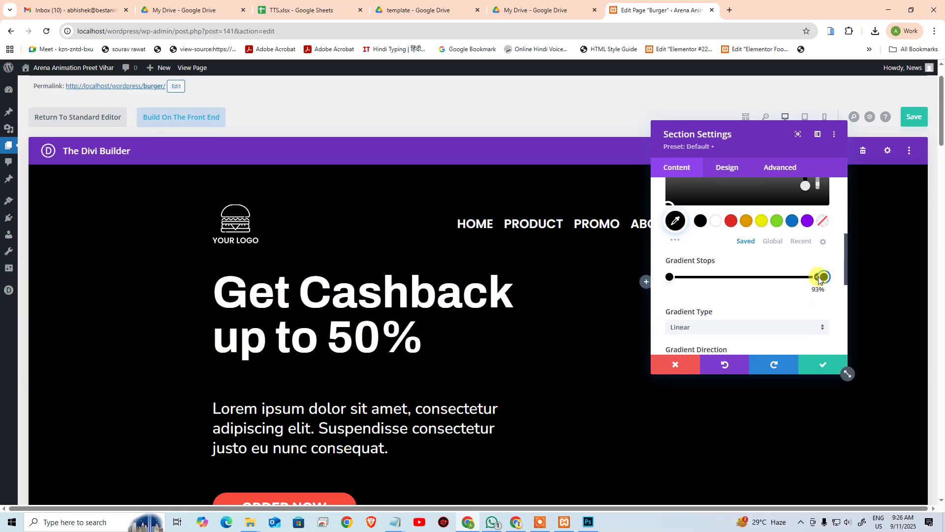
{"action": "left_click_drag", "start_coordinate": [820, 278], "coordinate": [717, 281]}
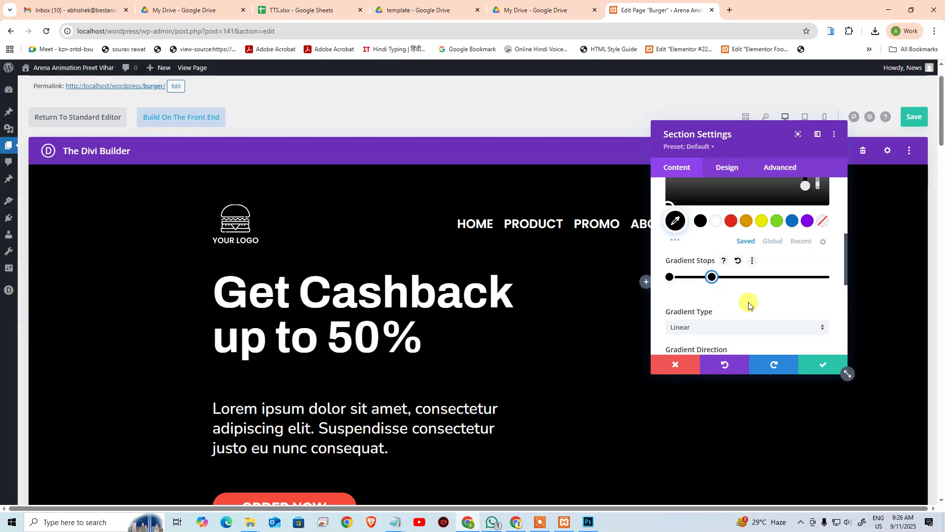
Step: Set the gradient to 210deg, toggle Repeat Gradient off, and drag the second stop to 100%
{"action": "scroll", "coordinate": [748, 305], "scroll_direction": "up", "scroll_amount": 2}
{"action": "scroll", "coordinate": [747, 261], "scroll_direction": "down", "scroll_amount": 2}
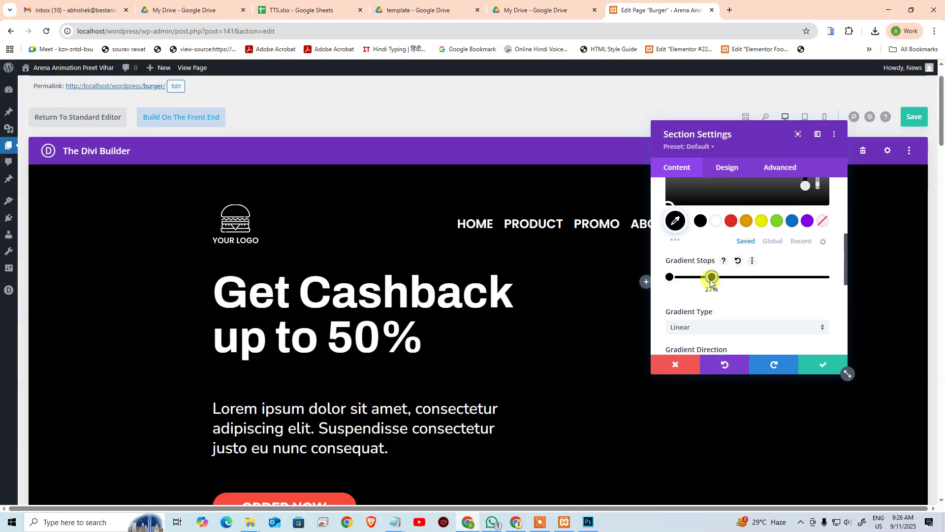
{"action": "left_click_drag", "start_coordinate": [699, 285], "coordinate": [715, 282]}
{"action": "scroll", "coordinate": [728, 301], "scroll_direction": "down", "scroll_amount": 1}
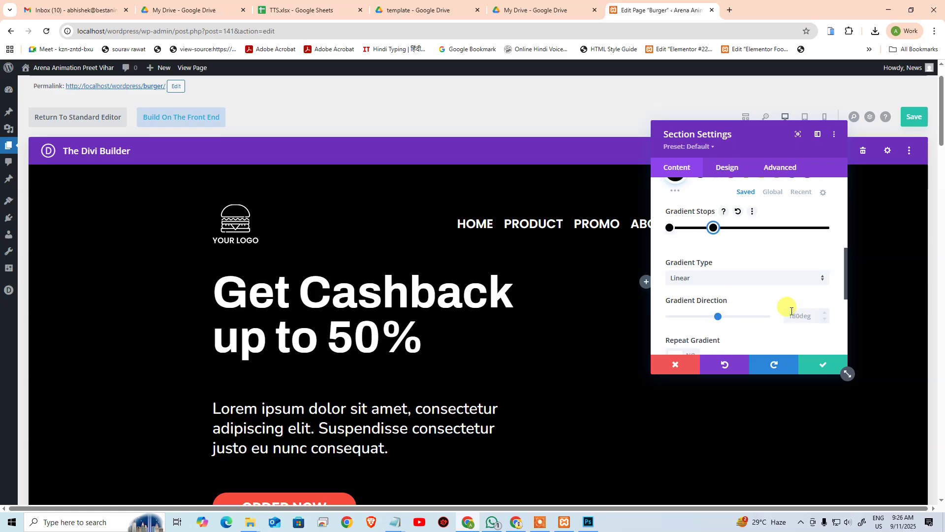
{"action": "scroll", "coordinate": [703, 320], "scroll_direction": "down", "scroll_amount": 1}
{"action": "mouse_move", "coordinate": [719, 317]}
{"action": "left_mouse_down"}
{"action": "mouse_move", "coordinate": [706, 317]}
{"action": "mouse_move", "coordinate": [726, 305]}
{"action": "left_mouse_up"}
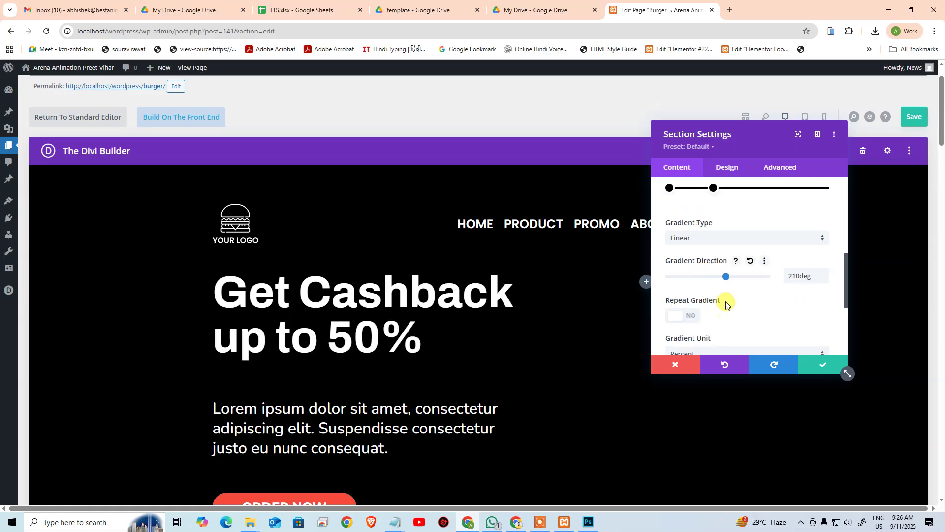
{"action": "left_click", "coordinate": [686, 315]}
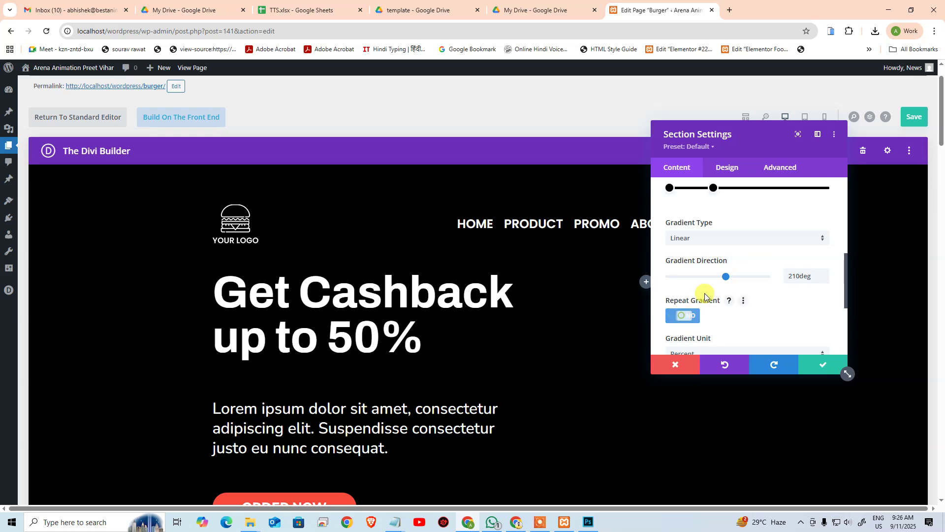
{"action": "left_click", "coordinate": [686, 316]}
{"action": "scroll", "coordinate": [717, 263], "scroll_direction": "up", "scroll_amount": 1}
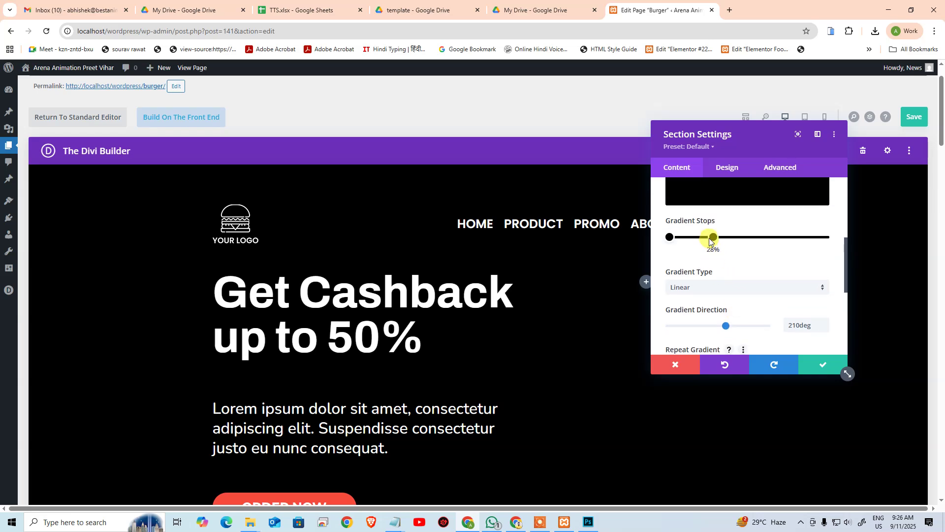
{"action": "left_click_drag", "start_coordinate": [710, 241], "coordinate": [830, 238]}
{"action": "scroll", "coordinate": [797, 279], "scroll_direction": "up", "scroll_amount": 2}
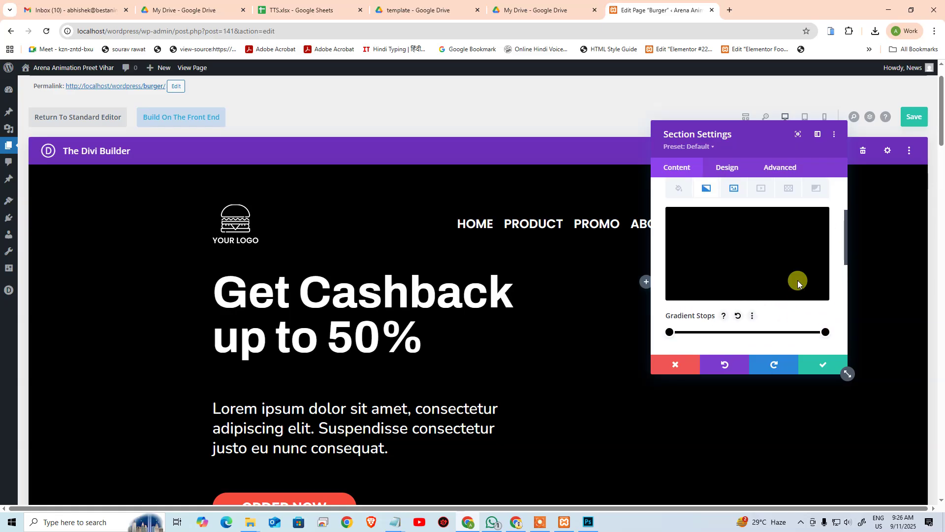
{"action": "left_click", "coordinate": [825, 337]}
Step: Make the right gradient stop fully transparent and move it left to 73%
{"action": "left_click_drag", "start_coordinate": [820, 249], "coordinate": [815, 303]}
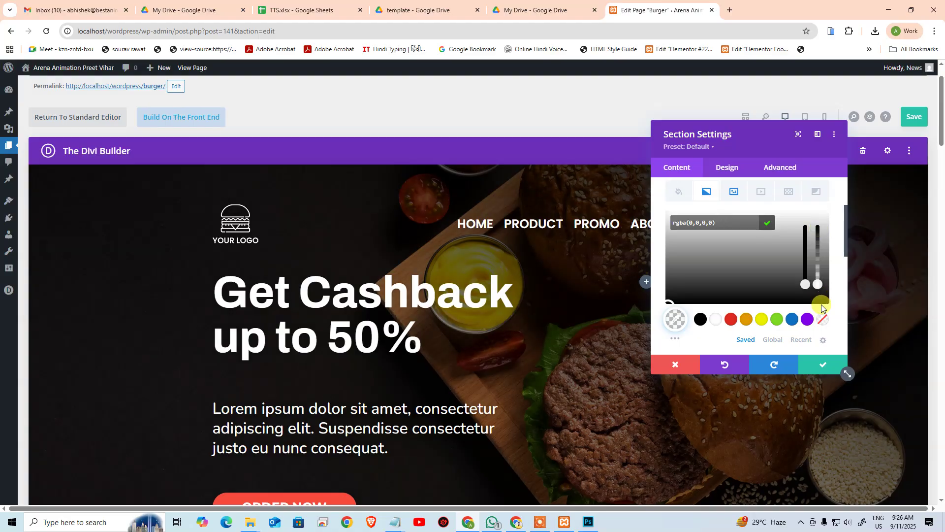
{"action": "left_click", "coordinate": [839, 299]}
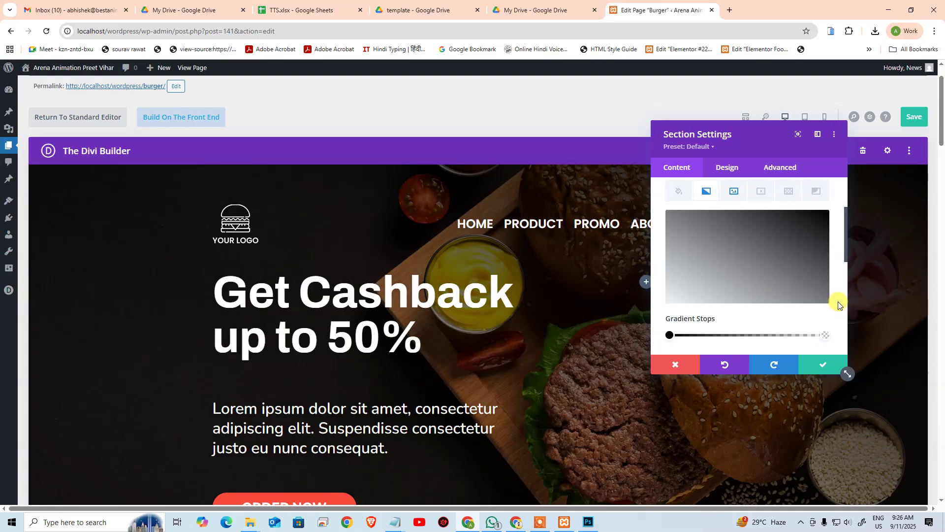
{"action": "scroll", "coordinate": [832, 298], "scroll_direction": "down", "scroll_amount": 1}
{"action": "left_click_drag", "start_coordinate": [826, 288], "coordinate": [784, 287]}
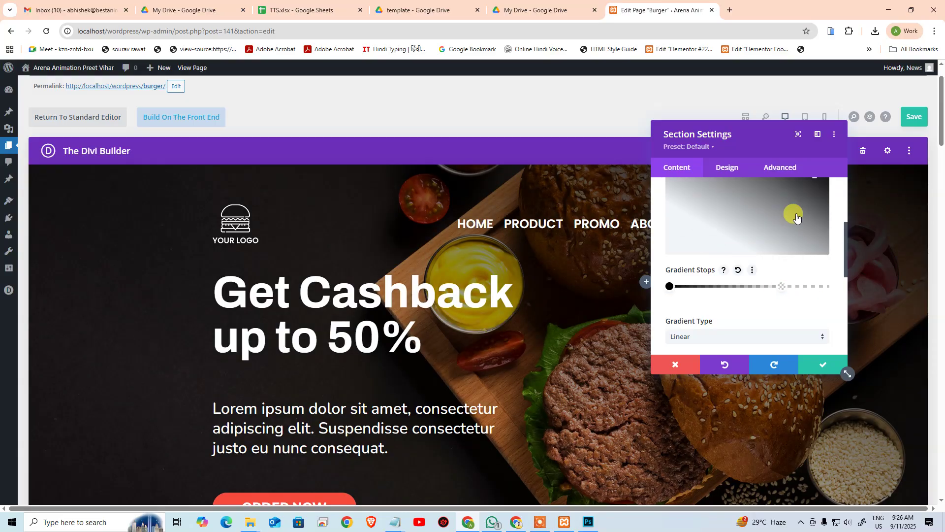
{"action": "scroll", "coordinate": [799, 240], "scroll_direction": "down", "scroll_amount": 1}
{"action": "scroll", "coordinate": [795, 271], "scroll_direction": "down", "scroll_amount": 2}
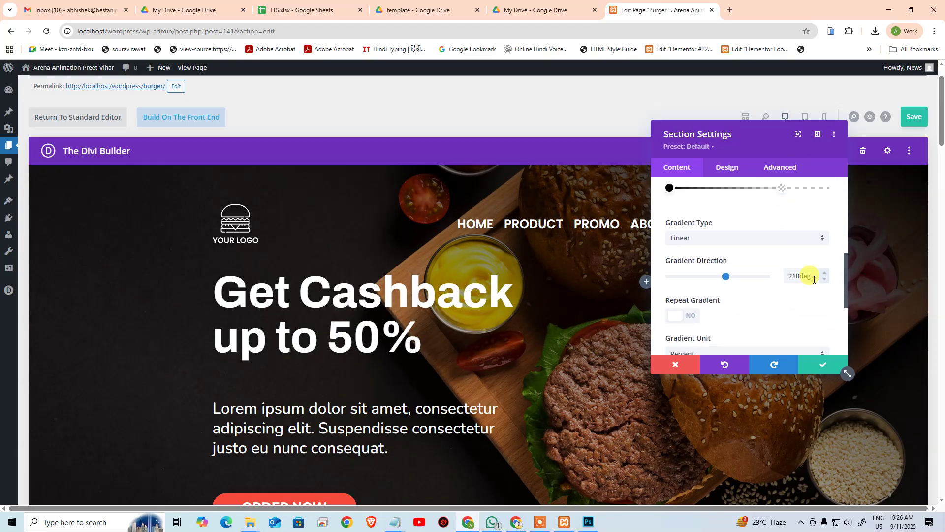
Step: Set the gradient direction to 180deg, pull the transparent stop closer, and save the section
{"action": "left_click_drag", "start_coordinate": [814, 279], "coordinate": [763, 283]}
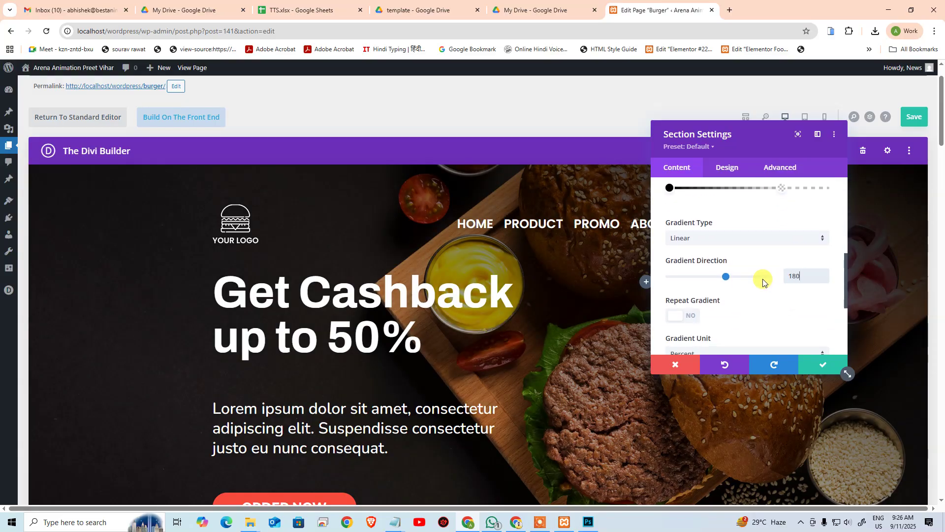
{"action": "type", "text": "180"}
{"action": "scroll", "coordinate": [796, 308], "scroll_direction": "up", "scroll_amount": 2}
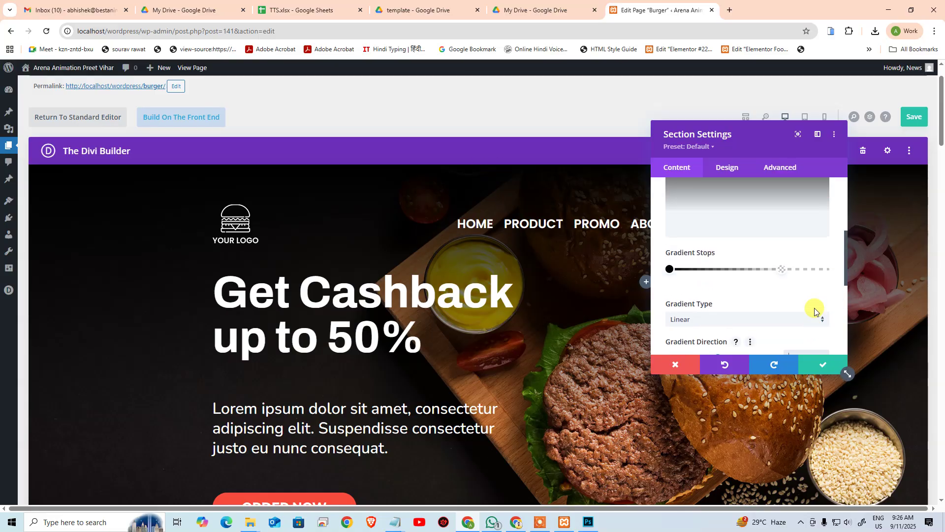
{"action": "scroll", "coordinate": [815, 310], "scroll_direction": "up", "scroll_amount": 1}
{"action": "left_click_drag", "start_coordinate": [781, 287], "coordinate": [713, 285]}
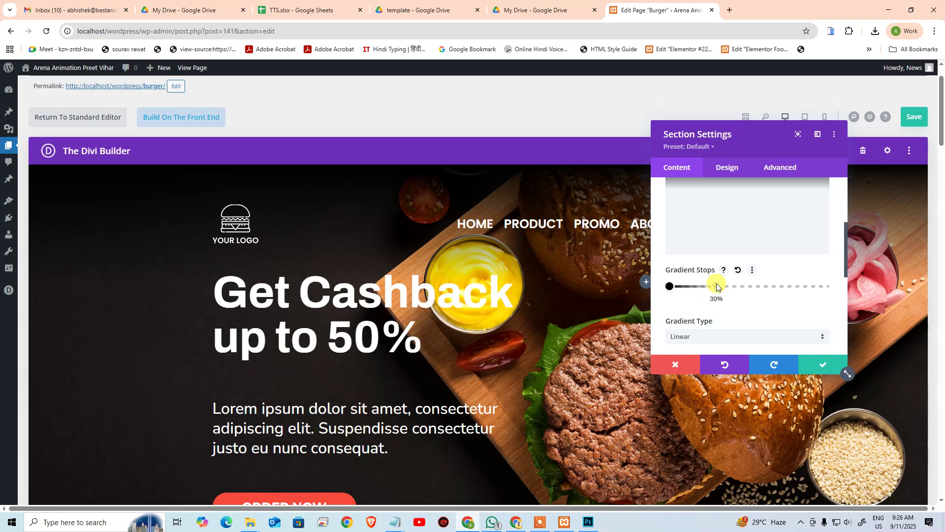
{"action": "left_click", "coordinate": [822, 367]}
{"action": "scroll", "coordinate": [810, 293], "scroll_direction": "down", "scroll_amount": 2}
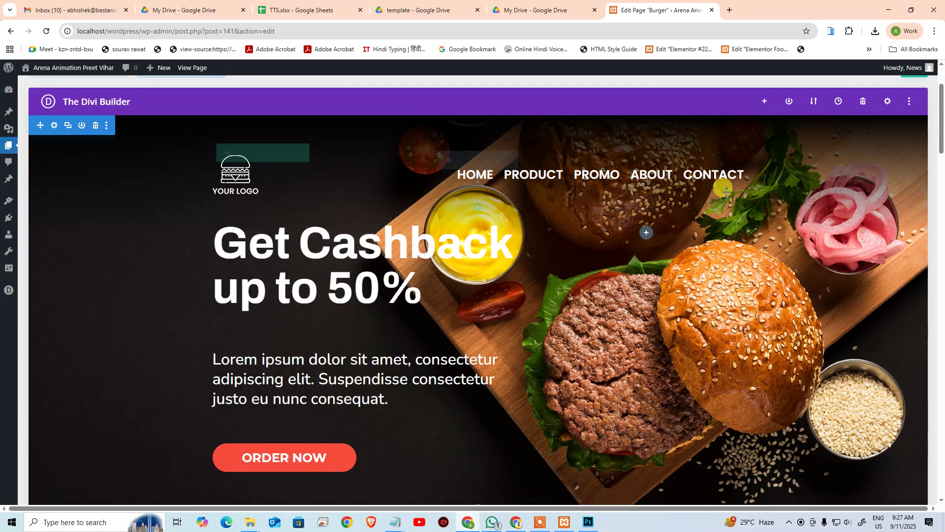
Step: Save the Burger page's Divi Builder changes
{"action": "scroll", "coordinate": [477, 345], "scroll_direction": "down", "scroll_amount": 2}
{"action": "scroll", "coordinate": [363, 315], "scroll_direction": "up", "scroll_amount": 1}
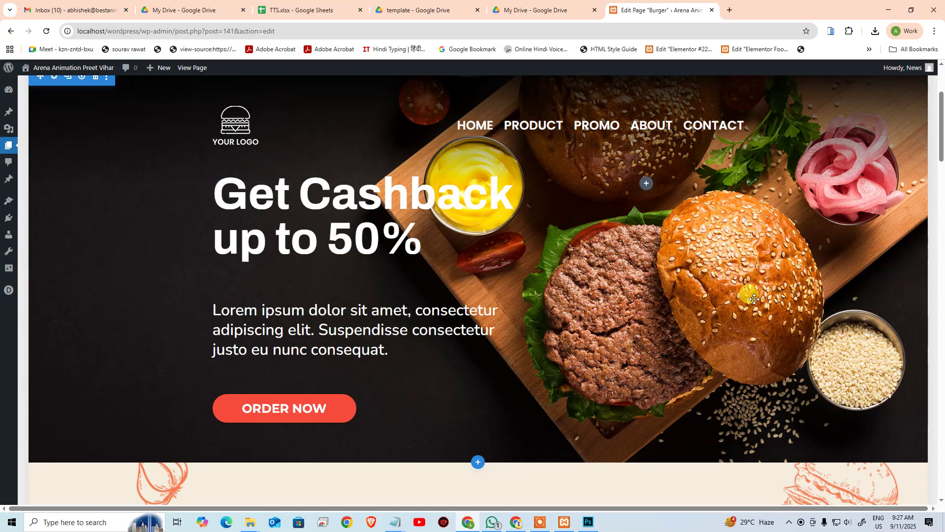
{"action": "scroll", "coordinate": [444, 197], "scroll_direction": "up", "scroll_amount": 2}
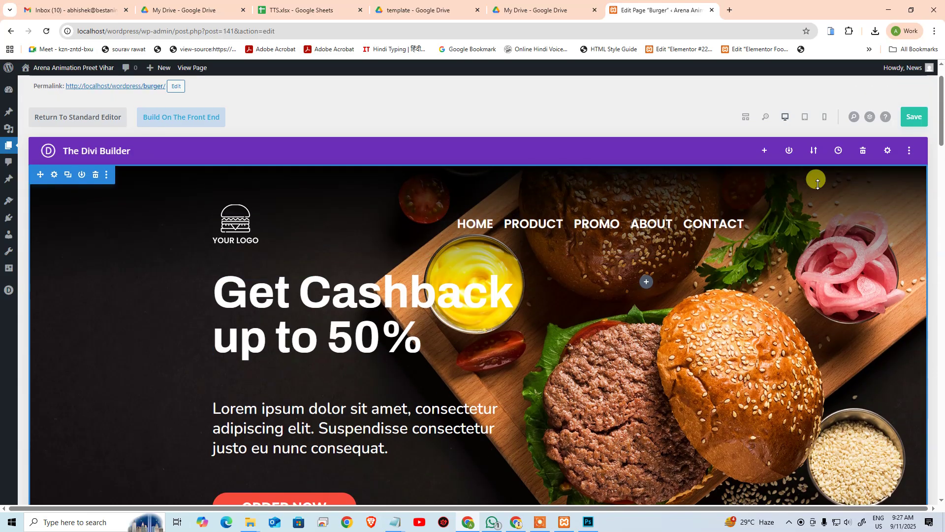
{"action": "left_click", "coordinate": [913, 119]}
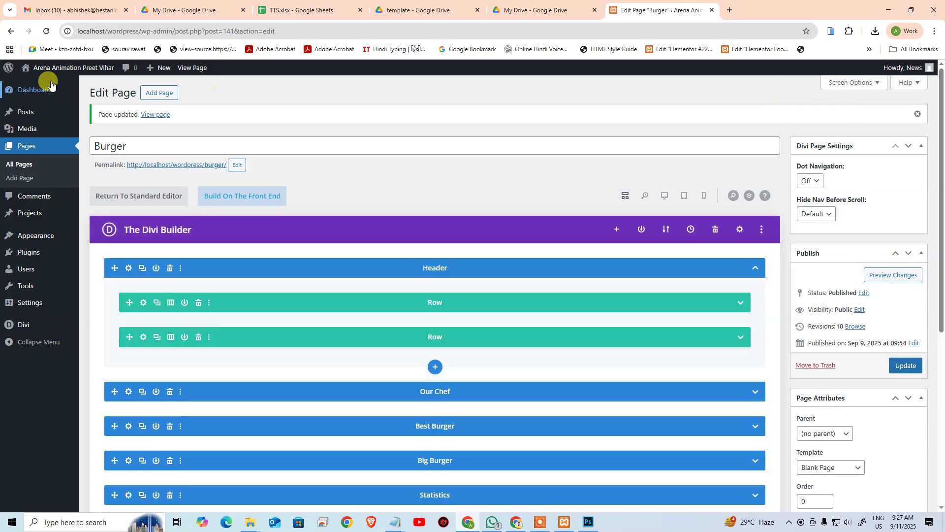
Step: Visit the live site, open the Burger page, and scroll to the 7K, 109, 35 Statistics section
{"action": "mouse_move", "coordinate": [60, 72]}
{"action": "left_click", "coordinate": [37, 84]}
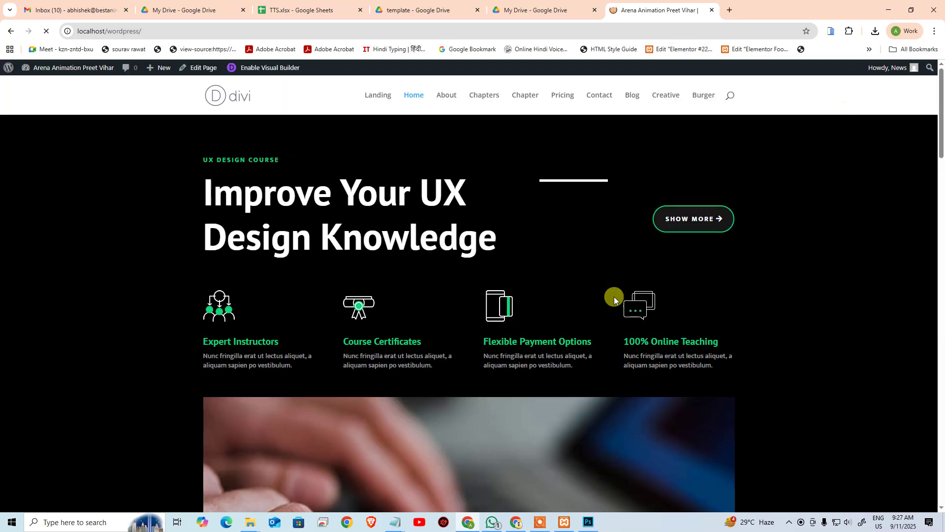
{"action": "left_click", "coordinate": [697, 96]}
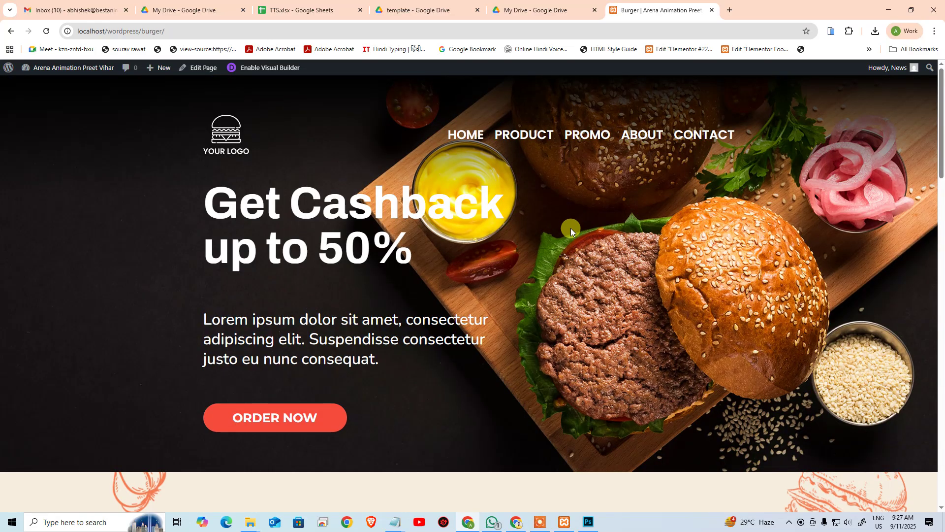
{"action": "scroll", "coordinate": [596, 207], "scroll_direction": "down", "scroll_amount": 2}
{"action": "scroll", "coordinate": [596, 211], "scroll_direction": "up", "scroll_amount": 2}
{"action": "scroll", "coordinate": [585, 179], "scroll_direction": "down", "scroll_amount": 20}
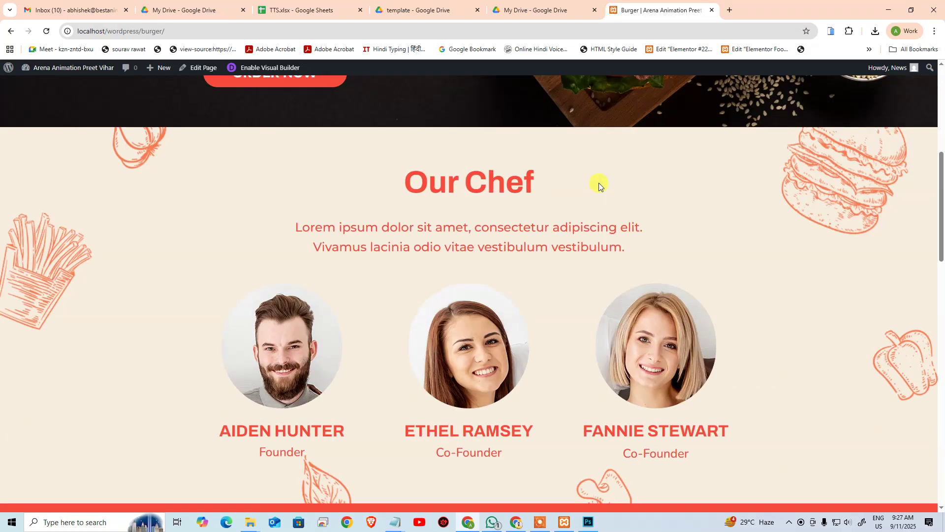
{"action": "scroll", "coordinate": [635, 175], "scroll_direction": "down", "scroll_amount": 3}
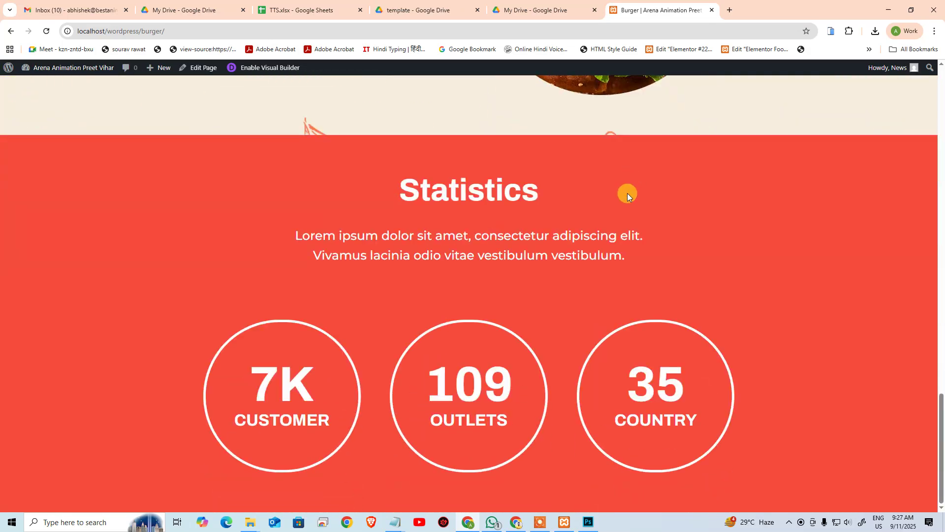
{"action": "left_click", "coordinate": [589, 512]}
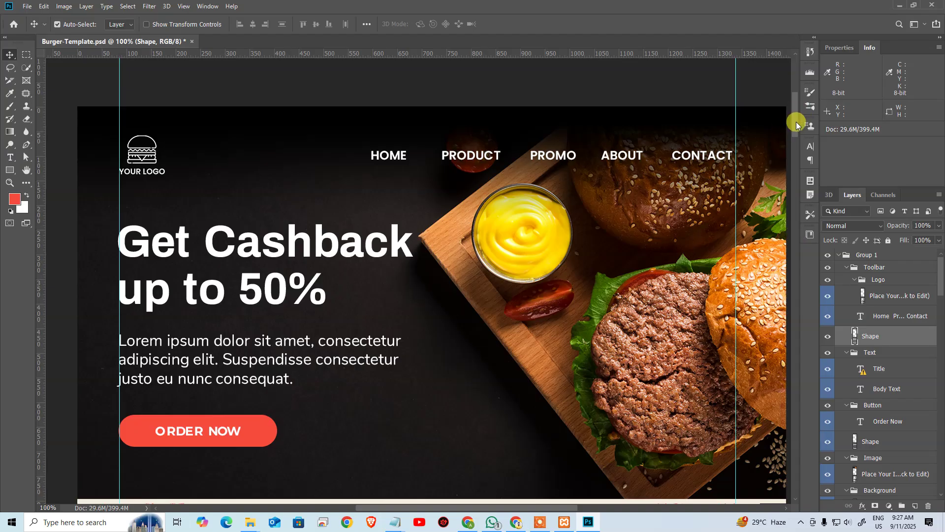
{"action": "left_click_drag", "start_coordinate": [797, 121], "coordinate": [819, 369]}
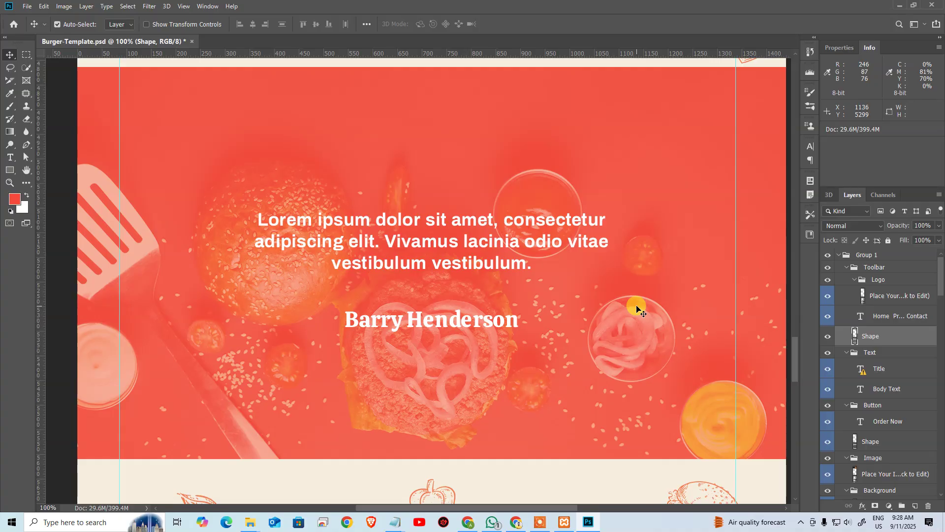
{"action": "left_click", "coordinate": [606, 272]}
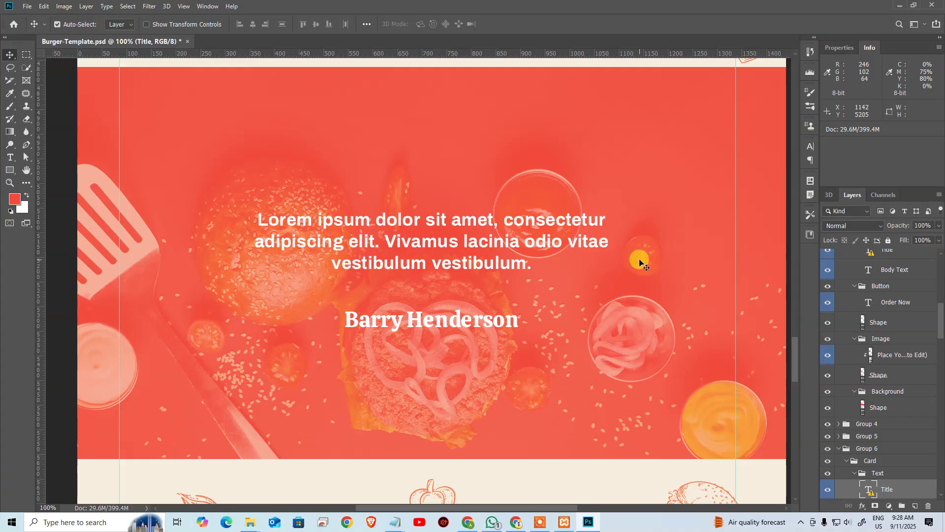
{"action": "left_click", "coordinate": [637, 277]}
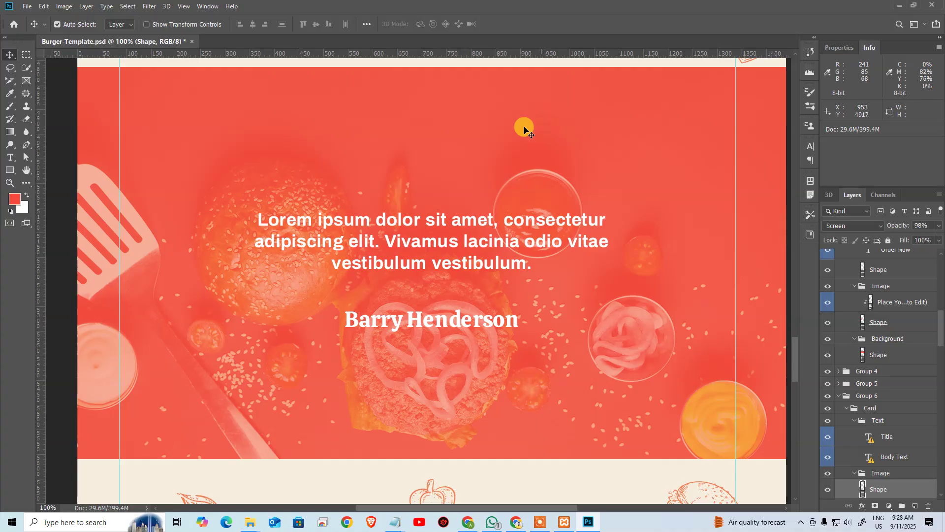
{"action": "key", "text": "alt+Tab"}
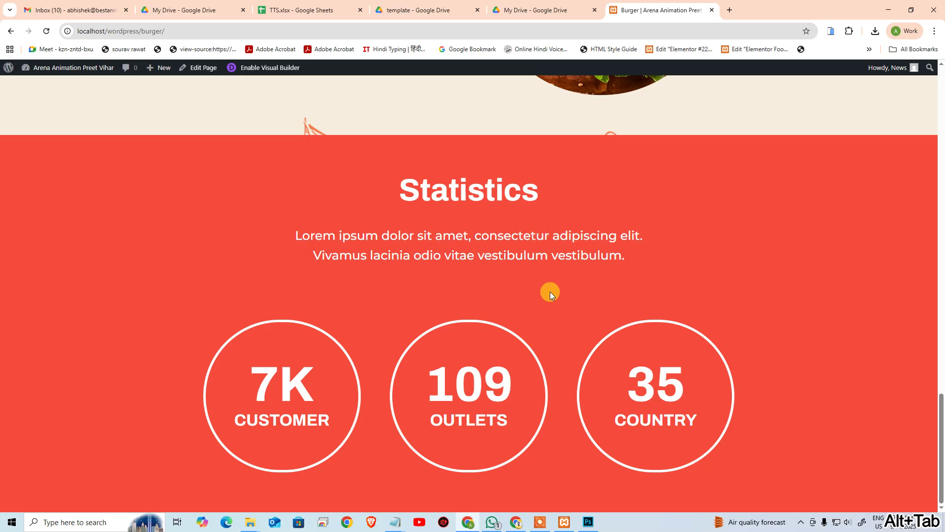
{"action": "key", "text": "alt+Tab"}
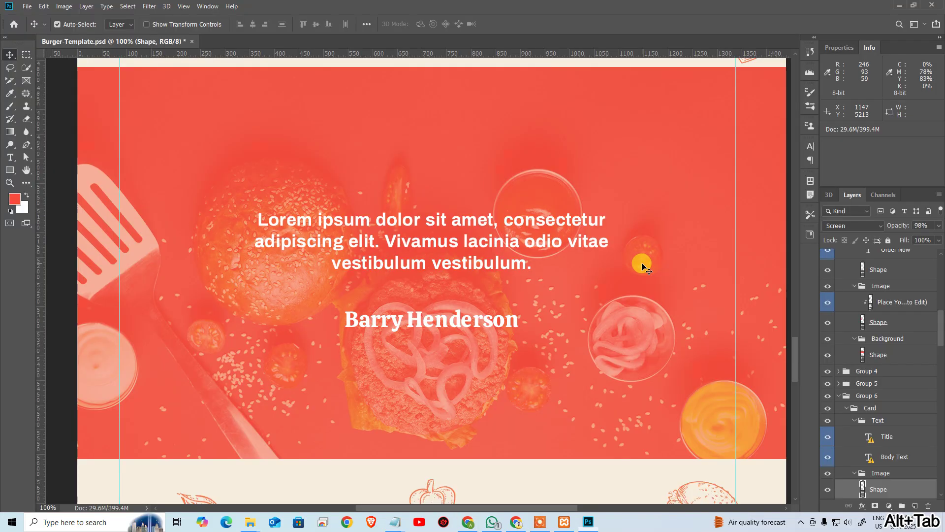
{"action": "scroll", "coordinate": [641, 262], "scroll_direction": "down", "scroll_amount": 3}
{"action": "left_click_drag", "start_coordinate": [793, 359], "coordinate": [798, 393]}
{"action": "key", "text": "alt+Tab"}
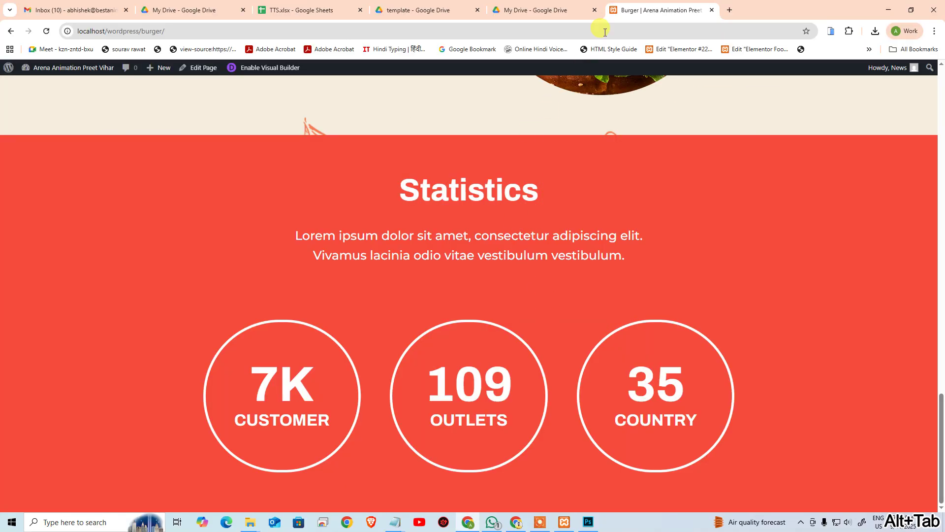
Step: Open the Burger page in the Divi Builder, collapse the Header section, and switch to desktop preview
{"action": "left_click", "coordinate": [203, 68]}
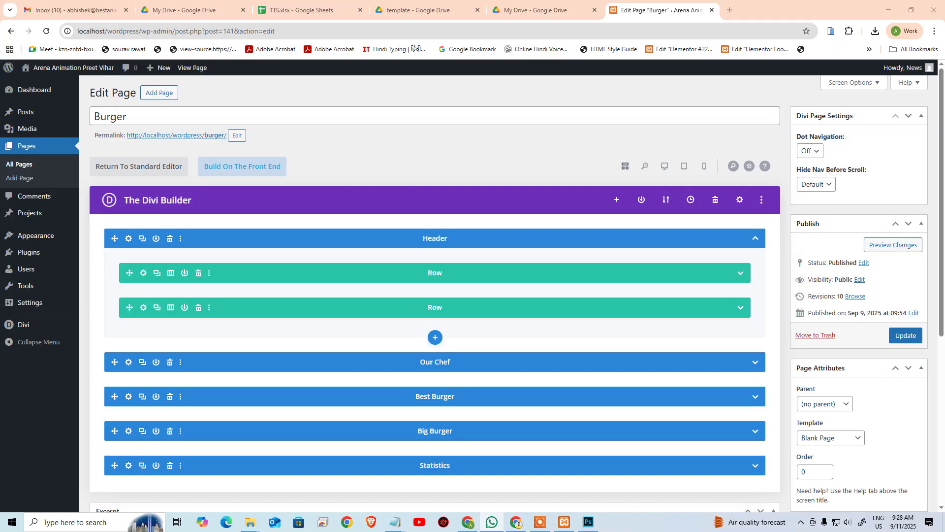
{"action": "scroll", "coordinate": [522, 383], "scroll_direction": "down", "scroll_amount": 5}
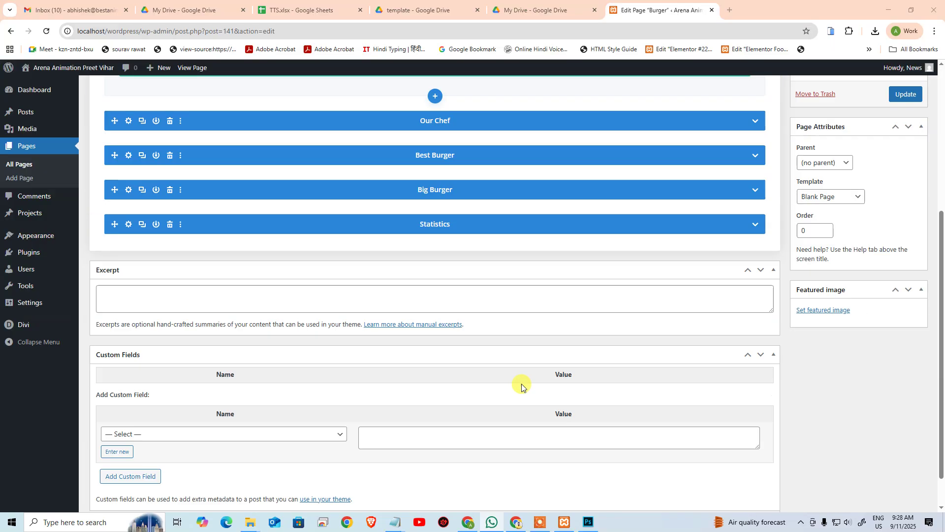
{"action": "scroll", "coordinate": [510, 363], "scroll_direction": "up", "scroll_amount": 5}
{"action": "left_click", "coordinate": [757, 239]}
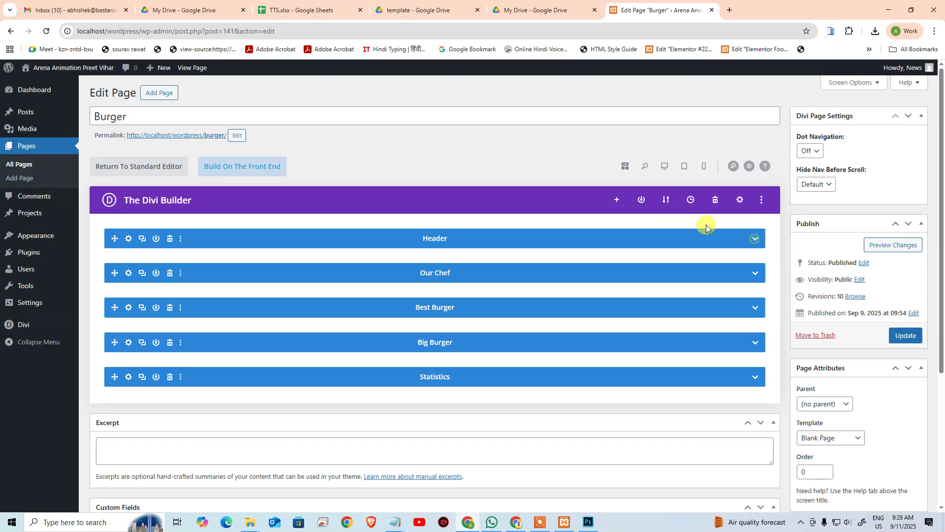
{"action": "left_click", "coordinate": [664, 167]}
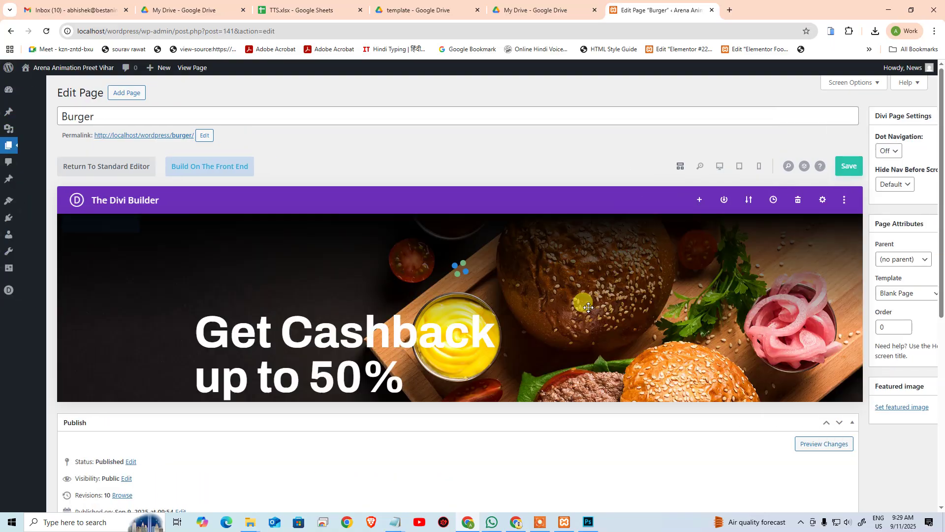
{"action": "scroll", "coordinate": [593, 377], "scroll_direction": "down", "scroll_amount": 5}
{"action": "scroll", "coordinate": [578, 250], "scroll_direction": "up", "scroll_amount": 4}
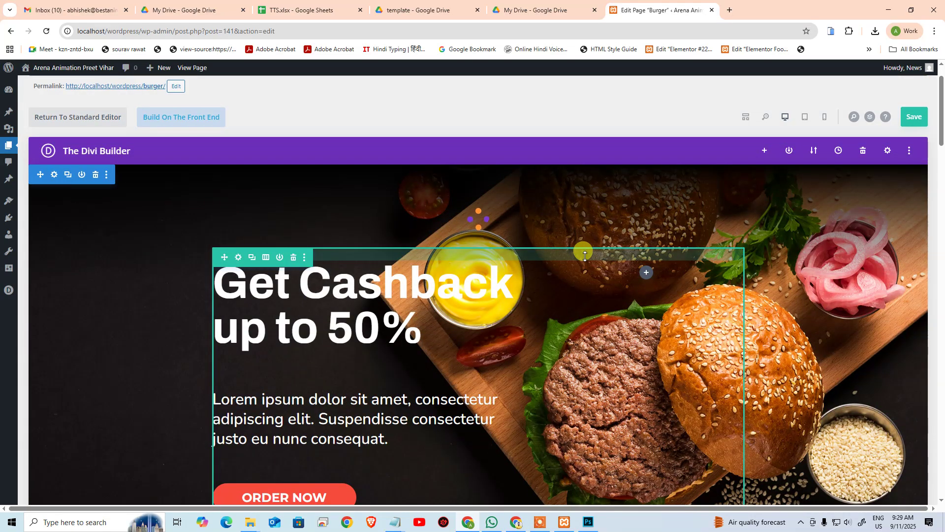
{"action": "scroll", "coordinate": [585, 266], "scroll_direction": "down", "scroll_amount": 10}
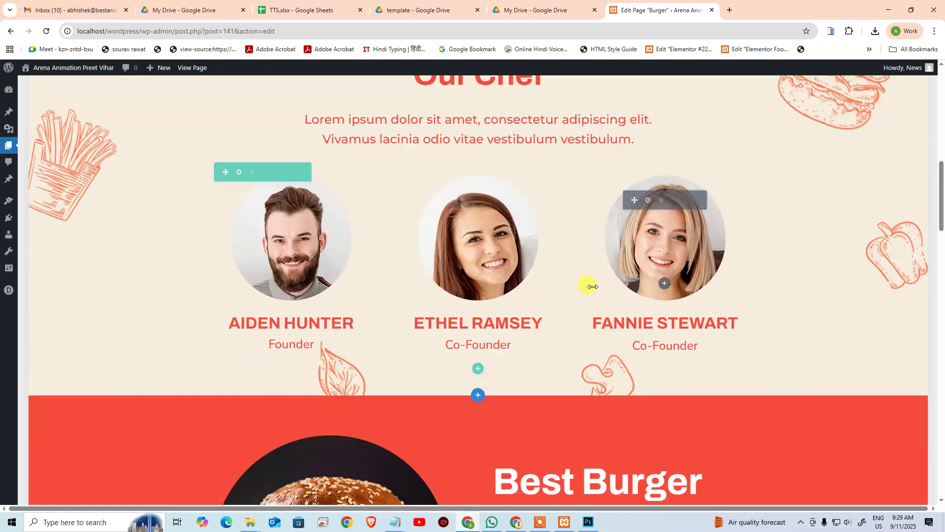
{"action": "scroll", "coordinate": [596, 281], "scroll_direction": "up", "scroll_amount": 12}
{"action": "scroll", "coordinate": [601, 285], "scroll_direction": "down", "scroll_amount": 20}
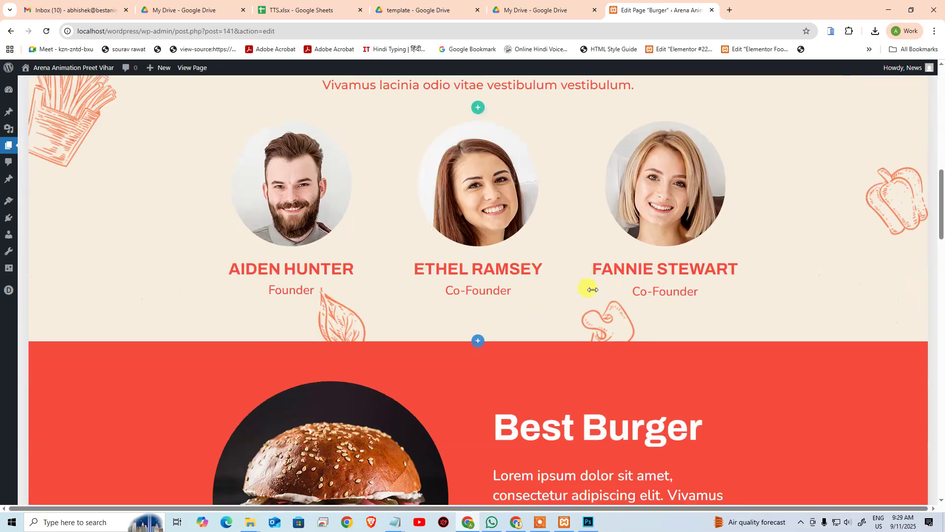
{"action": "scroll", "coordinate": [595, 278], "scroll_direction": "down", "scroll_amount": 10}
{"action": "scroll", "coordinate": [591, 285], "scroll_direction": "up", "scroll_amount": 9}
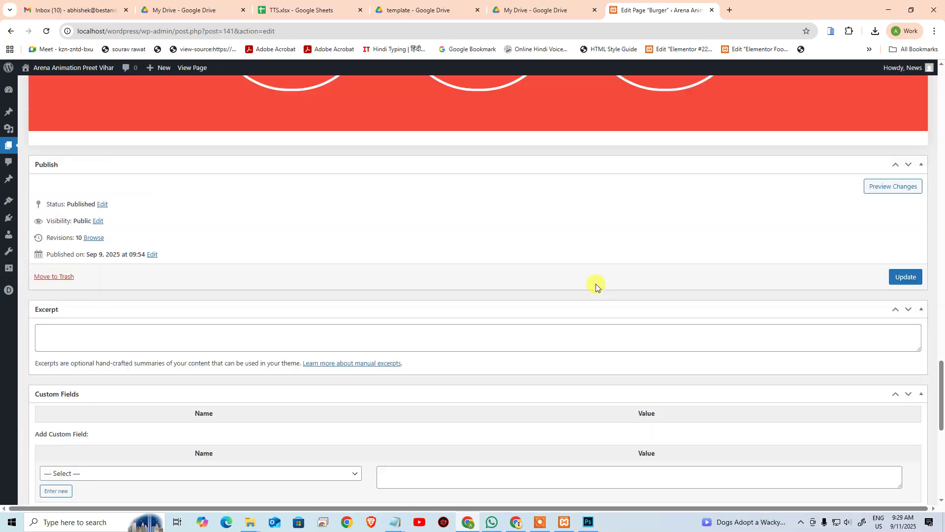
{"action": "scroll", "coordinate": [587, 295], "scroll_direction": "down", "scroll_amount": 3}
{"action": "scroll", "coordinate": [596, 283], "scroll_direction": "up", "scroll_amount": 10}
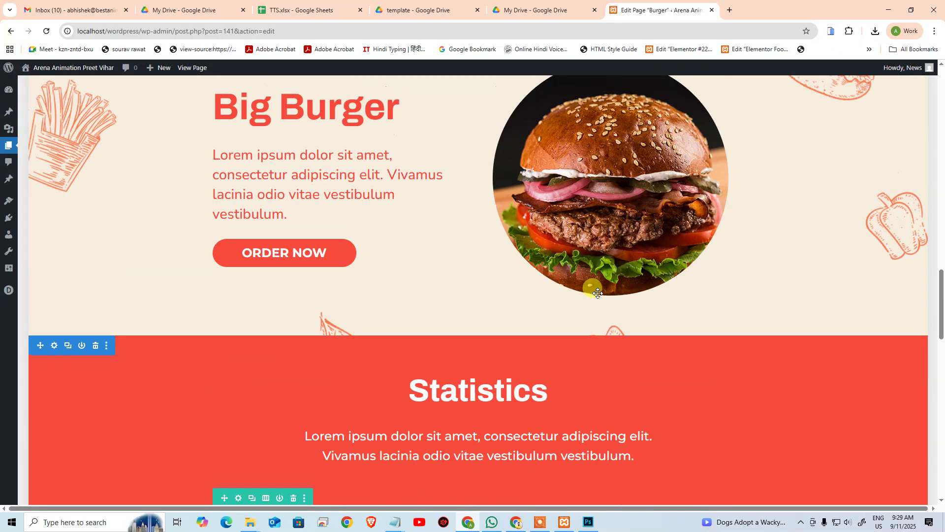
{"action": "scroll", "coordinate": [120, 196], "scroll_direction": "down", "scroll_amount": 1}
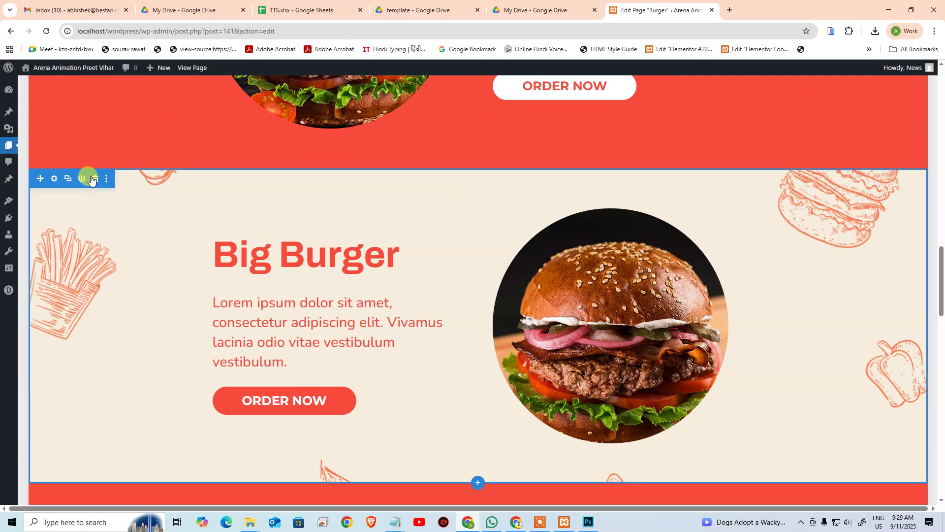
Step: Duplicate the Big Burger section so a second copy sits beneath the original
{"action": "left_click", "coordinate": [69, 182]}
{"action": "scroll", "coordinate": [270, 243], "scroll_direction": "down", "scroll_amount": 8}
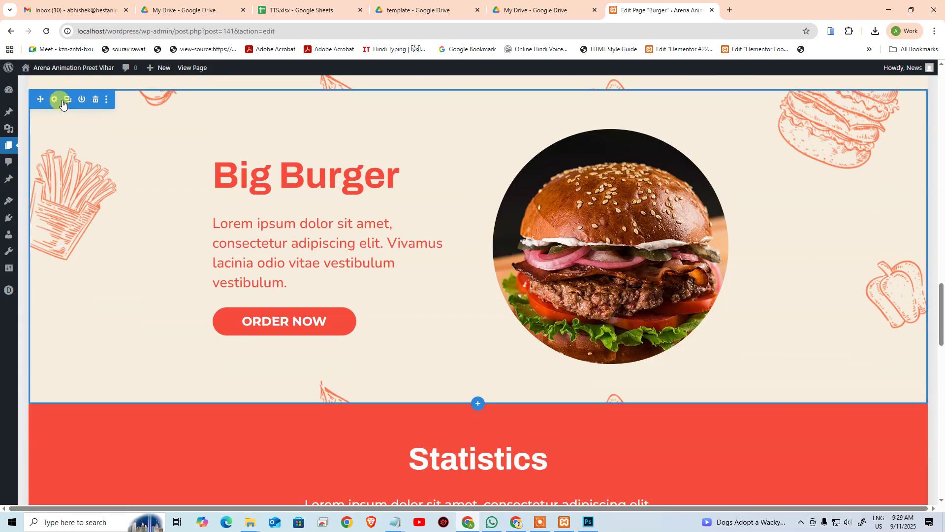
{"action": "scroll", "coordinate": [48, 198], "scroll_direction": "down", "scroll_amount": 6}
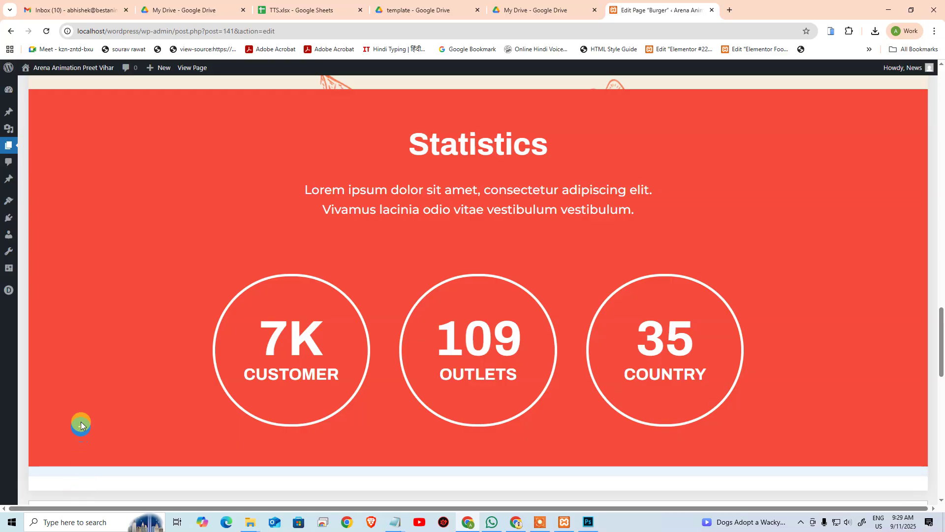
{"action": "scroll", "coordinate": [74, 227], "scroll_direction": "up", "scroll_amount": 1}
{"action": "scroll", "coordinate": [62, 139], "scroll_direction": "up", "scroll_amount": 1}
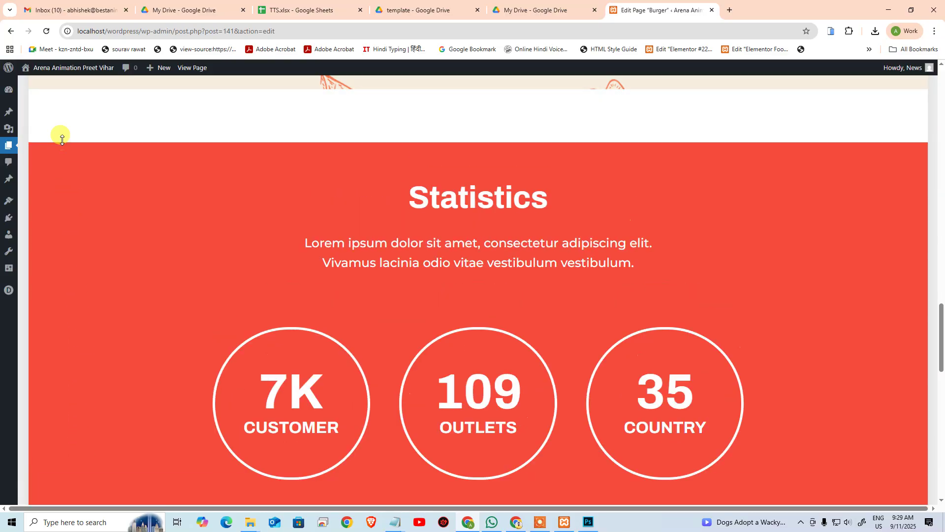
{"action": "scroll", "coordinate": [138, 302], "scroll_direction": "up", "scroll_amount": 7}
{"action": "scroll", "coordinate": [143, 308], "scroll_direction": "down", "scroll_amount": 4}
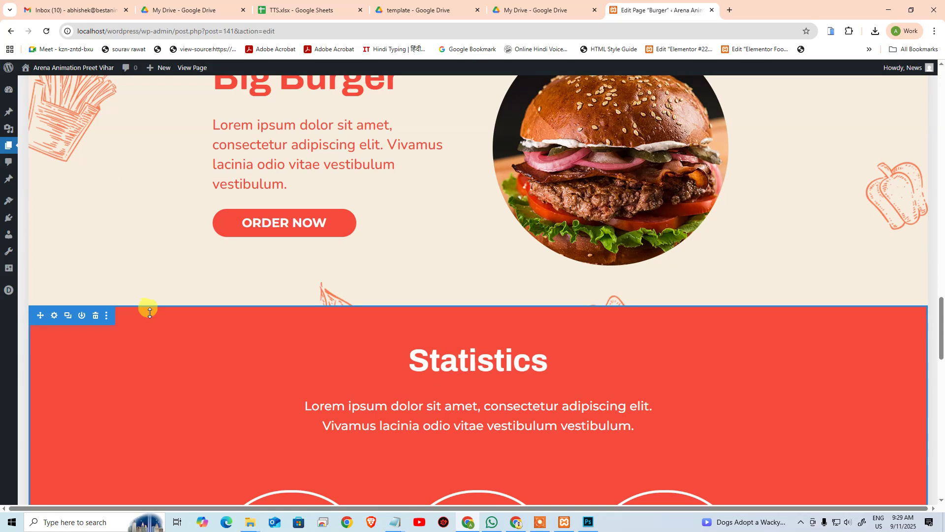
{"action": "scroll", "coordinate": [145, 306], "scroll_direction": "up", "scroll_amount": 5}
{"action": "scroll", "coordinate": [228, 280], "scroll_direction": "down", "scroll_amount": 3}
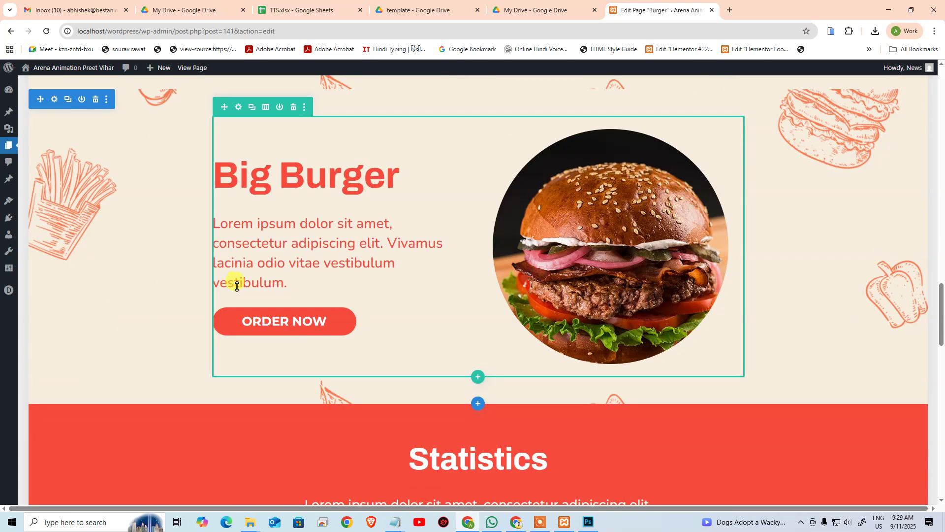
{"action": "scroll", "coordinate": [746, 207], "scroll_direction": "up", "scroll_amount": 10}
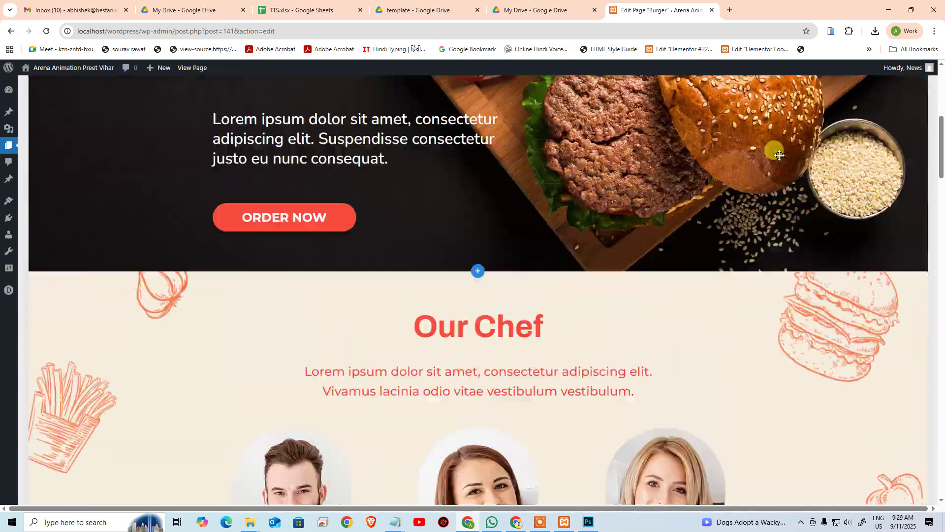
{"action": "scroll", "coordinate": [778, 154], "scroll_direction": "up", "scroll_amount": 7}
Step: Move the copied Big Burger section below Statistics and rename it 'Subscribe'
{"action": "left_click", "coordinate": [746, 167]}
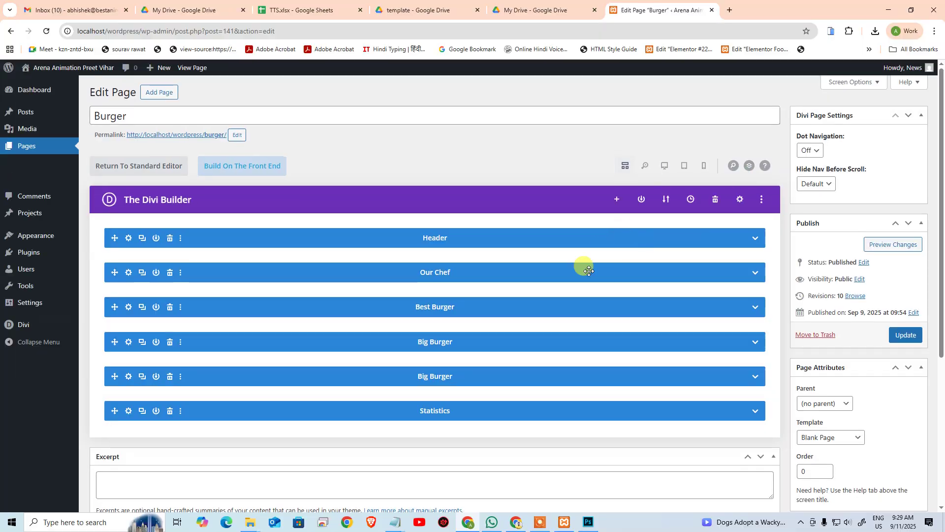
{"action": "scroll", "coordinate": [226, 194], "scroll_direction": "down", "scroll_amount": 4}
{"action": "left_click_drag", "start_coordinate": [209, 173], "coordinate": [129, 220]}
{"action": "left_click", "coordinate": [435, 213]}
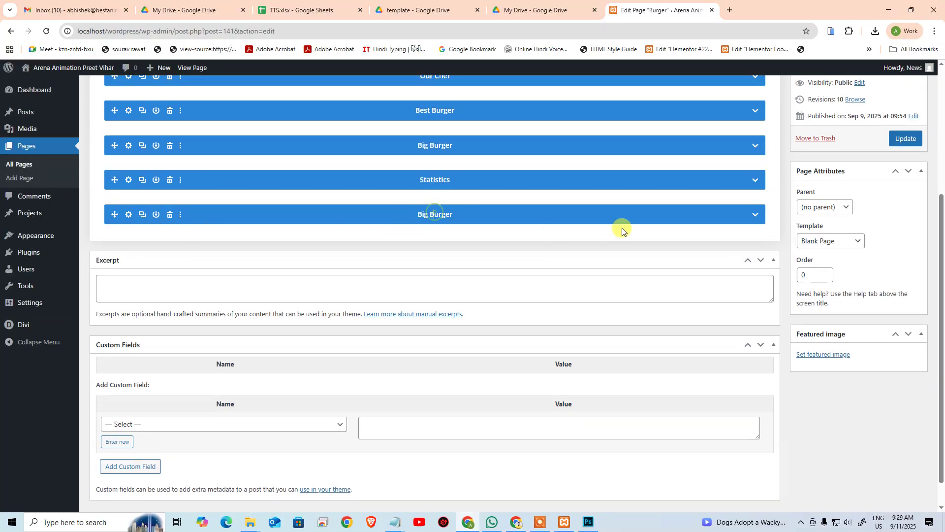
{"action": "key", "text": "ctrl+a"}
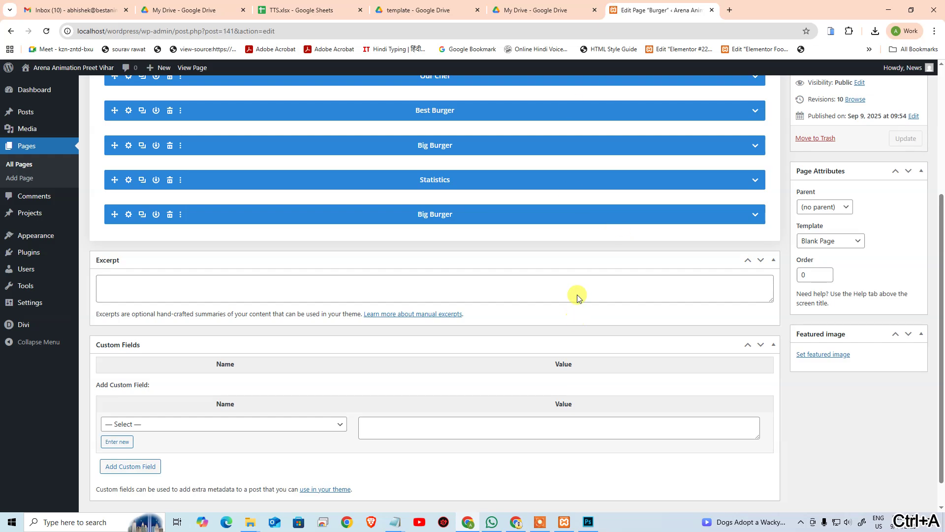
{"action": "key", "text": "alt+Tab"}
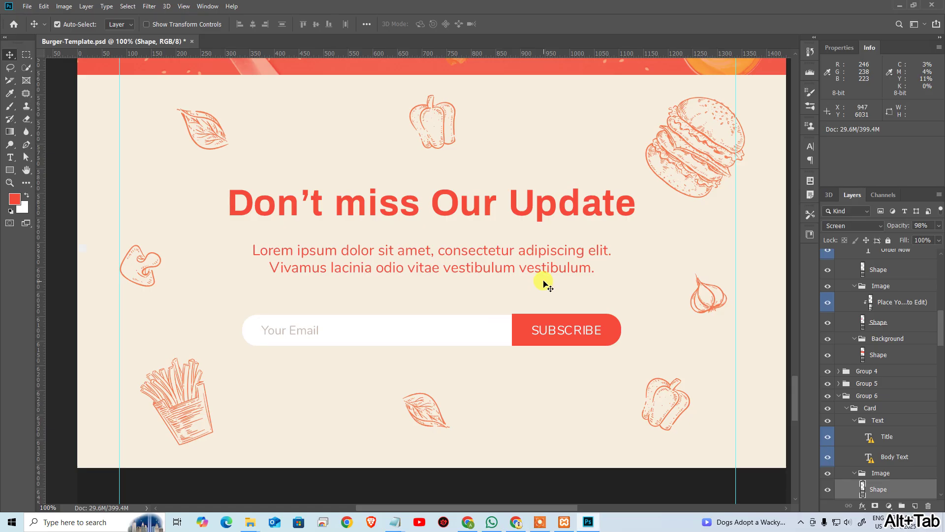
{"action": "scroll", "coordinate": [363, 216], "scroll_direction": "up", "scroll_amount": 2}
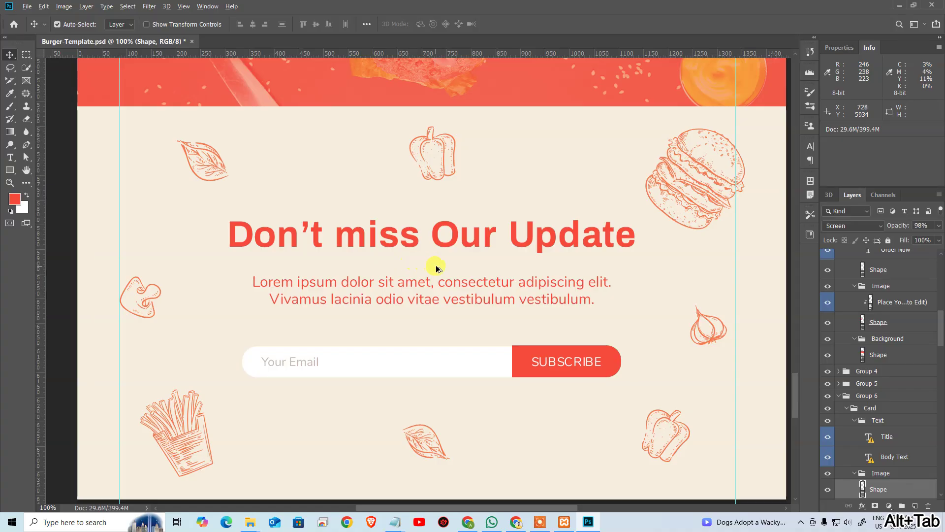
{"action": "key", "text": "alt+Tab"}
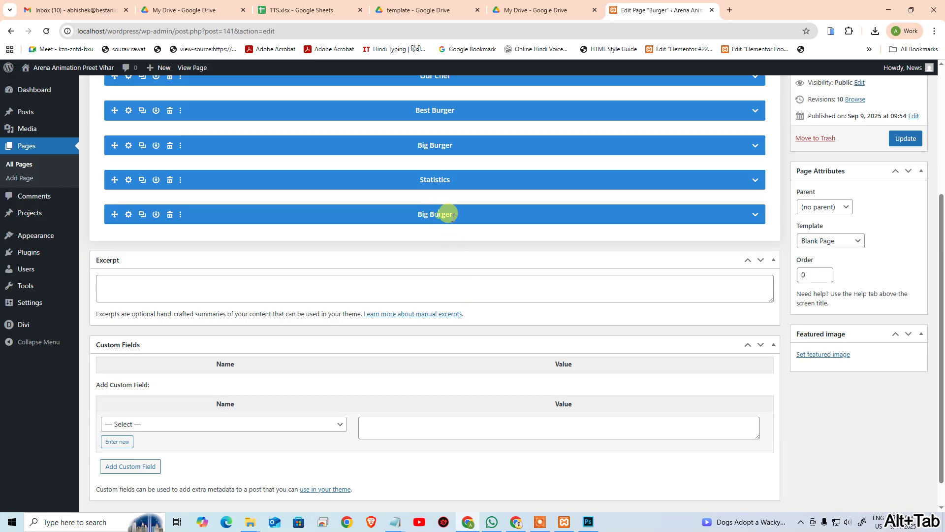
{"action": "type", "text": "S"}
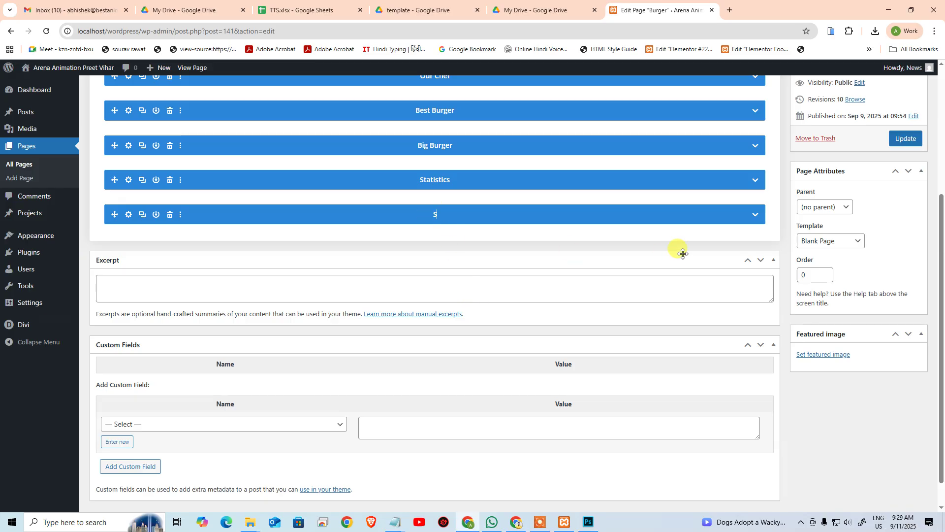
{"action": "type", "text": "ubscribe"}
{"action": "left_click", "coordinate": [755, 214]}
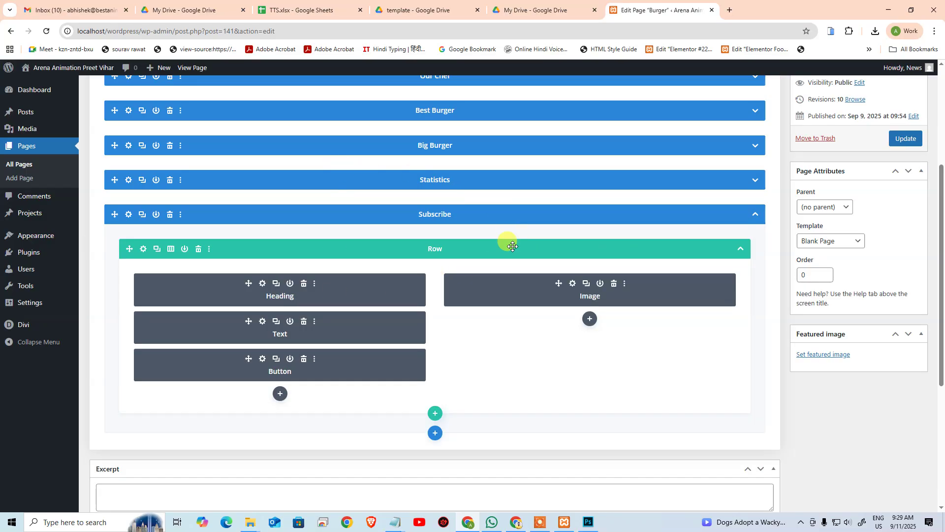
Step: Make the Subscribe row a single full-width column and delete its Button and Image modules
{"action": "key", "text": "alt+Tab"}
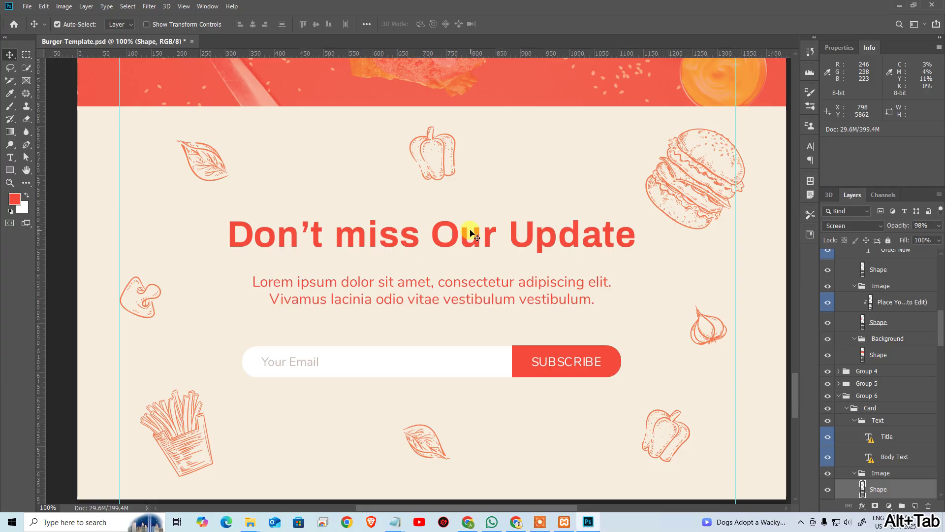
{"action": "key", "text": "alt+Tab"}
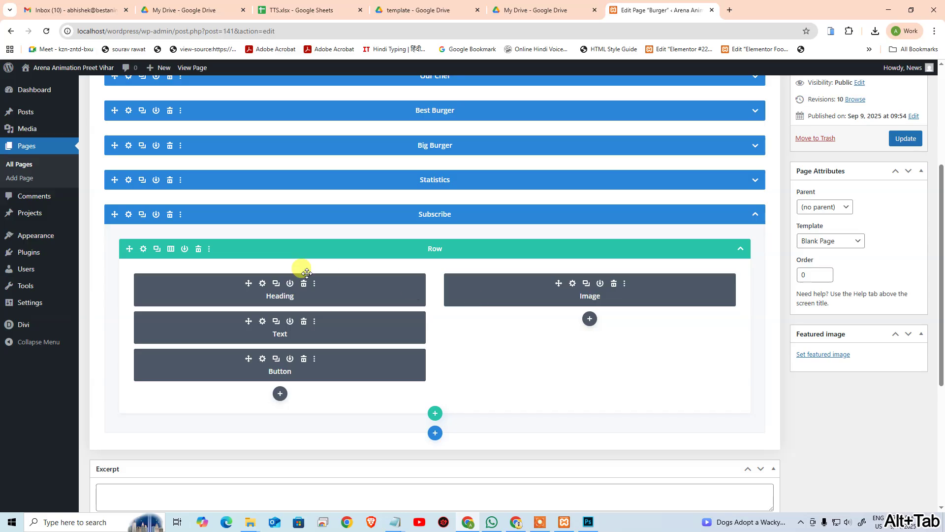
{"action": "left_click", "coordinate": [171, 249]}
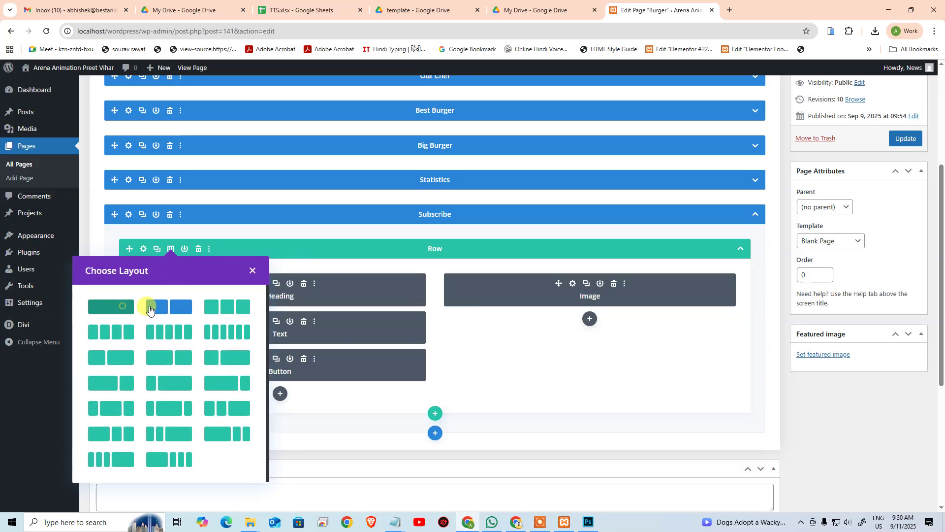
{"action": "left_click", "coordinate": [129, 306]}
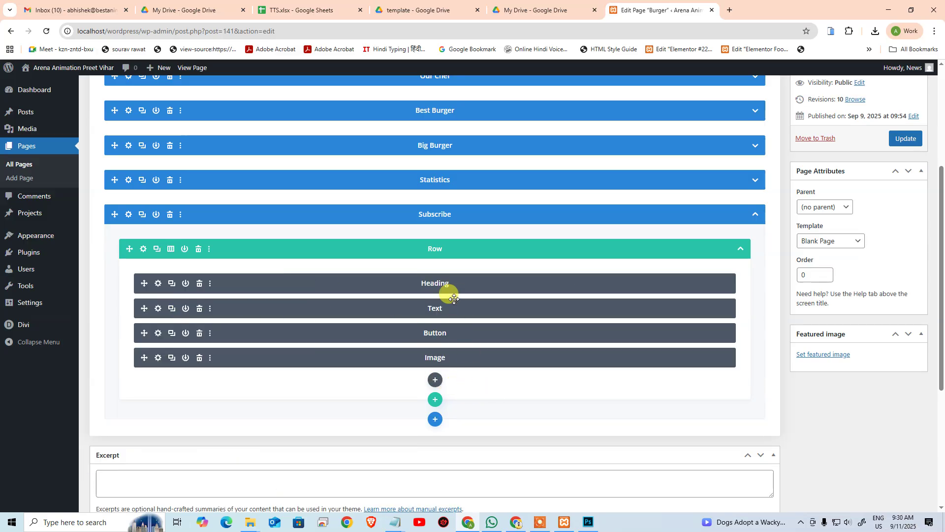
{"action": "key", "text": "alt+Tab"}
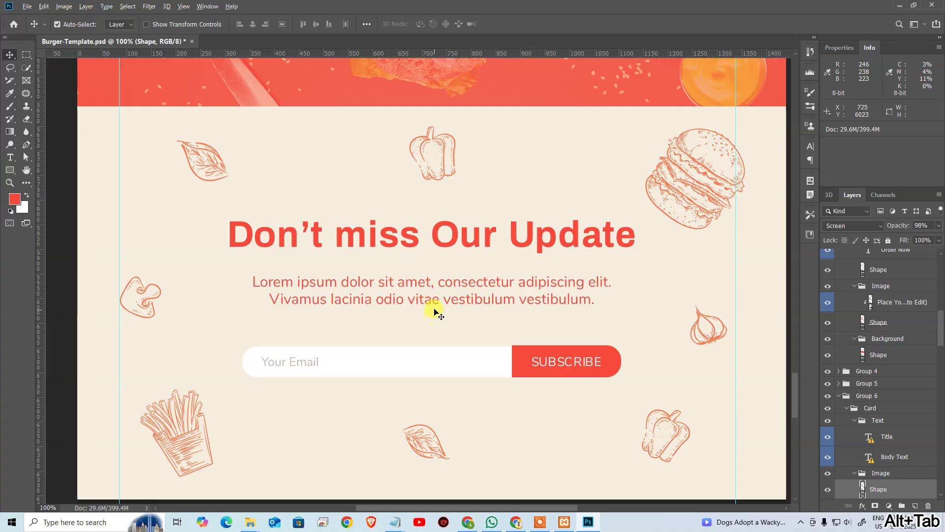
{"action": "key", "text": "alt+Tab"}
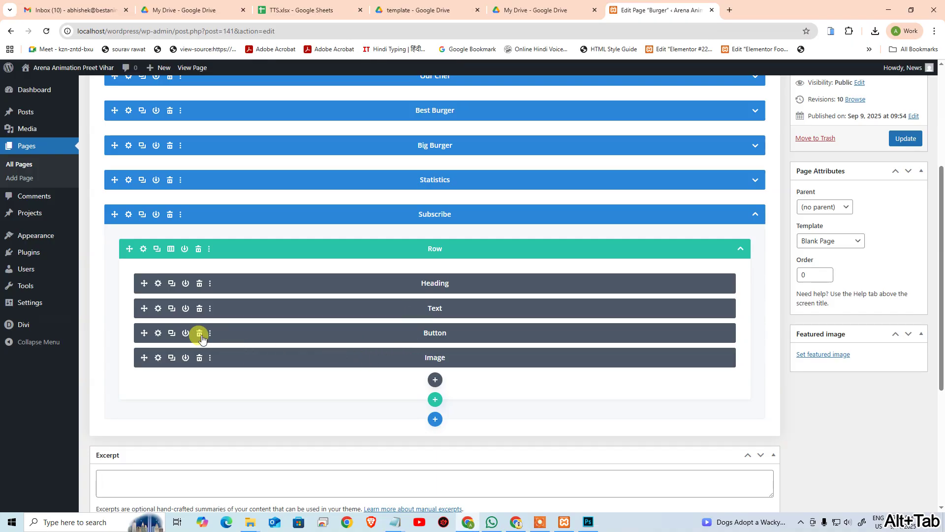
{"action": "key", "text": "alt+Tab"}
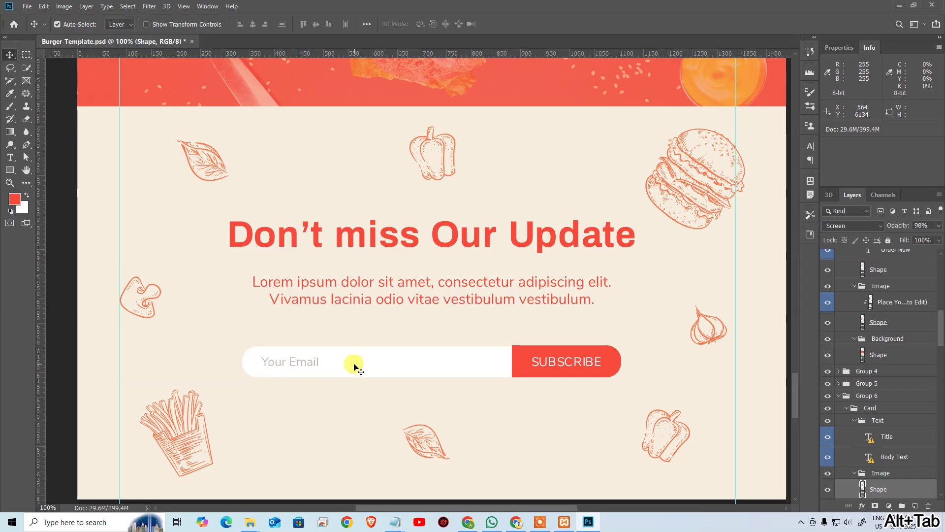
{"action": "key", "text": "alt+Tab"}
{"action": "left_click", "coordinate": [199, 333]}
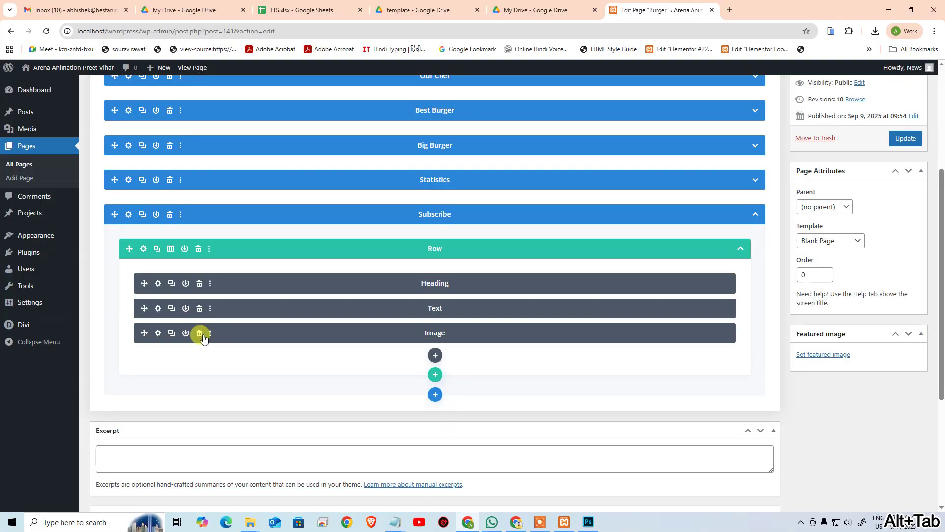
{"action": "left_click", "coordinate": [200, 334]}
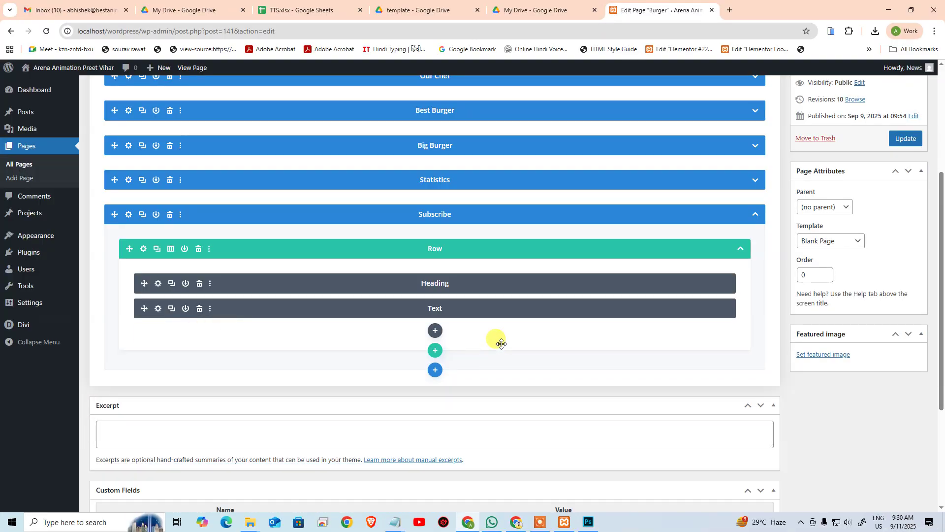
Step: Open the Subscribe section's settings and expand its Background options
{"action": "left_click", "coordinate": [128, 214]}
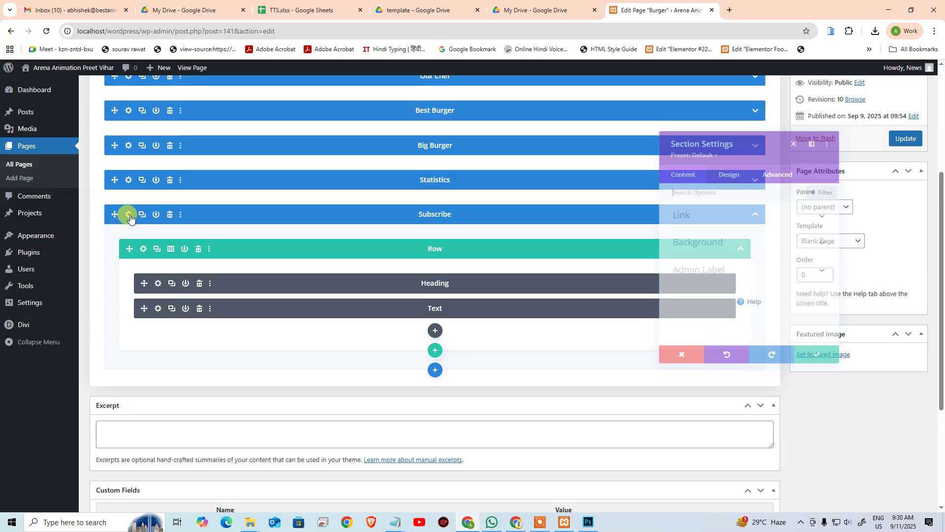
{"action": "left_click", "coordinate": [708, 252]}
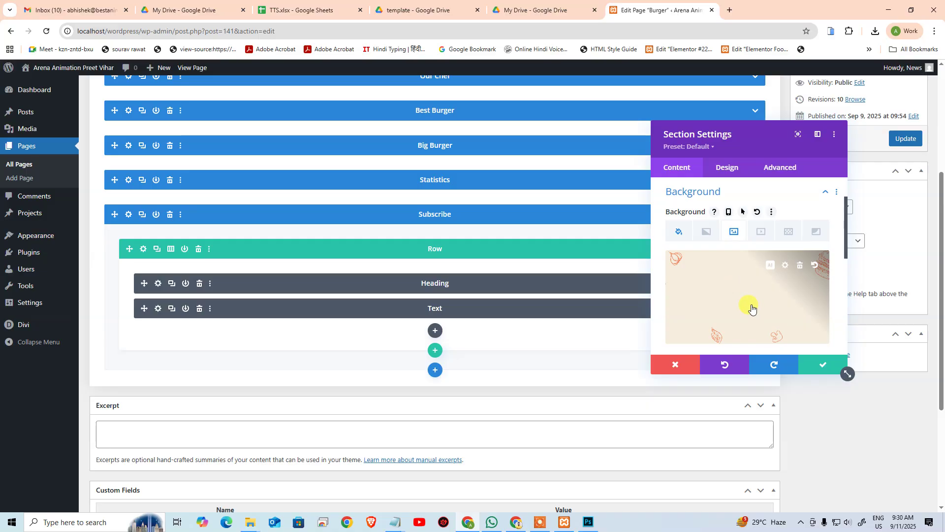
{"action": "key", "text": "alt+Tab"}
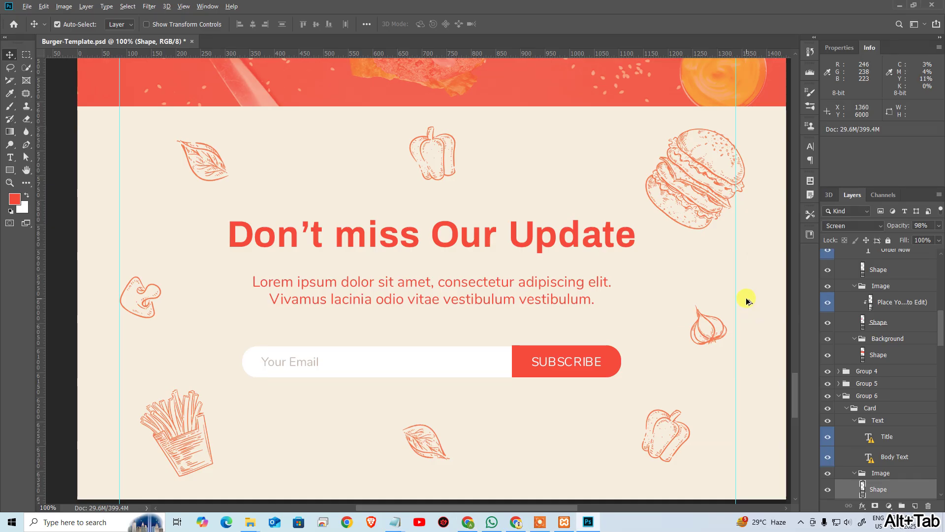
{"action": "key", "text": "alt+Tab"}
Step: Upload subscribe-base.png as the section's background image and save the section settings
{"action": "left_click", "coordinate": [791, 306]}
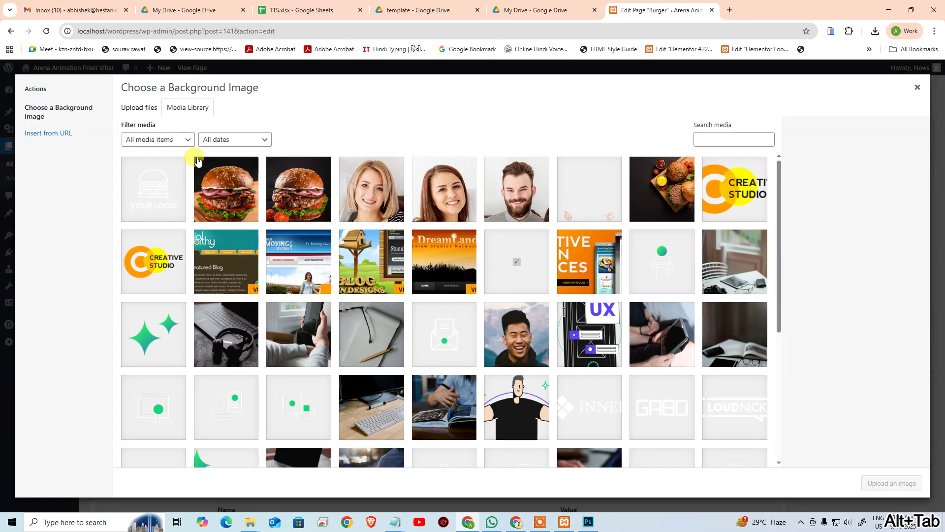
{"action": "left_click", "coordinate": [143, 107]}
{"action": "left_click", "coordinate": [187, 110]}
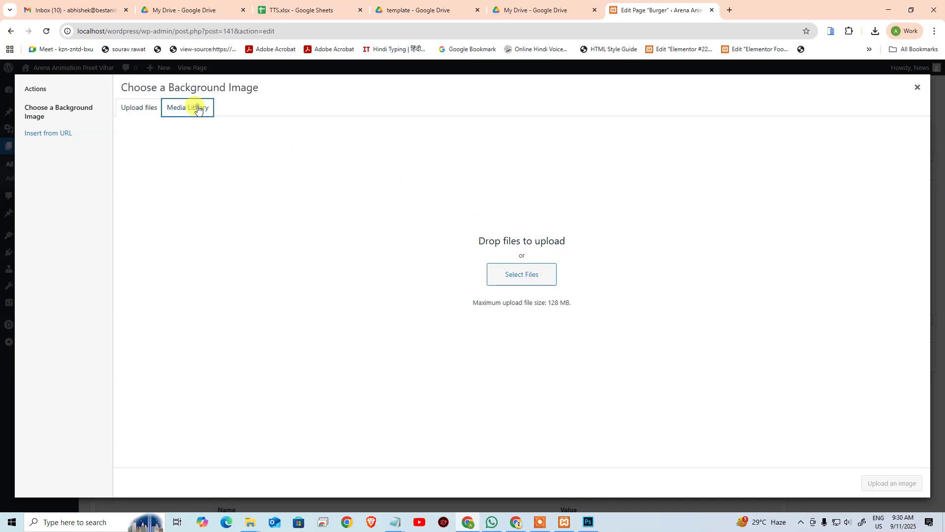
{"action": "scroll", "coordinate": [422, 255], "scroll_direction": "down", "scroll_amount": 5}
{"action": "scroll", "coordinate": [422, 255], "scroll_direction": "up", "scroll_amount": 5}
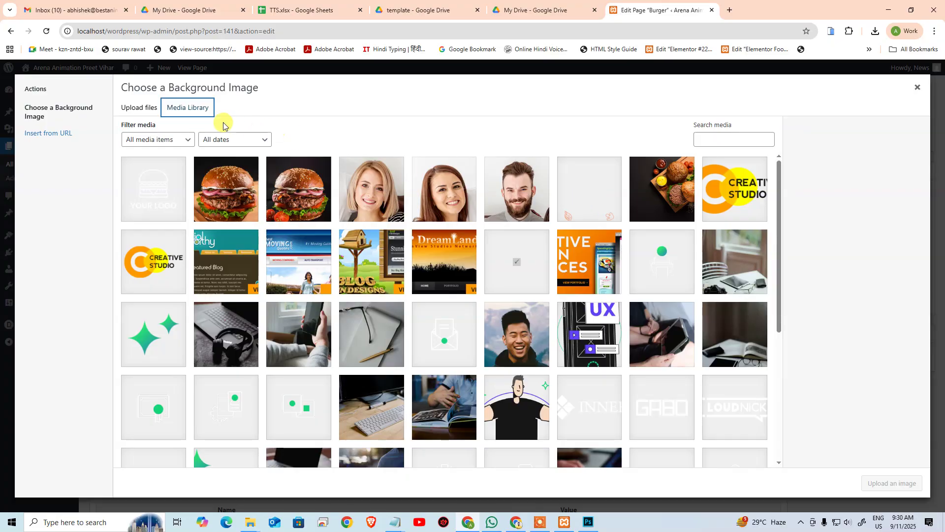
{"action": "left_click", "coordinate": [139, 107]}
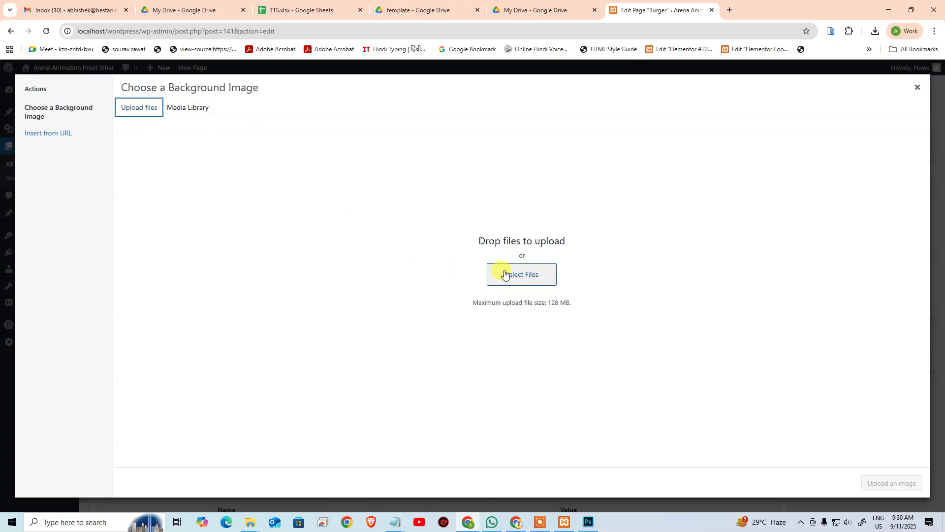
{"action": "left_click", "coordinate": [503, 271]}
{"action": "left_click", "coordinate": [212, 162]}
{"action": "key", "text": "s"}
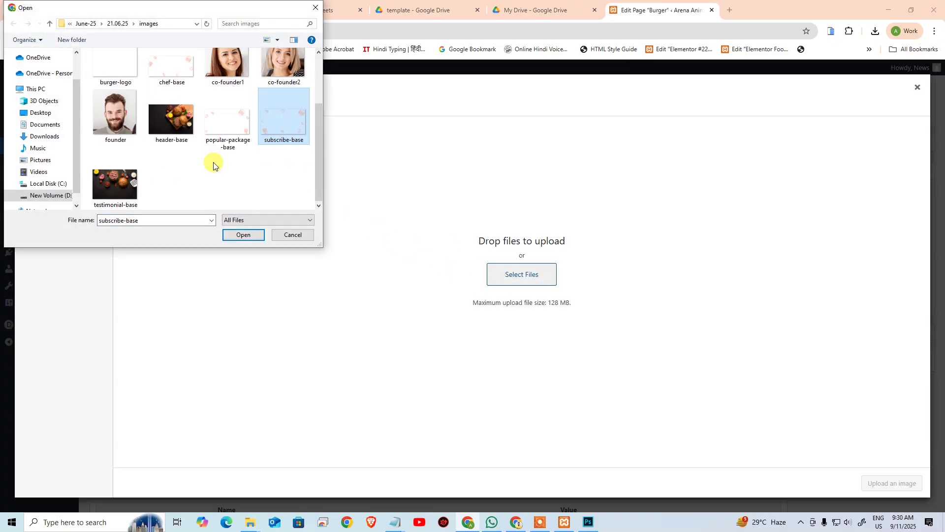
{"action": "double_click", "coordinate": [290, 139]}
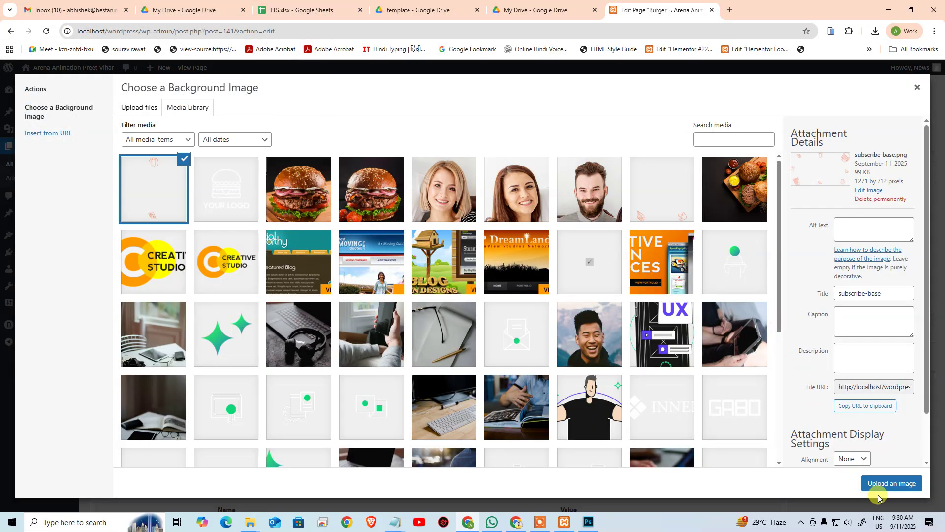
{"action": "left_click", "coordinate": [877, 482]}
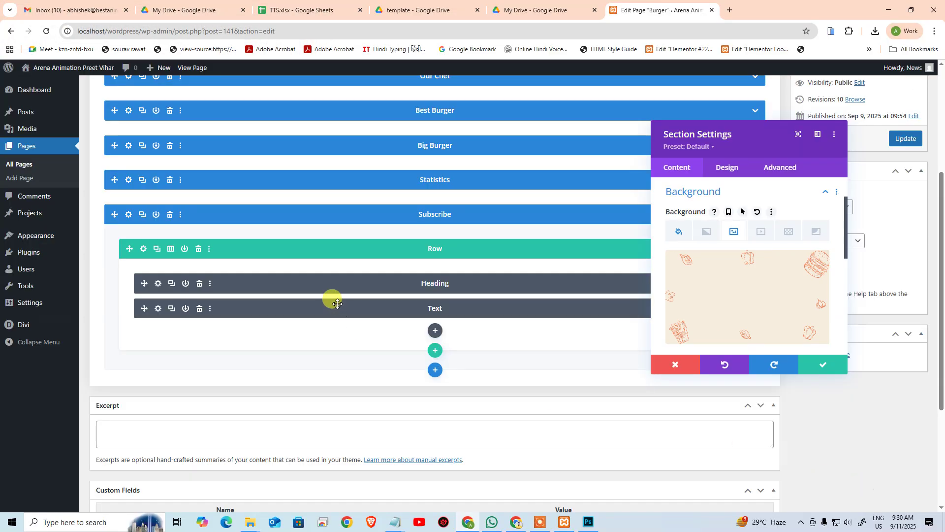
{"action": "left_click", "coordinate": [811, 366]}
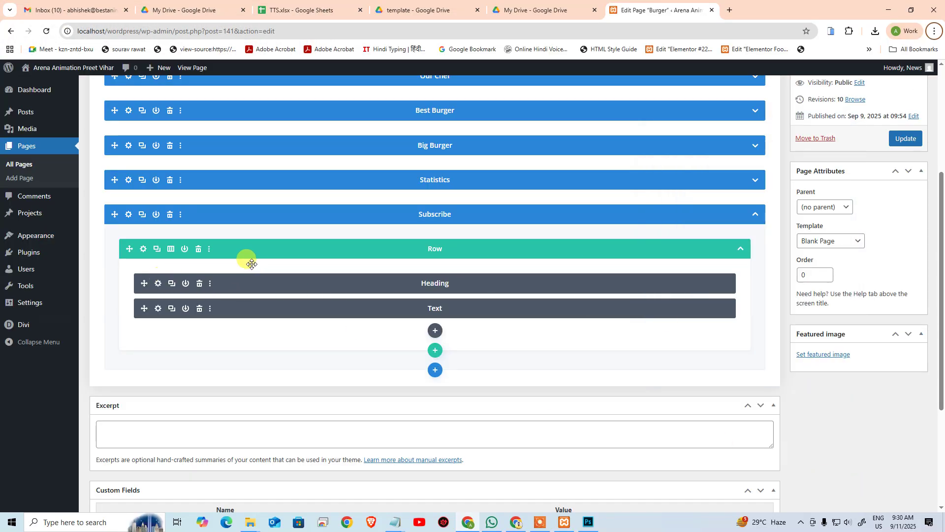
{"action": "key", "text": "alt+Tab"}
Step: Paste the template's title into the Heading module so it reads 'Don't miss Our Update'
{"action": "left_click", "coordinate": [412, 234]}
{"action": "key", "text": "ctrl+a"}
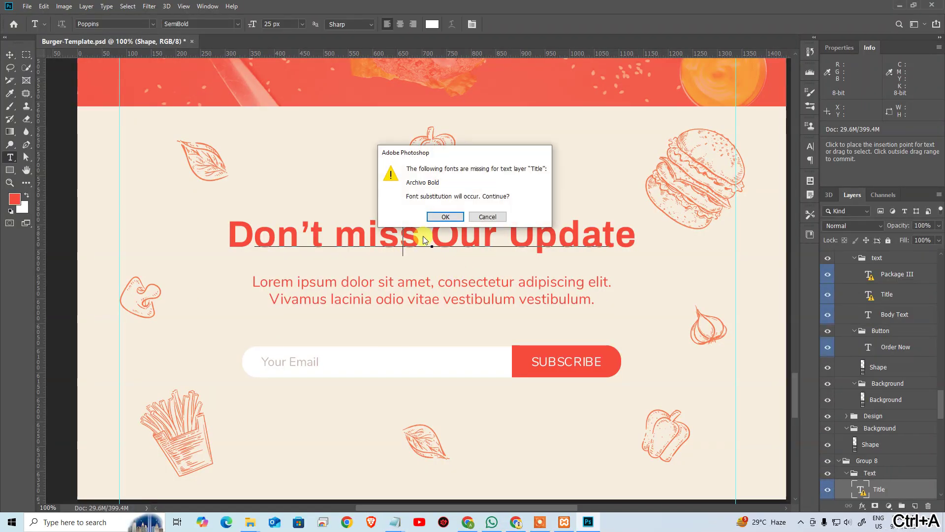
{"action": "left_click", "coordinate": [446, 217]}
{"action": "key", "text": "ctrl+c"}
{"action": "key", "text": "alt+Tab"}
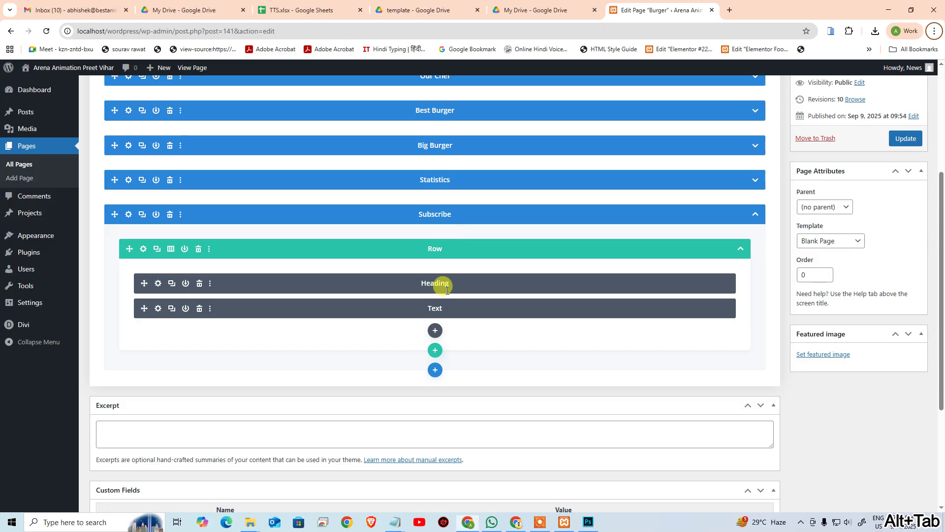
{"action": "left_click", "coordinate": [158, 284]}
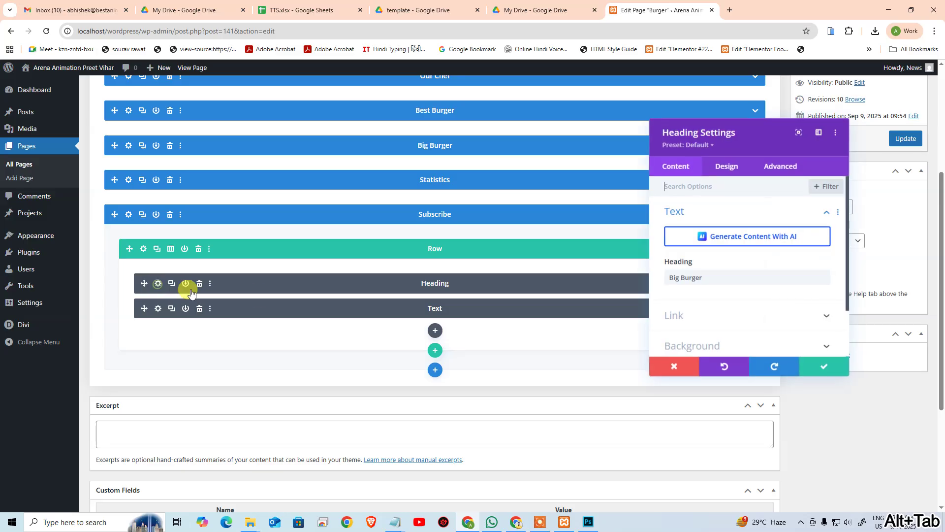
{"action": "left_click", "coordinate": [712, 282]}
{"action": "key", "text": "ctrl+a"}
{"action": "key", "text": "ctrl+v"}
{"action": "left_click", "coordinate": [823, 364]}
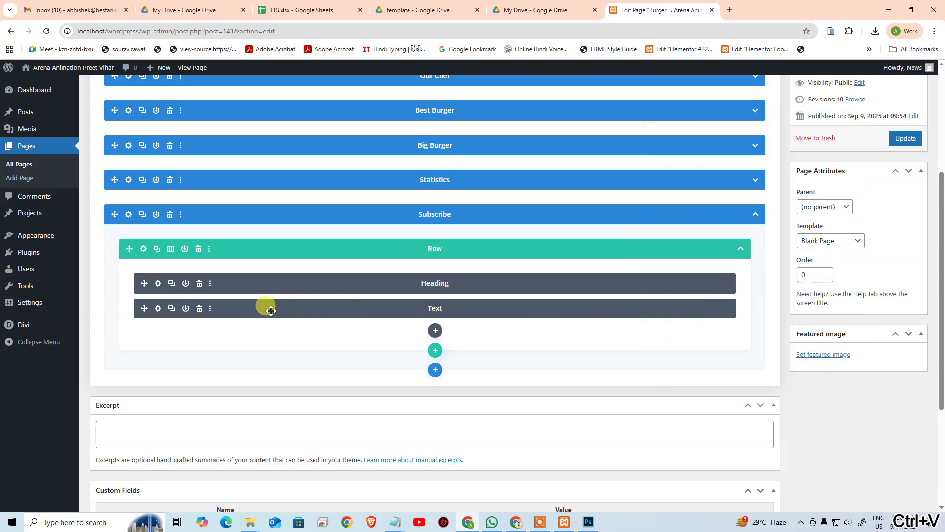
Step: Replace the Text module's paragraph with the template's Lorem ipsum body text
{"action": "key", "text": "alt+Tab"}
{"action": "left_click", "coordinate": [283, 291]}
{"action": "key", "text": "ctrl+a"}
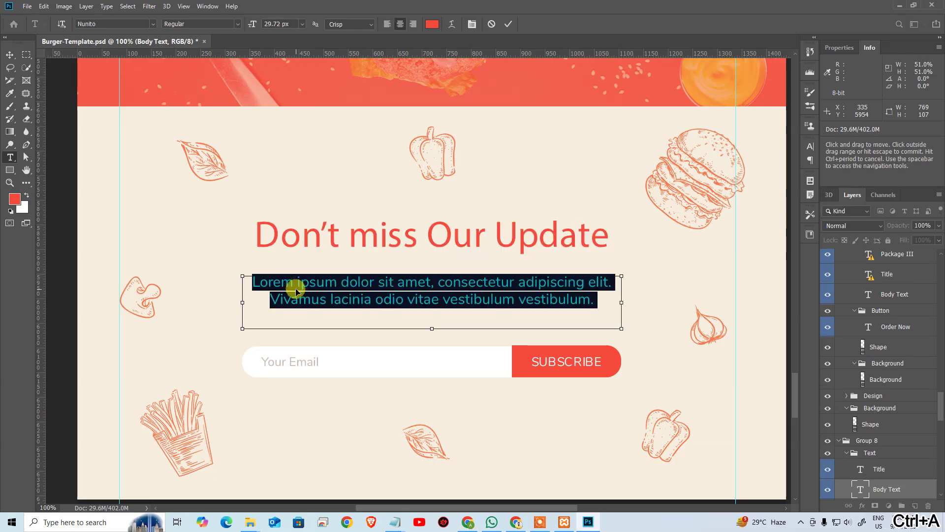
{"action": "key", "text": "ctrl+c"}
{"action": "key", "text": "alt+Tab"}
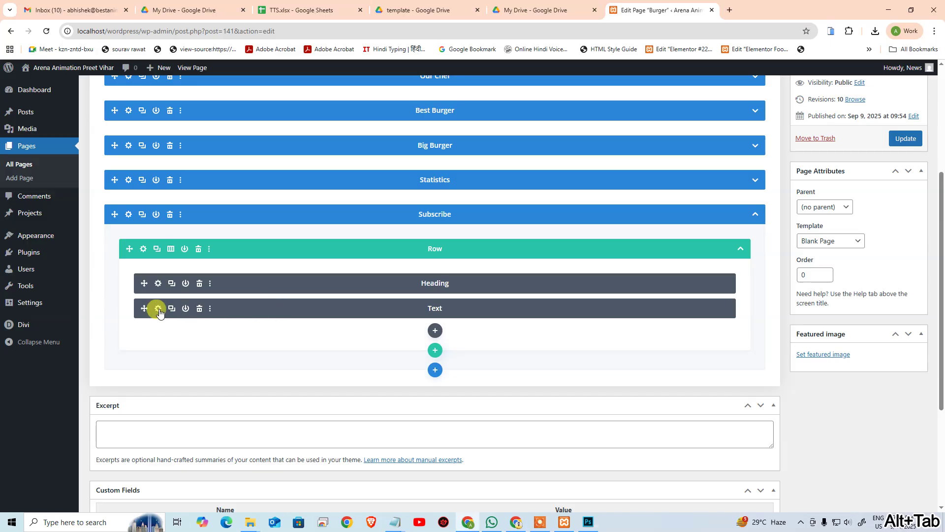
{"action": "left_click", "coordinate": [158, 309]}
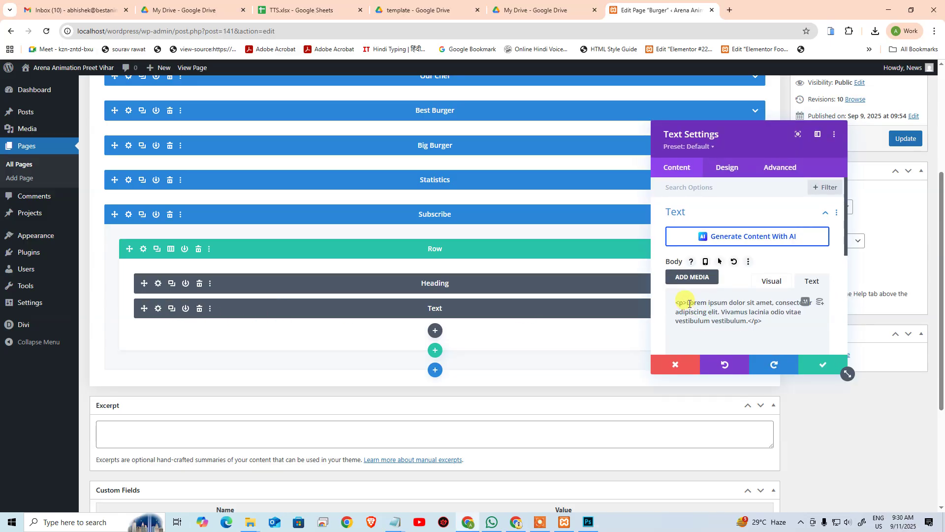
{"action": "left_click_drag", "start_coordinate": [689, 304], "coordinate": [744, 322]}
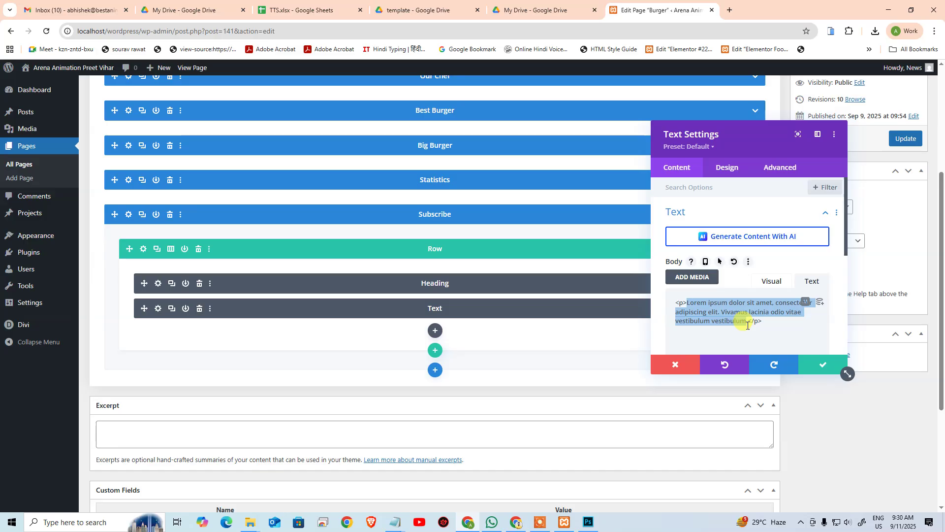
{"action": "key", "text": "ctrl+v"}
{"action": "left_click", "coordinate": [812, 363]}
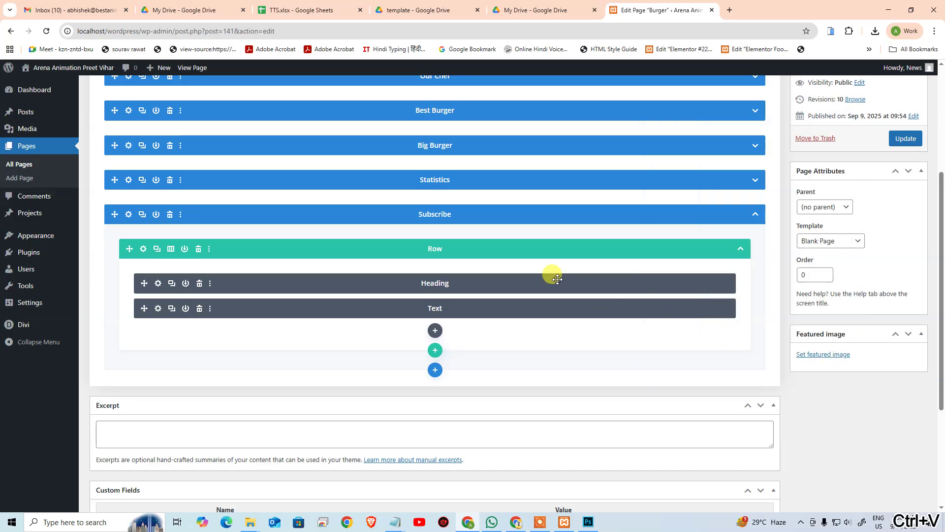
Step: Switch Divi to the desktop visual preview and scroll down to the Subscribe section
{"action": "scroll", "coordinate": [833, 209], "scroll_direction": "up", "scroll_amount": 5}
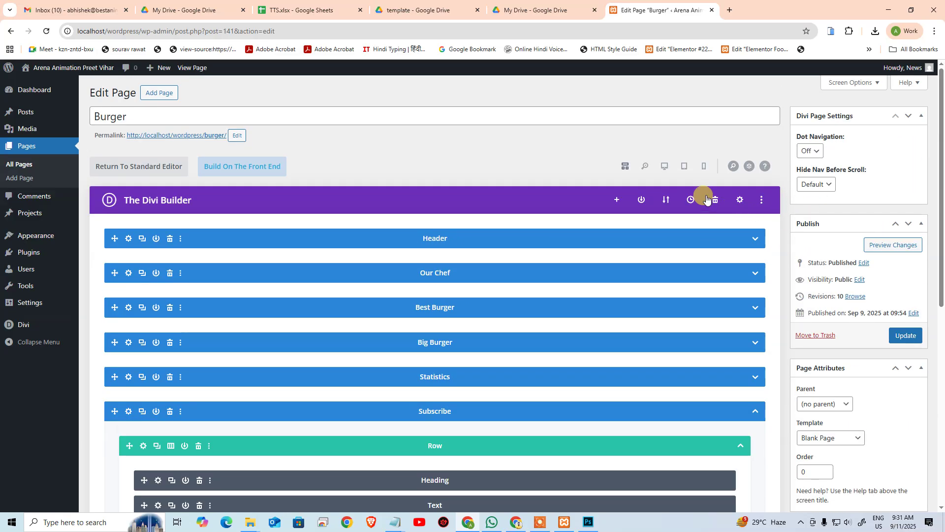
{"action": "left_click", "coordinate": [671, 169]}
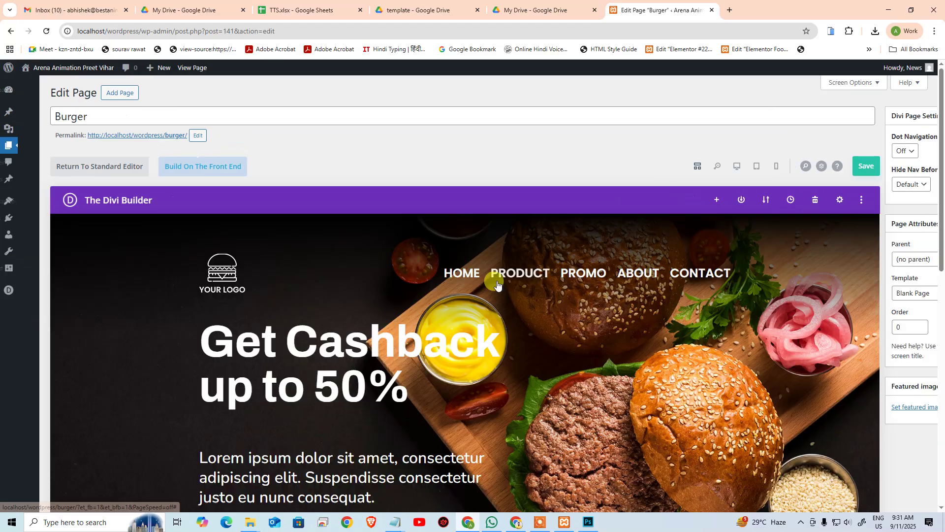
{"action": "scroll", "coordinate": [558, 331], "scroll_direction": "down", "scroll_amount": 8}
{"action": "scroll", "coordinate": [558, 331], "scroll_direction": "down", "scroll_amount": 20}
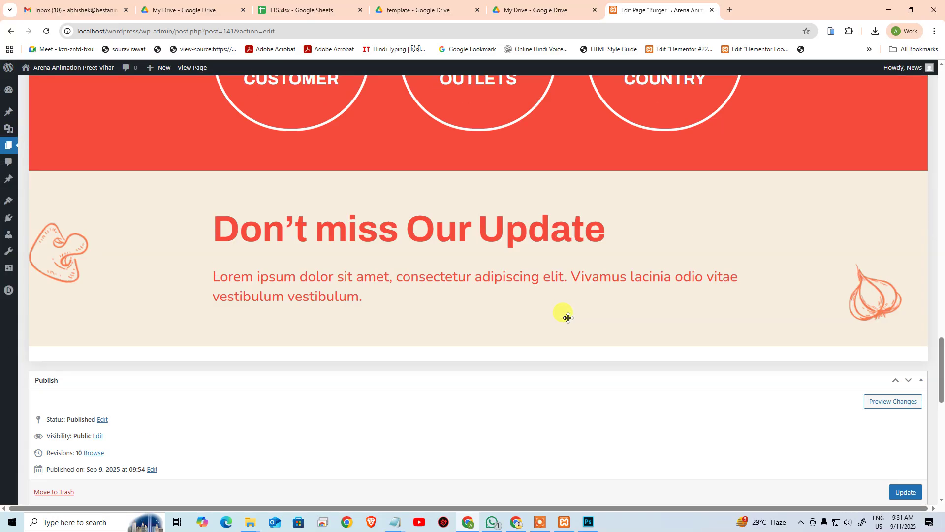
{"action": "mouse_move", "coordinate": [568, 317]}
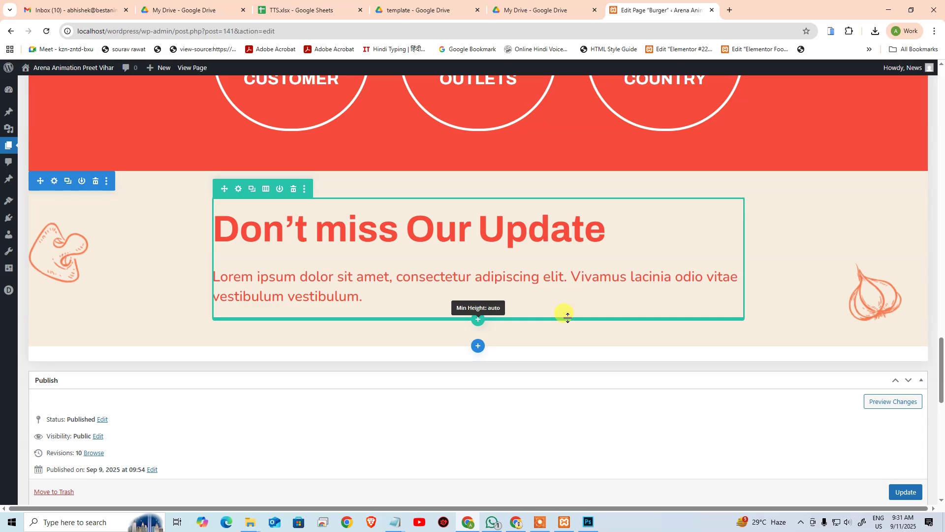
Step: Compare with the Photoshop design and review the row's sizing options without changes
{"action": "key", "text": "alt+Tab"}
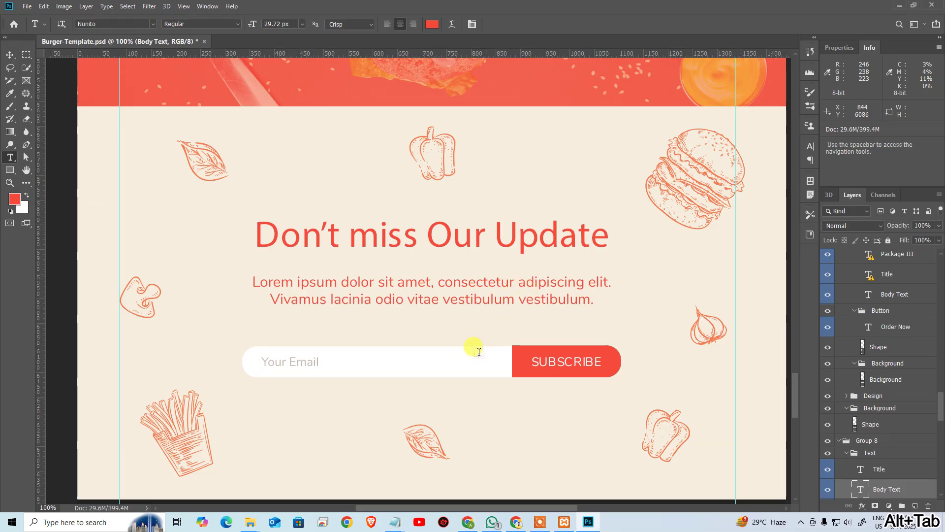
{"action": "key", "text": "alt+Tab"}
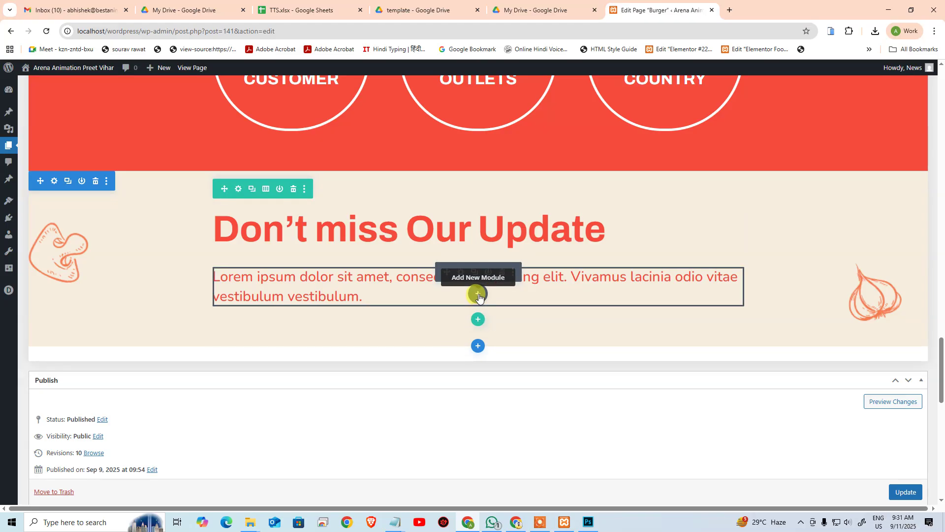
{"action": "left_click", "coordinate": [239, 191]}
{"action": "left_click", "coordinate": [723, 167]}
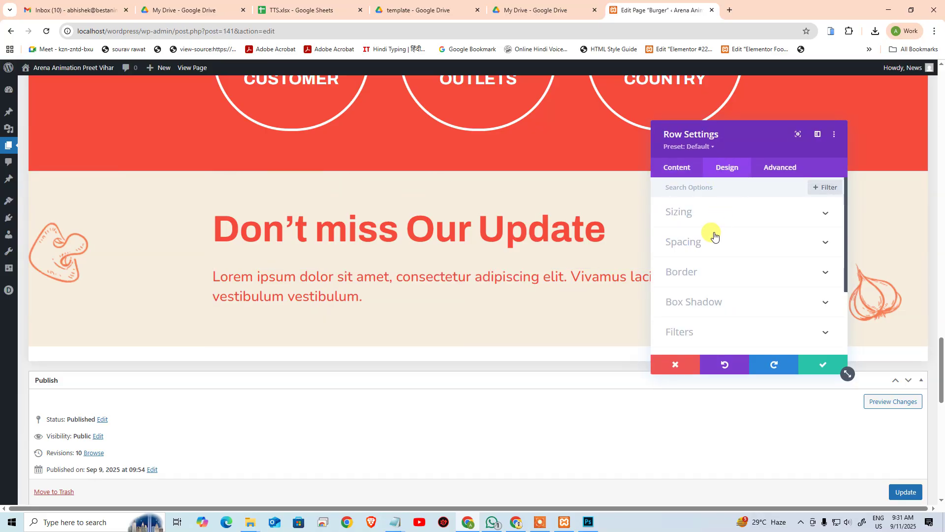
{"action": "left_click", "coordinate": [709, 214]}
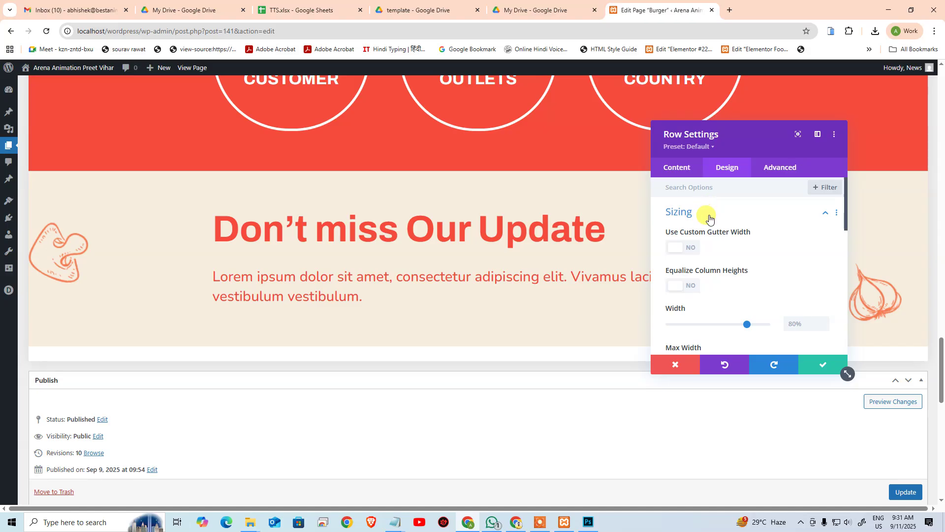
{"action": "scroll", "coordinate": [770, 264], "scroll_direction": "down", "scroll_amount": 2}
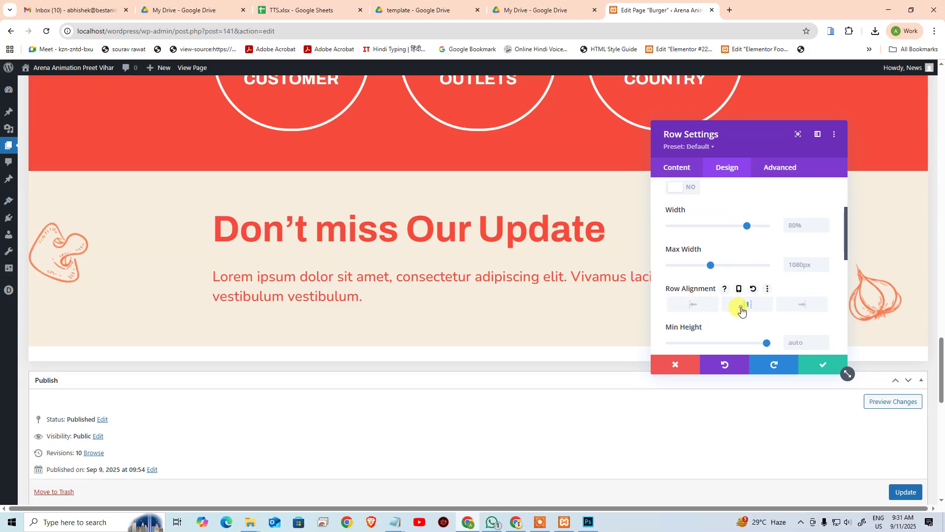
{"action": "scroll", "coordinate": [781, 257], "scroll_direction": "up", "scroll_amount": 2}
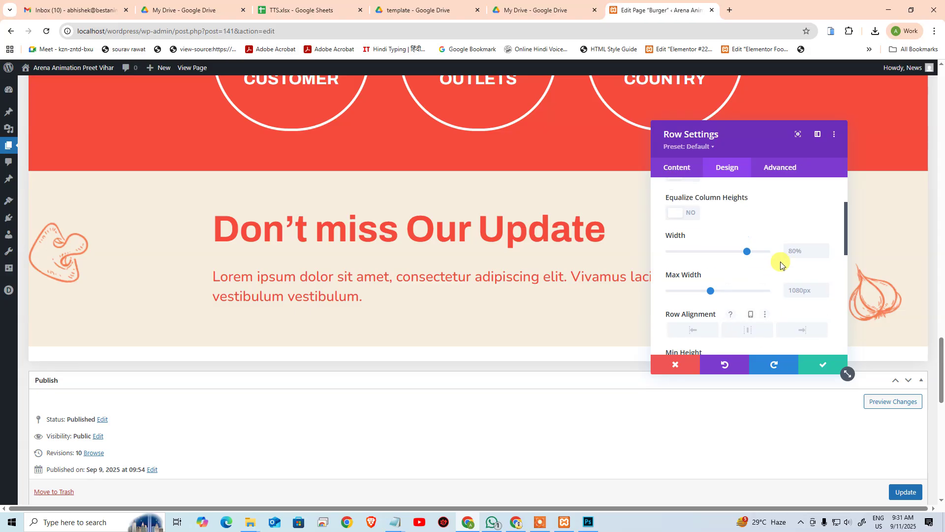
{"action": "left_click", "coordinate": [808, 365]}
Step: Inspect the heading's sizing options, closing without changes
{"action": "mouse_move", "coordinate": [338, 238]}
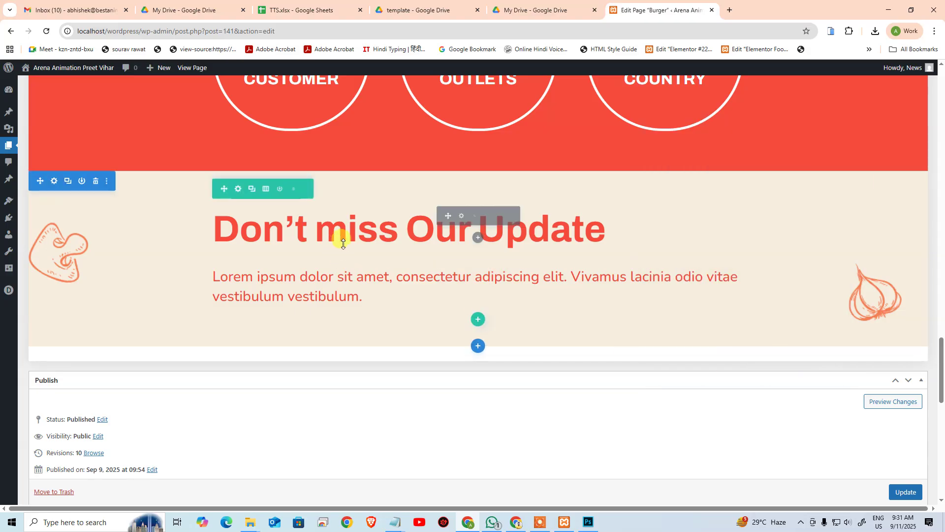
{"action": "left_click", "coordinate": [461, 217]}
{"action": "scroll", "coordinate": [734, 264], "scroll_direction": "down", "scroll_amount": 1}
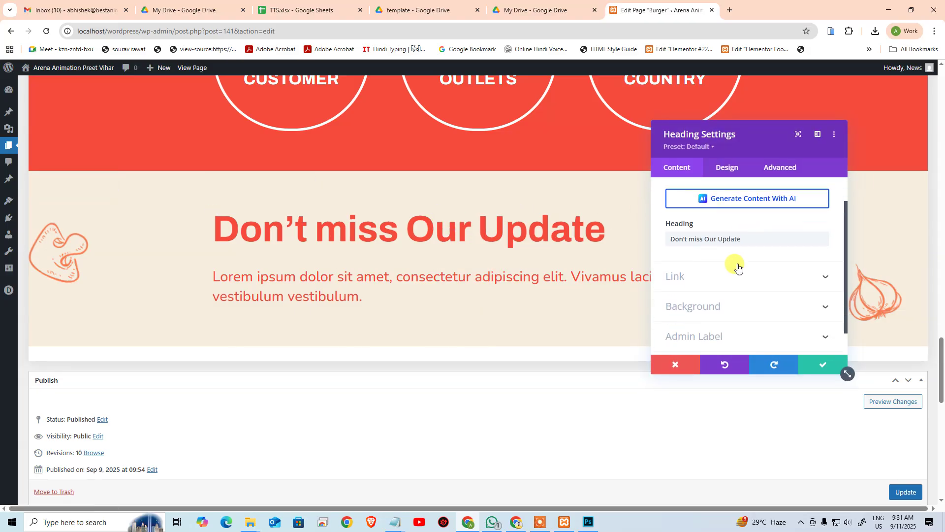
{"action": "left_click", "coordinate": [723, 165]}
{"action": "left_click", "coordinate": [698, 272]}
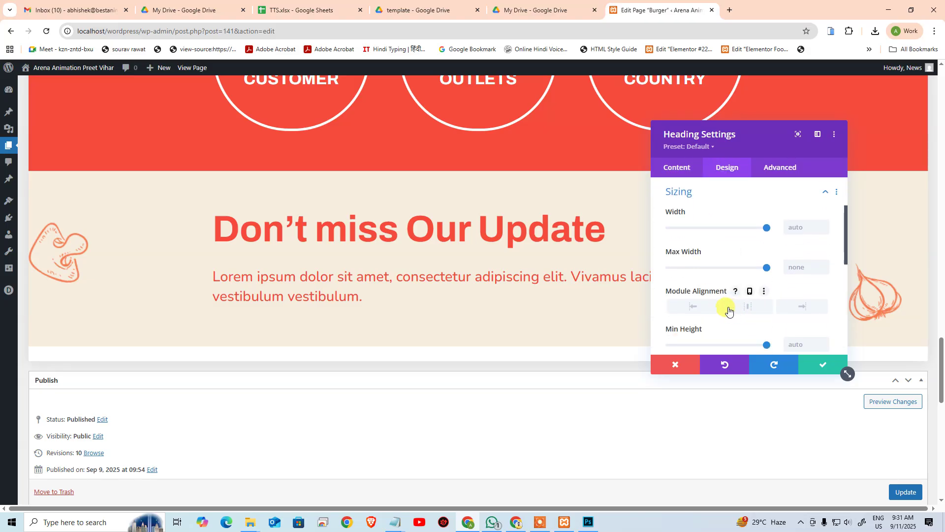
{"action": "scroll", "coordinate": [743, 285], "scroll_direction": "up", "scroll_amount": 1}
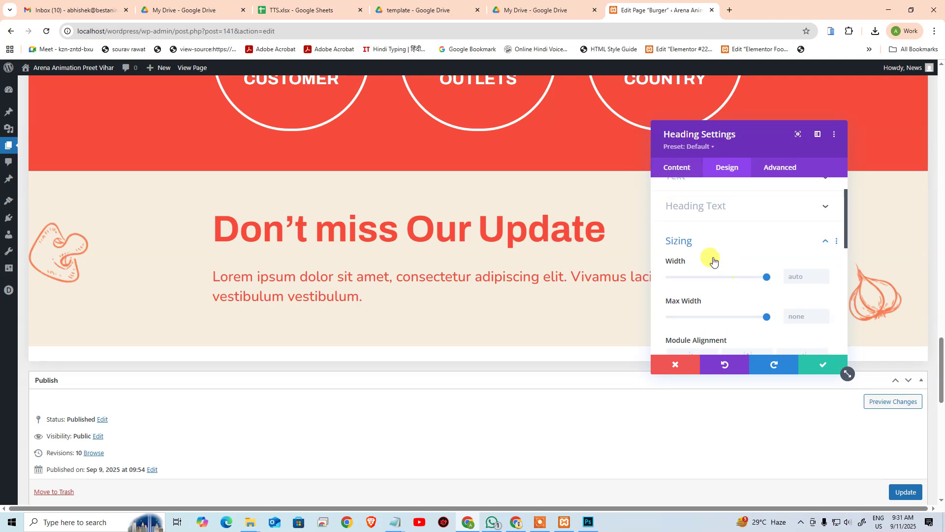
{"action": "left_click", "coordinate": [677, 367]}
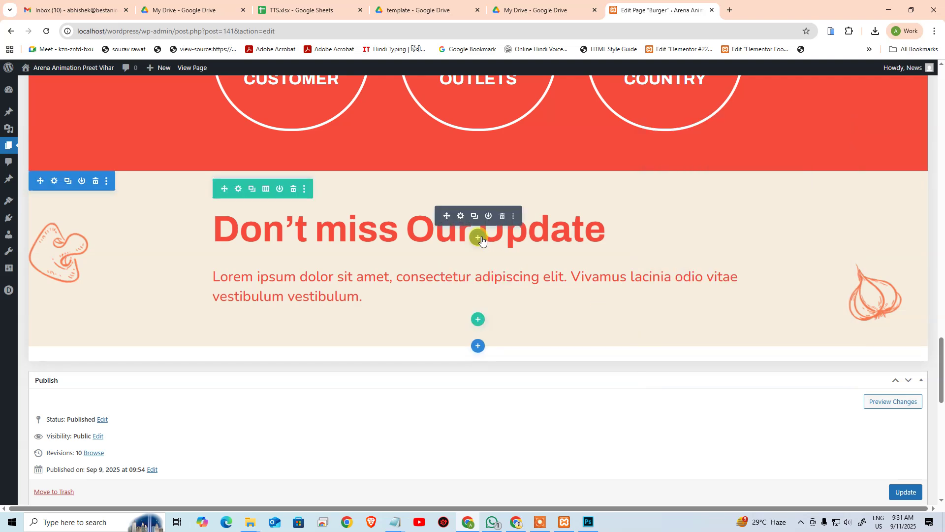
Step: Centre-align the 'Don't miss Our Update' heading and save it
{"action": "left_click", "coordinate": [462, 219]}
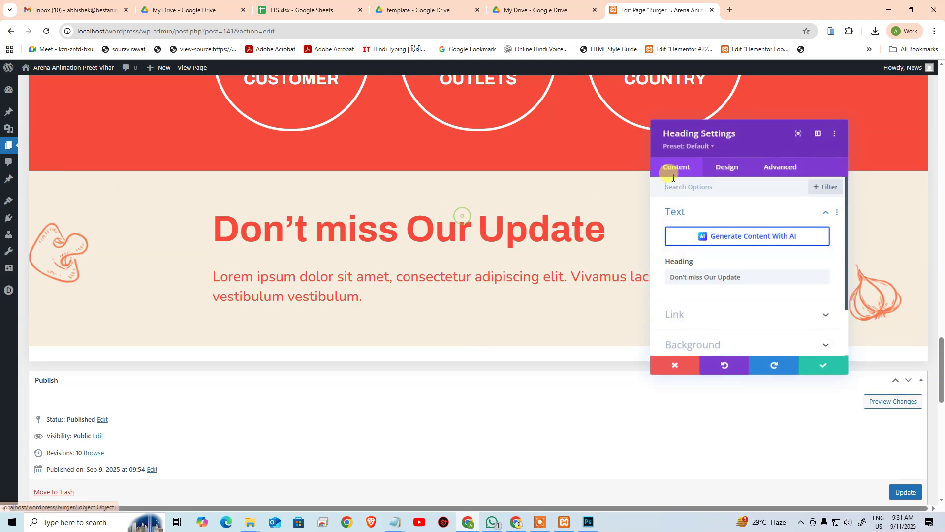
{"action": "left_click", "coordinate": [723, 166]}
{"action": "left_click", "coordinate": [709, 246]}
{"action": "scroll", "coordinate": [747, 275], "scroll_direction": "down", "scroll_amount": 3}
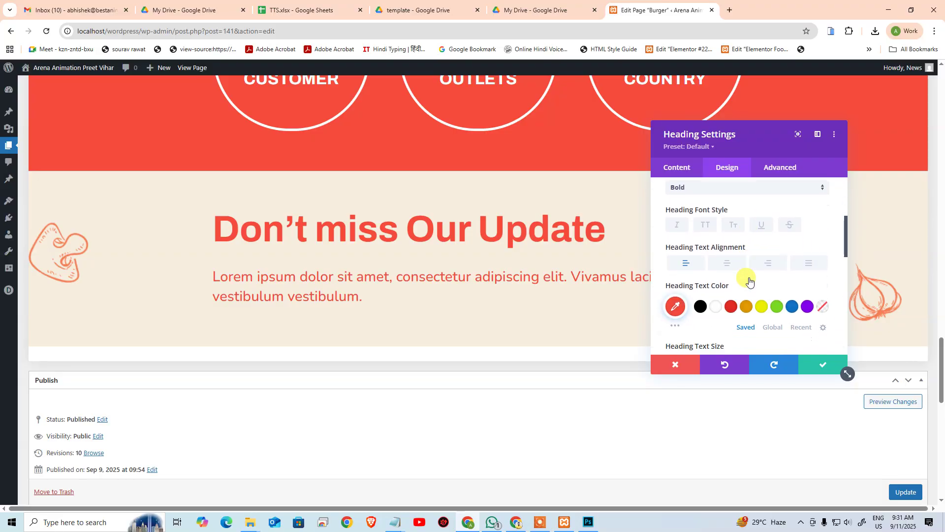
{"action": "left_click", "coordinate": [729, 233]}
{"action": "left_click", "coordinate": [822, 365]}
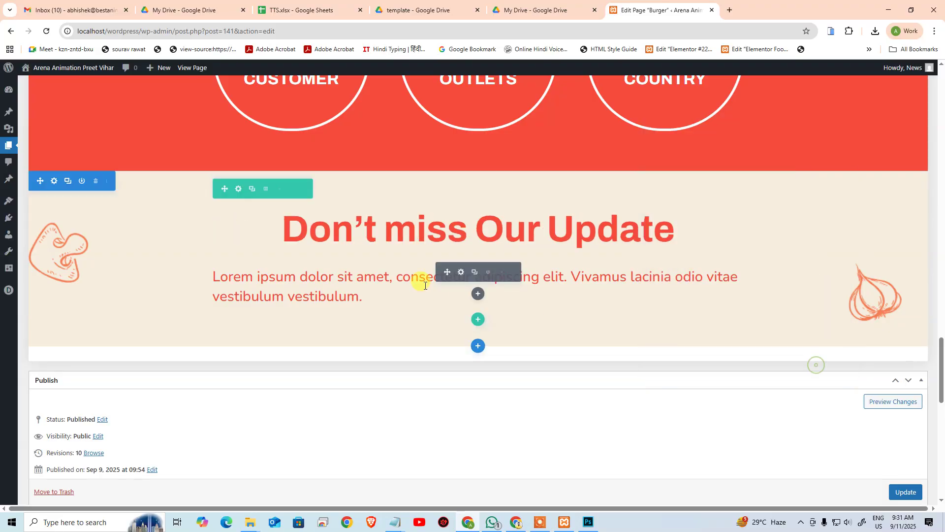
Step: Centre-align the lorem ipsum paragraph and save it
{"action": "left_click", "coordinate": [460, 274]}
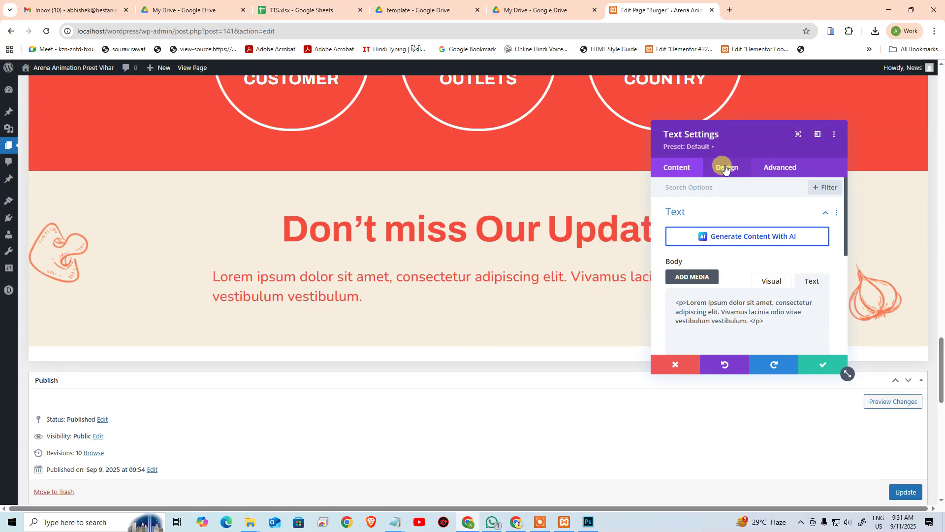
{"action": "left_click", "coordinate": [723, 166]}
{"action": "left_click", "coordinate": [682, 217]}
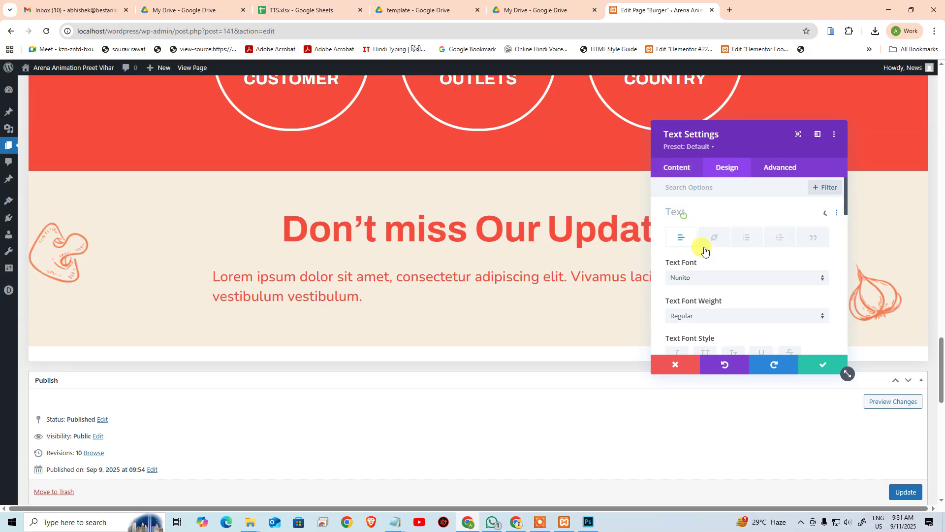
{"action": "scroll", "coordinate": [723, 267], "scroll_direction": "up", "scroll_amount": 1}
{"action": "scroll", "coordinate": [734, 256], "scroll_direction": "down", "scroll_amount": 3}
{"action": "scroll", "coordinate": [733, 285], "scroll_direction": "down", "scroll_amount": 5}
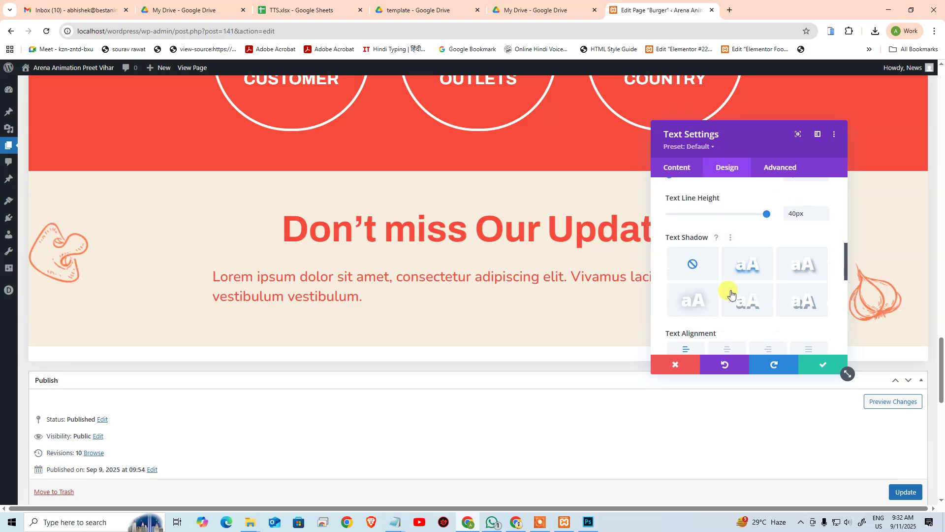
{"action": "left_click", "coordinate": [728, 274]}
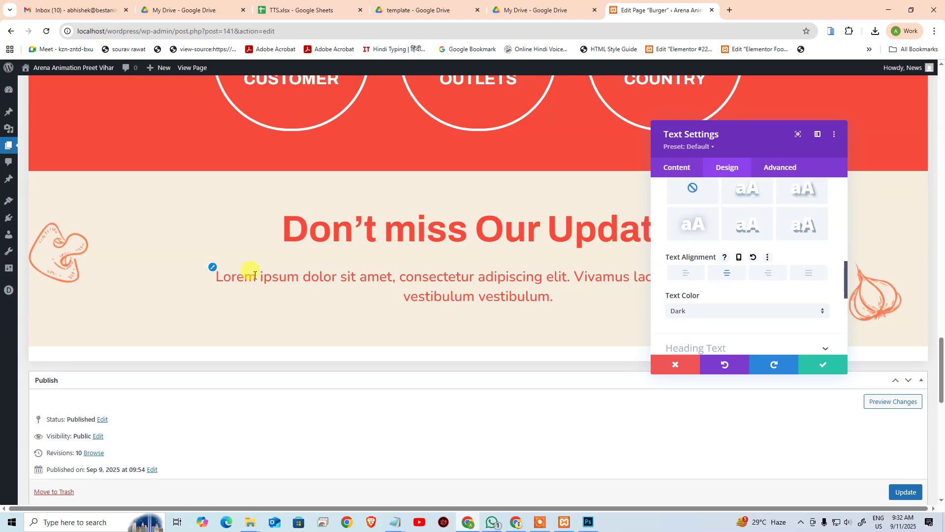
{"action": "scroll", "coordinate": [749, 226], "scroll_direction": "up", "scroll_amount": 5}
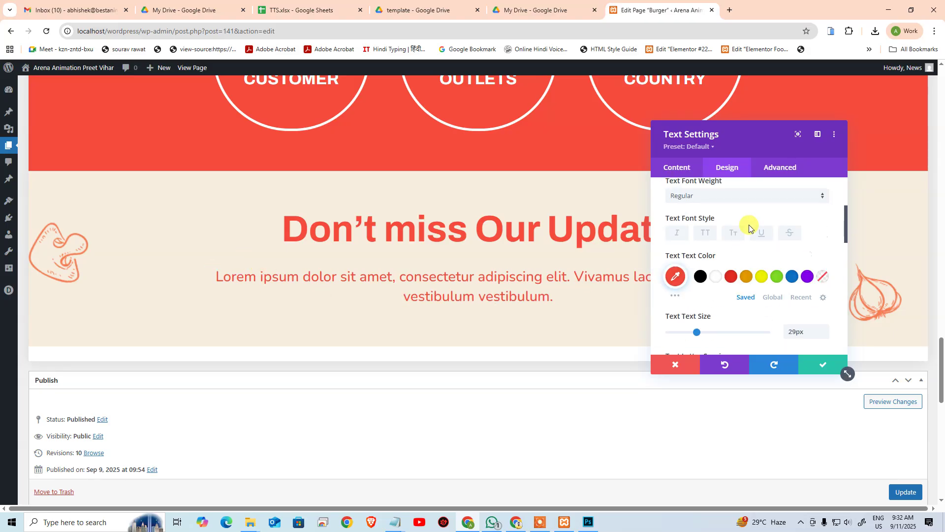
{"action": "left_click", "coordinate": [769, 168]}
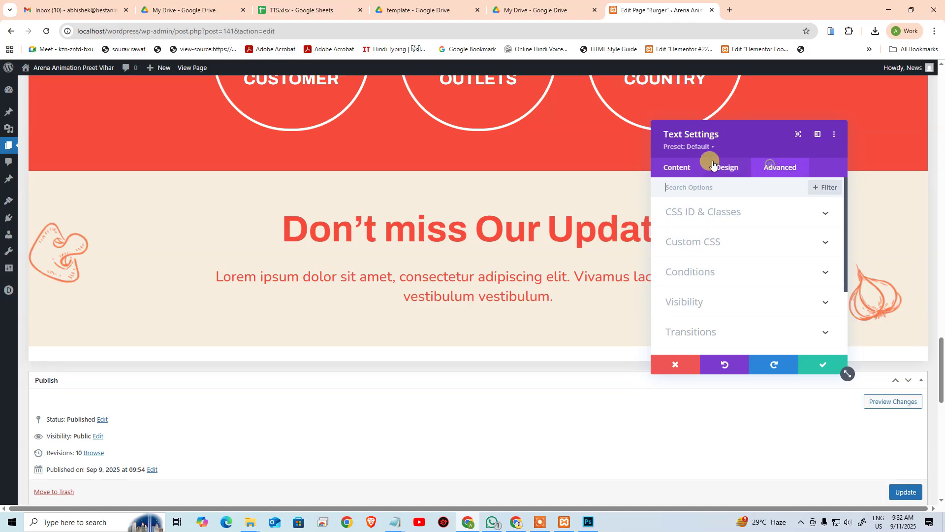
{"action": "left_click", "coordinate": [679, 167]}
{"action": "left_click", "coordinate": [729, 172]}
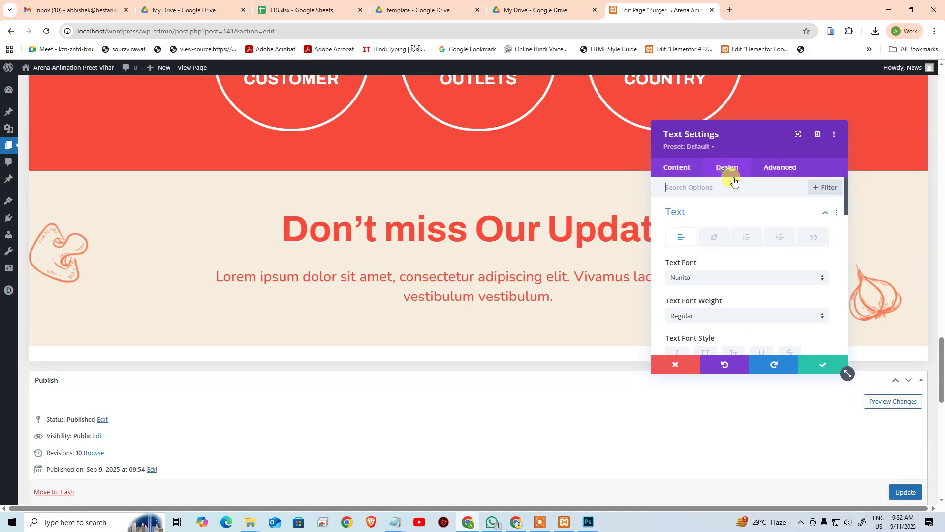
{"action": "left_click", "coordinate": [810, 364]}
Step: Set the paragraph's max width to 70% so it wraps onto two lines
{"action": "left_click", "coordinate": [462, 273]}
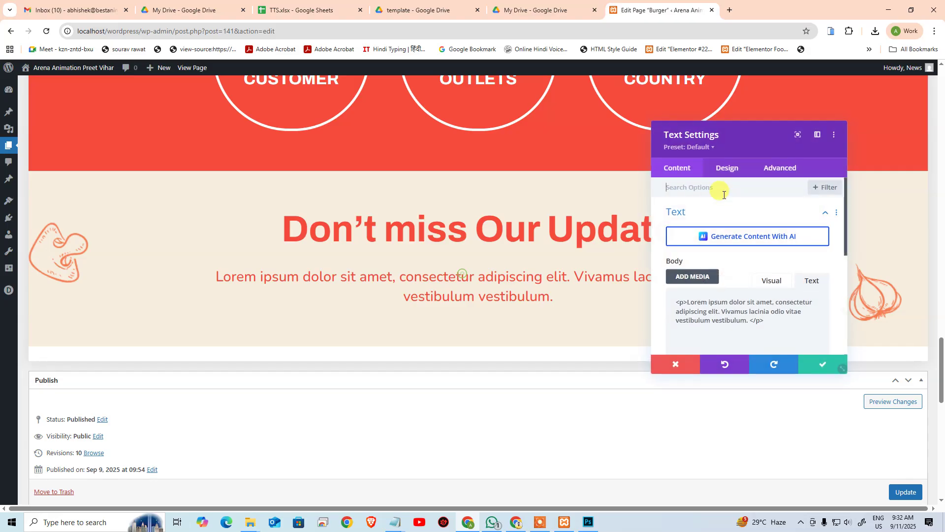
{"action": "left_click", "coordinate": [724, 167]}
{"action": "left_click", "coordinate": [714, 285]}
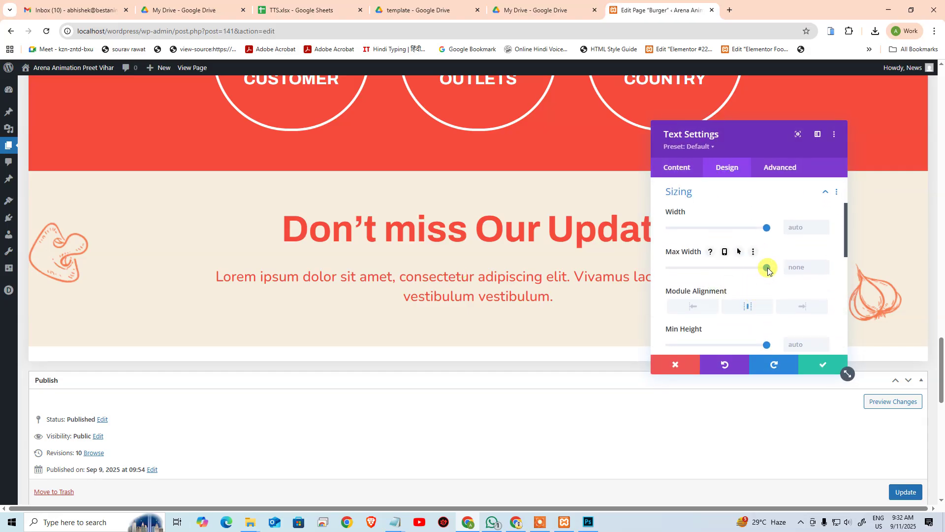
{"action": "left_click_drag", "start_coordinate": [766, 268], "coordinate": [740, 268]}
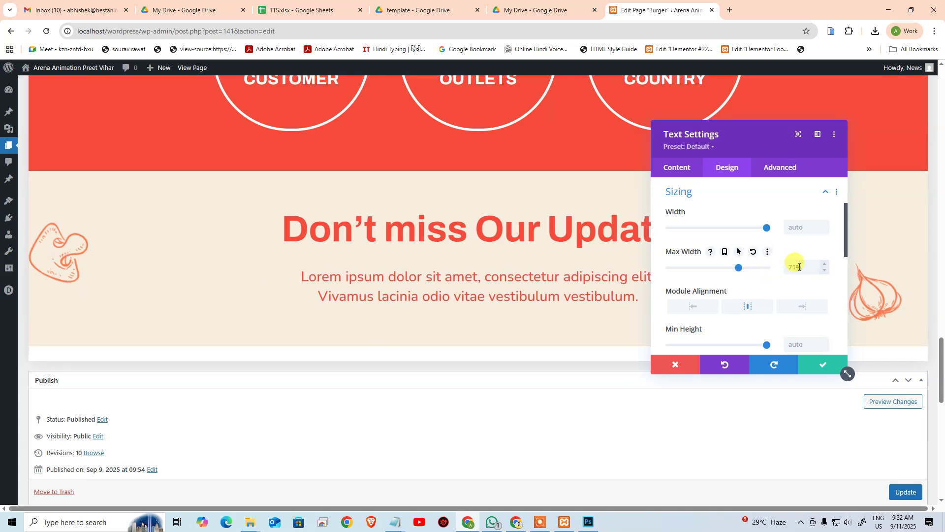
{"action": "left_click_drag", "start_coordinate": [800, 267], "coordinate": [777, 260]}
{"action": "type", "text": "70"}
{"action": "left_click", "coordinate": [820, 367]}
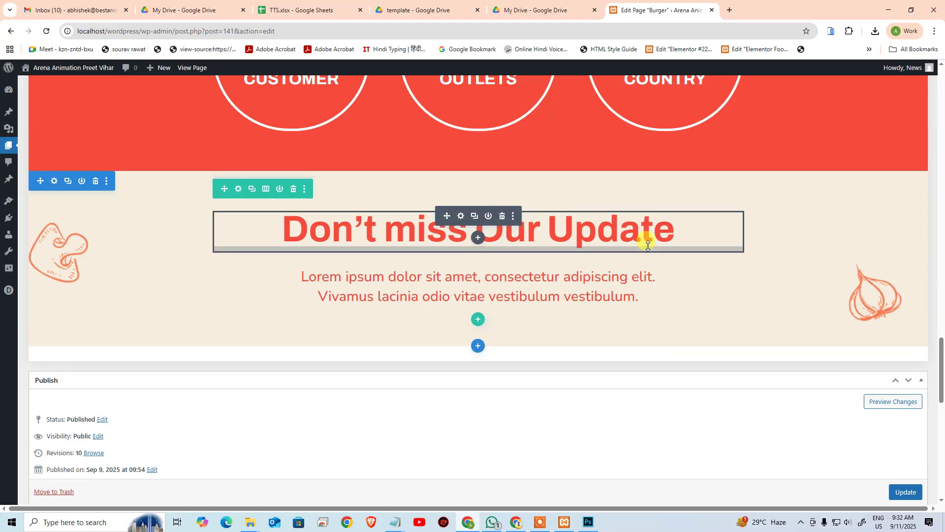
Step: Add a Contact Form module below the paragraph by searching 'form'
{"action": "scroll", "coordinate": [517, 292], "scroll_direction": "down", "scroll_amount": 4}
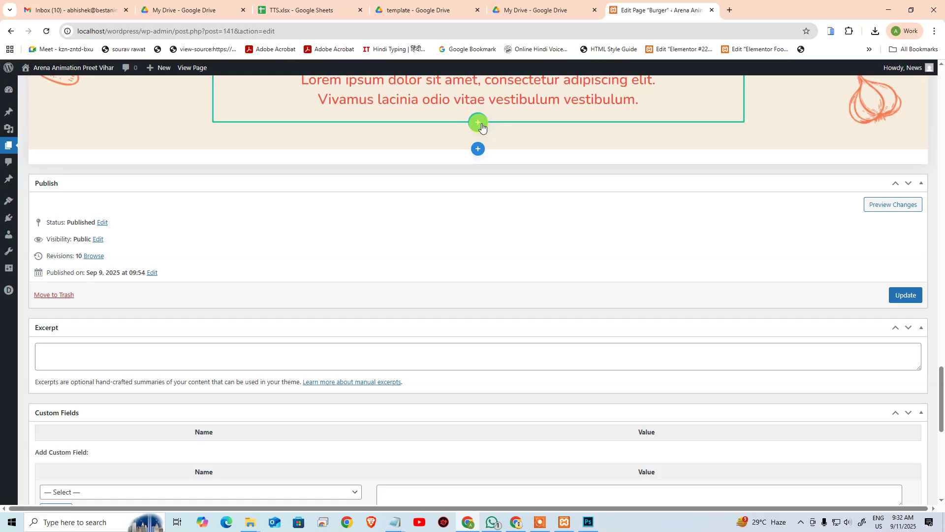
{"action": "scroll", "coordinate": [456, 198], "scroll_direction": "up", "scroll_amount": 2}
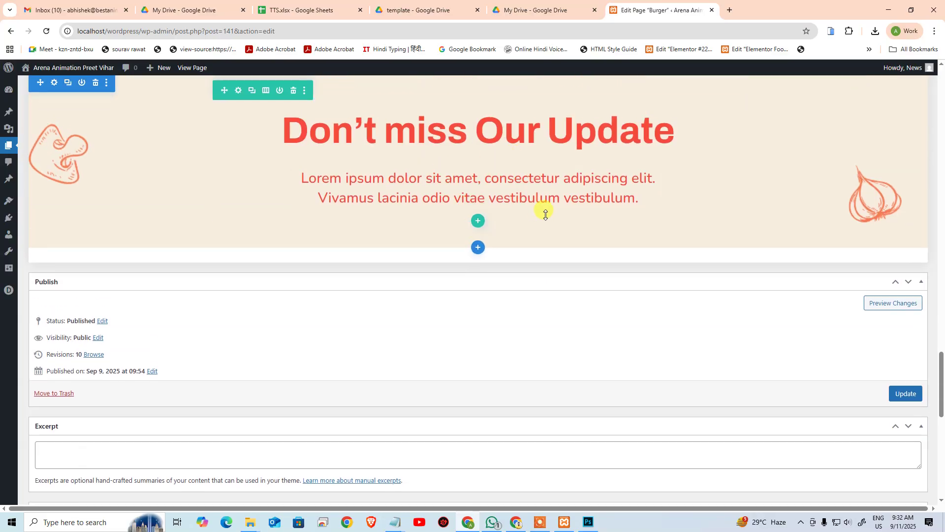
{"action": "left_click", "coordinate": [478, 195]}
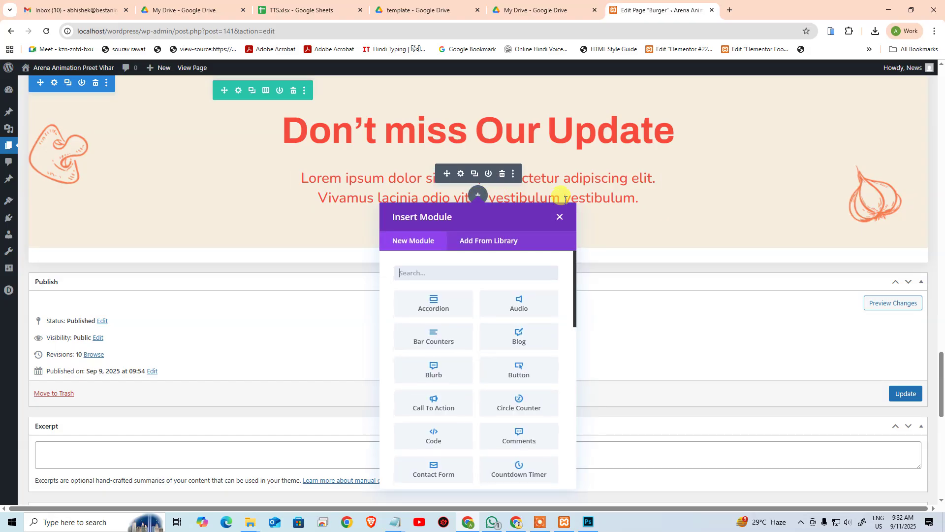
{"action": "type", "text": "form"}
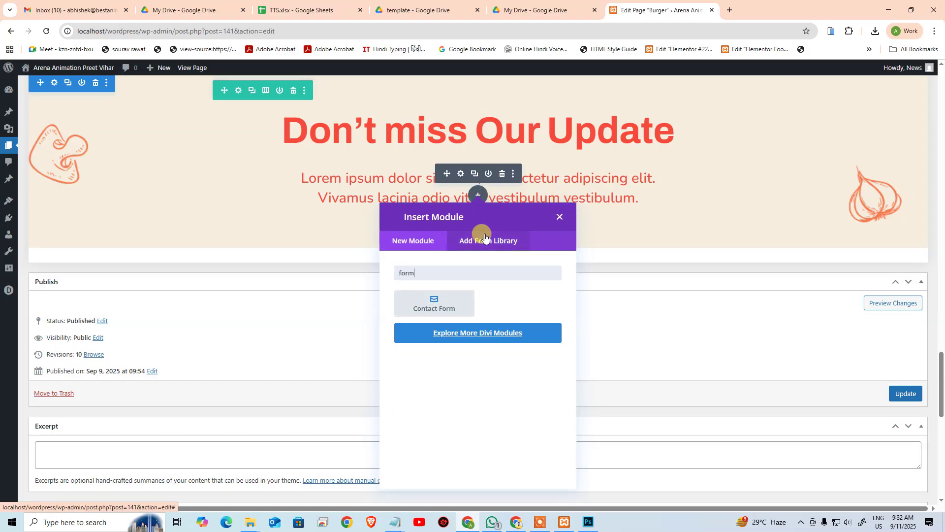
{"action": "left_click", "coordinate": [443, 305]}
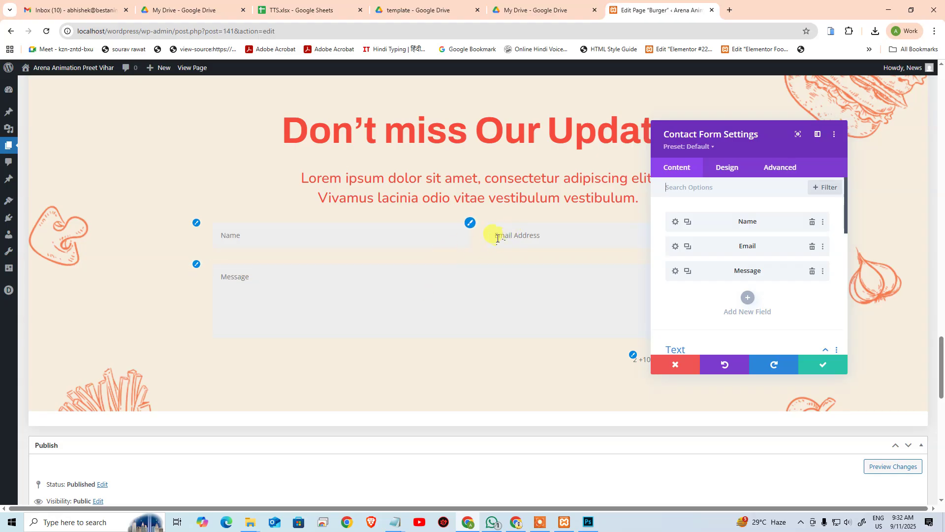
Step: Delete the Name field from the contact form
{"action": "left_click", "coordinate": [534, 240]}
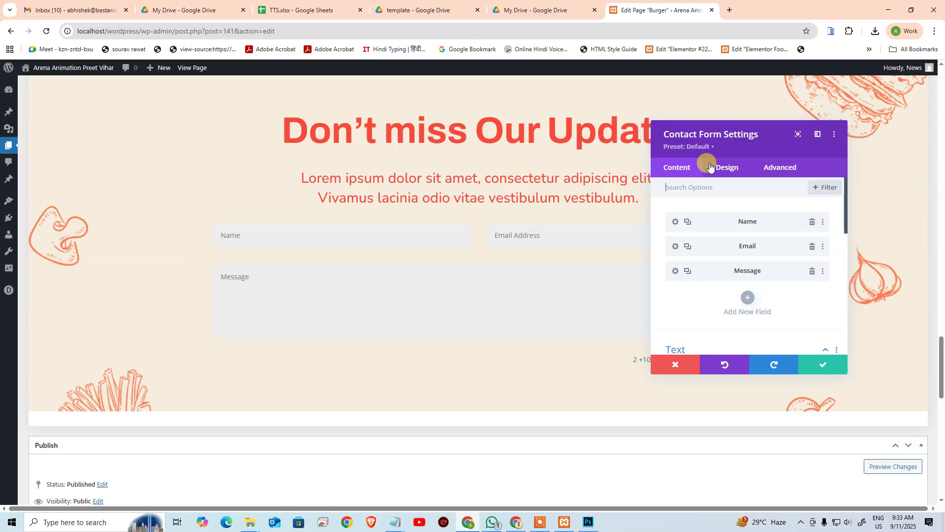
{"action": "key", "text": "alt+Tab"}
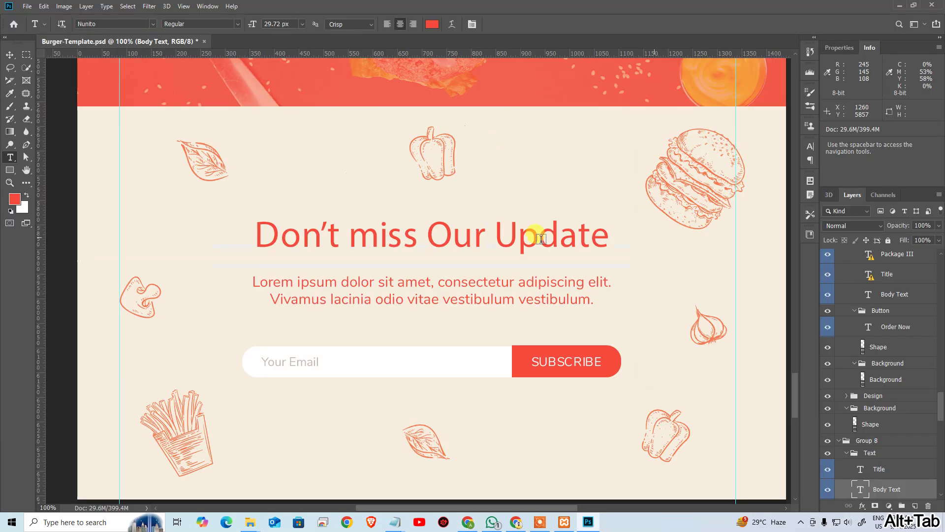
{"action": "key", "text": "alt+Tab"}
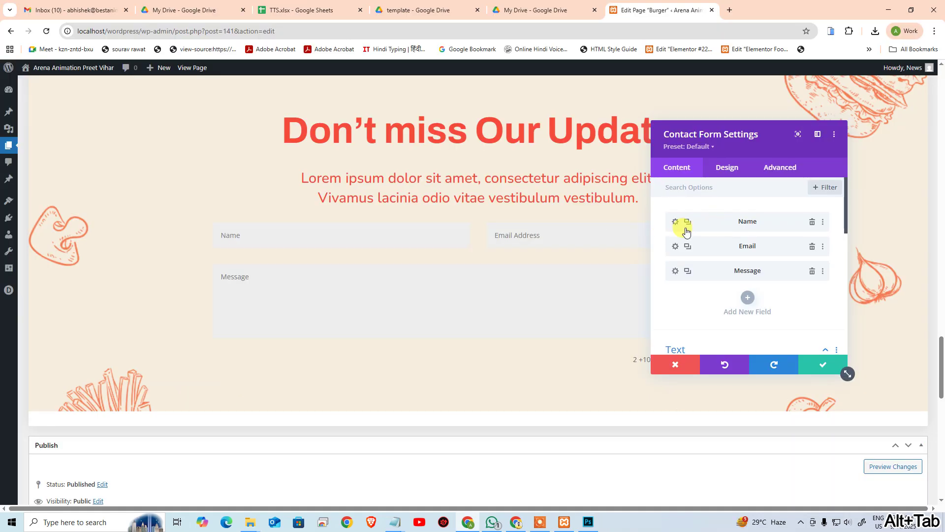
{"action": "left_click", "coordinate": [812, 224]}
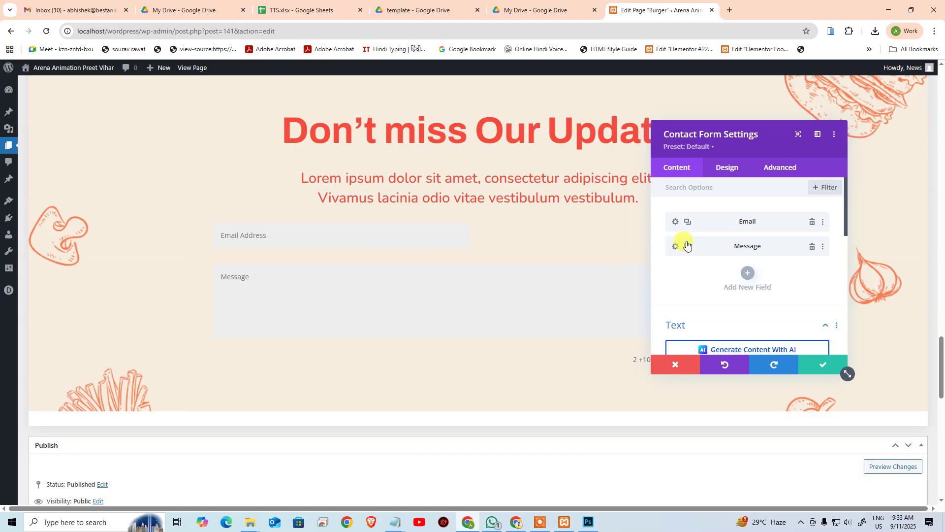
Step: Review the Email field's design and sizing settings, then save the contact form
{"action": "left_click", "coordinate": [676, 223]}
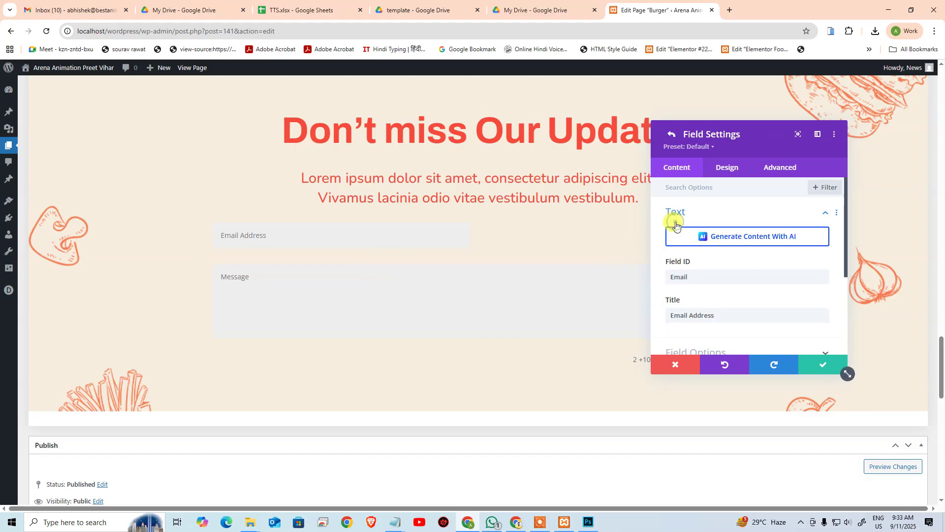
{"action": "left_click", "coordinate": [721, 166]}
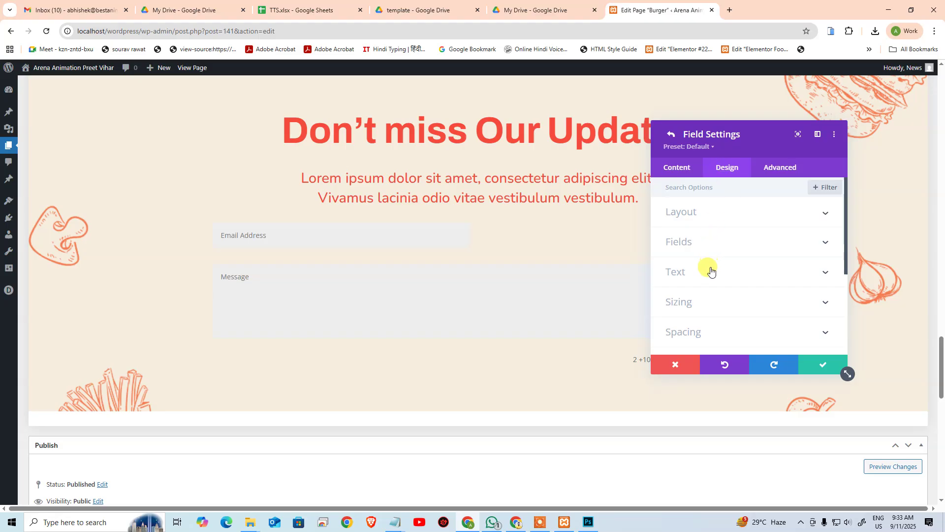
{"action": "left_click", "coordinate": [706, 302]}
{"action": "scroll", "coordinate": [764, 268], "scroll_direction": "down", "scroll_amount": 2}
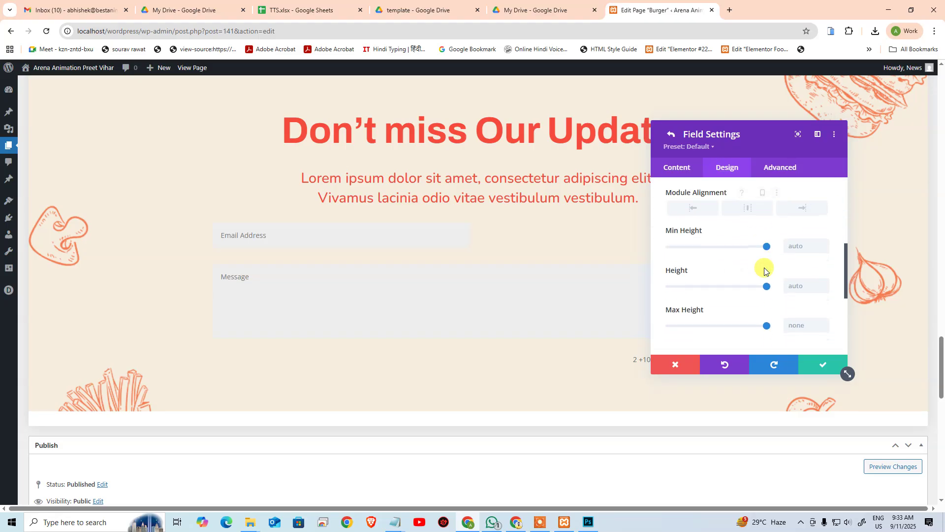
{"action": "scroll", "coordinate": [765, 267], "scroll_direction": "up", "scroll_amount": 3}
{"action": "scroll", "coordinate": [764, 268], "scroll_direction": "up", "scroll_amount": 2}
{"action": "left_click", "coordinate": [681, 170]}
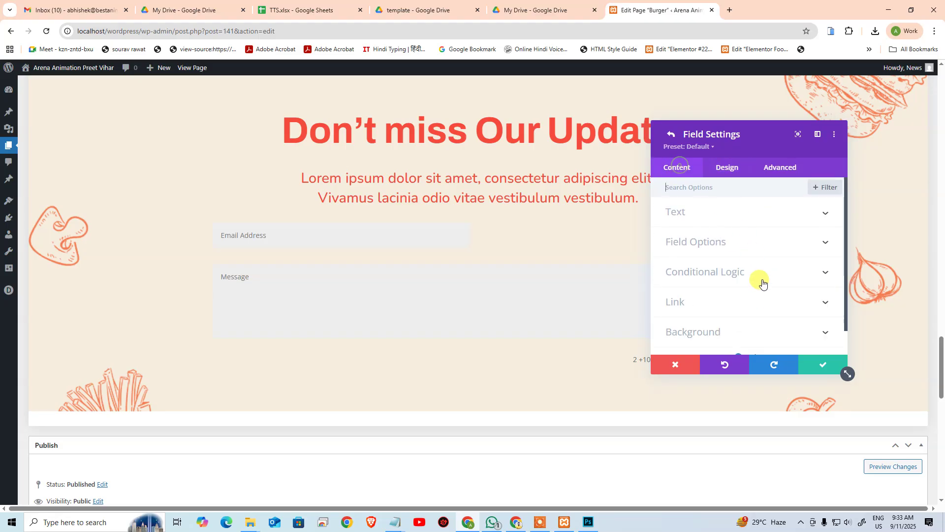
{"action": "left_click", "coordinate": [808, 364]}
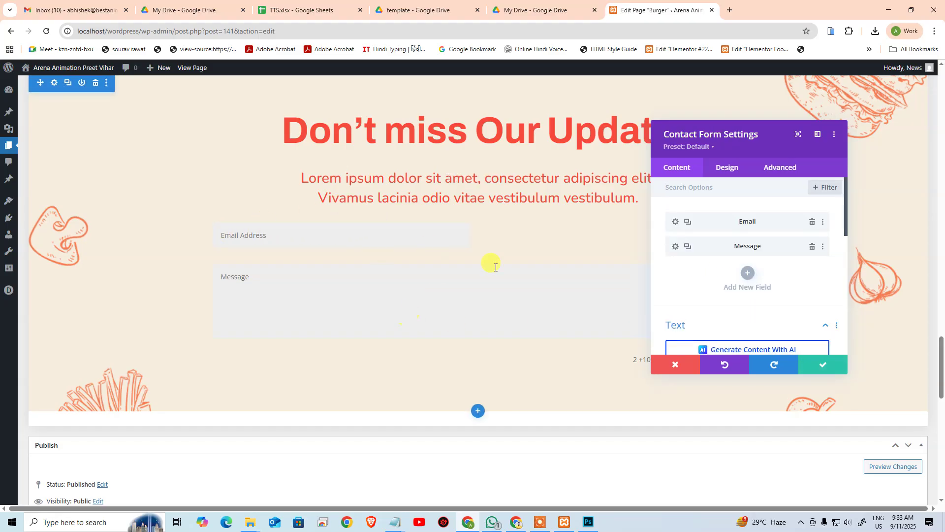
{"action": "left_click", "coordinate": [551, 124]}
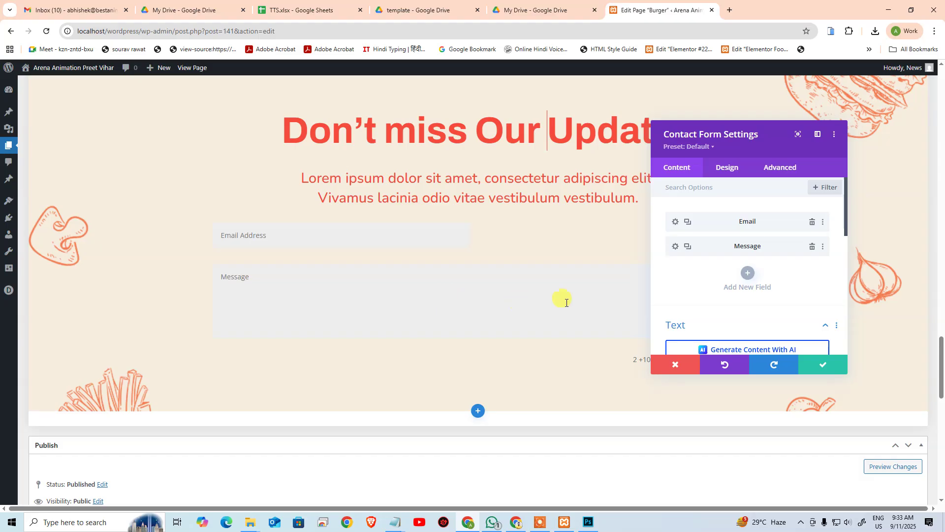
{"action": "left_click", "coordinate": [820, 365]}
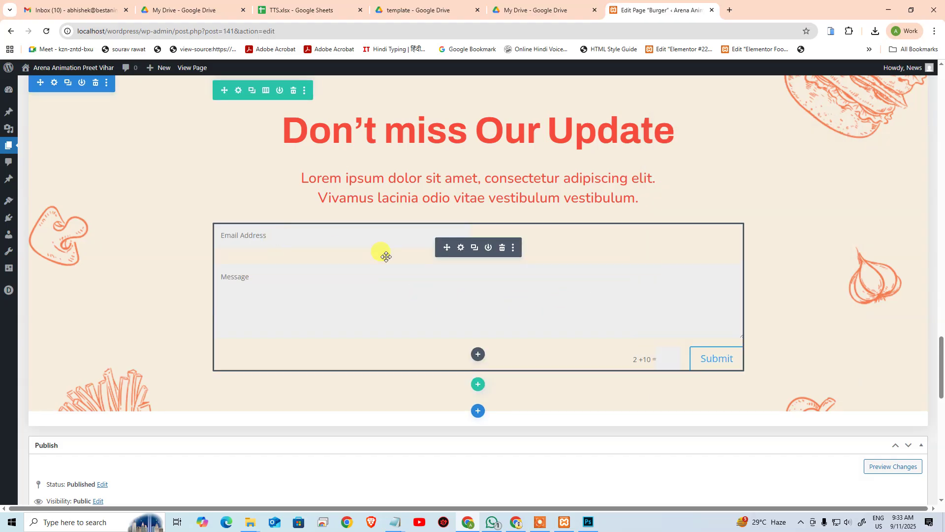
Step: Browse the contact form's Design tab field options against the Photoshop design, ending on Content
{"action": "left_click", "coordinate": [461, 248]}
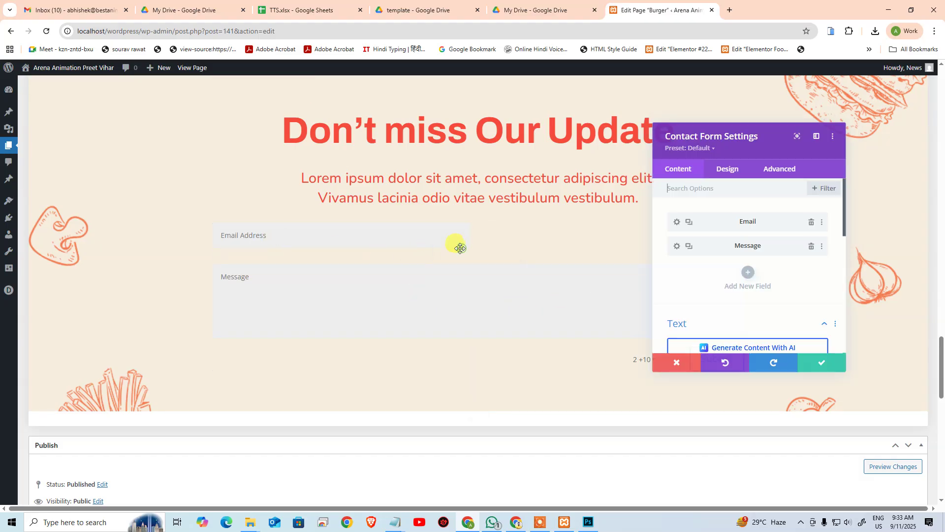
{"action": "left_click", "coordinate": [196, 226]}
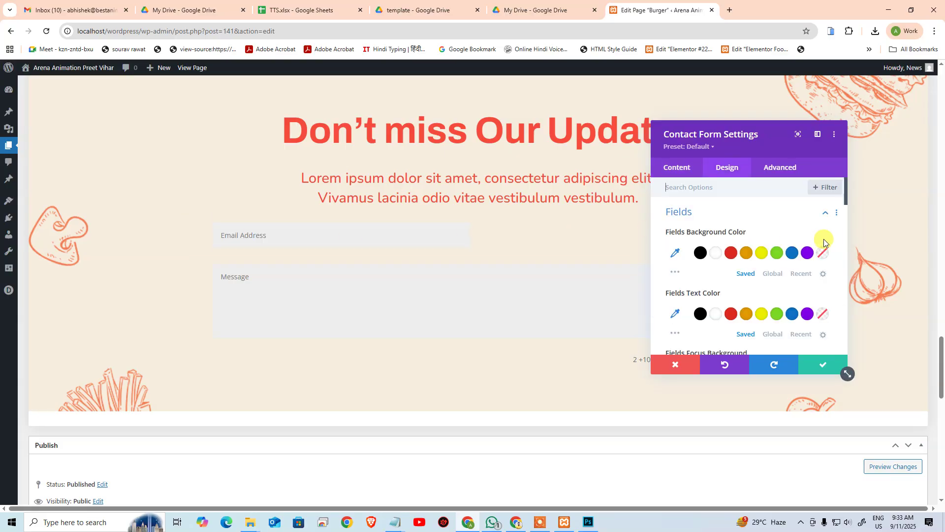
{"action": "scroll", "coordinate": [820, 241], "scroll_direction": "down", "scroll_amount": 2}
{"action": "scroll", "coordinate": [813, 236], "scroll_direction": "down", "scroll_amount": 3}
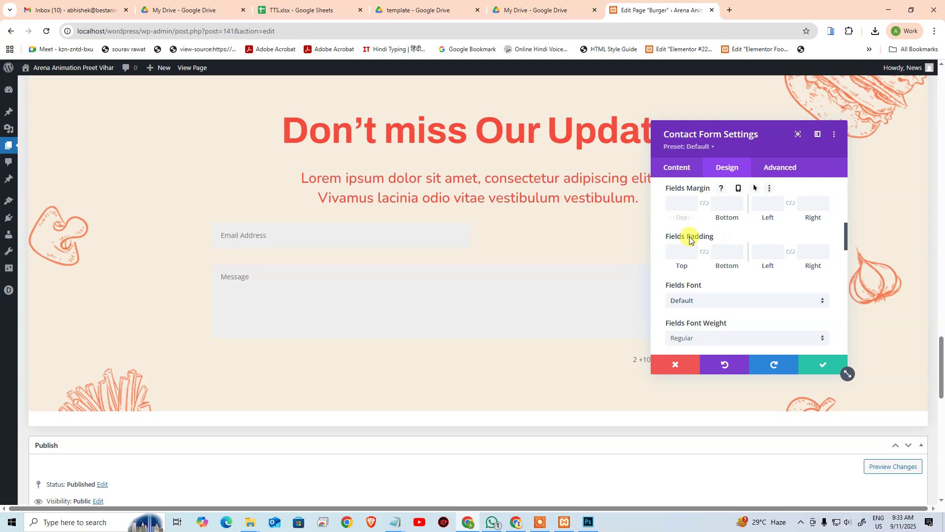
{"action": "scroll", "coordinate": [719, 271], "scroll_direction": "down", "scroll_amount": 3}
{"action": "scroll", "coordinate": [723, 270], "scroll_direction": "down", "scroll_amount": 1}
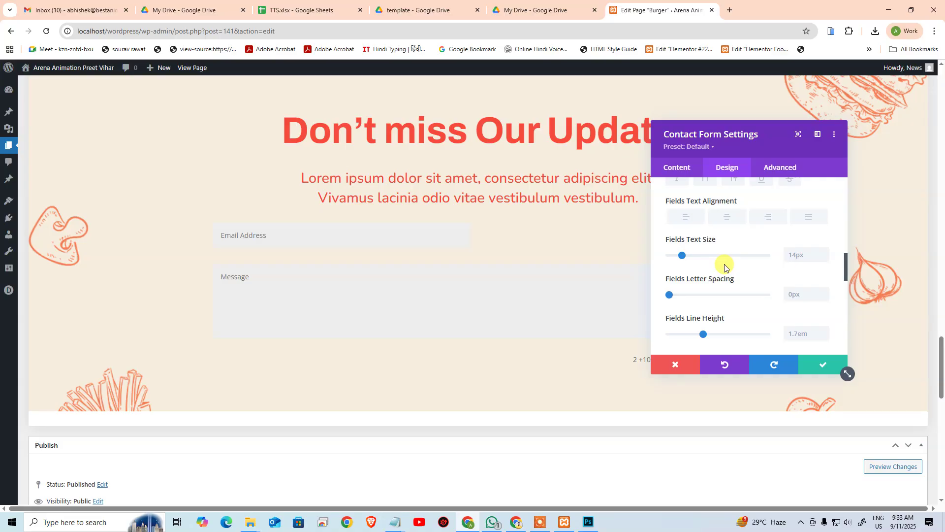
{"action": "scroll", "coordinate": [724, 267], "scroll_direction": "down", "scroll_amount": 4}
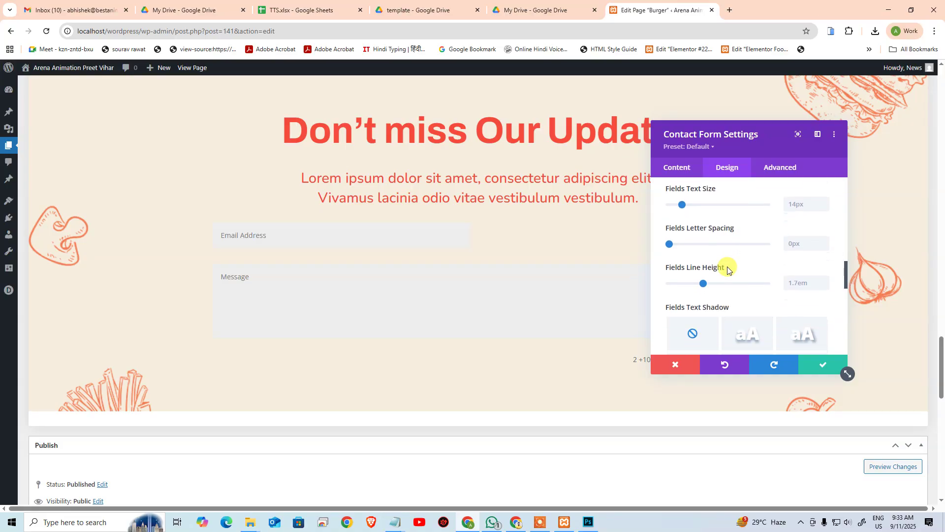
{"action": "scroll", "coordinate": [727, 271], "scroll_direction": "down", "scroll_amount": 1}
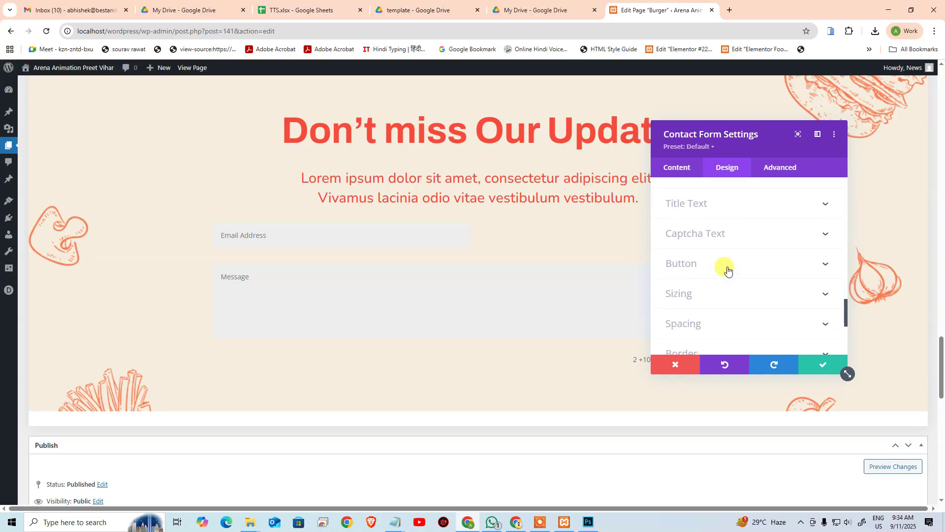
{"action": "scroll", "coordinate": [727, 270], "scroll_direction": "up", "scroll_amount": 8}
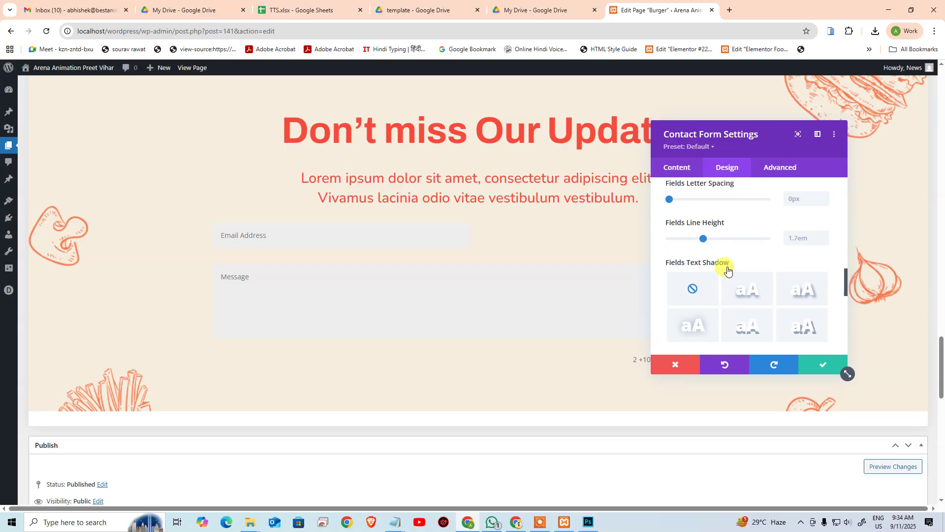
{"action": "scroll", "coordinate": [728, 270], "scroll_direction": "up", "scroll_amount": 5}
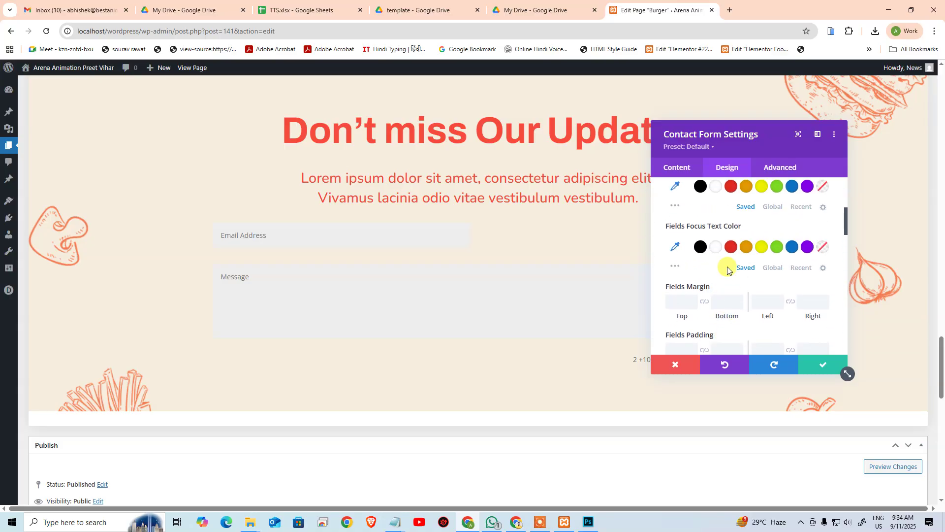
{"action": "scroll", "coordinate": [728, 270], "scroll_direction": "up", "scroll_amount": 2}
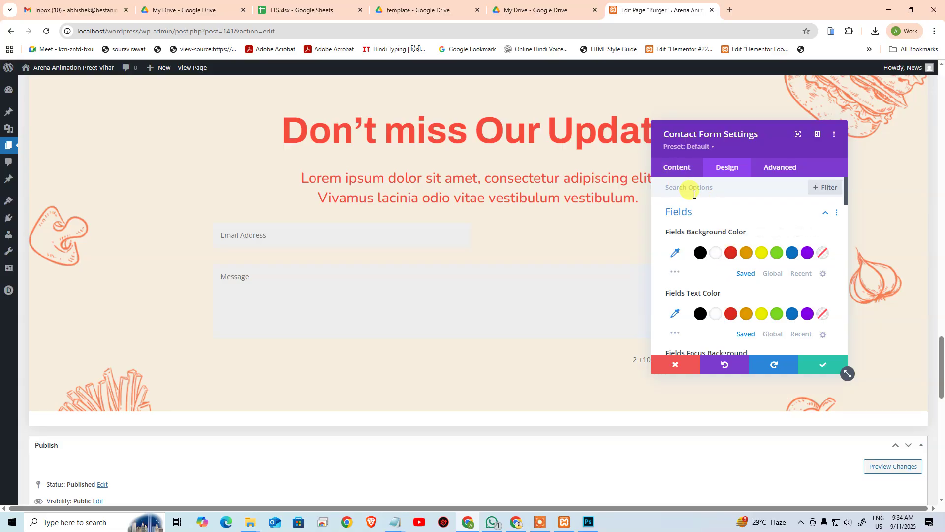
{"action": "left_click", "coordinate": [588, 522]}
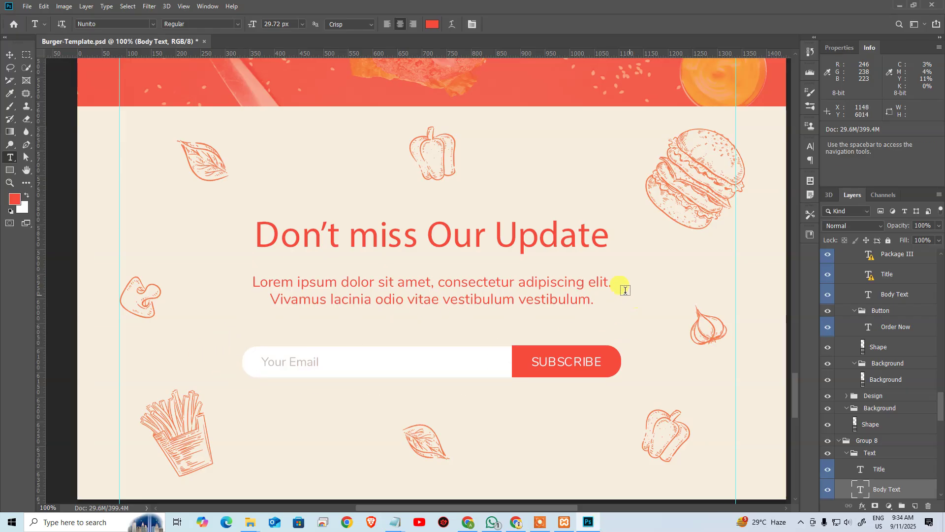
{"action": "key", "text": "alt+Tab"}
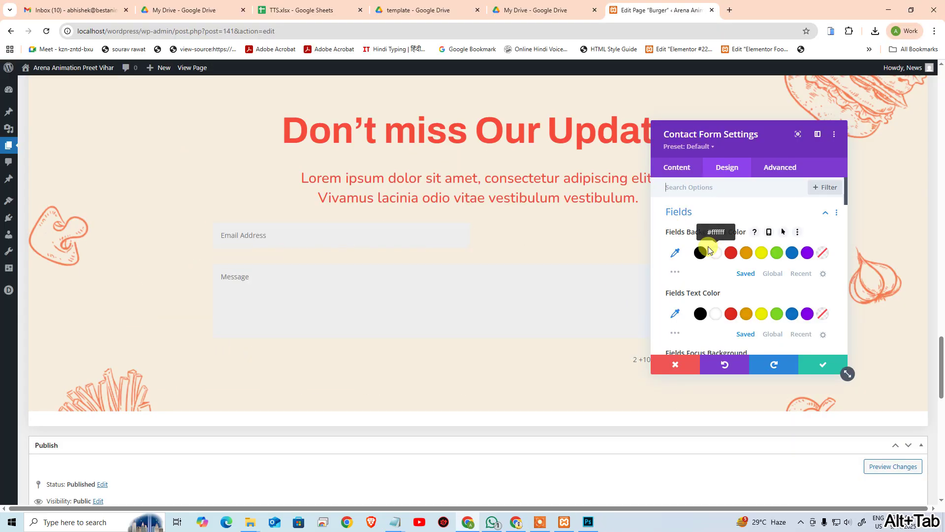
{"action": "scroll", "coordinate": [710, 251], "scroll_direction": "down", "scroll_amount": 4}
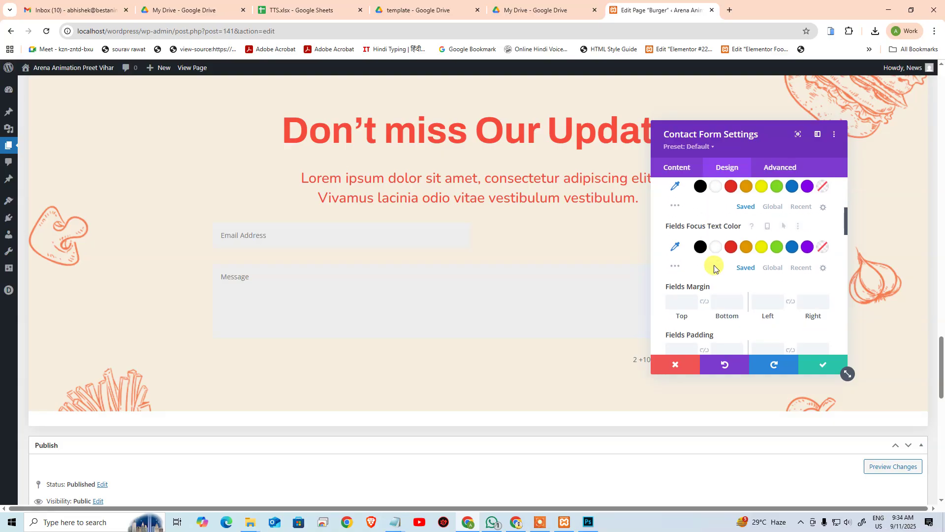
{"action": "scroll", "coordinate": [715, 268], "scroll_direction": "down", "scroll_amount": 1}
{"action": "scroll", "coordinate": [713, 265], "scroll_direction": "down", "scroll_amount": 1}
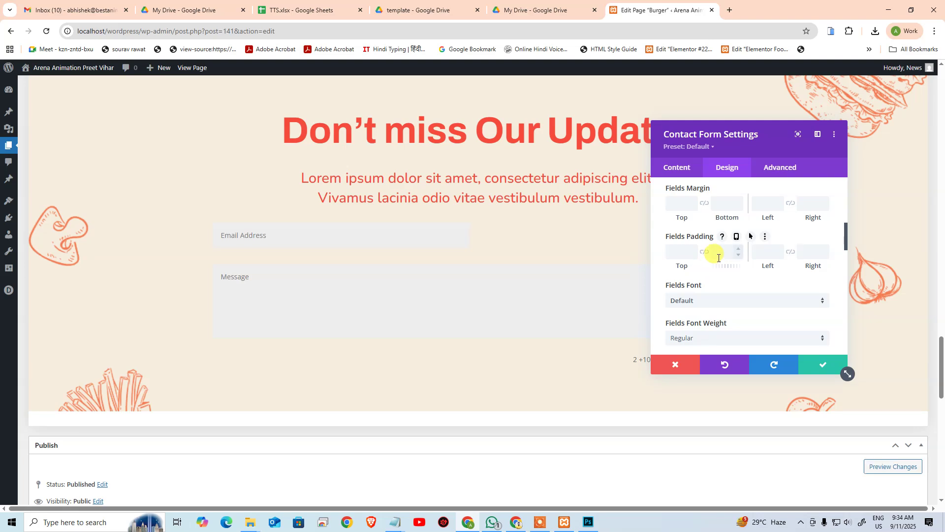
{"action": "left_click", "coordinate": [684, 167]}
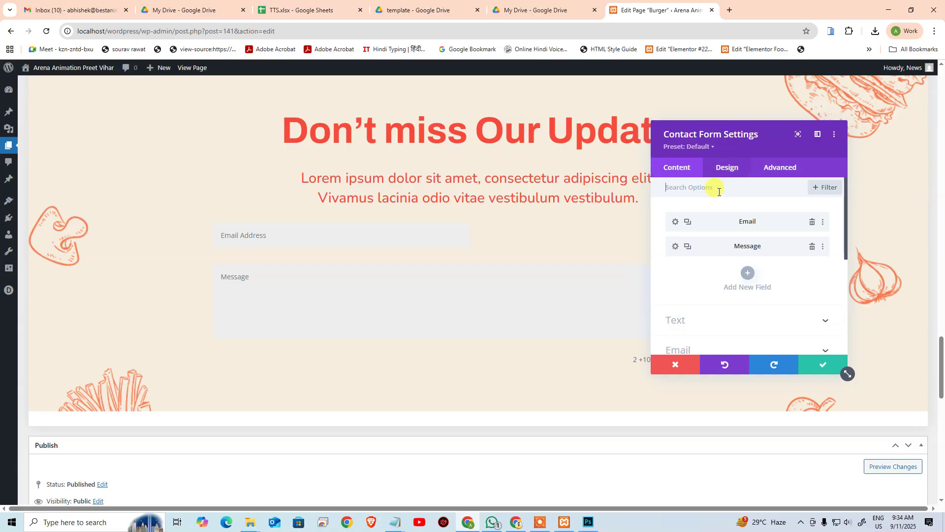
Step: Confirm the Email Address field's type stays Email Field
{"action": "left_click", "coordinate": [676, 222]}
{"action": "scroll", "coordinate": [709, 276], "scroll_direction": "down", "scroll_amount": 3}
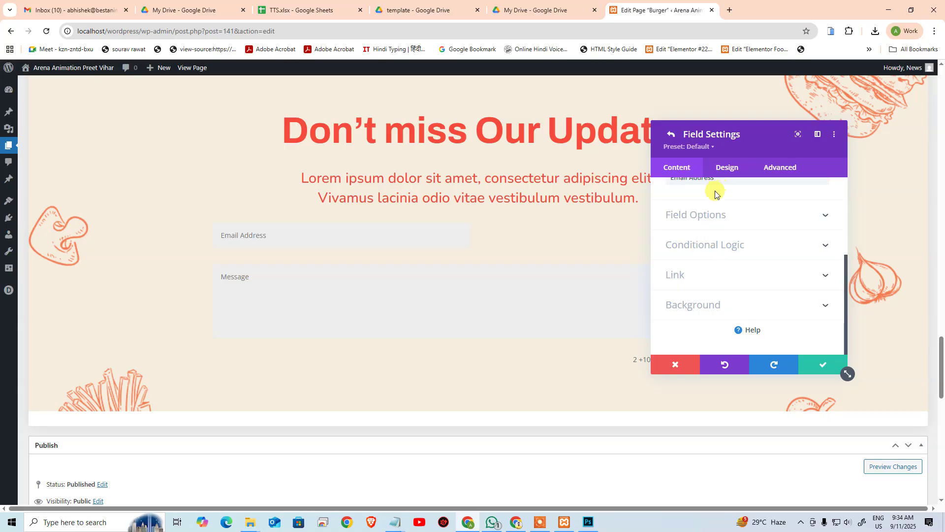
{"action": "left_click", "coordinate": [696, 243]}
{"action": "left_click", "coordinate": [697, 204]}
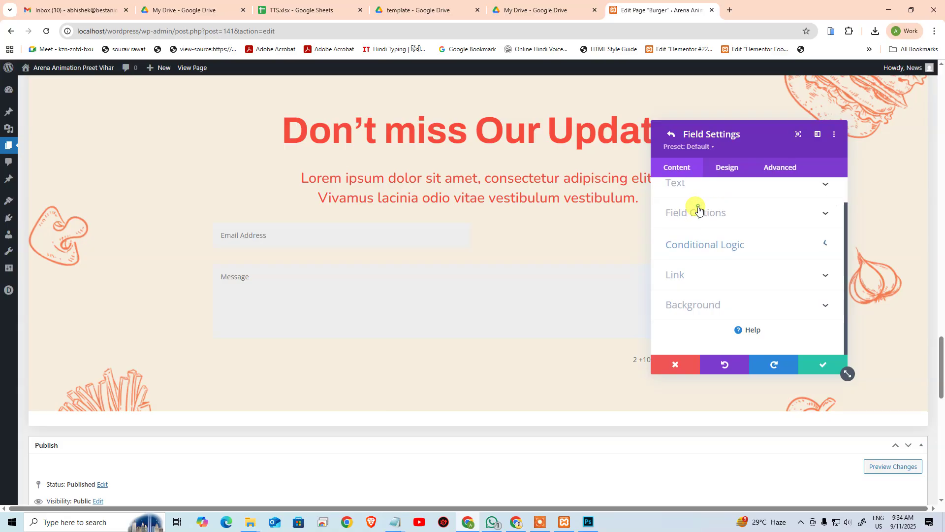
{"action": "left_click", "coordinate": [693, 239]}
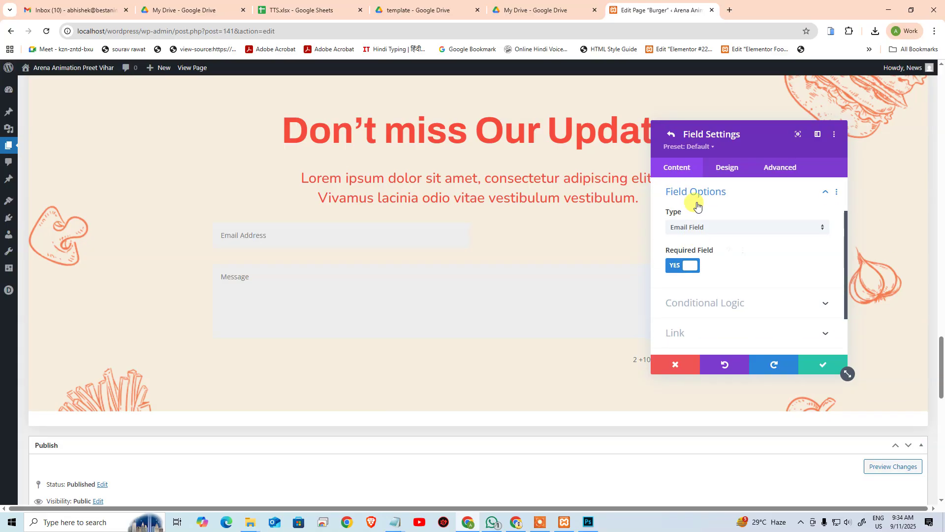
{"action": "left_click", "coordinate": [688, 228]}
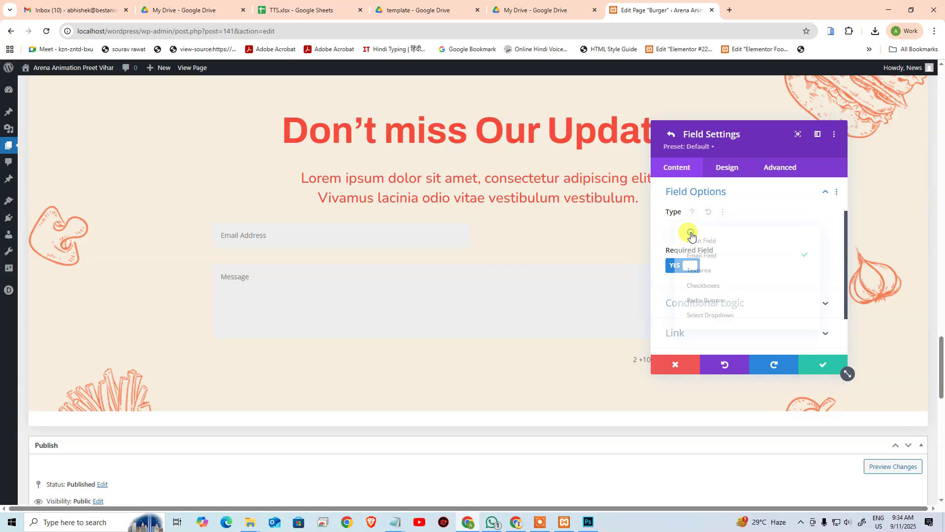
{"action": "left_click", "coordinate": [800, 217]}
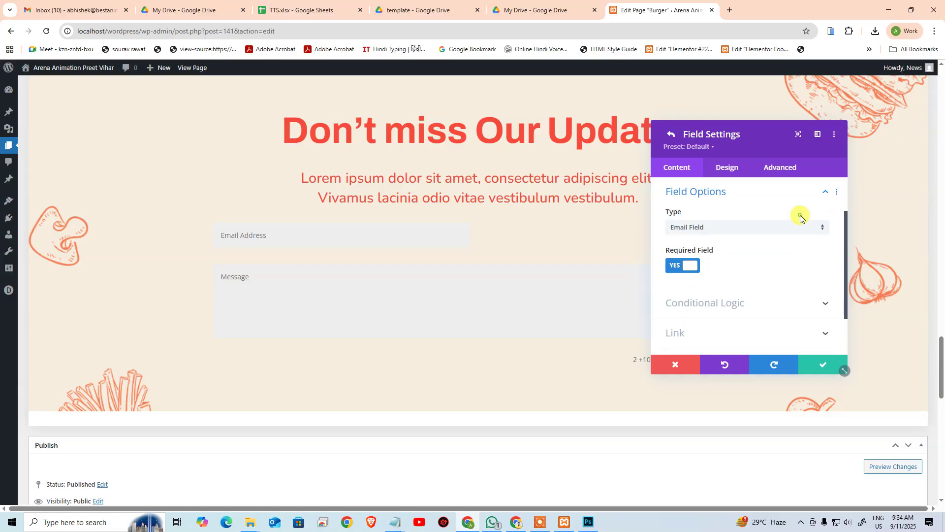
{"action": "scroll", "coordinate": [712, 244], "scroll_direction": "up", "scroll_amount": 1}
{"action": "left_click", "coordinate": [710, 241]}
Step: Give the Email field a white background, matching the Photoshop design
{"action": "left_click", "coordinate": [372, 233]}
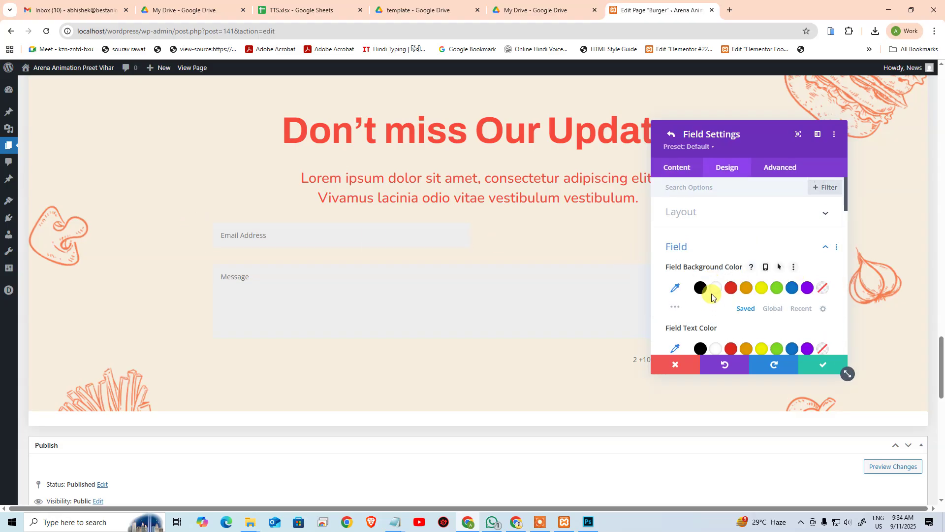
{"action": "key", "text": "alt+Tab"}
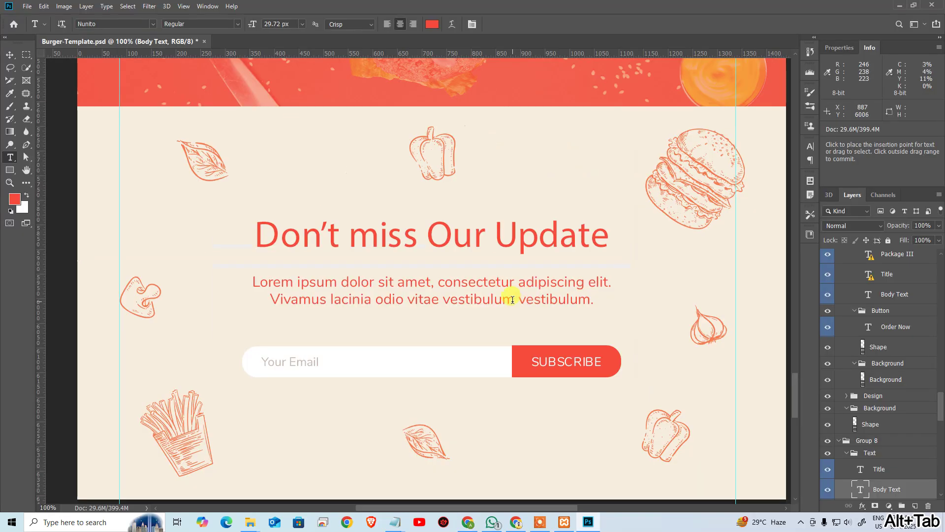
{"action": "key", "text": "alt+Tab"}
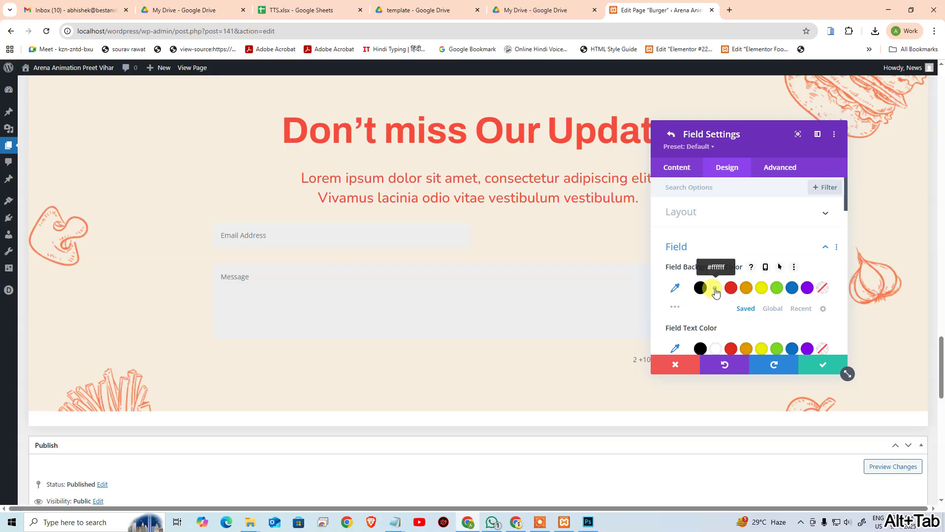
{"action": "left_click", "coordinate": [715, 288]}
{"action": "key", "text": "alt+Tab"}
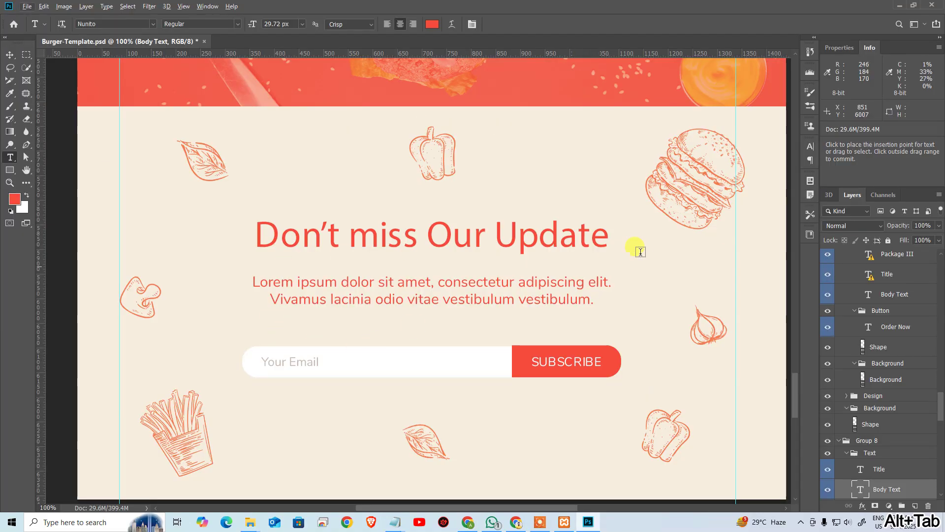
{"action": "key", "text": "alt+Tab"}
{"action": "scroll", "coordinate": [714, 286], "scroll_direction": "down", "scroll_amount": 1}
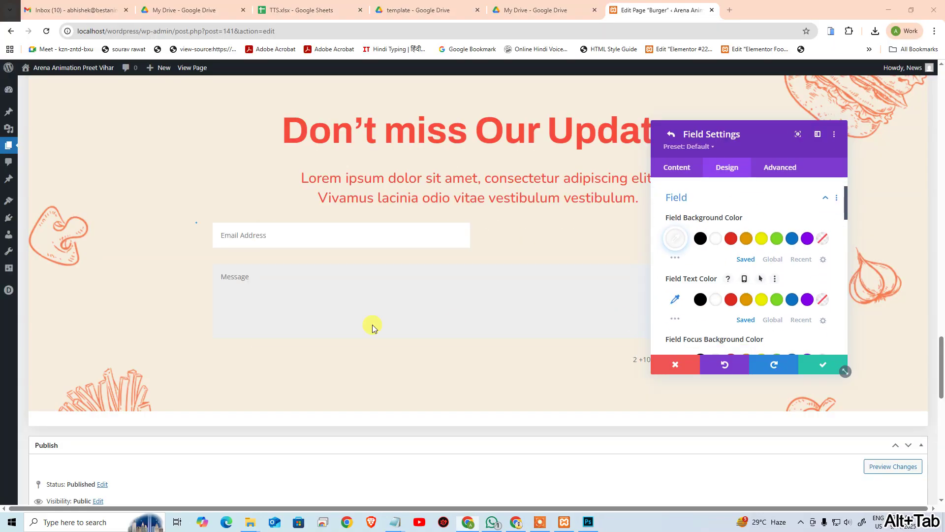
Step: Set the field text colour to brown #835e3f copied from Photoshop
{"action": "key", "text": "alt+Tab"}
{"action": "left_click", "coordinate": [287, 363]}
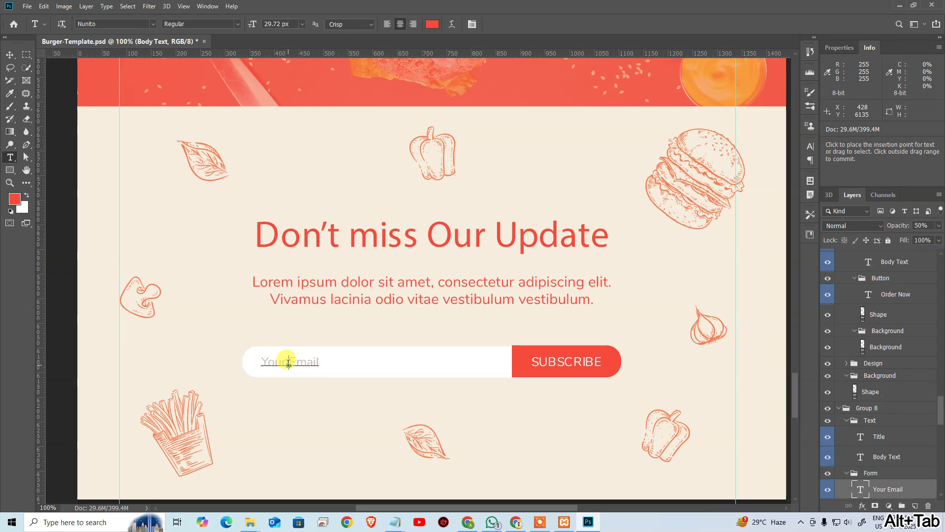
{"action": "left_click", "coordinate": [433, 24]}
{"action": "key", "text": "ctrl+c"}
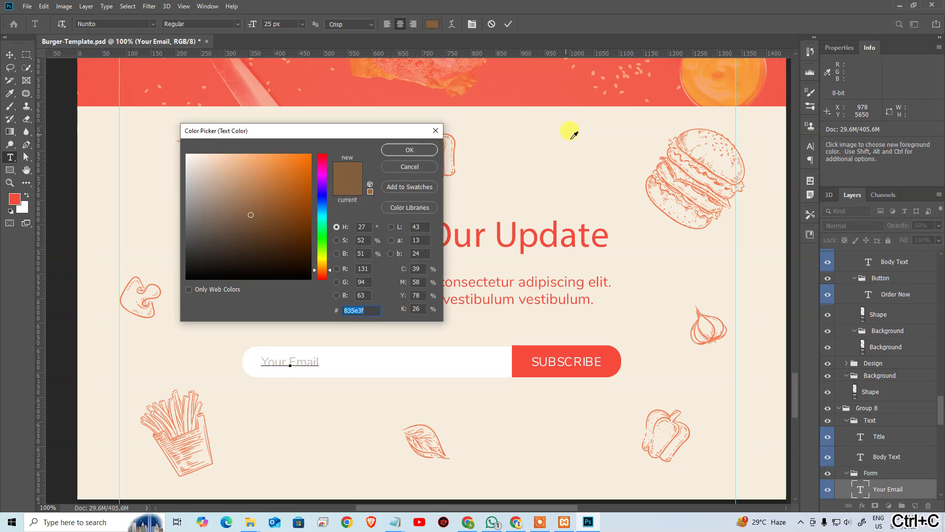
{"action": "key", "text": "alt+Tab"}
{"action": "left_click", "coordinate": [673, 299]}
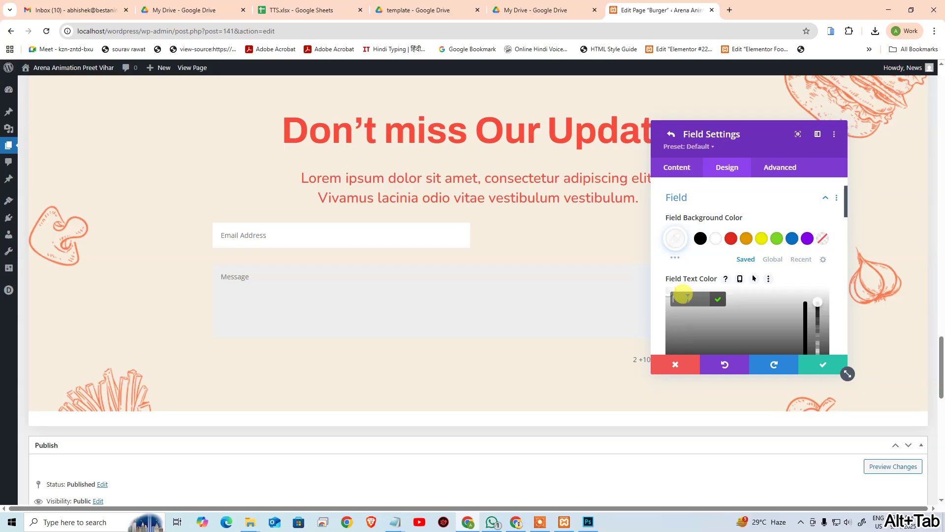
{"action": "key", "text": "ctrl+v"}
{"action": "left_click", "coordinate": [718, 299]}
{"action": "key", "text": "alt+Tab"}
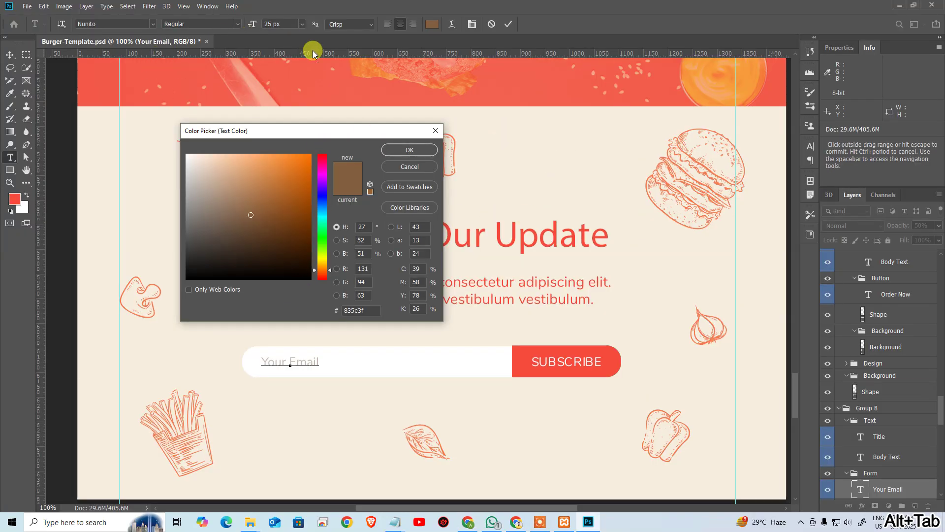
{"action": "key", "text": "alt+Tab"}
{"action": "scroll", "coordinate": [689, 295], "scroll_direction": "down", "scroll_amount": 2}
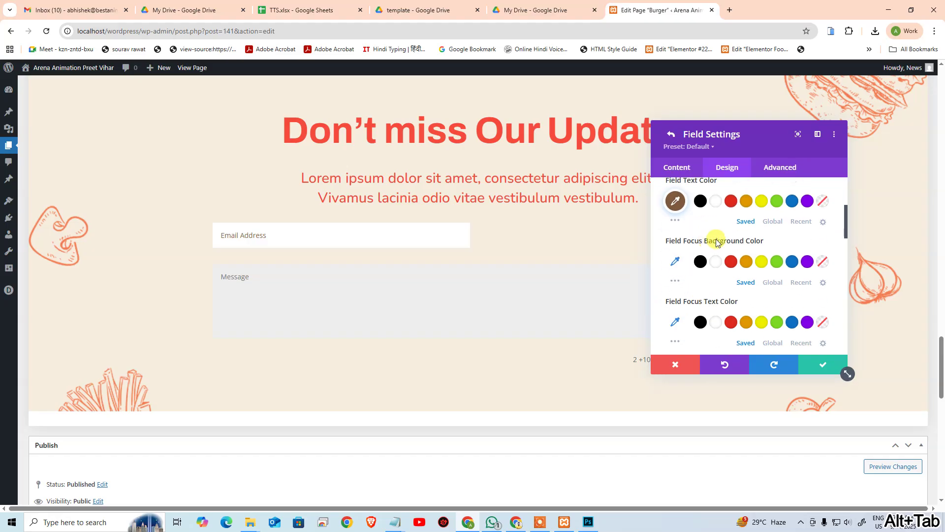
{"action": "scroll", "coordinate": [717, 241], "scroll_direction": "down", "scroll_amount": 1}
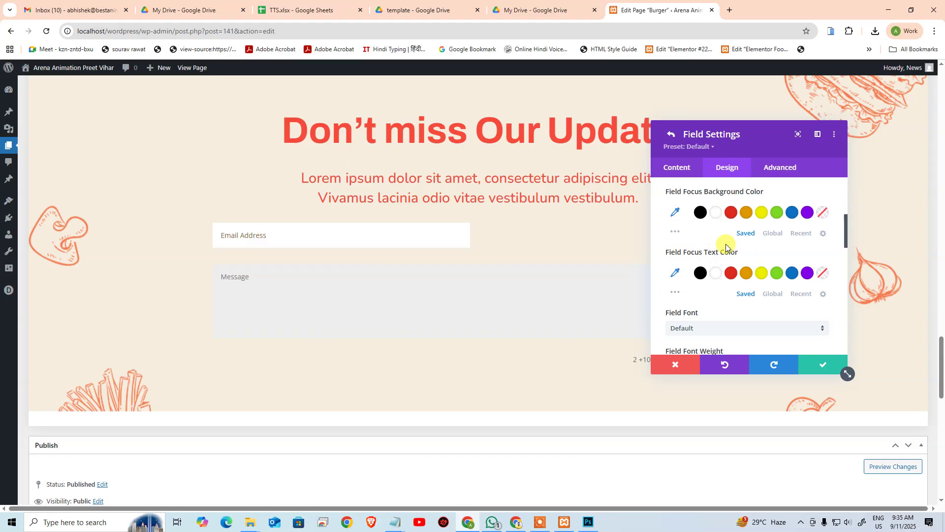
{"action": "scroll", "coordinate": [719, 247], "scroll_direction": "down", "scroll_amount": 1}
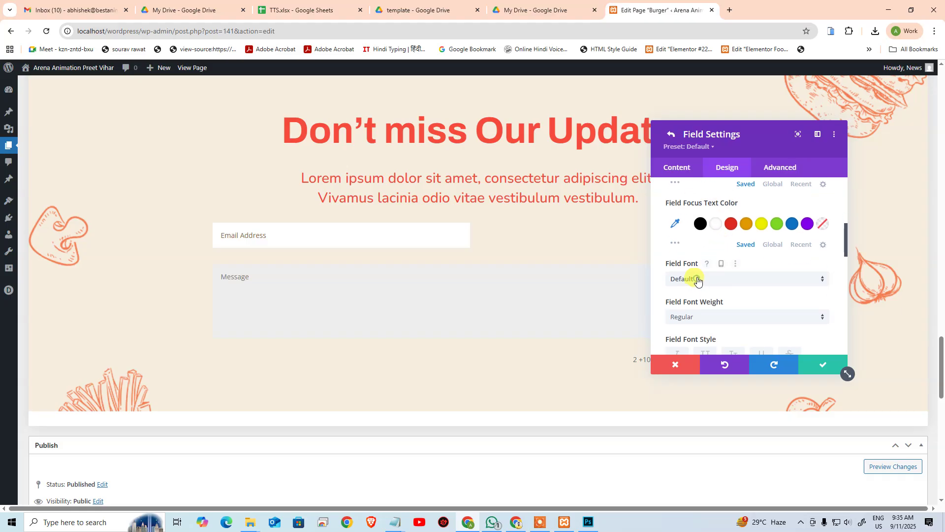
Step: Set the Email field font to Nunito, Regular weight, with 25px text size
{"action": "left_click", "coordinate": [698, 280]}
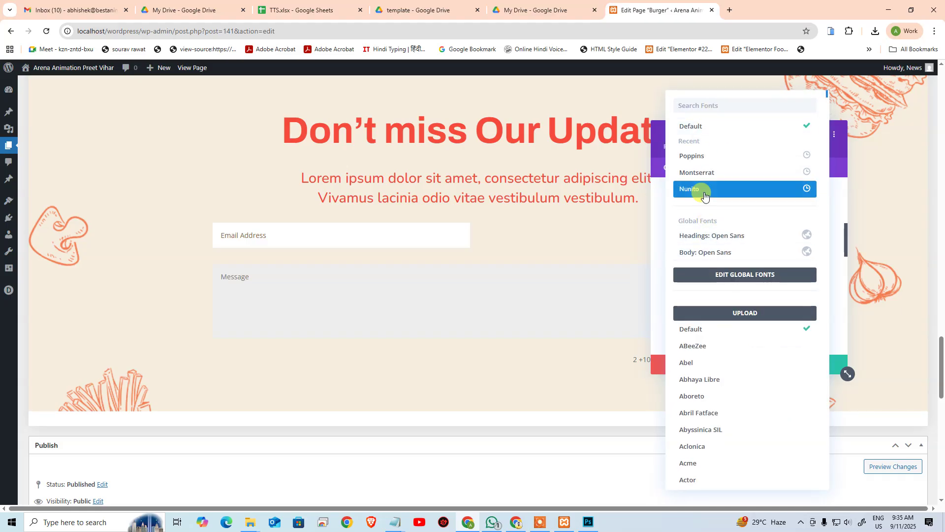
{"action": "left_click", "coordinate": [705, 195]}
{"action": "left_click", "coordinate": [707, 318]}
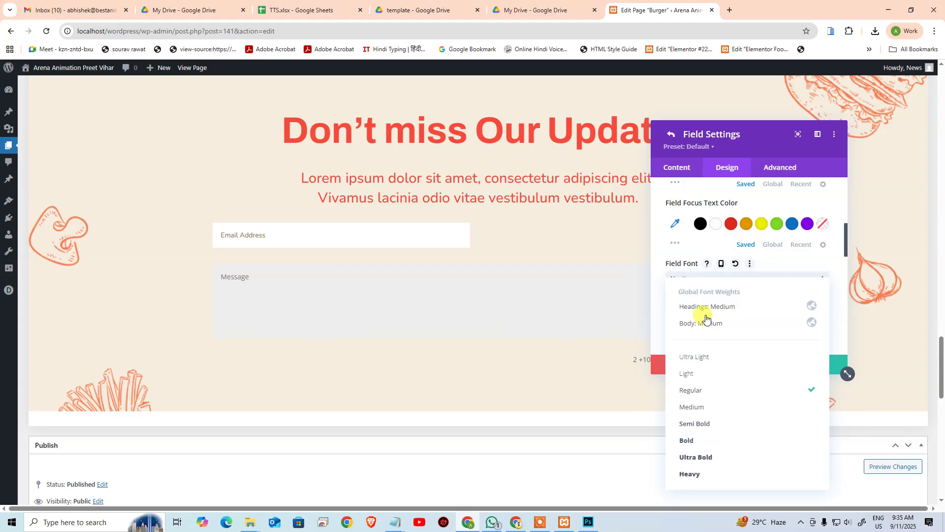
{"action": "scroll", "coordinate": [833, 296], "scroll_direction": "down", "scroll_amount": 2}
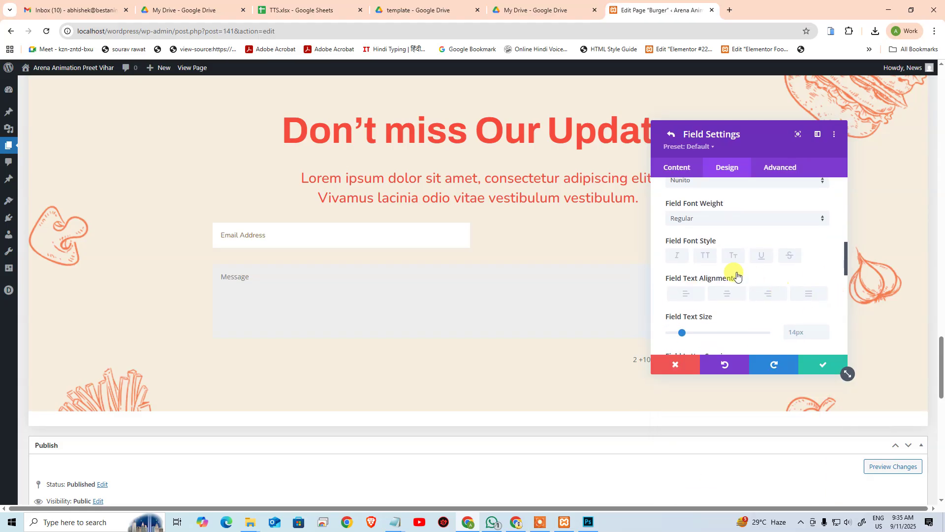
{"action": "left_click", "coordinate": [788, 331]}
{"action": "type", "text": "25"}
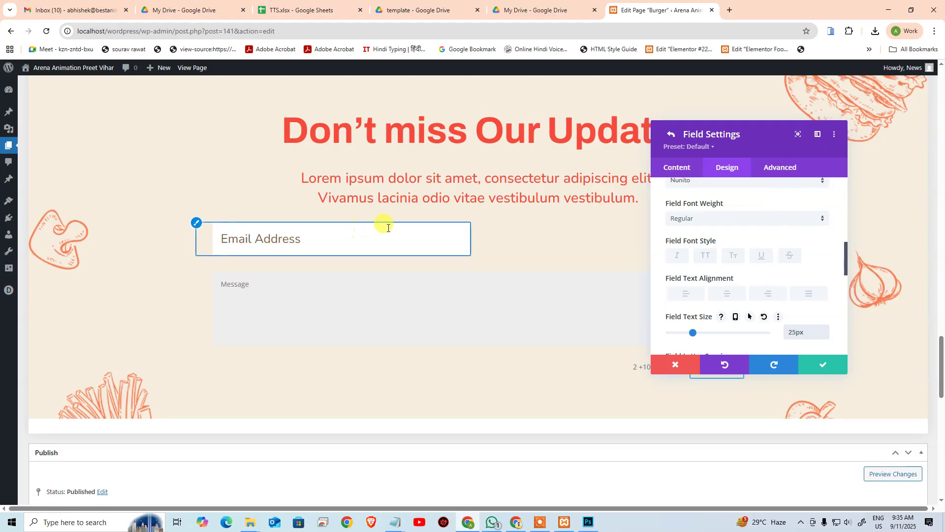
{"action": "scroll", "coordinate": [770, 317], "scroll_direction": "down", "scroll_amount": 2}
{"action": "scroll", "coordinate": [727, 278], "scroll_direction": "down", "scroll_amount": 4}
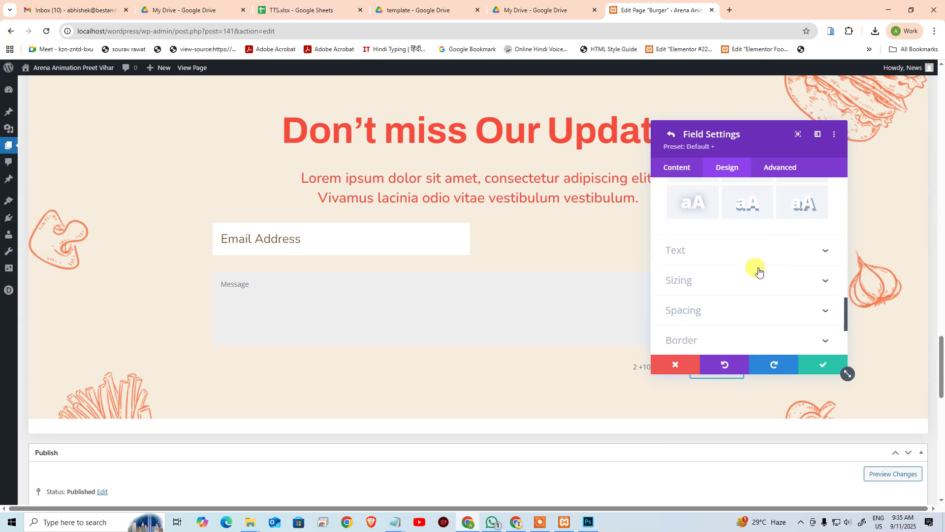
{"action": "scroll", "coordinate": [719, 264], "scroll_direction": "down", "scroll_amount": 1}
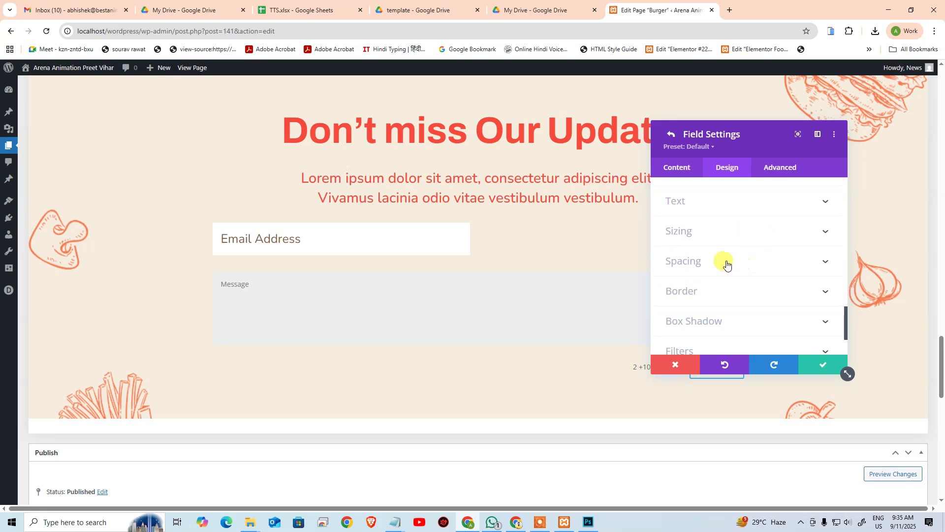
Step: Round the Email field's top-left and bottom-left corners to 50rem and save the field
{"action": "left_click", "coordinate": [712, 238]}
{"action": "scroll", "coordinate": [741, 235], "scroll_direction": "down", "scroll_amount": 1}
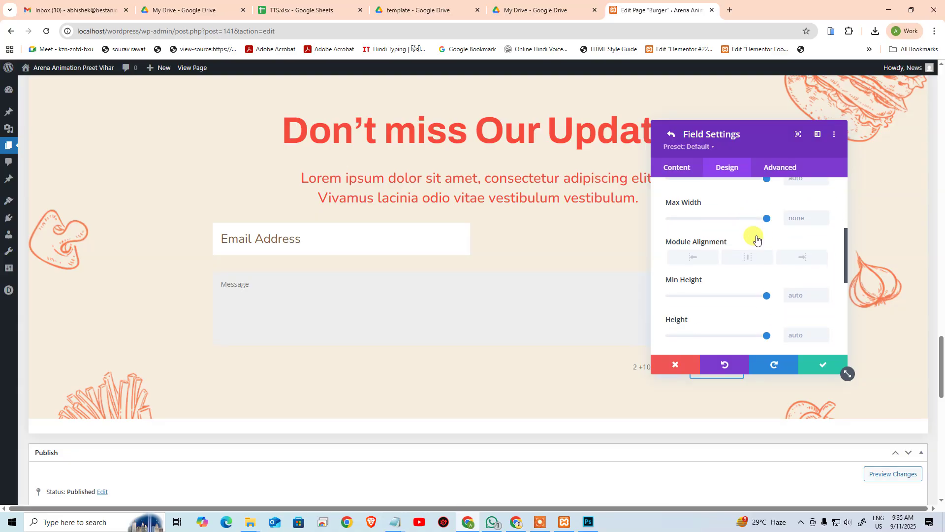
{"action": "scroll", "coordinate": [754, 237], "scroll_direction": "down", "scroll_amount": 1}
{"action": "scroll", "coordinate": [701, 258], "scroll_direction": "down", "scroll_amount": 2}
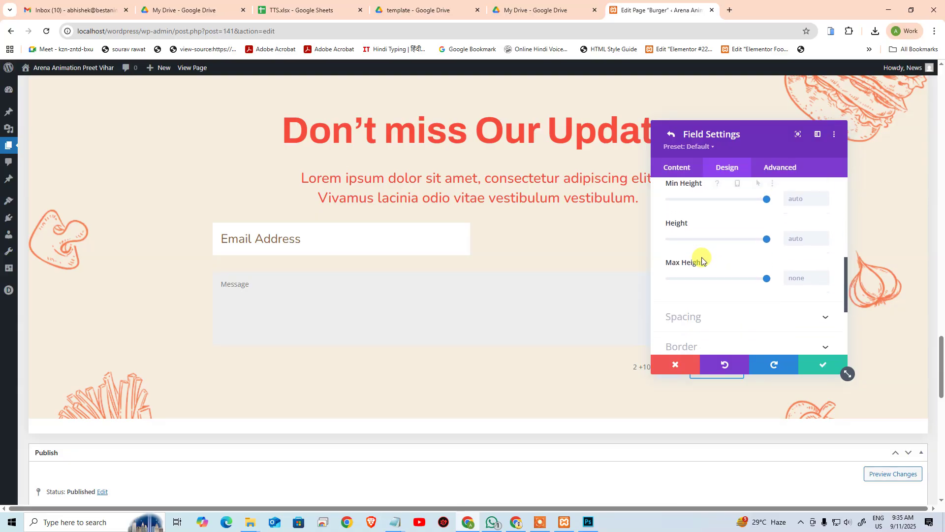
{"action": "left_click", "coordinate": [709, 292]}
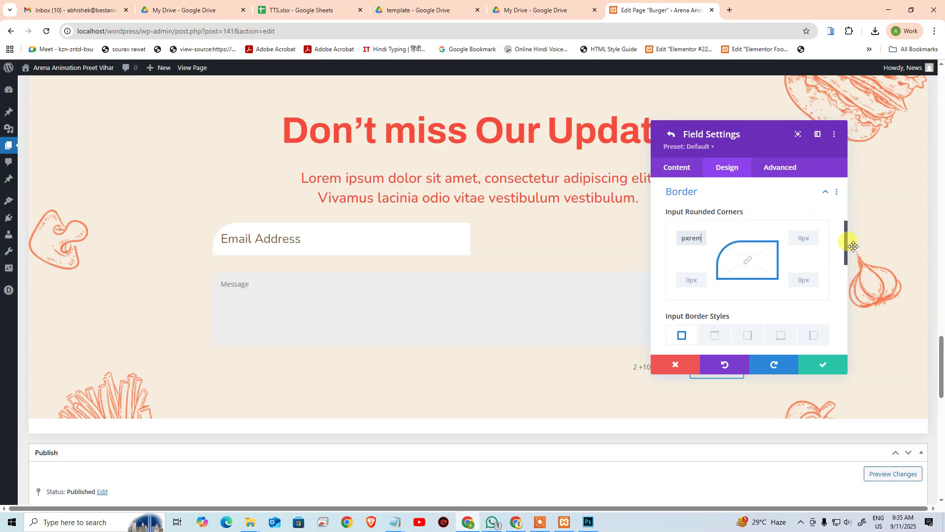
{"action": "left_click", "coordinate": [690, 281]}
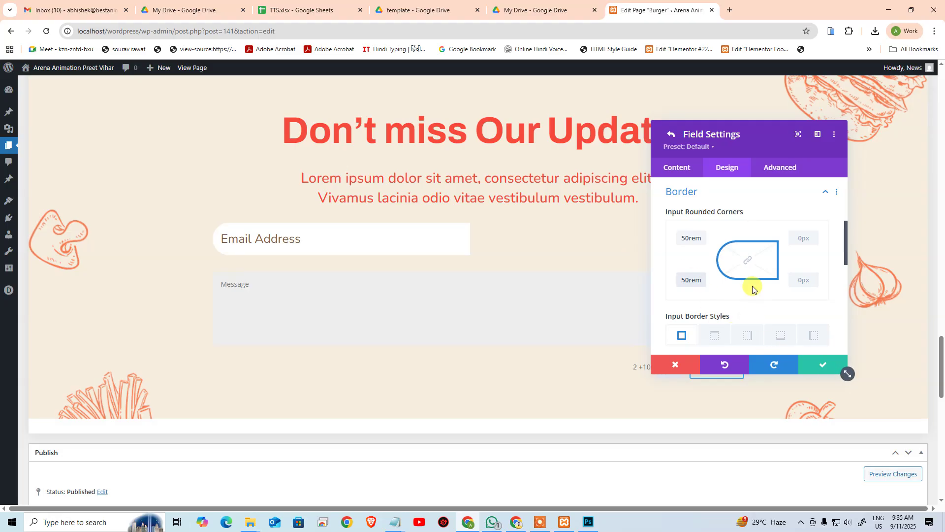
{"action": "scroll", "coordinate": [752, 289], "scroll_direction": "down", "scroll_amount": 2}
{"action": "left_click", "coordinate": [809, 363]}
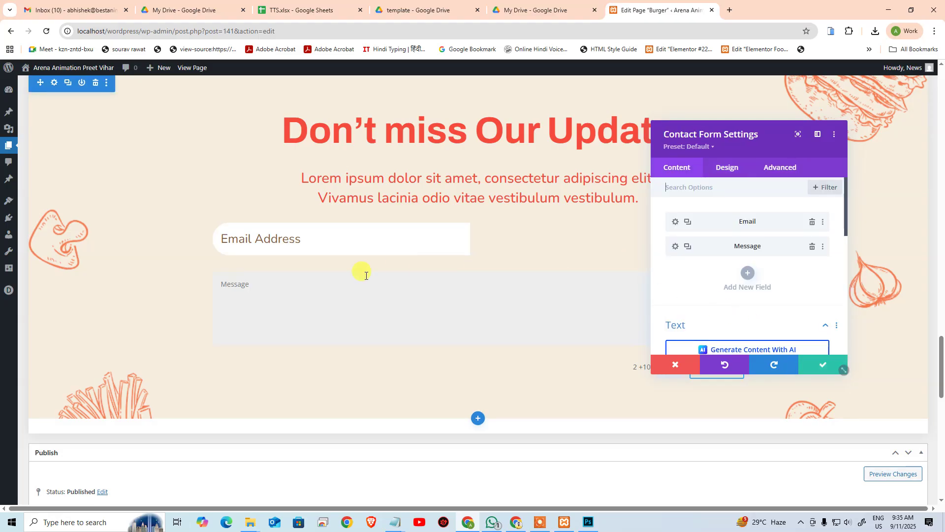
Step: Delete the Message field and save the contact form
{"action": "left_click", "coordinate": [812, 247]}
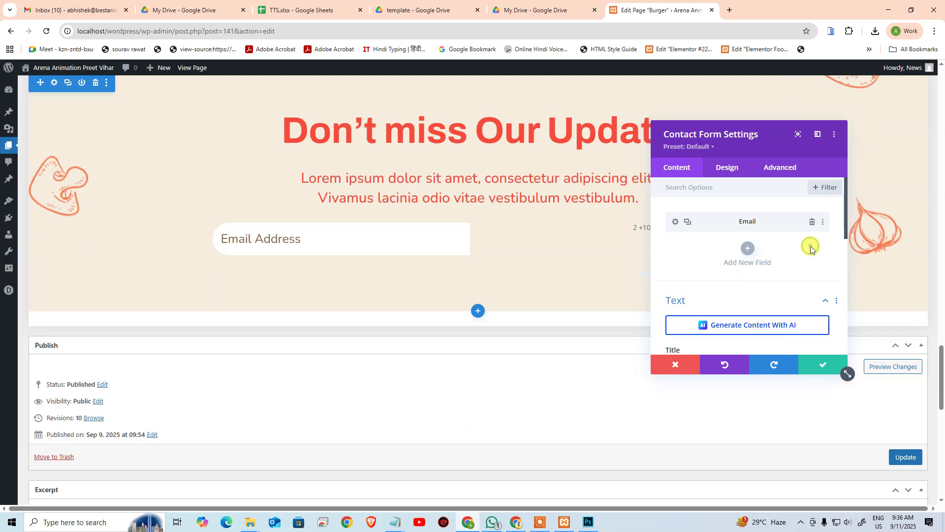
{"action": "scroll", "coordinate": [722, 250], "scroll_direction": "down", "scroll_amount": 2}
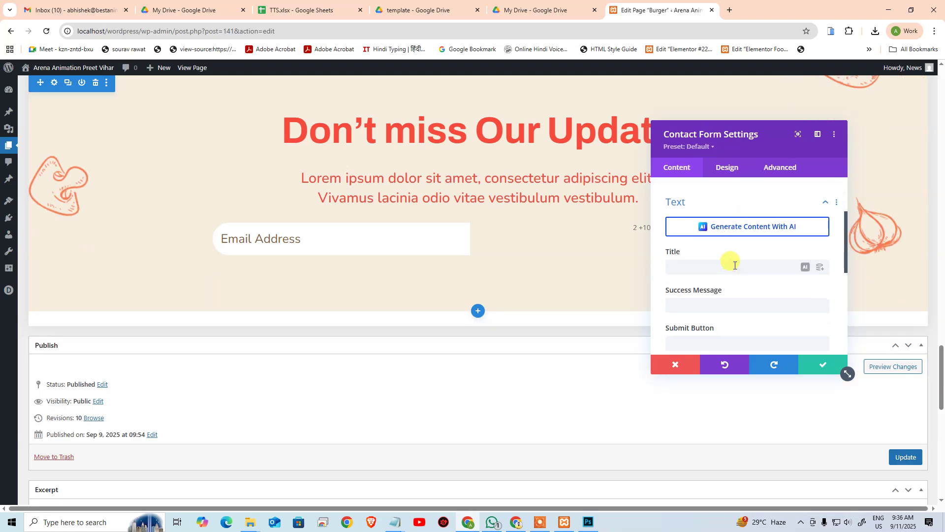
{"action": "scroll", "coordinate": [768, 246], "scroll_direction": "up", "scroll_amount": 2}
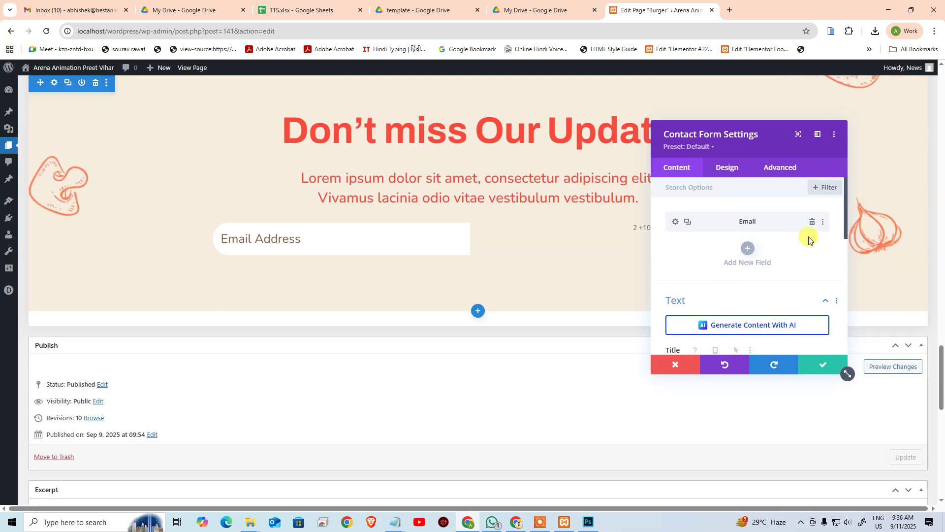
{"action": "left_click", "coordinate": [819, 373]}
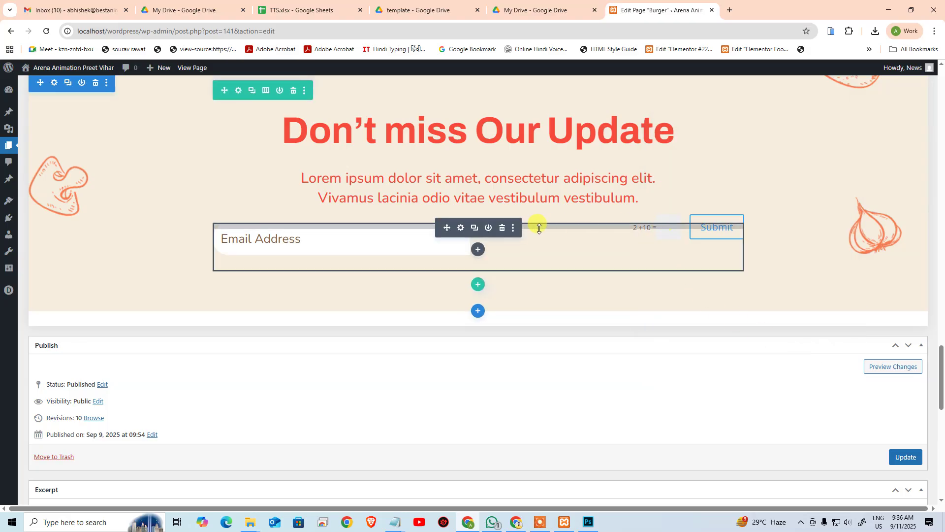
Step: Set Use Basic Captcha to NO under Spam Protection and save the form
{"action": "left_click", "coordinate": [461, 228]}
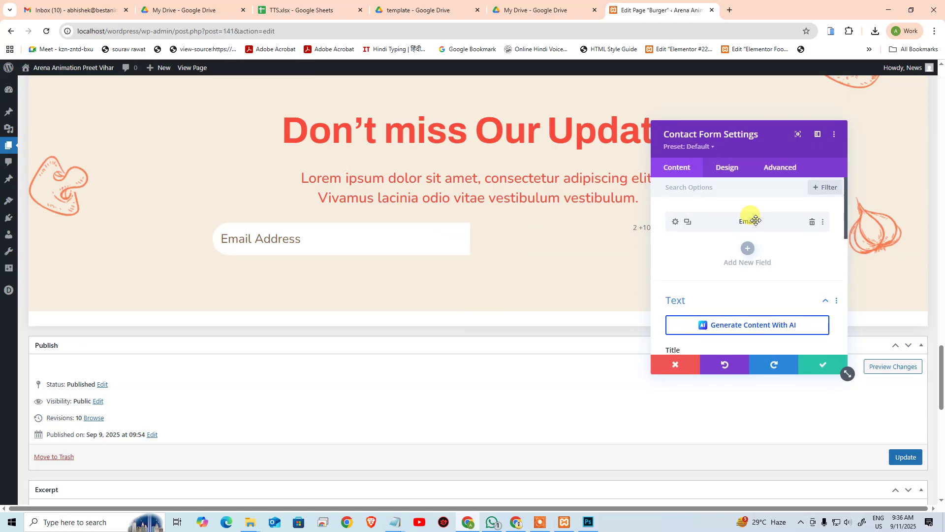
{"action": "scroll", "coordinate": [773, 268], "scroll_direction": "down", "scroll_amount": 5}
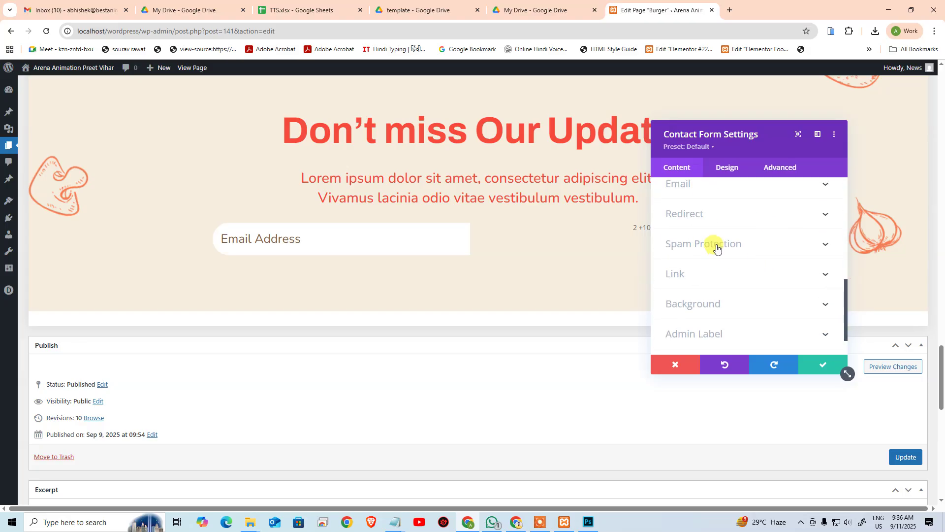
{"action": "scroll", "coordinate": [741, 265], "scroll_direction": "up", "scroll_amount": 6}
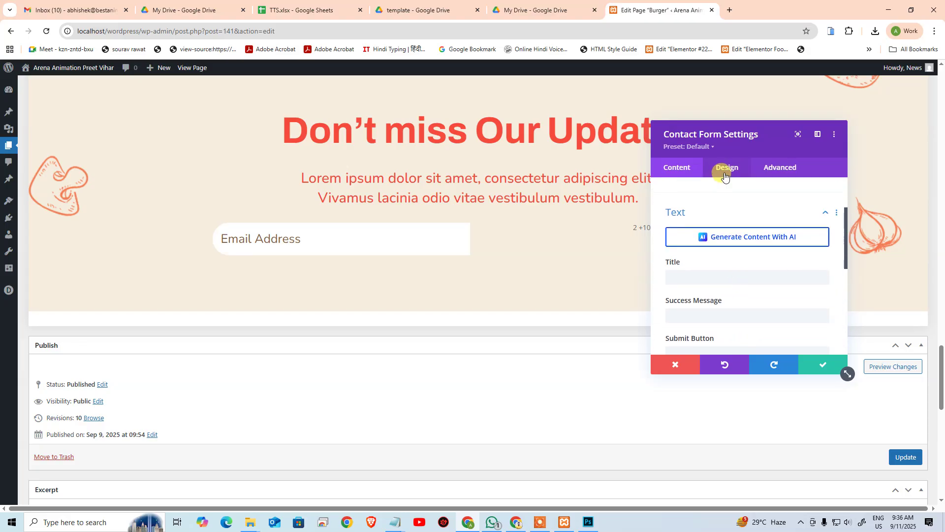
{"action": "scroll", "coordinate": [727, 231], "scroll_direction": "up", "scroll_amount": 2}
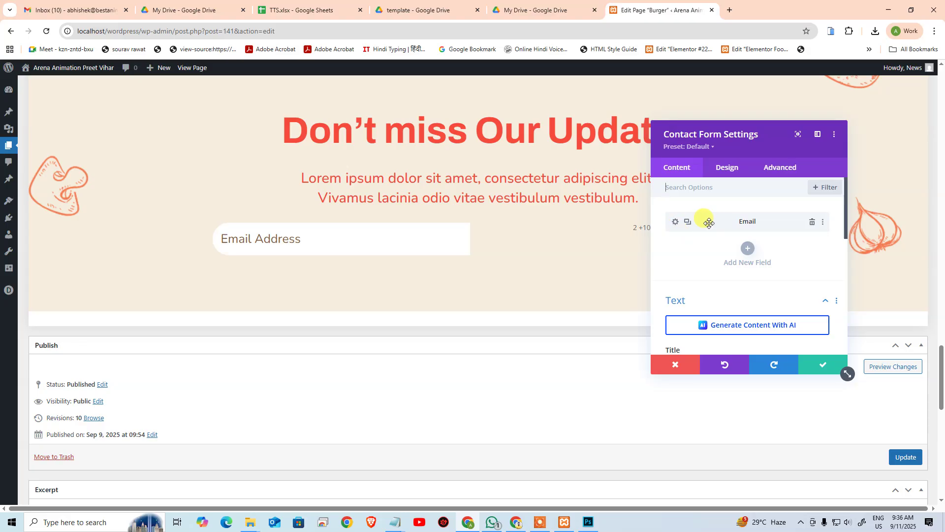
{"action": "left_click", "coordinate": [798, 142]}
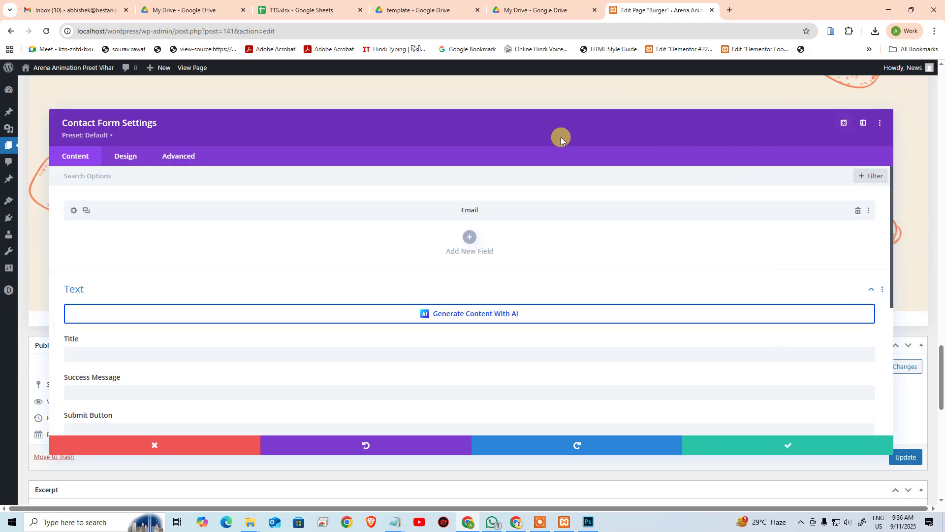
{"action": "scroll", "coordinate": [264, 319], "scroll_direction": "down", "scroll_amount": 3}
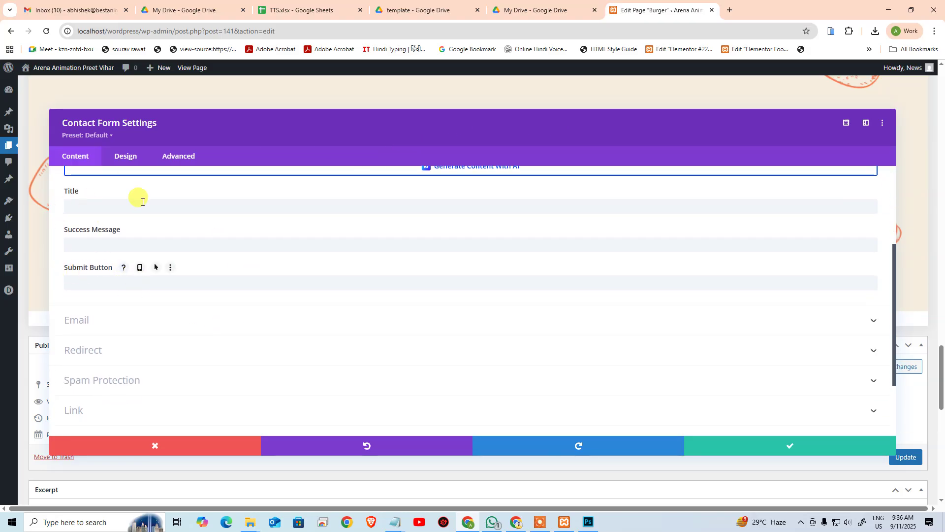
{"action": "scroll", "coordinate": [133, 344], "scroll_direction": "down", "scroll_amount": 2}
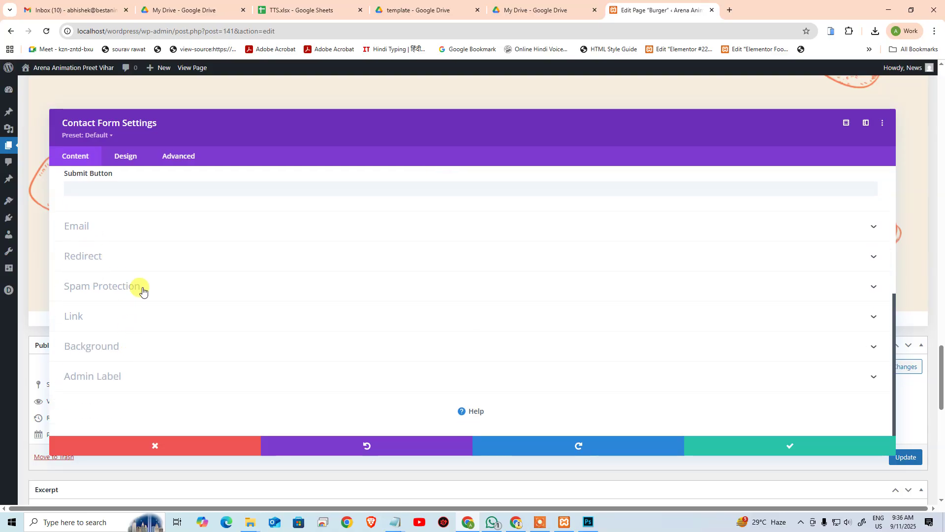
{"action": "left_click", "coordinate": [143, 291]}
{"action": "left_click", "coordinate": [76, 279]}
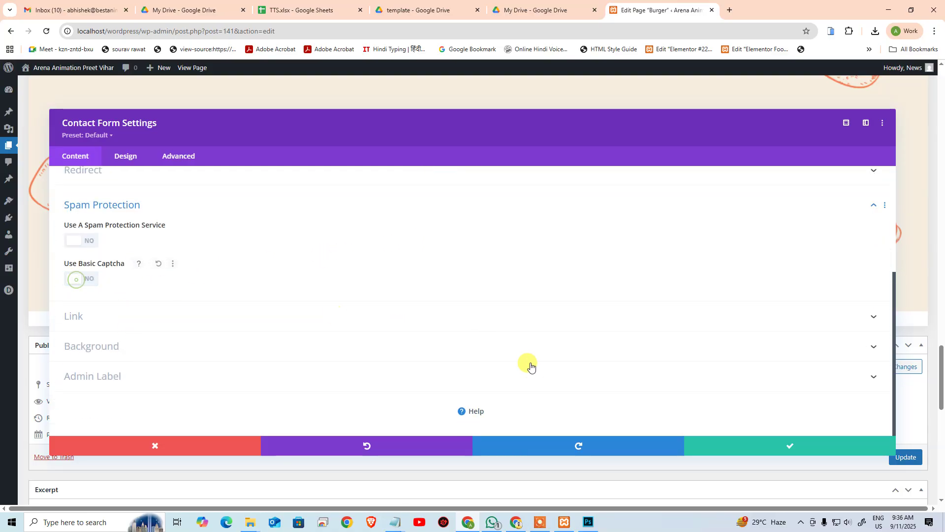
{"action": "left_click", "coordinate": [712, 440]}
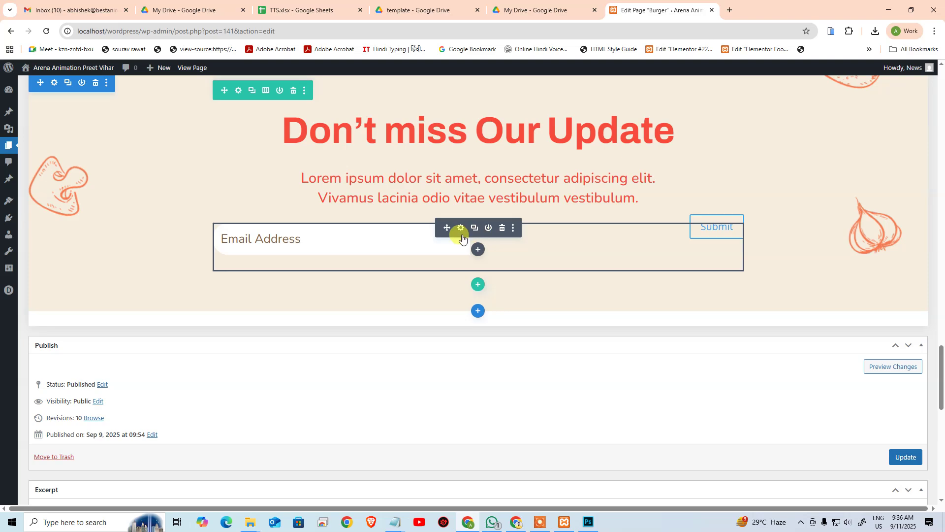
{"action": "left_click", "coordinate": [461, 229]}
Step: Turn on Use Custom Styles in the form's Design > Button settings
{"action": "scroll", "coordinate": [99, 339], "scroll_direction": "down", "scroll_amount": 5}
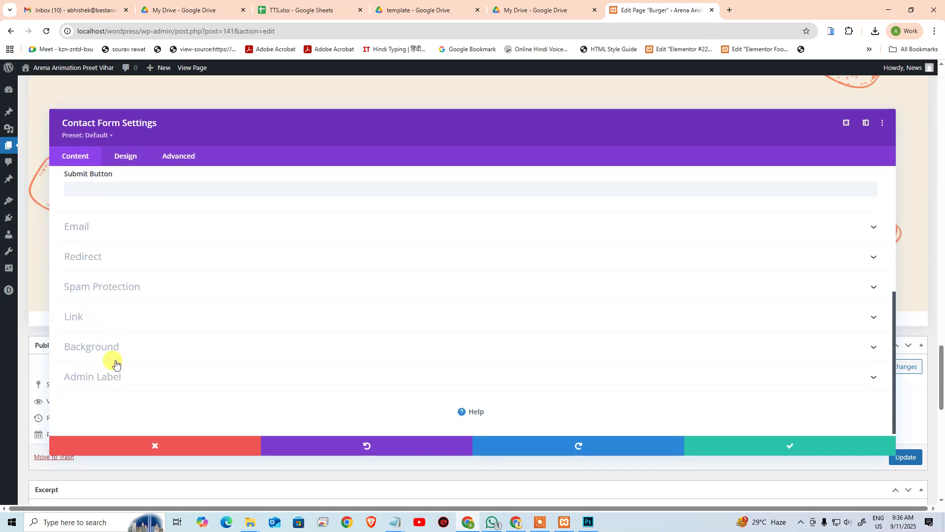
{"action": "left_click", "coordinate": [125, 156]}
{"action": "scroll", "coordinate": [120, 340], "scroll_direction": "down", "scroll_amount": 1}
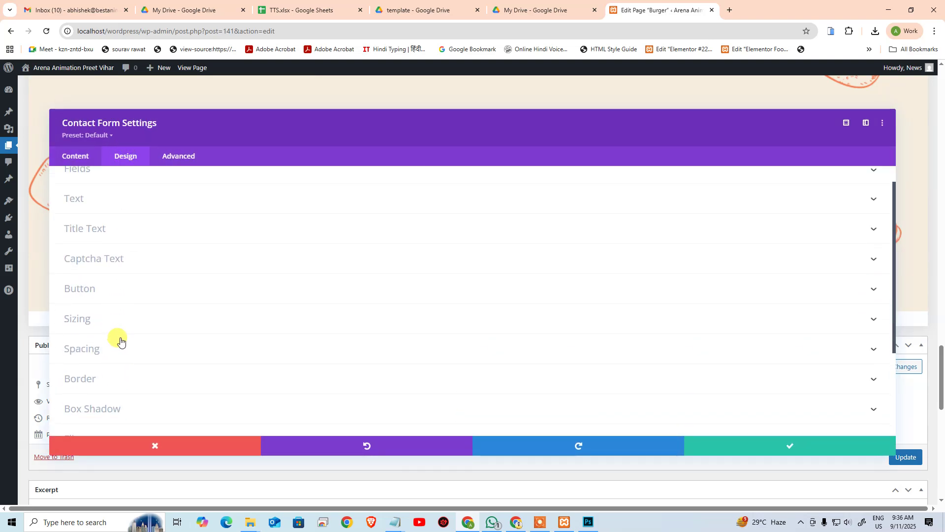
{"action": "scroll", "coordinate": [120, 340], "scroll_direction": "down", "scroll_amount": 2}
{"action": "left_click", "coordinate": [95, 231]}
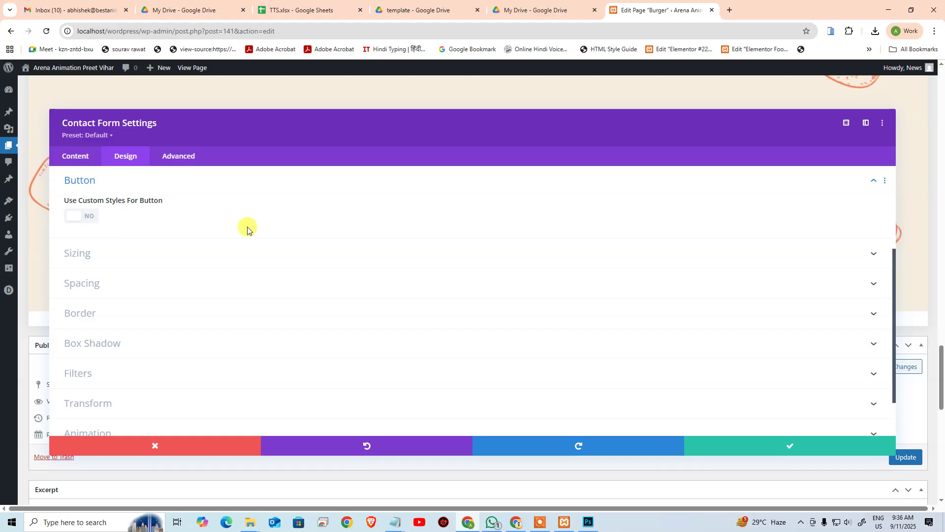
{"action": "left_click", "coordinate": [91, 216]}
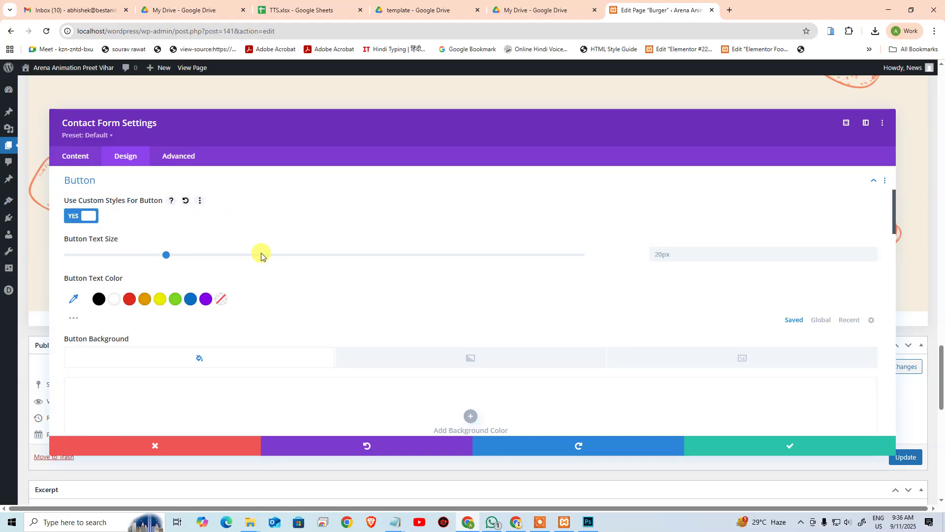
Step: Copy the red f64b3c from the Photoshop mockup and apply it as the button background
{"action": "key", "text": "alt+Tab"}
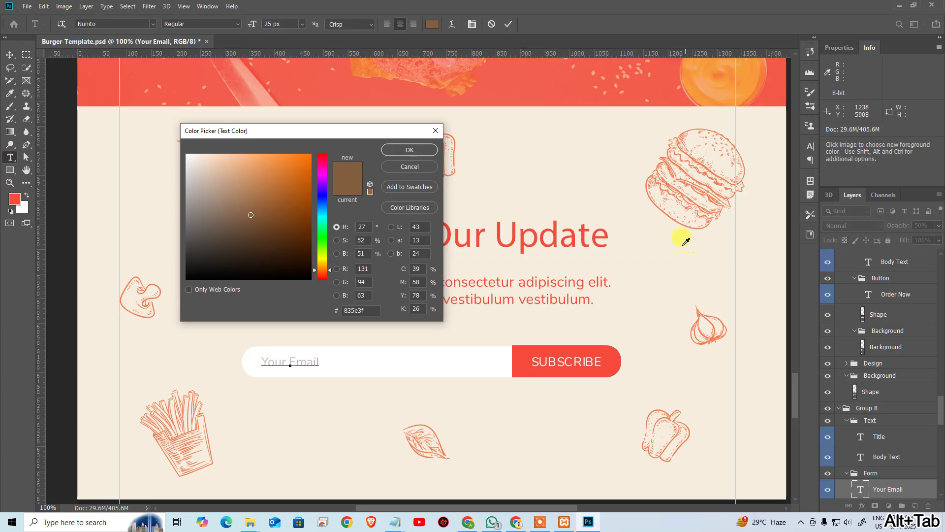
{"action": "left_click", "coordinate": [523, 354]}
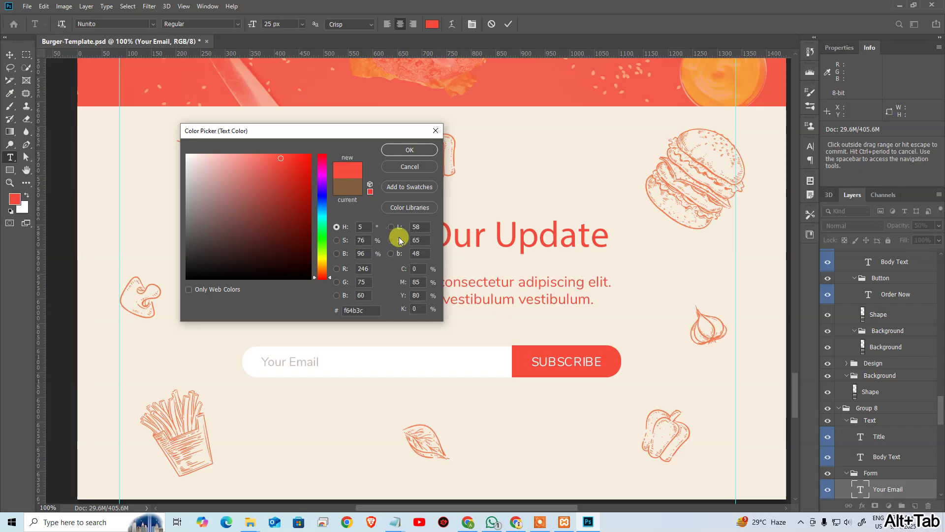
{"action": "left_click_drag", "start_coordinate": [376, 310], "coordinate": [320, 311]}
{"action": "key", "text": "ctrl+c"}
{"action": "key", "text": "alt+Tab"}
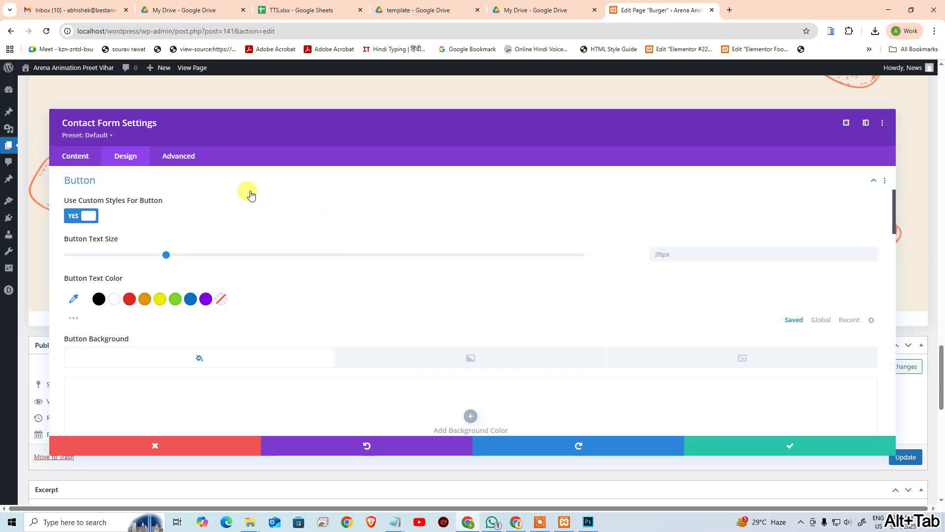
{"action": "scroll", "coordinate": [108, 315], "scroll_direction": "down", "scroll_amount": 3}
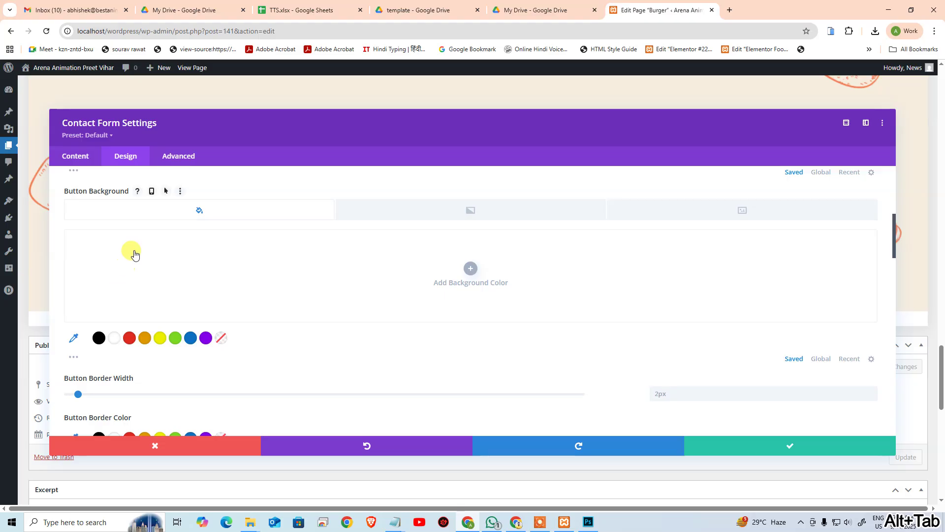
{"action": "left_click", "coordinate": [73, 337]}
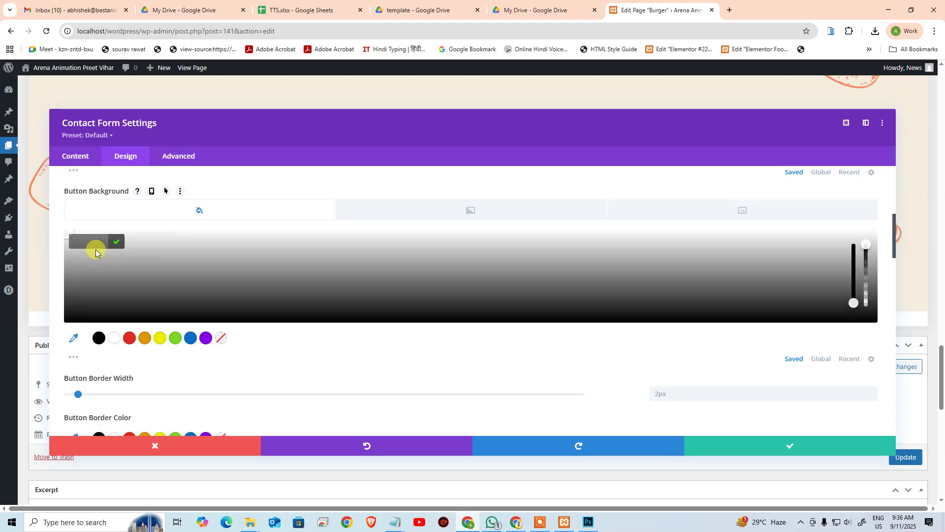
{"action": "left_click", "coordinate": [98, 241]}
{"action": "key", "text": "ctrl+v"}
{"action": "left_click", "coordinate": [116, 242]}
Step: Make the button text white and check the SUBSCRIBE text's type settings in Photoshop
{"action": "scroll", "coordinate": [148, 246], "scroll_direction": "up", "scroll_amount": 3}
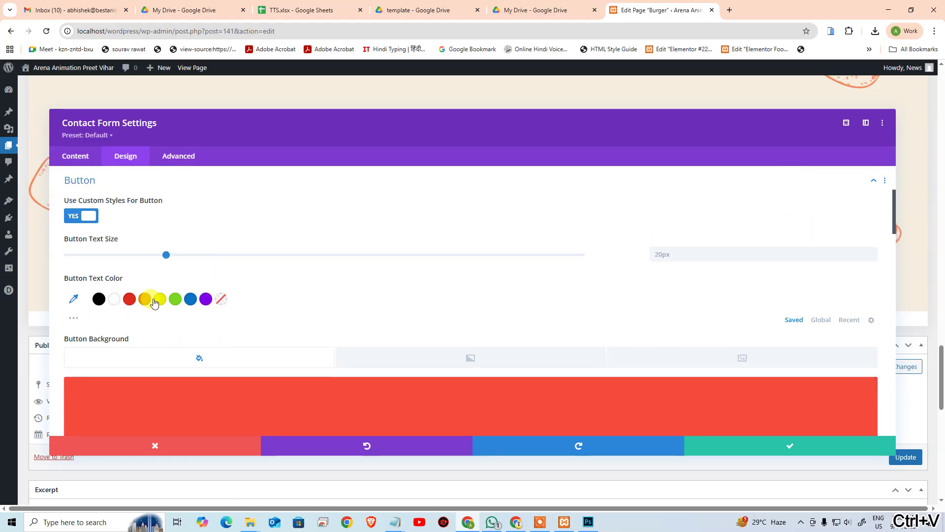
{"action": "left_click", "coordinate": [114, 299]}
{"action": "key", "text": "alt+Tab"}
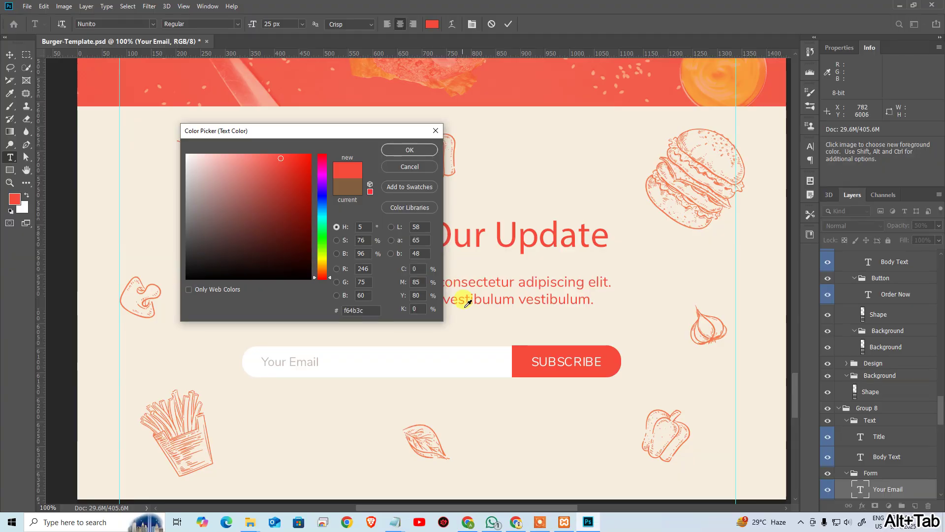
{"action": "left_click", "coordinate": [406, 167]}
{"action": "left_click", "coordinate": [544, 359]}
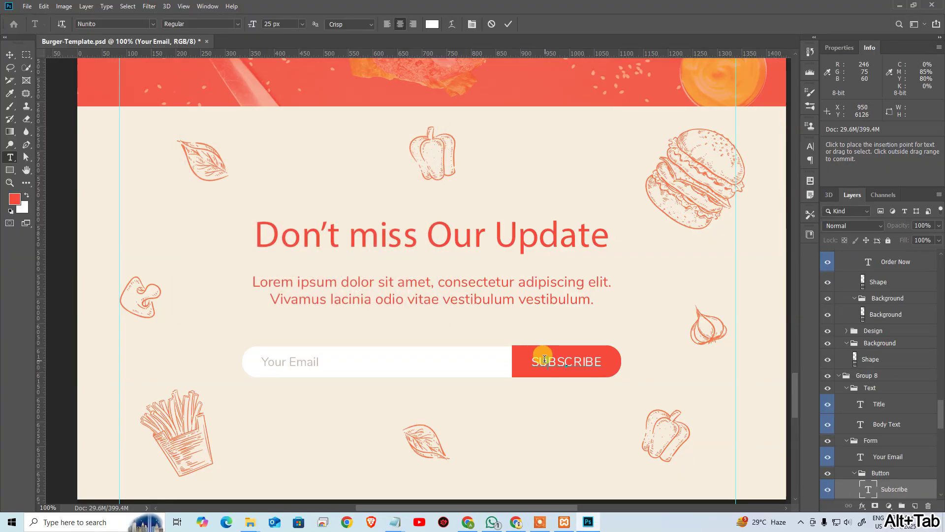
{"action": "key", "text": "alt+Tab"}
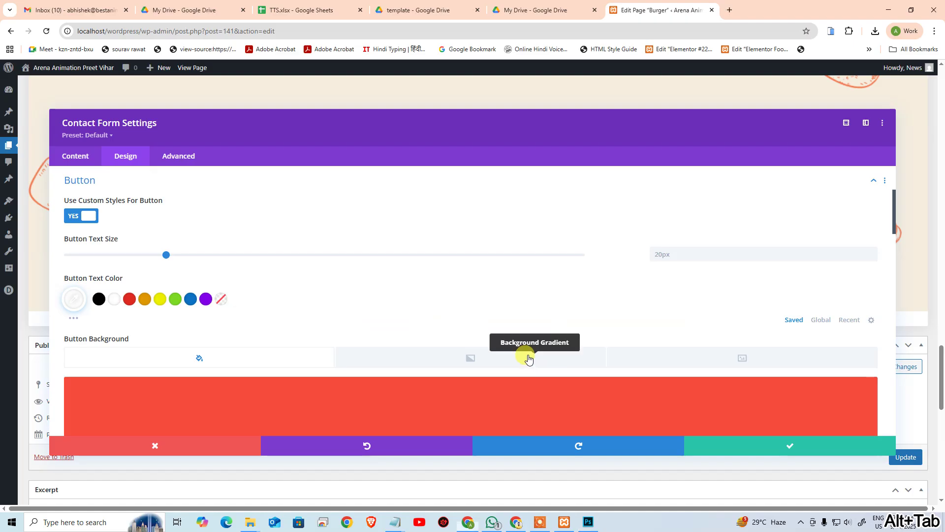
Step: Set the button text to 25px Nunito, then save and close the form settings
{"action": "left_click", "coordinate": [709, 250]}
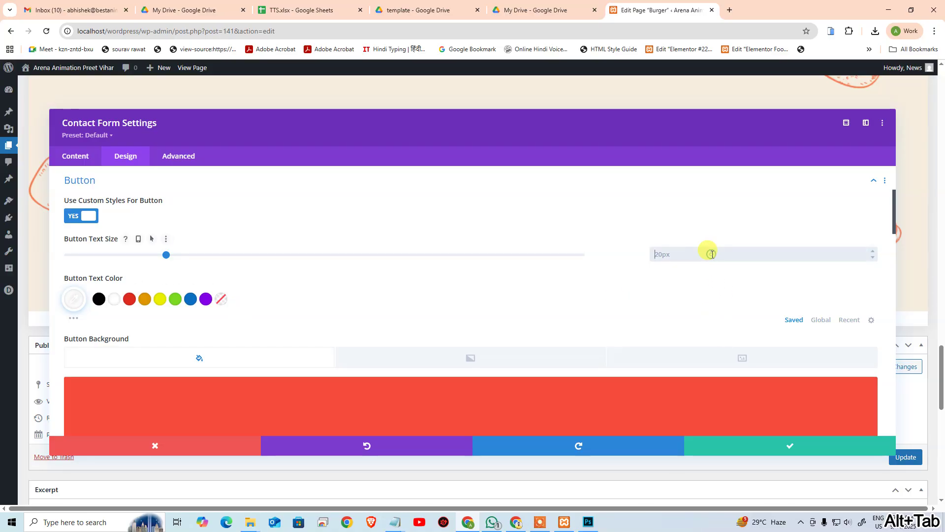
{"action": "type", "text": "25"}
{"action": "scroll", "coordinate": [322, 286], "scroll_direction": "up", "scroll_amount": 2}
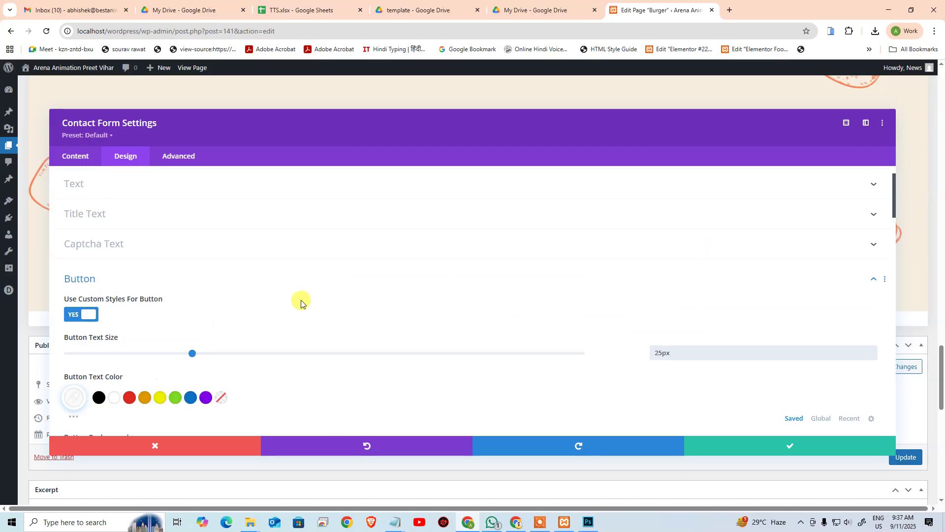
{"action": "scroll", "coordinate": [250, 317], "scroll_direction": "down", "scroll_amount": 3}
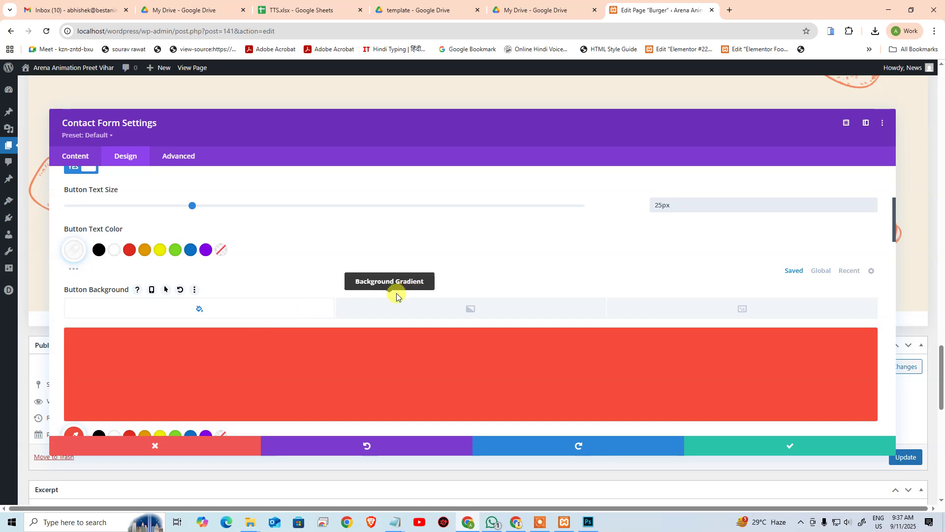
{"action": "scroll", "coordinate": [397, 295], "scroll_direction": "down", "scroll_amount": 4}
{"action": "scroll", "coordinate": [277, 316], "scroll_direction": "down", "scroll_amount": 3}
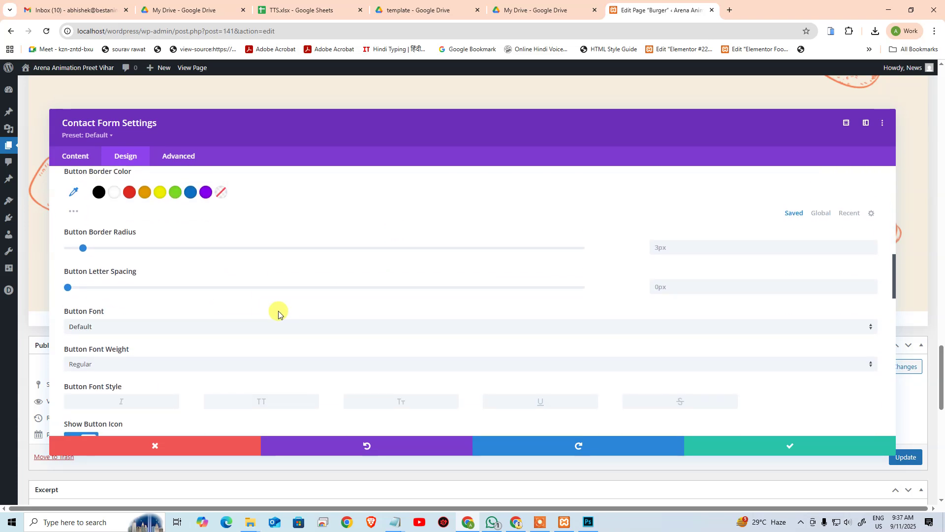
{"action": "left_click", "coordinate": [206, 328]}
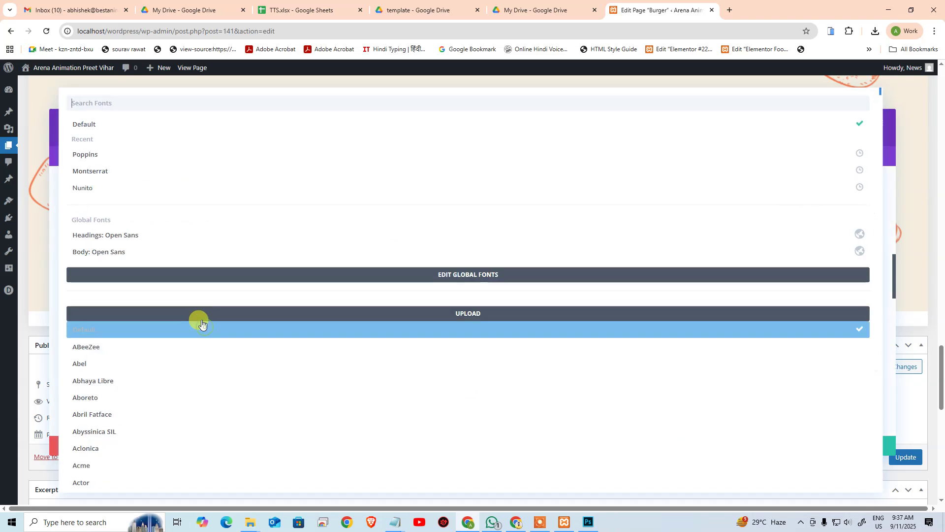
{"action": "left_click", "coordinate": [136, 188]}
{"action": "scroll", "coordinate": [641, 382], "scroll_direction": "down", "scroll_amount": 2}
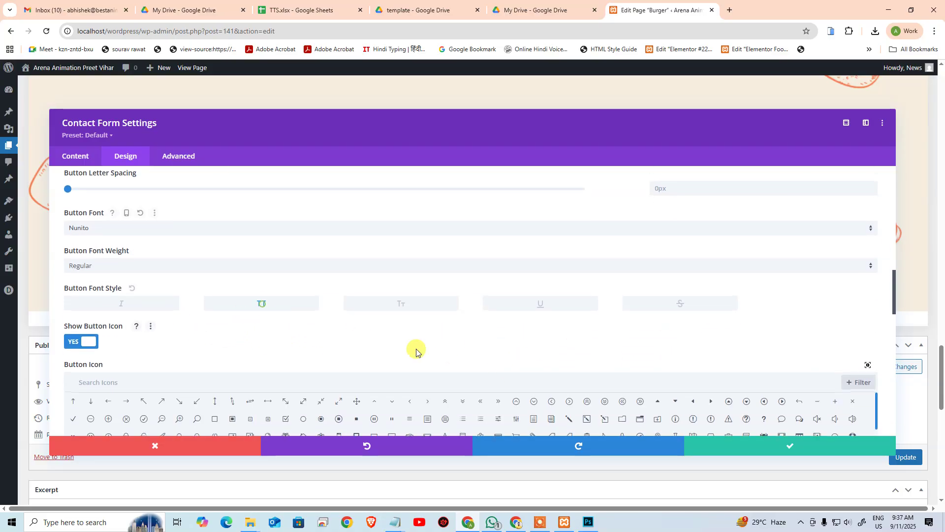
{"action": "left_click", "coordinate": [733, 446]}
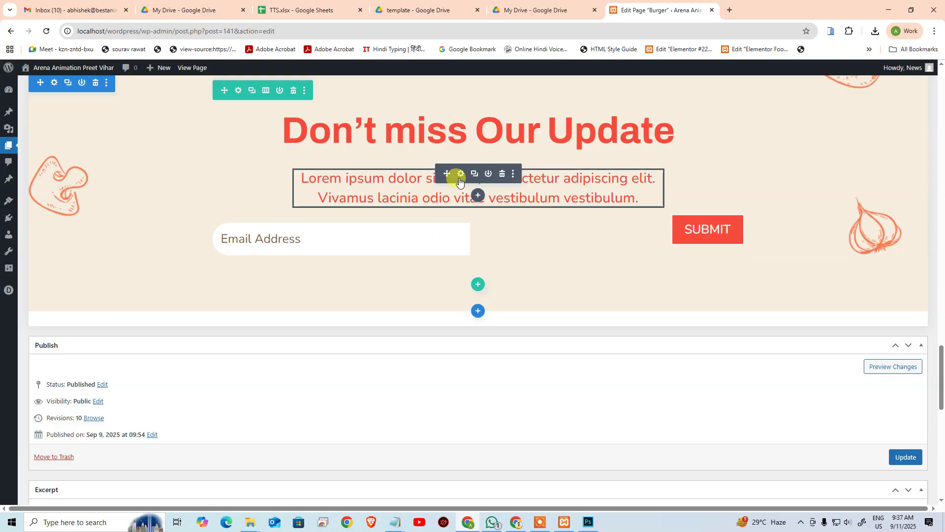
Step: Reopen the contact form's settings at the Design > Button options
{"action": "left_click", "coordinate": [461, 175]}
{"action": "scroll", "coordinate": [335, 324], "scroll_direction": "up", "scroll_amount": 1}
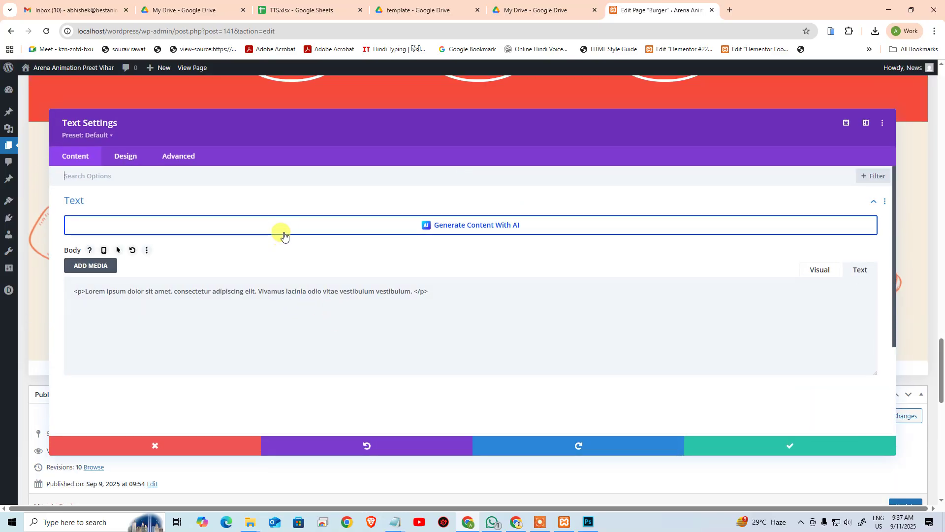
{"action": "left_click", "coordinate": [197, 445]}
{"action": "left_click", "coordinate": [457, 277]}
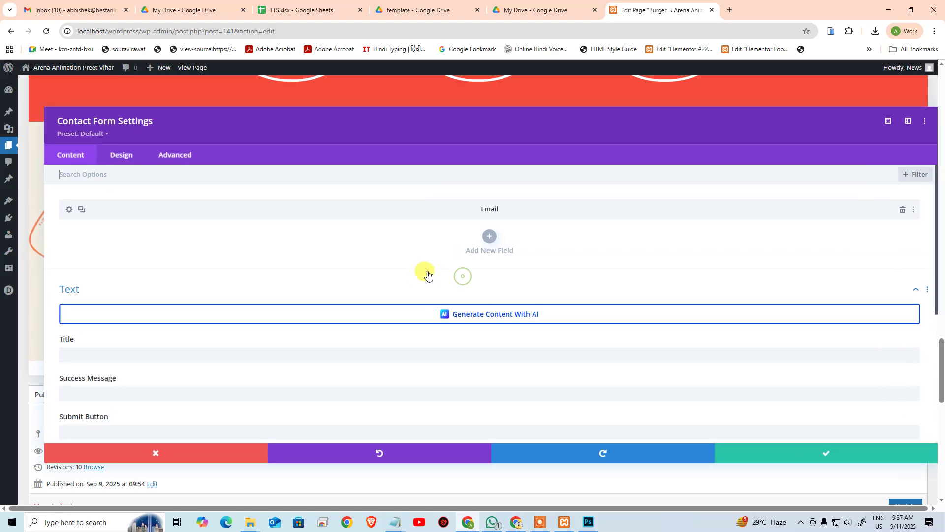
{"action": "left_click", "coordinate": [133, 156]}
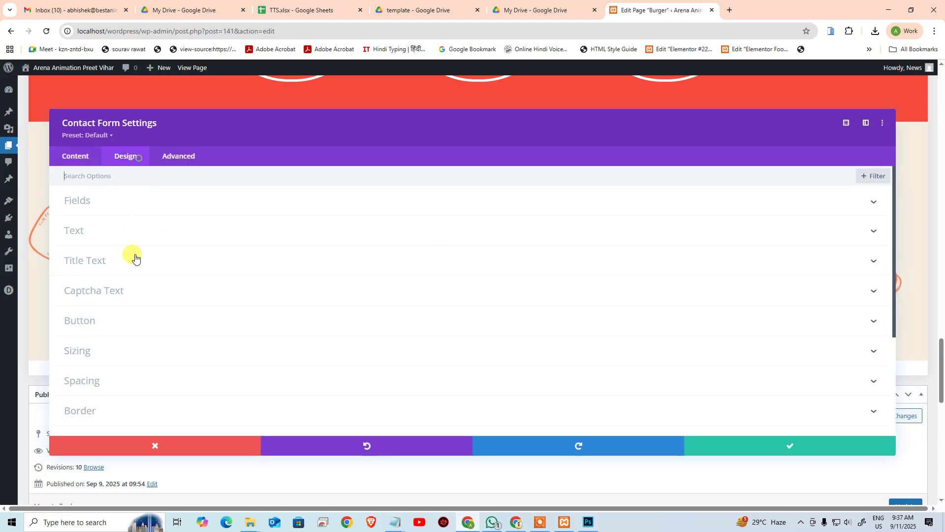
{"action": "left_click", "coordinate": [127, 329]}
{"action": "scroll", "coordinate": [713, 270], "scroll_direction": "down", "scroll_amount": 2}
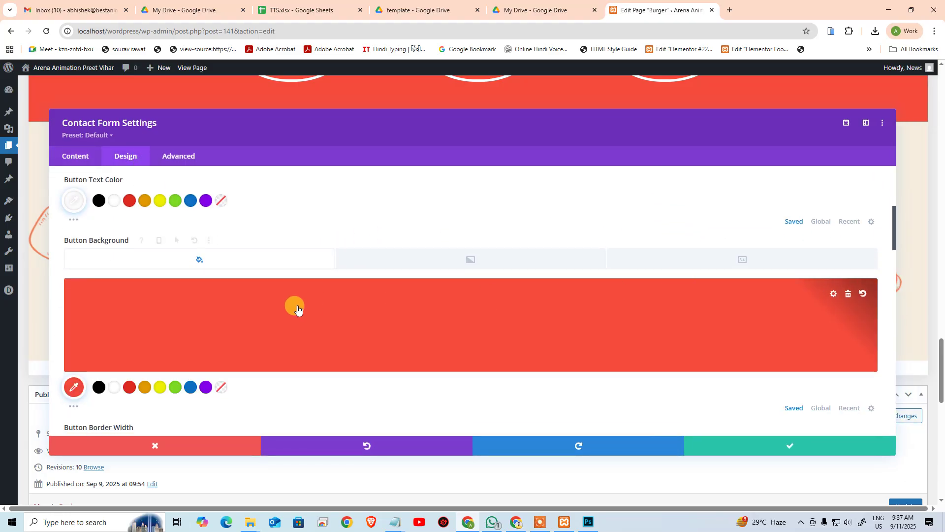
{"action": "scroll", "coordinate": [297, 309], "scroll_direction": "down", "scroll_amount": 5}
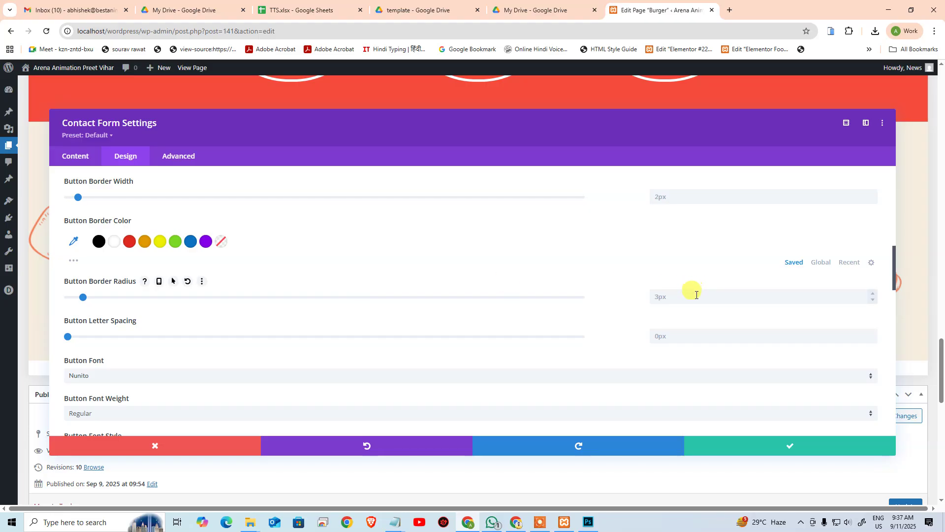
Step: Shrink the settings to a floating panel moved clear of the SUBMIT button
{"action": "left_click", "coordinate": [847, 122]}
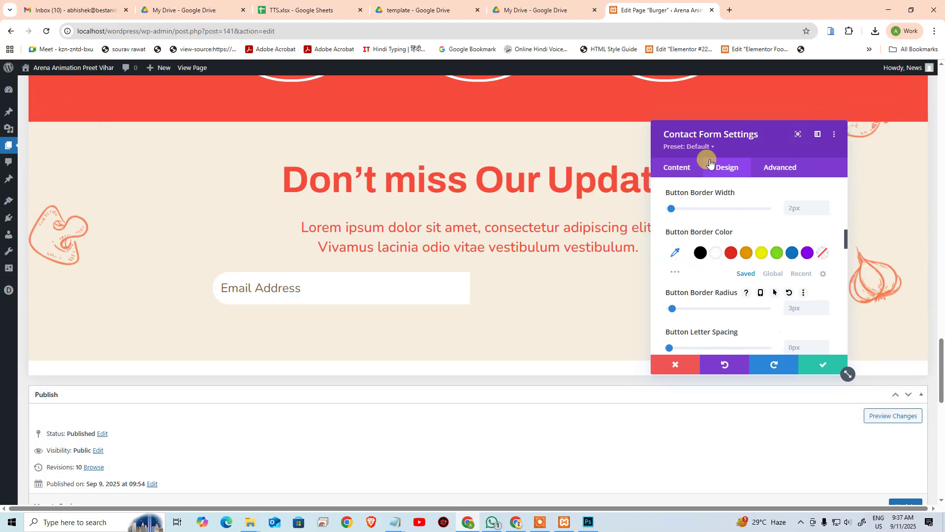
{"action": "left_click_drag", "start_coordinate": [716, 131], "coordinate": [486, 143]}
{"action": "key", "text": "alt+Tab"}
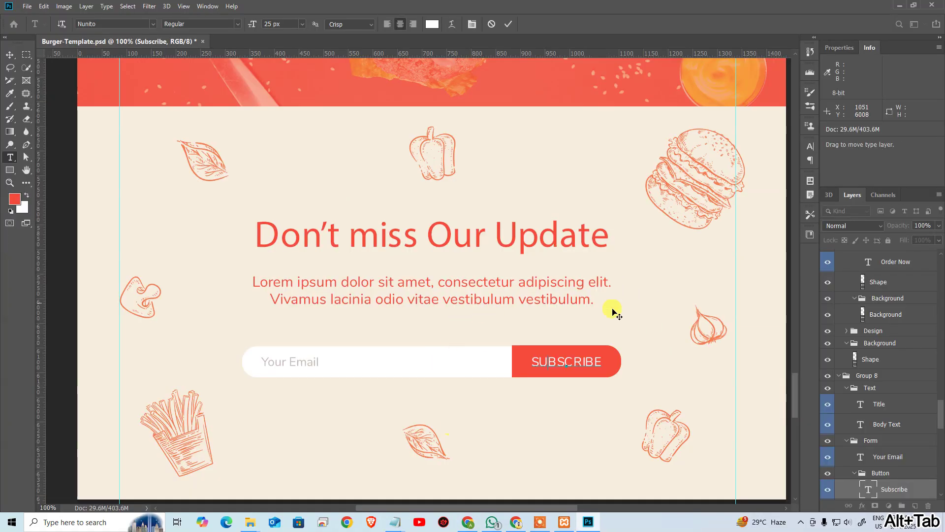
{"action": "key", "text": "alt+Tab"}
{"action": "scroll", "coordinate": [501, 313], "scroll_direction": "down", "scroll_amount": 3}
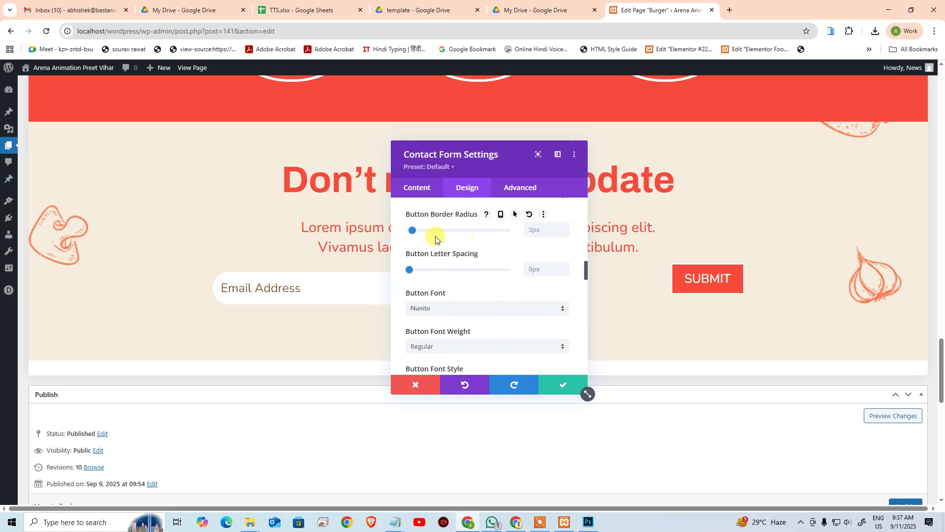
Step: Edit the button's corner radius and unlink the input fields' corner values under Border
{"action": "left_click", "coordinate": [545, 233]}
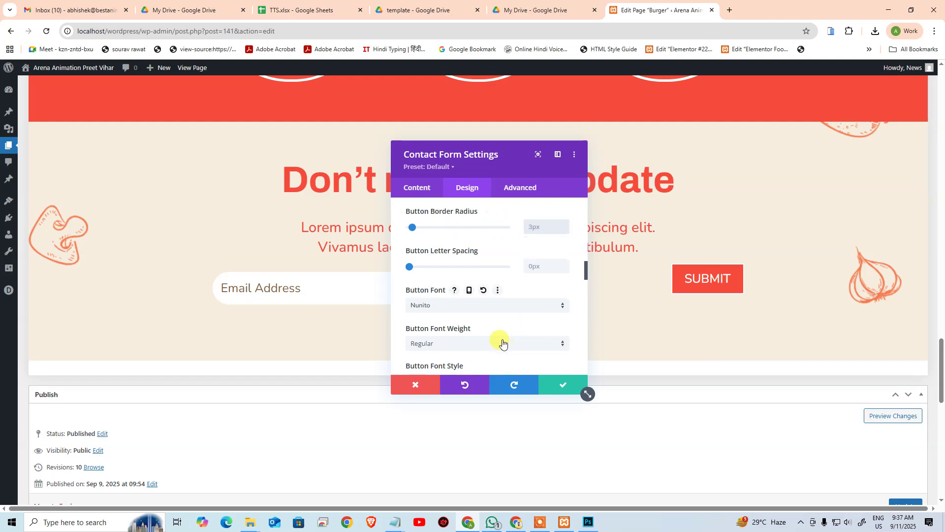
{"action": "scroll", "coordinate": [500, 340], "scroll_direction": "down", "scroll_amount": 3}
{"action": "scroll", "coordinate": [498, 300], "scroll_direction": "down", "scroll_amount": 8}
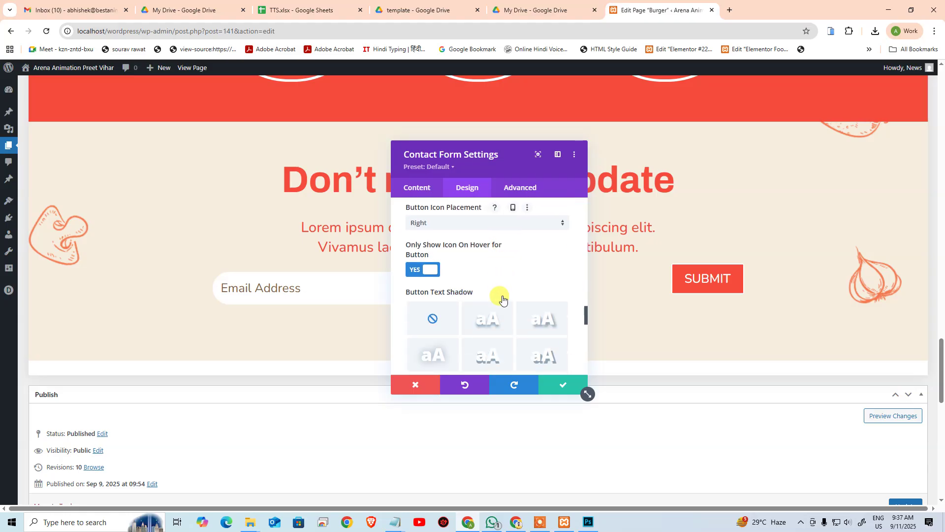
{"action": "scroll", "coordinate": [504, 299], "scroll_direction": "down", "scroll_amount": 1}
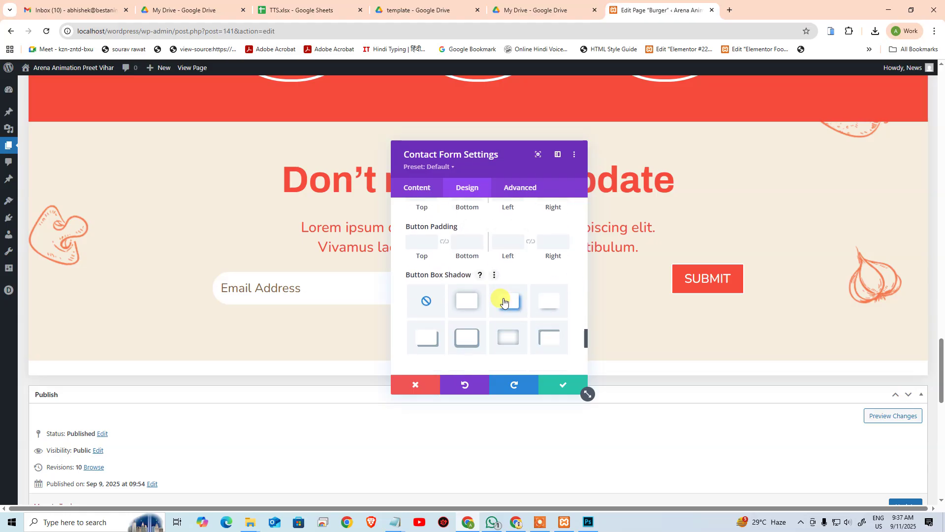
{"action": "scroll", "coordinate": [503, 301], "scroll_direction": "up", "scroll_amount": 1}
{"action": "scroll", "coordinate": [503, 301], "scroll_direction": "down", "scroll_amount": 4}
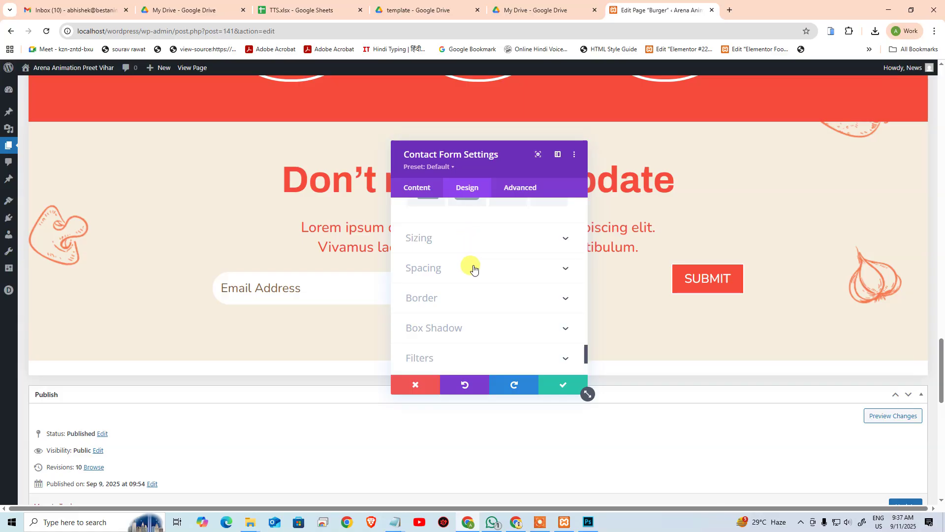
{"action": "left_click", "coordinate": [468, 298]}
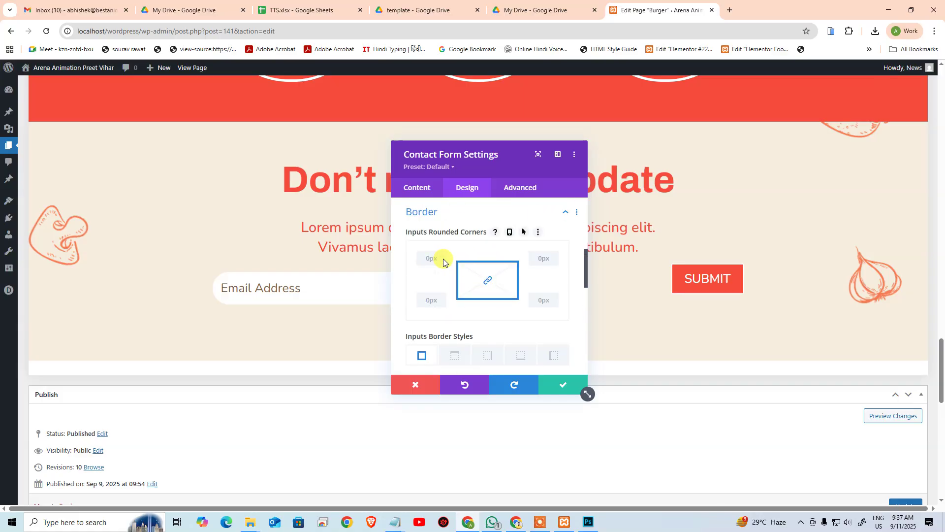
{"action": "left_click", "coordinate": [486, 279]}
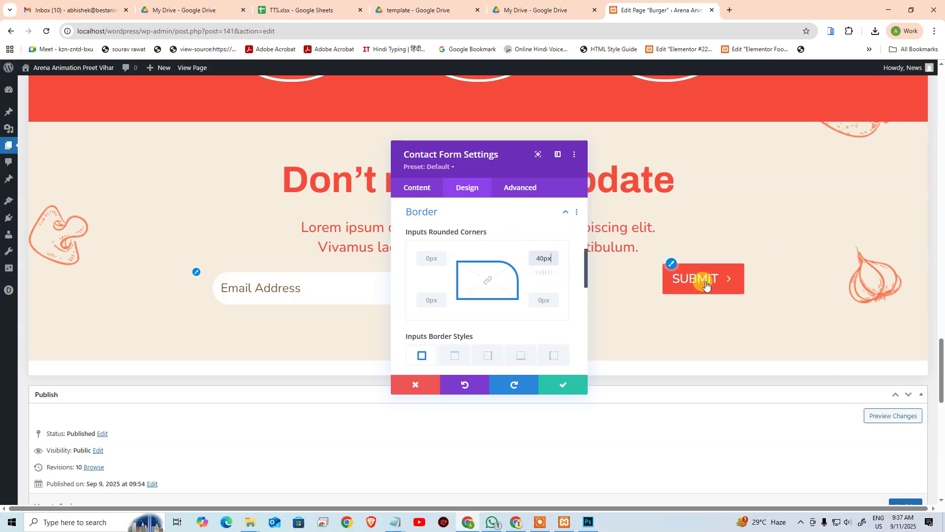
Step: Set the SUBMIT button's border width to 0px
{"action": "left_click", "coordinate": [669, 265]}
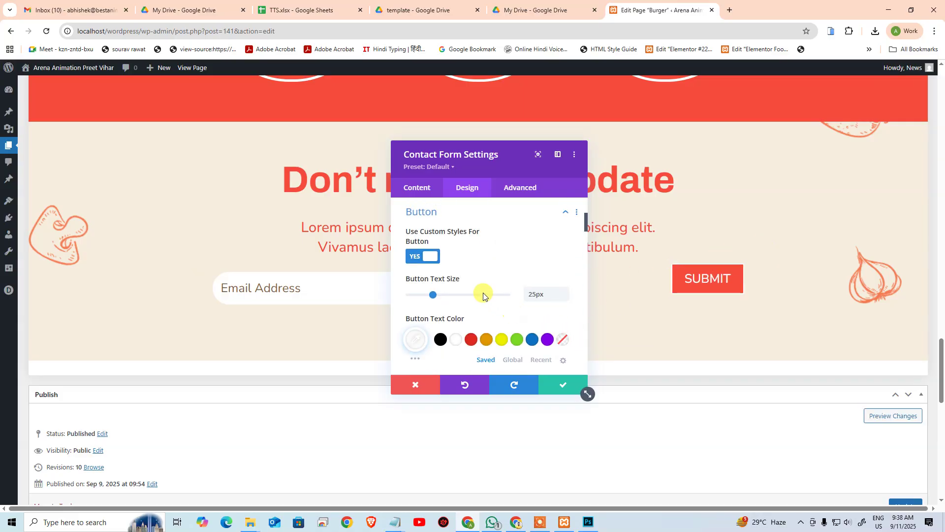
{"action": "scroll", "coordinate": [492, 308], "scroll_direction": "down", "scroll_amount": 5}
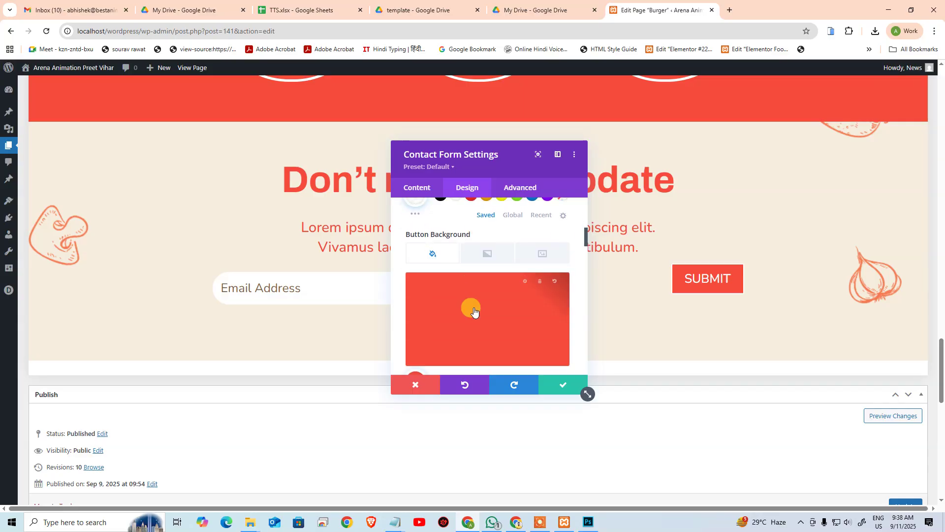
{"action": "scroll", "coordinate": [469, 301], "scroll_direction": "down", "scroll_amount": 3}
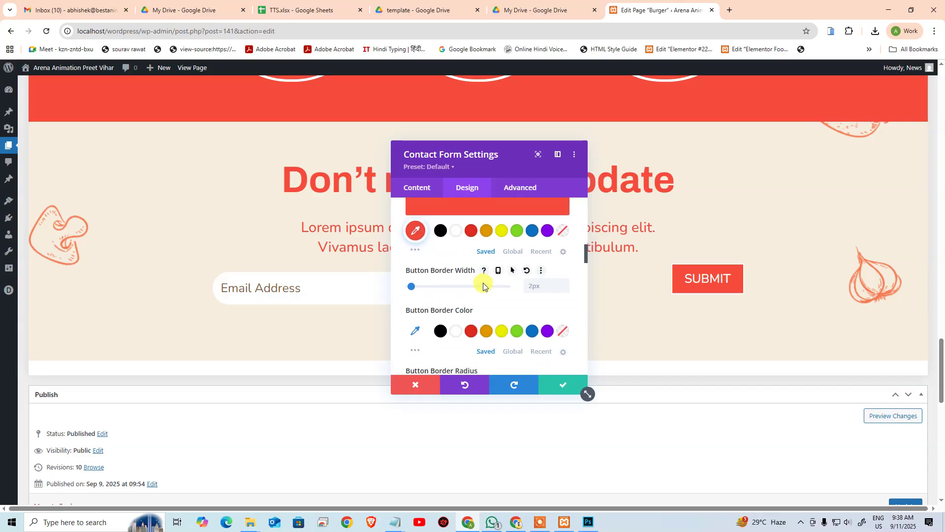
{"action": "left_click", "coordinate": [411, 288]}
{"action": "scroll", "coordinate": [497, 301], "scroll_direction": "down", "scroll_amount": 2}
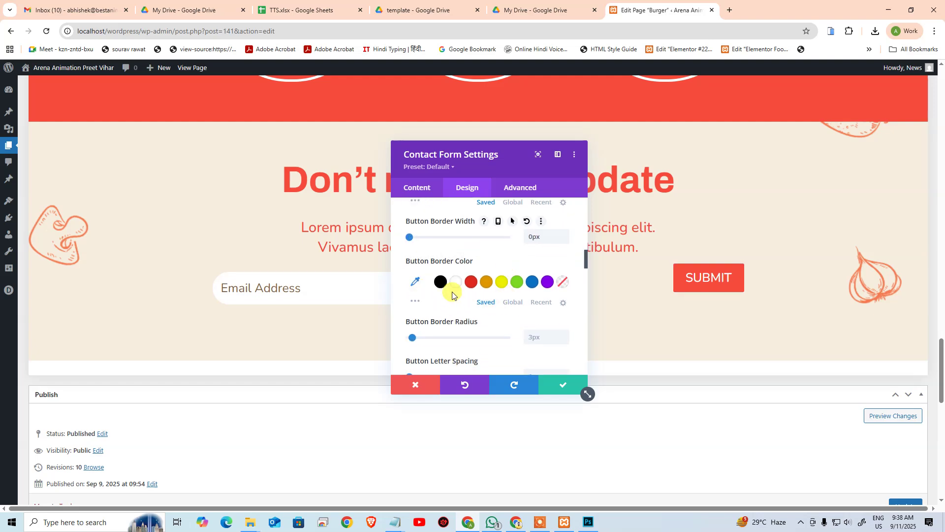
{"action": "scroll", "coordinate": [534, 308], "scroll_direction": "down", "scroll_amount": 2}
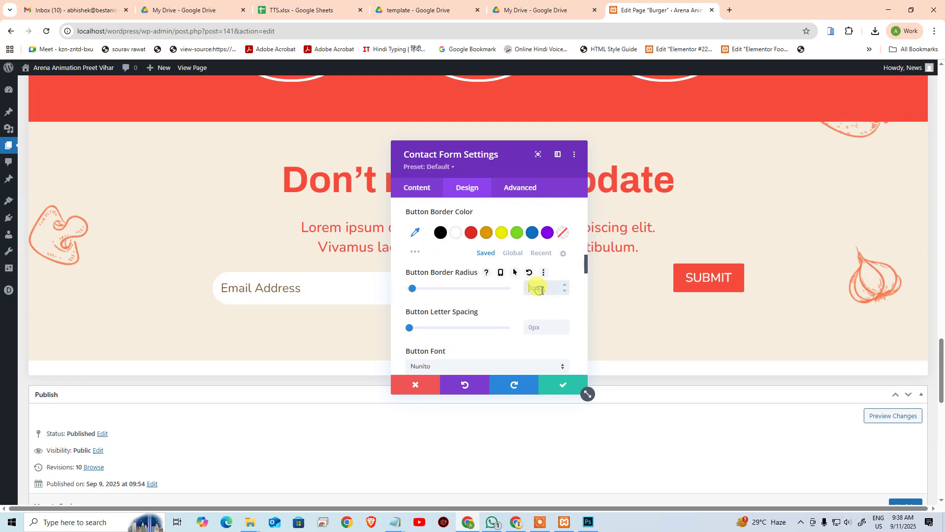
Step: Edit the SUBMIT button's corner radius value
{"action": "left_click", "coordinate": [543, 273]}
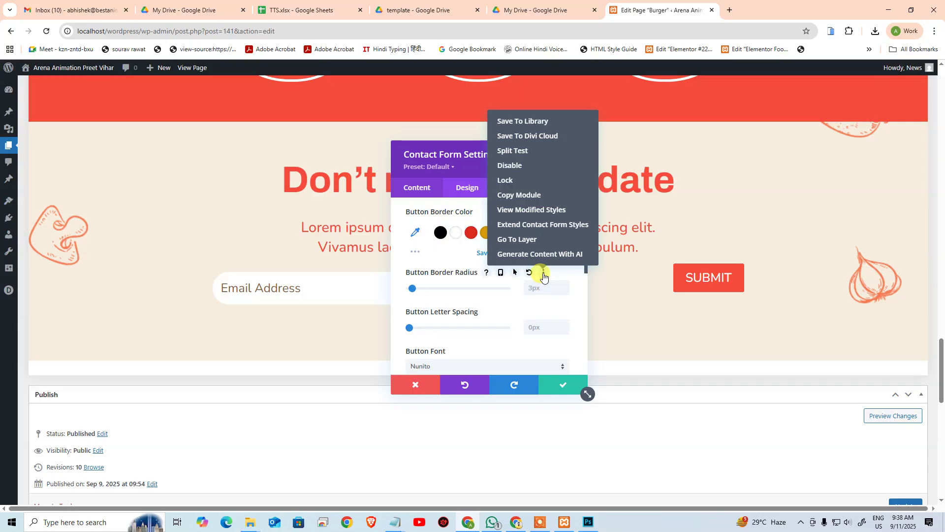
{"action": "left_click", "coordinate": [517, 309]}
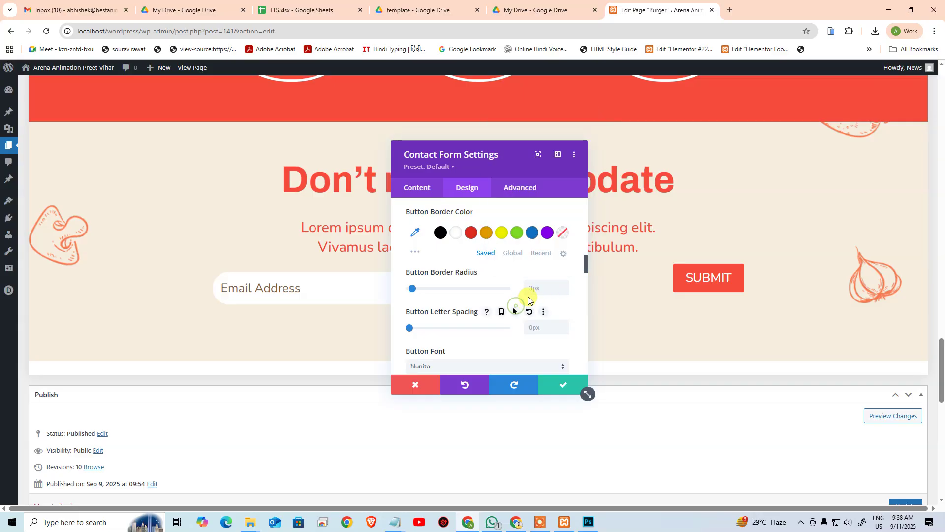
{"action": "left_click", "coordinate": [537, 289]}
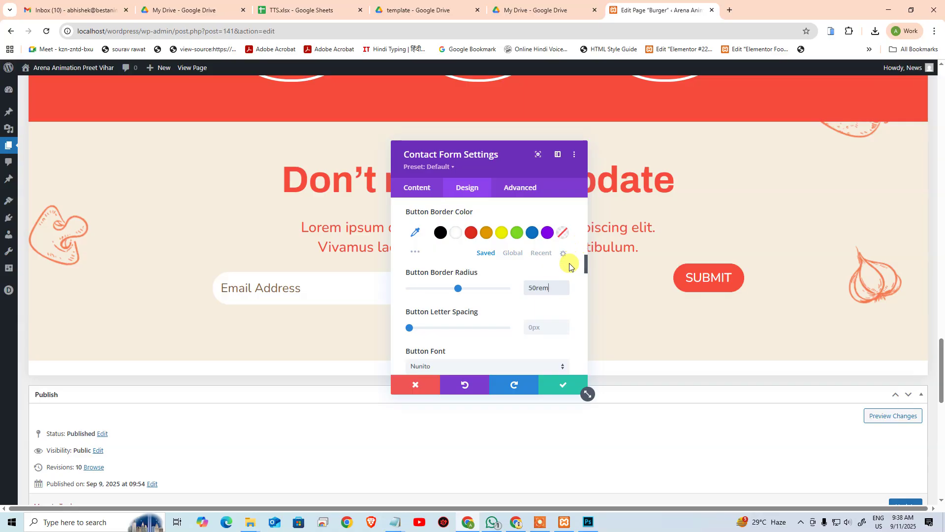
{"action": "scroll", "coordinate": [554, 318], "scroll_direction": "down", "scroll_amount": 5}
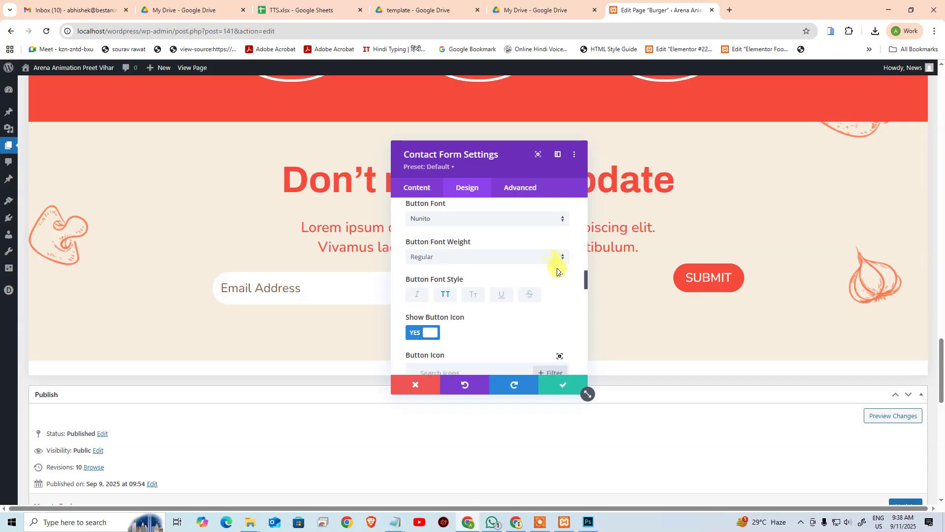
{"action": "scroll", "coordinate": [554, 263], "scroll_direction": "down", "scroll_amount": 5}
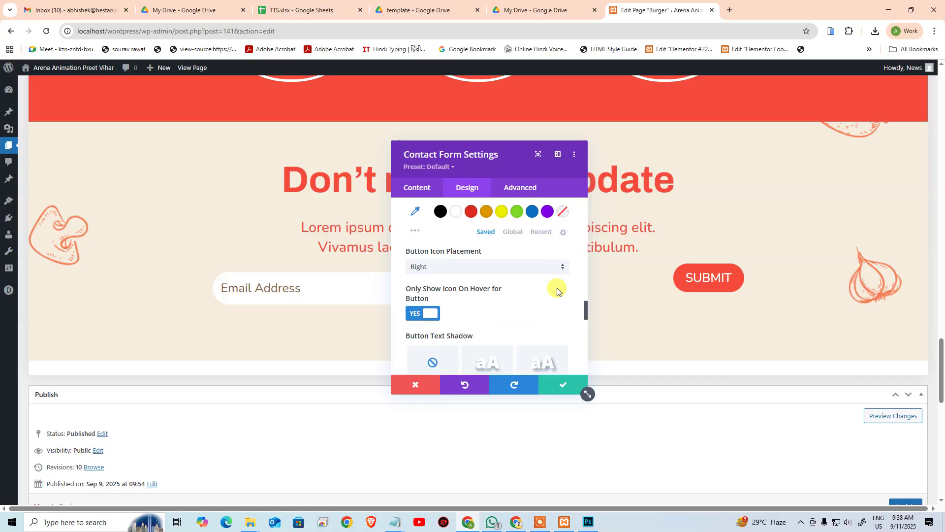
Step: Set the button icon placement to Left, keeping the icon shown only on hover
{"action": "left_click", "coordinate": [473, 222]}
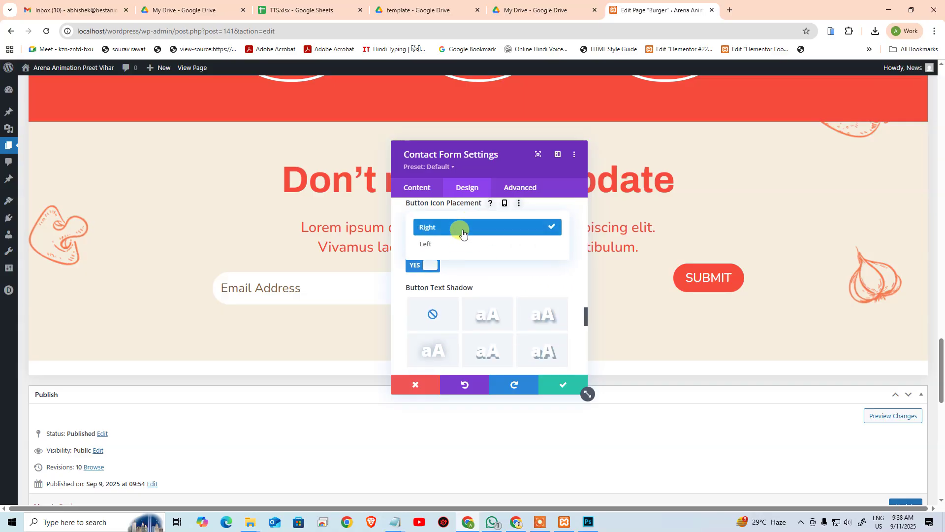
{"action": "left_click", "coordinate": [459, 243]}
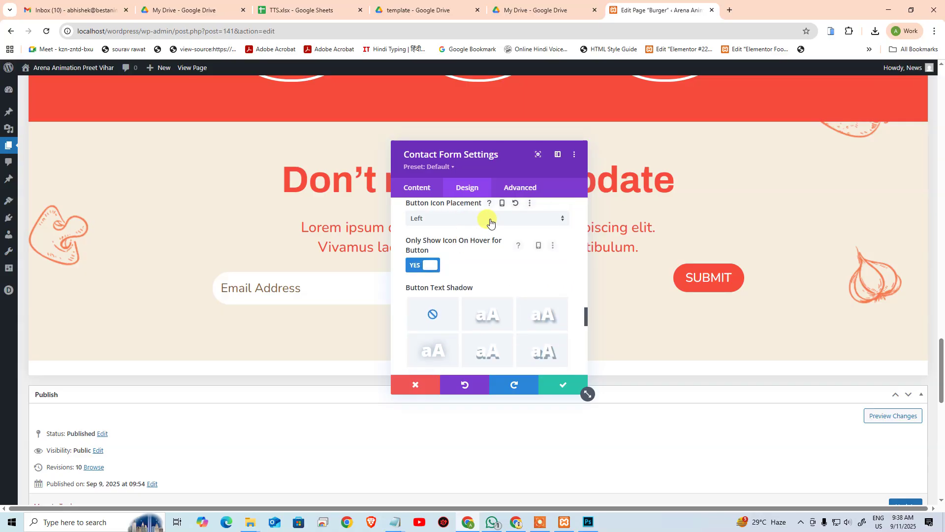
{"action": "mouse_move", "coordinate": [715, 279]}
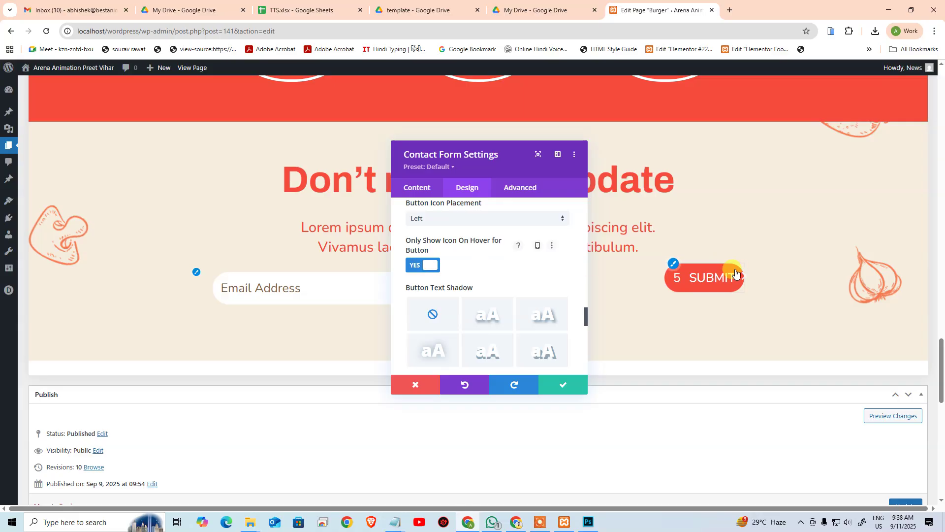
{"action": "left_click", "coordinate": [428, 267]}
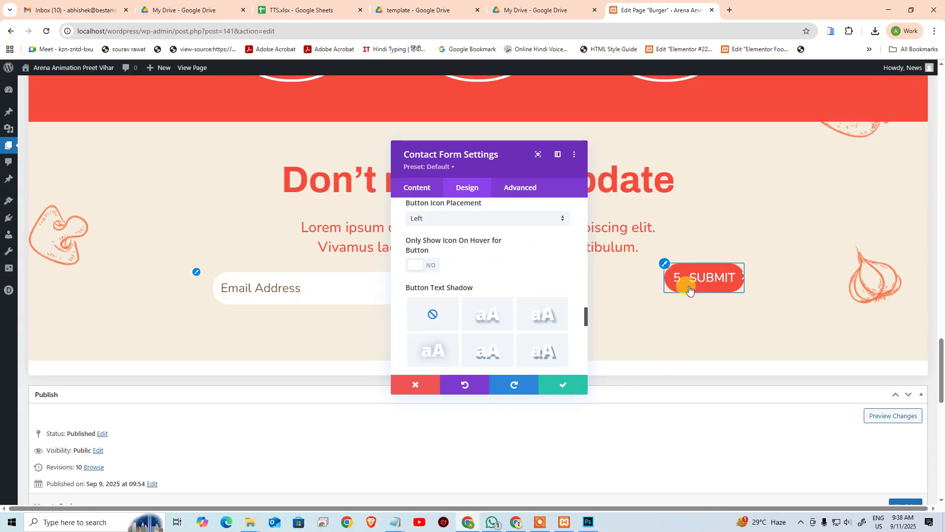
{"action": "left_click", "coordinate": [425, 265]}
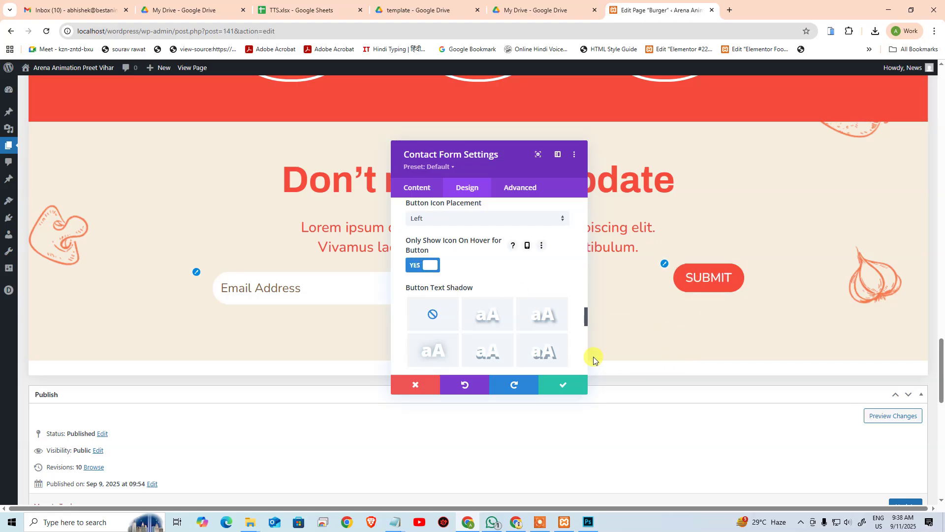
Step: Expand the Border options and set the input fields' rounded corners to 0px
{"action": "scroll", "coordinate": [549, 277], "scroll_direction": "up", "scroll_amount": 5}
{"action": "scroll", "coordinate": [552, 278], "scroll_direction": "up", "scroll_amount": 10}
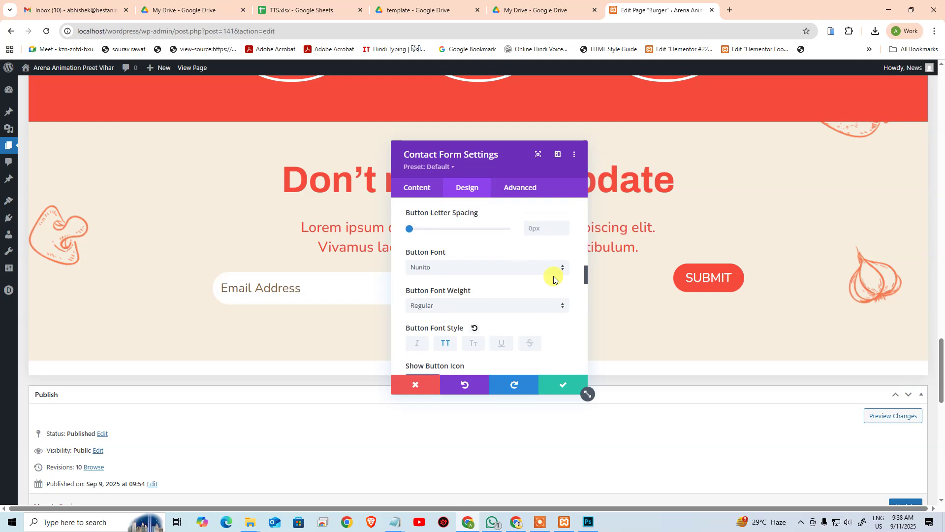
{"action": "scroll", "coordinate": [559, 293], "scroll_direction": "up", "scroll_amount": 10}
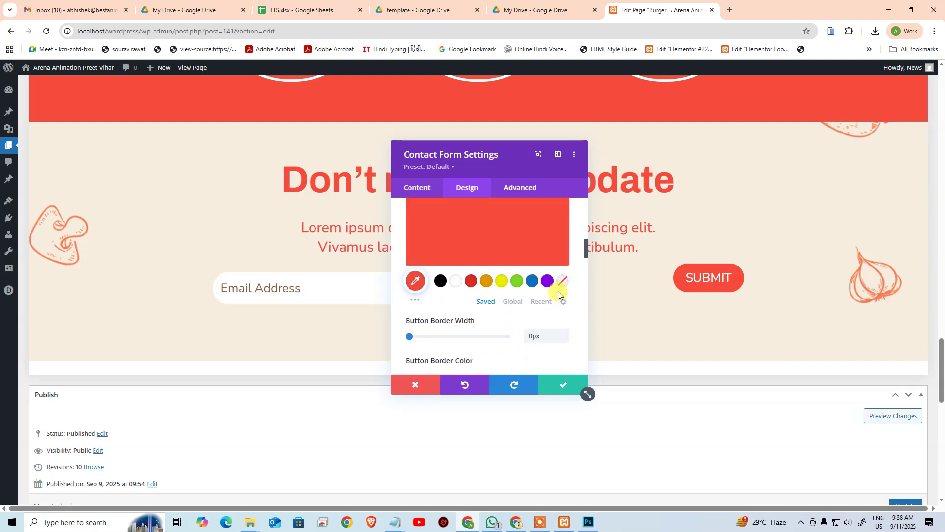
{"action": "scroll", "coordinate": [564, 293], "scroll_direction": "down", "scroll_amount": 15}
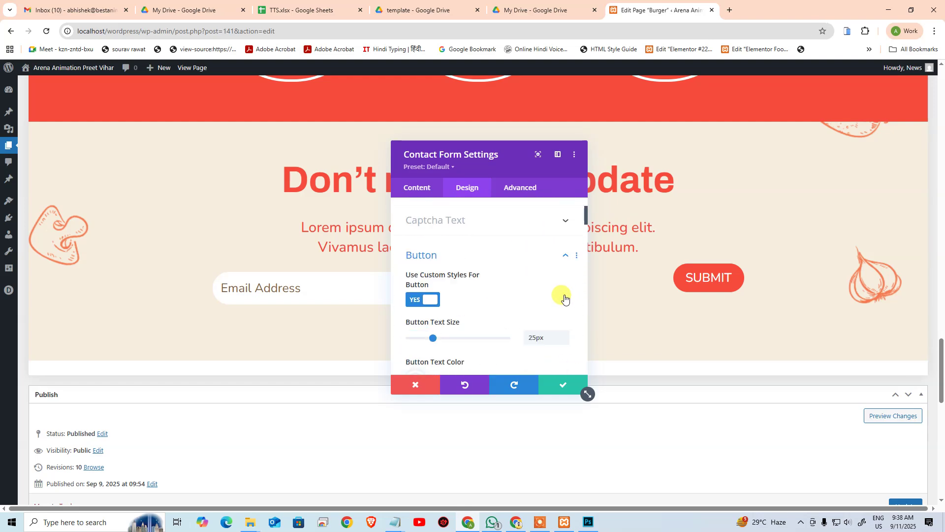
{"action": "scroll", "coordinate": [570, 298], "scroll_direction": "down", "scroll_amount": 15}
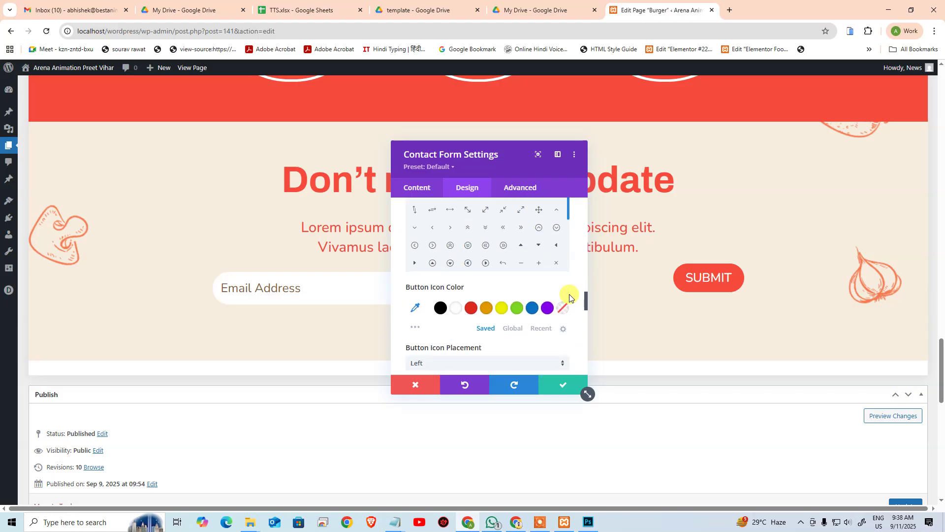
{"action": "scroll", "coordinate": [571, 295], "scroll_direction": "down", "scroll_amount": 4}
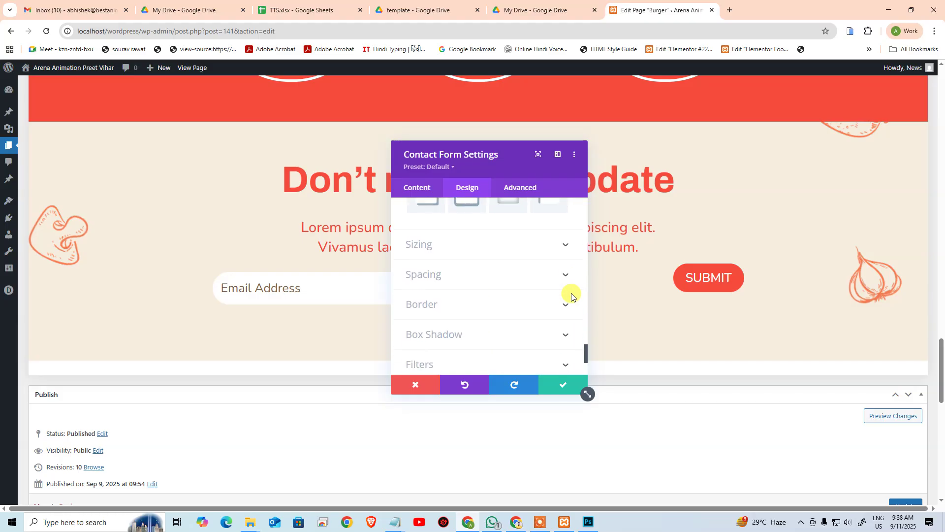
{"action": "scroll", "coordinate": [542, 294], "scroll_direction": "up", "scroll_amount": 4}
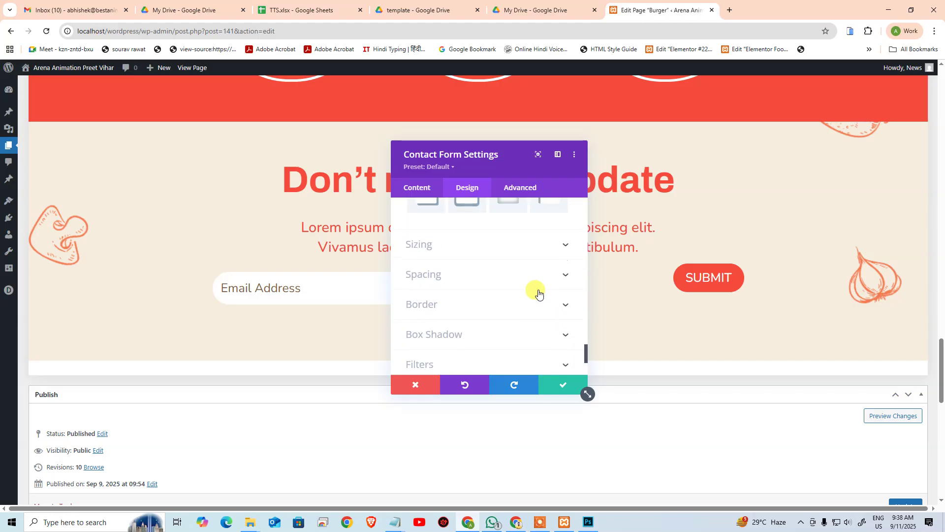
{"action": "left_click", "coordinate": [513, 305]}
{"action": "left_click", "coordinate": [495, 277]}
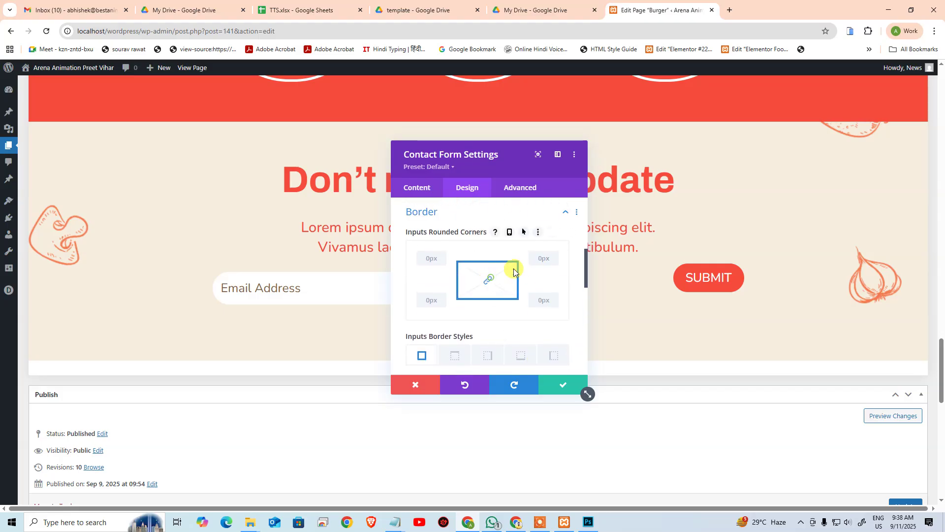
Step: Close the contact form settings with the red X, discarding the changes
{"action": "scroll", "coordinate": [541, 275], "scroll_direction": "down", "scroll_amount": 5}
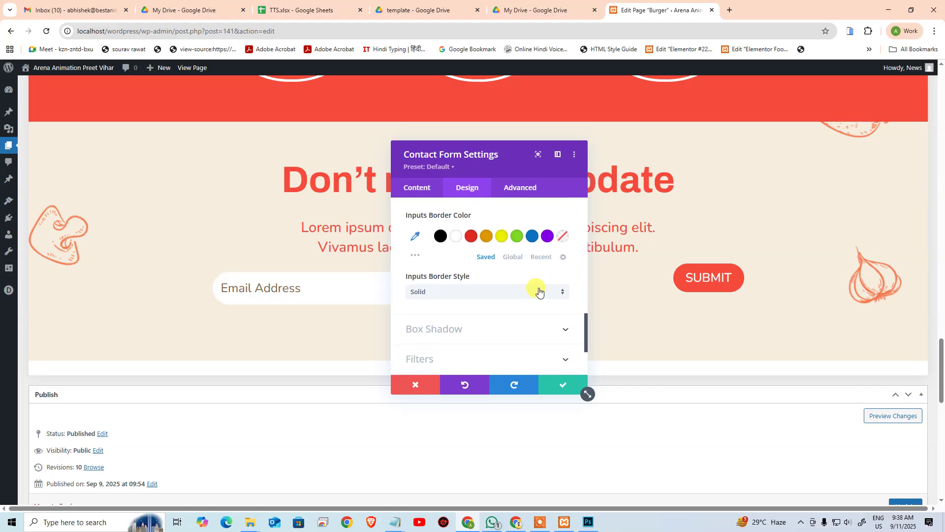
{"action": "scroll", "coordinate": [514, 315], "scroll_direction": "down", "scroll_amount": 2}
{"action": "scroll", "coordinate": [487, 329], "scroll_direction": "up", "scroll_amount": 4}
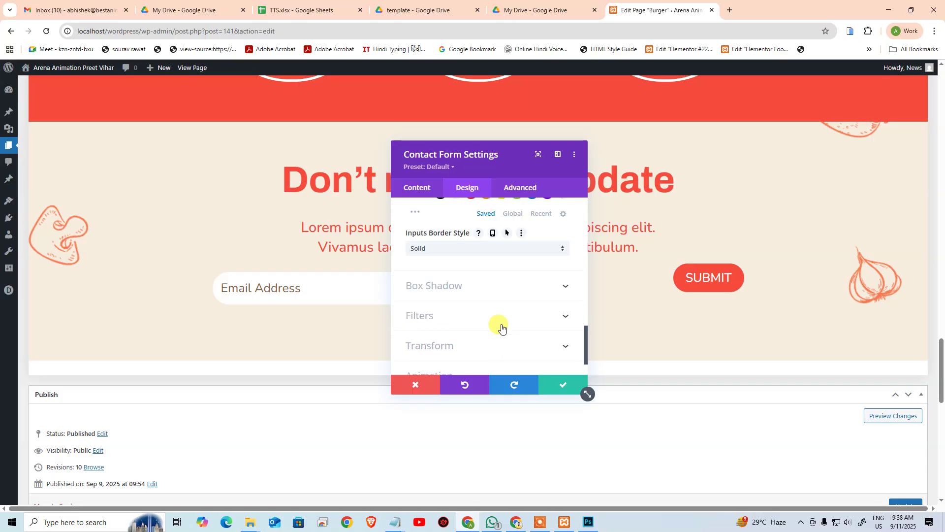
{"action": "scroll", "coordinate": [502, 323], "scroll_direction": "up", "scroll_amount": 8}
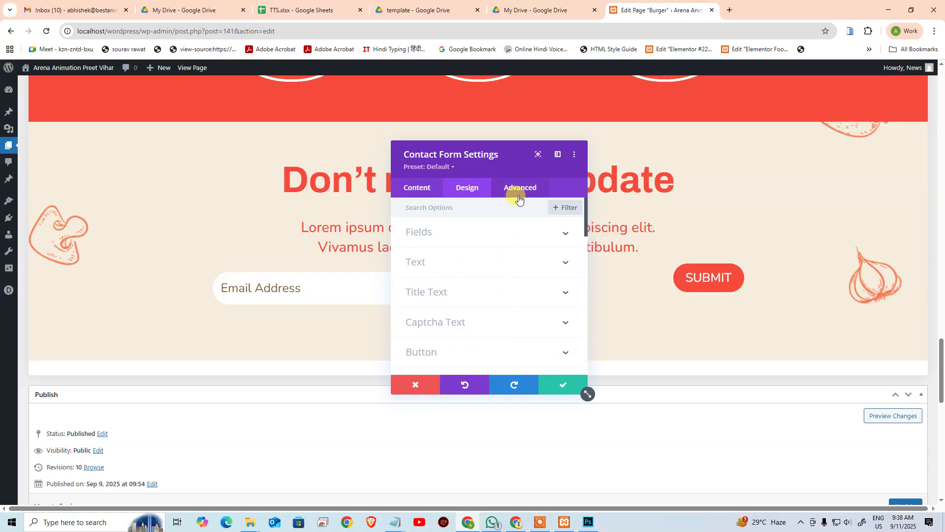
{"action": "left_click", "coordinate": [415, 384]}
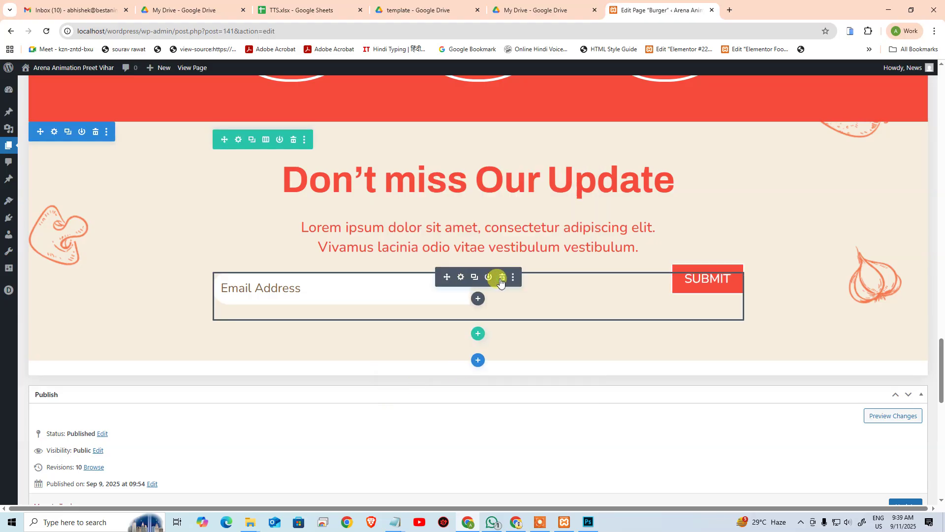
Step: Delete the contact form and add a new module below the paragraph, scrolling to Email Optin
{"action": "left_click", "coordinate": [502, 279]}
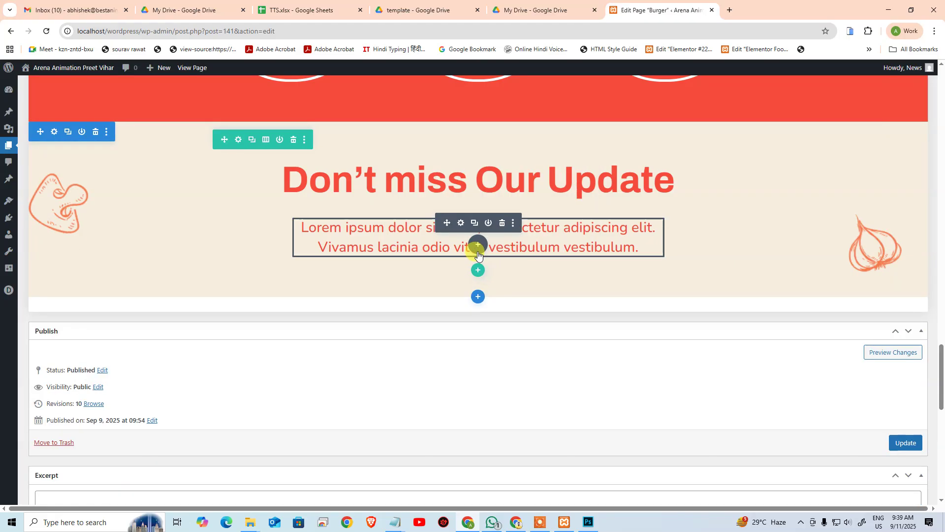
{"action": "left_click", "coordinate": [478, 255]}
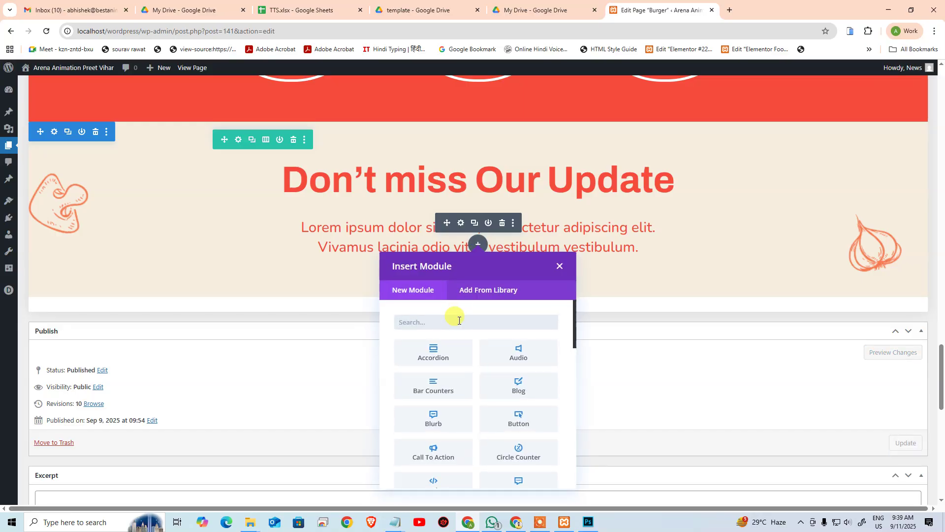
{"action": "type", "text": "su"}
{"action": "key", "text": "BackSpace"}
{"action": "key", "text": "BackSpace"}
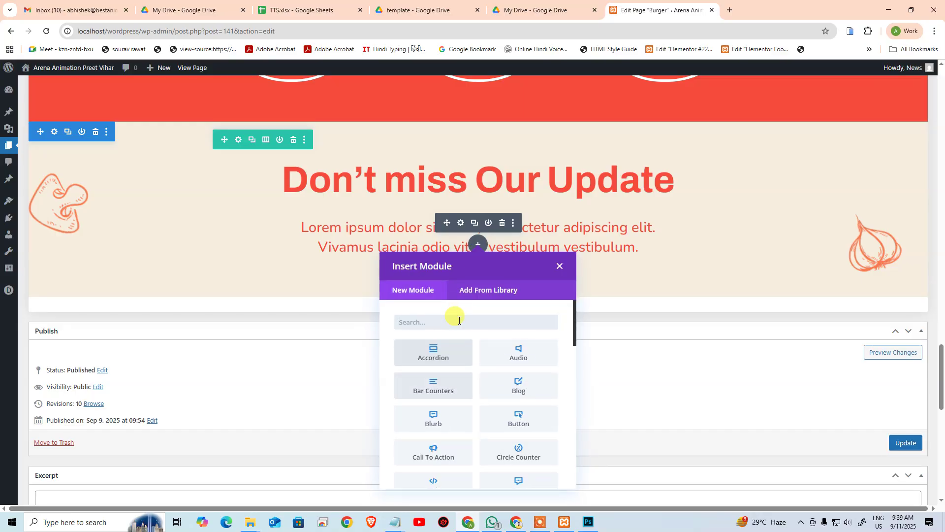
{"action": "scroll", "coordinate": [521, 396], "scroll_direction": "down", "scroll_amount": 1}
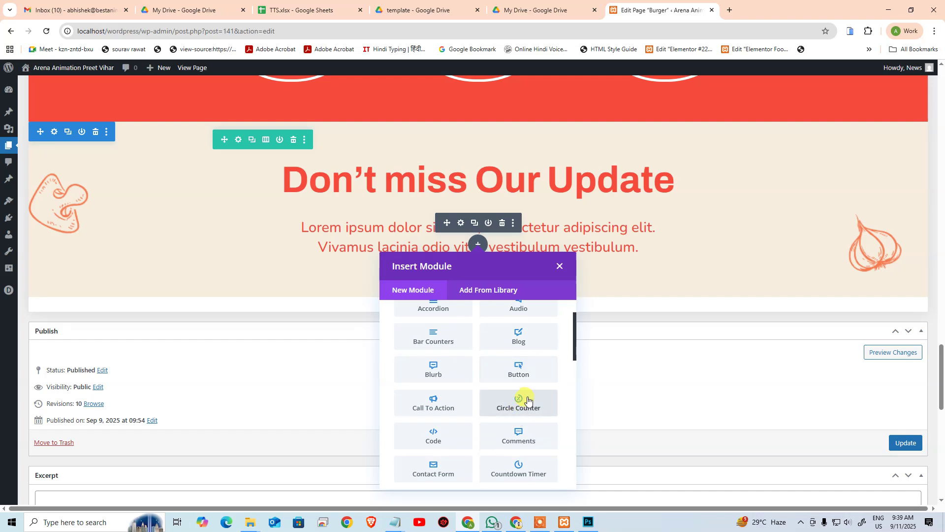
{"action": "scroll", "coordinate": [546, 384], "scroll_direction": "down", "scroll_amount": 3}
{"action": "scroll", "coordinate": [548, 409], "scroll_direction": "down", "scroll_amount": 6}
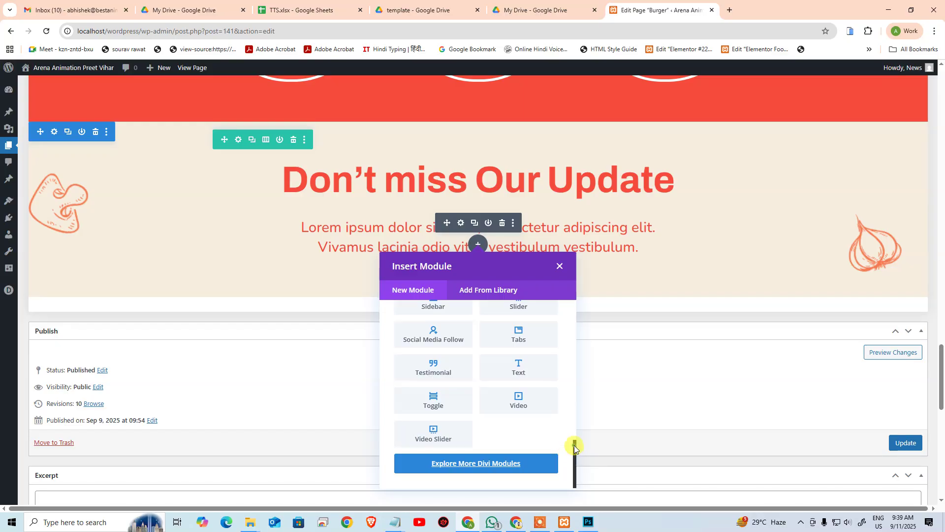
{"action": "left_click_drag", "start_coordinate": [574, 446], "coordinate": [578, 355]}
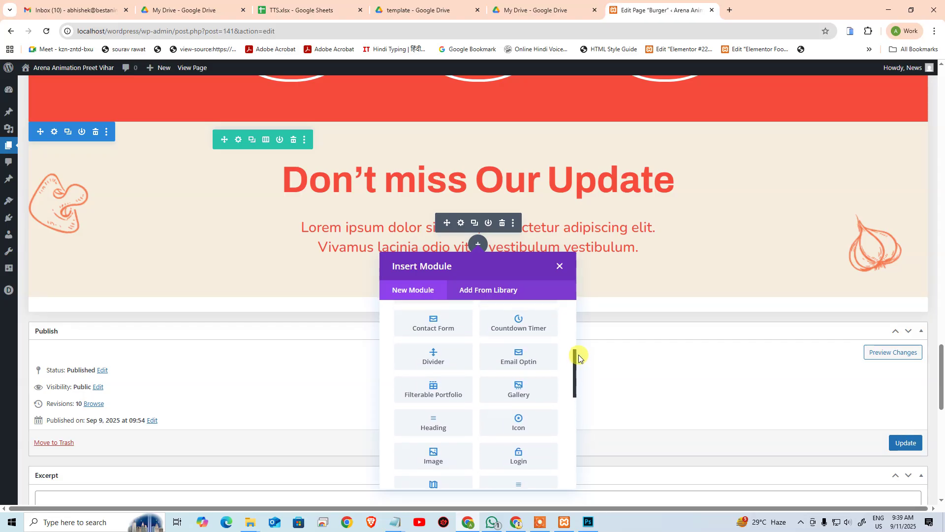
Step: Insert an Email Optin module and move its settings panel to the page's right
{"action": "left_click", "coordinate": [526, 361]}
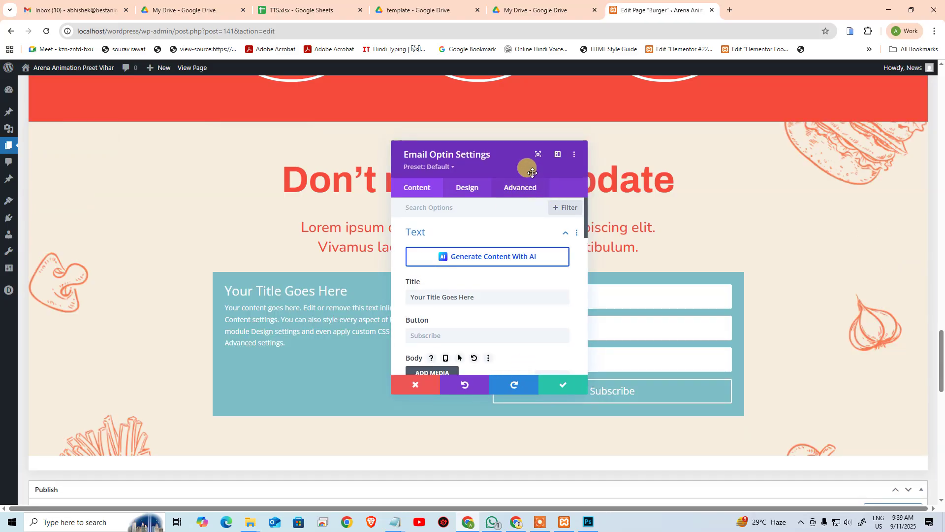
{"action": "left_click_drag", "start_coordinate": [503, 155], "coordinate": [325, 164]}
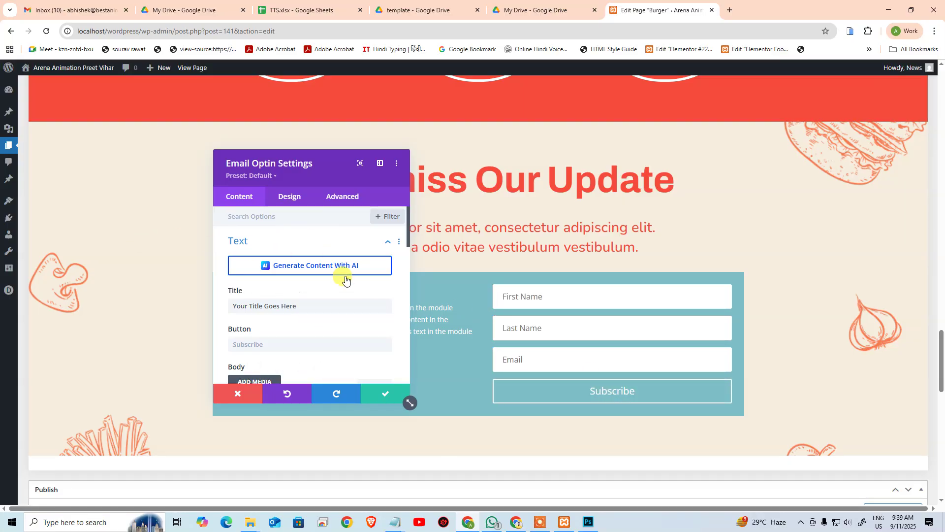
{"action": "scroll", "coordinate": [296, 301], "scroll_direction": "down", "scroll_amount": 1}
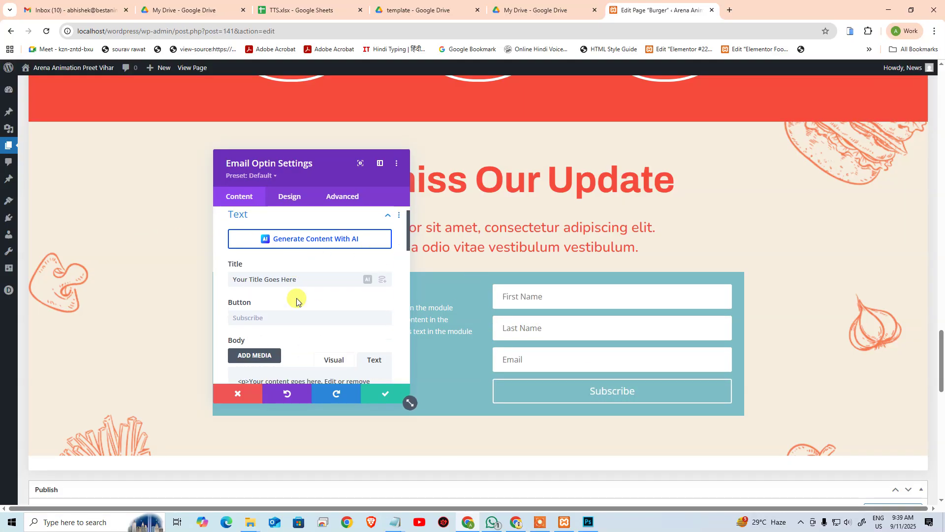
{"action": "scroll", "coordinate": [296, 301], "scroll_direction": "down", "scroll_amount": 4}
{"action": "scroll", "coordinate": [307, 308], "scroll_direction": "up", "scroll_amount": 5}
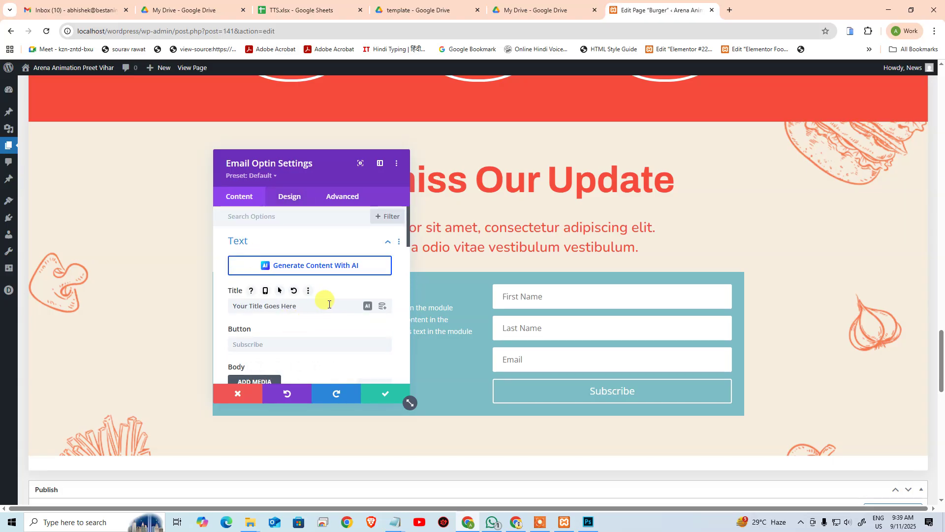
{"action": "left_click_drag", "start_coordinate": [311, 158], "coordinate": [758, 179]}
Step: In Design > Layout, toggle First Name full width off and back on
{"action": "left_click", "coordinate": [737, 218]}
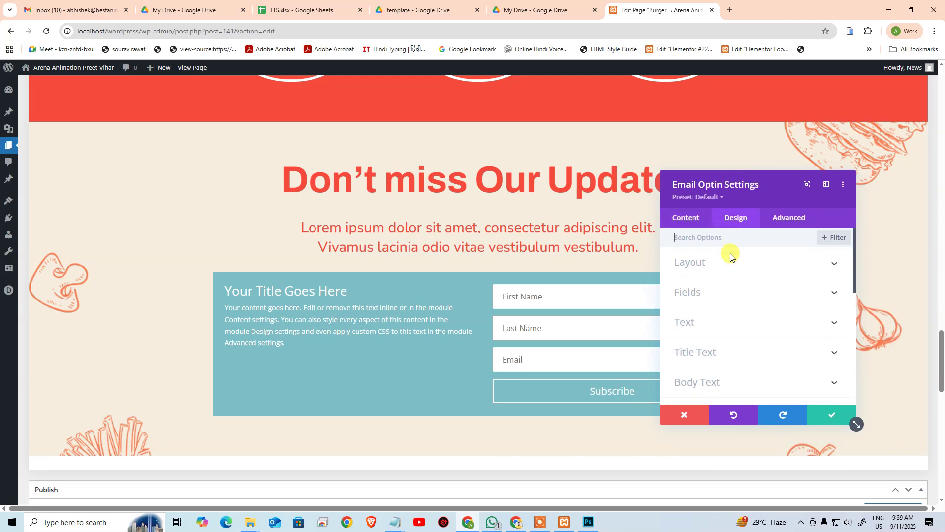
{"action": "left_click", "coordinate": [731, 259]}
{"action": "scroll", "coordinate": [776, 347], "scroll_direction": "down", "scroll_amount": 1}
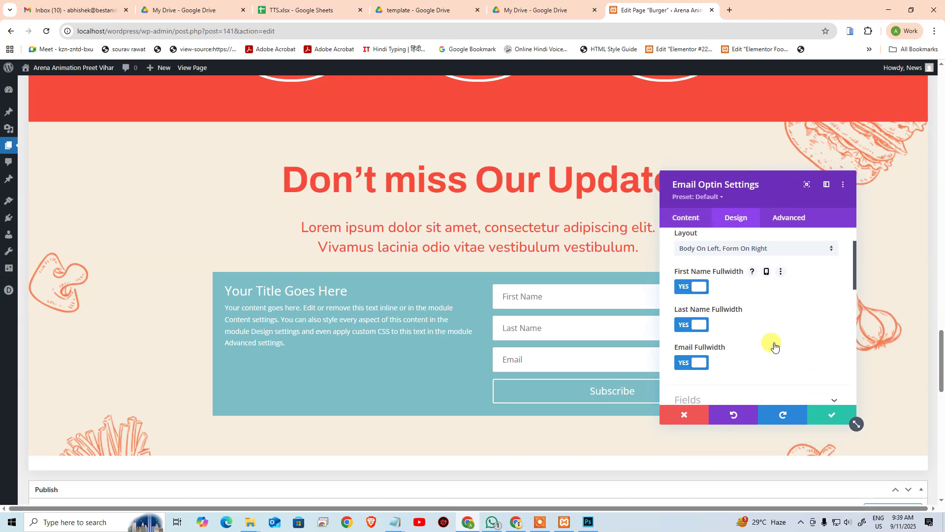
{"action": "left_click", "coordinate": [691, 287]}
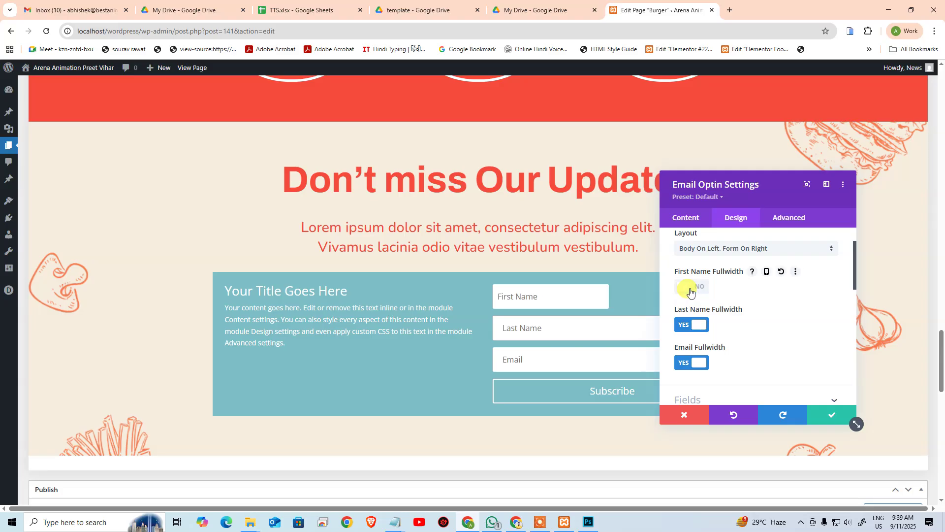
{"action": "left_click", "coordinate": [691, 288]}
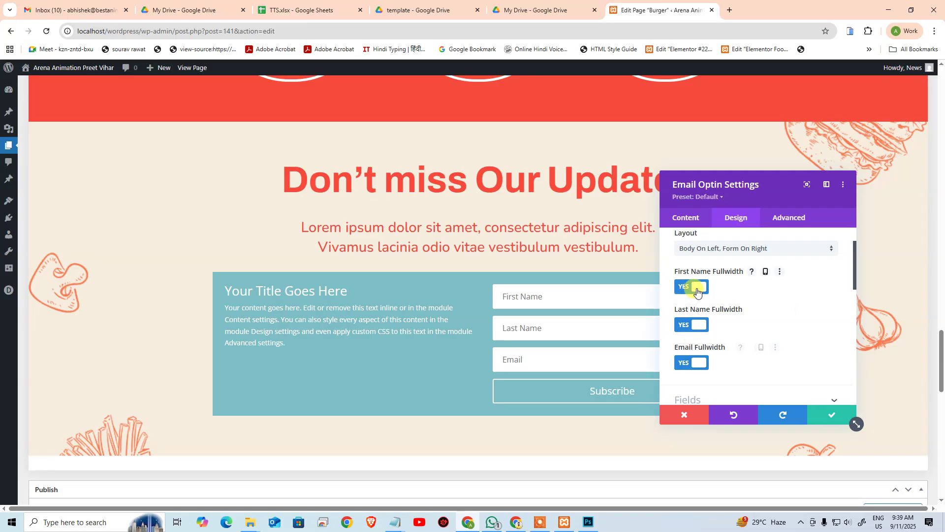
{"action": "scroll", "coordinate": [728, 356], "scroll_direction": "down", "scroll_amount": 3}
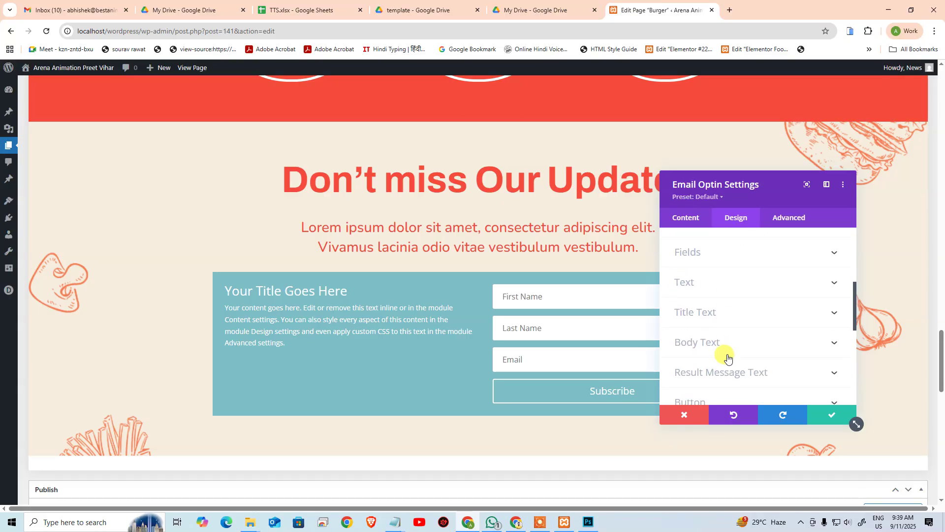
Step: Look through the Fields styling options, then reopen the Layout section
{"action": "left_click", "coordinate": [720, 253]}
{"action": "scroll", "coordinate": [746, 315], "scroll_direction": "down", "scroll_amount": 3}
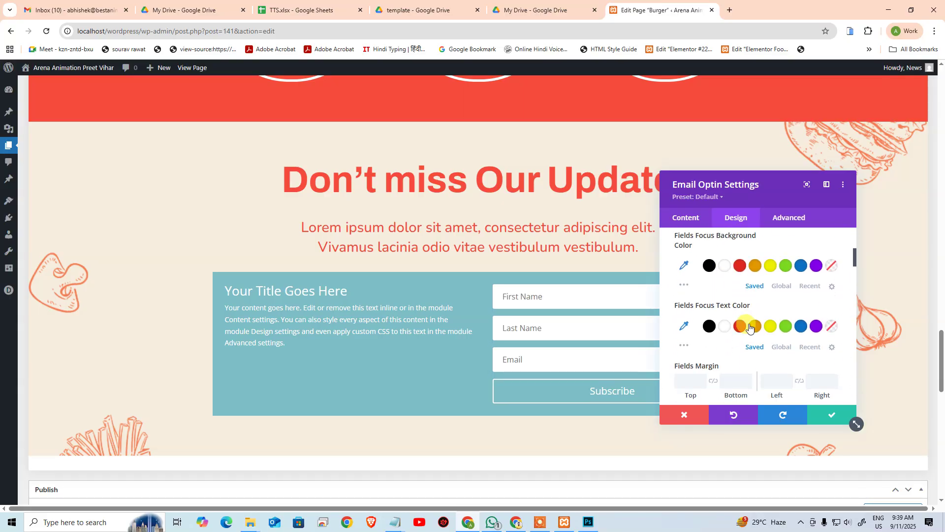
{"action": "scroll", "coordinate": [749, 325], "scroll_direction": "up", "scroll_amount": 3}
{"action": "left_click", "coordinate": [805, 293]}
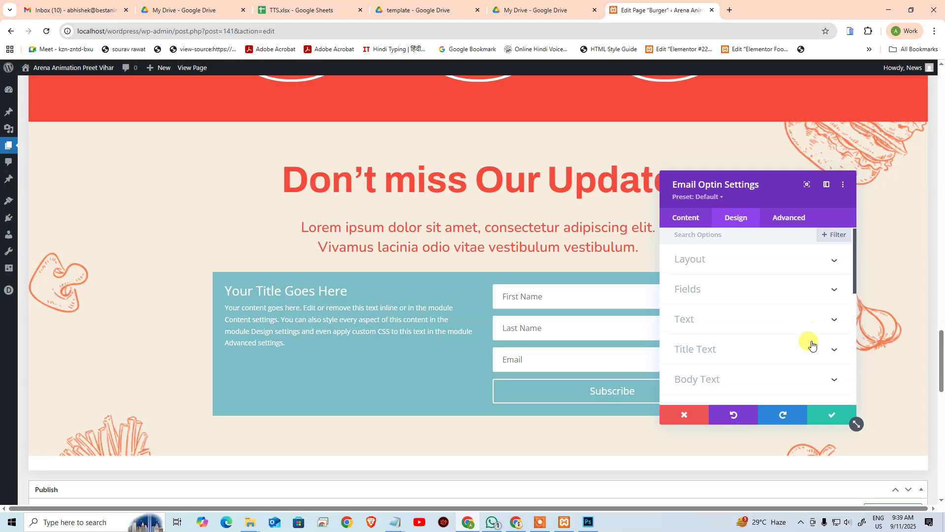
{"action": "scroll", "coordinate": [801, 374], "scroll_direction": "down", "scroll_amount": 2}
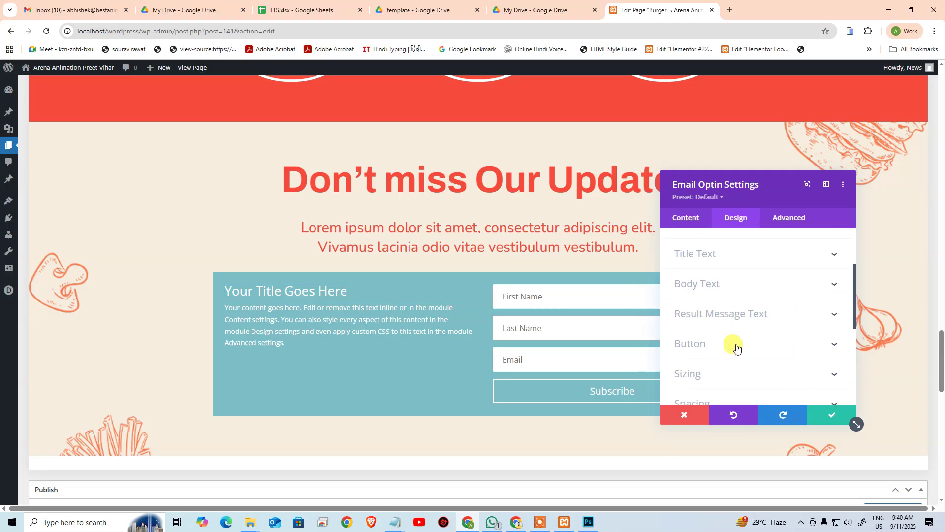
{"action": "scroll", "coordinate": [742, 296], "scroll_direction": "up", "scroll_amount": 3}
{"action": "left_click", "coordinate": [695, 264]}
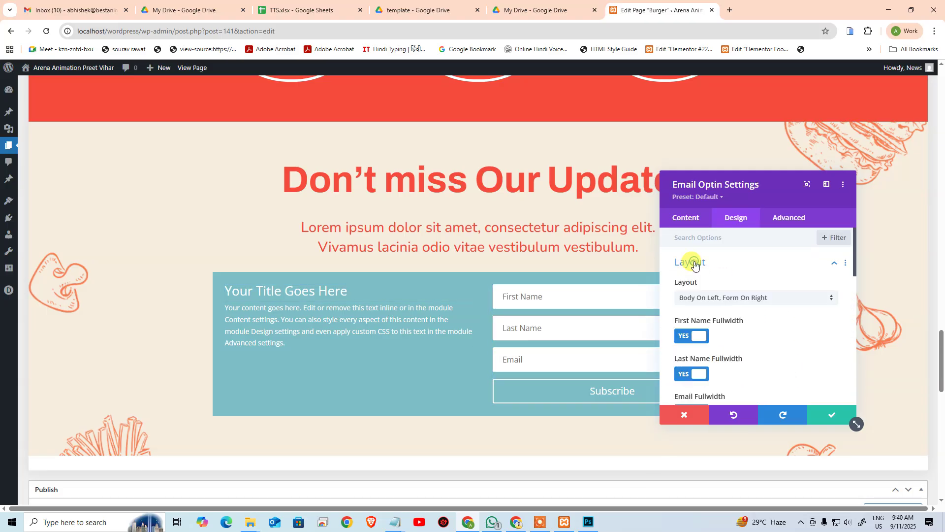
Step: Try the form-left, body-on-top and form-on-top layouts, then return to form on right
{"action": "left_click", "coordinate": [723, 299]}
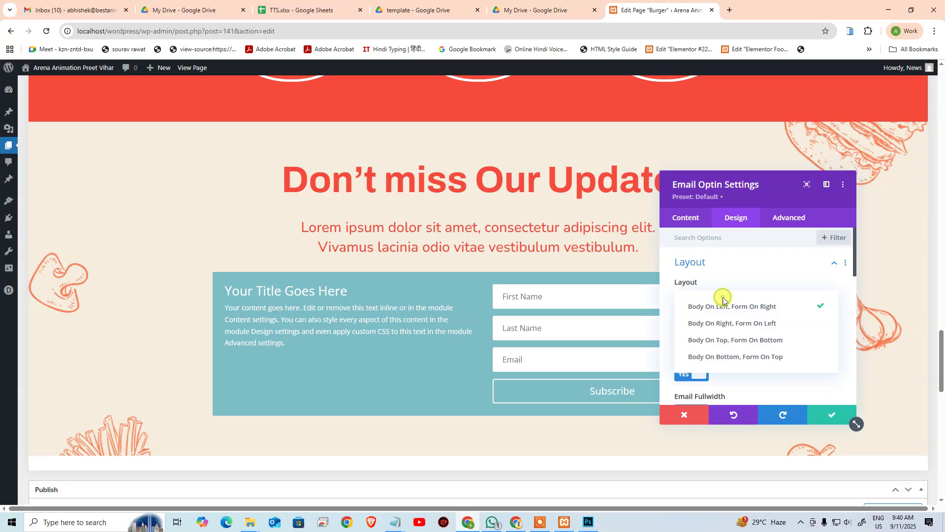
{"action": "left_click", "coordinate": [748, 323]}
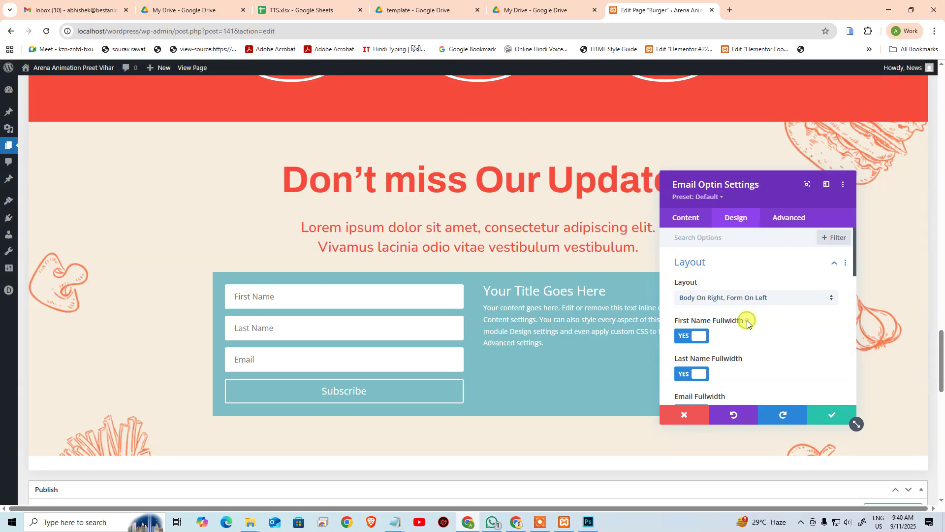
{"action": "left_click", "coordinate": [729, 299]}
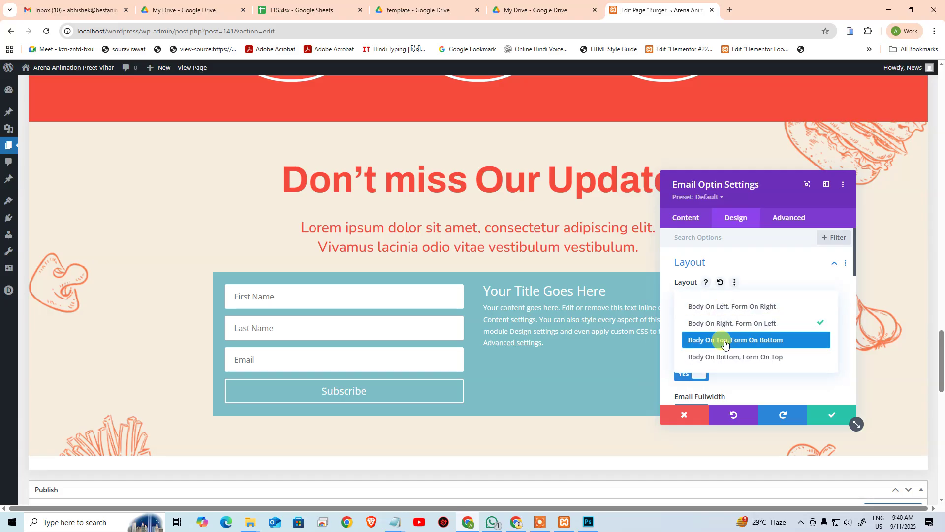
{"action": "left_click", "coordinate": [724, 338]}
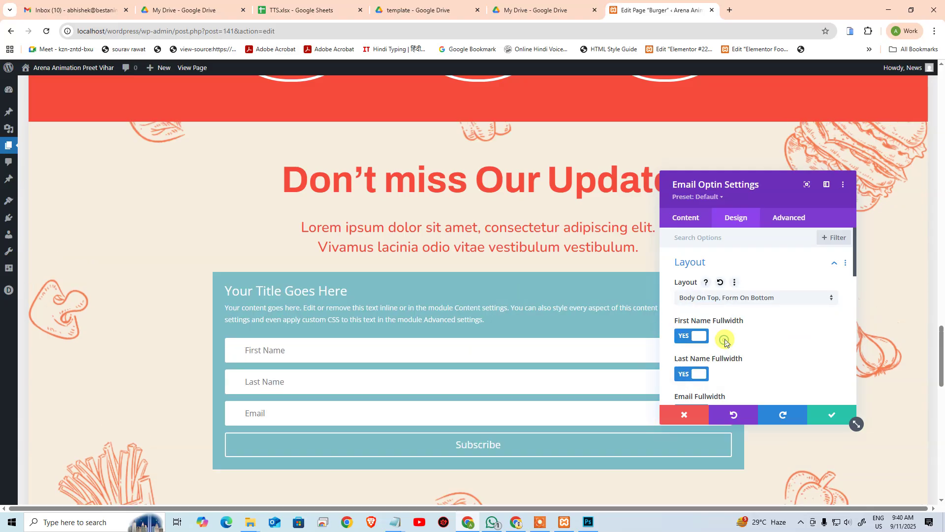
{"action": "left_click", "coordinate": [718, 298]}
{"action": "left_click", "coordinate": [720, 357]}
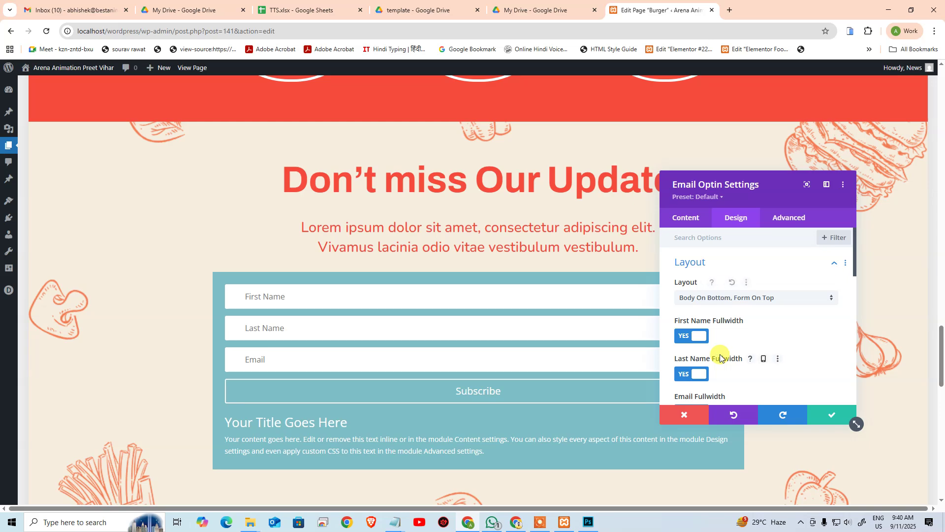
{"action": "left_click", "coordinate": [712, 298]}
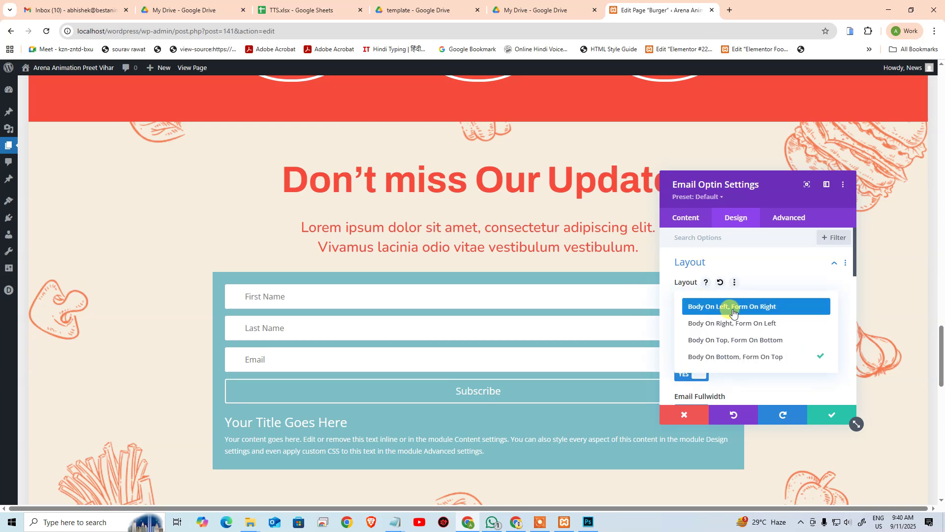
{"action": "left_click", "coordinate": [734, 308]}
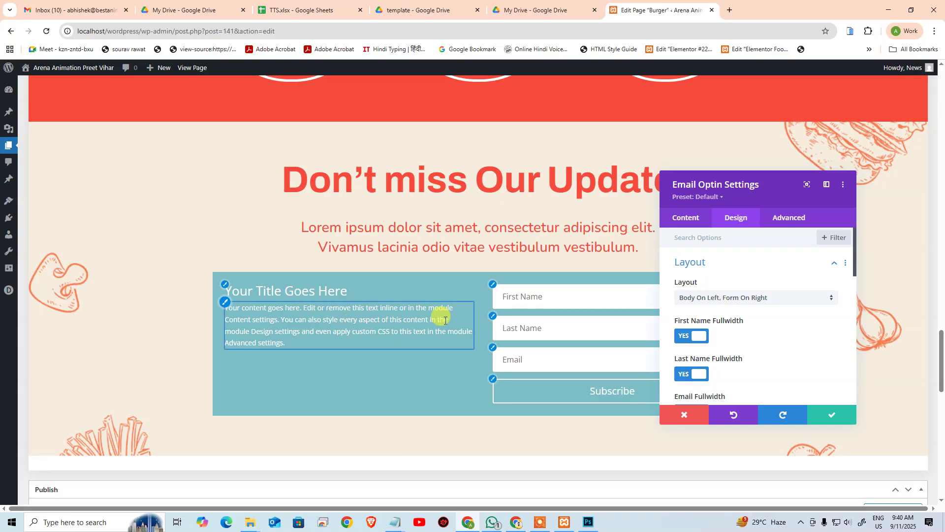
Step: Choose the Body On Top, Form On Bottom layout for the Email Optin
{"action": "left_click", "coordinate": [742, 299]}
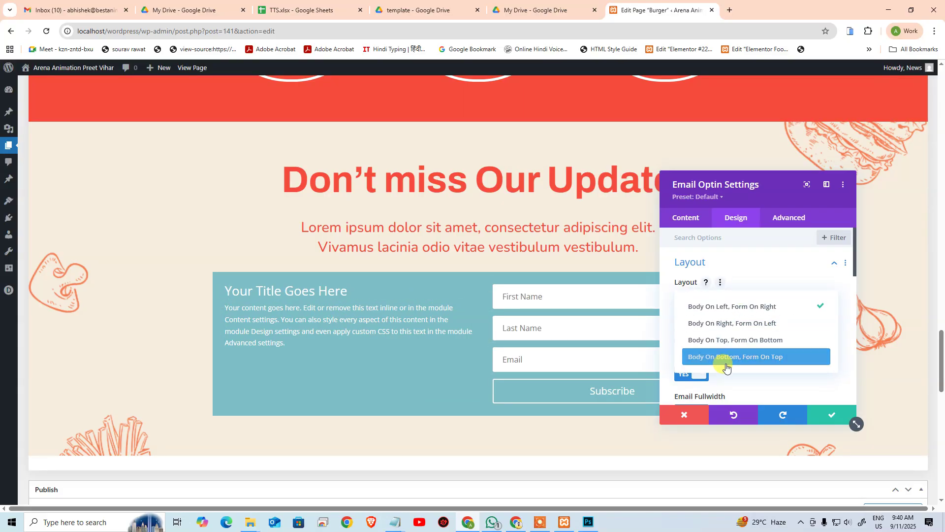
{"action": "left_click", "coordinate": [730, 357]}
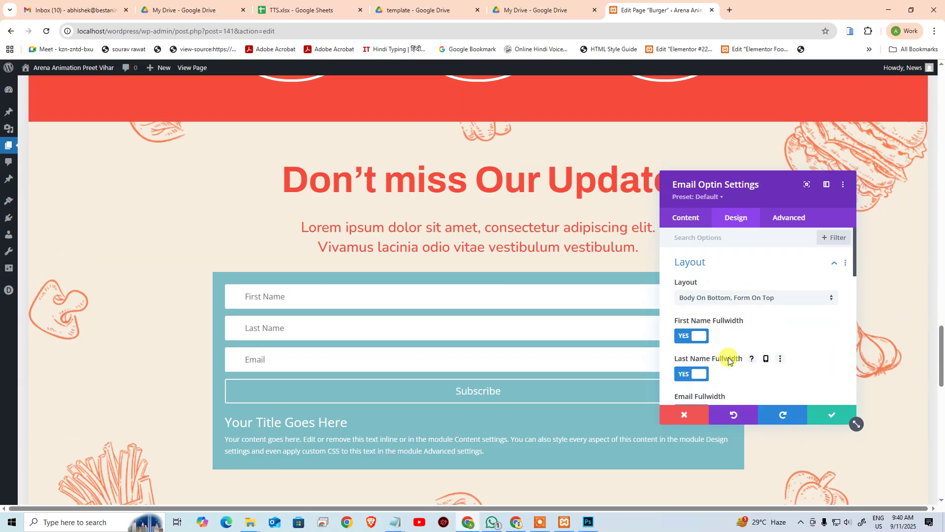
{"action": "left_click", "coordinate": [732, 301]}
{"action": "left_click", "coordinate": [720, 339]}
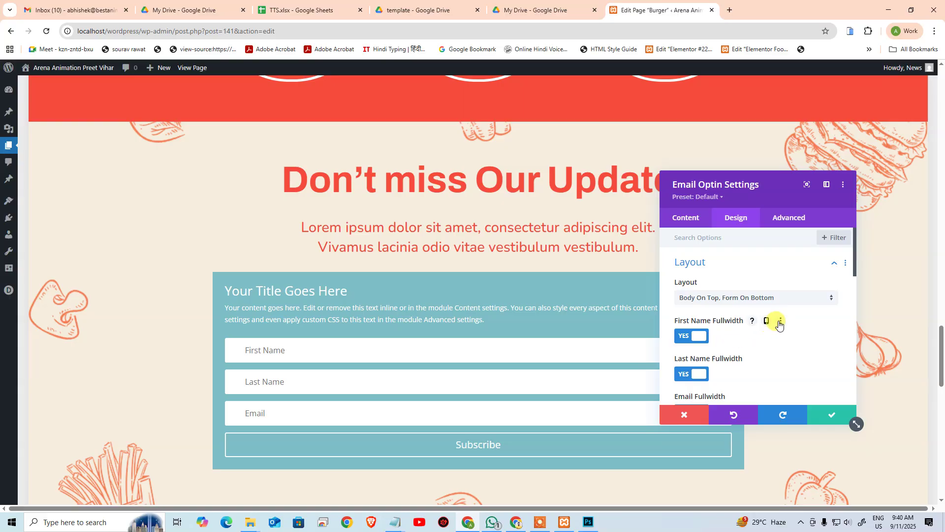
{"action": "scroll", "coordinate": [783, 320], "scroll_direction": "down", "scroll_amount": 2}
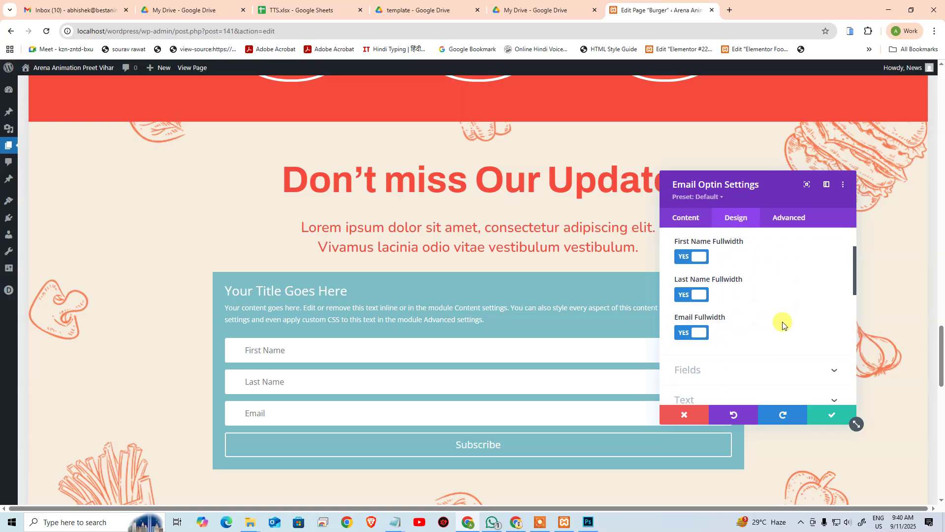
{"action": "scroll", "coordinate": [782, 323], "scroll_direction": "up", "scroll_amount": 2}
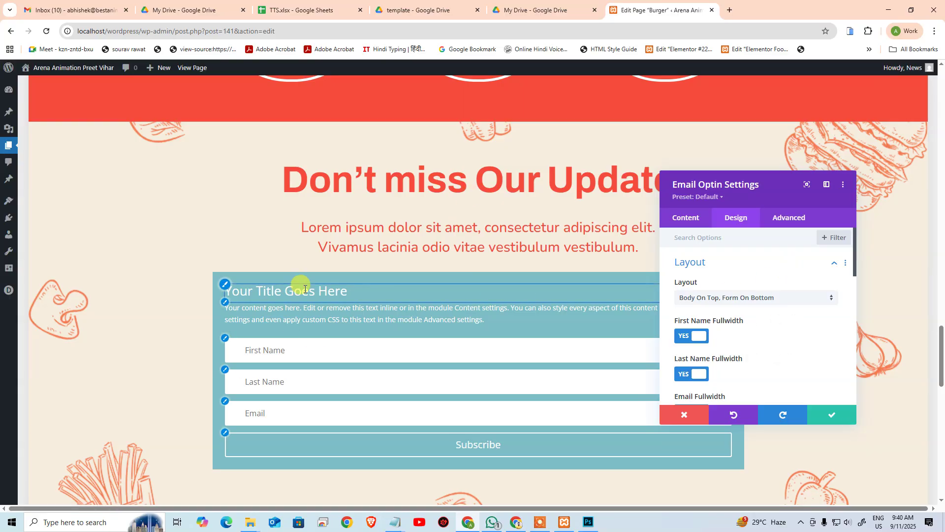
{"action": "scroll", "coordinate": [645, 290], "scroll_direction": "down", "scroll_amount": 1}
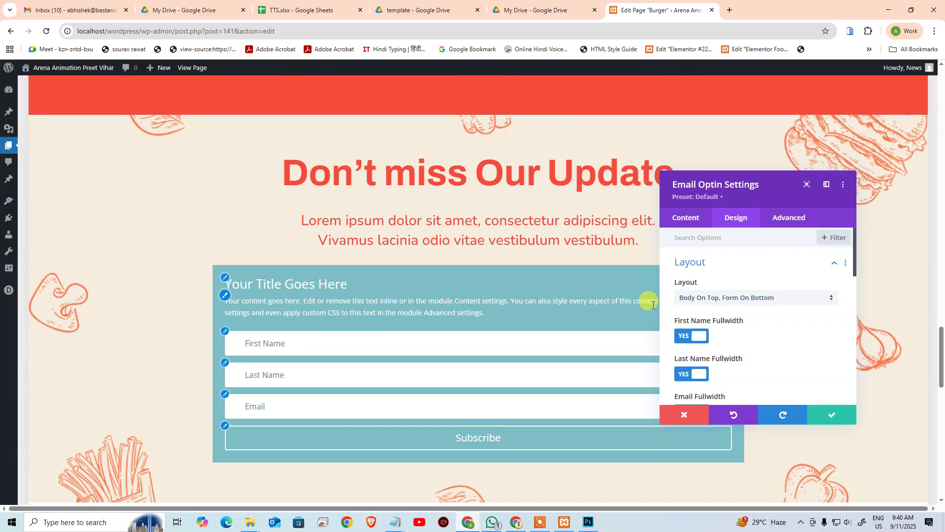
Step: Turn off Fullwidth for the First Name, Last Name and Email fields
{"action": "scroll", "coordinate": [742, 333], "scroll_direction": "down", "scroll_amount": 3}
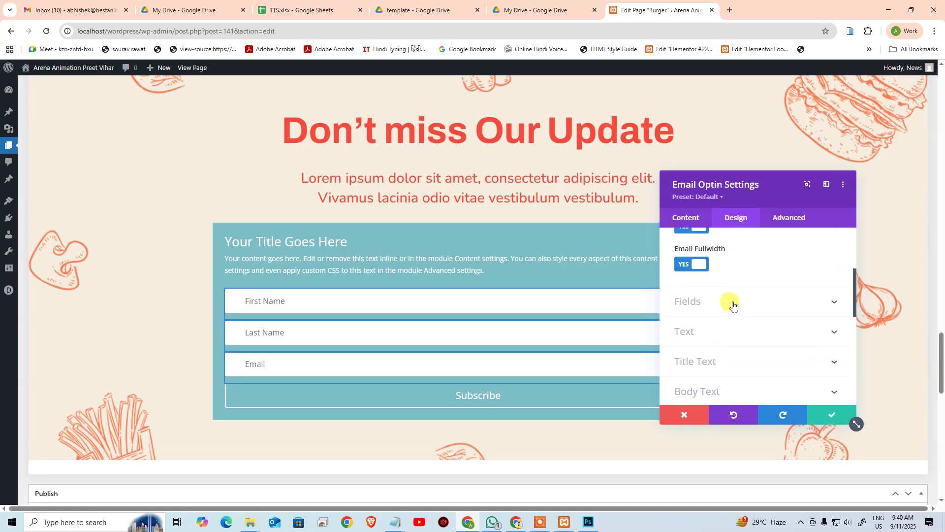
{"action": "scroll", "coordinate": [733, 306], "scroll_direction": "up", "scroll_amount": 2}
{"action": "left_click", "coordinate": [683, 287]}
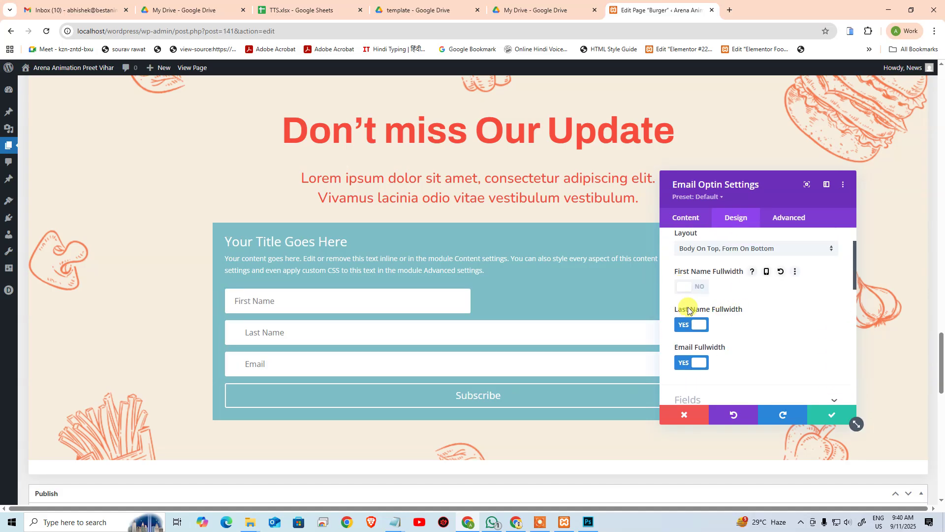
{"action": "left_click", "coordinate": [688, 323]}
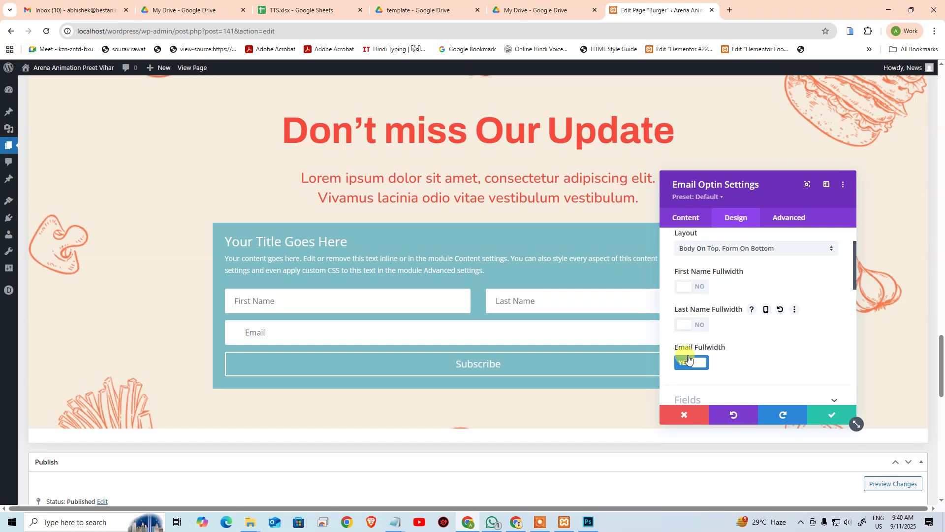
{"action": "left_click", "coordinate": [689, 363]}
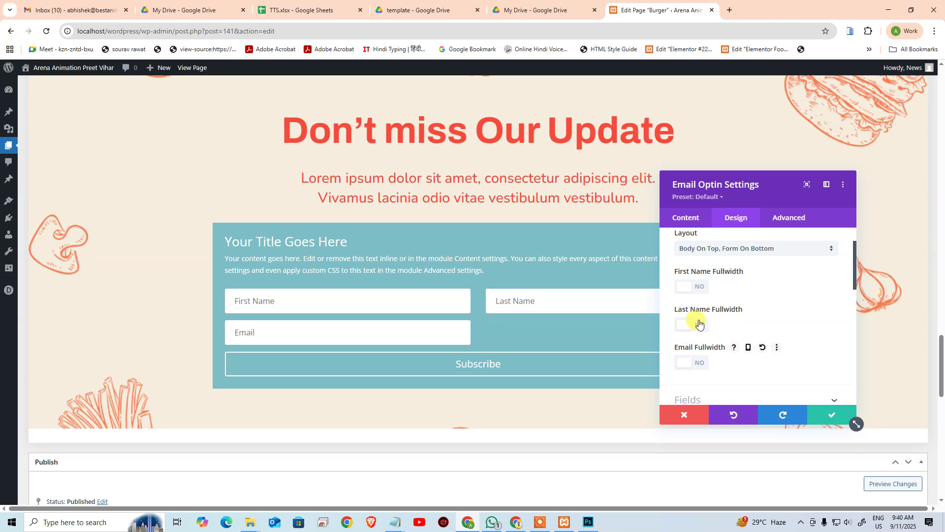
Step: Try the button's Use Custom Styles toggle, leave it off, and go to the Content settings
{"action": "scroll", "coordinate": [700, 323], "scroll_direction": "down", "scroll_amount": 2}
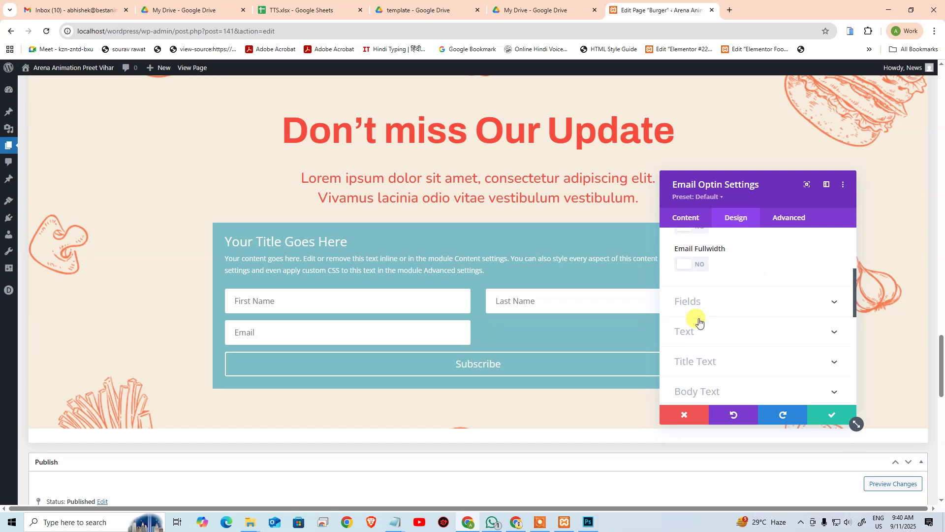
{"action": "scroll", "coordinate": [699, 322], "scroll_direction": "down", "scroll_amount": 3}
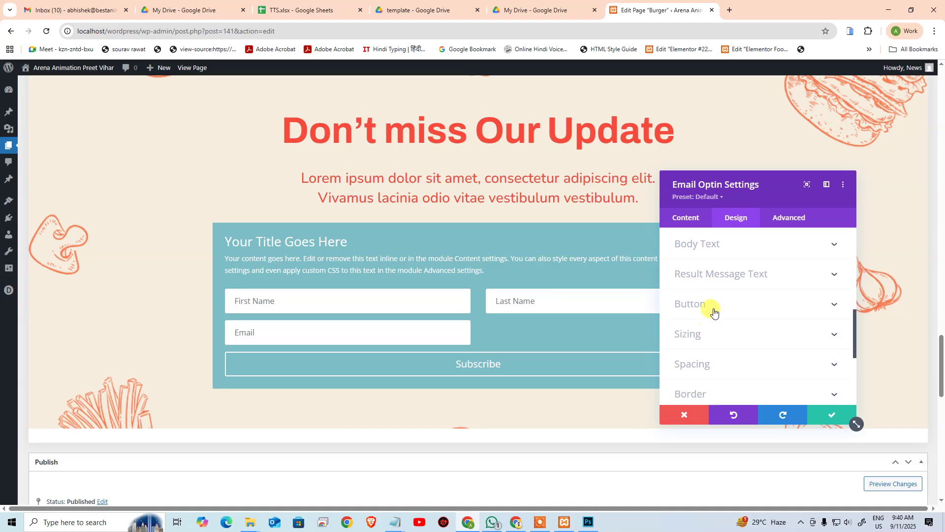
{"action": "left_click", "coordinate": [714, 309]}
{"action": "left_click", "coordinate": [702, 288]}
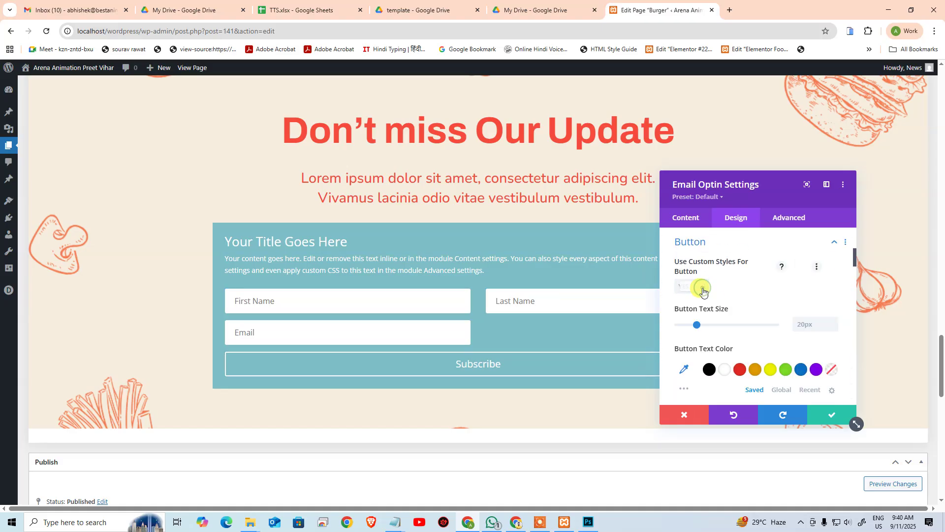
{"action": "left_click", "coordinate": [703, 289]}
{"action": "scroll", "coordinate": [704, 295], "scroll_direction": "down", "scroll_amount": 3}
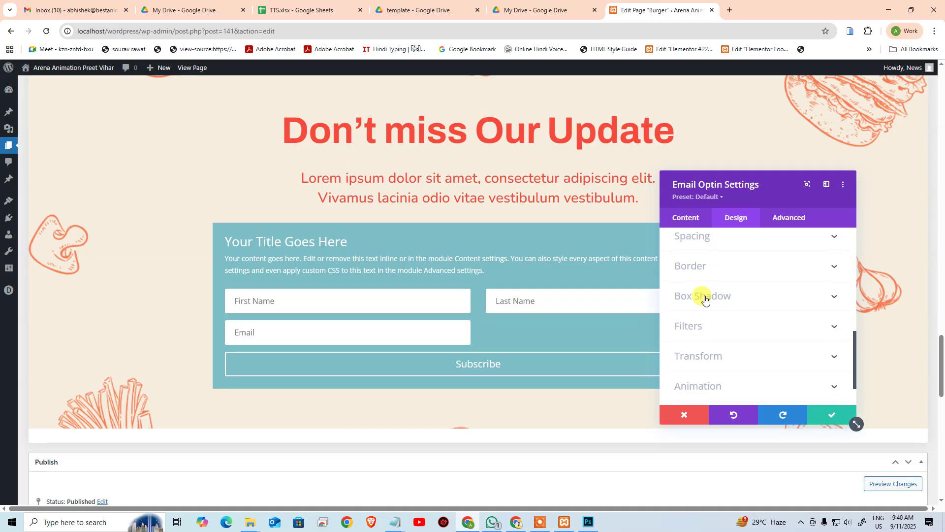
{"action": "scroll", "coordinate": [704, 295], "scroll_direction": "down", "scroll_amount": 2}
{"action": "scroll", "coordinate": [739, 251], "scroll_direction": "up", "scroll_amount": 5}
{"action": "scroll", "coordinate": [722, 250], "scroll_direction": "up", "scroll_amount": 10}
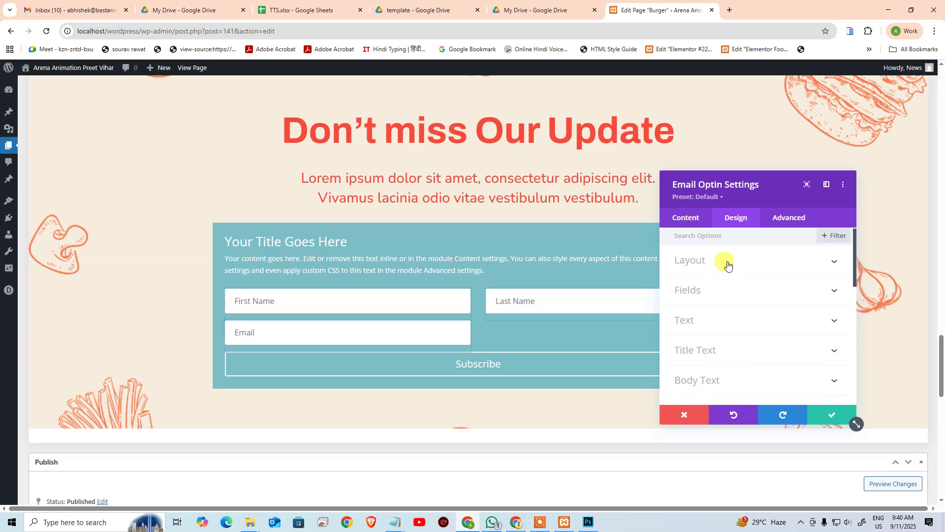
{"action": "left_click", "coordinate": [682, 217]}
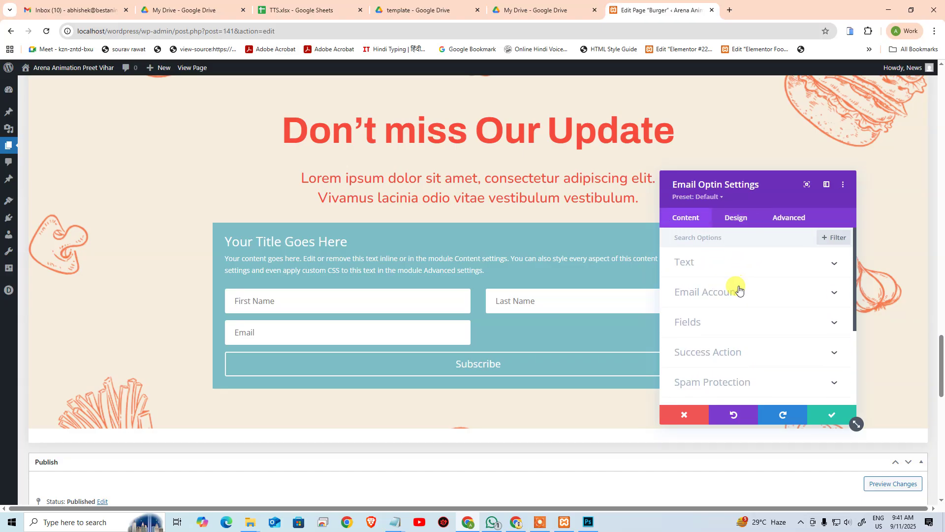
Step: Switch off the First Name and Last Name fields in the optin's form field options
{"action": "left_click", "coordinate": [739, 289]}
{"action": "left_click", "coordinate": [731, 257]}
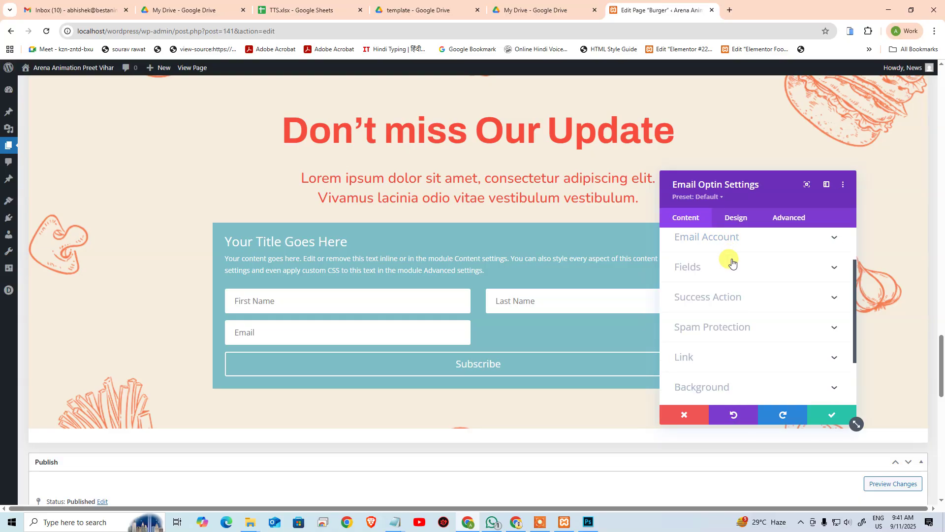
{"action": "scroll", "coordinate": [731, 261], "scroll_direction": "up", "scroll_amount": 1}
{"action": "left_click", "coordinate": [729, 261]}
{"action": "left_click", "coordinate": [730, 261]}
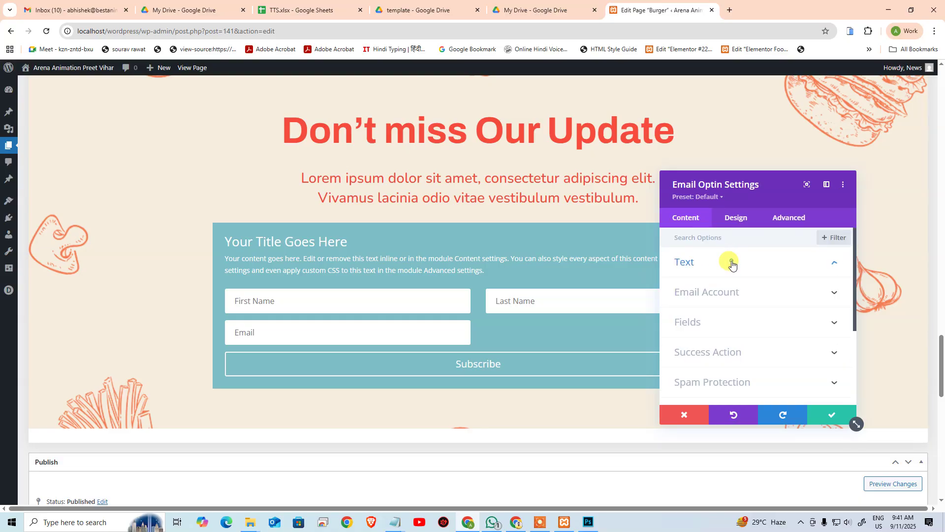
{"action": "left_click", "coordinate": [715, 321]}
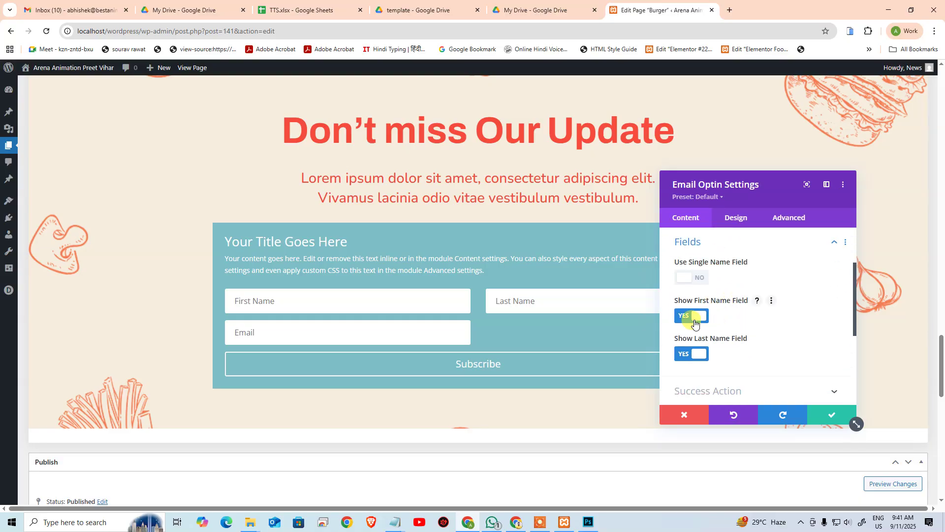
{"action": "left_click", "coordinate": [695, 318]}
{"action": "left_click", "coordinate": [689, 355]}
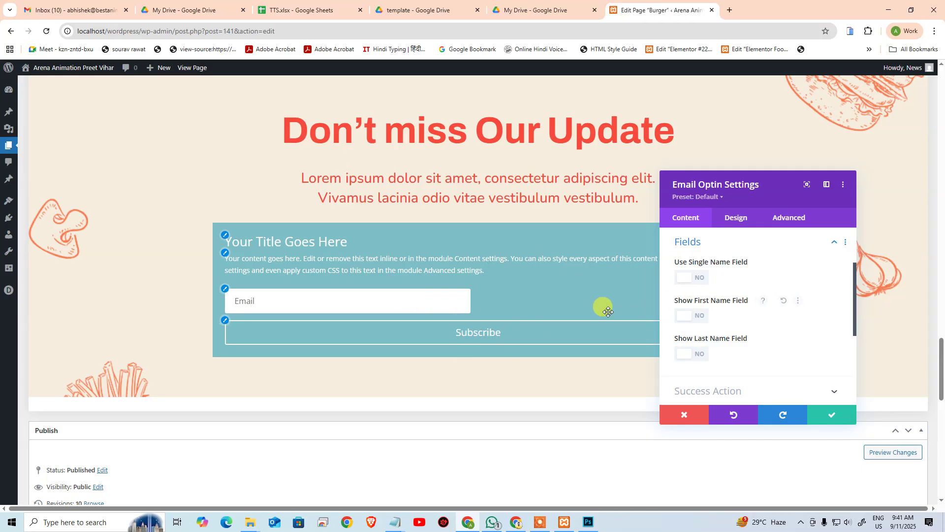
Step: Review the Success Action and Spam Protection options, leaving spam protection off
{"action": "scroll", "coordinate": [712, 323], "scroll_direction": "down", "scroll_amount": 3}
{"action": "scroll", "coordinate": [709, 323], "scroll_direction": "up", "scroll_amount": 2}
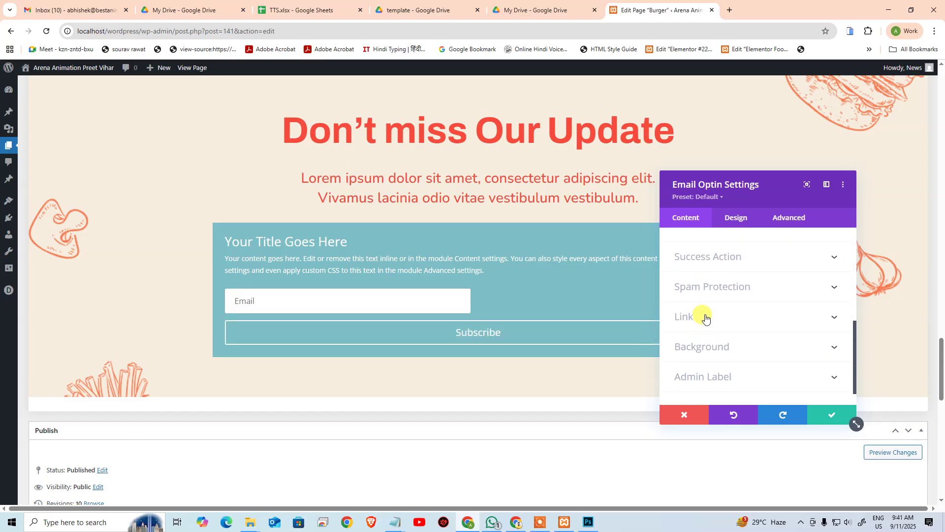
{"action": "scroll", "coordinate": [738, 289], "scroll_direction": "down", "scroll_amount": 1}
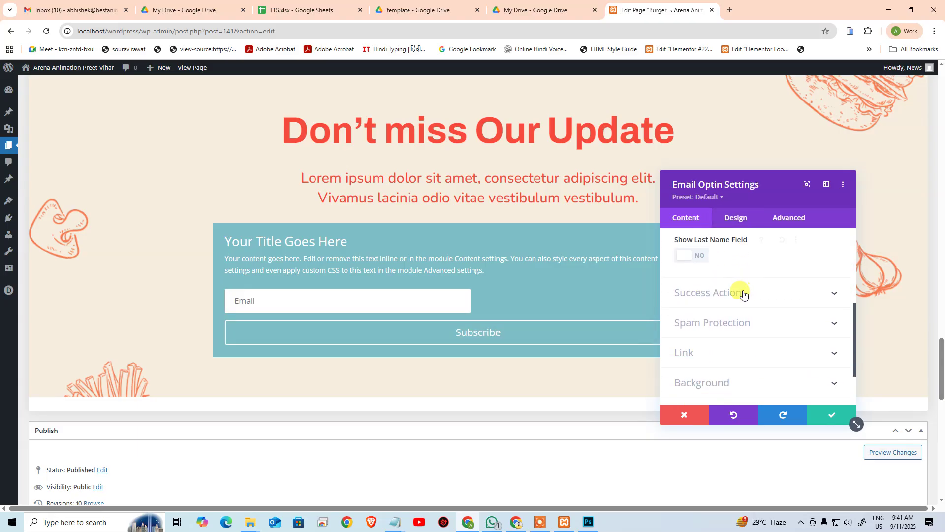
{"action": "left_click", "coordinate": [743, 293]}
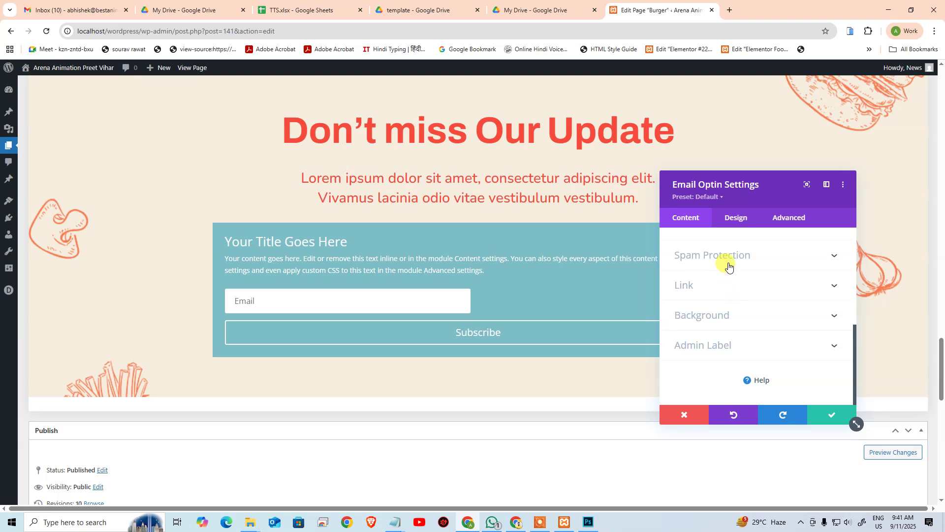
{"action": "left_click", "coordinate": [725, 256]}
{"action": "scroll", "coordinate": [736, 300], "scroll_direction": "down", "scroll_amount": 1}
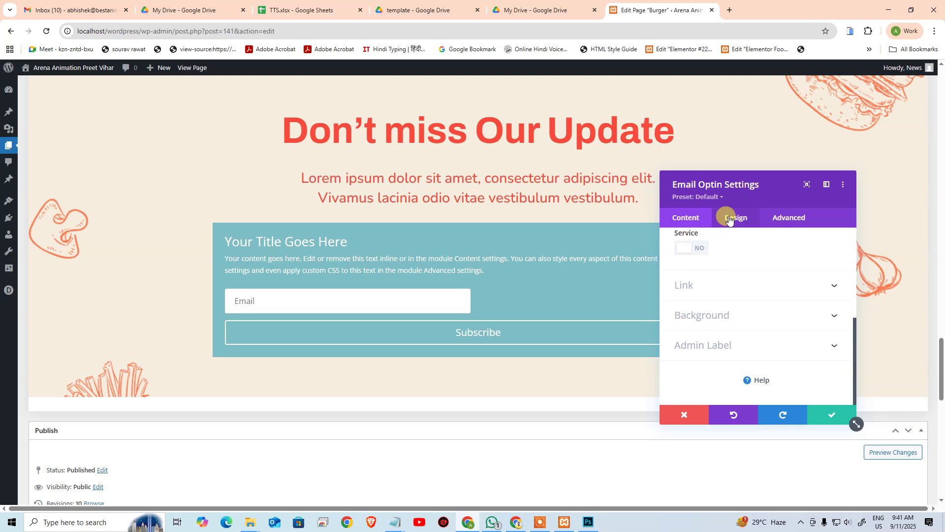
Step: Turn on custom styles for the Email Optin button in the Design tab
{"action": "left_click", "coordinate": [725, 216]}
{"action": "scroll", "coordinate": [709, 335], "scroll_direction": "down", "scroll_amount": 2}
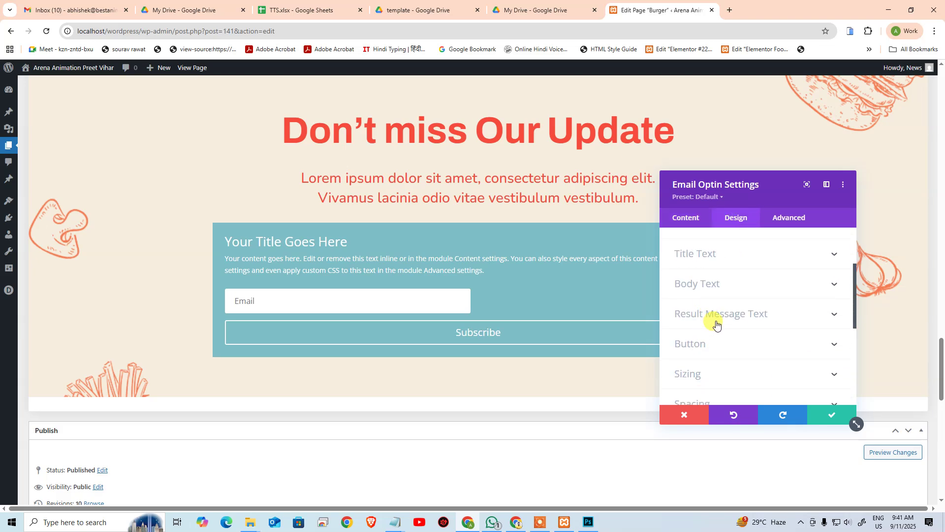
{"action": "scroll", "coordinate": [716, 323], "scroll_direction": "down", "scroll_amount": 2}
{"action": "left_click", "coordinate": [724, 245]}
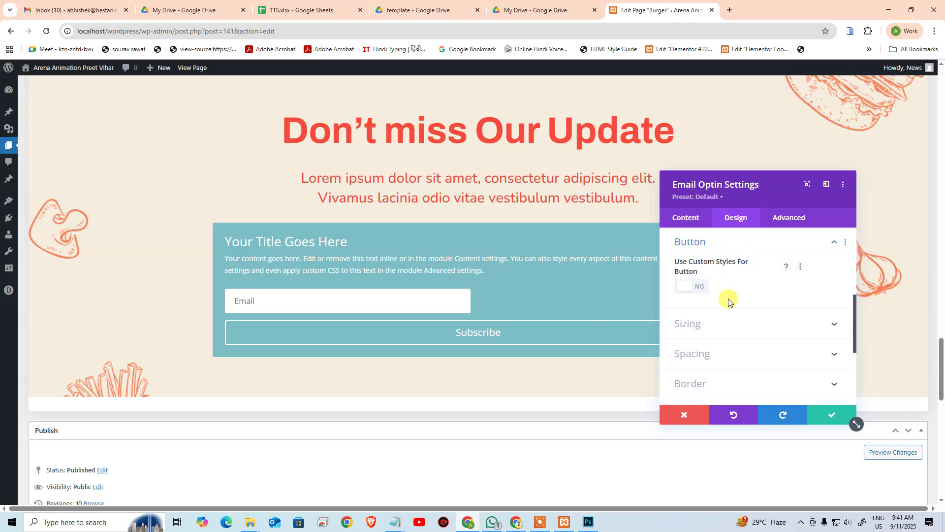
{"action": "scroll", "coordinate": [728, 300], "scroll_direction": "down", "scroll_amount": 1}
{"action": "scroll", "coordinate": [729, 293], "scroll_direction": "up", "scroll_amount": 3}
{"action": "scroll", "coordinate": [728, 294], "scroll_direction": "down", "scroll_amount": 2}
{"action": "left_click", "coordinate": [695, 288]}
Step: Hide the button icon and bring the Subscribe text size to 25px
{"action": "scroll", "coordinate": [720, 295], "scroll_direction": "down", "scroll_amount": 8}
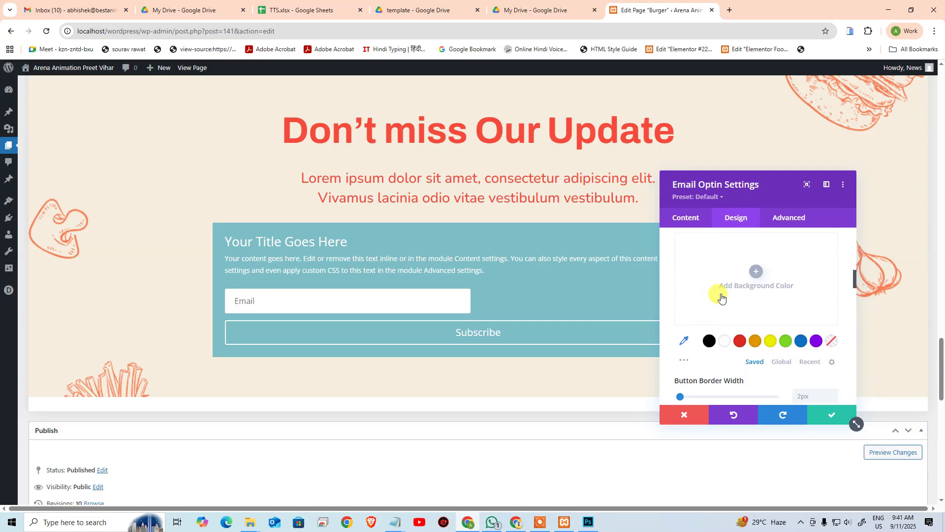
{"action": "scroll", "coordinate": [721, 297], "scroll_direction": "down", "scroll_amount": 2}
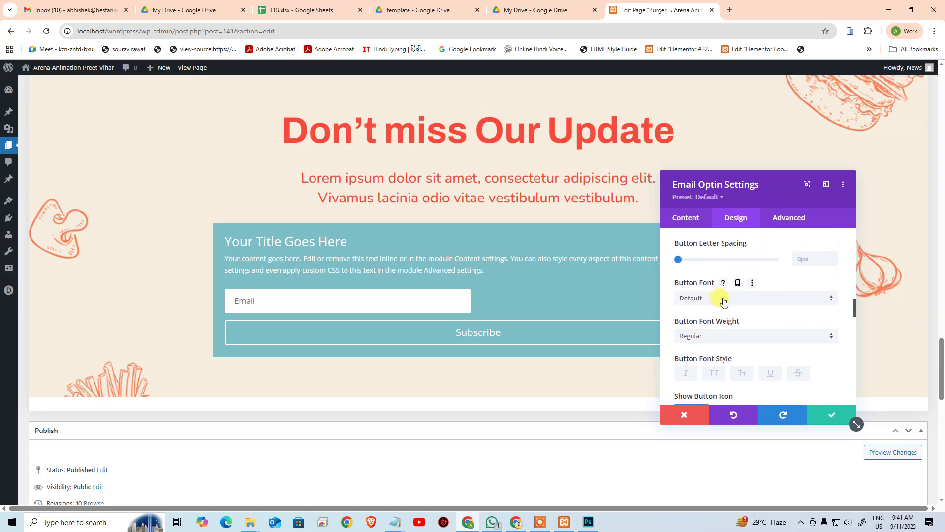
{"action": "scroll", "coordinate": [724, 301], "scroll_direction": "down", "scroll_amount": 2}
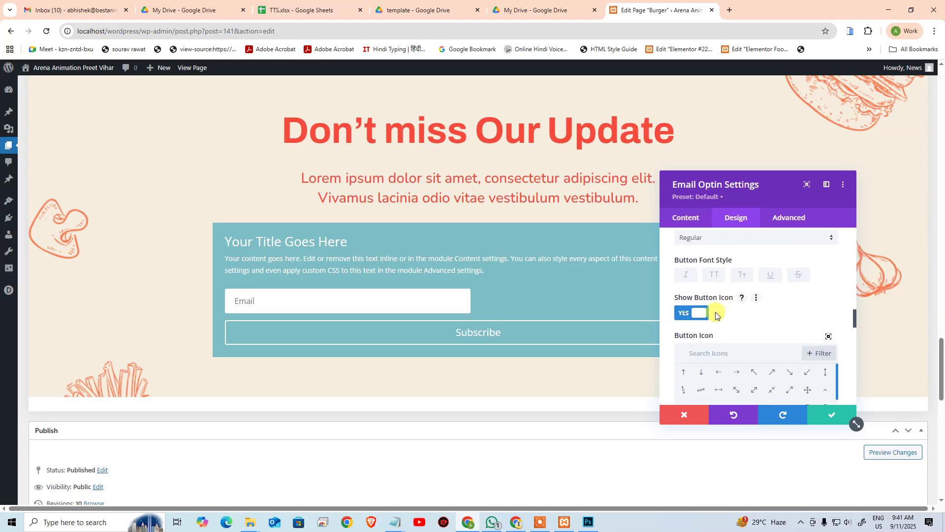
{"action": "left_click", "coordinate": [682, 313]}
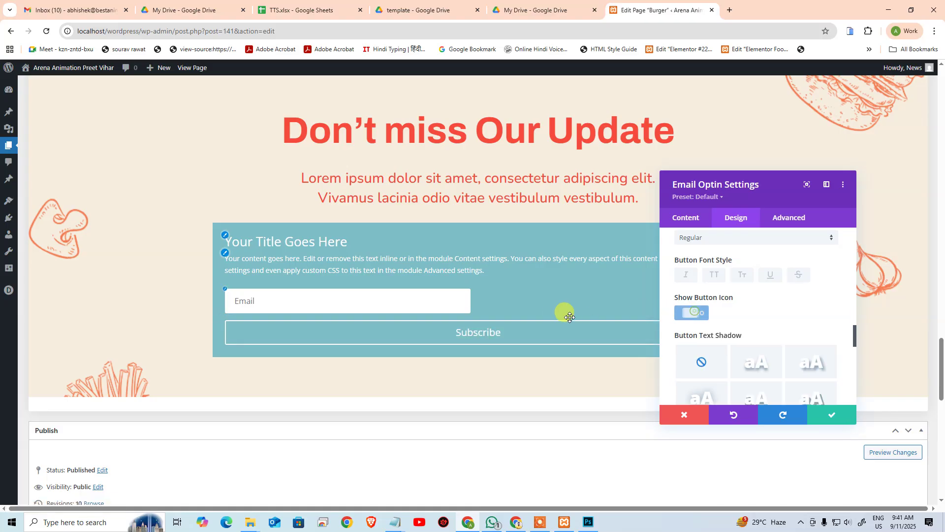
{"action": "scroll", "coordinate": [745, 306], "scroll_direction": "down", "scroll_amount": 4}
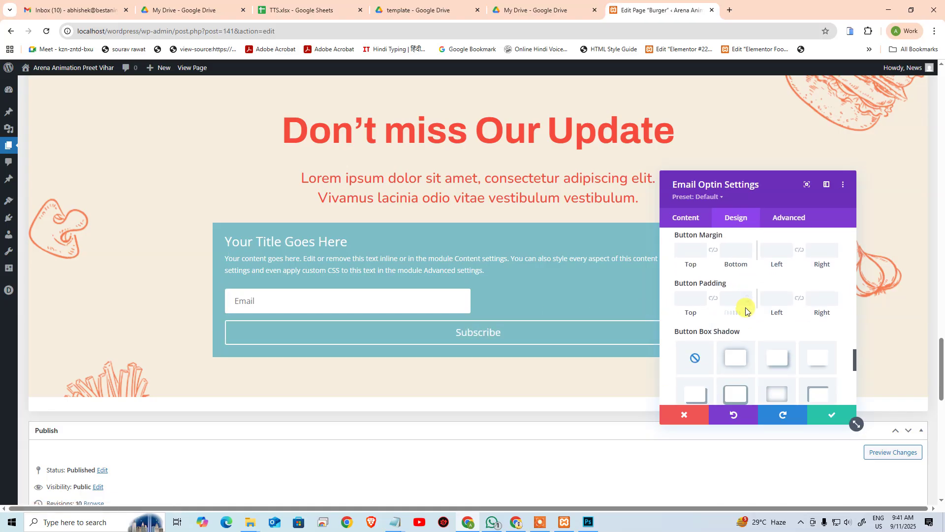
{"action": "scroll", "coordinate": [745, 310], "scroll_direction": "down", "scroll_amount": 5}
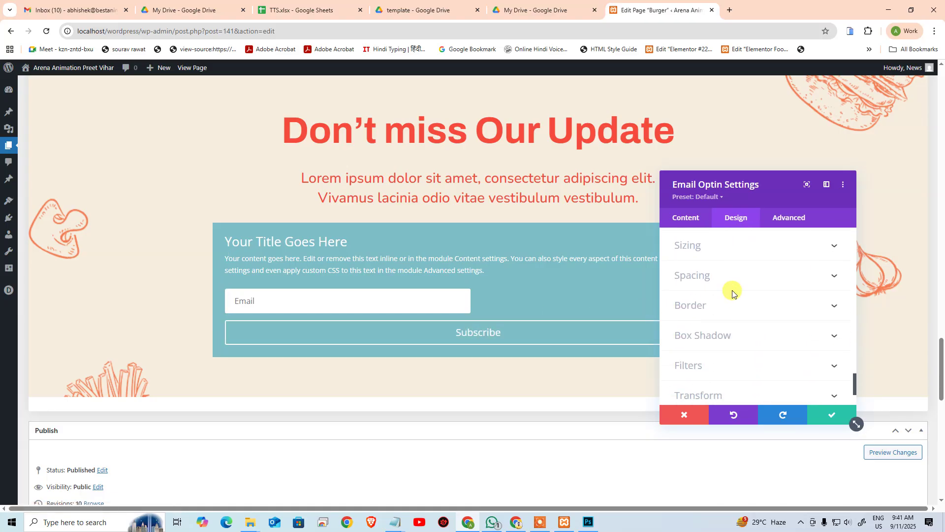
{"action": "scroll", "coordinate": [727, 328], "scroll_direction": "up", "scroll_amount": 10}
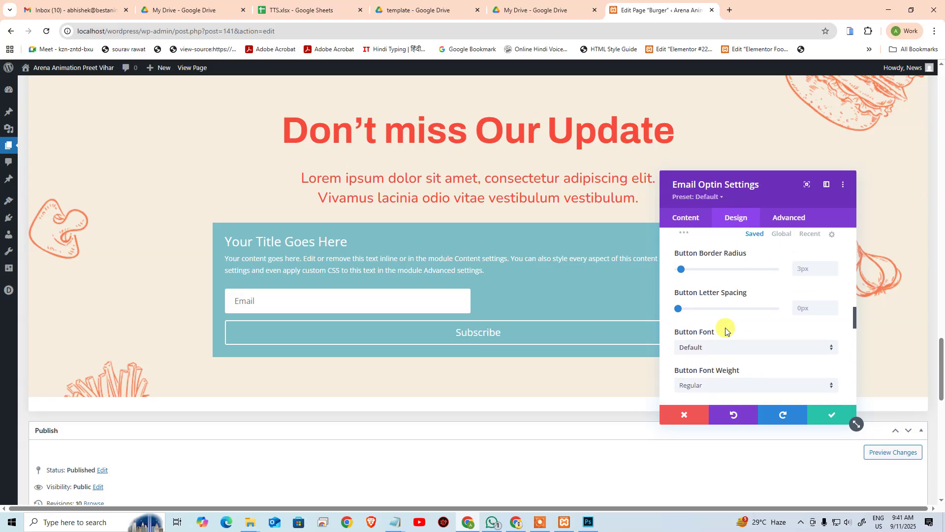
{"action": "scroll", "coordinate": [726, 328], "scroll_direction": "down", "scroll_amount": 1}
{"action": "scroll", "coordinate": [726, 329], "scroll_direction": "up", "scroll_amount": 3}
{"action": "scroll", "coordinate": [773, 320], "scroll_direction": "up", "scroll_amount": 2}
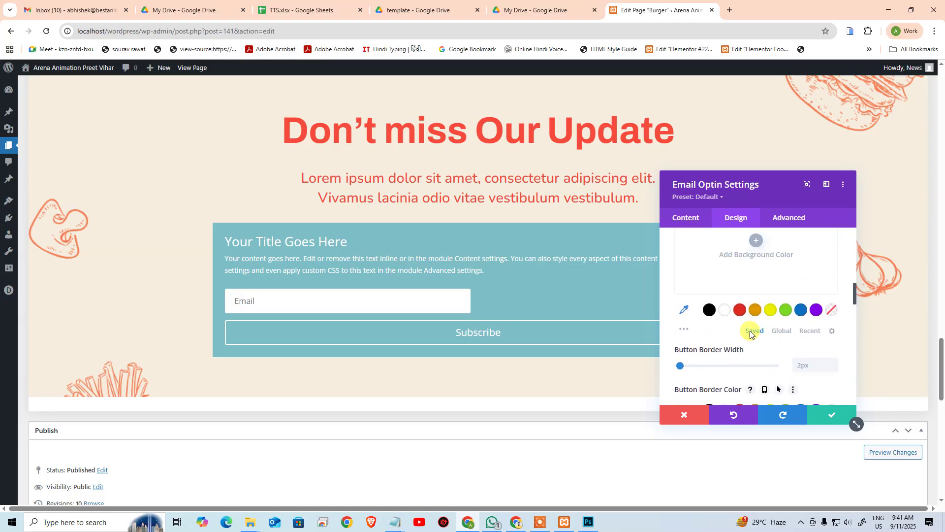
{"action": "scroll", "coordinate": [750, 334], "scroll_direction": "up", "scroll_amount": 6}
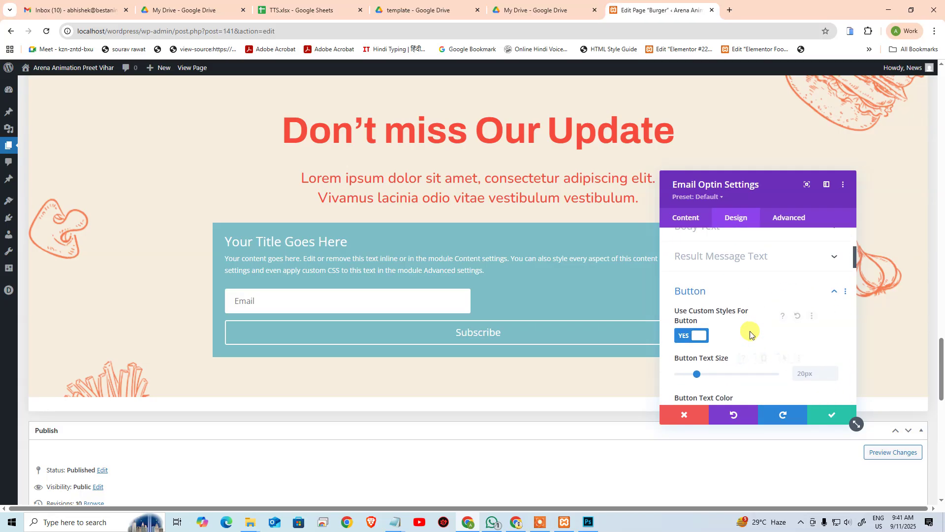
{"action": "scroll", "coordinate": [749, 332], "scroll_direction": "down", "scroll_amount": 3}
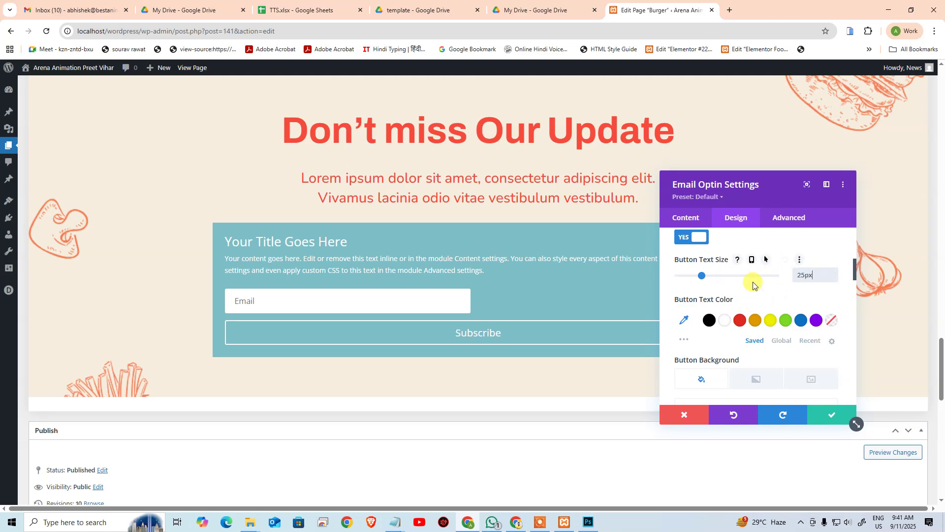
Step: Make the button text white and give the button a #f64b3c red background
{"action": "scroll", "coordinate": [738, 276], "scroll_direction": "down", "scroll_amount": 1}
{"action": "left_click", "coordinate": [722, 275]}
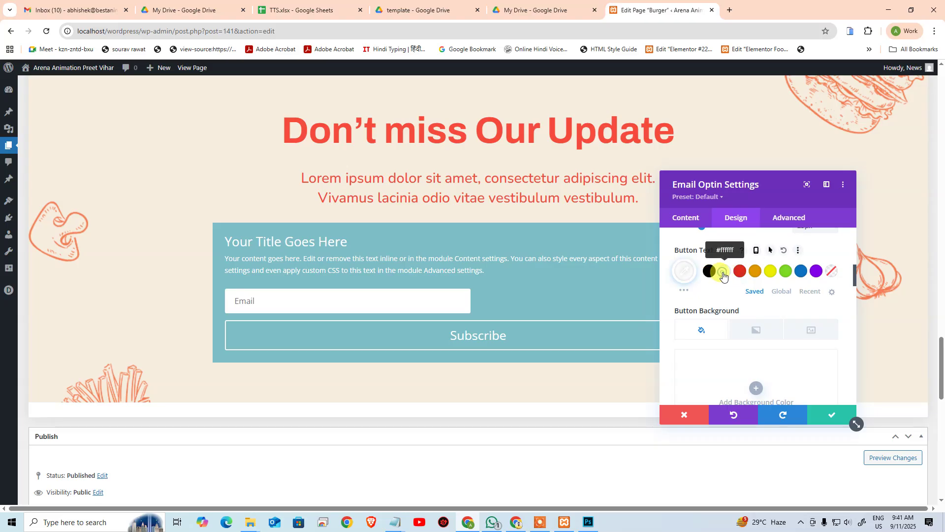
{"action": "scroll", "coordinate": [741, 336], "scroll_direction": "down", "scroll_amount": 1}
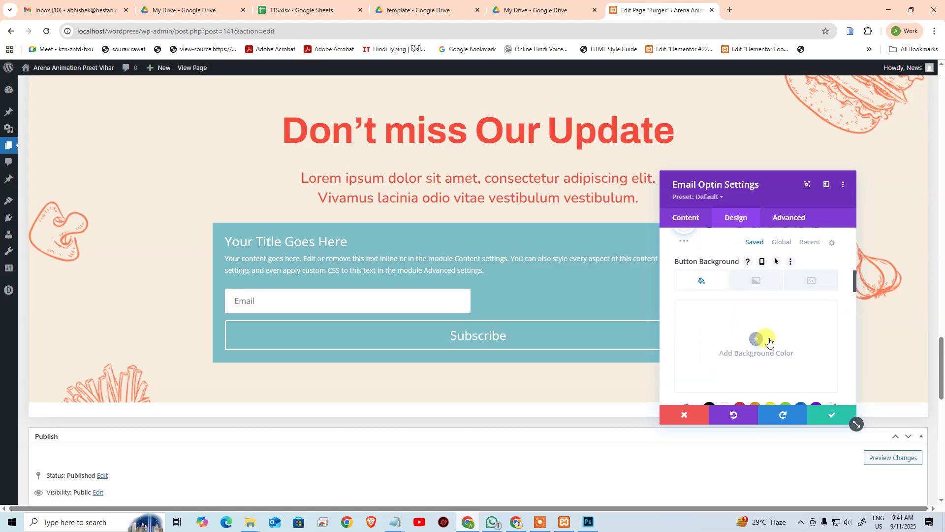
{"action": "left_click", "coordinate": [756, 339]}
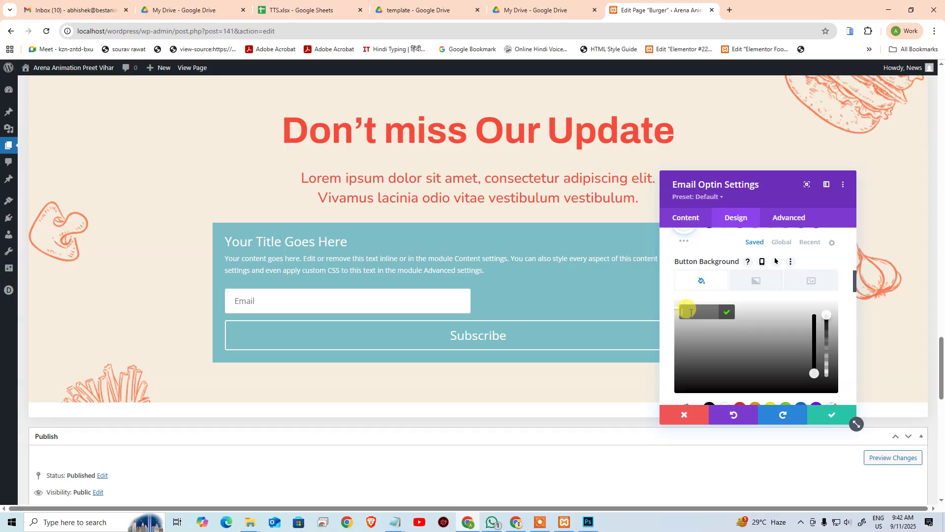
{"action": "left_click", "coordinate": [691, 312]}
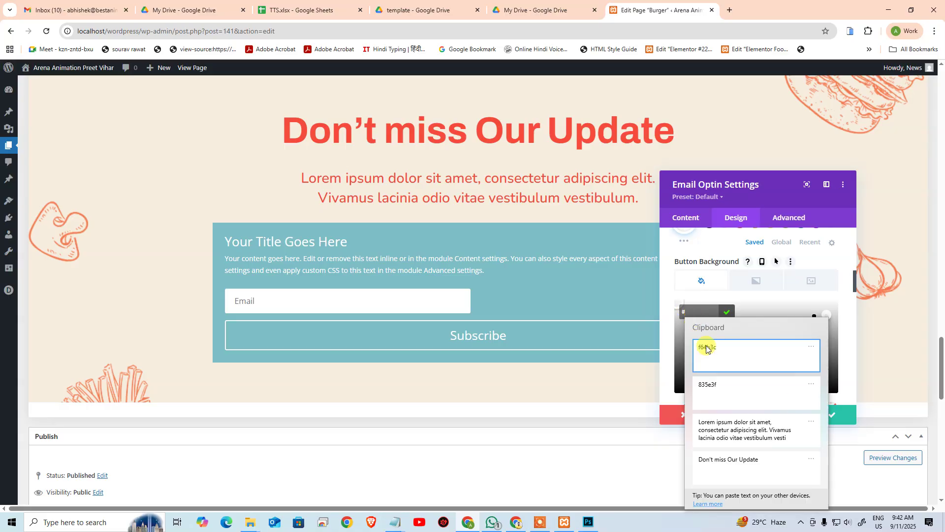
{"action": "type", "text": "#f64b3c"}
{"action": "left_click", "coordinate": [724, 321]}
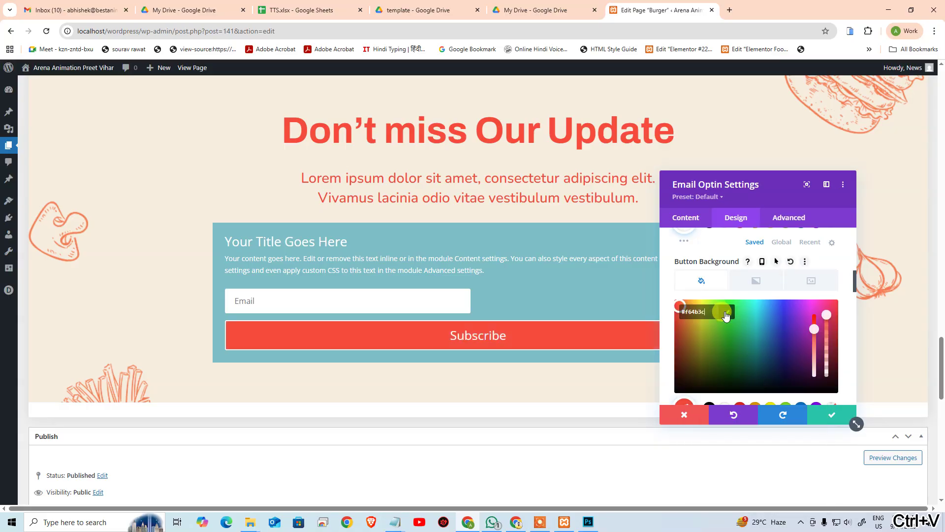
Step: Remove the button border, set its font to Nunito, and make the text uppercase
{"action": "scroll", "coordinate": [798, 318], "scroll_direction": "down", "scroll_amount": 3}
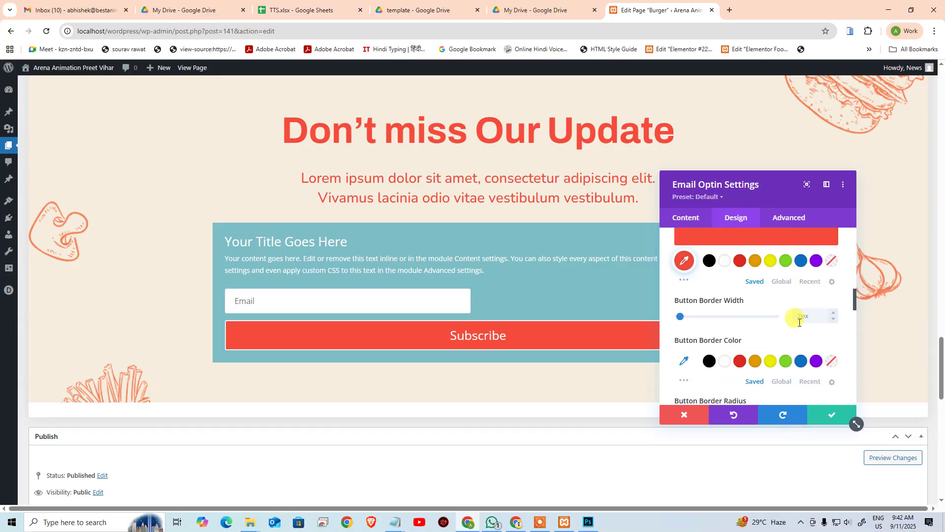
{"action": "left_click", "coordinate": [682, 317]}
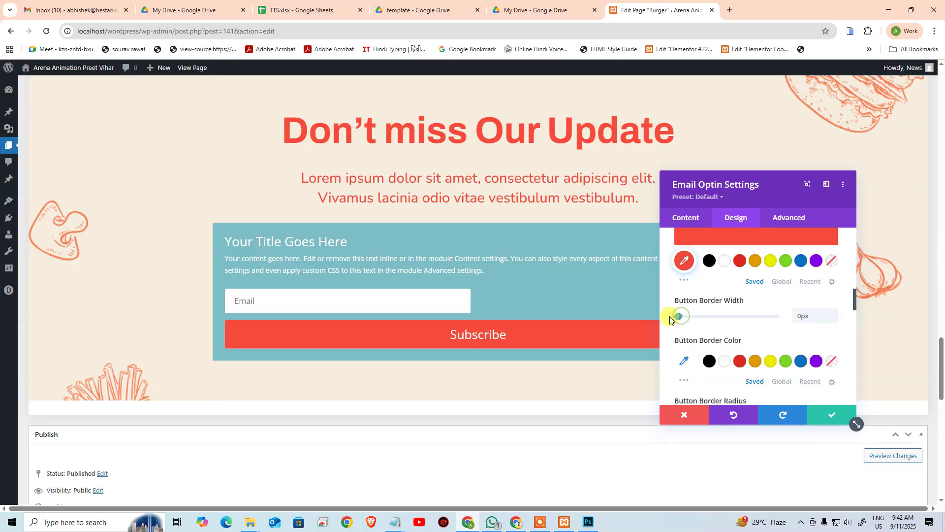
{"action": "scroll", "coordinate": [743, 327], "scroll_direction": "down", "scroll_amount": 2}
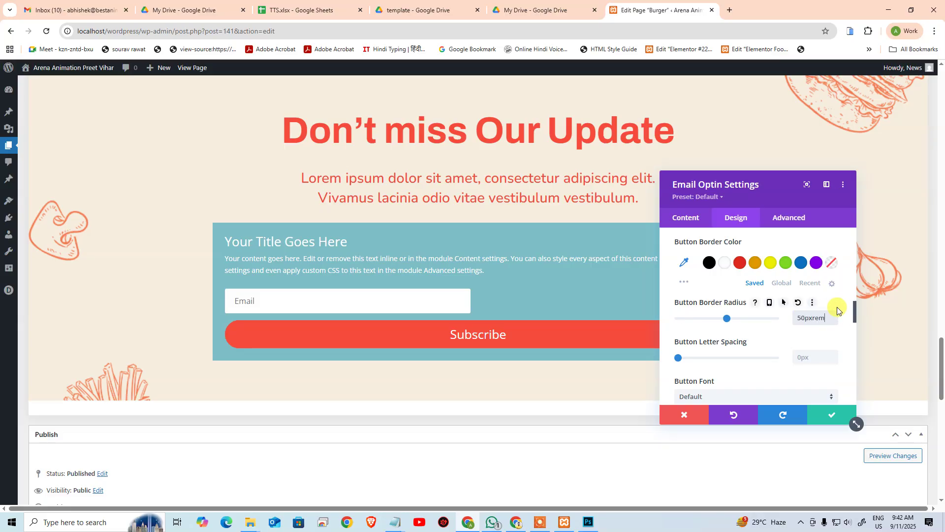
{"action": "scroll", "coordinate": [768, 345], "scroll_direction": "down", "scroll_amount": 2}
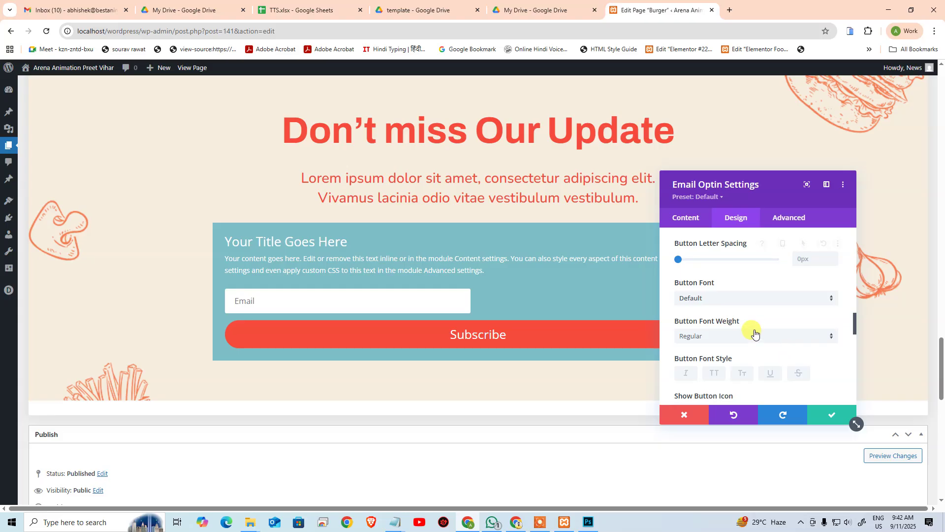
{"action": "left_click", "coordinate": [720, 299]}
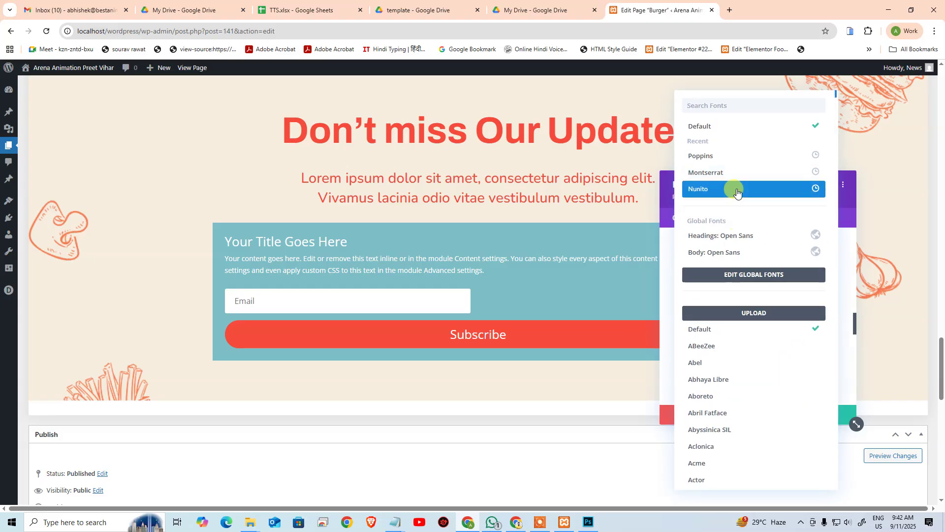
{"action": "left_click", "coordinate": [728, 185]}
{"action": "scroll", "coordinate": [739, 337], "scroll_direction": "down", "scroll_amount": 2}
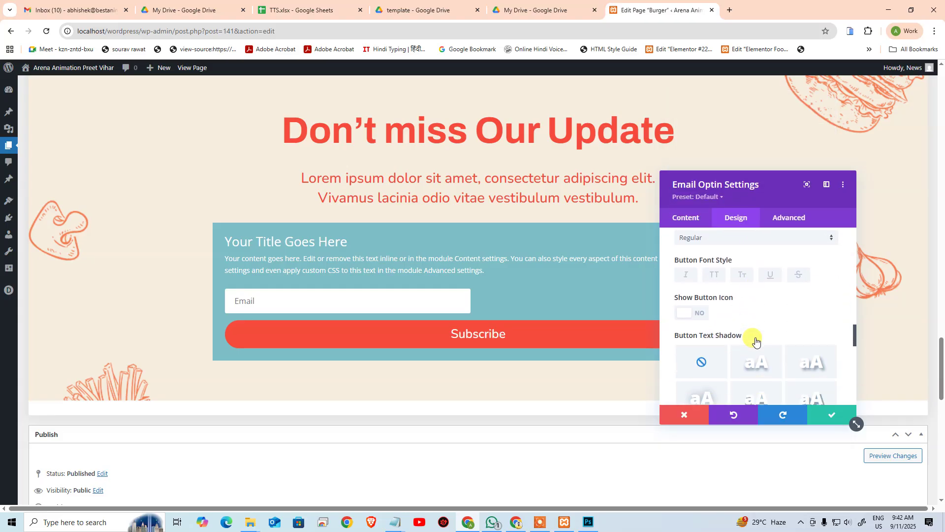
{"action": "left_click", "coordinate": [715, 274]}
{"action": "scroll", "coordinate": [790, 317], "scroll_direction": "down", "scroll_amount": 2}
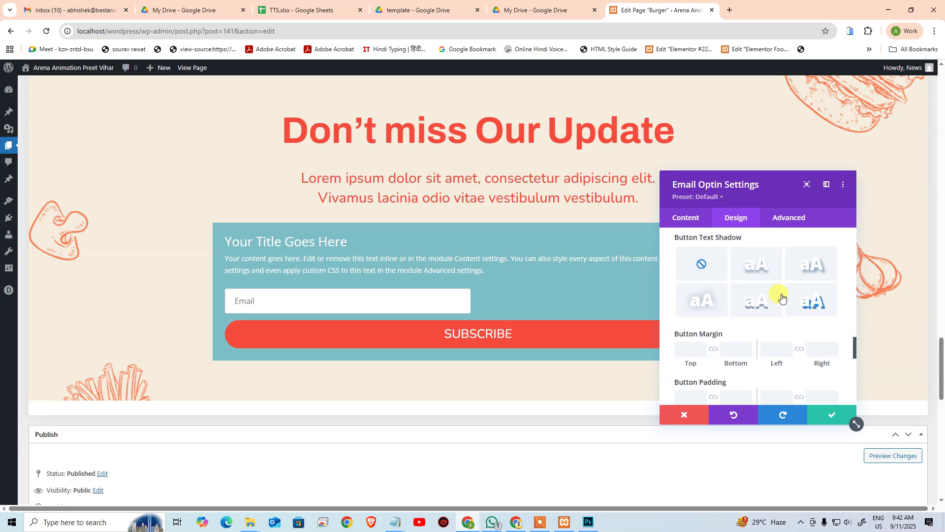
{"action": "scroll", "coordinate": [749, 349], "scroll_direction": "down", "scroll_amount": 2}
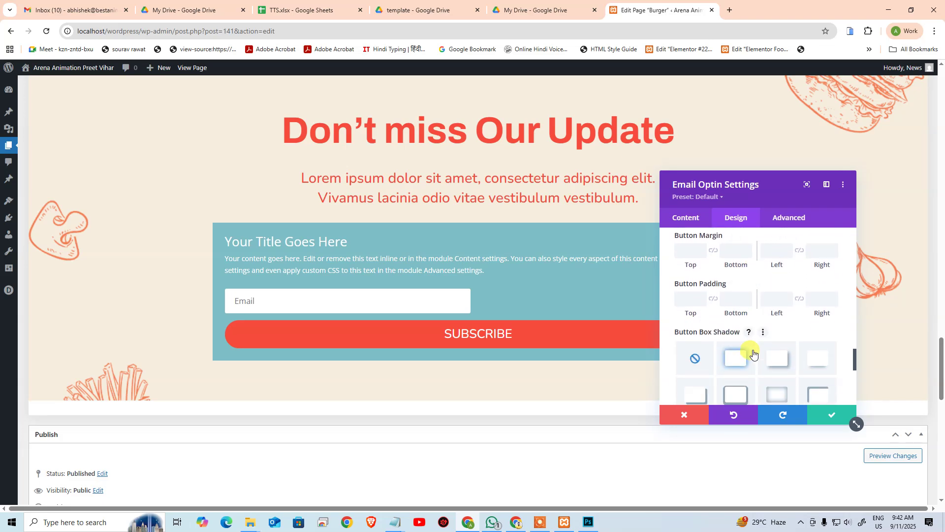
{"action": "scroll", "coordinate": [751, 345], "scroll_direction": "down", "scroll_amount": 3}
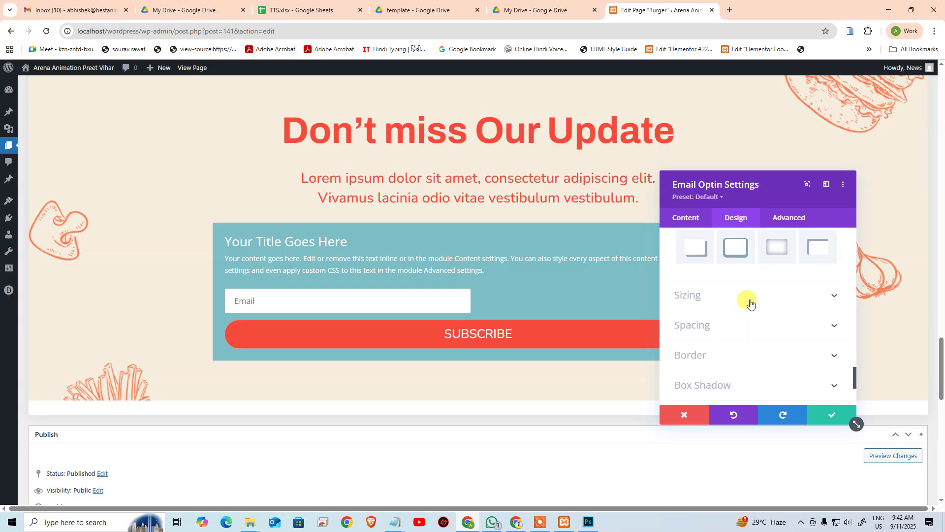
Step: Adjust the optin module's alignment in the sizing options, trying left then right
{"action": "left_click", "coordinate": [750, 298]}
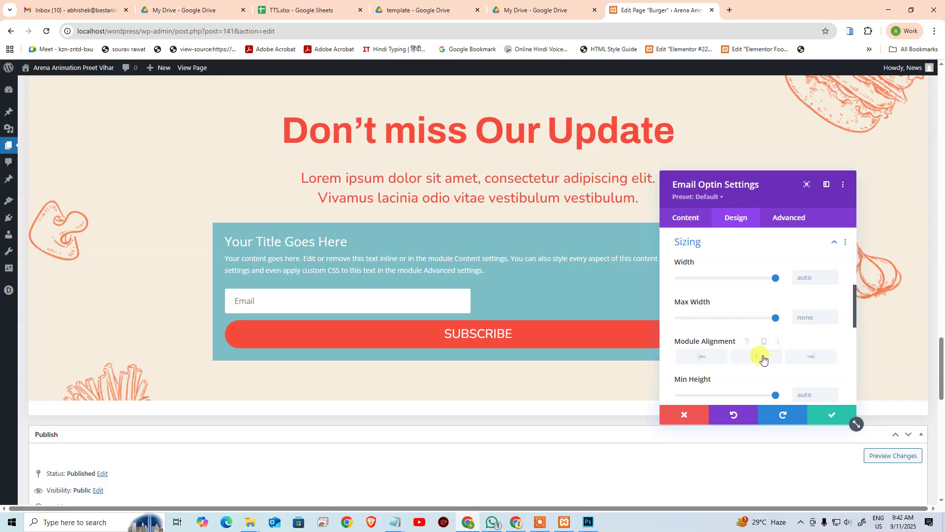
{"action": "left_click", "coordinate": [714, 357]}
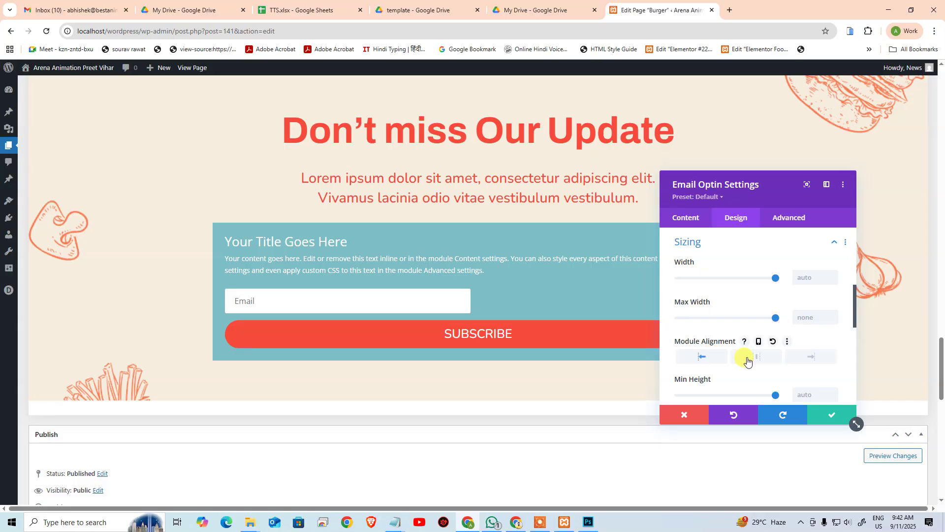
{"action": "left_click", "coordinate": [793, 358]}
{"action": "scroll", "coordinate": [764, 362], "scroll_direction": "down", "scroll_amount": 5}
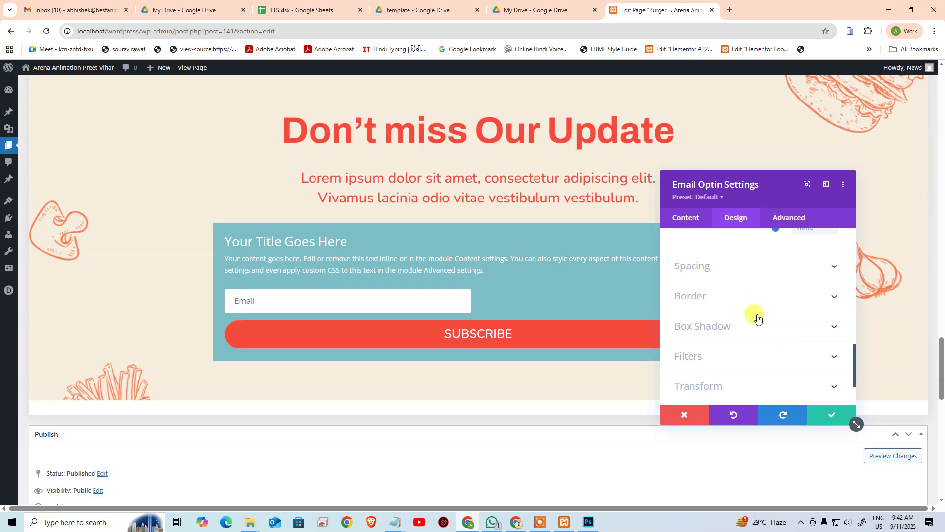
{"action": "scroll", "coordinate": [755, 316], "scroll_direction": "down", "scroll_amount": 2}
{"action": "scroll", "coordinate": [756, 316], "scroll_direction": "up", "scroll_amount": 8}
{"action": "scroll", "coordinate": [754, 314], "scroll_direction": "up", "scroll_amount": 5}
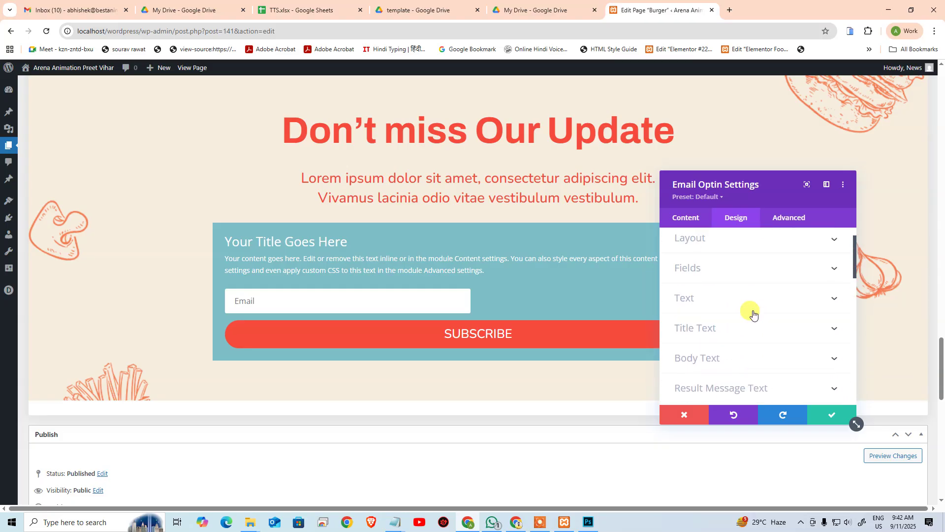
Step: Expand the settings panel to full width and toggle the Layout section open and closed
{"action": "left_click", "coordinate": [806, 184]}
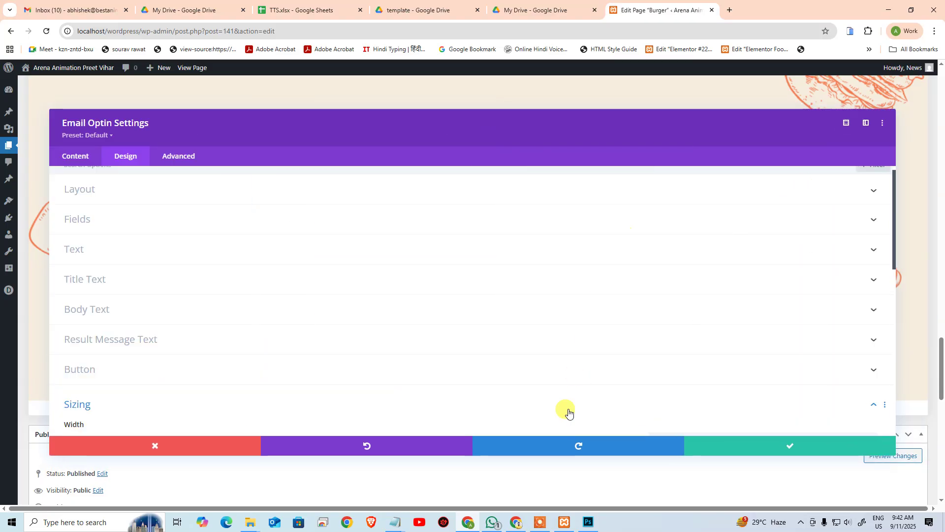
{"action": "scroll", "coordinate": [394, 325], "scroll_direction": "up", "scroll_amount": 1}
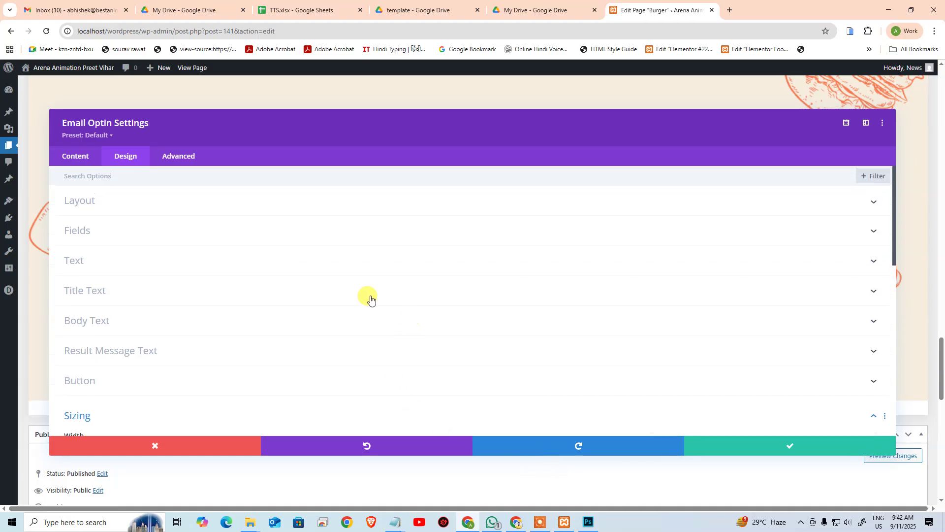
{"action": "left_click", "coordinate": [199, 208]}
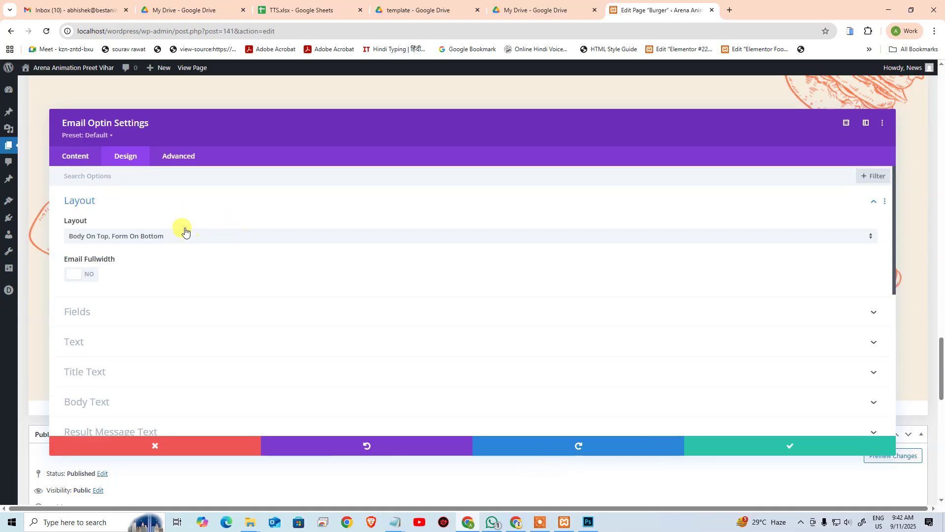
{"action": "left_click", "coordinate": [142, 200]}
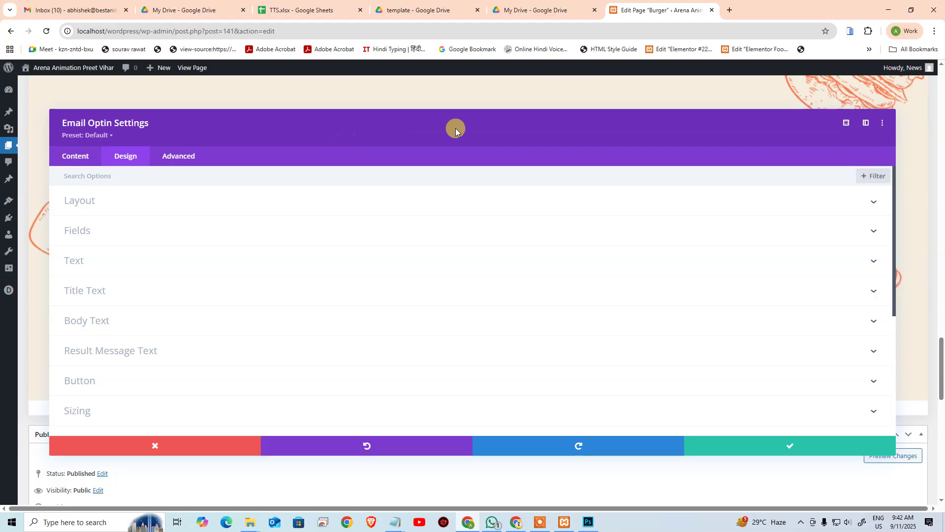
Step: Dock the settings beside the preview and try the full-width email field, leaving it off
{"action": "left_click", "coordinate": [865, 125]}
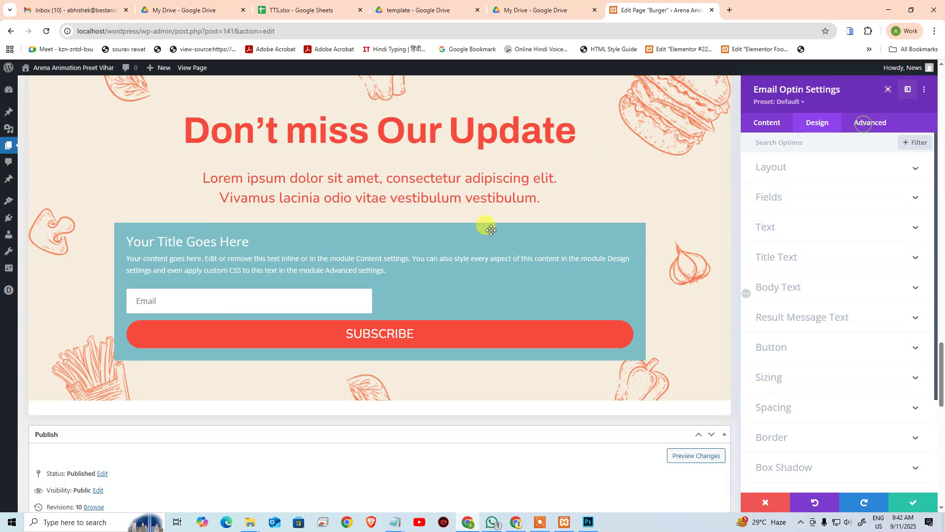
{"action": "left_click", "coordinate": [767, 168]}
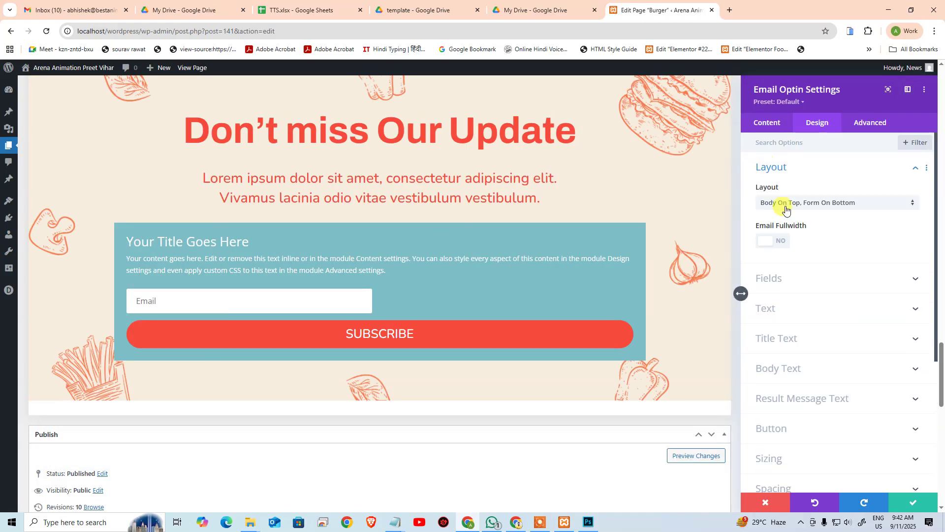
{"action": "left_click", "coordinate": [780, 244]}
{"action": "left_click", "coordinate": [782, 245]}
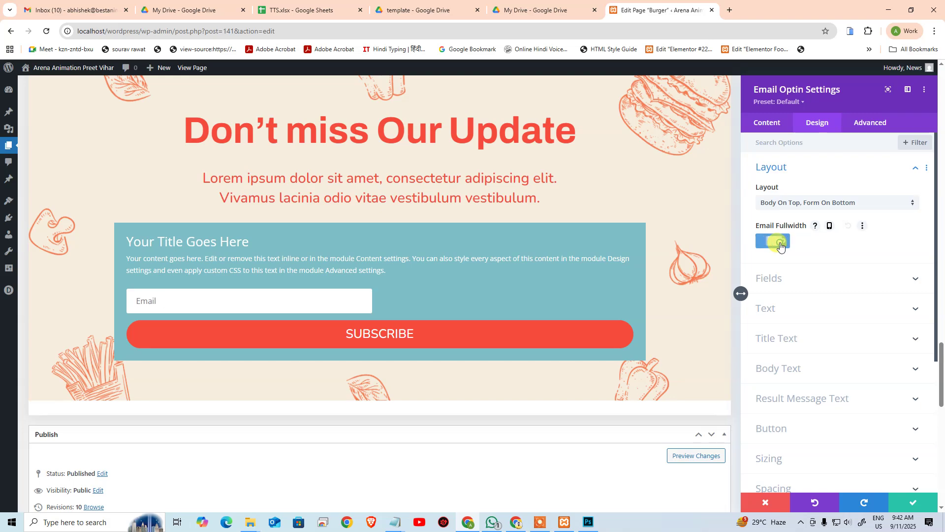
Step: Unlink the field corners and round the top-left and bottom-left corners to 50rem
{"action": "left_click", "coordinate": [806, 277]}
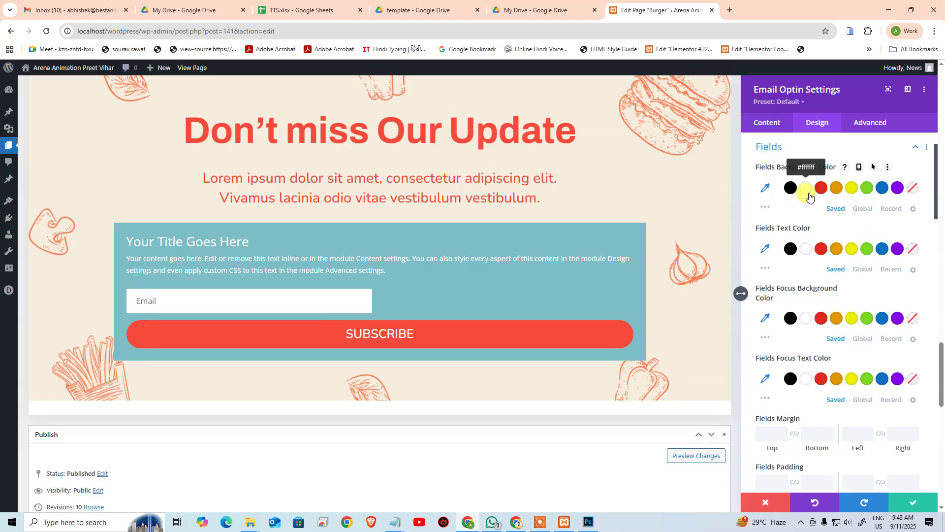
{"action": "scroll", "coordinate": [837, 320], "scroll_direction": "down", "scroll_amount": 3}
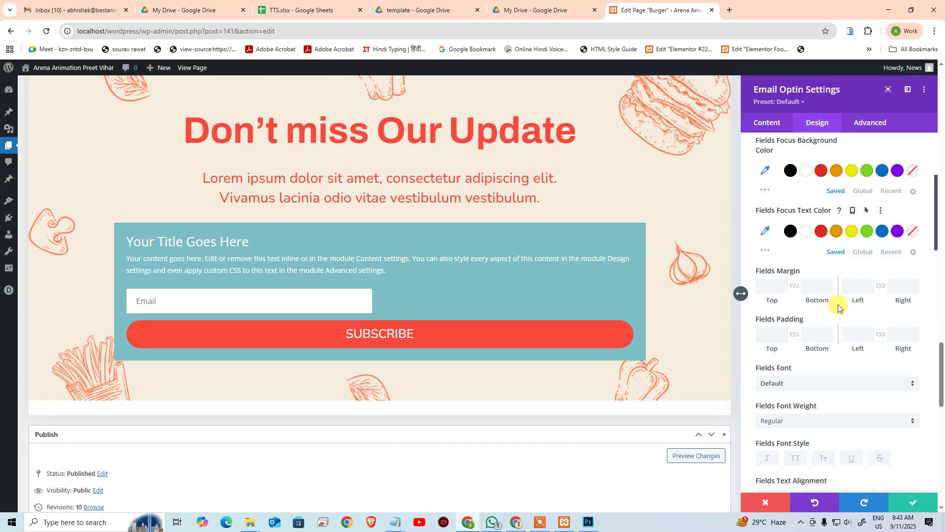
{"action": "scroll", "coordinate": [839, 308], "scroll_direction": "down", "scroll_amount": 2}
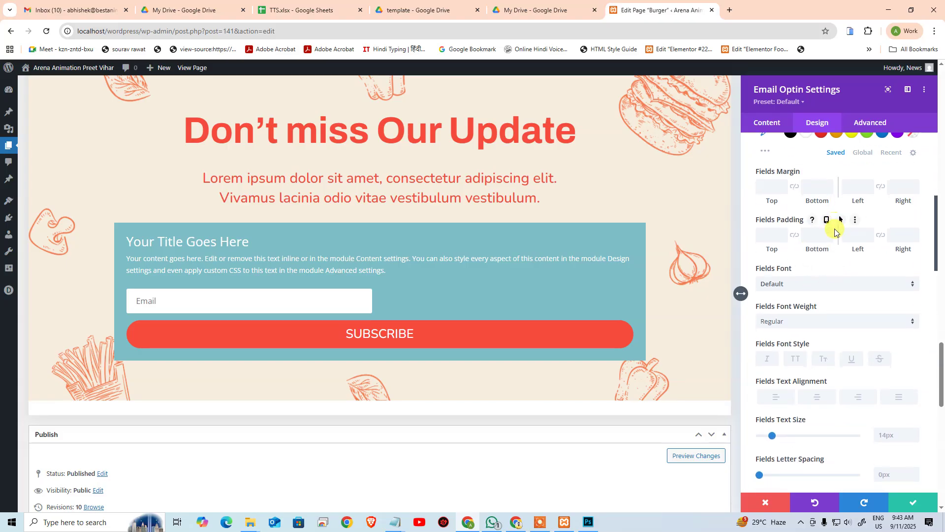
{"action": "scroll", "coordinate": [836, 236], "scroll_direction": "down", "scroll_amount": 7}
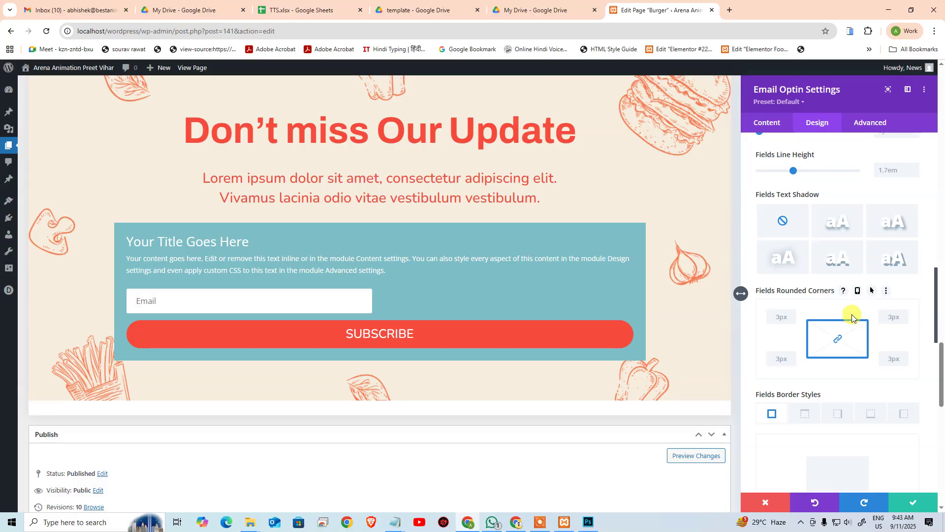
{"action": "left_click", "coordinate": [838, 339]}
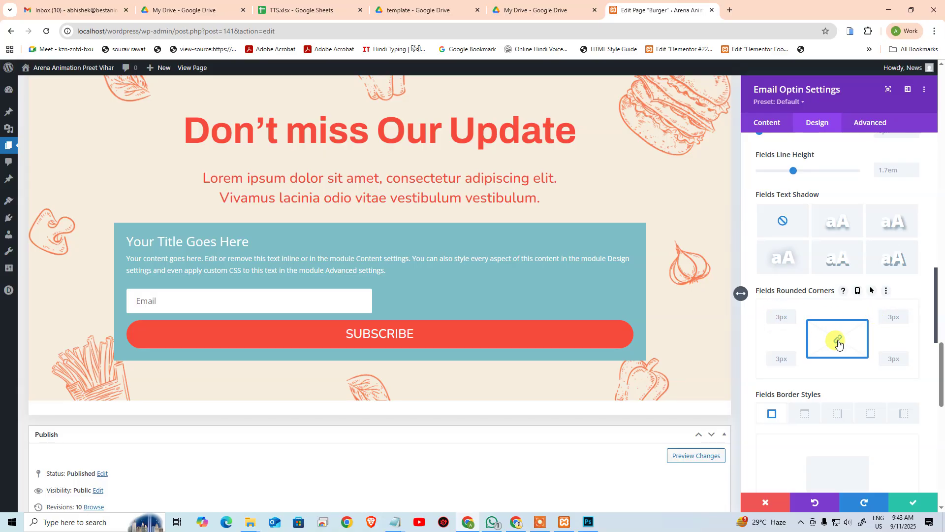
{"action": "left_click", "coordinate": [772, 314]}
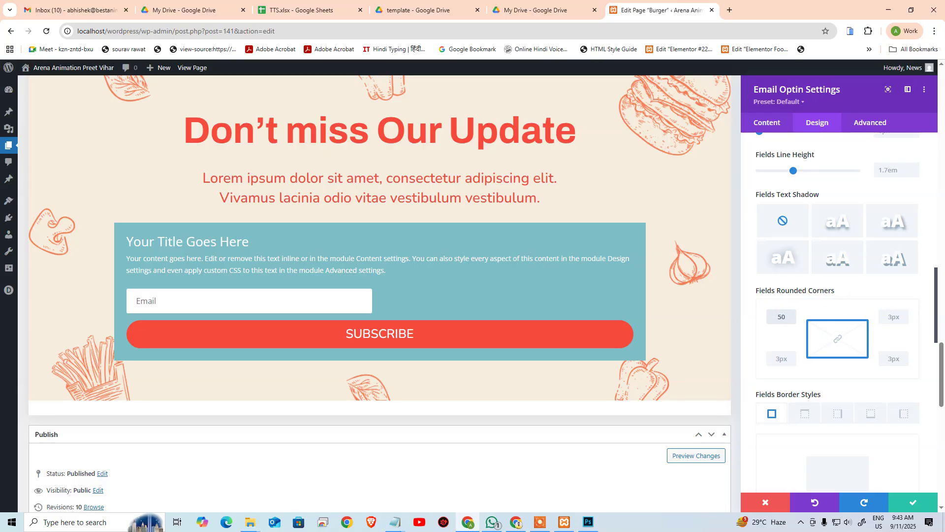
{"action": "left_click", "coordinate": [781, 359]}
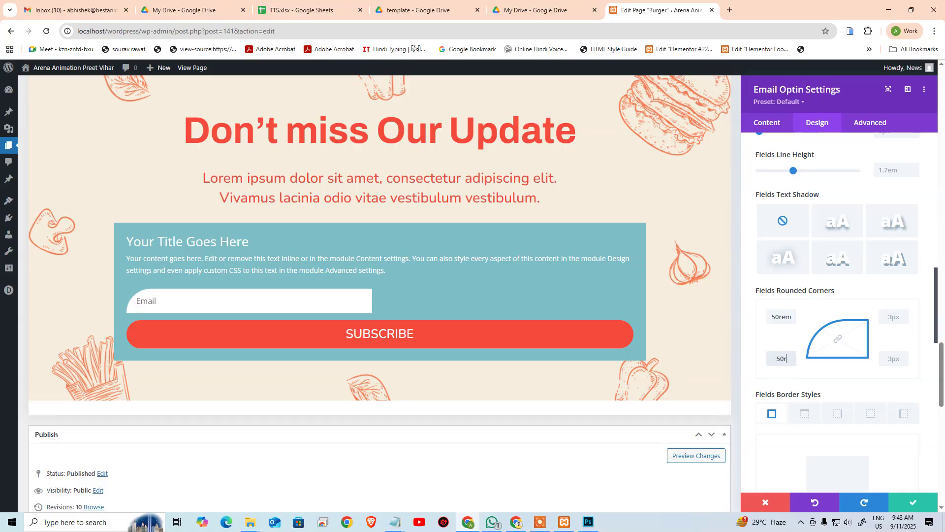
{"action": "key", "text": "Return"}
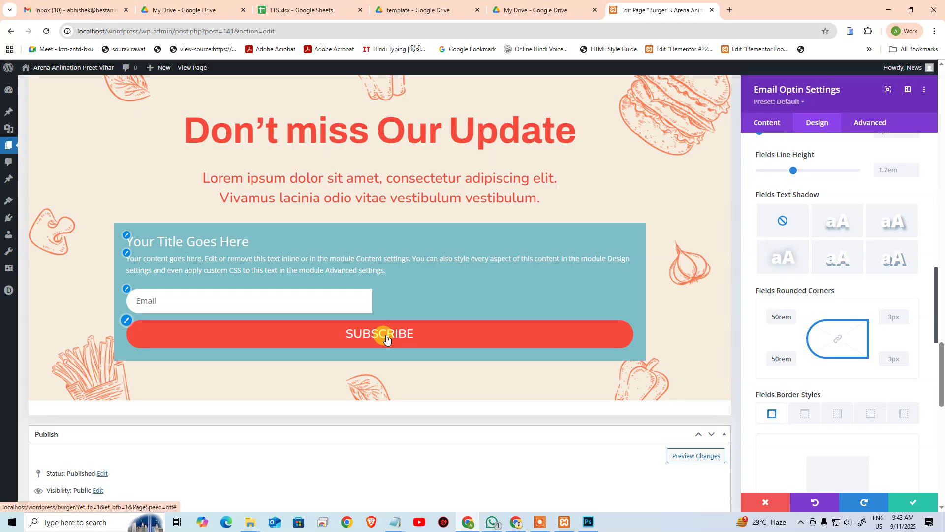
Step: Left-align the text inside the form fields
{"action": "scroll", "coordinate": [856, 312], "scroll_direction": "down", "scroll_amount": 3}
{"action": "scroll", "coordinate": [852, 320], "scroll_direction": "up", "scroll_amount": 3}
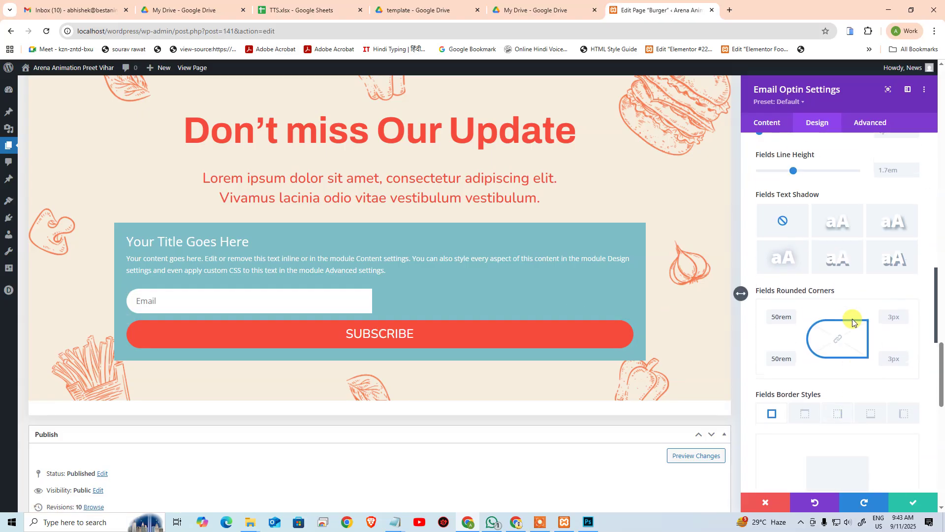
{"action": "scroll", "coordinate": [849, 317], "scroll_direction": "up", "scroll_amount": 4}
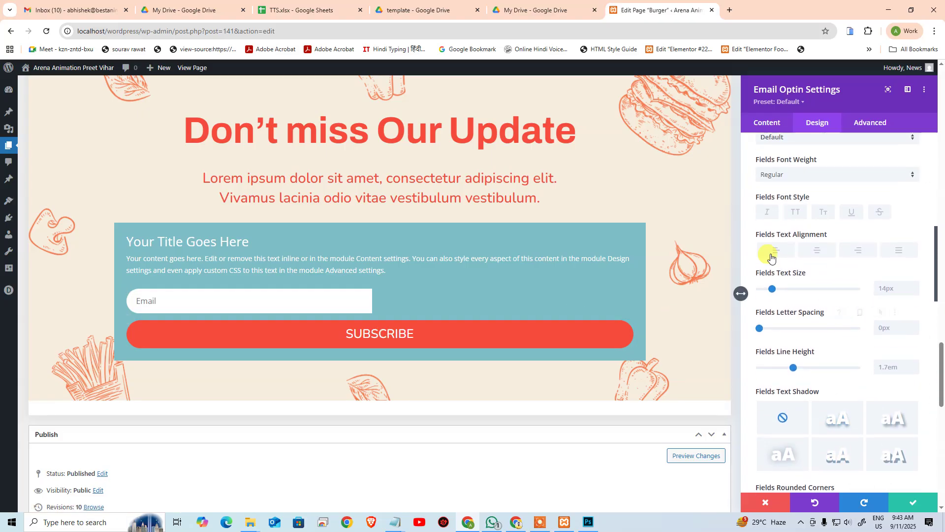
{"action": "left_click", "coordinate": [771, 252]}
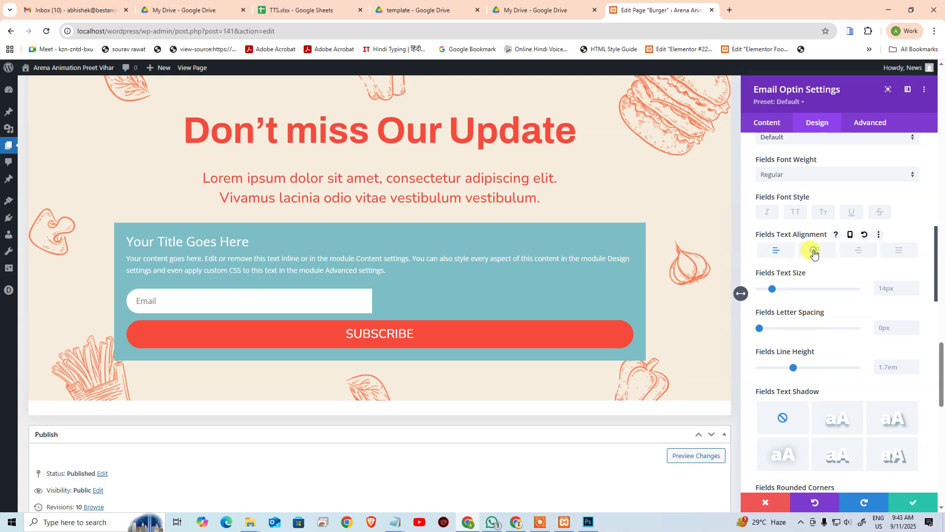
Step: Clear the field text alignment, then set the field font to Nunito at size 25
{"action": "left_click", "coordinate": [777, 255]}
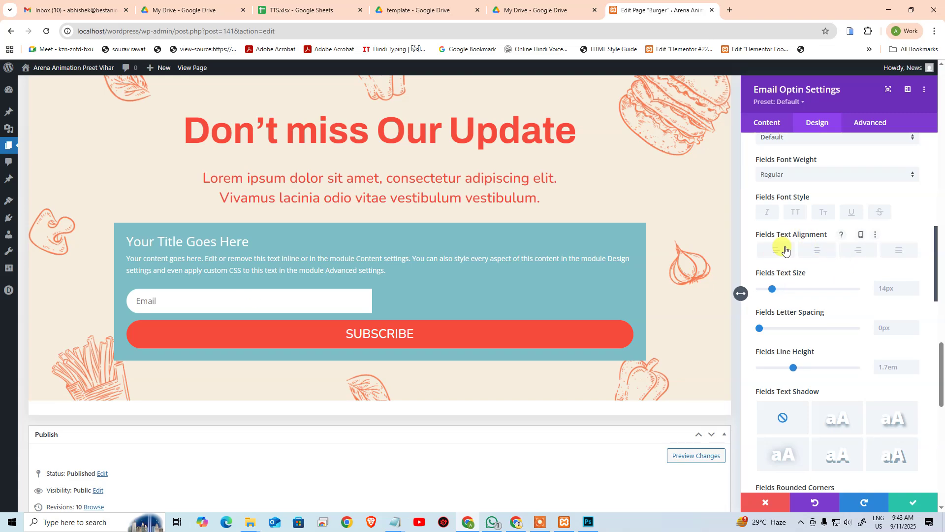
{"action": "scroll", "coordinate": [818, 253], "scroll_direction": "up", "scroll_amount": 3}
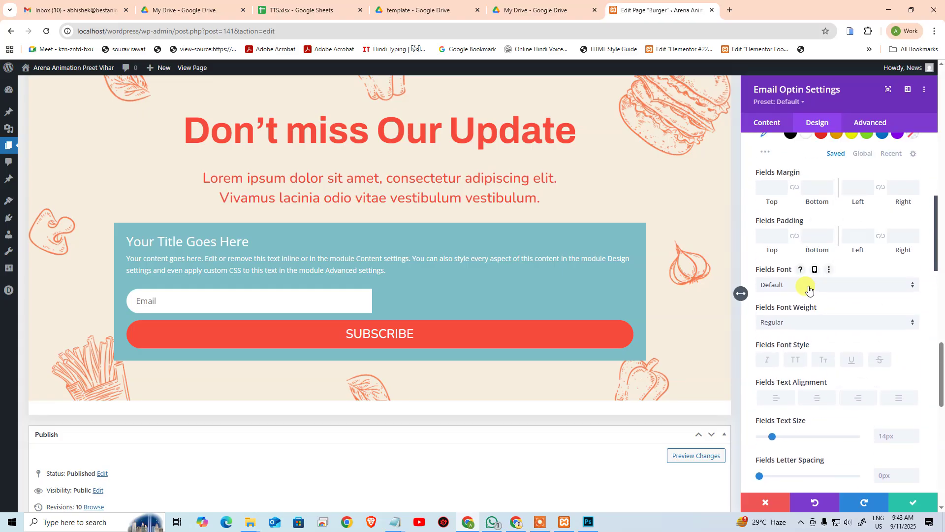
{"action": "left_click", "coordinate": [809, 289]}
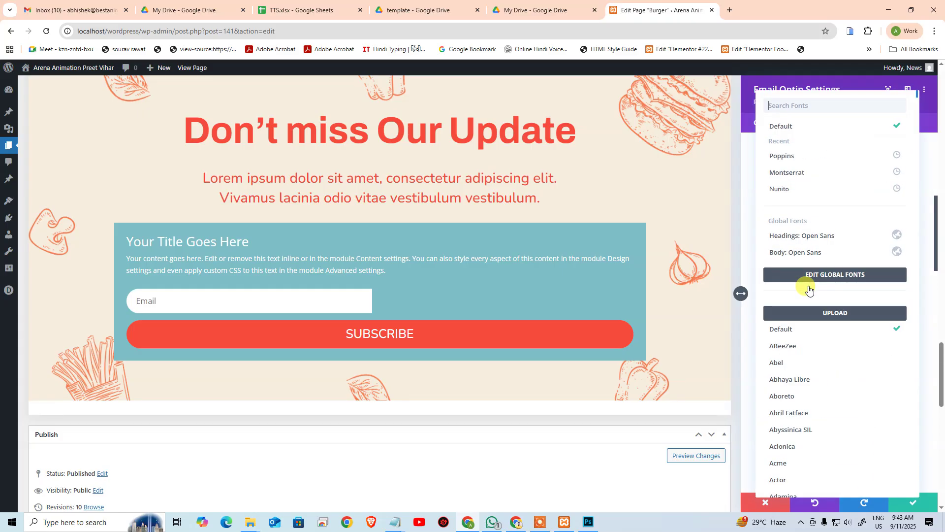
{"action": "left_click", "coordinate": [807, 195]}
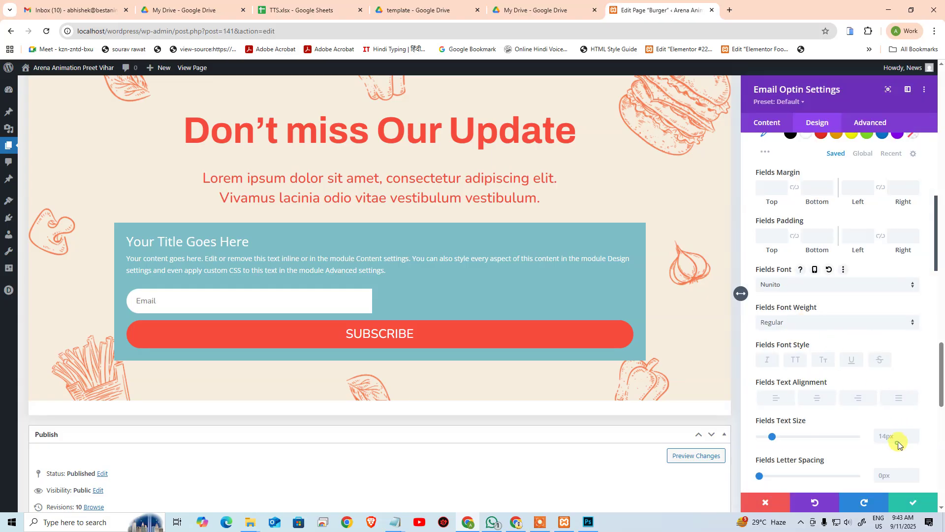
{"action": "left_click", "coordinate": [898, 438]}
{"action": "scroll", "coordinate": [901, 338], "scroll_direction": "down", "scroll_amount": 1}
{"action": "type", "text": "25"}
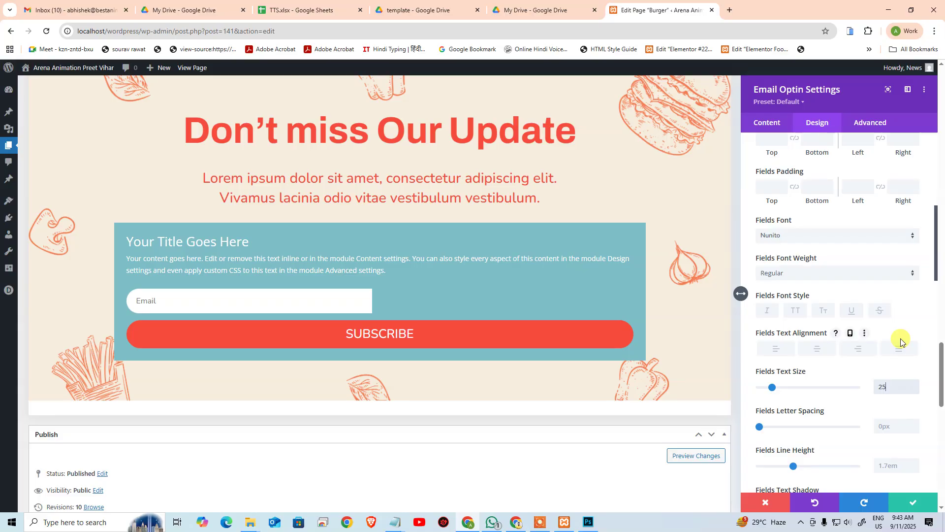
{"action": "scroll", "coordinate": [816, 308], "scroll_direction": "up", "scroll_amount": 5}
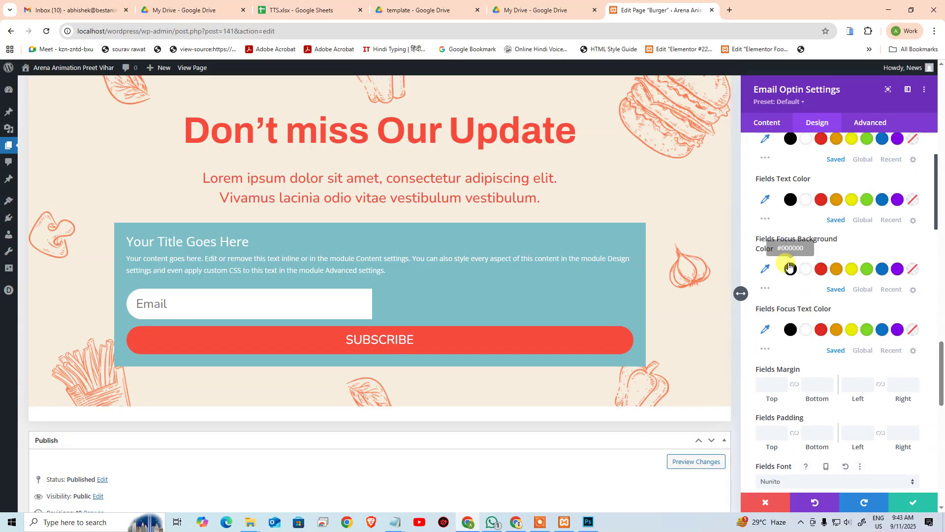
{"action": "scroll", "coordinate": [798, 275], "scroll_direction": "up", "scroll_amount": 3}
{"action": "left_click", "coordinate": [765, 298]}
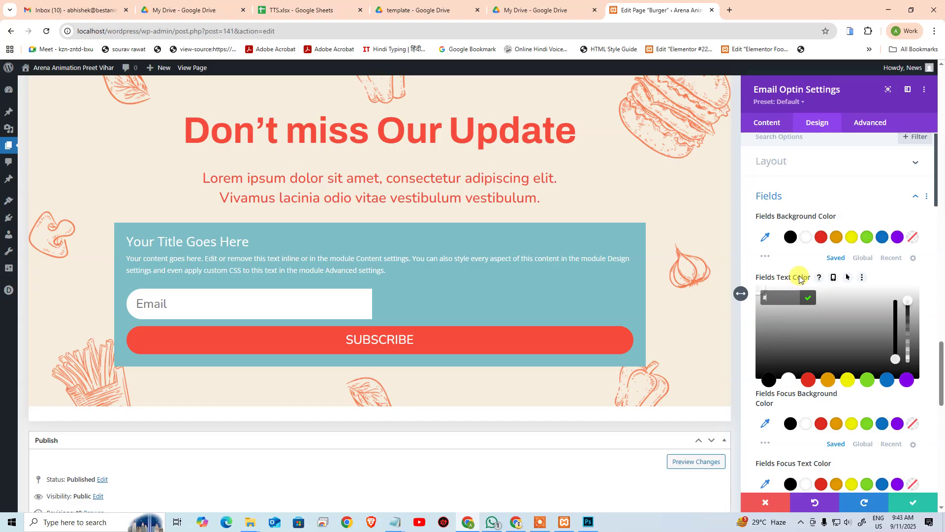
{"action": "left_click", "coordinate": [788, 296]}
{"action": "key", "text": "super+v"}
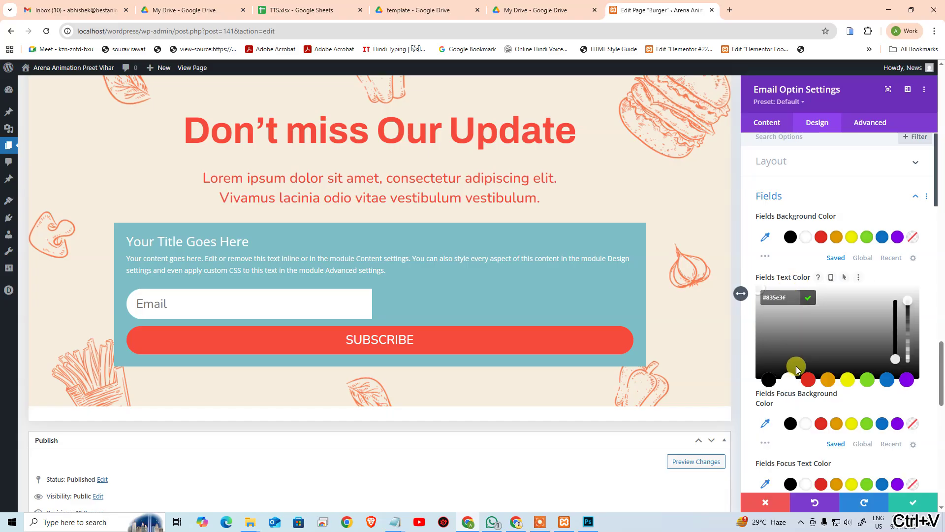
{"action": "left_click", "coordinate": [928, 275]}
{"action": "scroll", "coordinate": [826, 241], "scroll_direction": "down", "scroll_amount": 2}
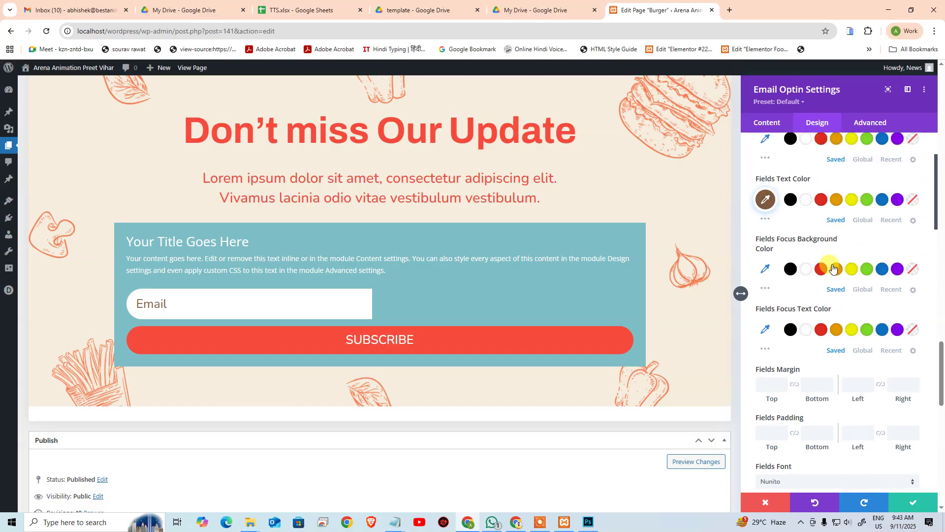
{"action": "left_click", "coordinate": [313, 297]}
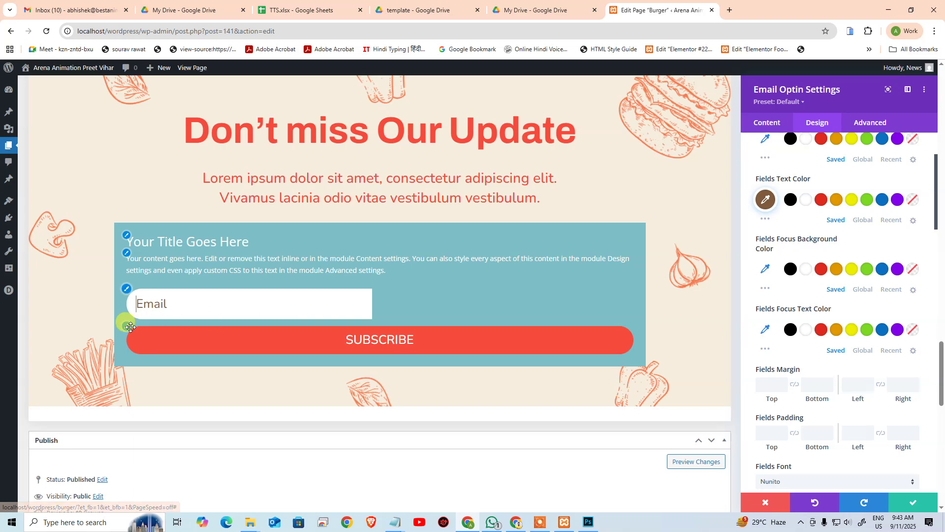
{"action": "left_click", "coordinate": [173, 332]}
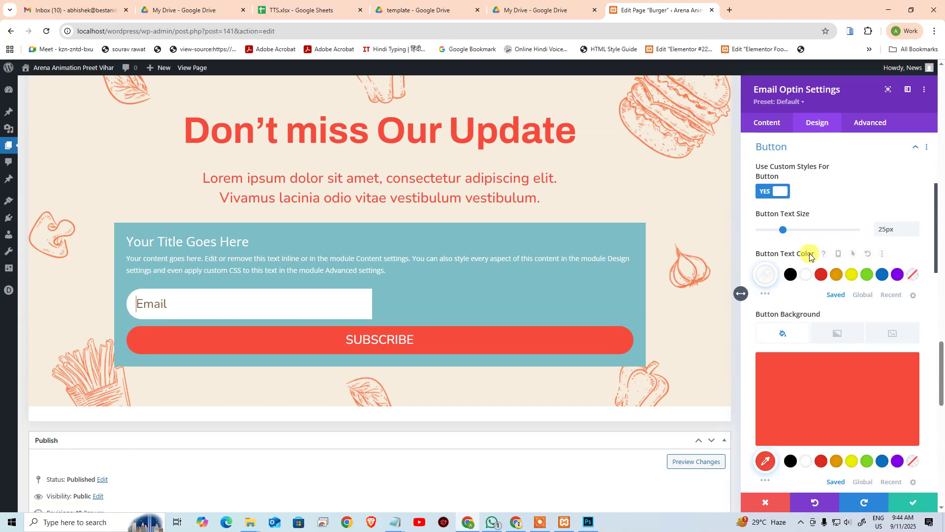
Step: Scroll through the Button design options to review the current settings
{"action": "scroll", "coordinate": [825, 332], "scroll_direction": "down", "scroll_amount": 3}
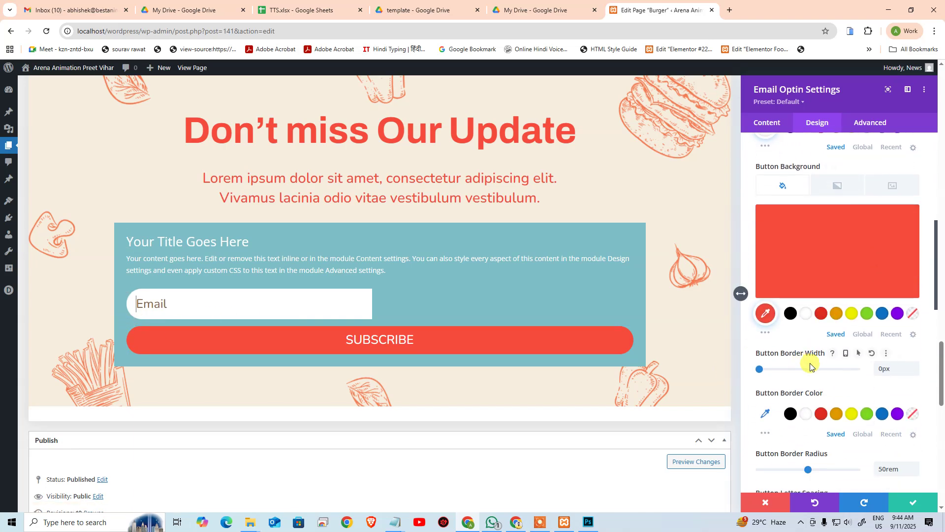
{"action": "scroll", "coordinate": [825, 370], "scroll_direction": "down", "scroll_amount": 1}
{"action": "scroll", "coordinate": [842, 312], "scroll_direction": "down", "scroll_amount": 5}
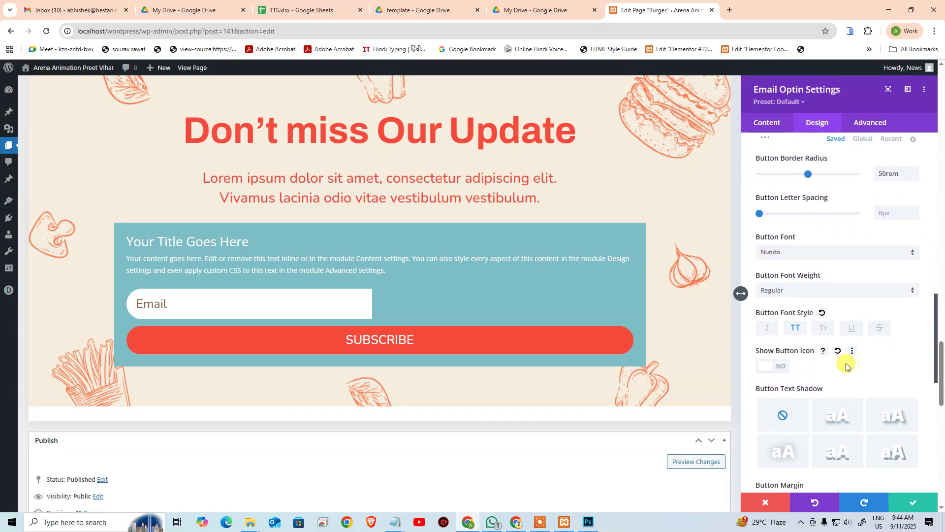
{"action": "scroll", "coordinate": [844, 366], "scroll_direction": "down", "scroll_amount": 4}
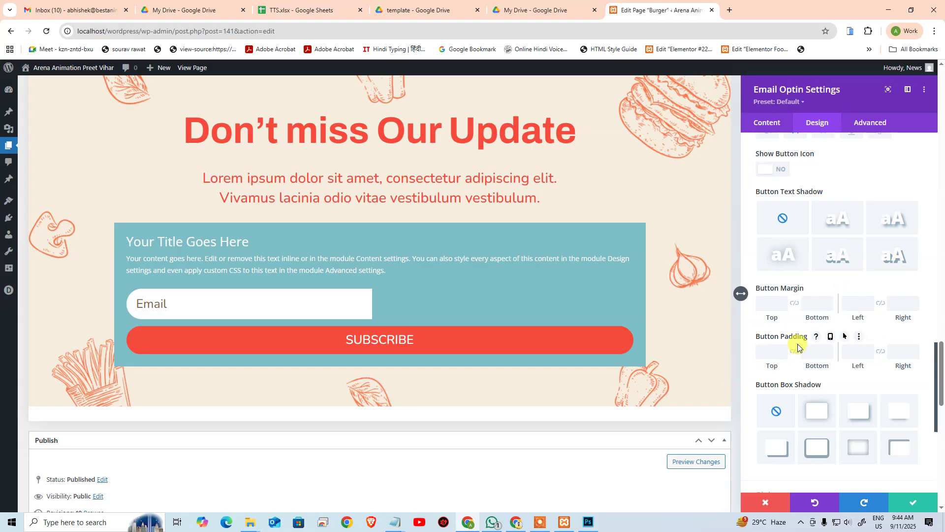
{"action": "scroll", "coordinate": [801, 349], "scroll_direction": "down", "scroll_amount": 2}
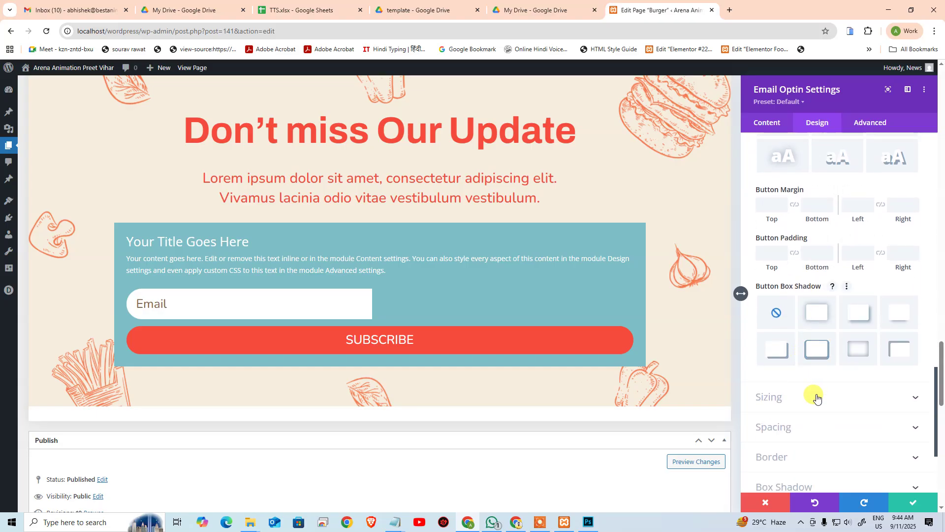
{"action": "scroll", "coordinate": [819, 397], "scroll_direction": "up", "scroll_amount": 6}
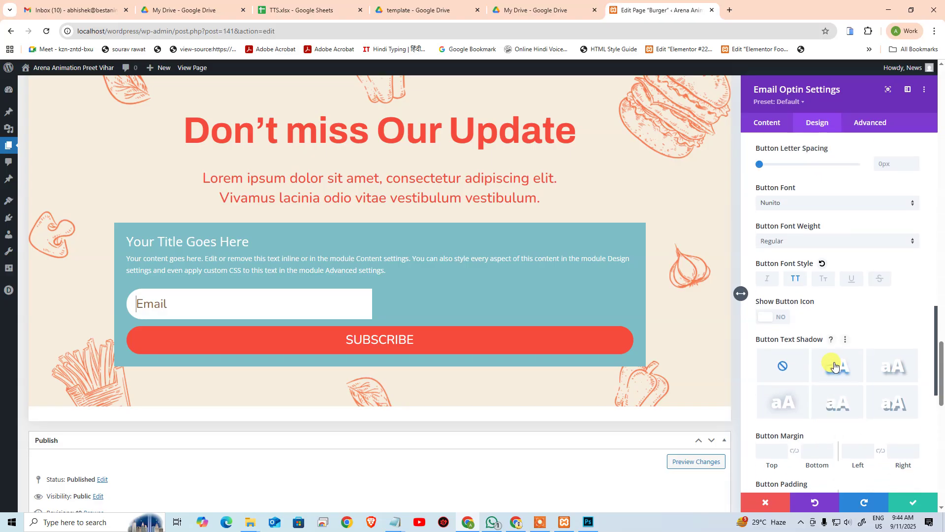
{"action": "scroll", "coordinate": [834, 360], "scroll_direction": "up", "scroll_amount": 1}
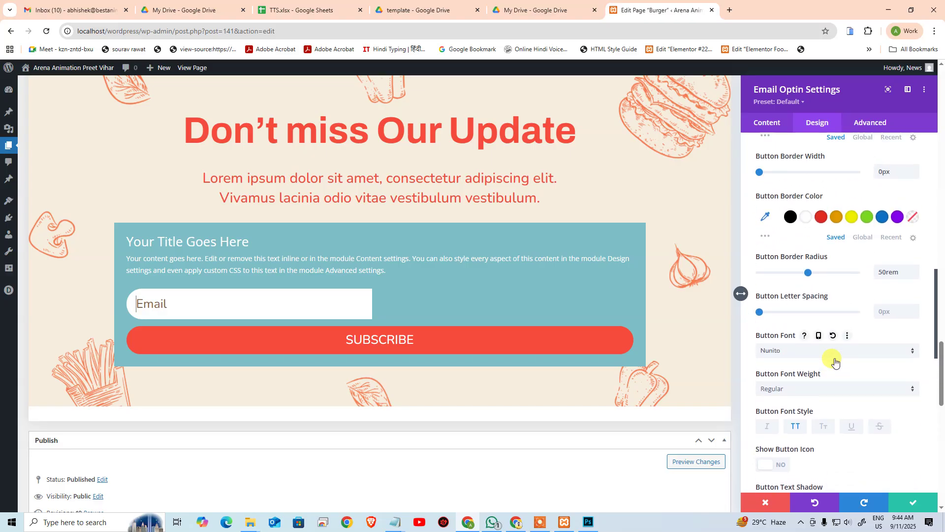
{"action": "scroll", "coordinate": [834, 318], "scroll_direction": "up", "scroll_amount": 2}
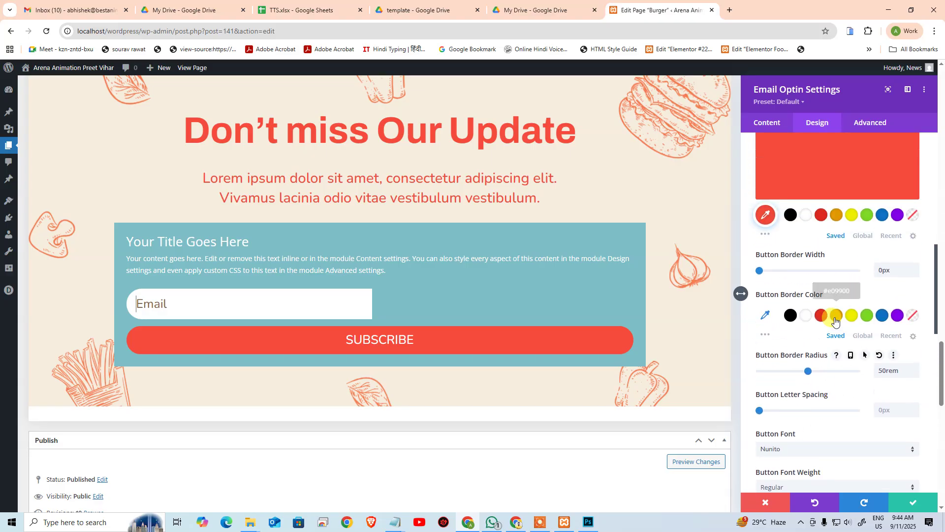
{"action": "scroll", "coordinate": [836, 319], "scroll_direction": "up", "scroll_amount": 3}
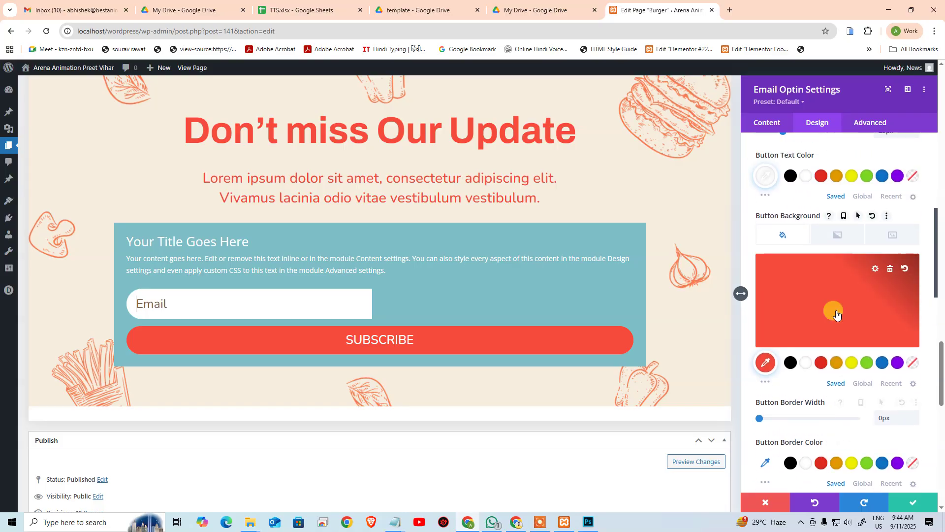
{"action": "scroll", "coordinate": [836, 314], "scroll_direction": "up", "scroll_amount": 5}
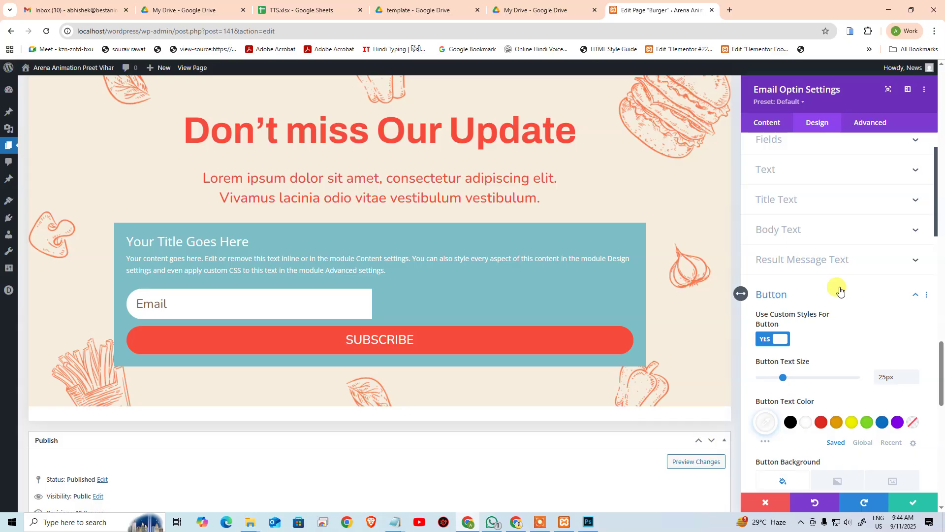
{"action": "scroll", "coordinate": [871, 385], "scroll_direction": "down", "scroll_amount": 15}
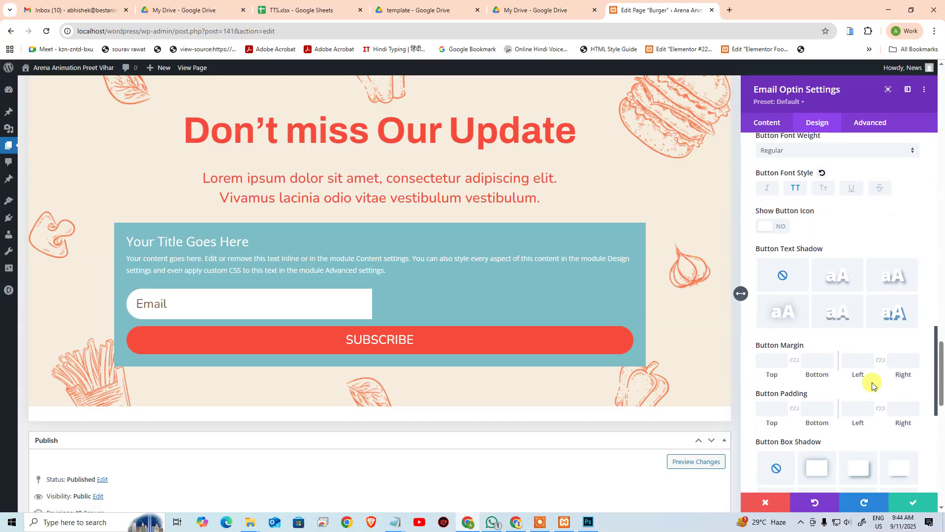
{"action": "scroll", "coordinate": [873, 384], "scroll_direction": "down", "scroll_amount": 5}
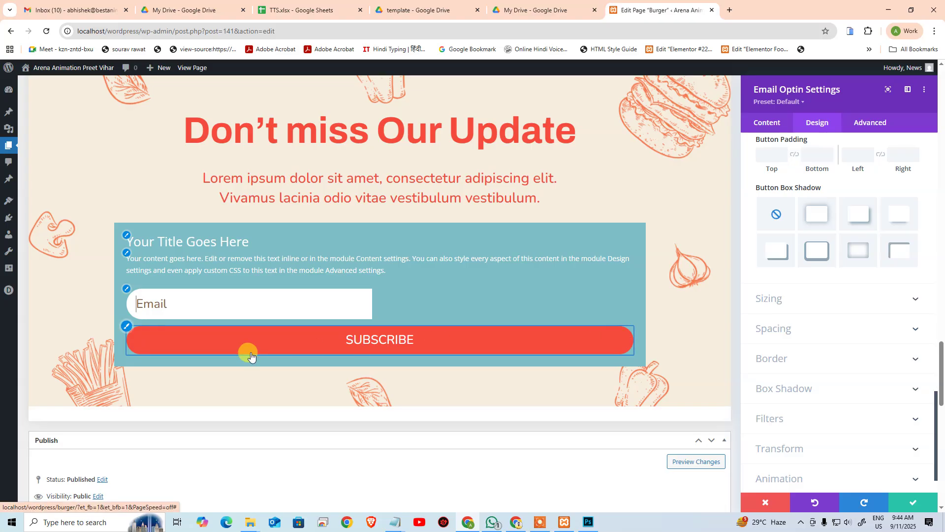
Step: Return to the SUBSCRIBE button's styling and scroll down to its margin and padding
{"action": "left_click", "coordinate": [126, 327]}
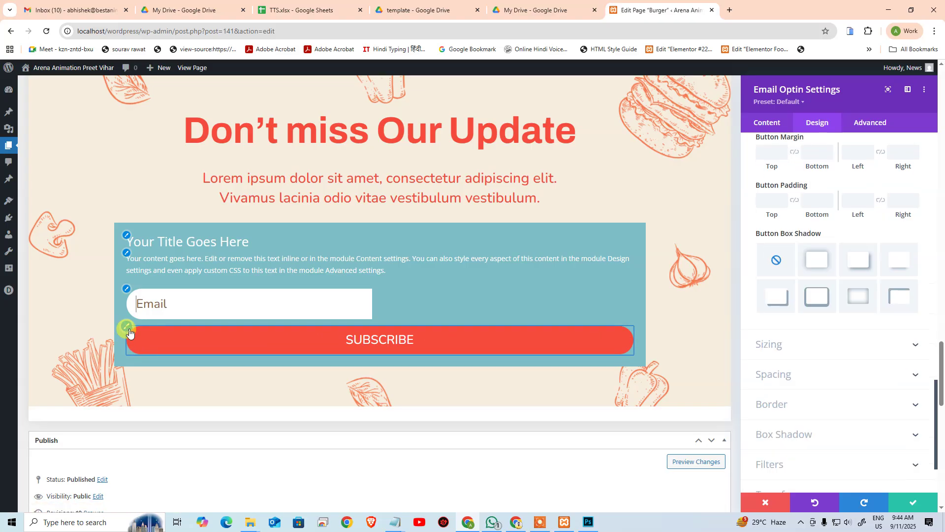
{"action": "scroll", "coordinate": [870, 306], "scroll_direction": "down", "scroll_amount": 1}
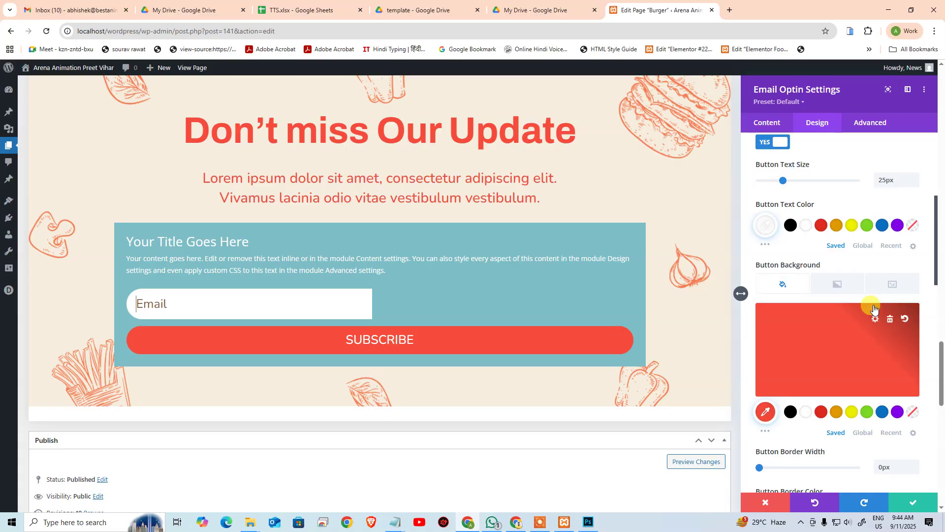
{"action": "scroll", "coordinate": [867, 316], "scroll_direction": "down", "scroll_amount": 5}
{"action": "scroll", "coordinate": [803, 343], "scroll_direction": "down", "scroll_amount": 3}
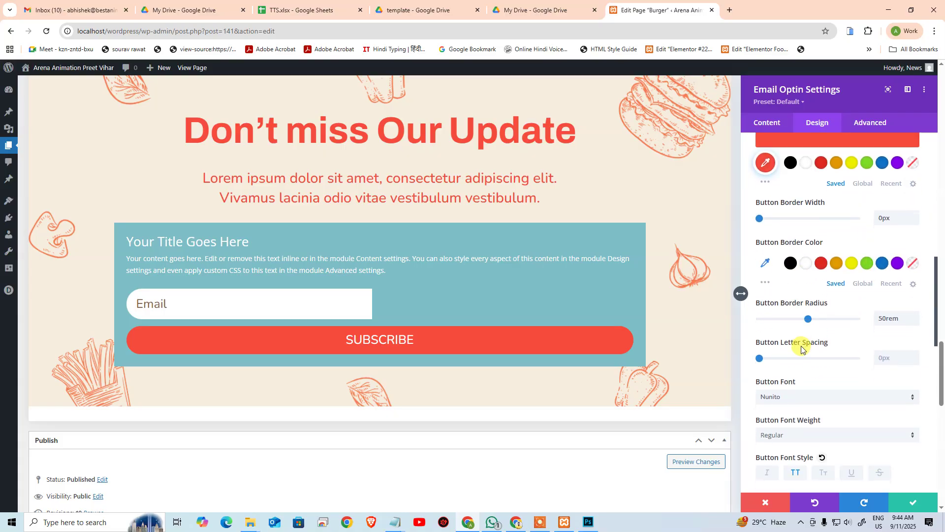
{"action": "scroll", "coordinate": [783, 341], "scroll_direction": "down", "scroll_amount": 5}
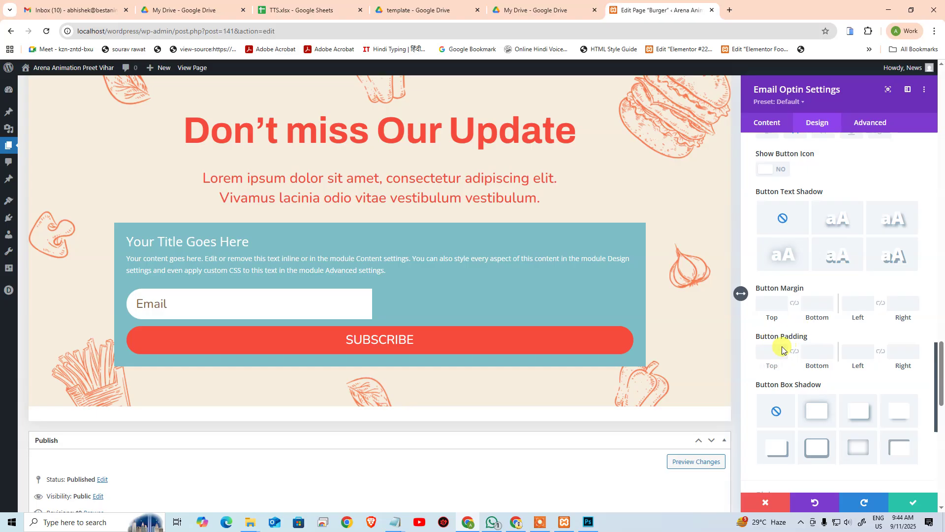
{"action": "left_click", "coordinate": [772, 351]}
{"action": "type", "text": "50"}
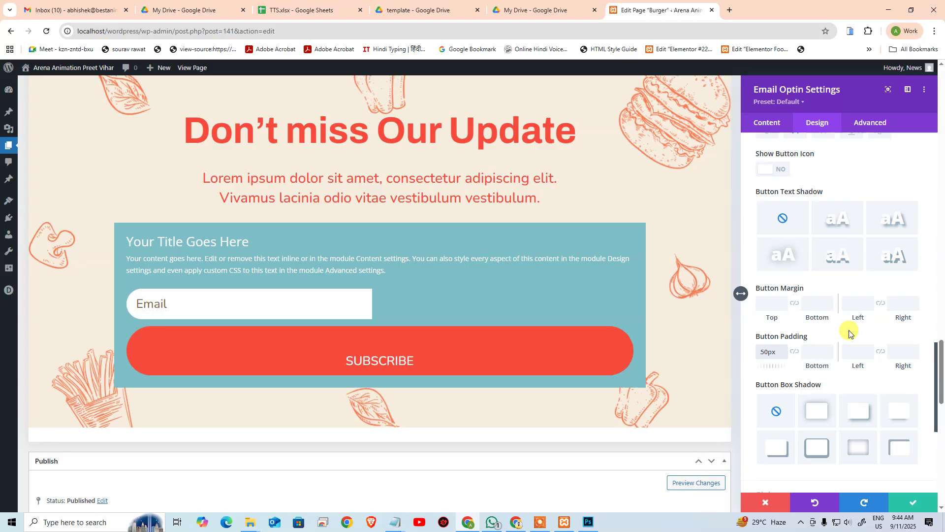
{"action": "key", "text": "ctrl+z"}
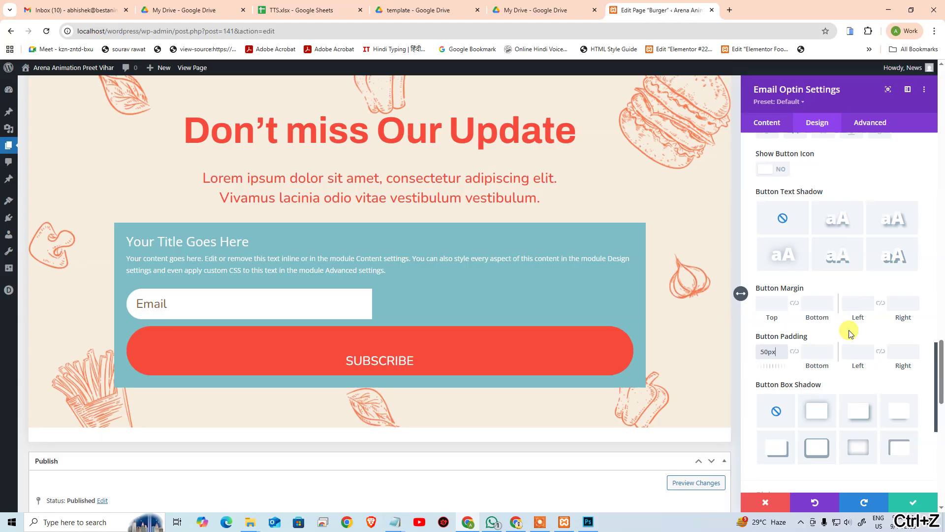
{"action": "left_click", "coordinate": [867, 354]}
{"action": "type", "text": "0"}
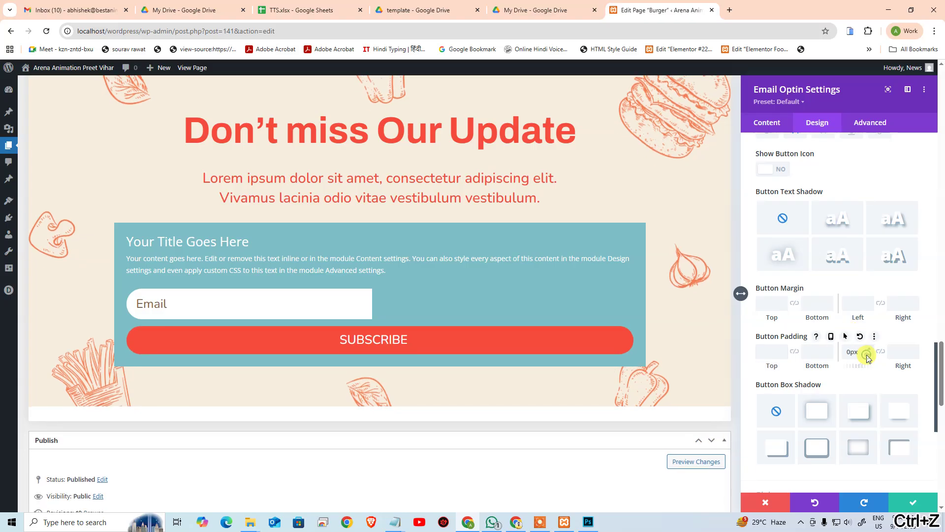
{"action": "left_click", "coordinate": [884, 353]}
{"action": "double_click", "coordinate": [855, 350]}
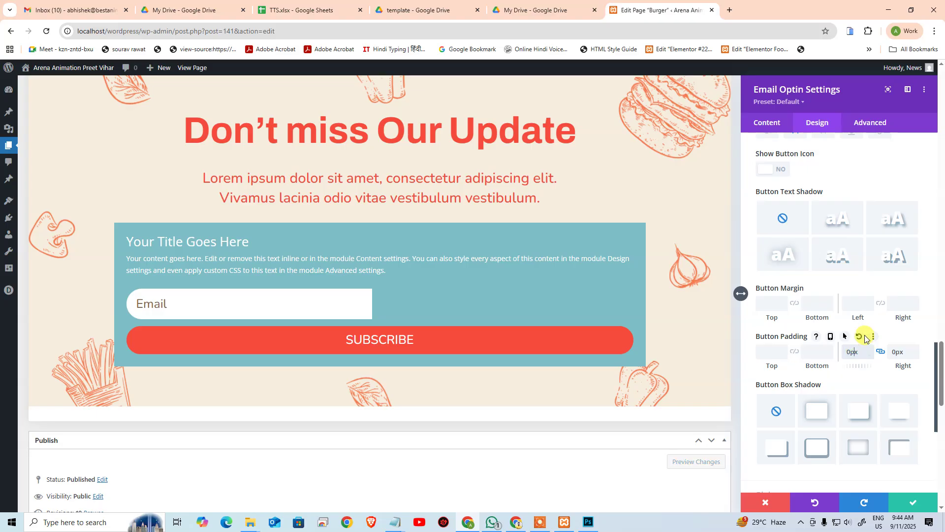
{"action": "type", "text": "10"}
{"action": "key", "text": "ctrl+z"}
Step: Reset the button padding, set a 30px top margin, and clear the trial negative left margin
{"action": "left_click", "coordinate": [864, 336]}
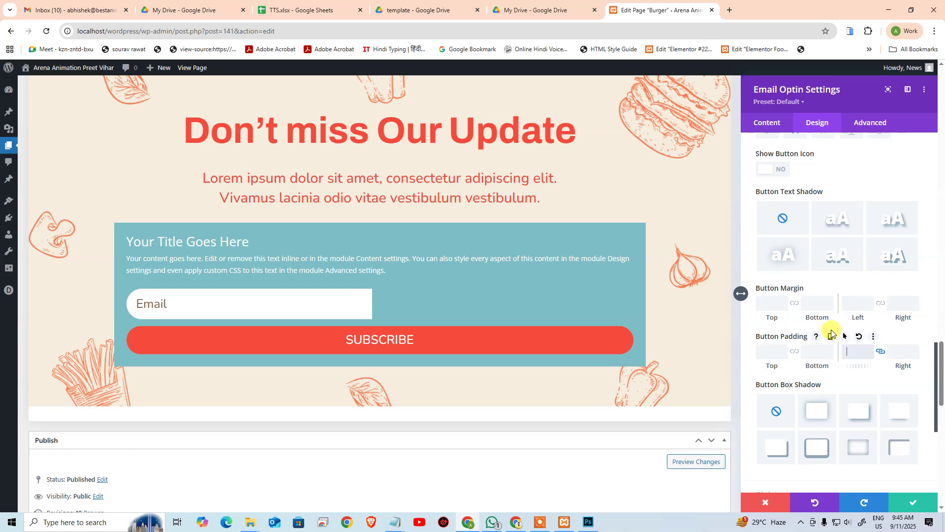
{"action": "left_click", "coordinate": [776, 303]}
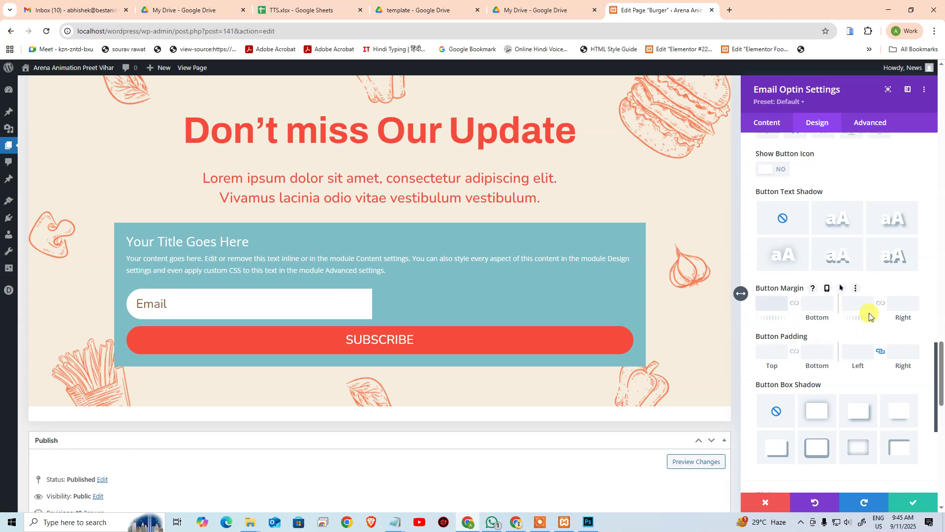
{"action": "type", "text": "30px"}
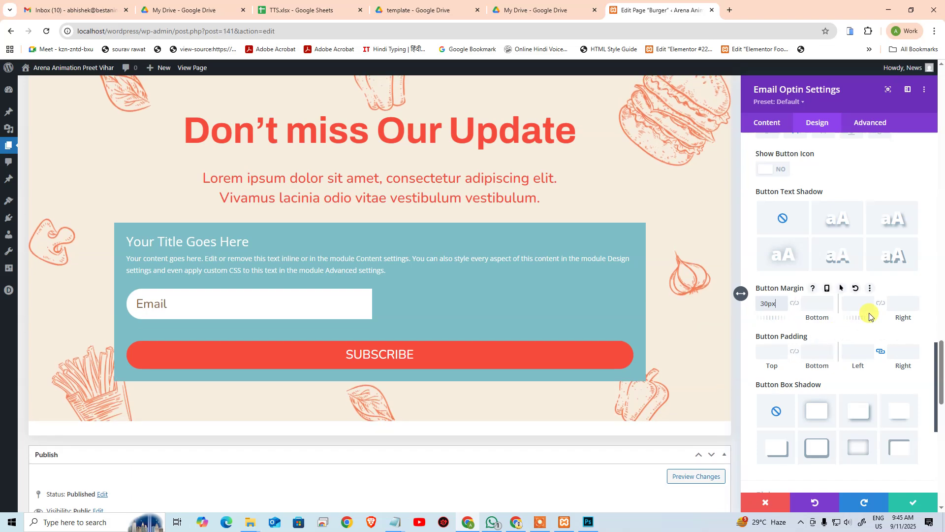
{"action": "key", "text": "Tab"}
{"action": "type", "text": "-60px"}
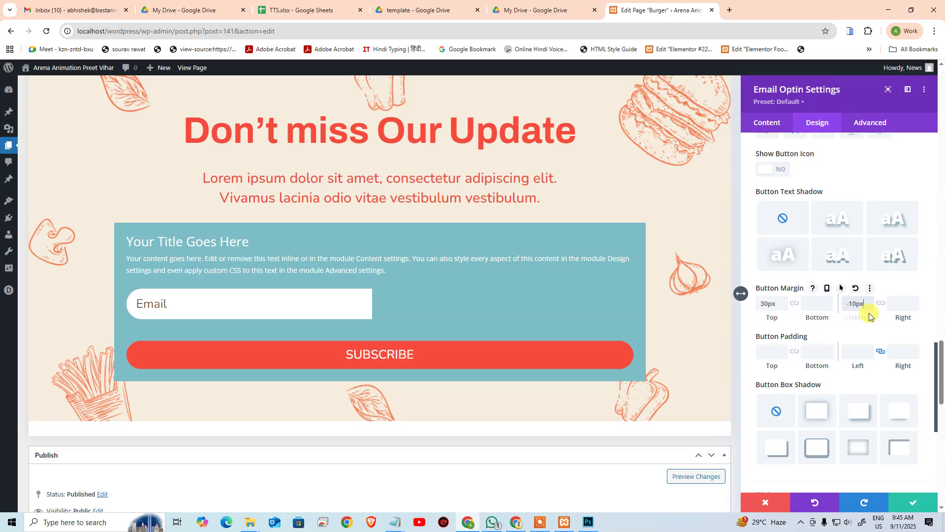
{"action": "key", "text": "shift+Down"}
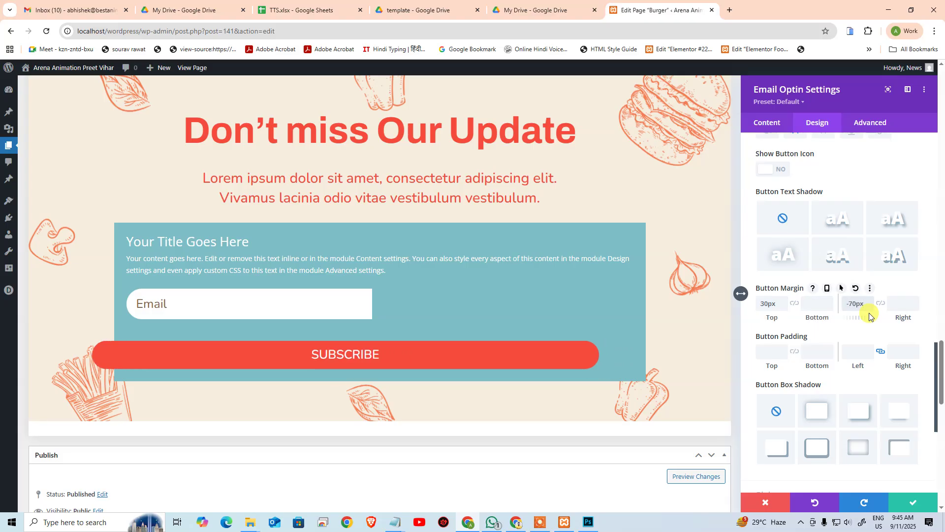
{"action": "key", "text": "ctrl+a"}
{"action": "key", "text": "BackSpace"}
{"action": "key", "text": "shift+Tab"}
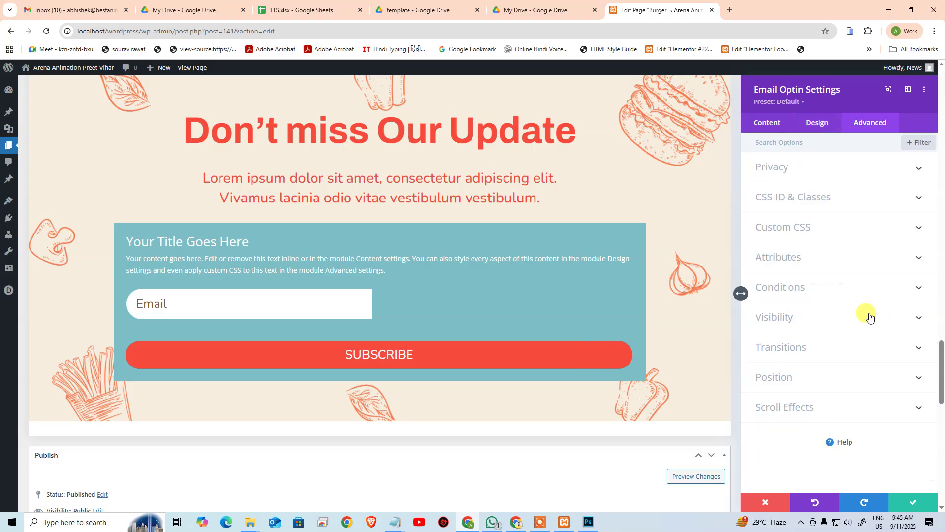
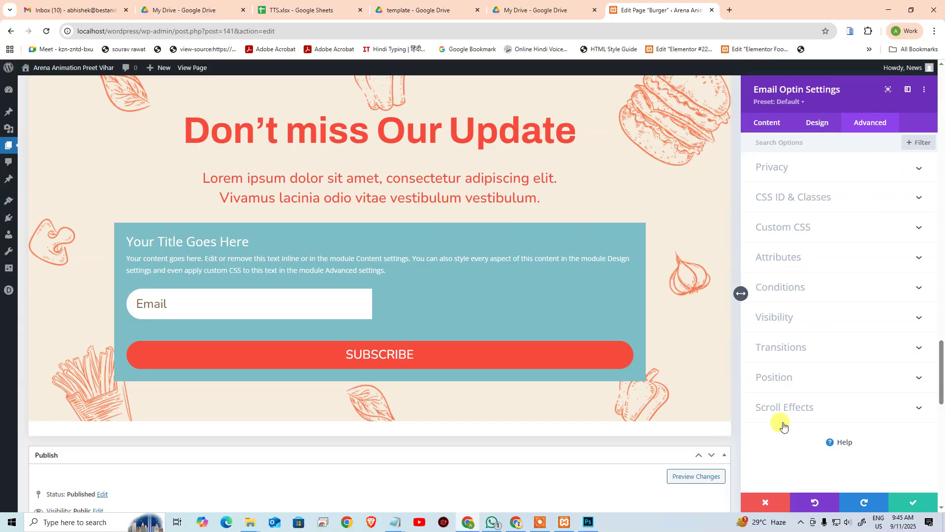
Step: Delete the Email Optin module and insert a Code module, found by searching 'code', under the intro text
{"action": "left_click", "coordinate": [771, 501]}
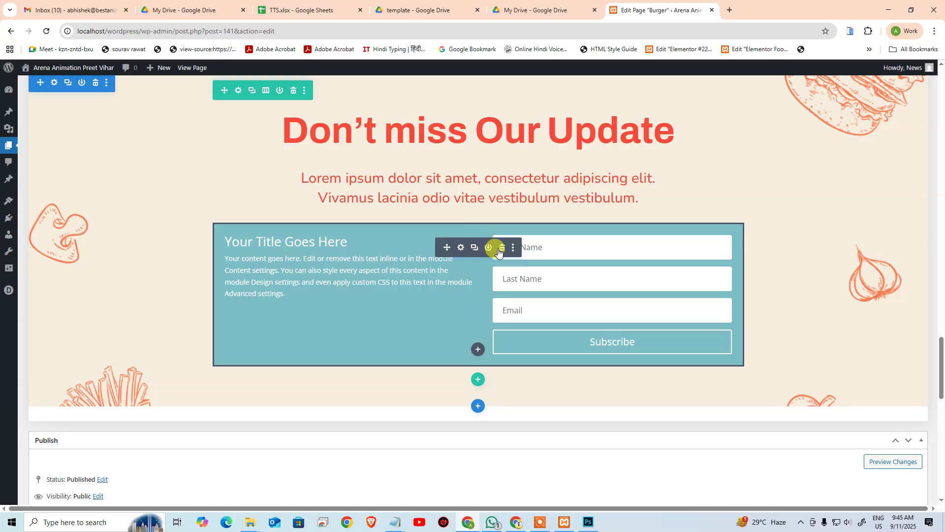
{"action": "left_click", "coordinate": [503, 248]}
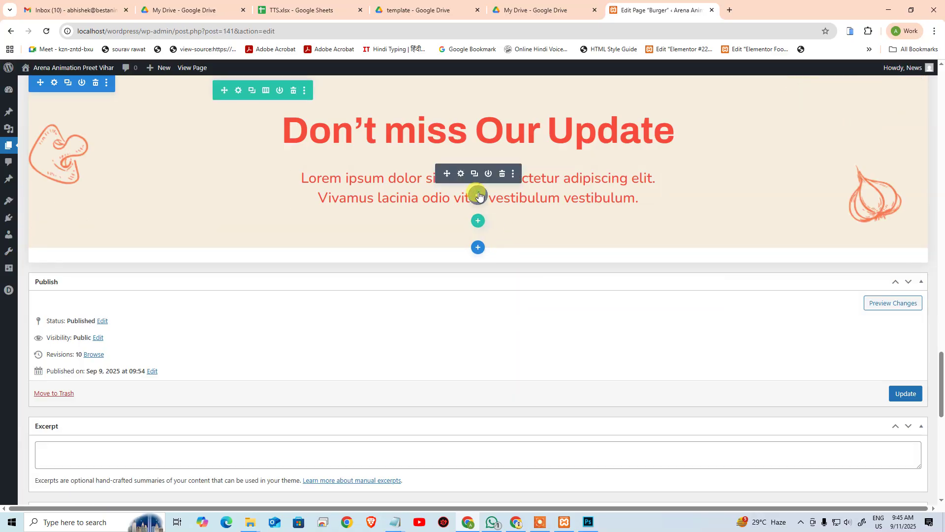
{"action": "left_click", "coordinate": [478, 195]}
{"action": "type", "text": "code"}
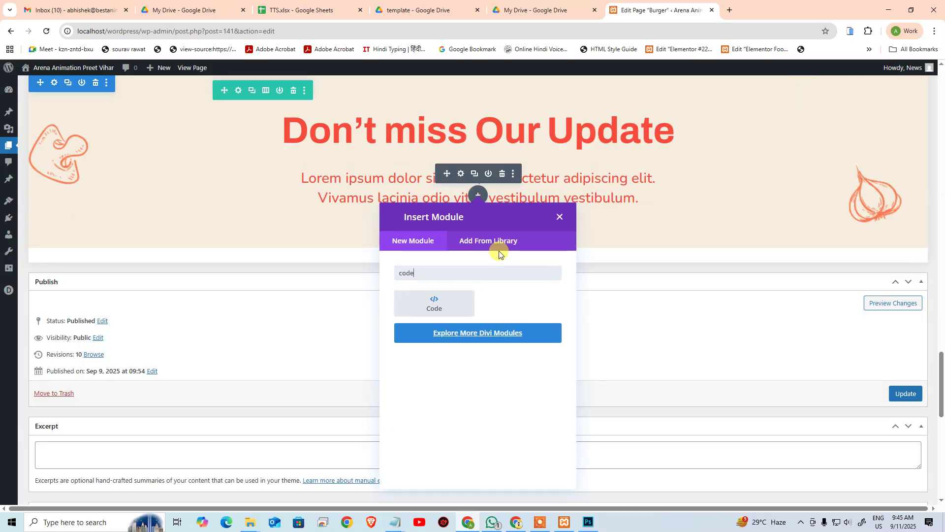
{"action": "left_click", "coordinate": [436, 300]}
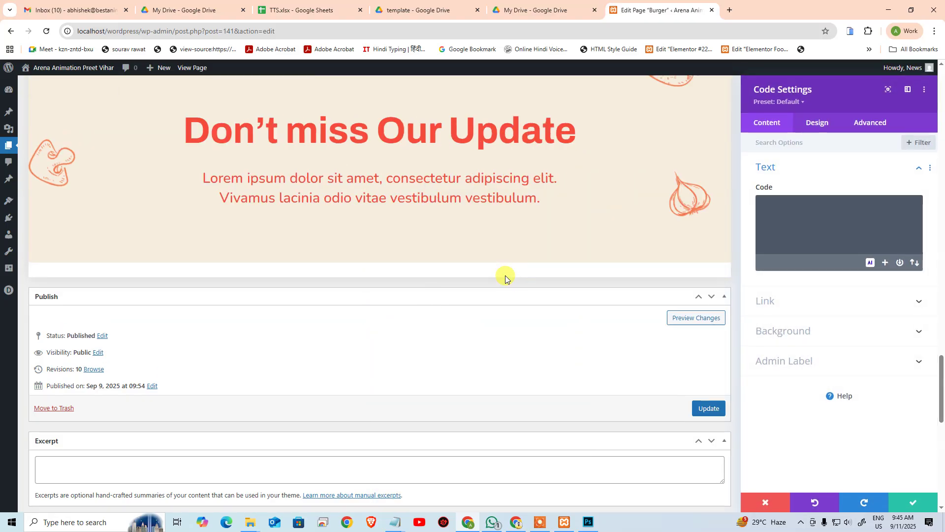
Step: Write a <form> with an email input and a submit input valued 'Subscribe' in the code box
{"action": "left_click", "coordinate": [850, 235]}
{"action": "type", "text": "<"}
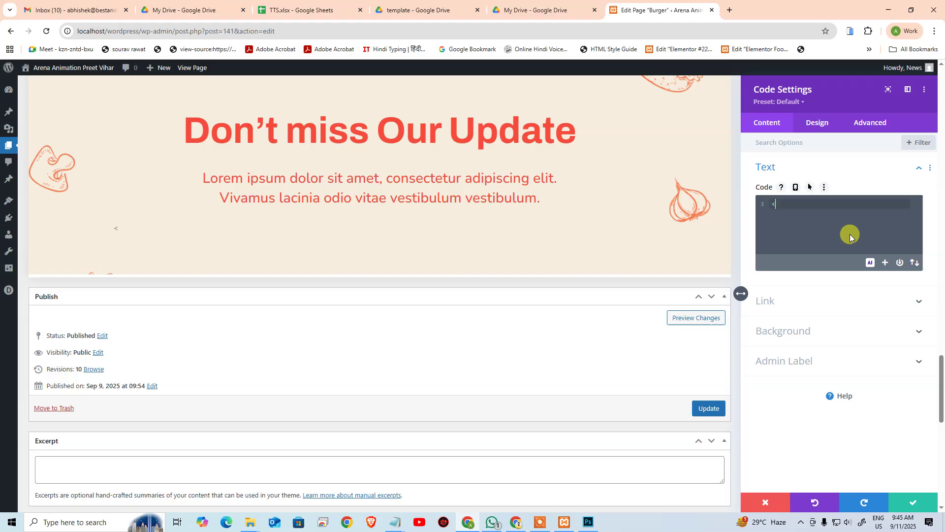
{"action": "type", "text": "form>"}
{"action": "key", "text": "Return"}
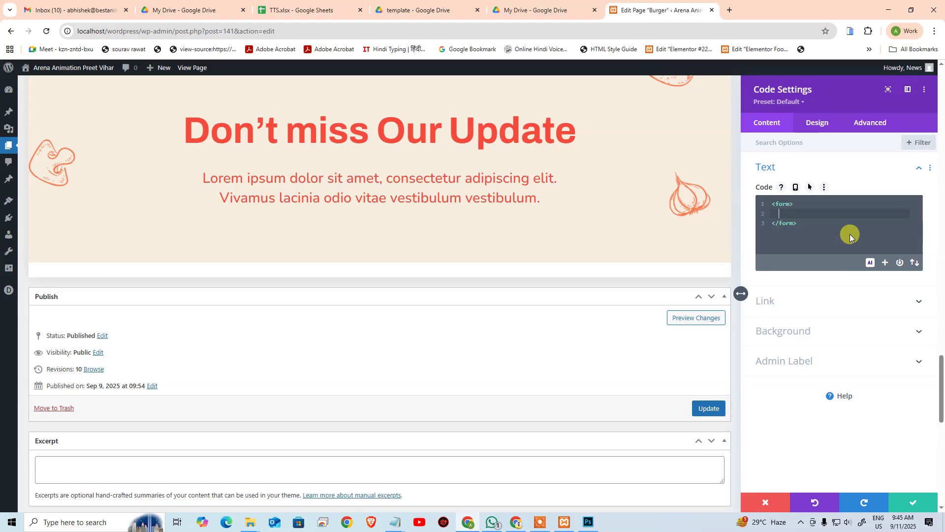
{"action": "type", "text": "<input type="}
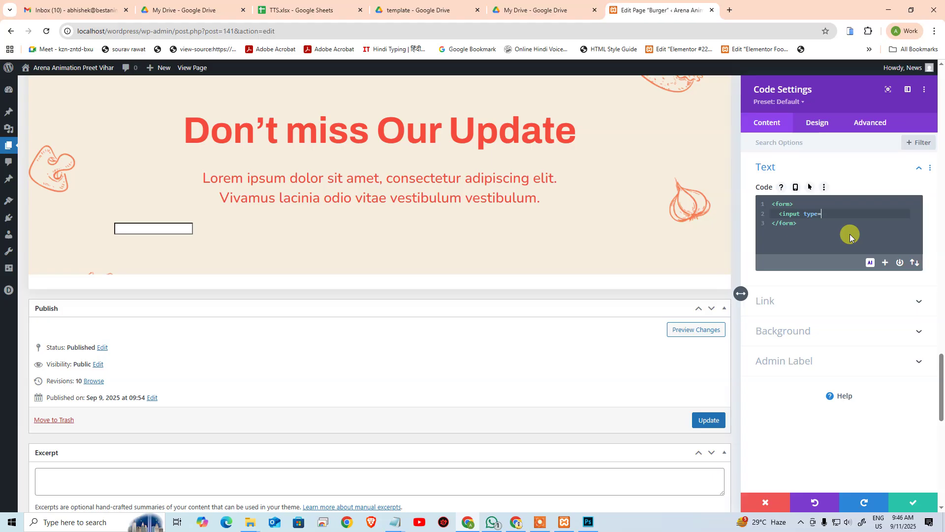
{"action": "type", "text": "\"email\""}
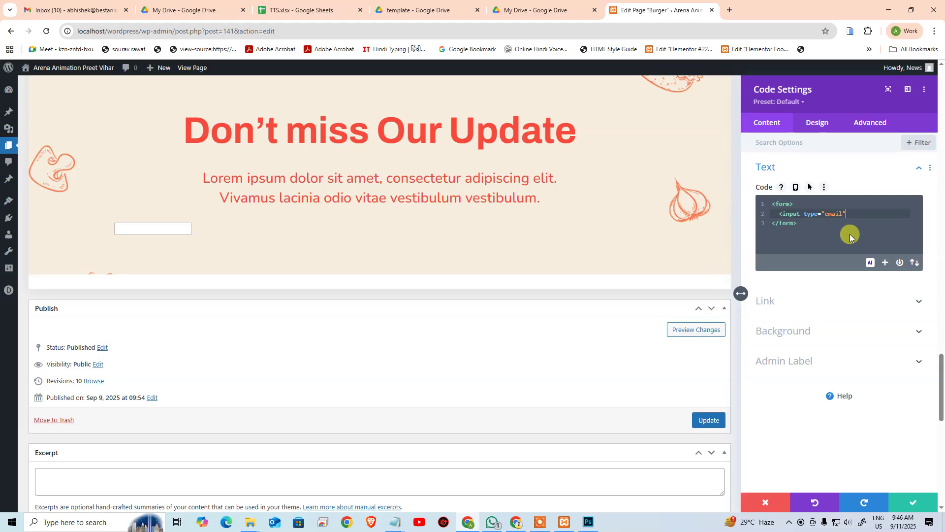
{"action": "type", "text": ">"}
{"action": "key", "text": "Left"}
{"action": "key", "text": "Right"}
{"action": "key", "text": "Return"}
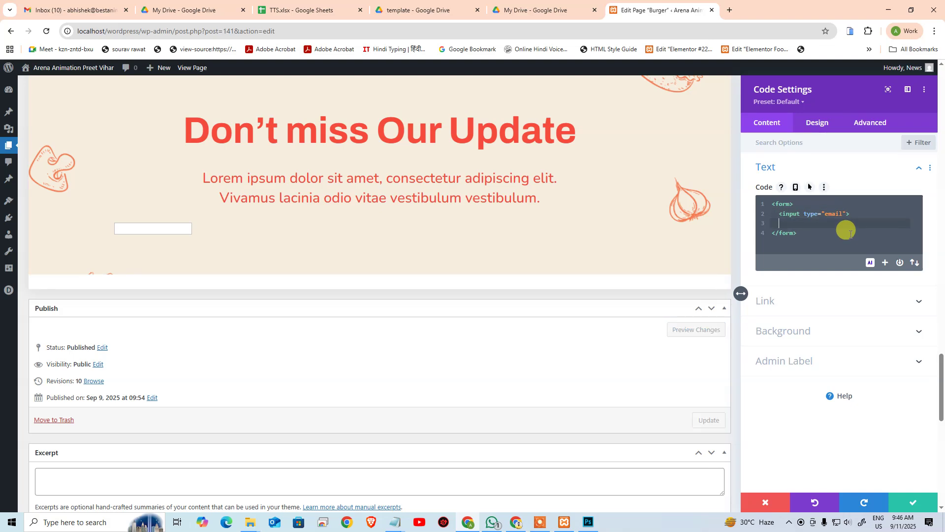
{"action": "type", "text": "<i"}
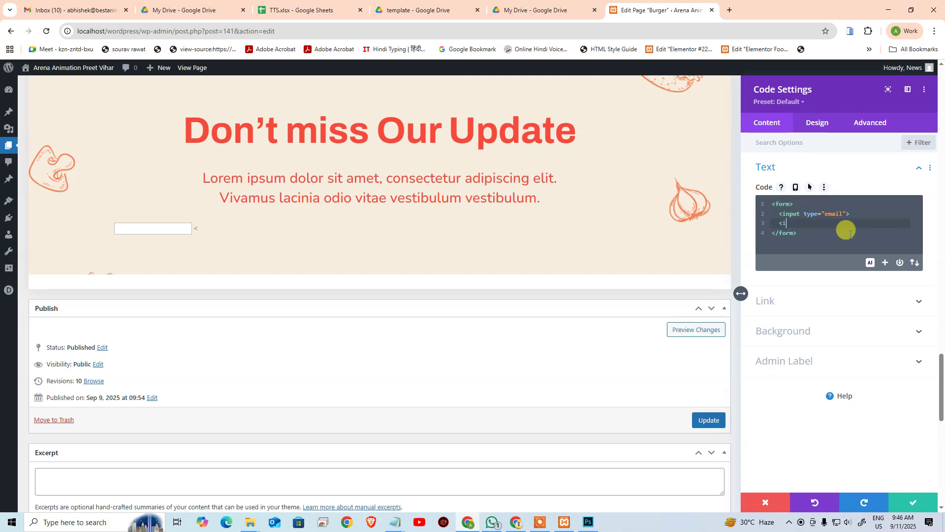
{"action": "type", "text": "nput type="}
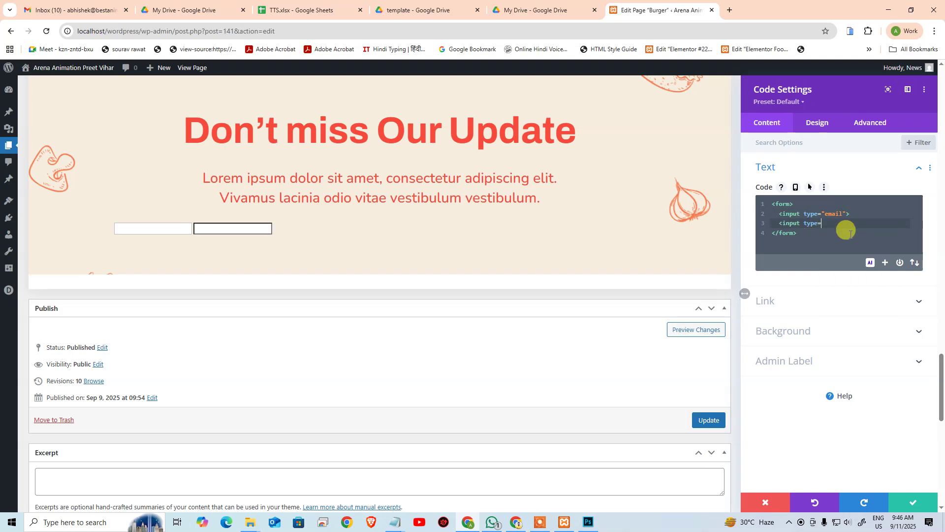
{"action": "type", "text": "\"\""}
{"action": "type", "text": "subm"}
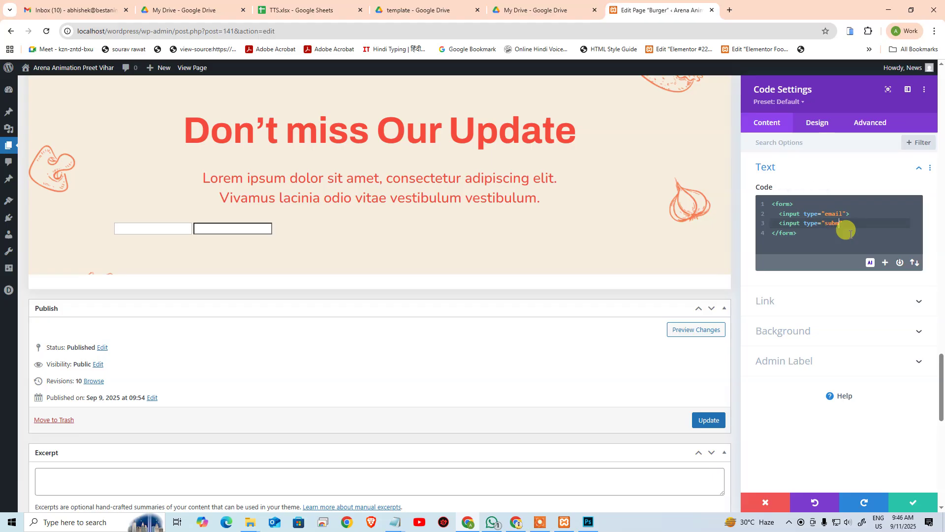
{"action": "type", "text": "it"}
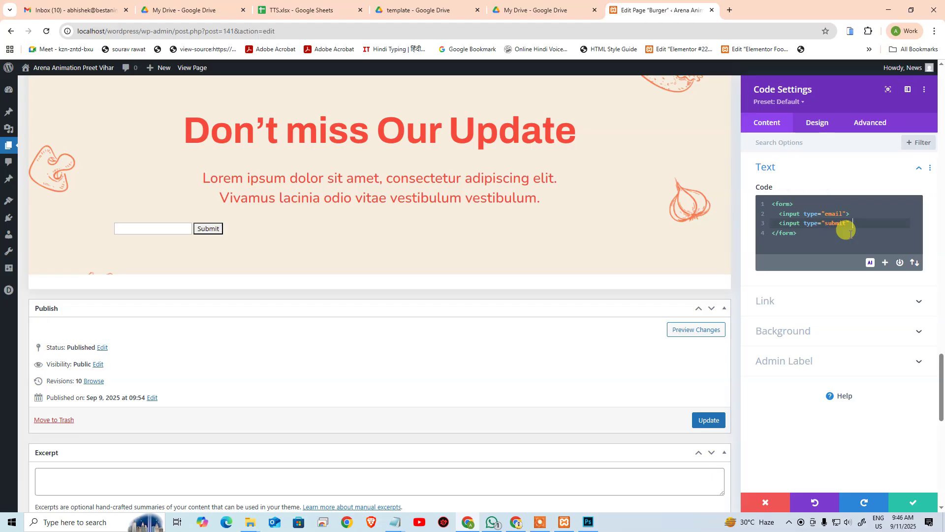
{"action": "type", "text": " value=\"\"Subscribe"}
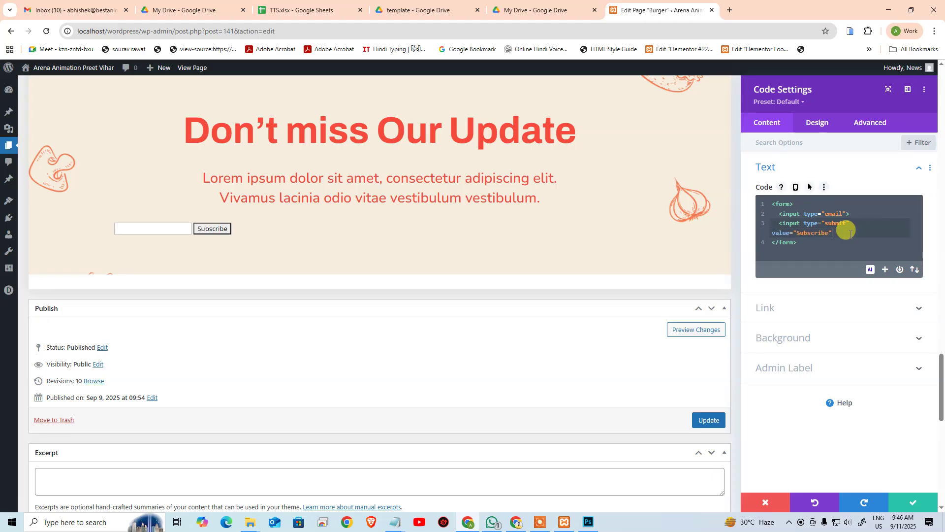
{"action": "type", "text": ">"}
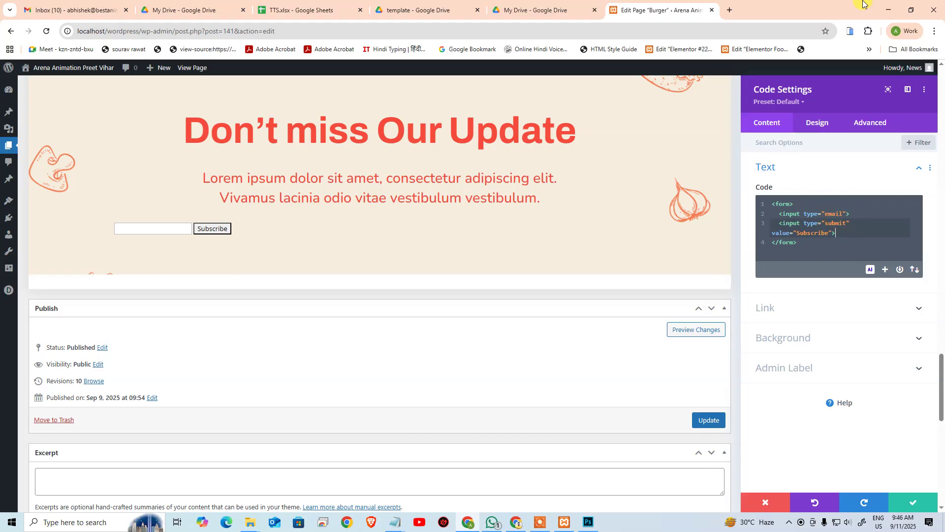
Step: Add a <style> block at the top with a 'form input' rule of width 50%
{"action": "key", "text": "ctrl+Home"}
{"action": "key", "text": "Return"}
{"action": "key", "text": "Up"}
{"action": "type", "text": "<"}
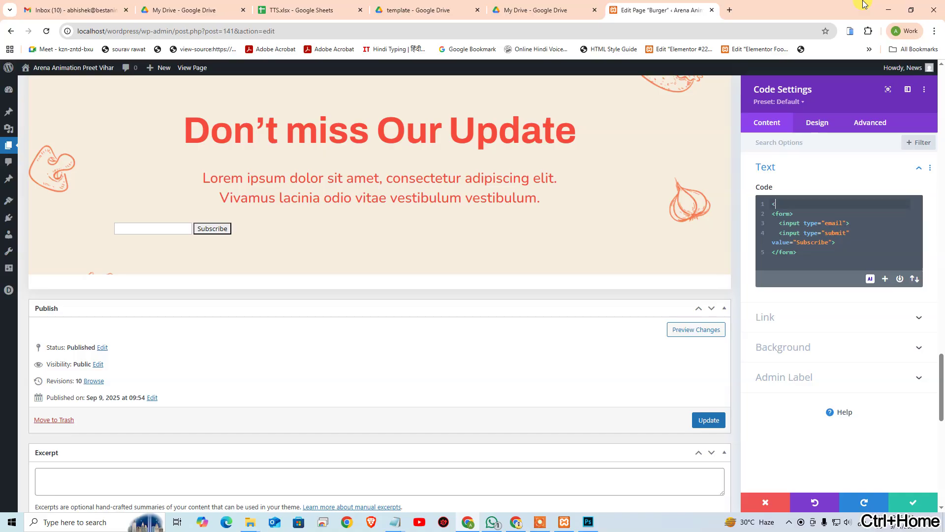
{"action": "type", "text": "style></style>"}
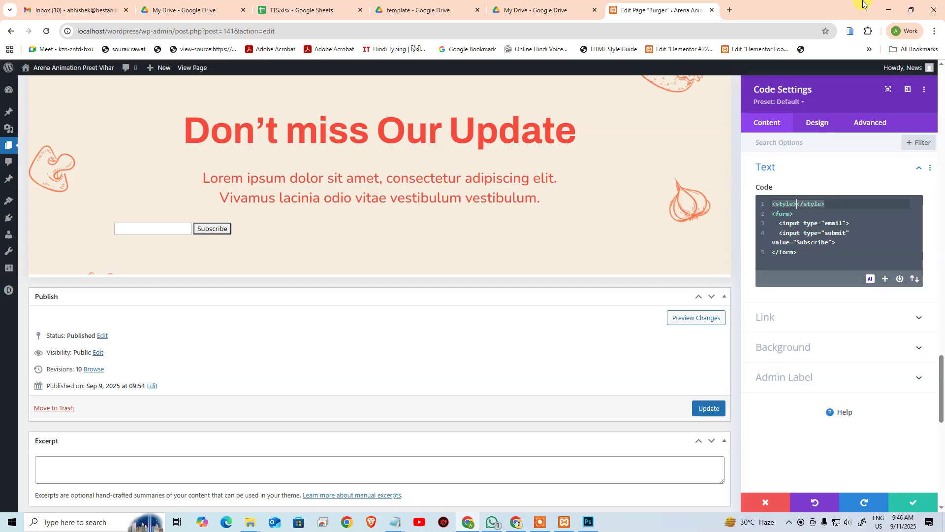
{"action": "key", "text": "Return"}
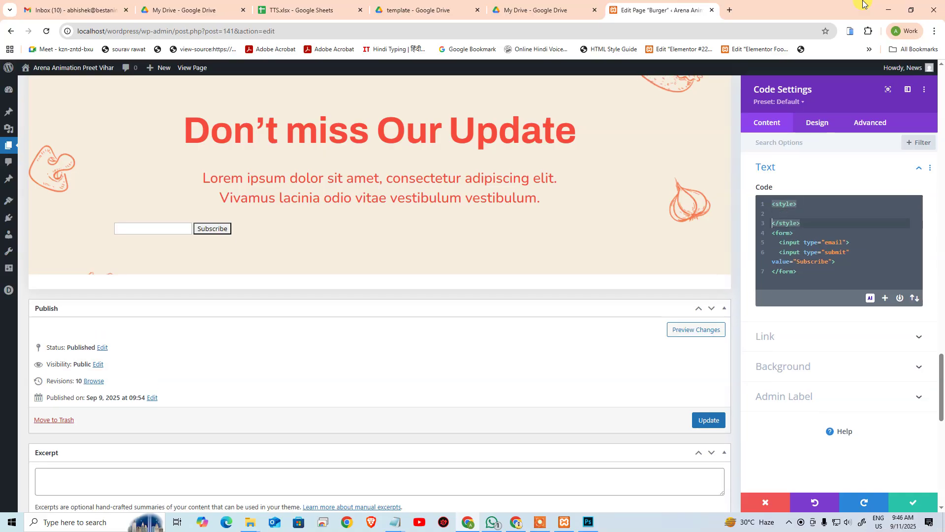
{"action": "type", "text": "form{"}
{"action": "key", "text": "Return"}
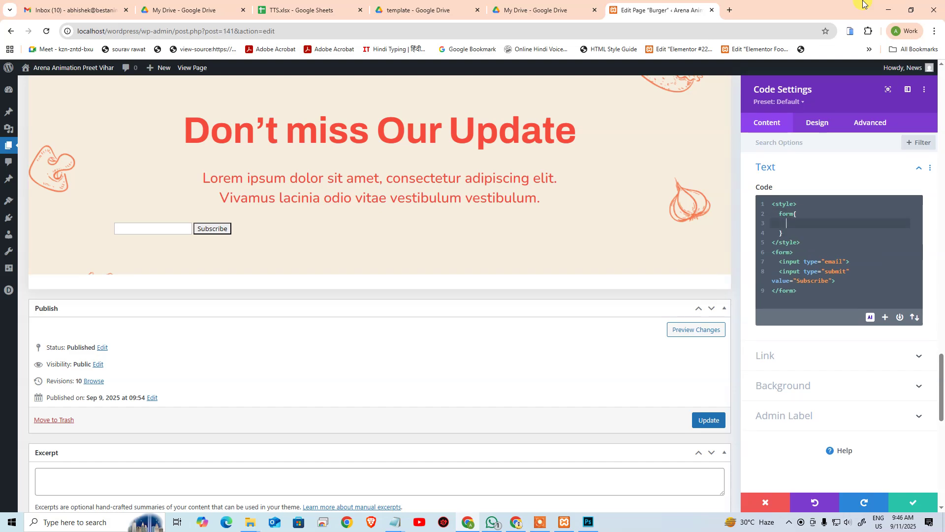
{"action": "key", "text": "Up"}
{"action": "key", "text": "Right"}
{"action": "key", "text": "Right"}
{"action": "type", "text": "i"}
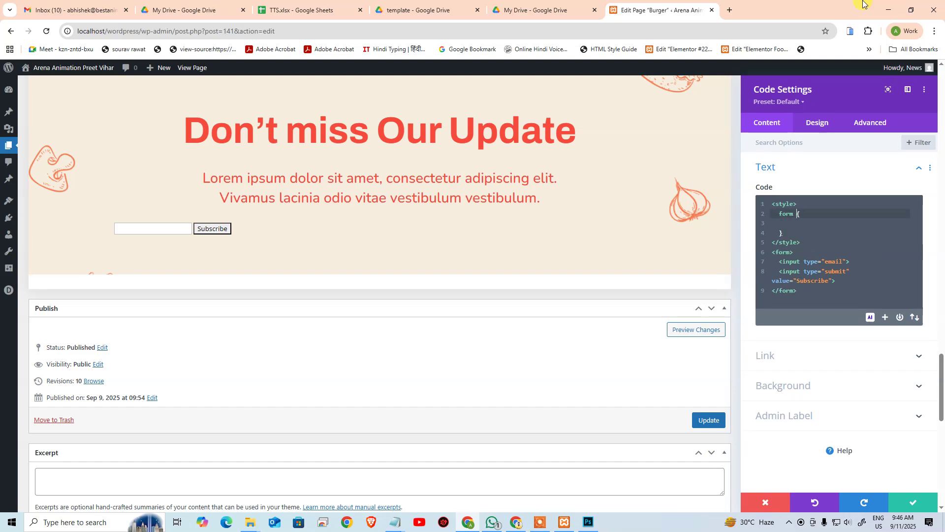
{"action": "type", "text": "nput"}
{"action": "key", "text": "Down"}
{"action": "type", "text": "widt"}
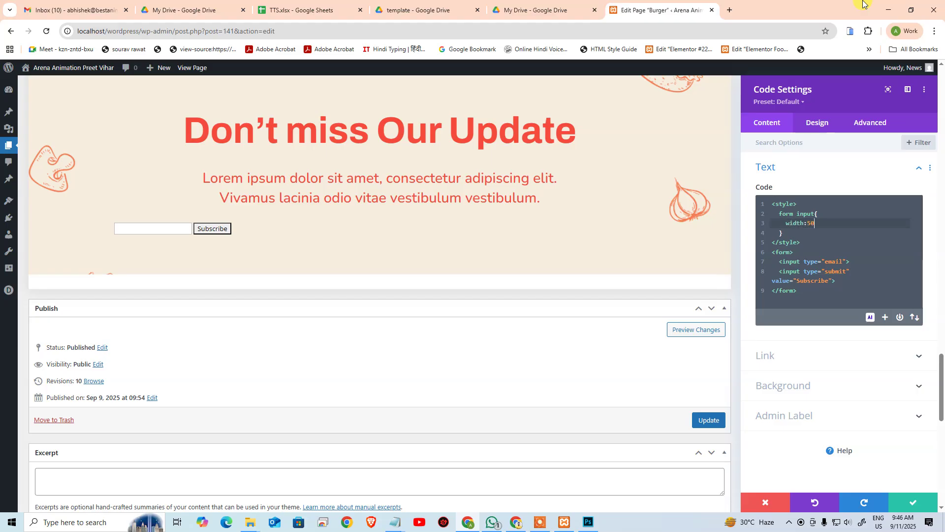
{"action": "type", "text": "h:50%;"}
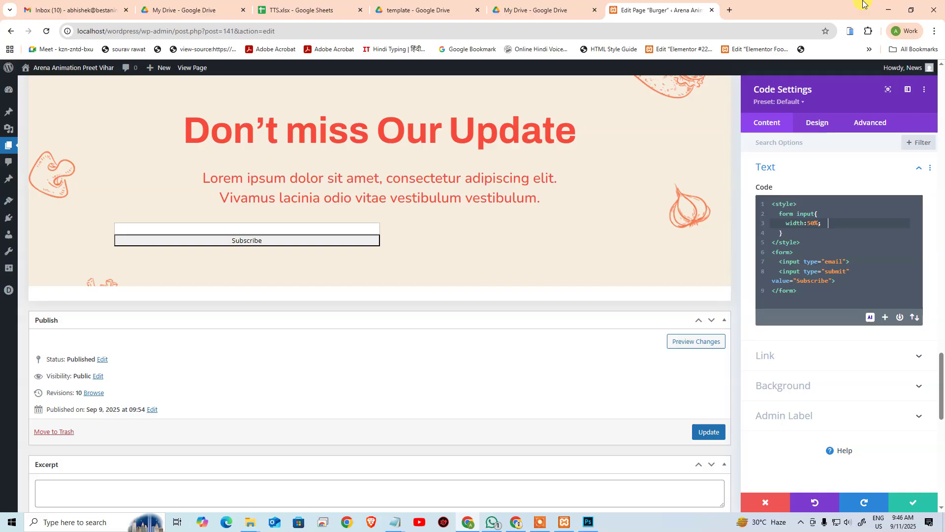
Step: Cut and paste the style block to compare layouts, then change the width to 100%
{"action": "key", "text": "Down"}
{"action": "key", "text": "Down"}
{"action": "key", "text": "ctrl+shift+Home"}
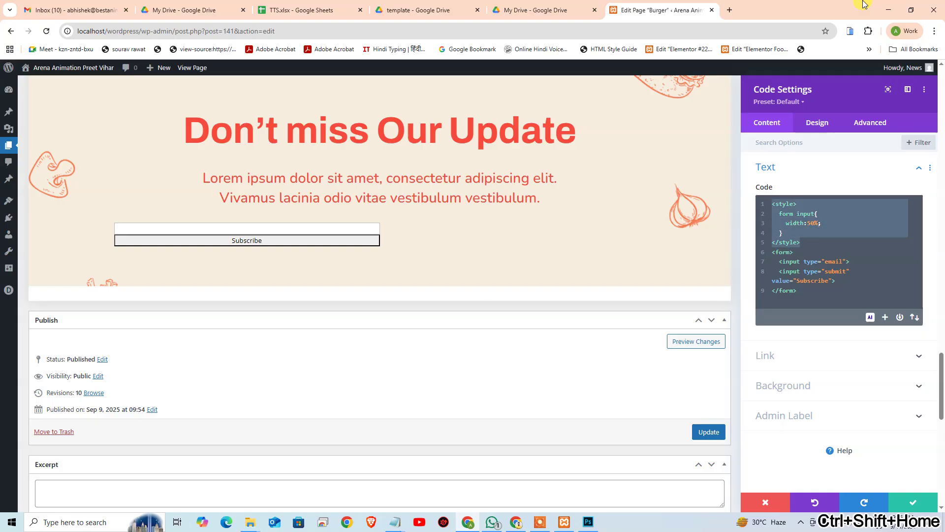
{"action": "key", "text": "ctrl+x"}
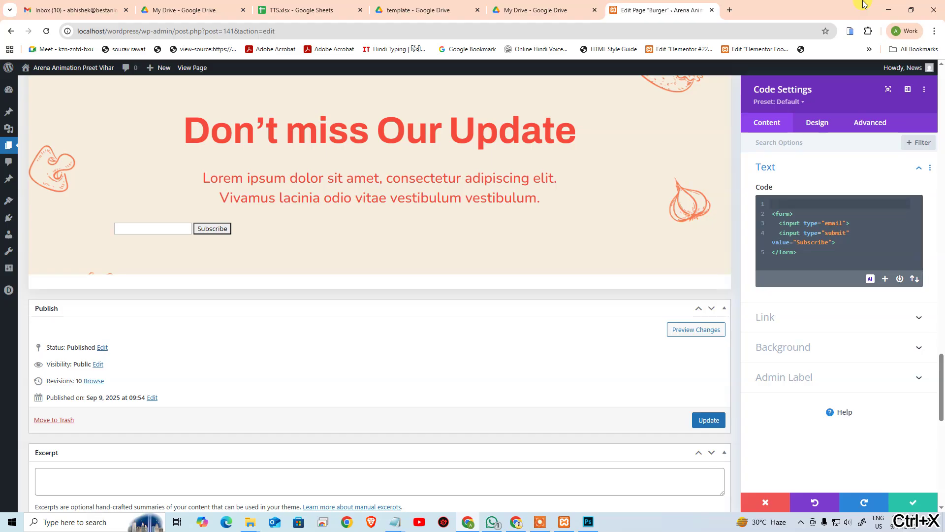
{"action": "key", "text": "ctrl+v"}
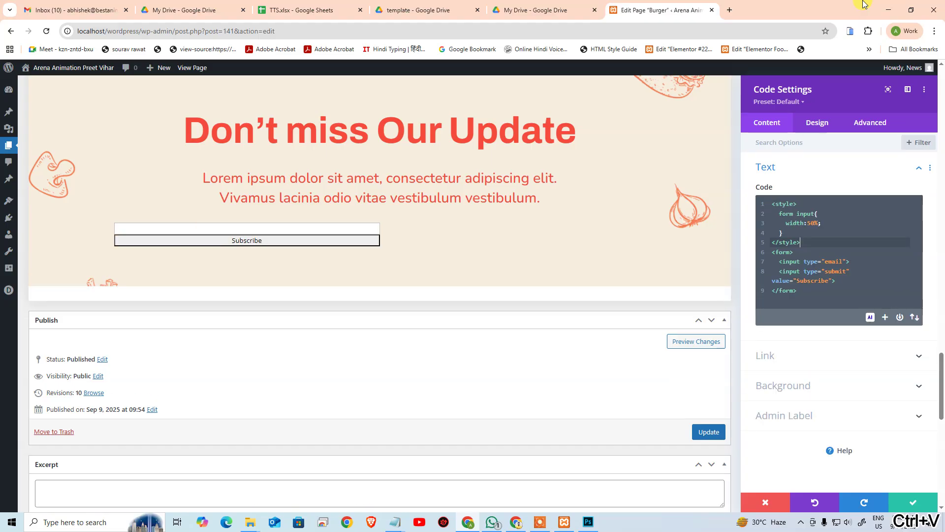
{"action": "key", "text": "Up"}
{"action": "key", "text": "Up"}
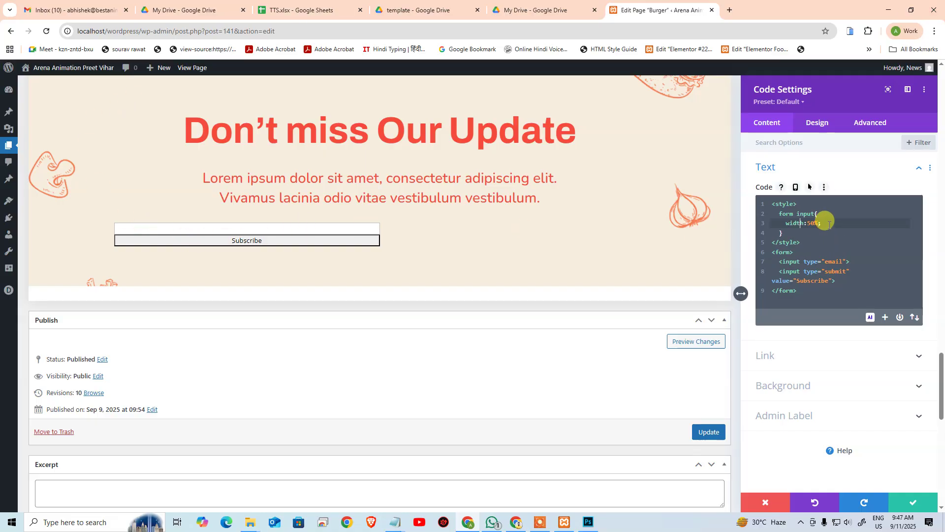
{"action": "key", "text": "shift+Left"}
{"action": "key", "text": "shift+Left"}
{"action": "key", "text": "shift+Left"}
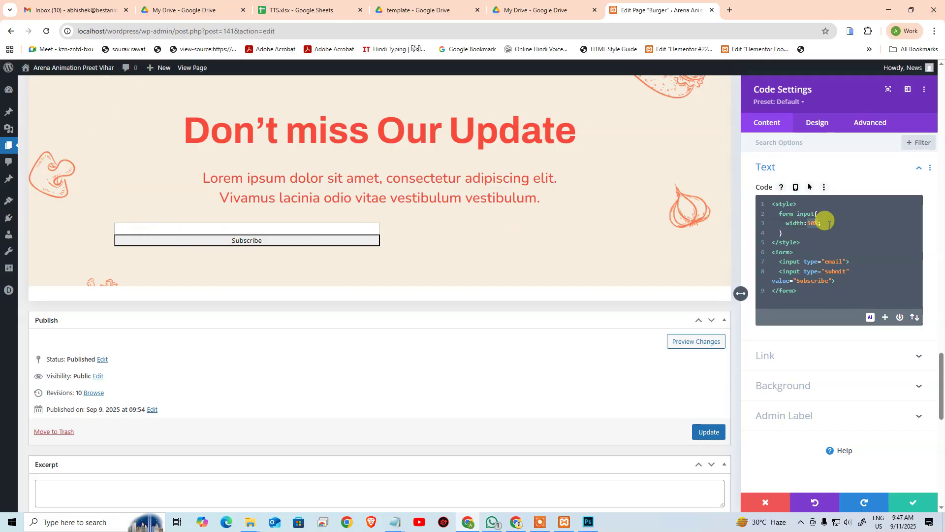
{"action": "type", "text": "10"}
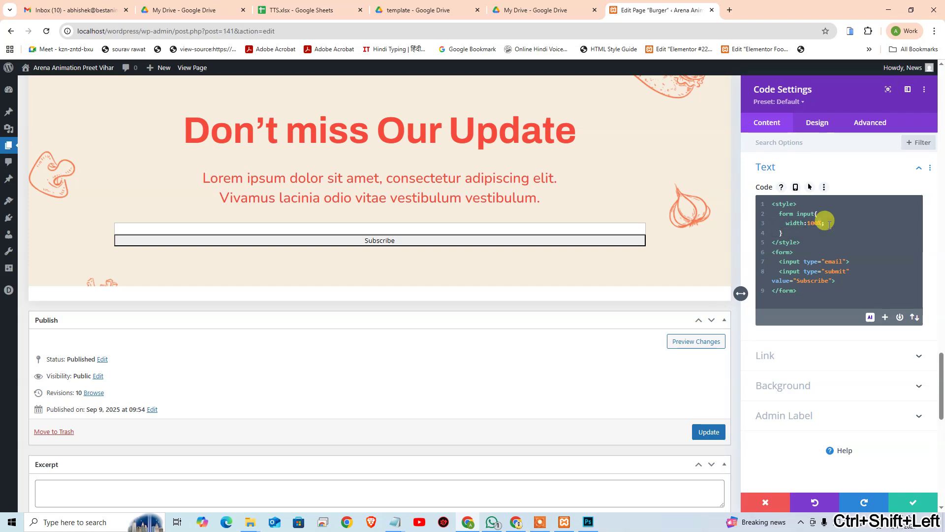
Step: Add a separate form rule with display:flex above the input rule
{"action": "left_click", "coordinate": [829, 224]}
{"action": "key", "text": "Up"}
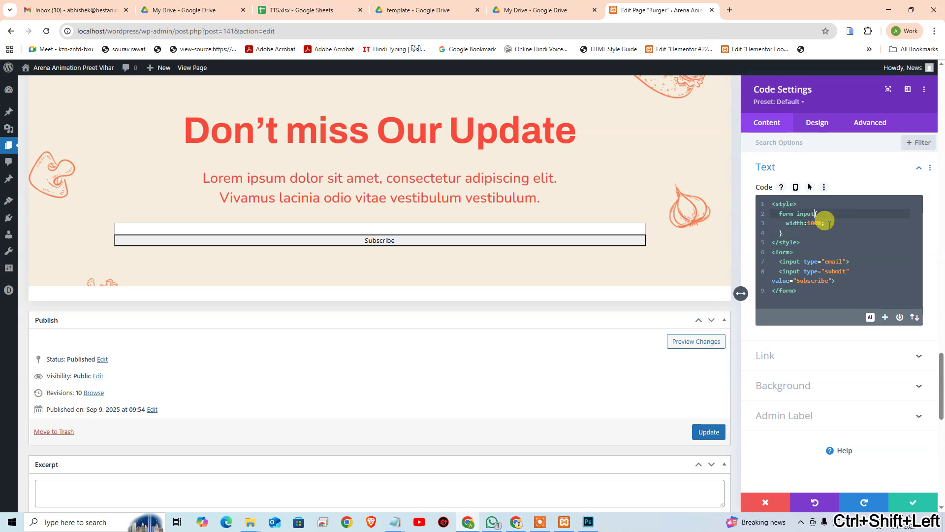
{"action": "key", "text": "ctrl+shift+Left"}
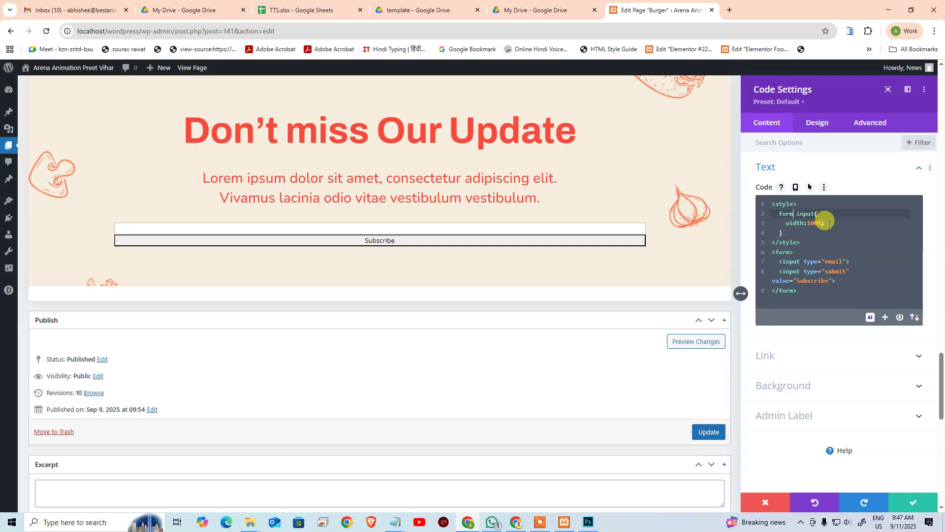
{"action": "key", "text": "ctrl+shift+Left"}
{"action": "key", "text": "ctrl+c"}
{"action": "key", "text": "Return"}
{"action": "key", "text": "Up"}
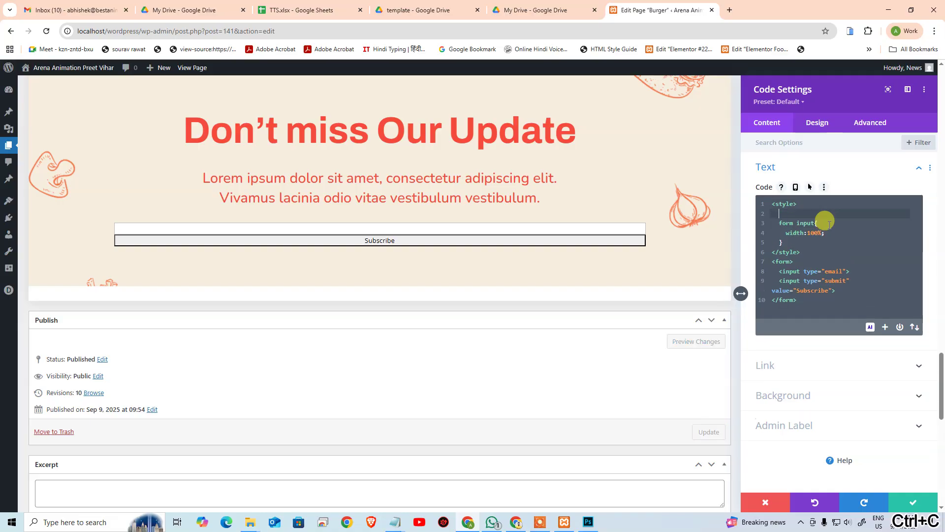
{"action": "key", "text": "ctrl+v"}
{"action": "type", "text": "{"}
{"action": "key", "text": "Return"}
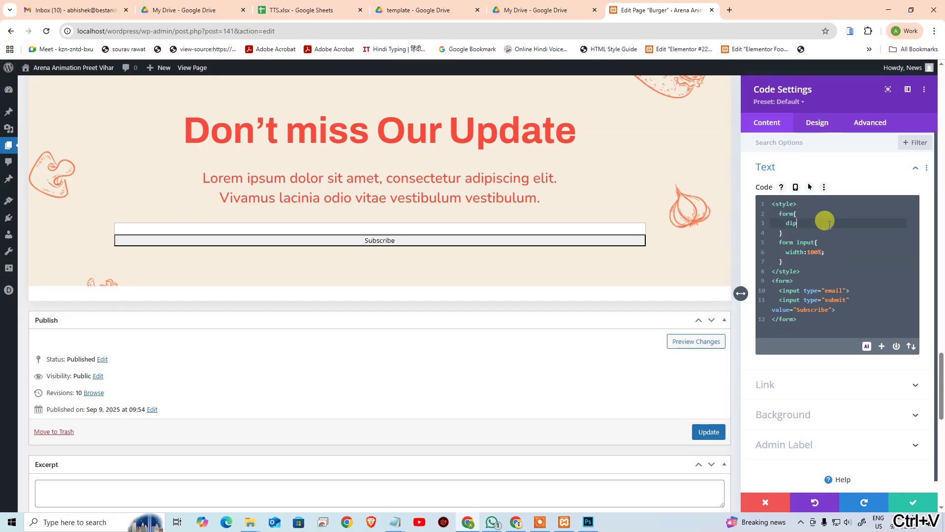
{"action": "type", "text": "dipslay"}
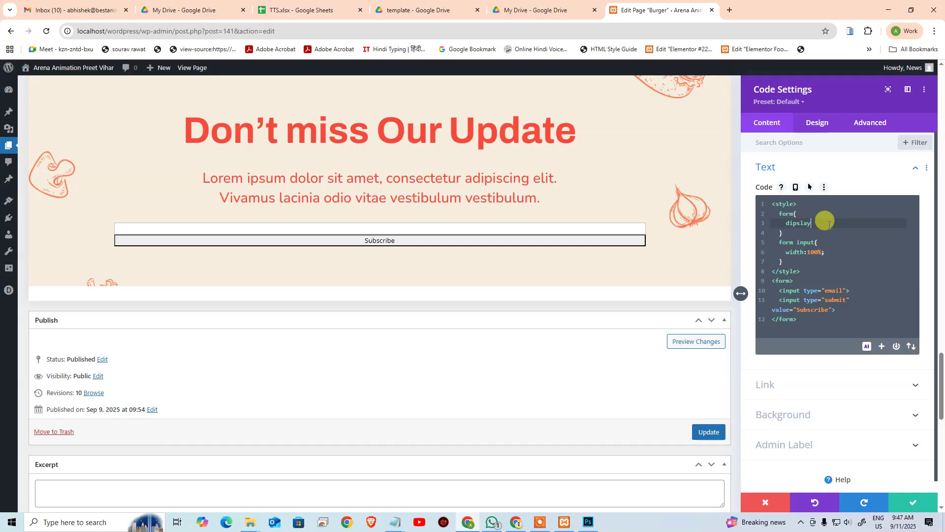
{"action": "type", "text": ":flex;"}
Step: Change the input rule's width to 50%
{"action": "key", "text": "Down"}
{"action": "key", "text": "Down"}
{"action": "key", "text": "Down"}
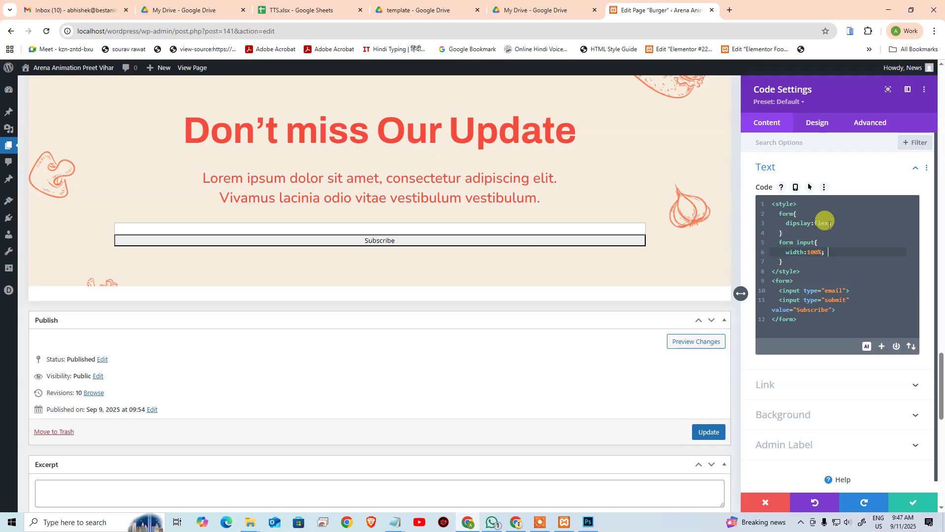
{"action": "key", "text": "ctrl+shift+Left"}
{"action": "type", "text": "50"}
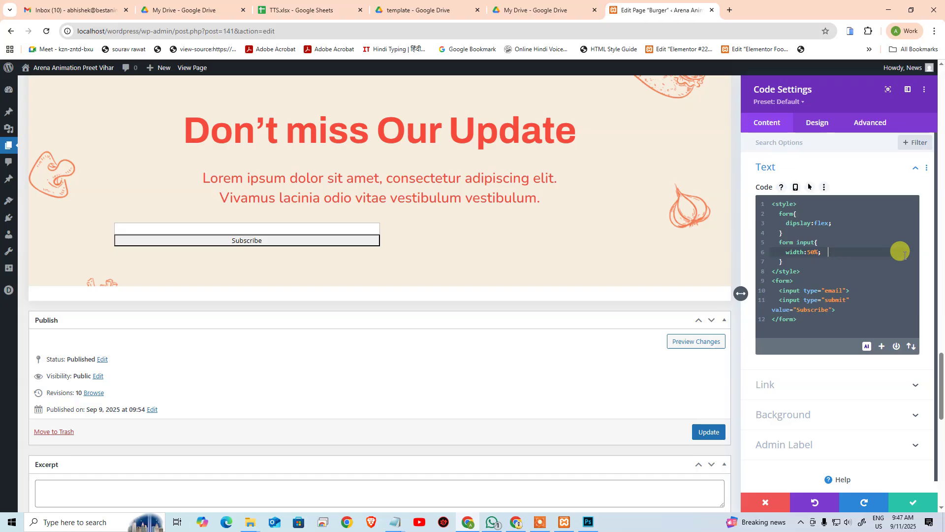
{"action": "left_click", "coordinate": [851, 224]}
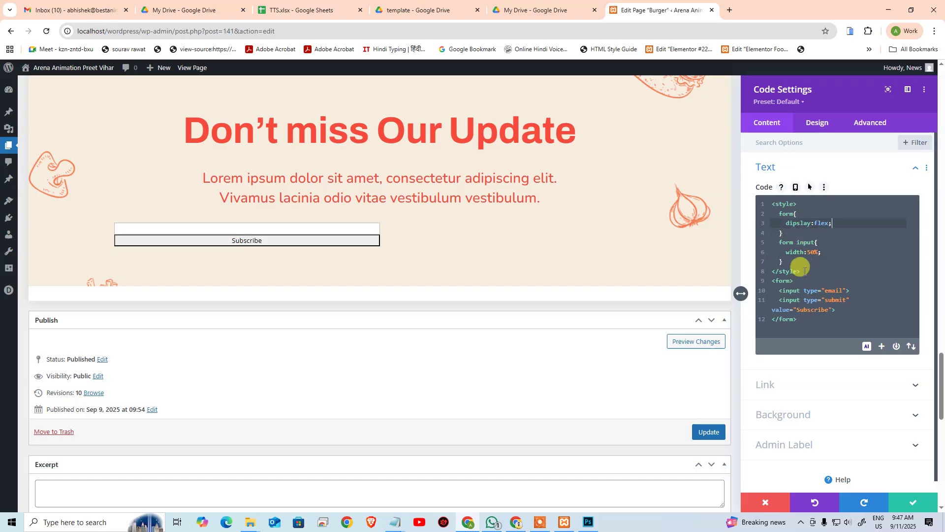
{"action": "left_click", "coordinate": [832, 252]}
{"action": "left_click", "coordinate": [810, 261]}
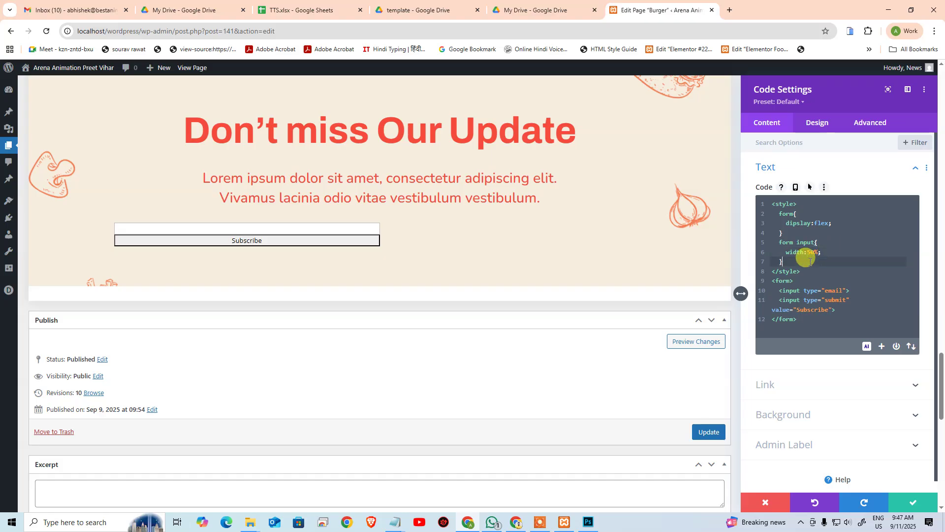
{"action": "key", "text": "Up"}
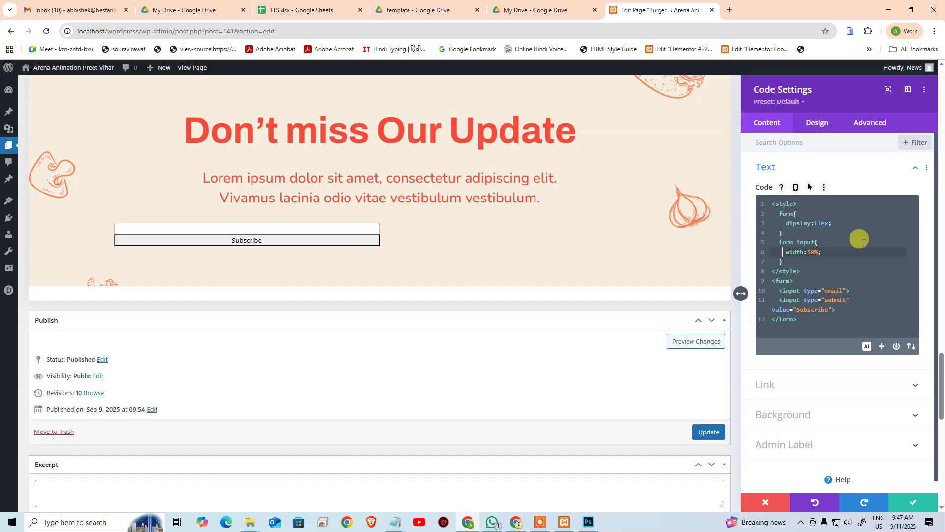
{"action": "key", "text": "Down"}
{"action": "key", "text": "Down"}
{"action": "key", "text": "Down"}
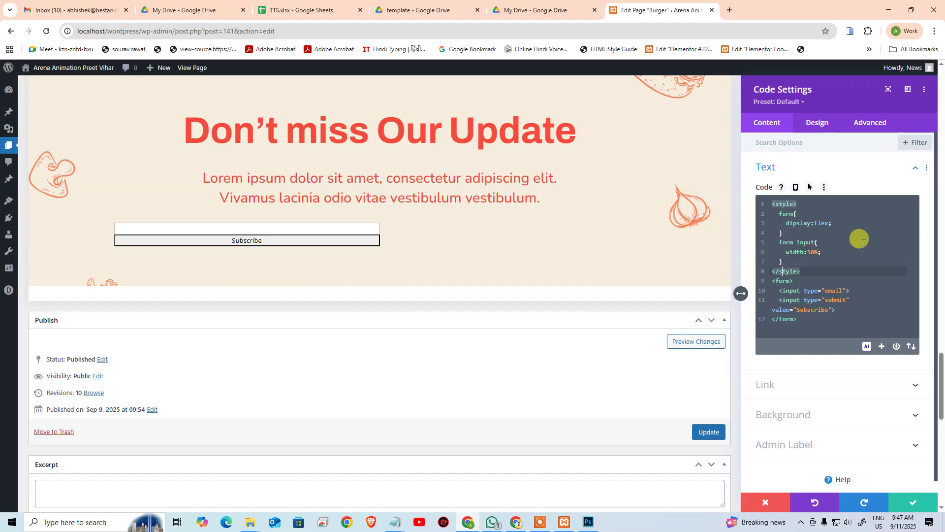
{"action": "key", "text": "Up"}
{"action": "key", "text": "Up"}
{"action": "key", "text": "Up"}
{"action": "key", "text": "Up"}
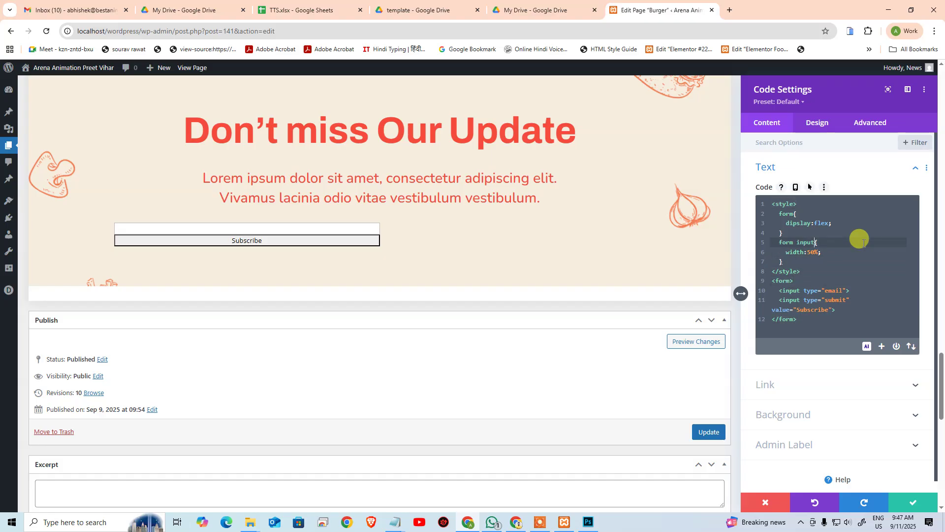
Step: Retarget the rule to input[type="email"] and set its width to 25%
{"action": "type", "text": "[]"}
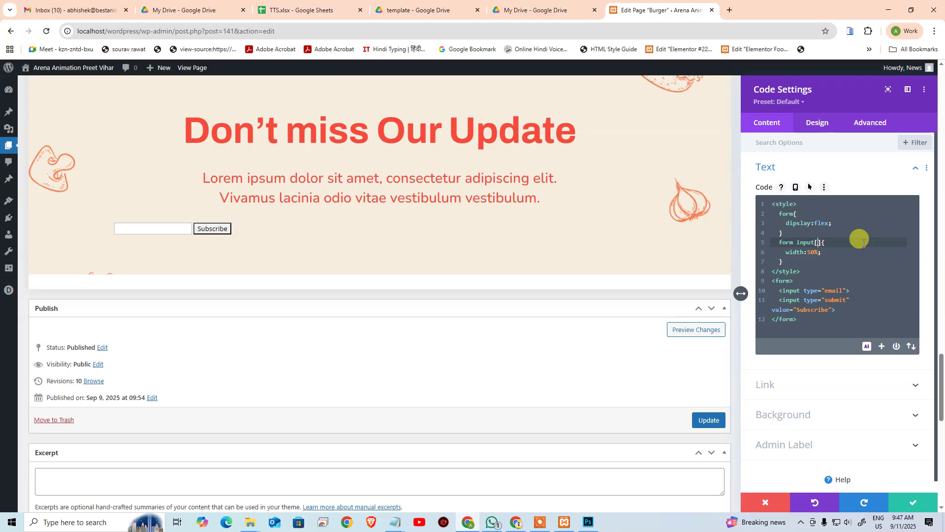
{"action": "type", "text": "type=\"email"}
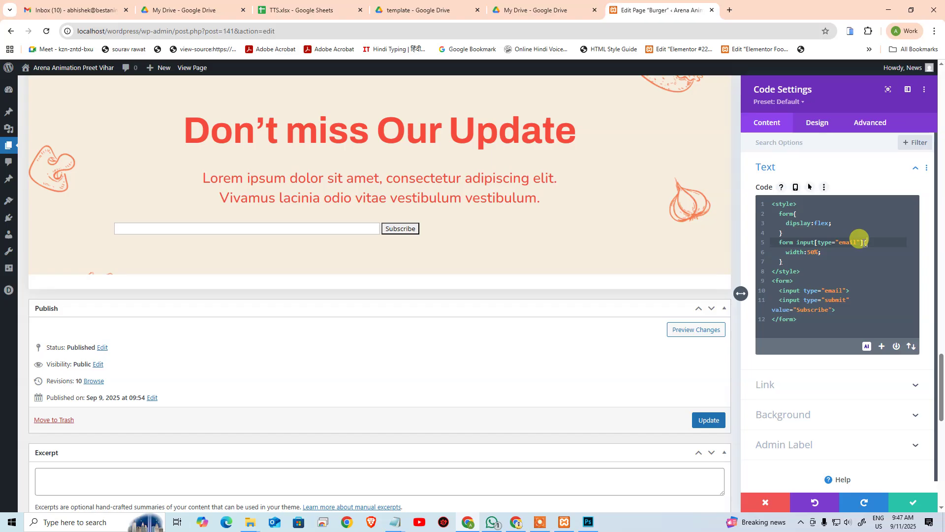
{"action": "key", "text": "Down"}
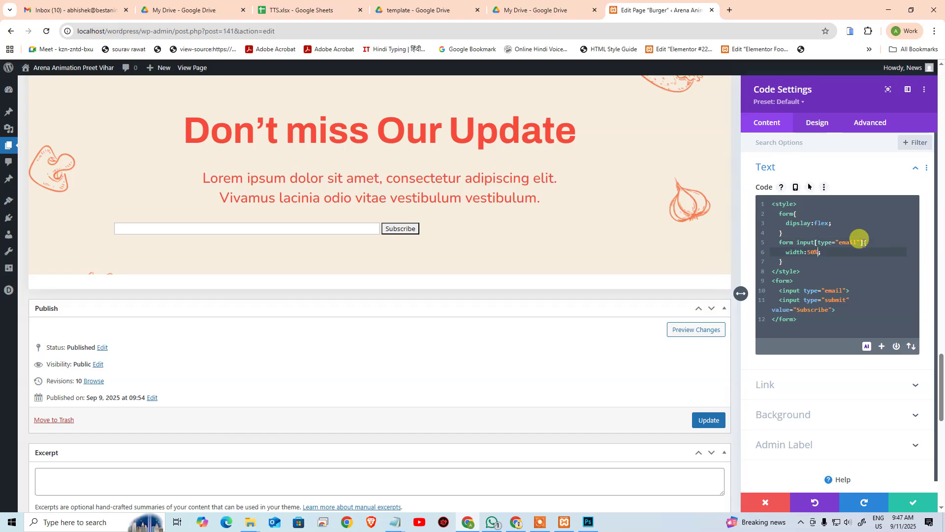
{"action": "key", "text": "Down"}
{"action": "key", "text": "shift+Up"}
{"action": "key", "text": "shift+Up"}
{"action": "key", "text": "Down"}
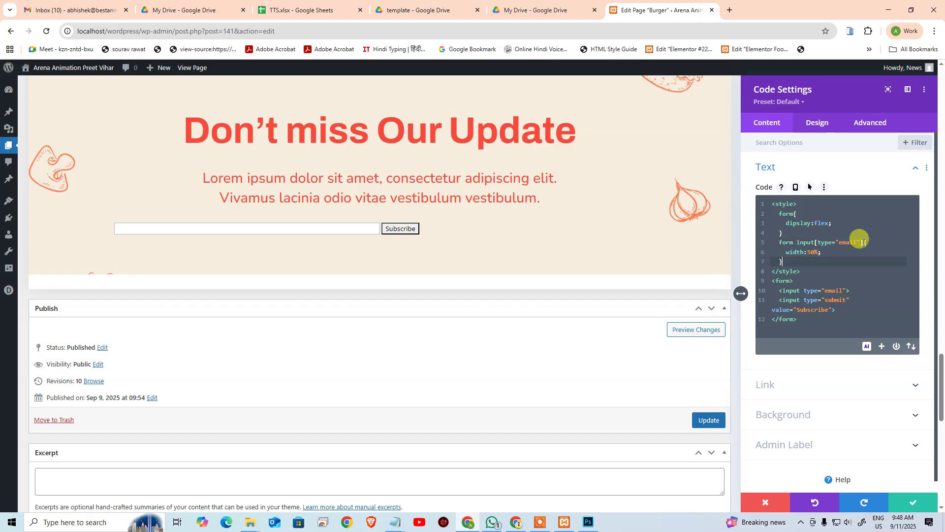
{"action": "key", "text": "Up"}
{"action": "key", "text": "Left"}
{"action": "key", "text": "shift+Left"}
{"action": "key", "text": "shift+Left"}
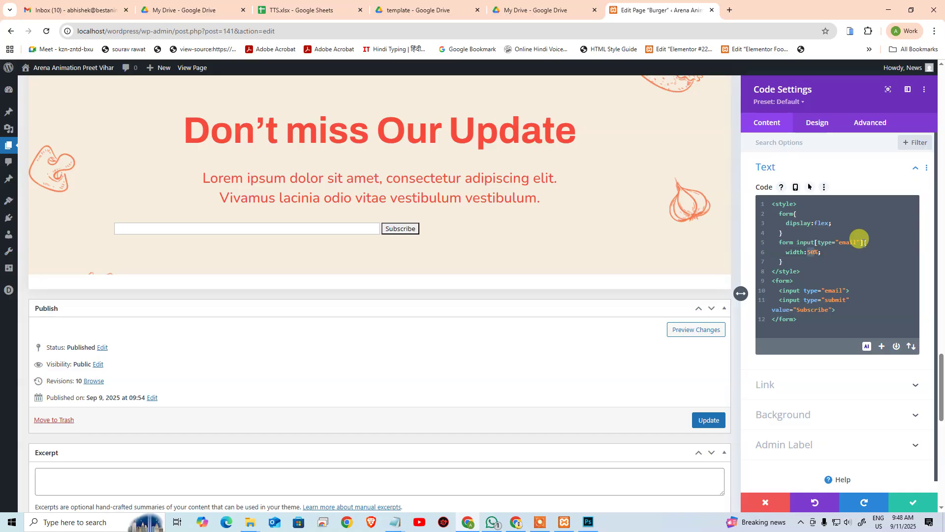
{"action": "type", "text": "25"}
Step: Copy the whole email input rule
{"action": "key", "text": "Down"}
{"action": "key", "text": "shift+Up"}
{"action": "key", "text": "shift+Up"}
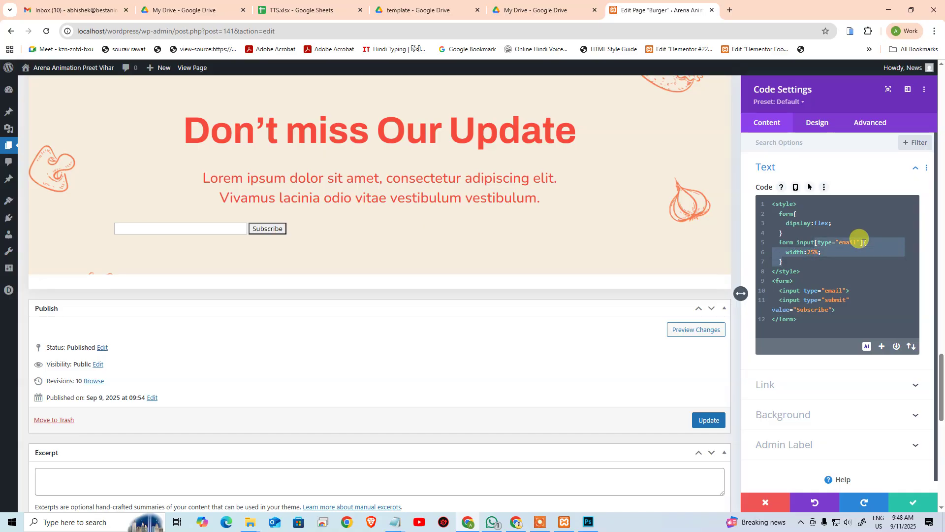
{"action": "key", "text": "shift+Home"}
{"action": "key", "text": "ctrl+c"}
{"action": "key", "text": "Right"}
Step: Paste the copied rule below and retarget it to the submit input at 25% width
{"action": "key", "text": "Return"}
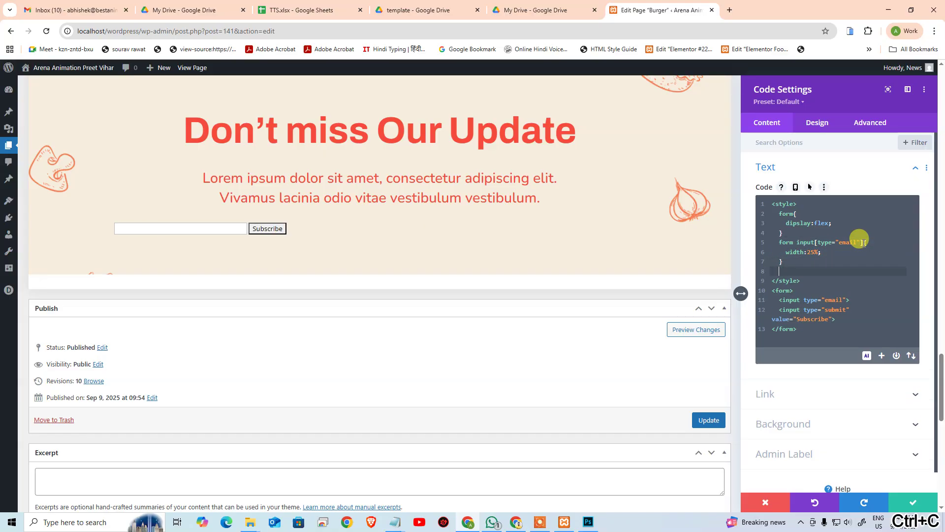
{"action": "key", "text": "ctrl+v"}
{"action": "key", "text": "ctrl+shift+Left"}
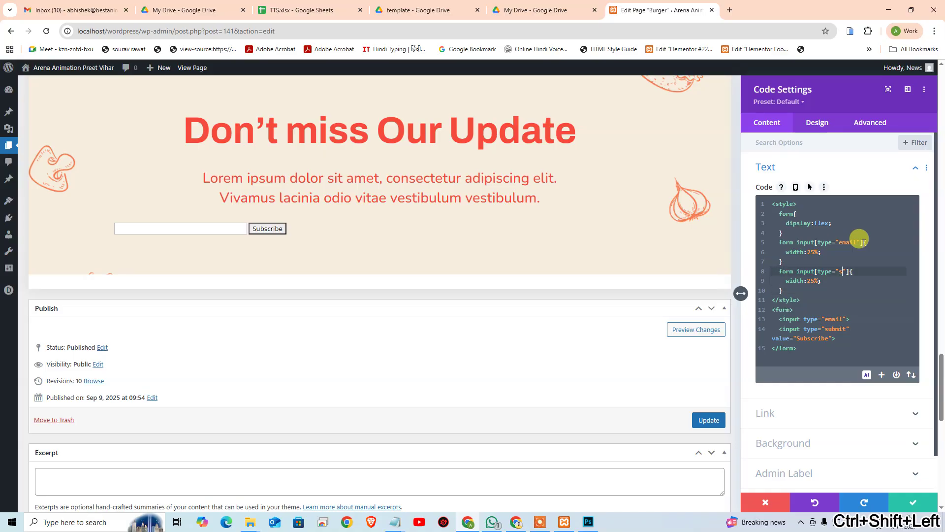
{"action": "type", "text": "submit"}
{"action": "key", "text": "Down"}
{"action": "key", "text": "Escape"}
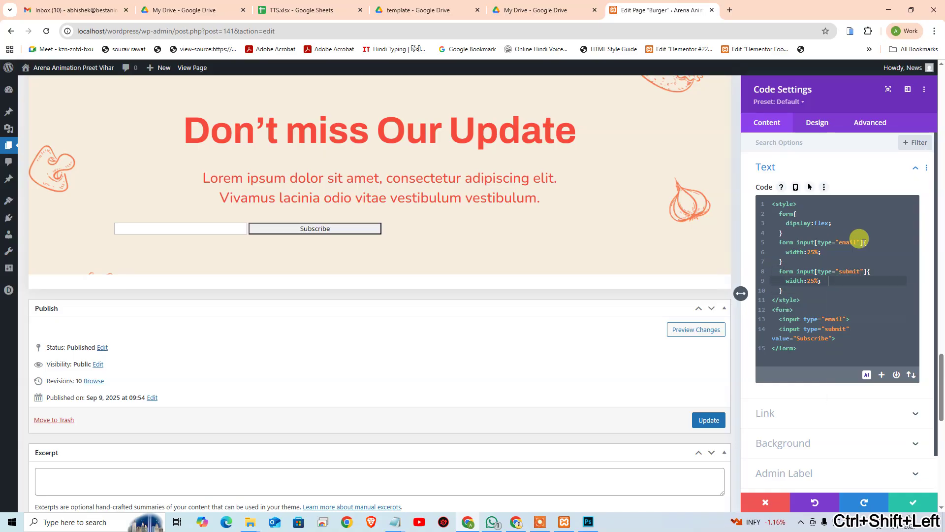
{"action": "key", "text": "Home"}
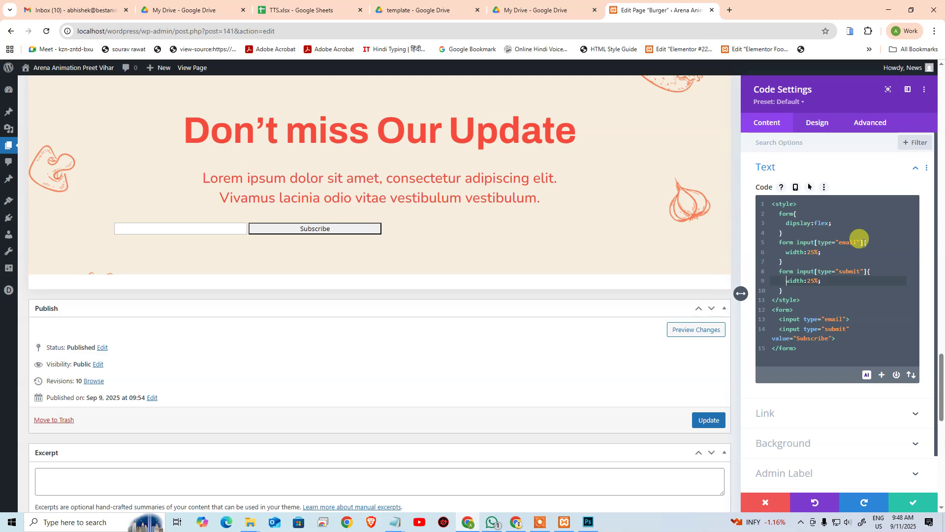
{"action": "key", "text": "Up"}
{"action": "key", "text": "Up"}
{"action": "key", "text": "Up"}
{"action": "key", "text": "Up"}
{"action": "key", "text": "Up"}
{"action": "key", "text": "Up"}
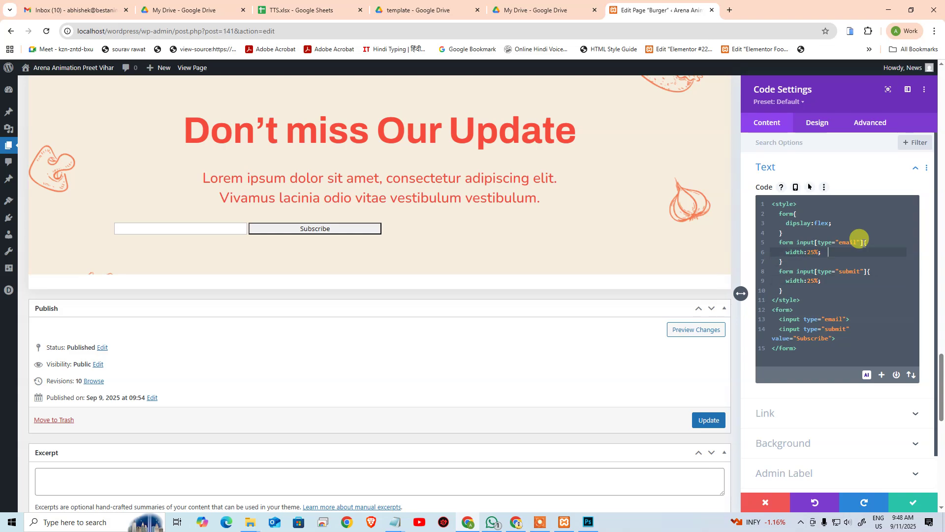
Step: Try flex-start, undo it, and add justify-content:center and width:100% to the form rule
{"action": "type", "text": "-start"}
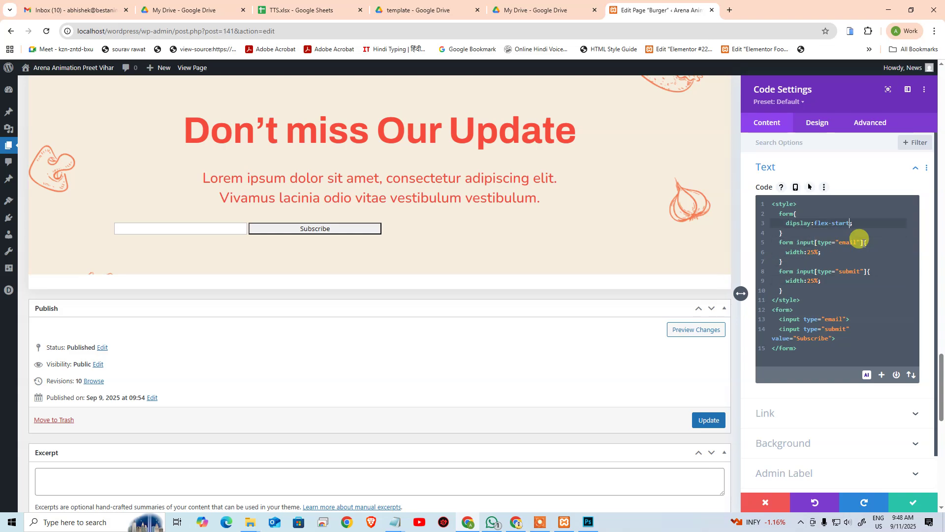
{"action": "key", "text": "ctrl+z"}
{"action": "key", "text": "ctrl+z"}
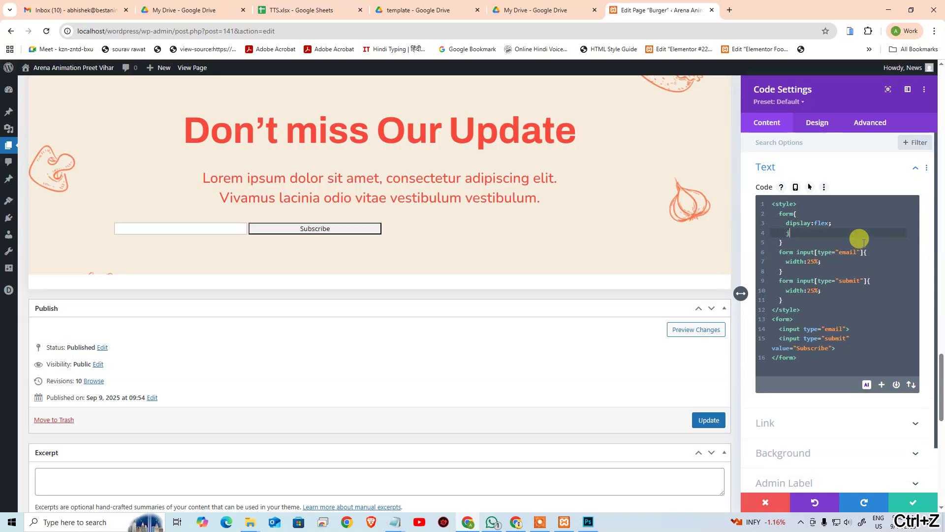
{"action": "type", "text": "y-"}
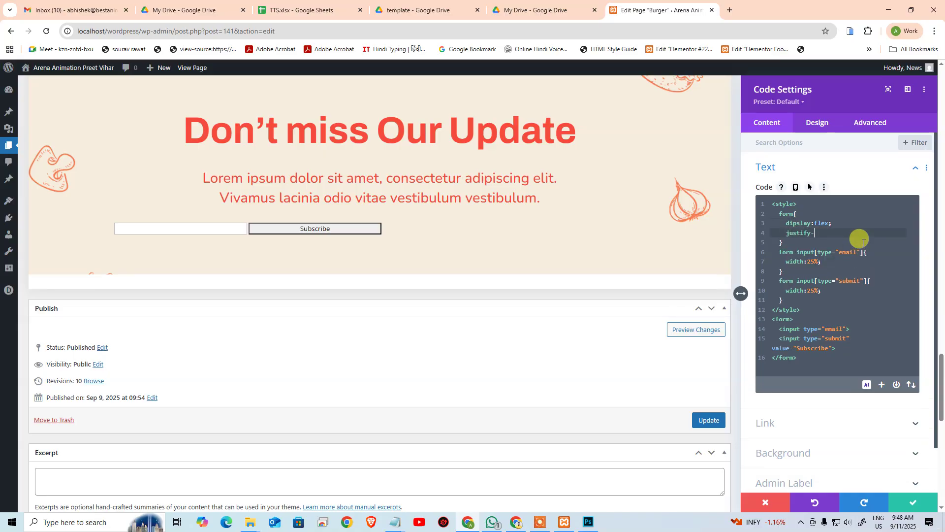
{"action": "type", "text": "content:center;"}
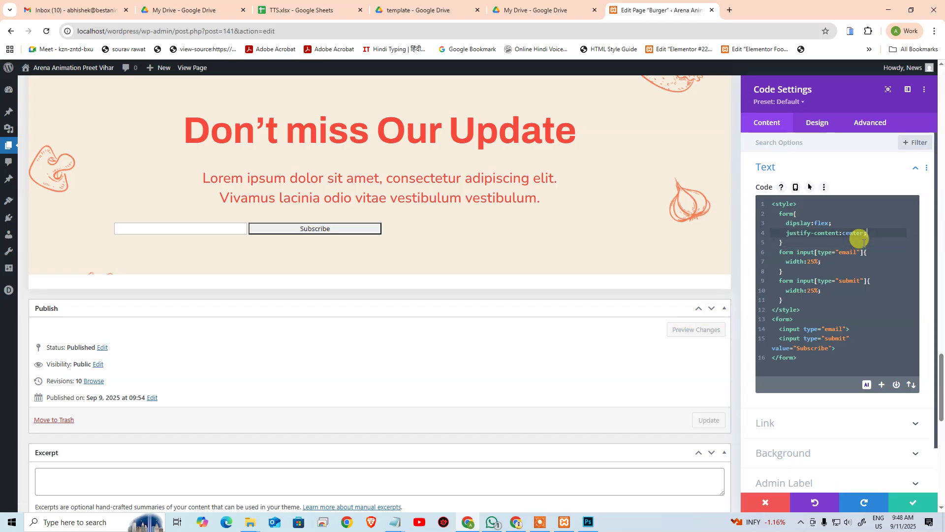
{"action": "key", "text": "Up"}
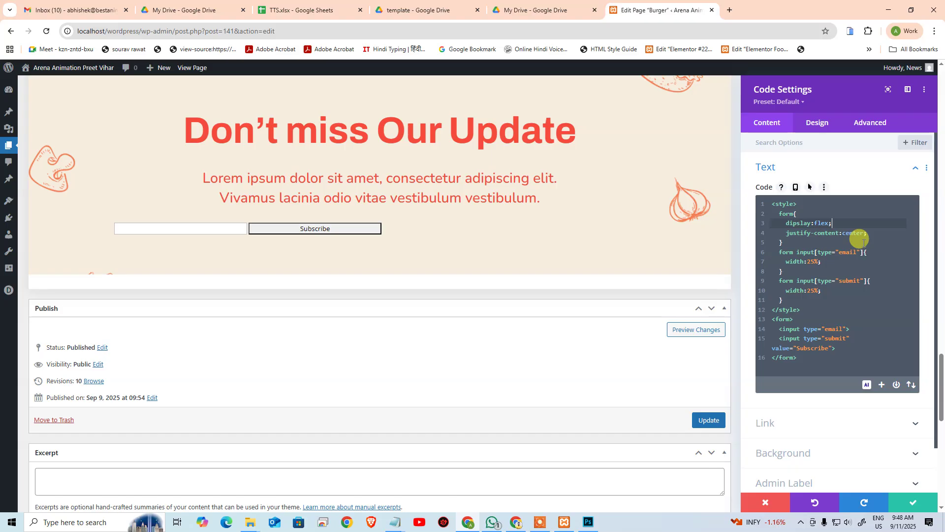
{"action": "key", "text": "Return"}
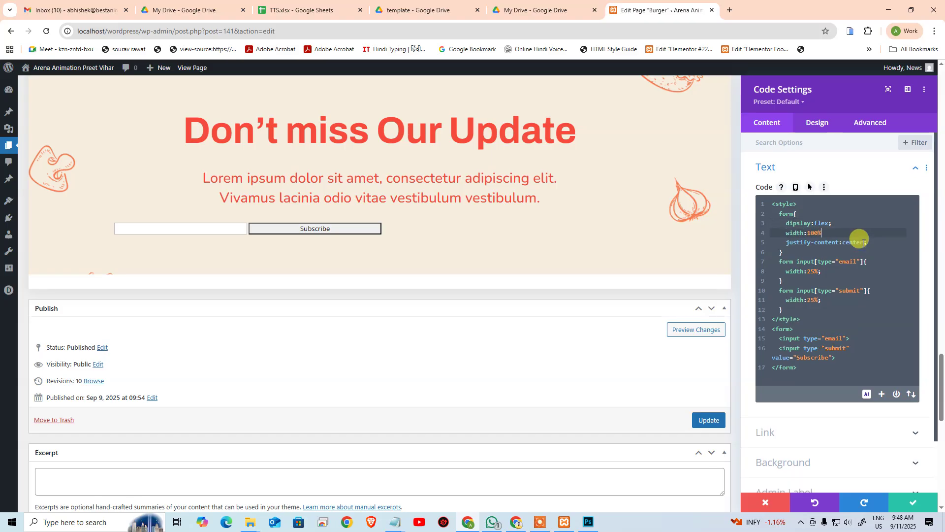
{"action": "key", "text": "Down"}
{"action": "key", "text": "Down"}
{"action": "key", "text": "Down"}
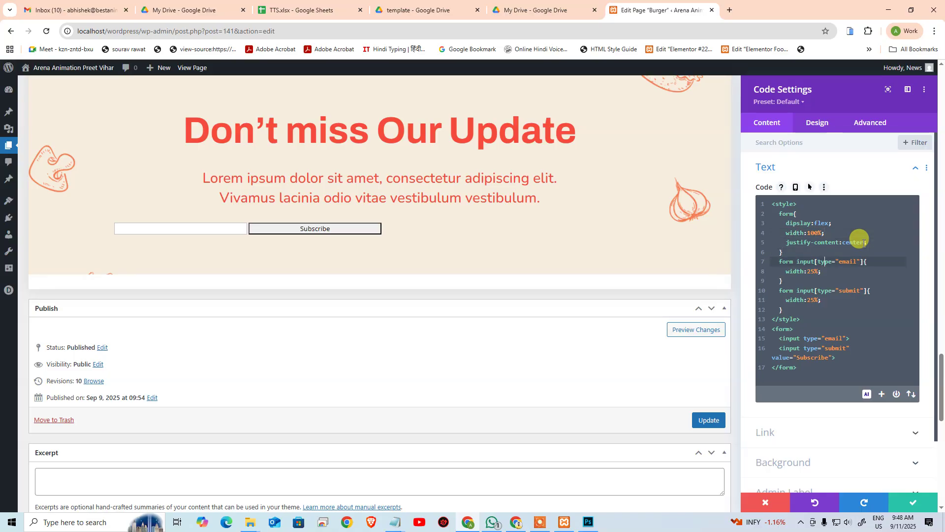
{"action": "left_click", "coordinate": [794, 213]}
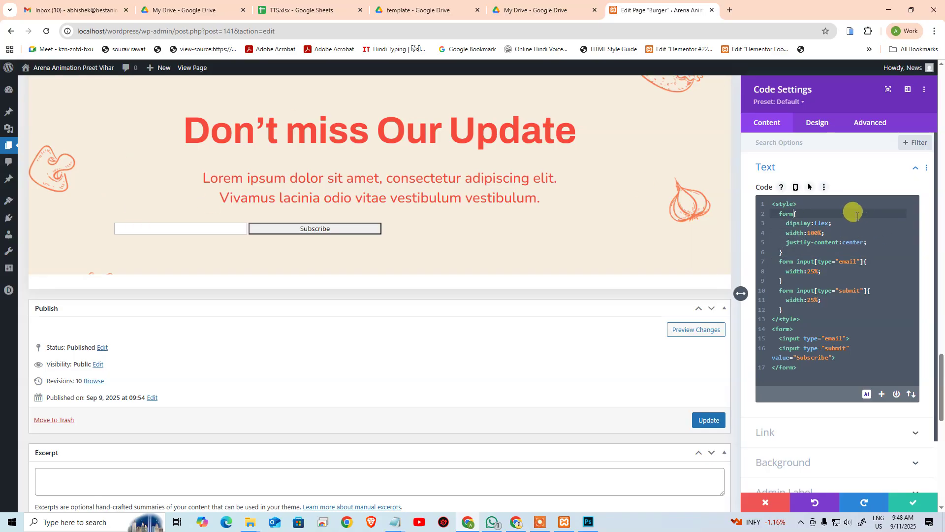
{"action": "left_click", "coordinate": [804, 329]}
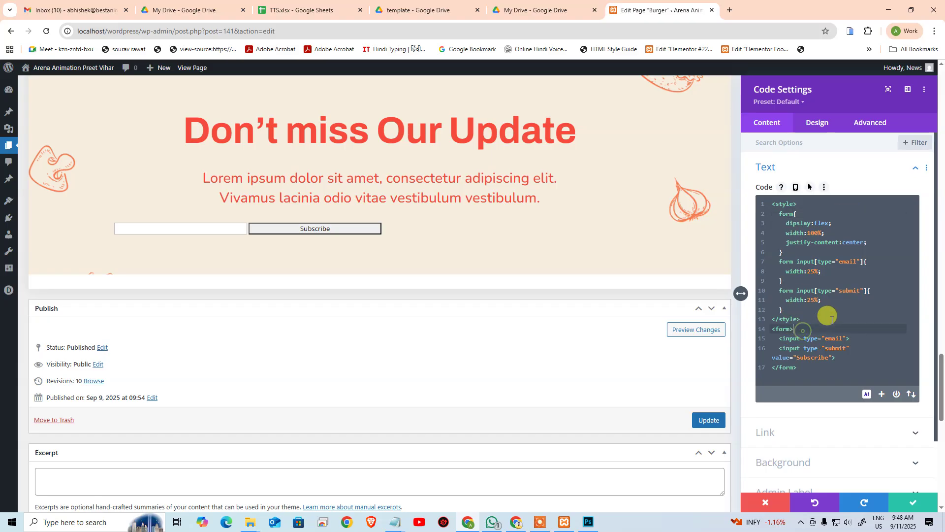
{"action": "left_click", "coordinate": [809, 371]}
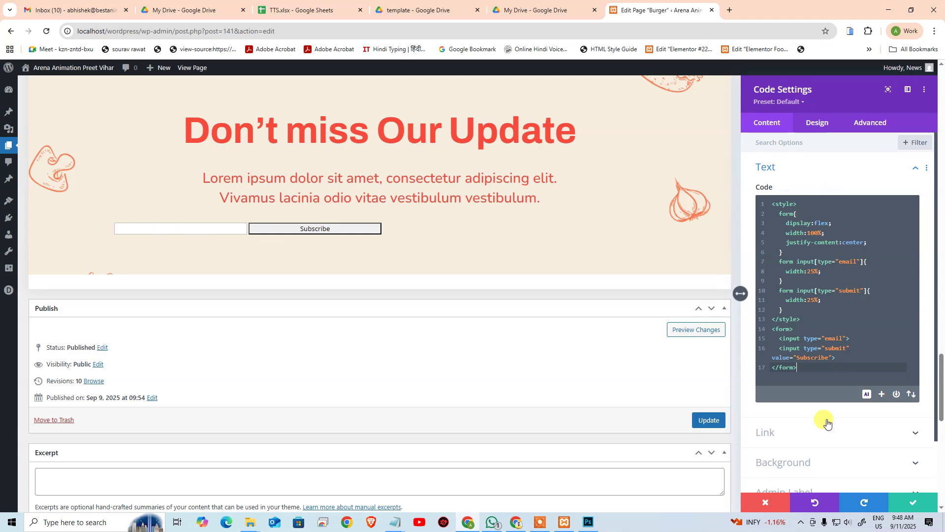
Step: Save the Code module, then reopen its settings at the Design tab's Sizing options
{"action": "left_click", "coordinate": [906, 501]}
{"action": "mouse_move", "coordinate": [399, 220]}
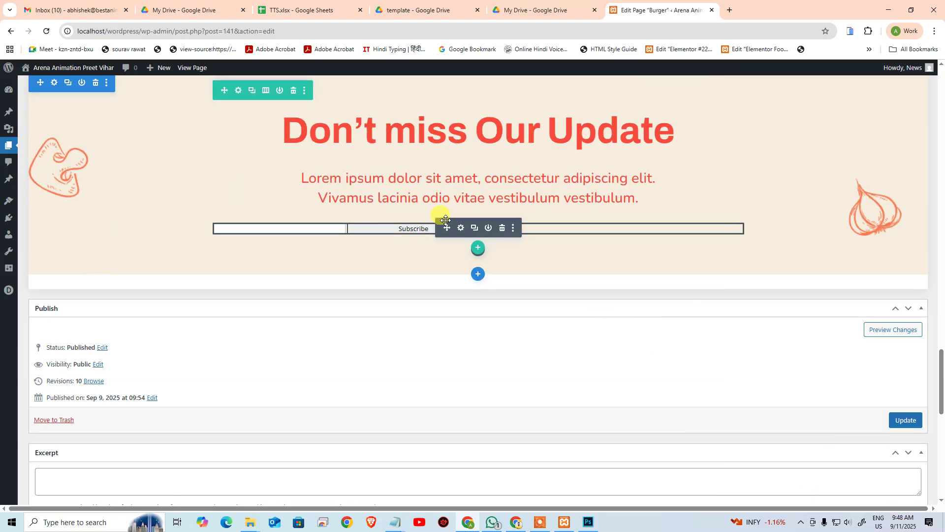
{"action": "left_click", "coordinate": [462, 229]}
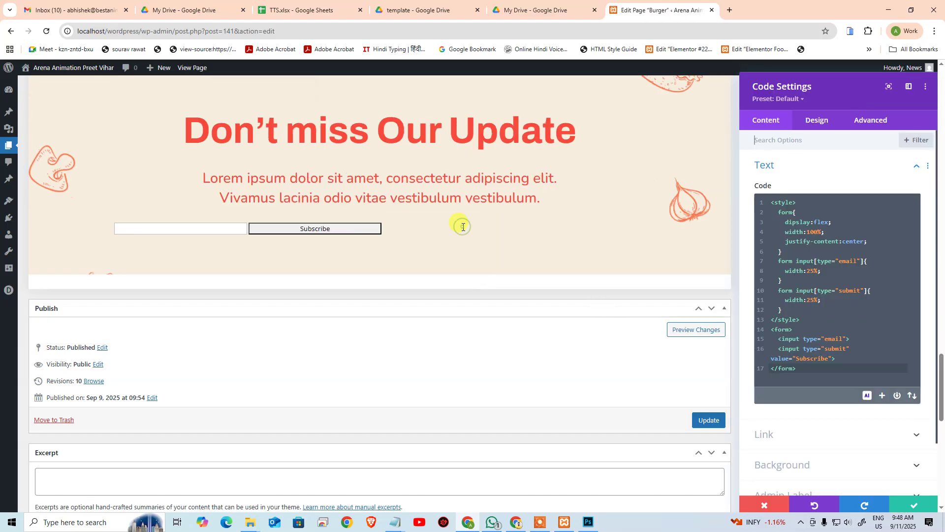
{"action": "left_click", "coordinate": [806, 123]}
{"action": "left_click", "coordinate": [813, 198]}
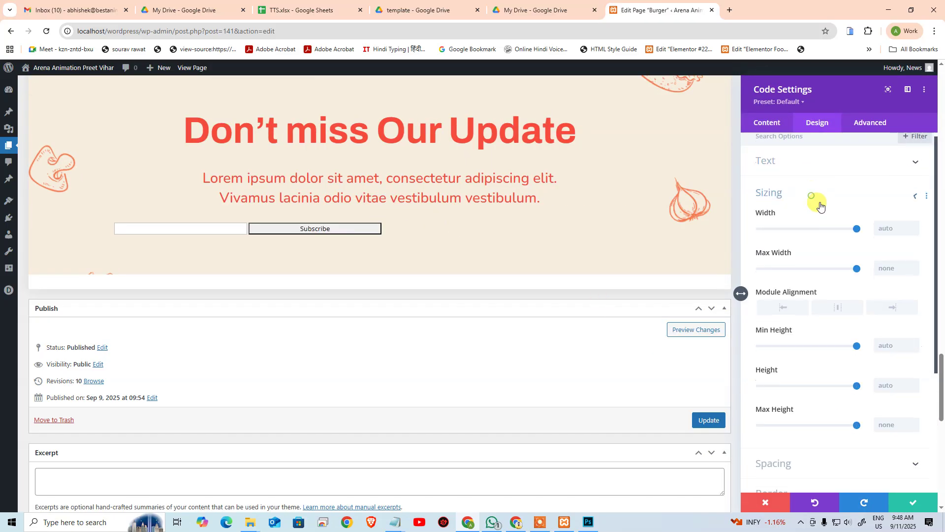
{"action": "scroll", "coordinate": [844, 327], "scroll_direction": "down", "scroll_amount": 4}
{"action": "scroll", "coordinate": [845, 340], "scroll_direction": "up", "scroll_amount": 4}
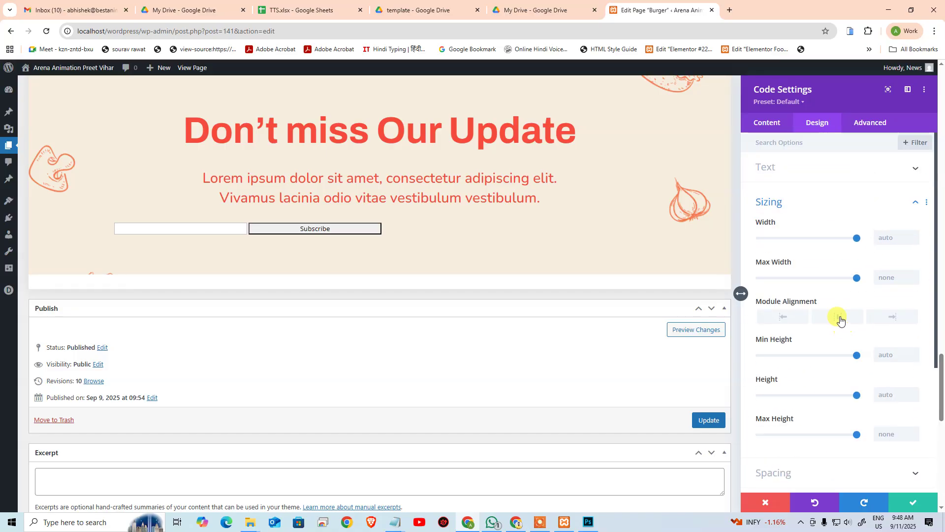
{"action": "mouse_move", "coordinate": [837, 312]}
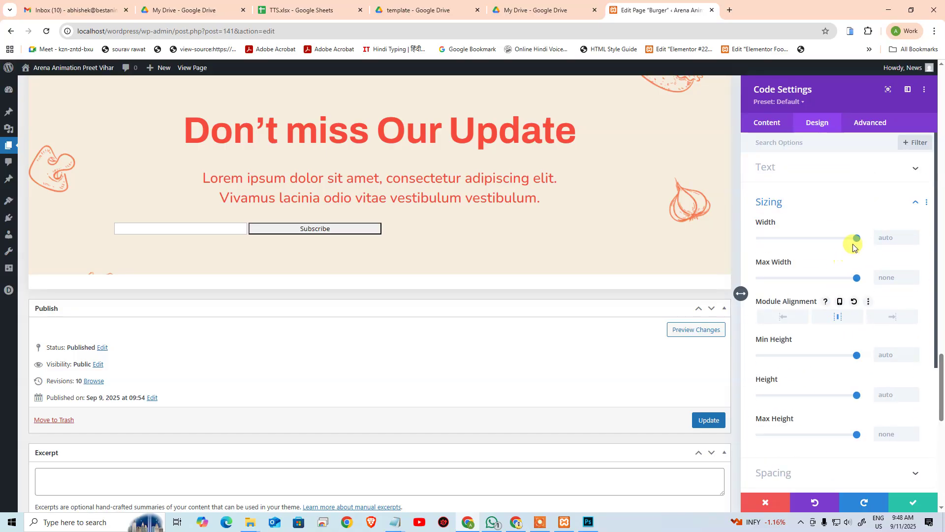
Step: Try the Width and Max Width sliders, then clear them back to auto and none
{"action": "mouse_move", "coordinate": [856, 239]}
{"action": "left_mouse_down"}
{"action": "mouse_move", "coordinate": [778, 243]}
{"action": "mouse_move", "coordinate": [872, 238]}
{"action": "left_mouse_up"}
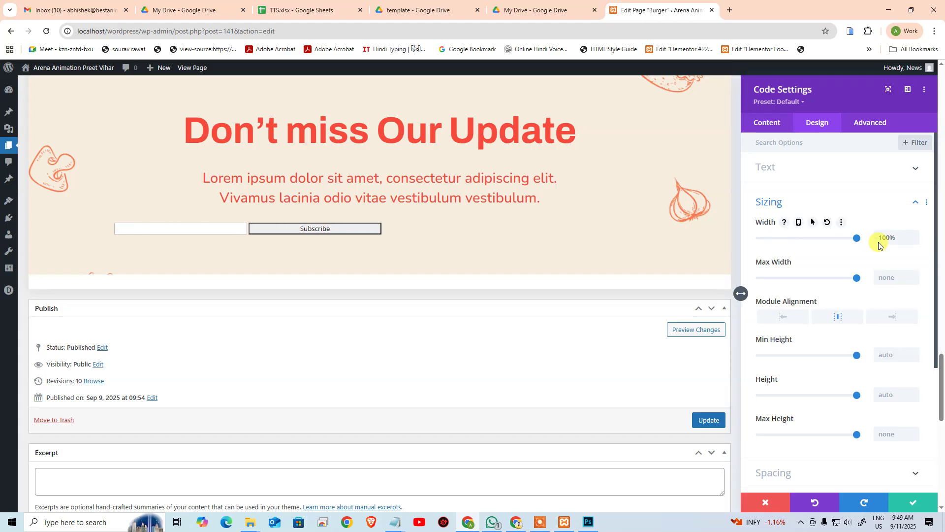
{"action": "left_click_drag", "start_coordinate": [857, 277], "coordinate": [882, 276]}
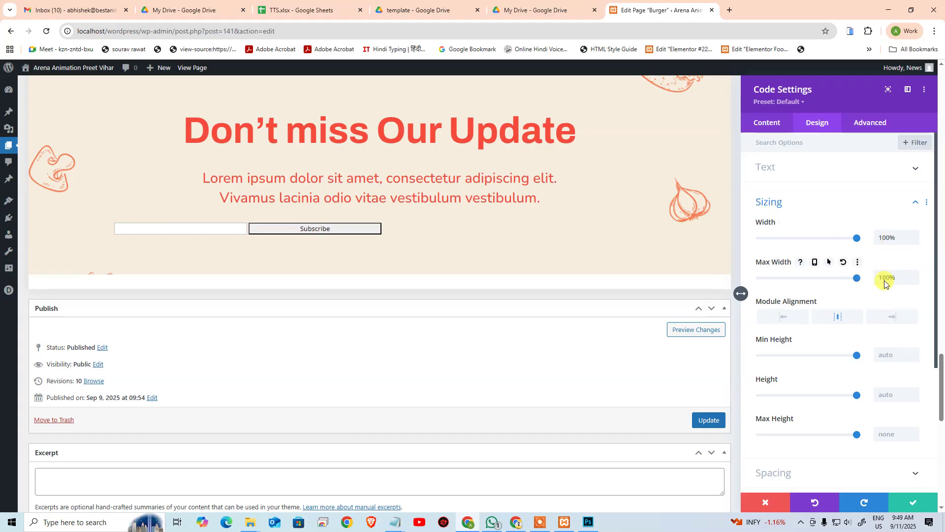
{"action": "left_click", "coordinate": [886, 238]}
{"action": "key", "text": "BackSpace"}
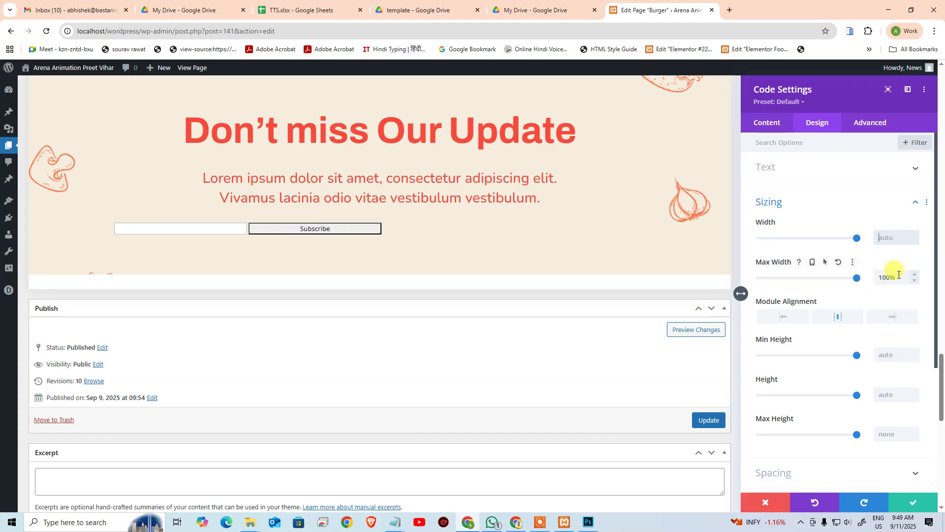
{"action": "left_click", "coordinate": [900, 275]}
{"action": "key", "text": "BackSpace"}
Step: Reset the module alignment to center and expand the Spacing options
{"action": "left_click", "coordinate": [831, 321]}
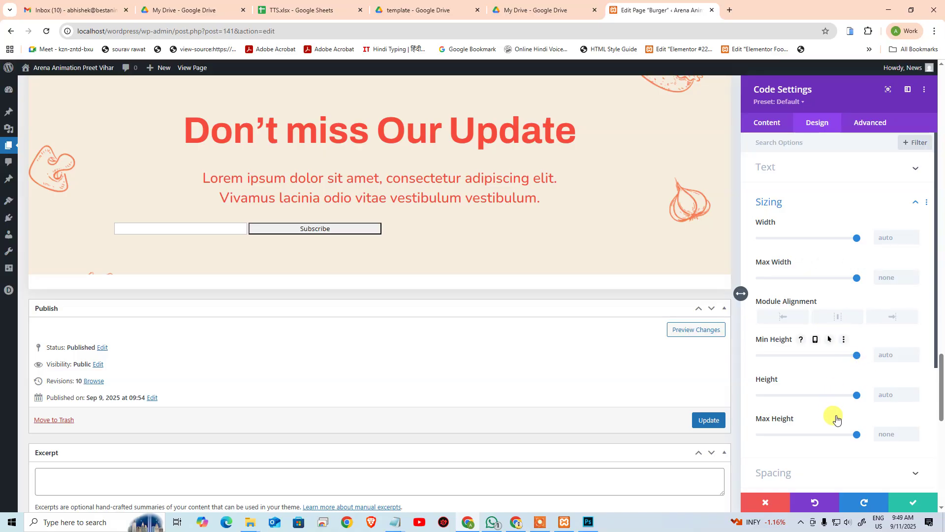
{"action": "scroll", "coordinate": [869, 340], "scroll_direction": "down", "scroll_amount": 1}
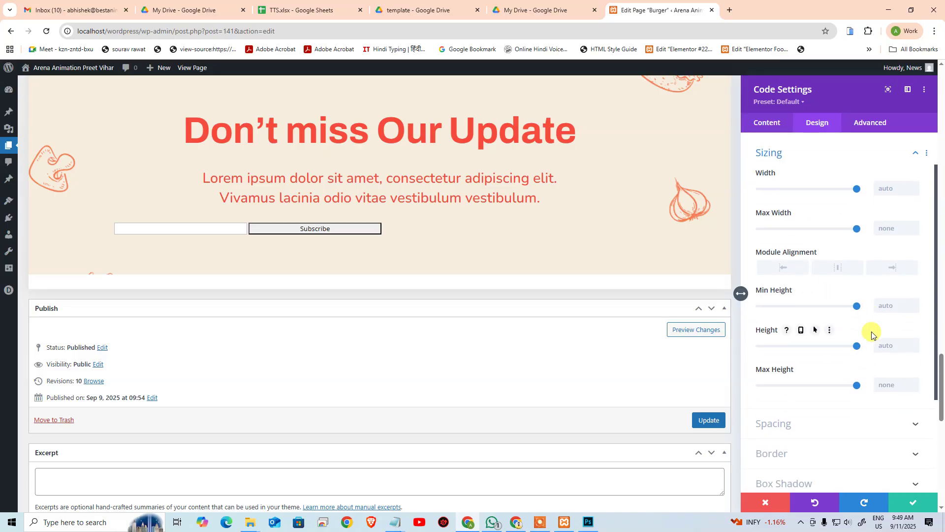
{"action": "left_click", "coordinate": [810, 421]}
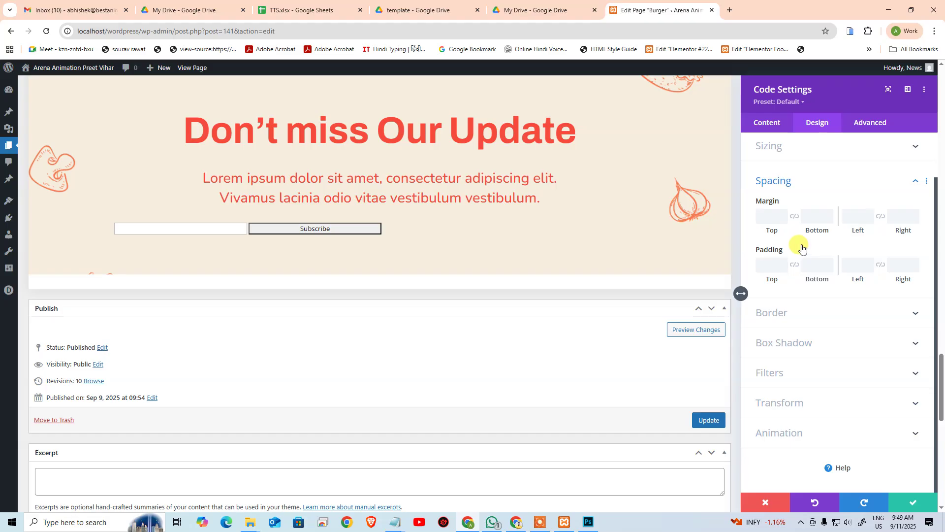
Step: Reopen the module's code and place the caret at the email input's width rule, then switch to Photoshop
{"action": "left_click", "coordinate": [767, 122]}
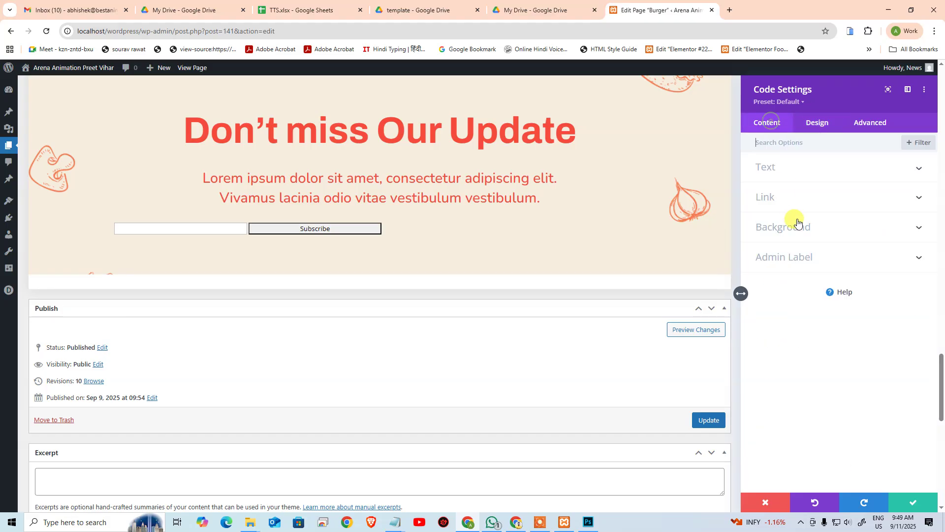
{"action": "left_click", "coordinate": [783, 176]}
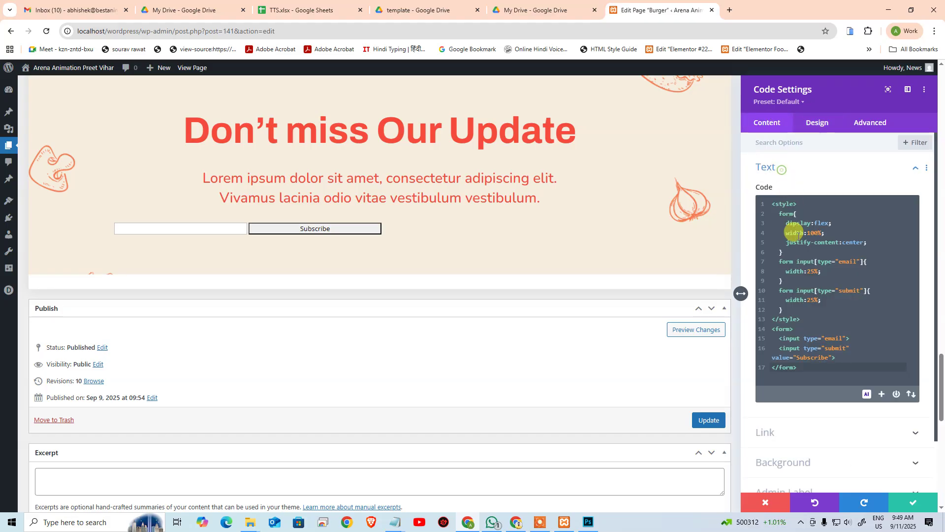
{"action": "left_click", "coordinate": [812, 374]}
{"action": "left_click", "coordinate": [834, 291]}
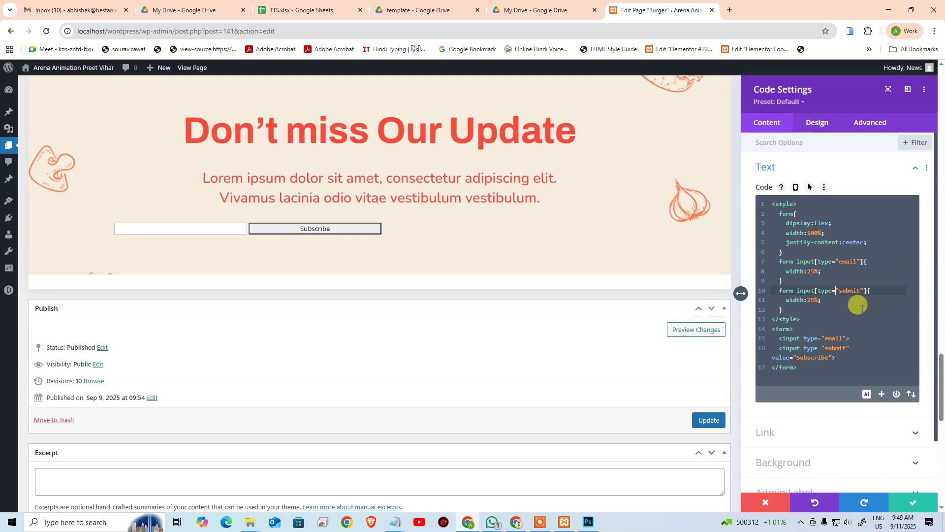
{"action": "left_click", "coordinate": [858, 301]}
{"action": "left_click", "coordinate": [864, 271]}
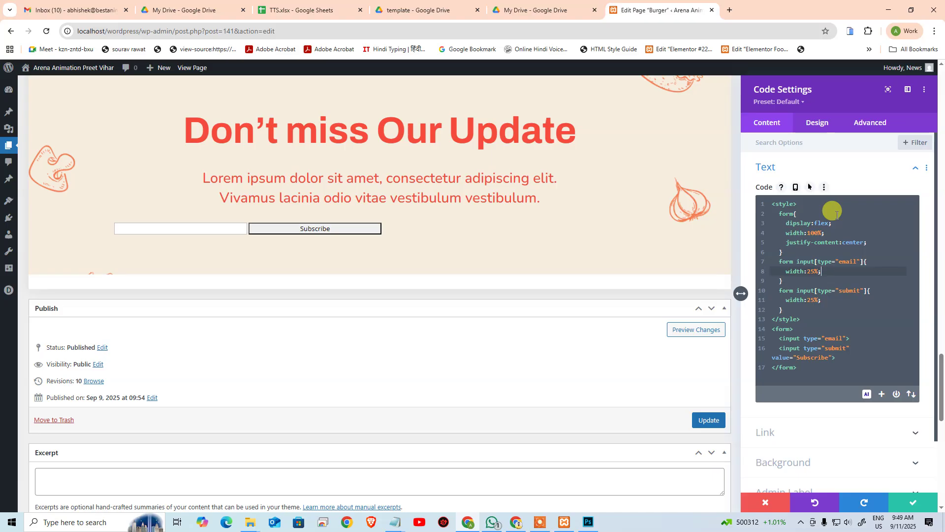
{"action": "key", "text": "alt+Tab"}
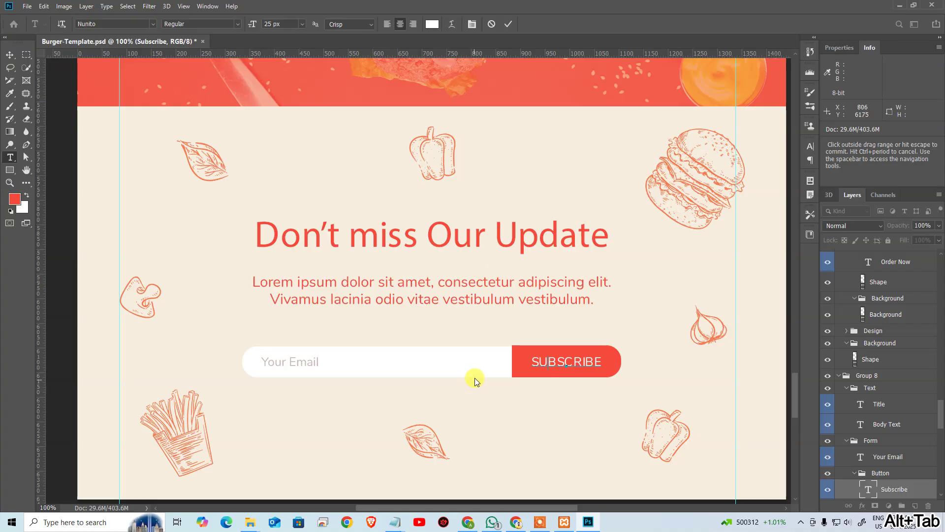
Step: Measure the template's email field with Free Transform as 549 × 63 px, then return to WordPress
{"action": "key", "text": "v"}
{"action": "left_click", "coordinate": [474, 363]}
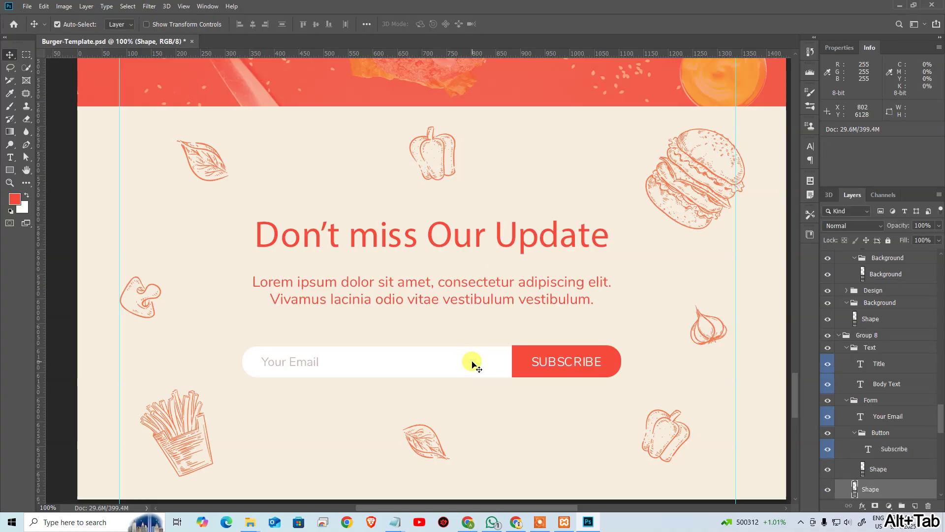
{"action": "key", "text": "ctrl+t"}
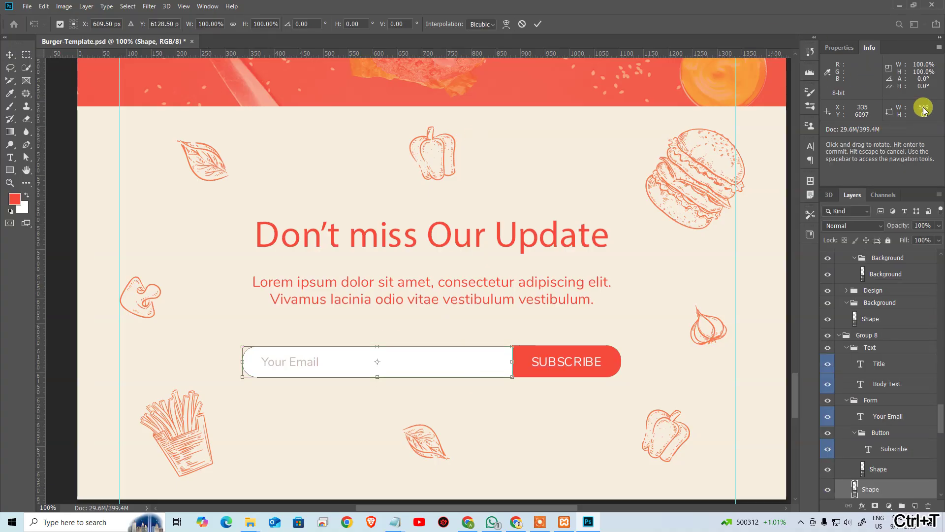
{"action": "key", "text": "alt+Tab"}
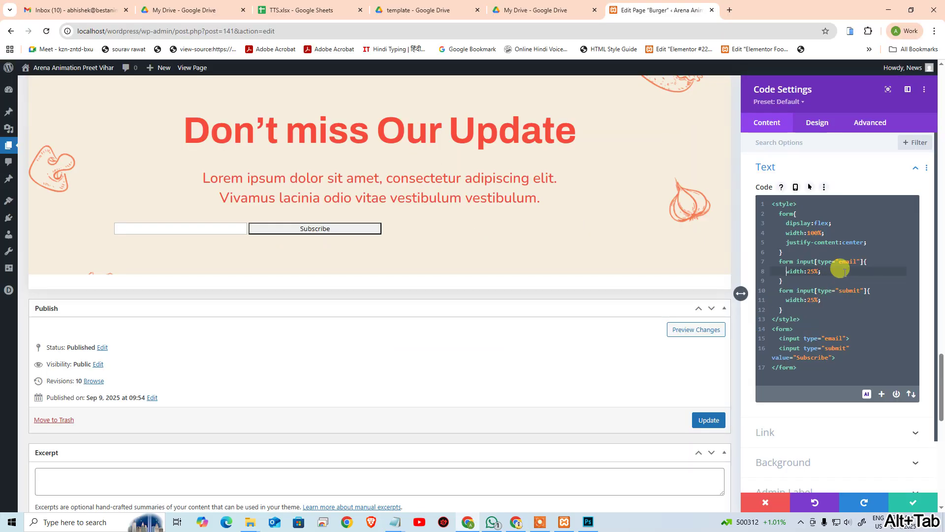
Step: Set the email input's width to 549px and add a height of 63px
{"action": "type", "text": "x-"}
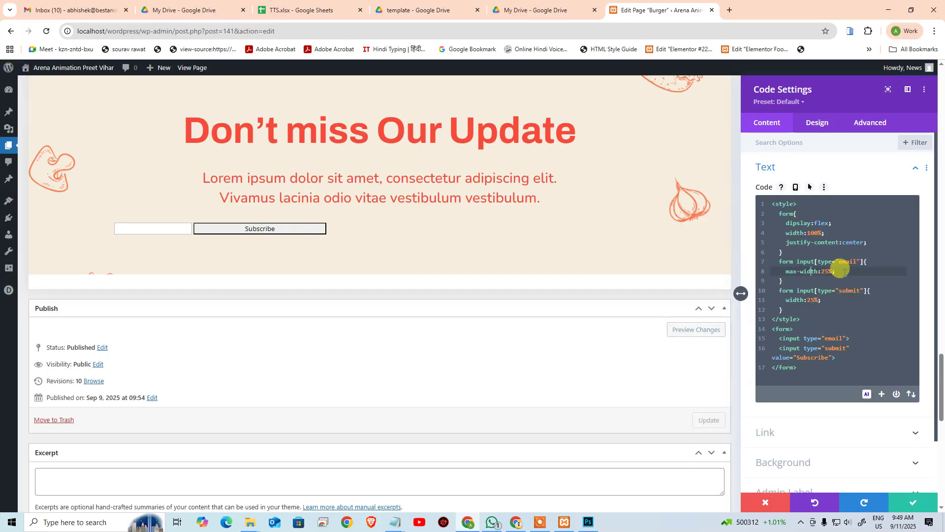
{"action": "type", "text": "549"}
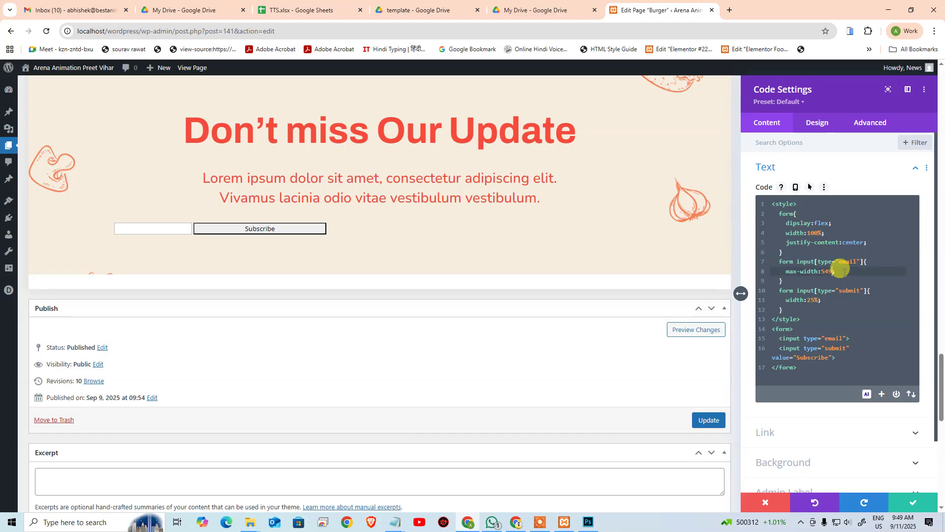
{"action": "key", "text": "Return"}
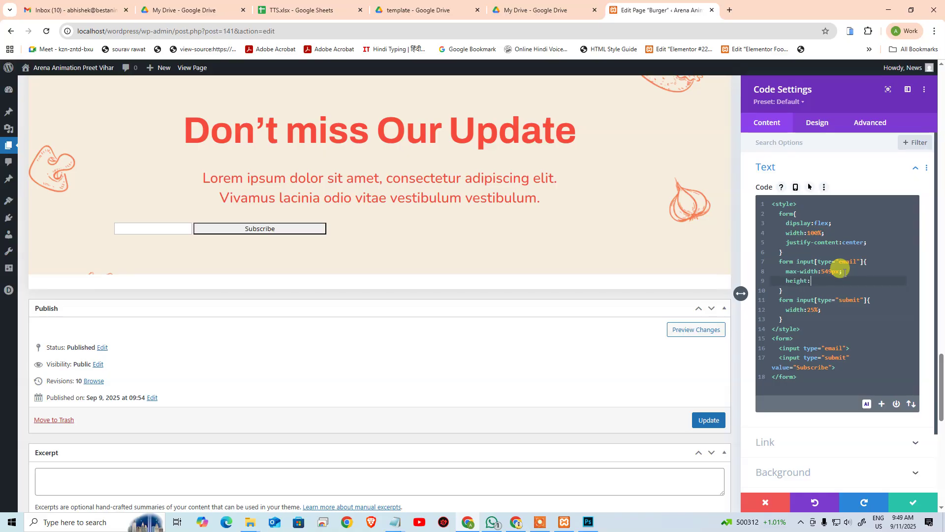
{"action": "type", "text": "height:"}
{"action": "key", "text": "alt+Tab"}
{"action": "key", "text": "alt+Tab"}
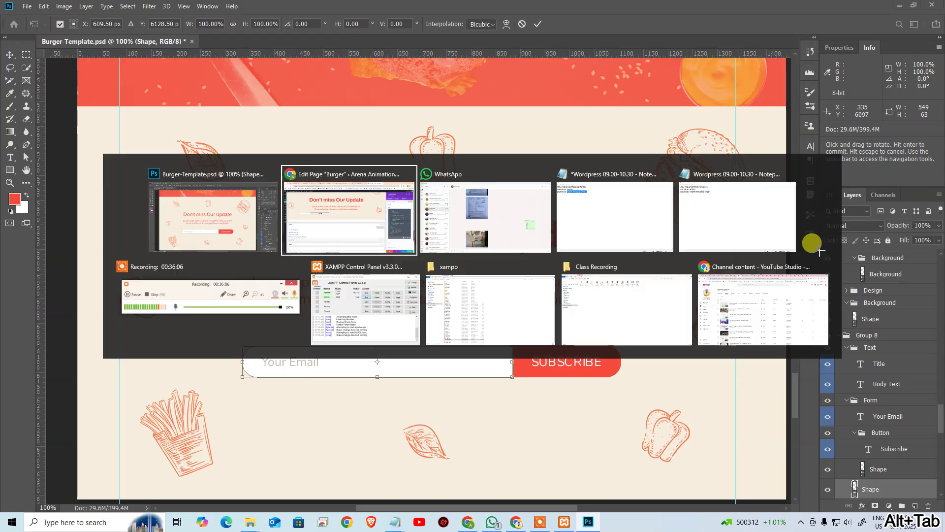
{"action": "type", "text": "63px"}
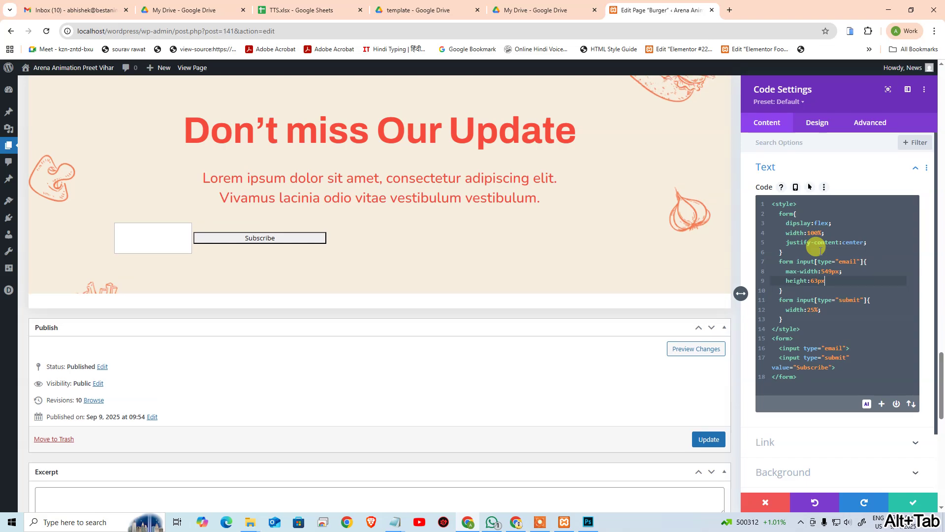
{"action": "type", "text": ";"}
{"action": "key", "text": "Return"}
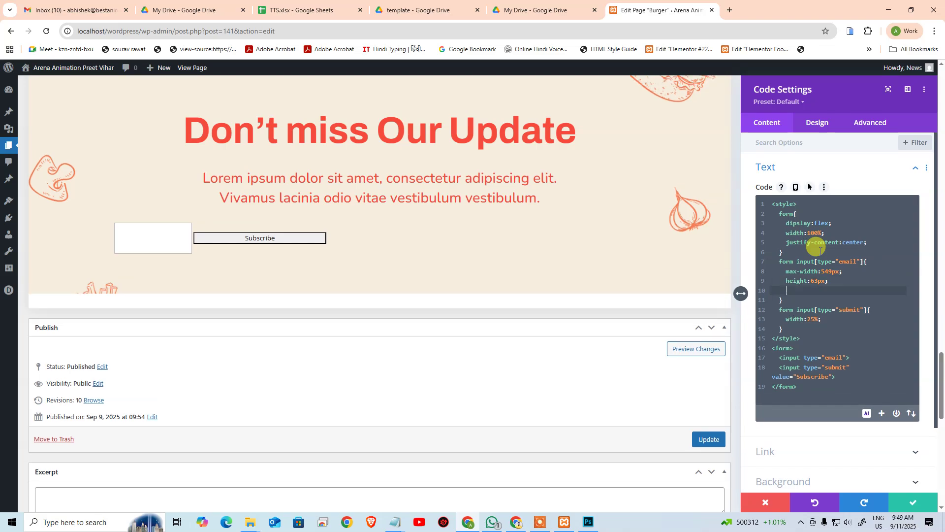
{"action": "key", "text": "alt+Tab"}
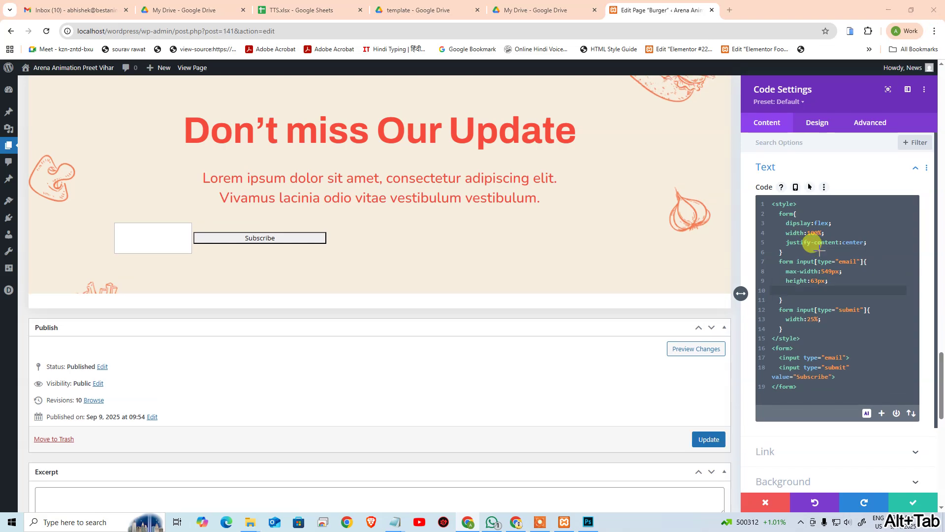
{"action": "key", "text": "alt+Tab"}
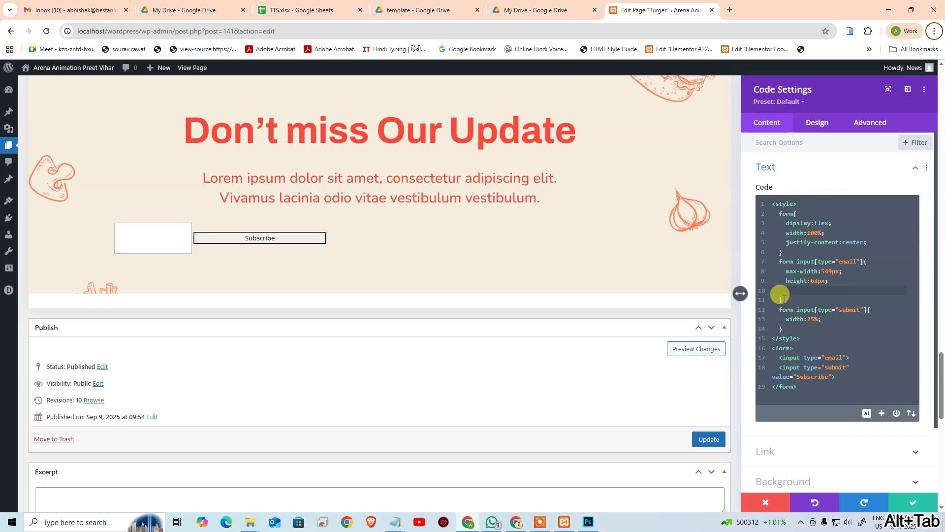
Step: Give the email field border-radius 50rem and turn its max-width into a plain width
{"action": "left_click", "coordinate": [802, 290]}
{"action": "type", "text": "border"}
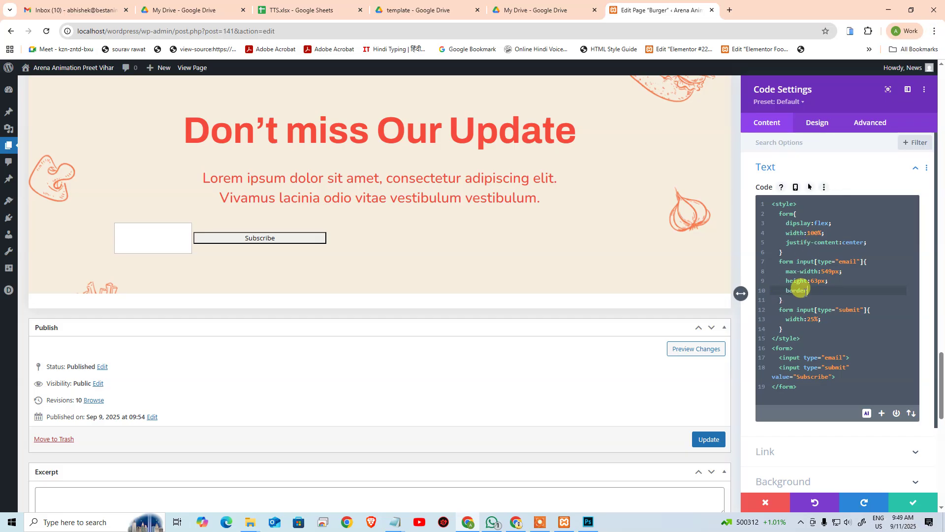
{"action": "type", "text": "-radius:50rem;"}
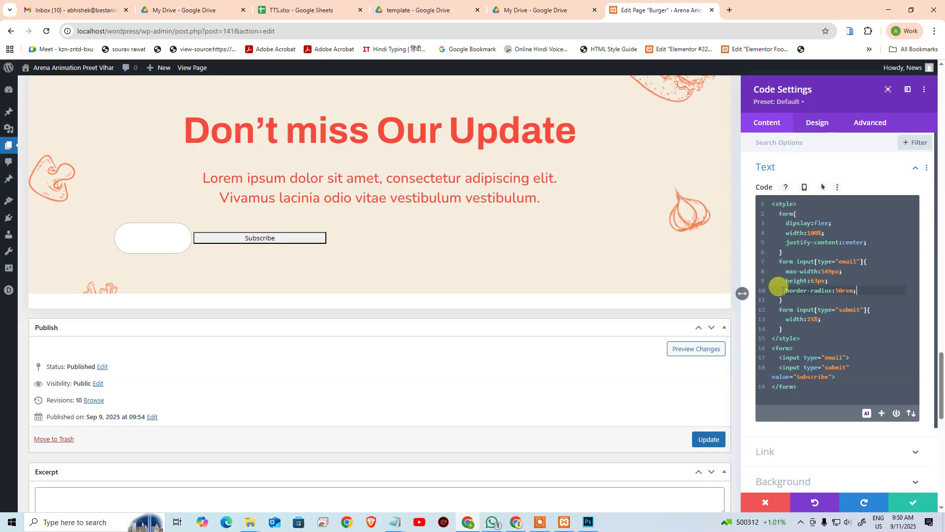
{"action": "left_click", "coordinate": [807, 270]}
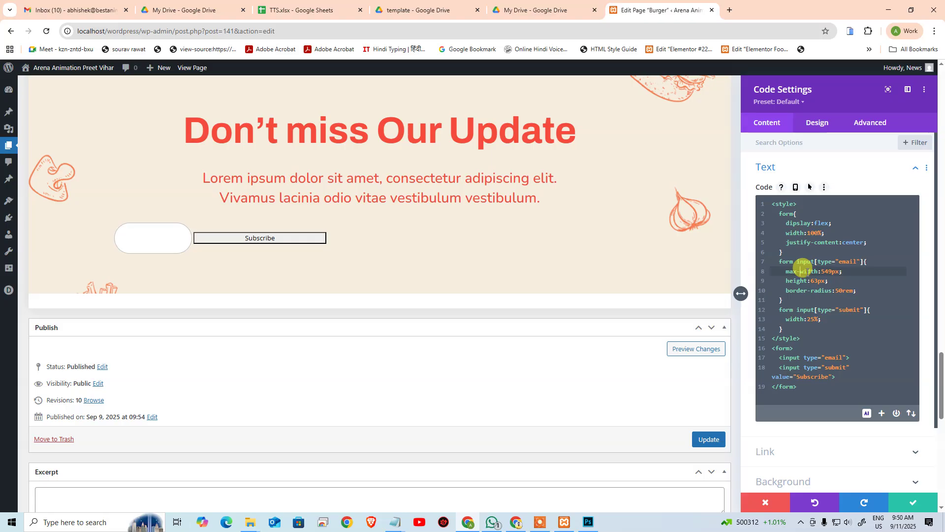
{"action": "key", "text": "BackSpace"}
{"action": "key", "text": "BackSpace"}
{"action": "key", "text": "BackSpace"}
{"action": "key", "text": "BackSpace"}
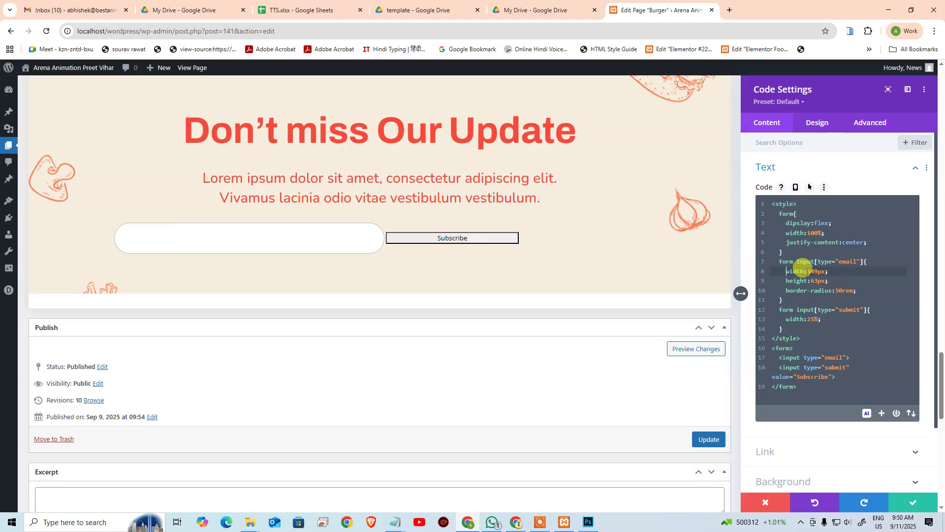
{"action": "left_click", "coordinate": [866, 293]}
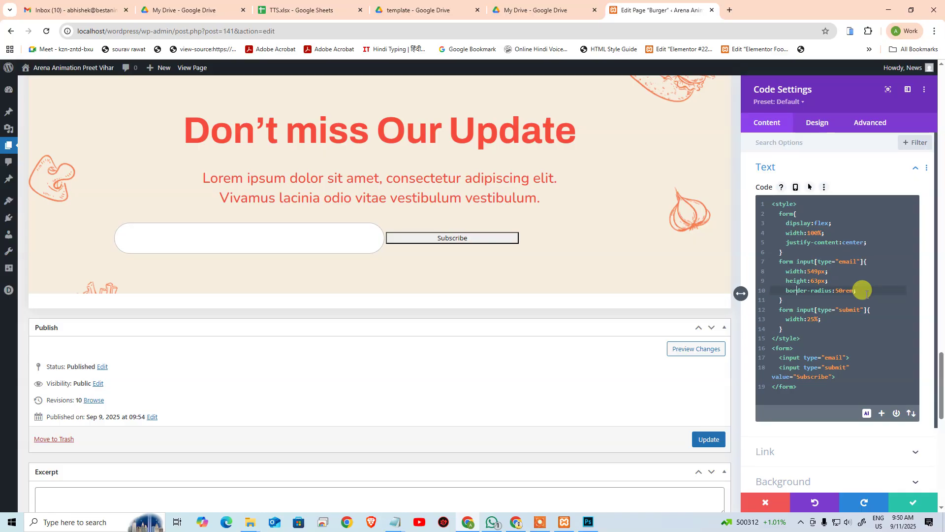
Step: Round only the email field's top-left and bottom-left corners at 50rem
{"action": "type", "text": "top-left-"}
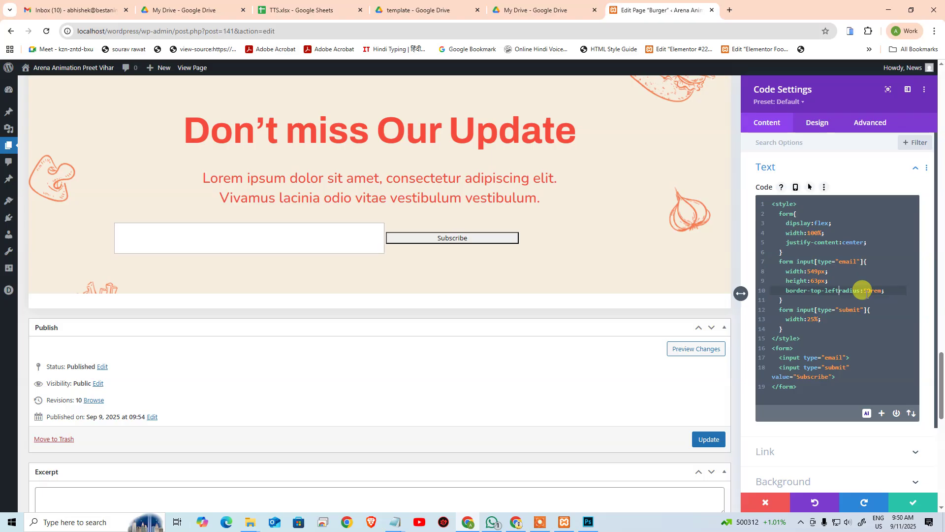
{"action": "key", "text": "Home"}
{"action": "key", "text": "shift+End"}
{"action": "key", "text": "ctrl+c"}
{"action": "key", "text": "End"}
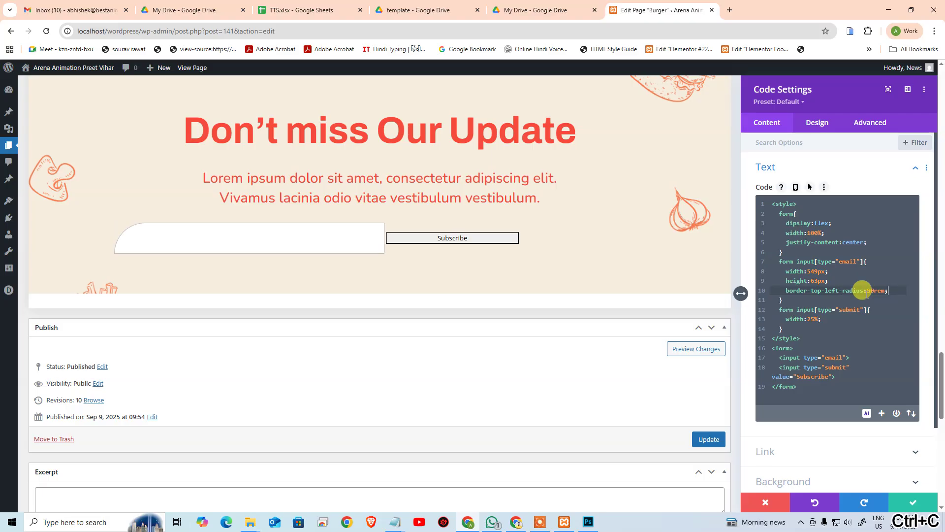
{"action": "key", "text": "Return"}
{"action": "key", "text": "ctrl+v"}
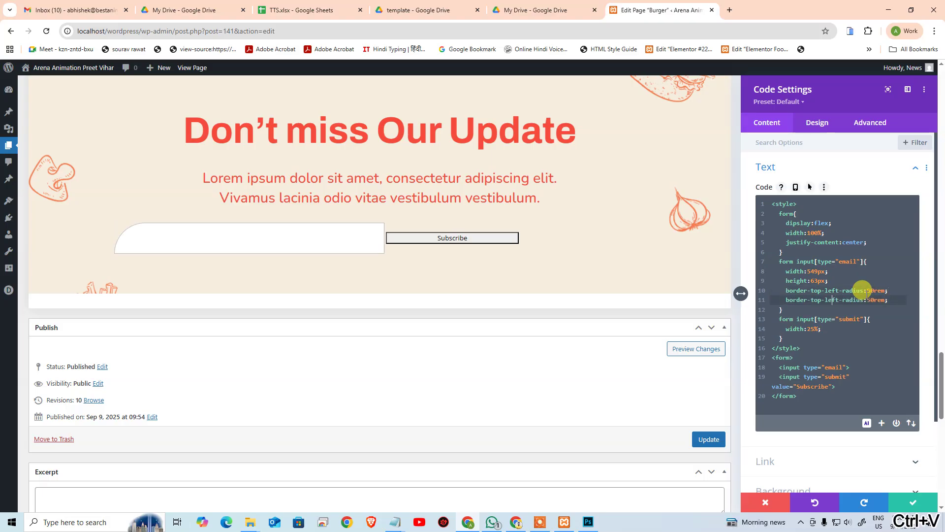
{"action": "key", "text": "ctrl+shift+Left"}
{"action": "type", "text": "bottom"}
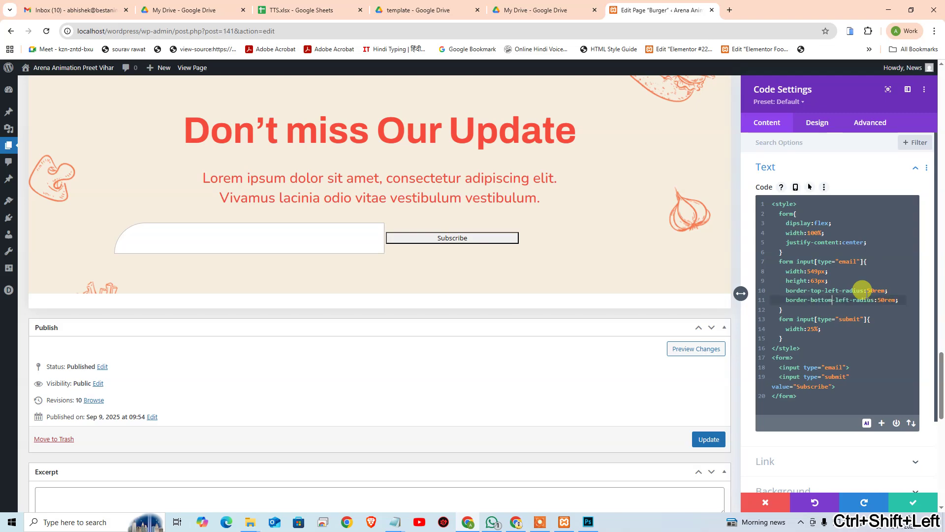
{"action": "key", "text": "End"}
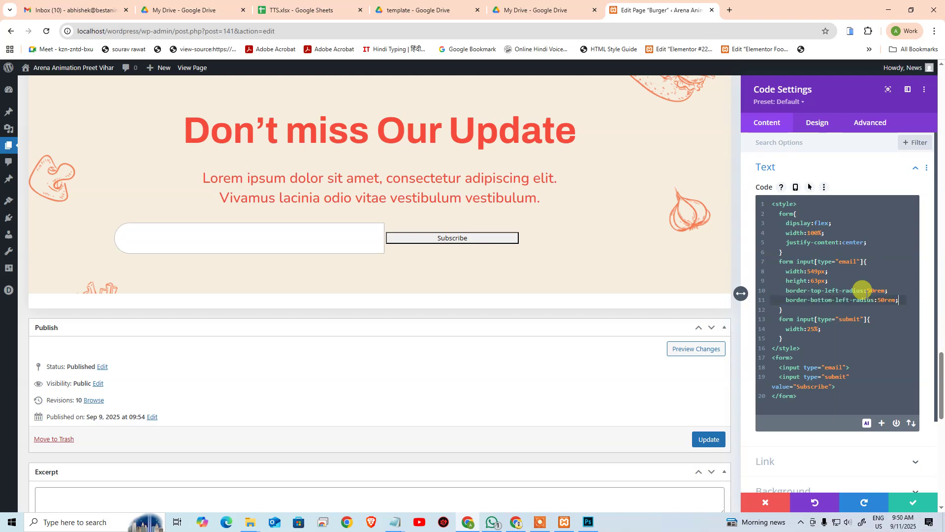
Step: Remove the email field's border and outline and give it a white #fff background
{"action": "key", "text": "Return"}
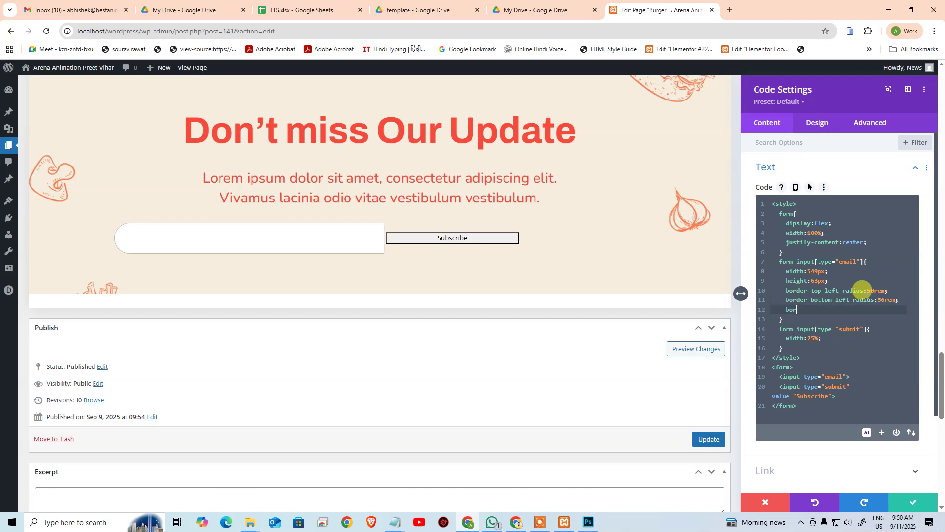
{"action": "type", "text": "border:none;"}
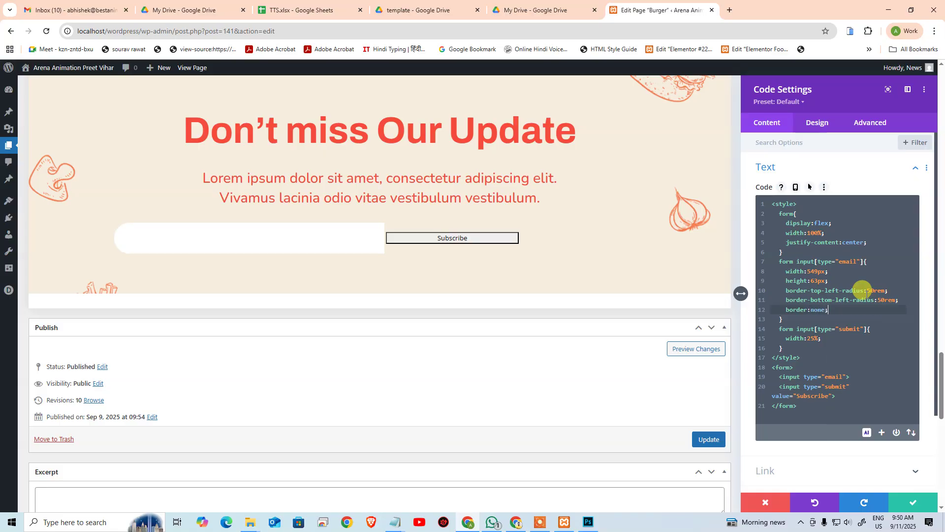
{"action": "key", "text": "Return"}
{"action": "type", "text": "outline:"}
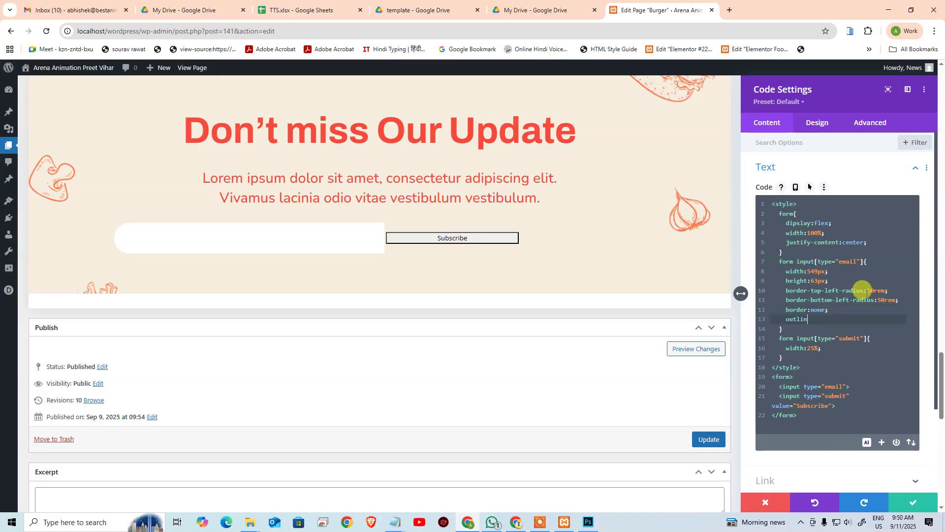
{"action": "type", "text": ";"}
{"action": "key", "text": "Return"}
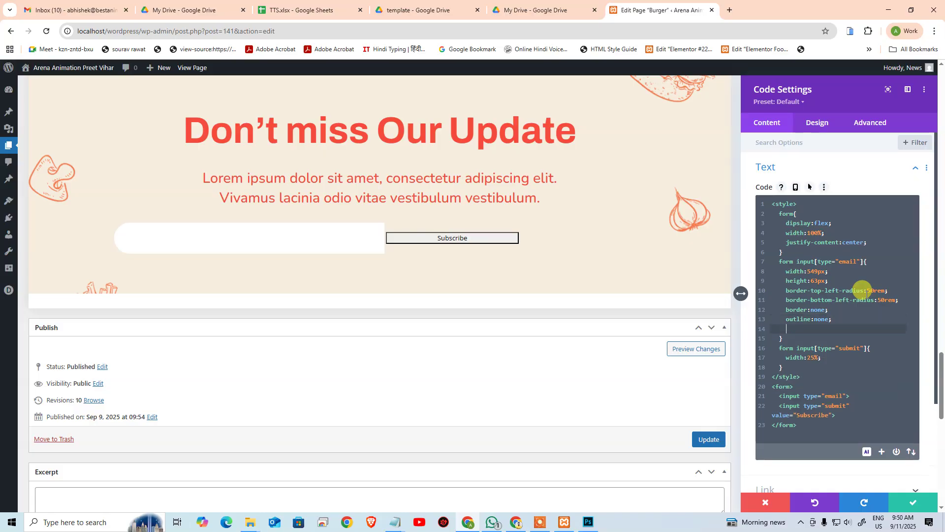
{"action": "type", "text": "background"}
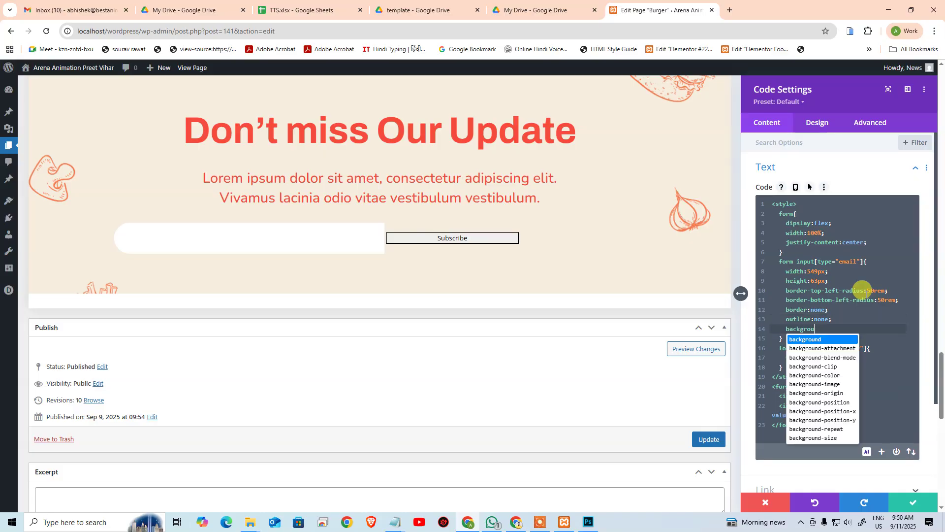
{"action": "key", "text": "Escape"}
{"action": "type", "text": ":#fff;"}
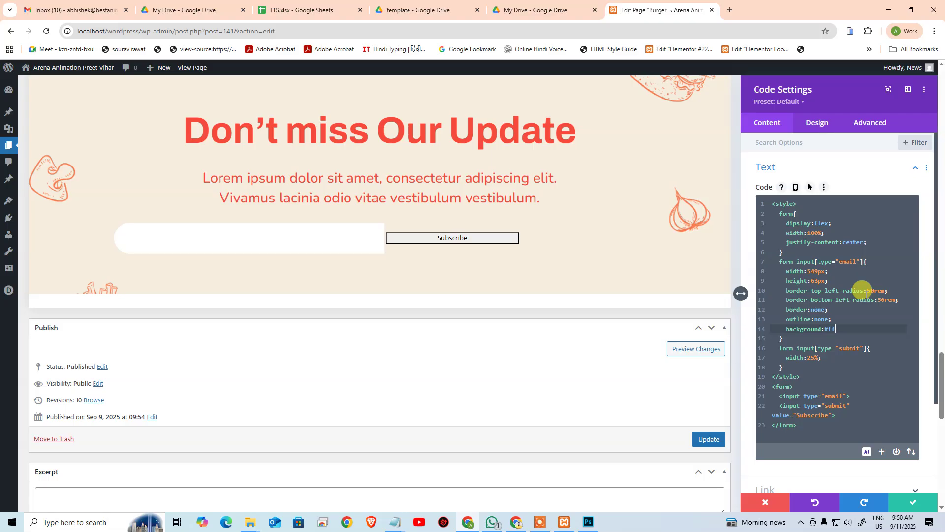
{"action": "key", "text": "Return"}
Step: Set the email field's text colour to #835e3f from the clipboard history
{"action": "type", "text": "co"}
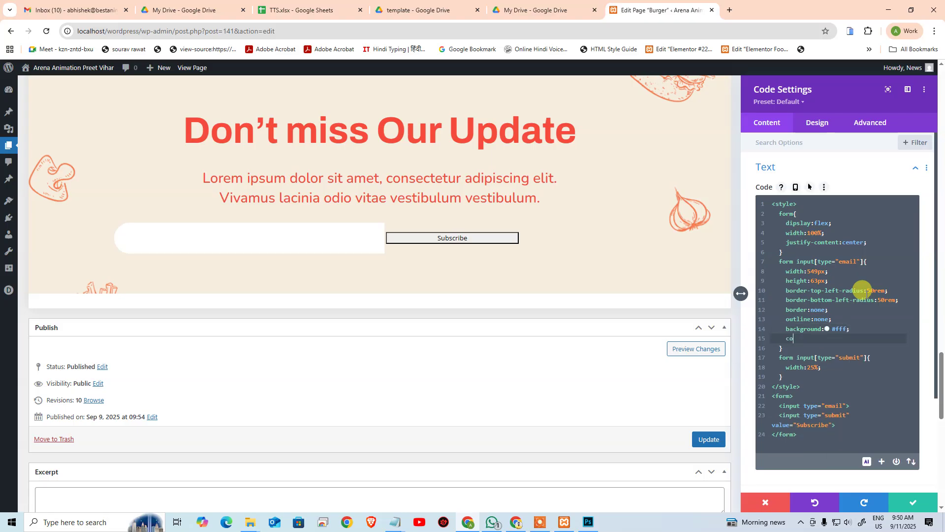
{"action": "type", "text": "lor"}
{"action": "key", "text": "super+v"}
{"action": "key", "text": "Down"}
{"action": "key", "text": "Down"}
{"action": "key", "text": "Down"}
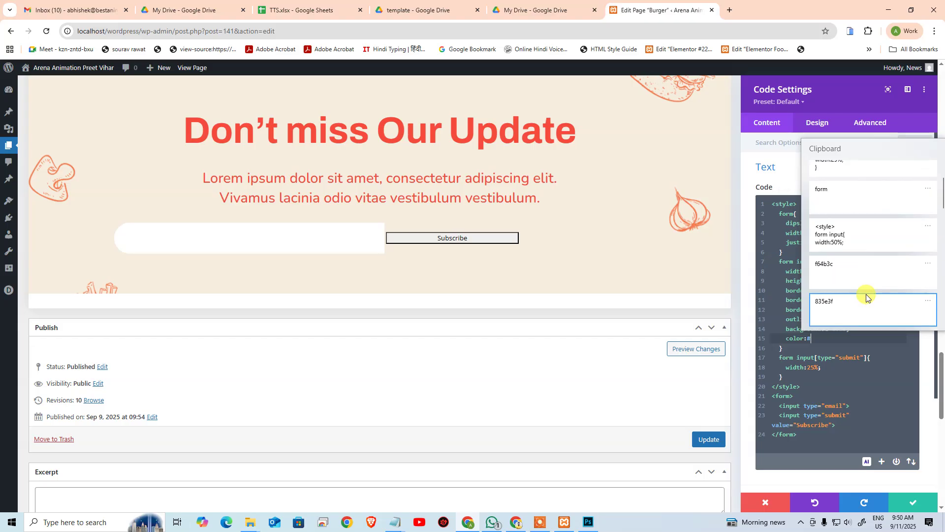
{"action": "left_click", "coordinate": [866, 297]}
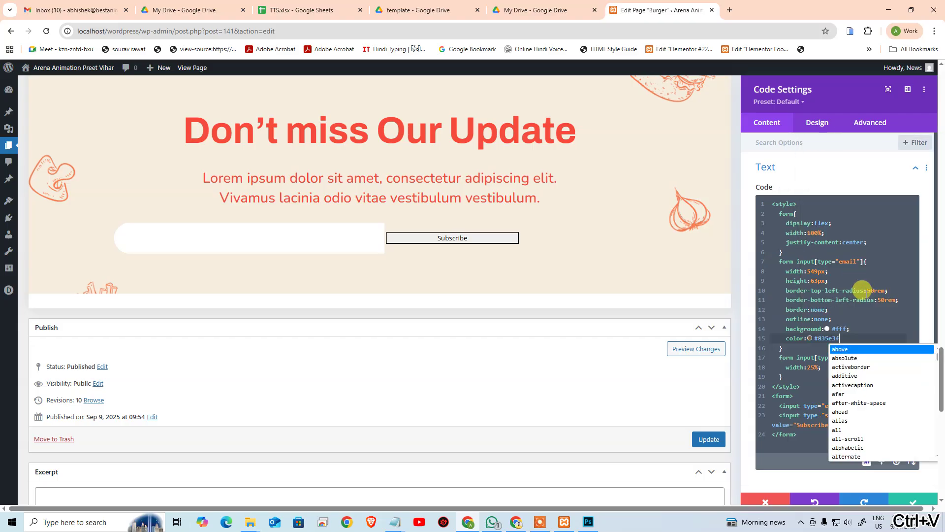
{"action": "type", "text": ";"}
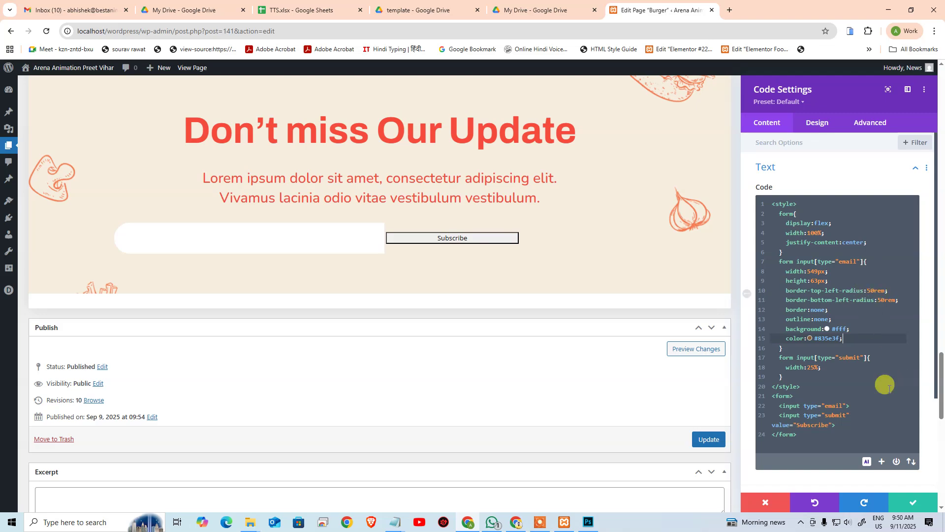
{"action": "left_click", "coordinate": [851, 367]}
Step: Size the Subscribe button from the Photoshop design: 222px wide and 65px tall
{"action": "key", "text": "alt+Tab"}
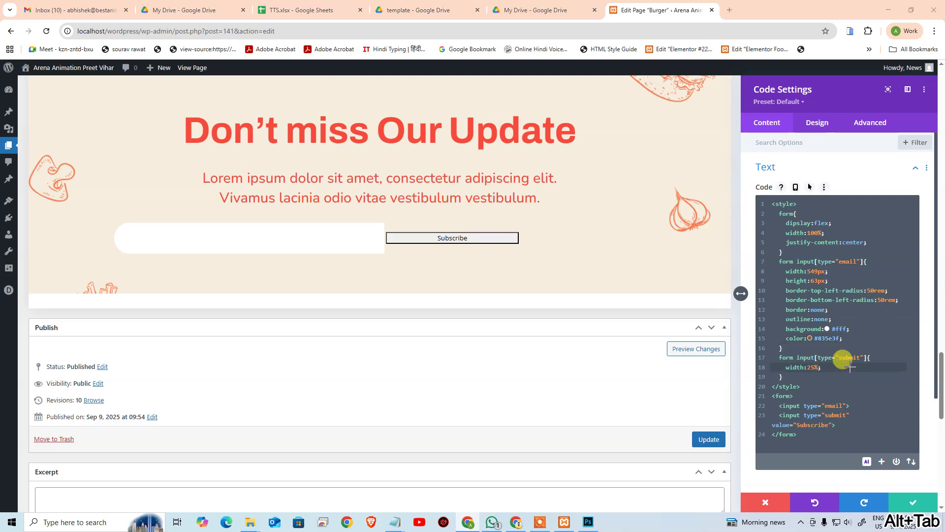
{"action": "left_click", "coordinate": [562, 352]}
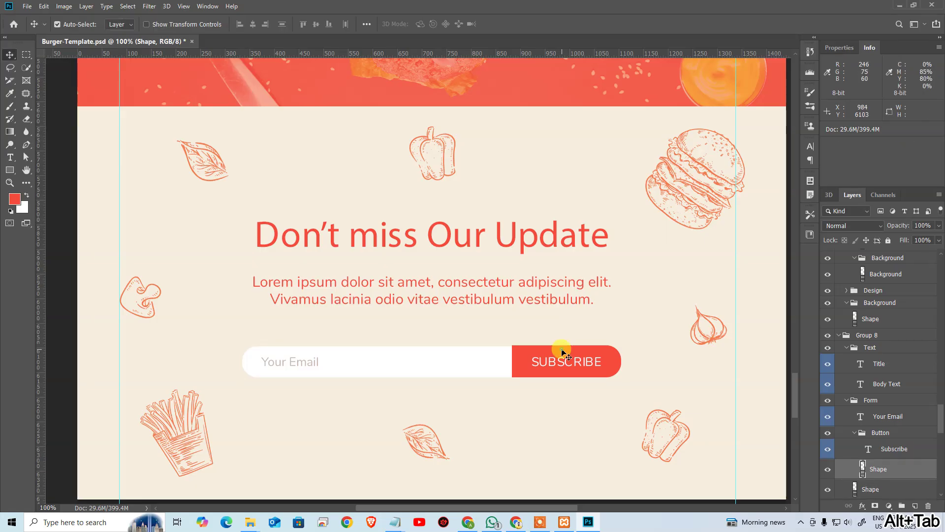
{"action": "key", "text": "ctrl+t"}
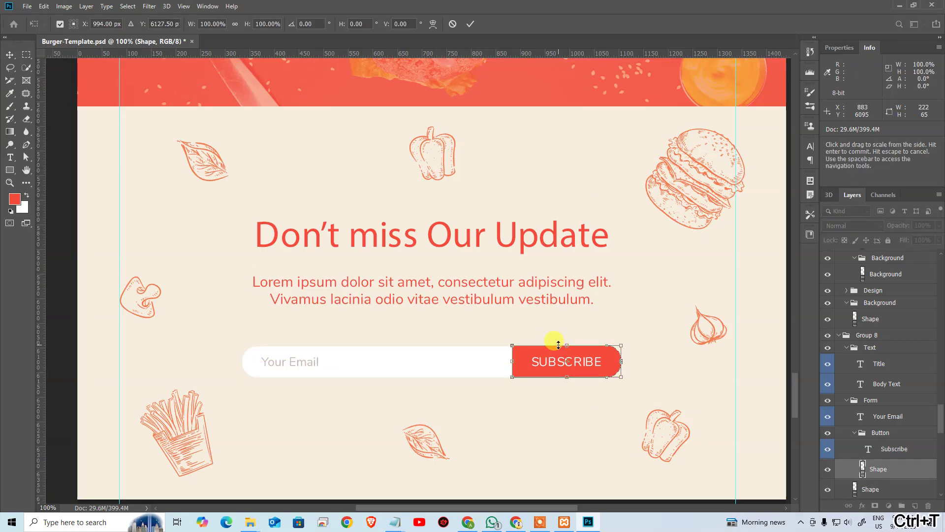
{"action": "key", "text": "alt+Tab"}
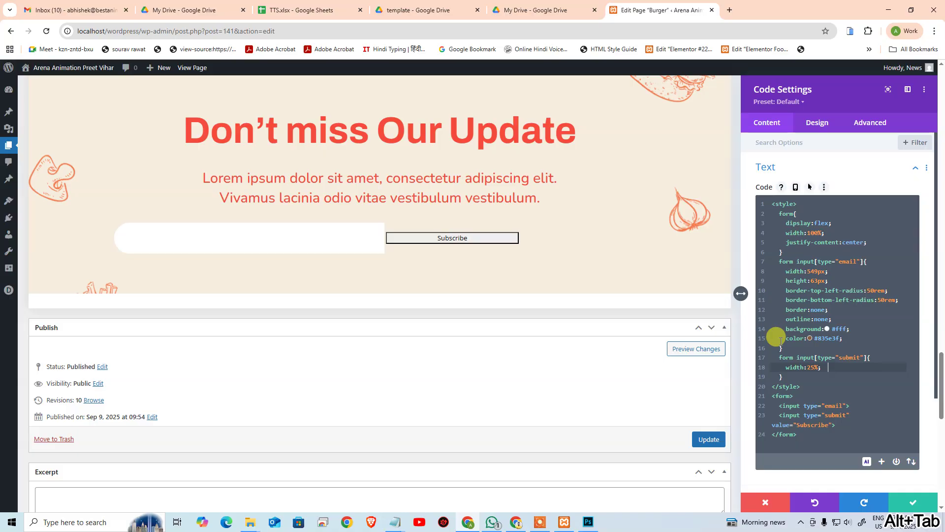
{"action": "key", "text": "BackSpace"}
{"action": "key", "text": "BackSpace"}
{"action": "type", "text": "22"}
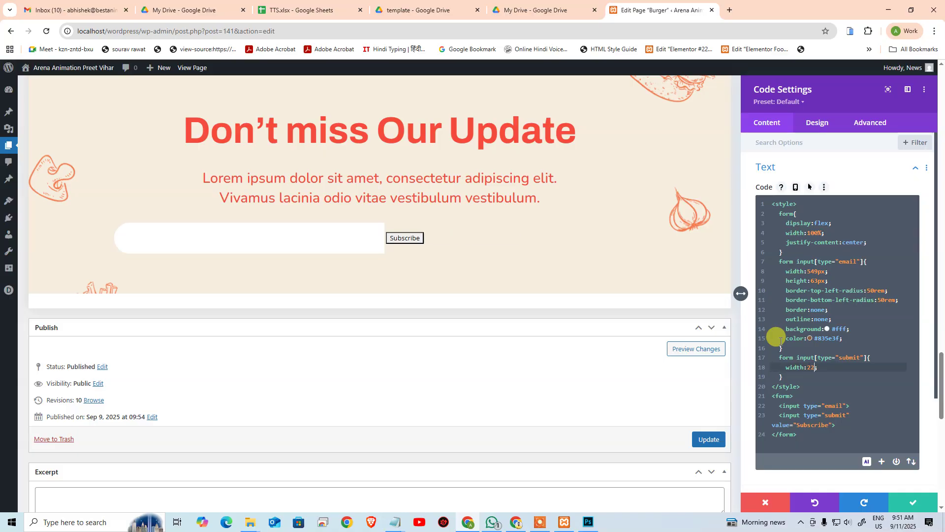
{"action": "type", "text": "px"}
{"action": "key", "text": "Return"}
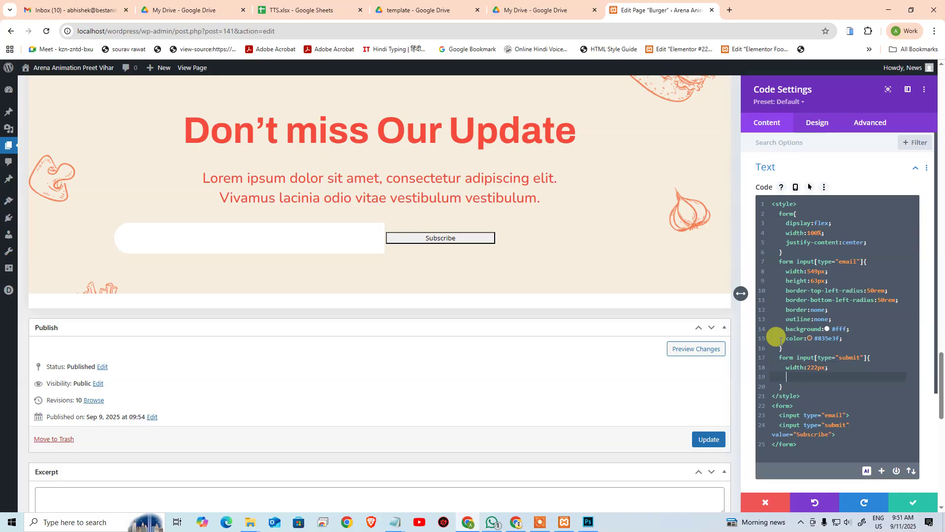
{"action": "type", "text": "height:65px;"}
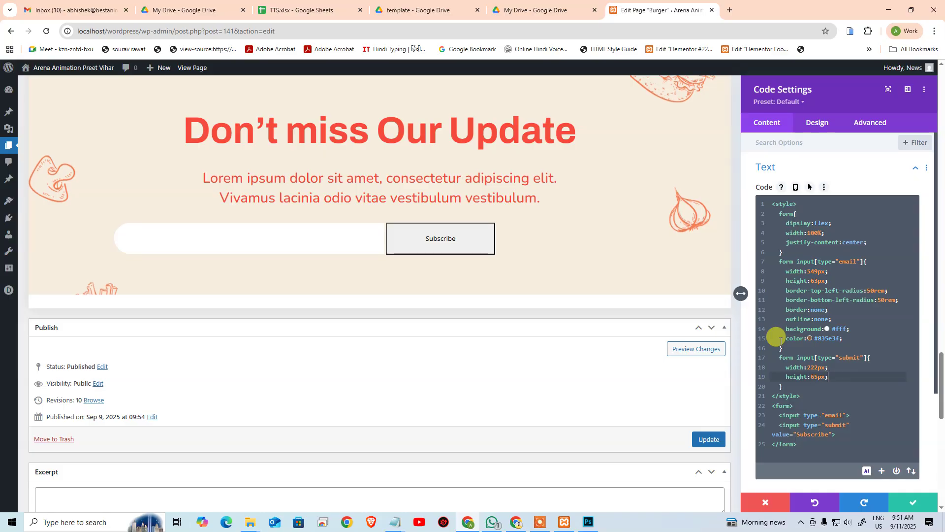
Step: Remove the button's border and outline and give it a #f64b3c red background
{"action": "key", "text": "Return"}
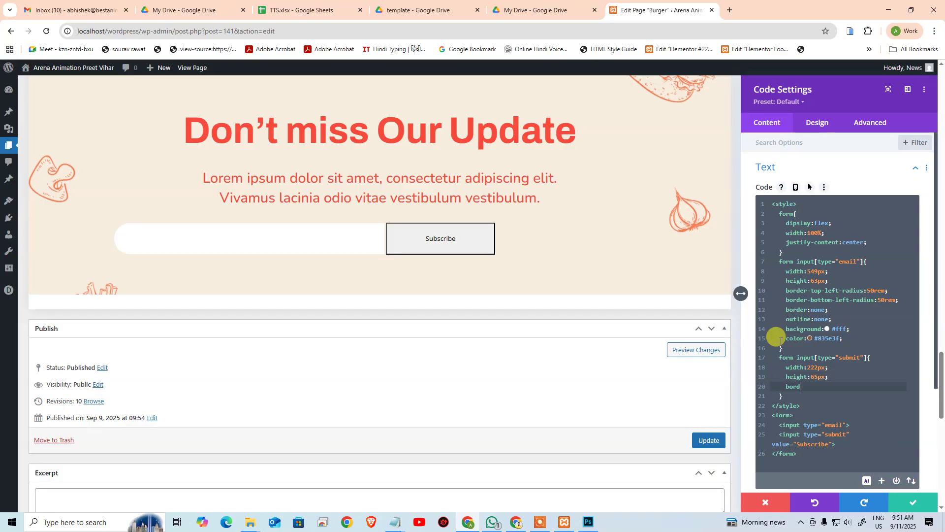
{"action": "type", "text": "border:none;"}
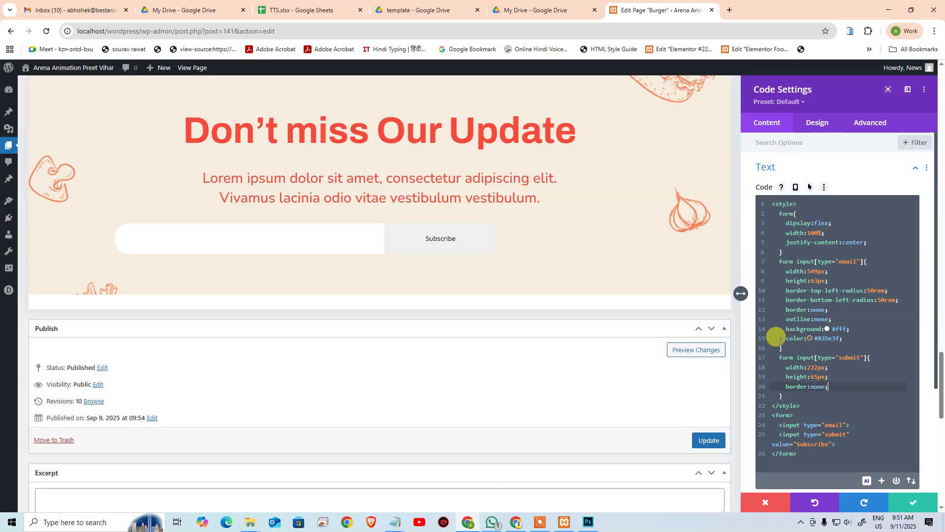
{"action": "key", "text": "Return"}
{"action": "type", "text": "ou"}
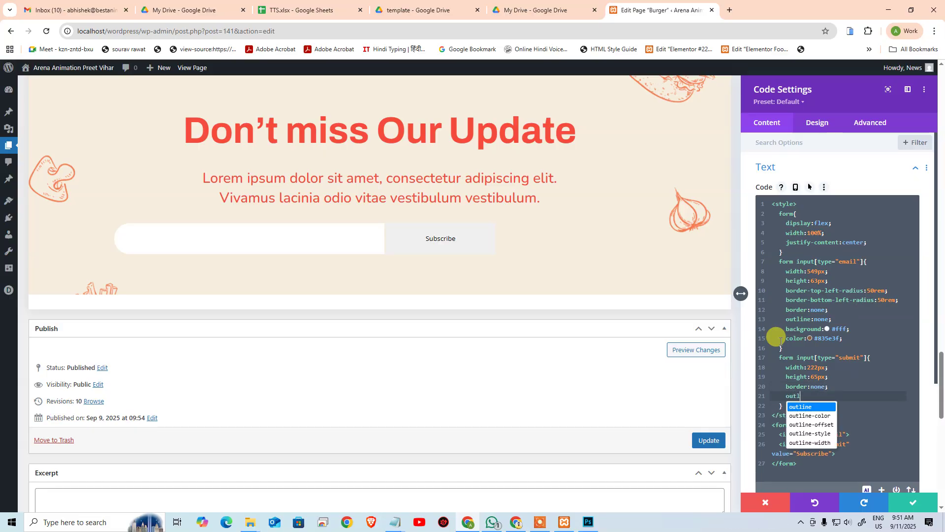
{"action": "type", "text": "tl"}
{"action": "key", "text": "Return"}
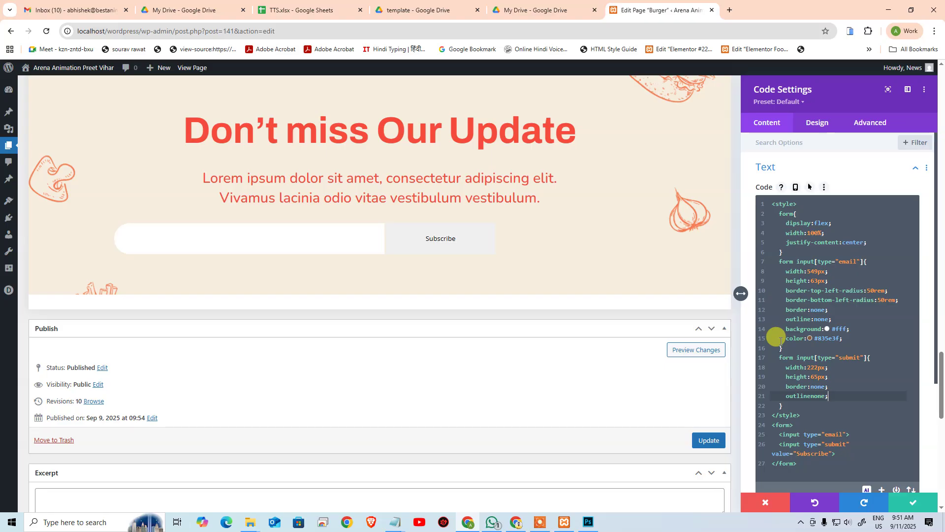
{"action": "key", "text": "Return"}
{"action": "key", "text": "Up"}
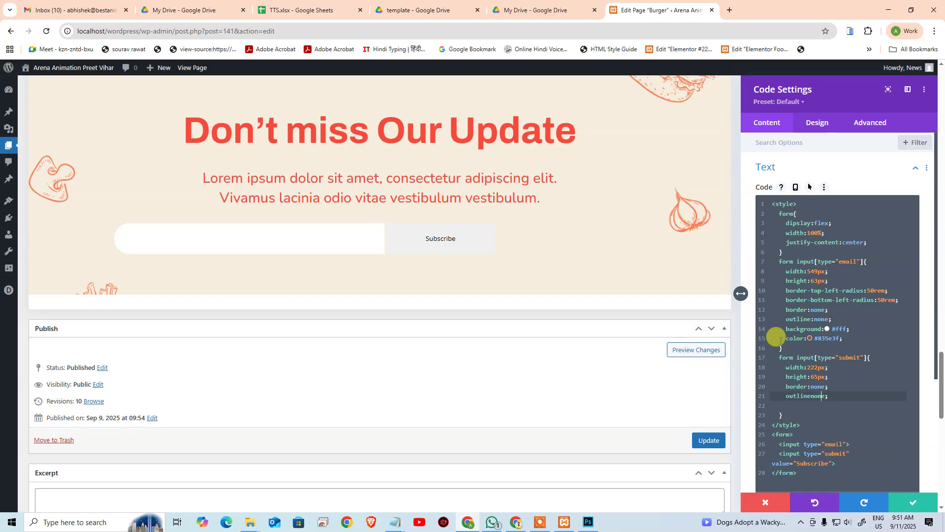
{"action": "key", "text": "Down"}
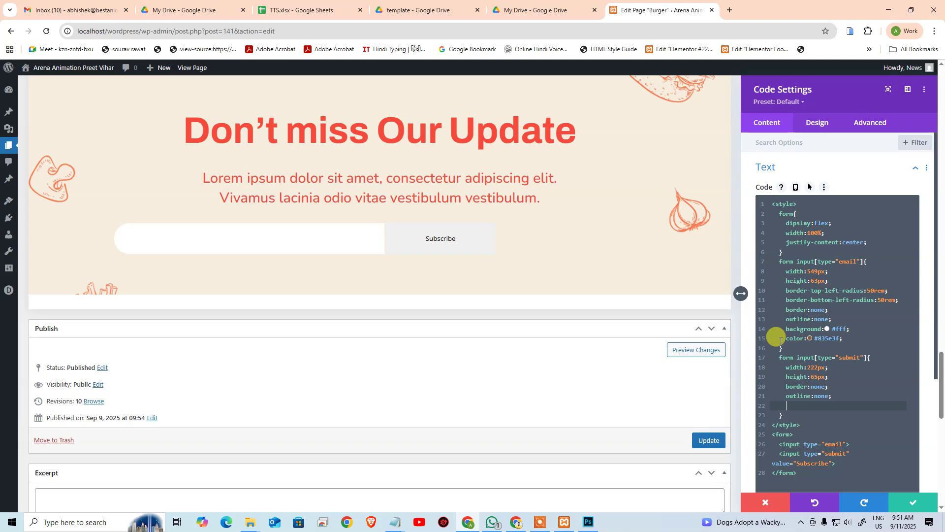
{"action": "type", "text": "background:#"}
{"action": "key", "text": "super+v"}
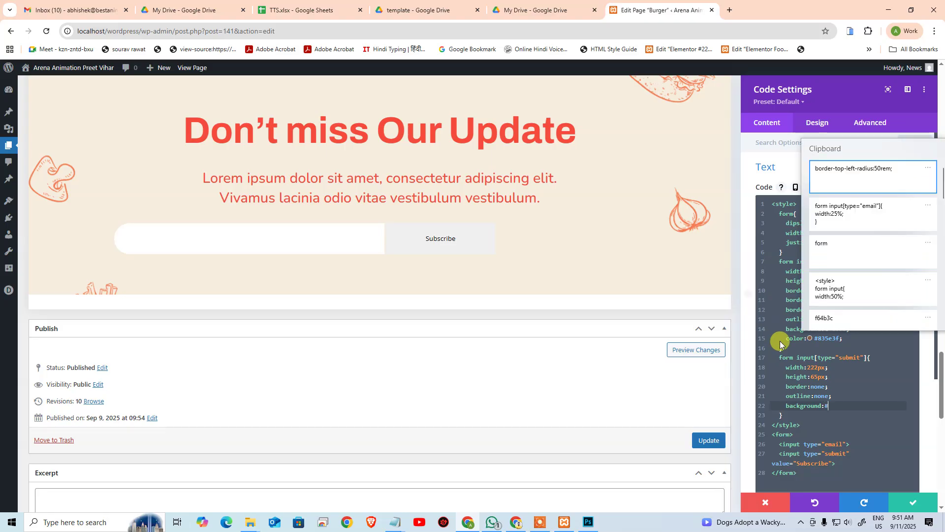
{"action": "key", "text": "Down"}
{"action": "key", "text": "Down"}
{"action": "key", "text": "Down"}
{"action": "key", "text": "Down"}
{"action": "type", "text": ":#"}
{"action": "key", "text": "Return"}
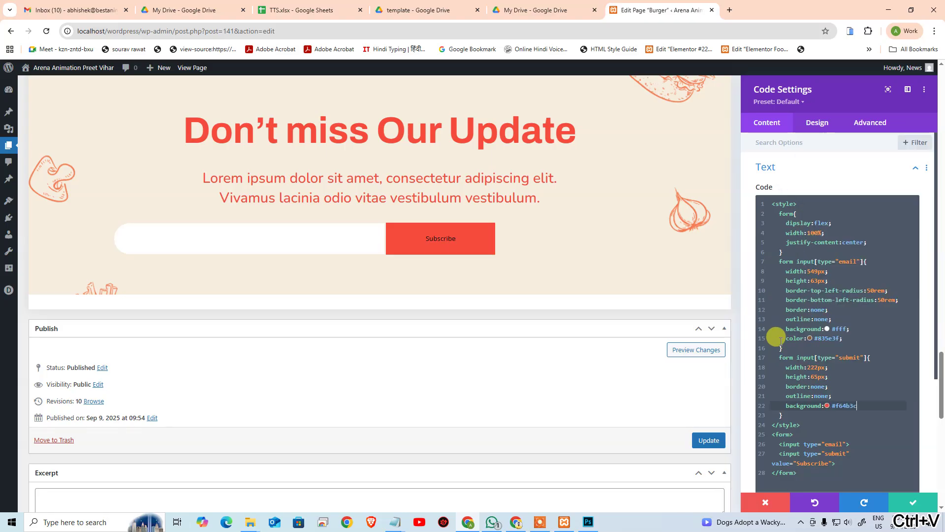
{"action": "type", "text": ";"}
Step: Make the button label 25px, white (#fff) and uppercase
{"action": "key", "text": "Return"}
{"action": "type", "text": "font-siz"}
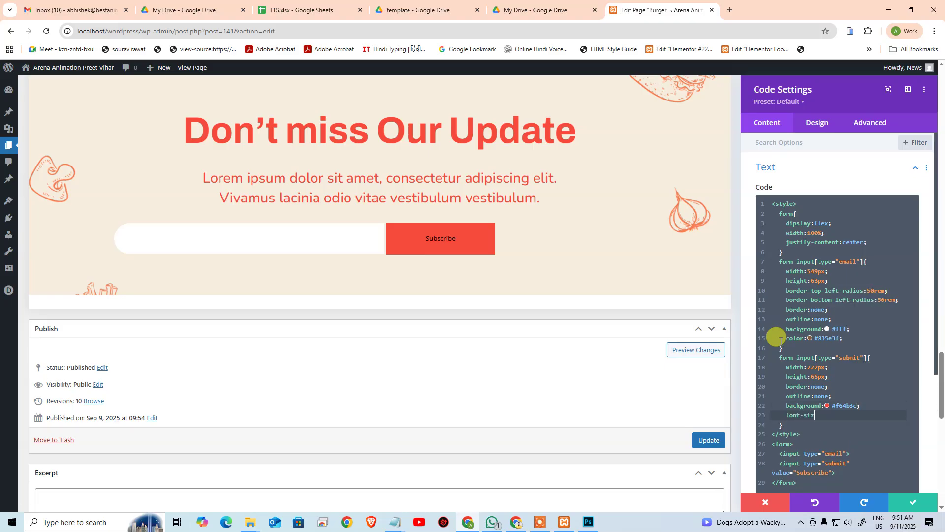
{"action": "type", "text": "e:25px;"}
{"action": "key", "text": "Return"}
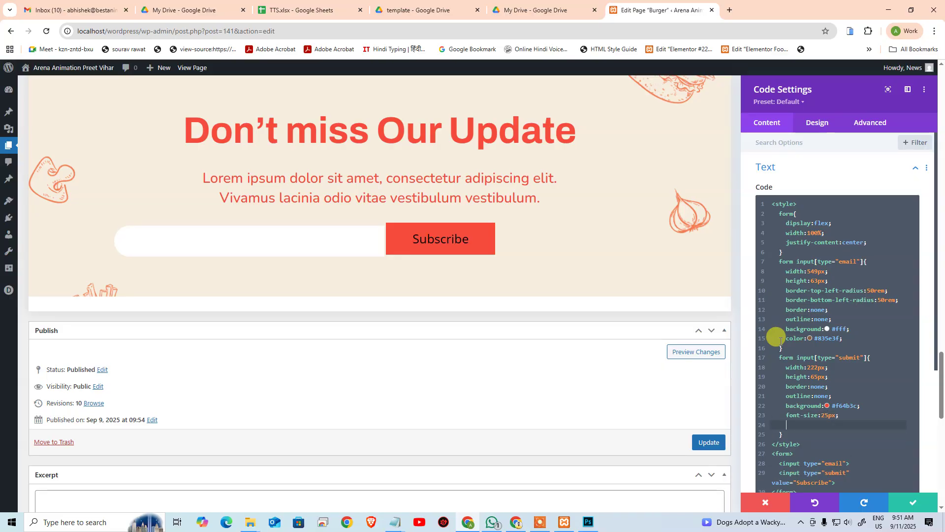
{"action": "type", "text": "color:#fff;"}
{"action": "key", "text": "Return"}
{"action": "type", "text": "te"}
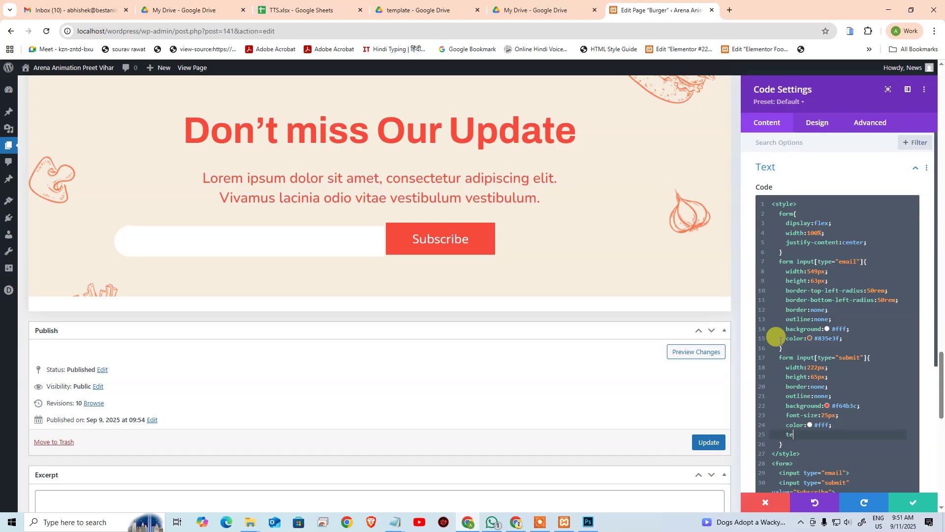
{"action": "type", "text": "xt-transform:uppercase;"}
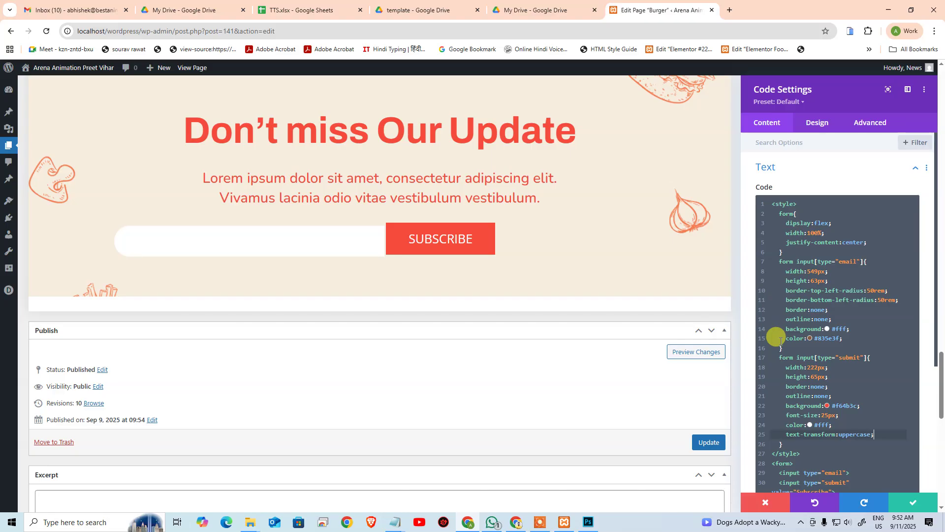
{"action": "key", "text": "Up"}
{"action": "key", "text": "Up"}
{"action": "key", "text": "Up"}
{"action": "key", "text": "Up"}
{"action": "key", "text": "Up"}
{"action": "key", "text": "Up"}
{"action": "key", "text": "Up"}
{"action": "key", "text": "Up"}
{"action": "key", "text": "Up"}
{"action": "key", "text": "Up"}
{"action": "key", "text": "Up"}
{"action": "key", "text": "Up"}
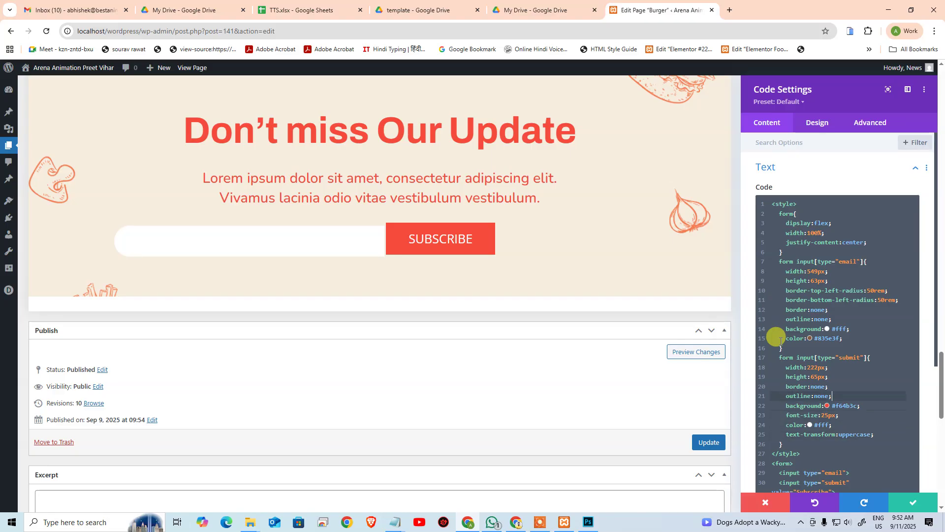
Step: Copy the email field's two corner-radius declarations into the Subscribe button rule
{"action": "key", "text": "Up"}
{"action": "key", "text": "Up"}
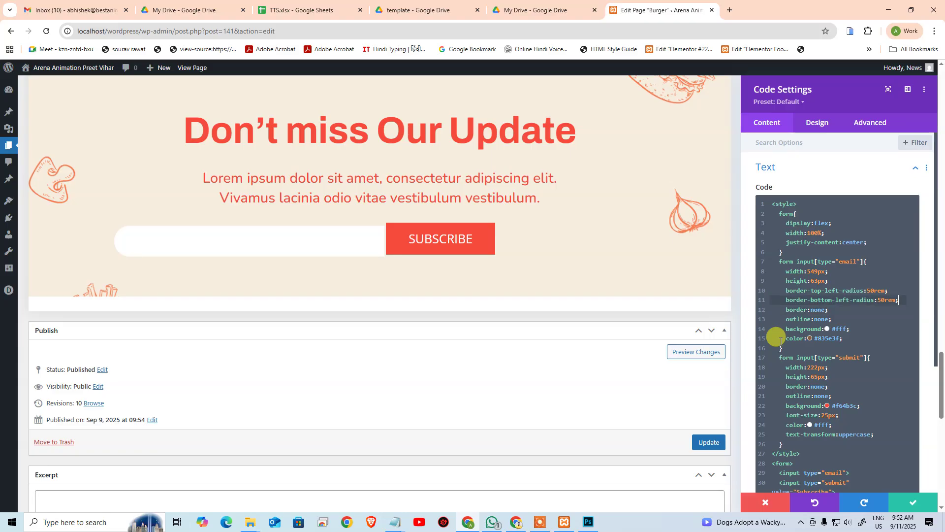
{"action": "key", "text": "shift+Up"}
{"action": "key", "text": "shift+Home"}
{"action": "key", "text": "ctrl+c"}
{"action": "key", "text": "Down"}
{"action": "key", "text": "Down"}
{"action": "key", "text": "Down"}
{"action": "key", "text": "Down"}
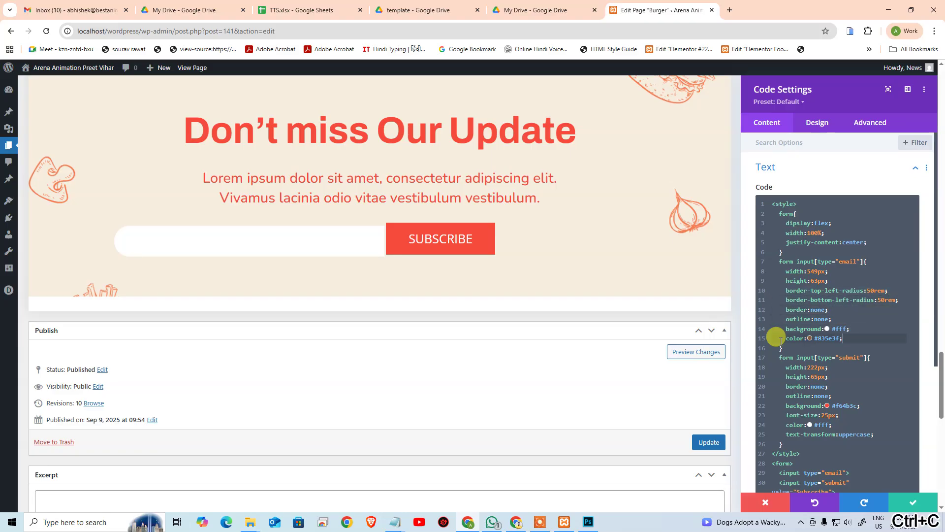
{"action": "key", "text": "Down"}
{"action": "key", "text": "Down"}
{"action": "key", "text": "Down"}
{"action": "key", "text": "Down"}
{"action": "key", "text": "Down"}
{"action": "key", "text": "Down"}
{"action": "key", "text": "Down"}
{"action": "key", "text": "Down"}
{"action": "key", "text": "Down"}
{"action": "key", "text": "Down"}
{"action": "key", "text": "End"}
{"action": "key", "text": "Return"}
{"action": "key", "text": "ctrl+v"}
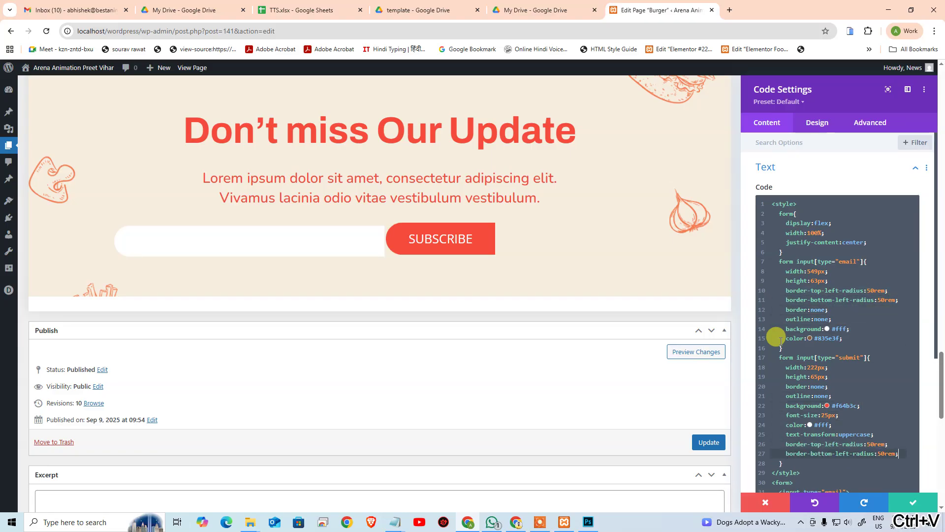
Step: Change the first pasted declaration to border-top-right-radius: 50rem
{"action": "key", "text": "Up"}
{"action": "key", "text": "Left"}
{"action": "key", "text": "Left"}
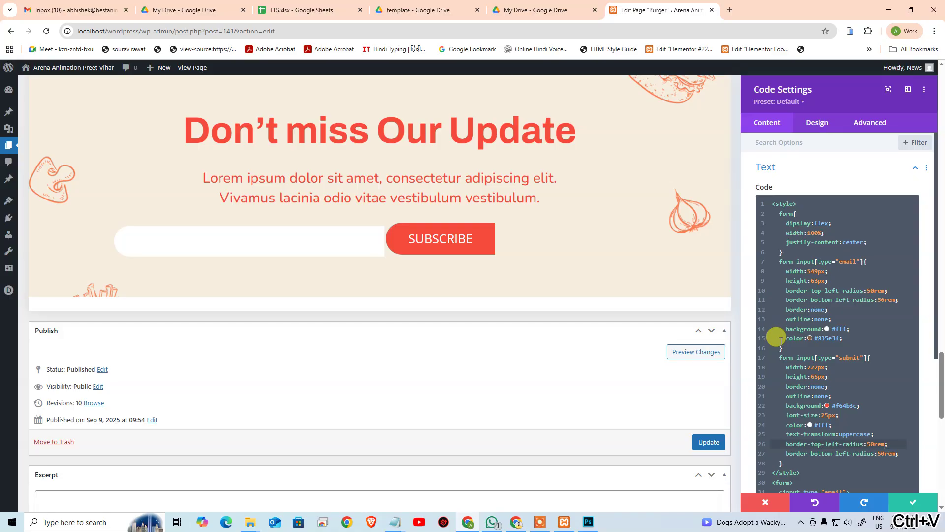
{"action": "key", "text": "ctrl+shift+Left"}
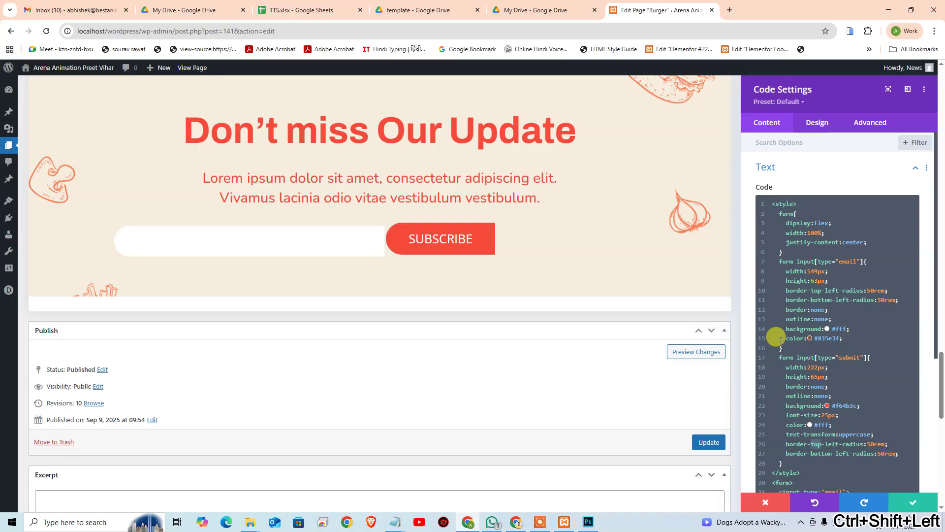
{"action": "key", "text": "Left"}
{"action": "type", "text": "right"}
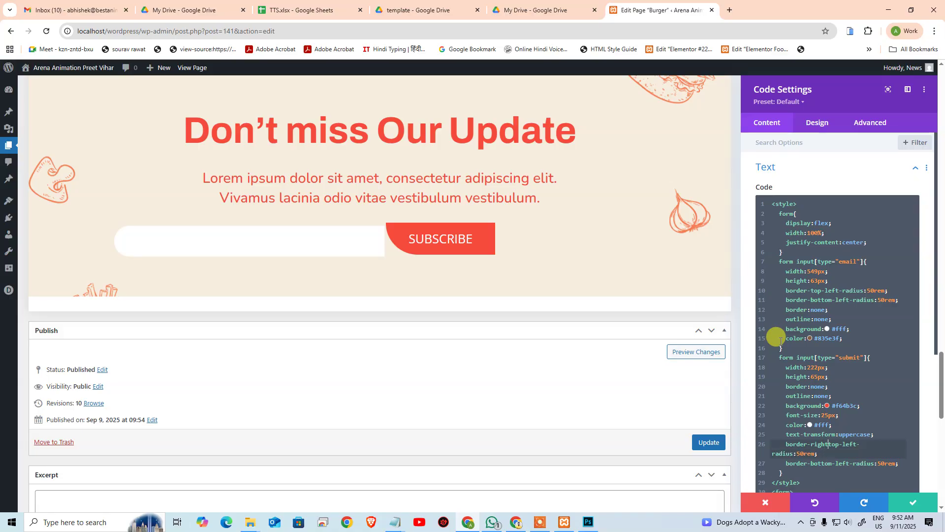
{"action": "type", "text": "-"}
{"action": "key", "text": "Left"}
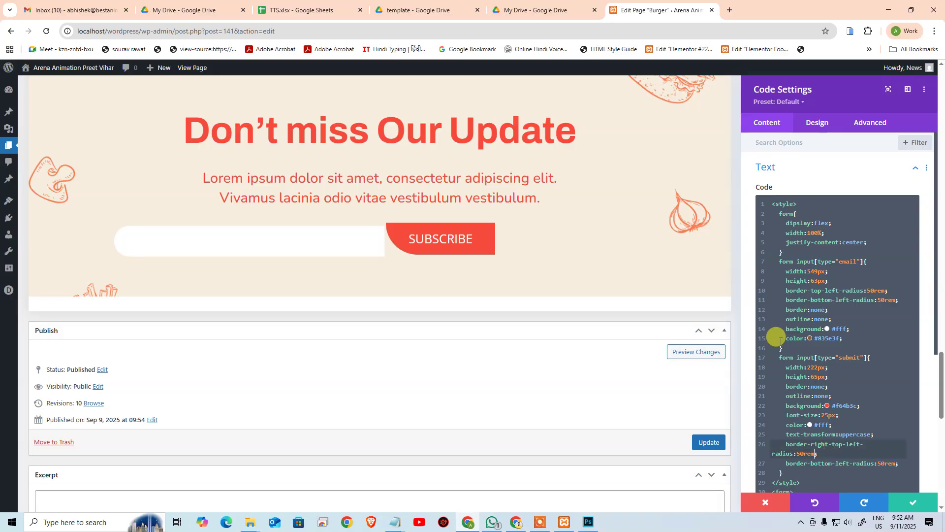
{"action": "key", "text": "Right"}
{"action": "key", "text": "Right"}
{"action": "key", "text": "ctrl+shift+Right"}
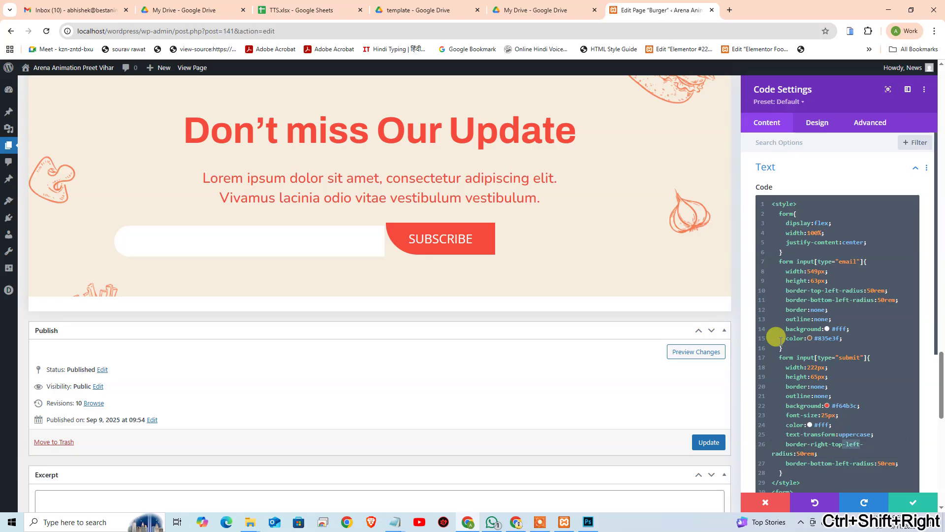
{"action": "key", "text": "BackSpace"}
{"action": "type", "text": "-"}
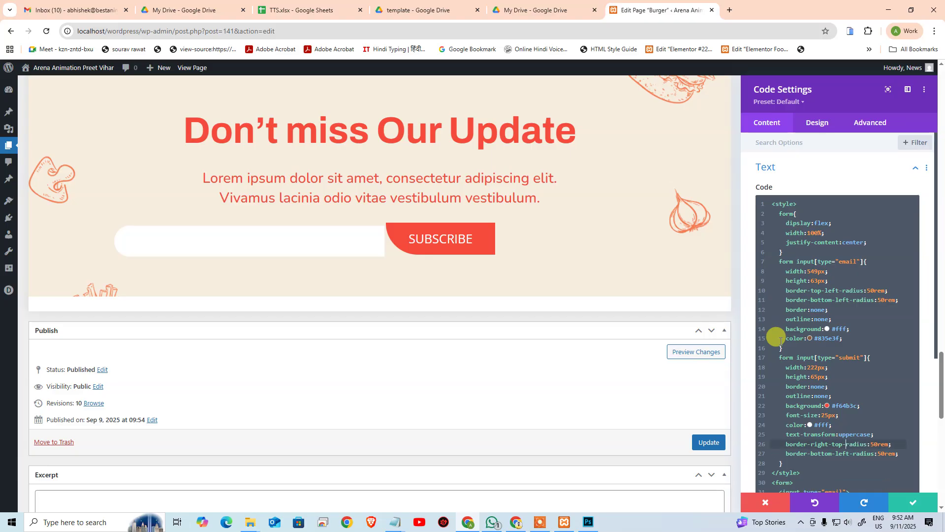
{"action": "type", "text": "right-"}
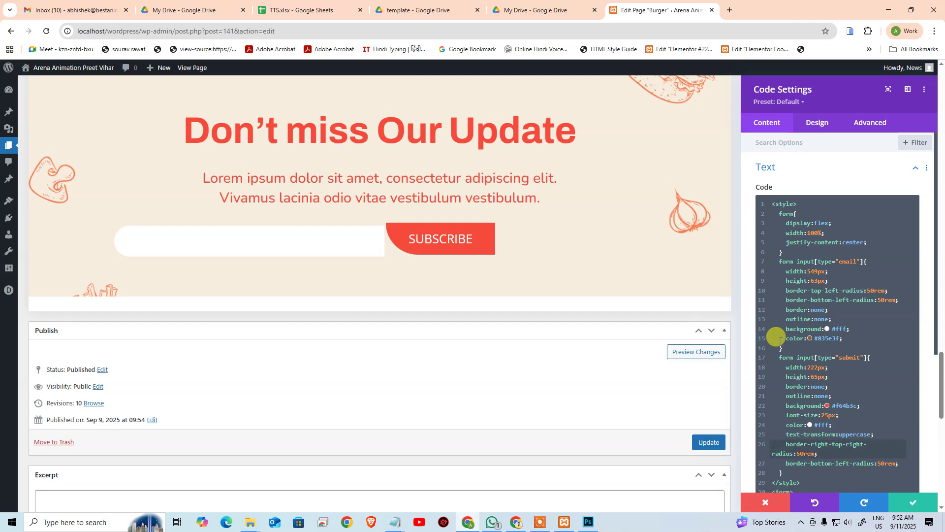
{"action": "key", "text": "Right"}
{"action": "key", "text": "Right"}
{"action": "key", "text": "Right"}
{"action": "key", "text": "Right"}
{"action": "key", "text": "Right"}
{"action": "key", "text": "Right"}
{"action": "key", "text": "Right"}
{"action": "key", "text": "Right"}
{"action": "key", "text": "Right"}
{"action": "key", "text": "Delete"}
{"action": "key", "text": "Delete"}
{"action": "key", "text": "Delete"}
{"action": "key", "text": "Delete"}
{"action": "key", "text": "Delete"}
{"action": "key", "text": "Delete"}
{"action": "key", "text": "ctrl+space"}
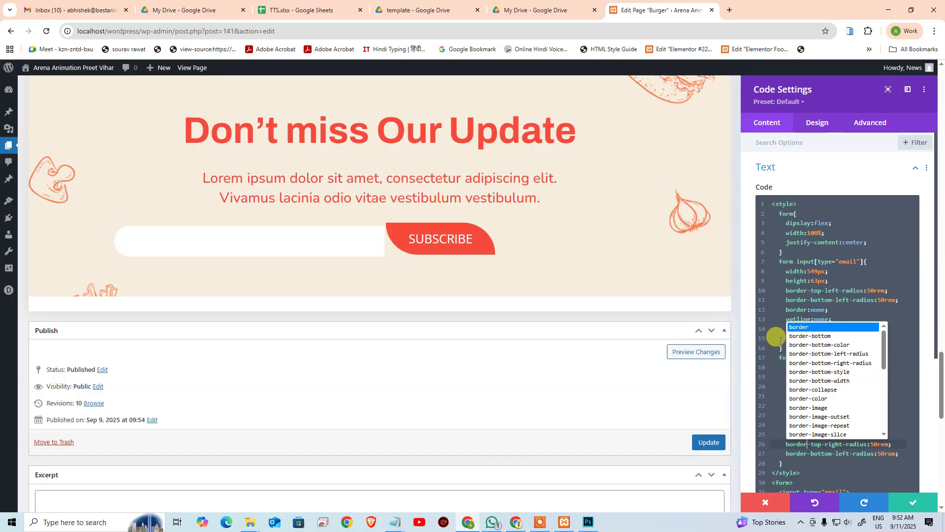
{"action": "key", "text": "Down"}
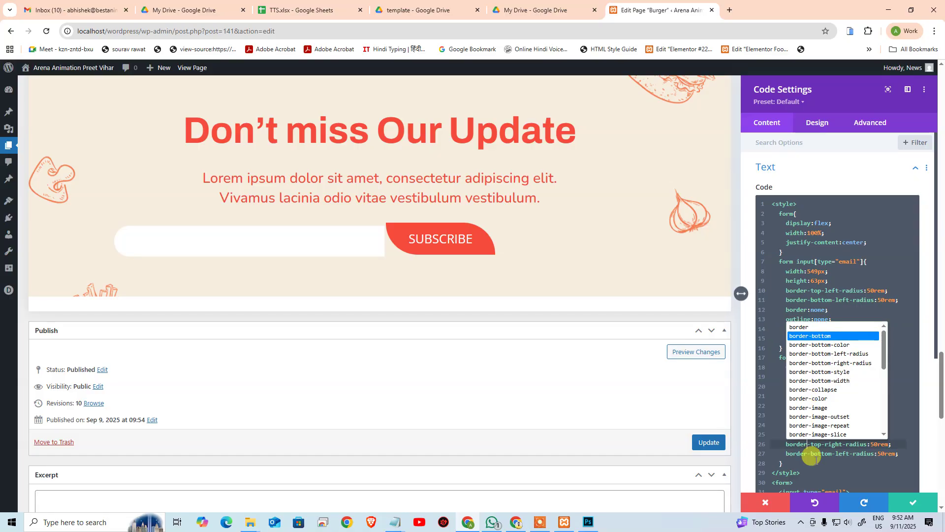
{"action": "key", "text": "Escape"}
{"action": "key", "text": "Down"}
{"action": "key", "text": "Down"}
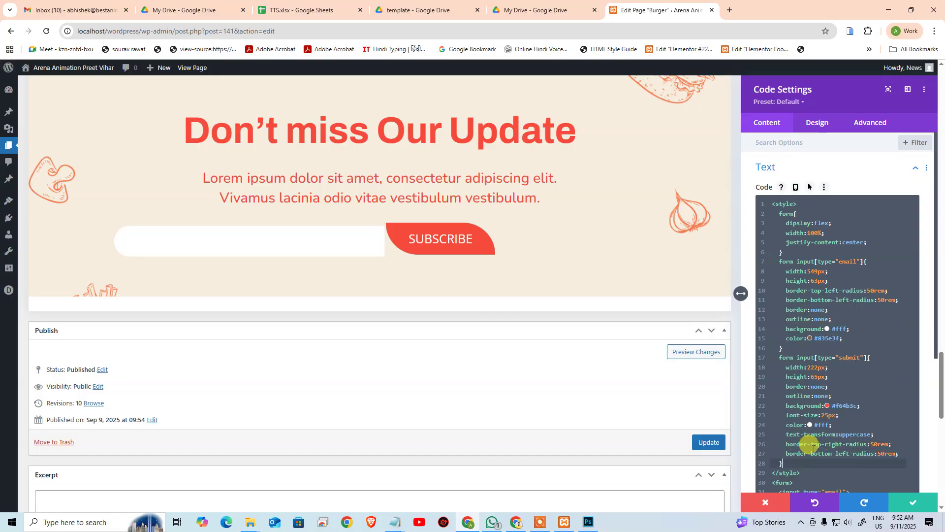
{"action": "left_click", "coordinate": [788, 444]}
Step: Change the second pasted declaration to border-bottom-right-radius: 50rem
{"action": "left_click", "coordinate": [808, 454]}
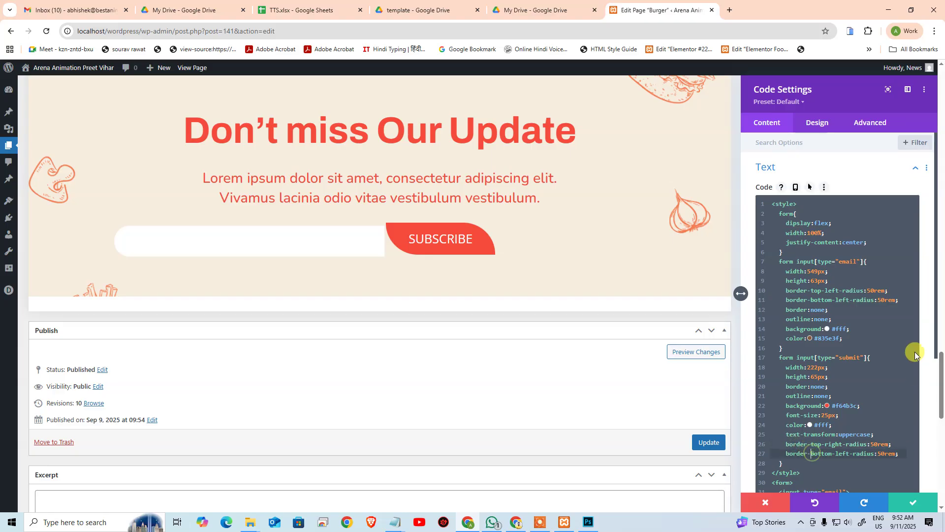
{"action": "key", "text": "ctrl+shift+Right"}
{"action": "type", "text": "top-"}
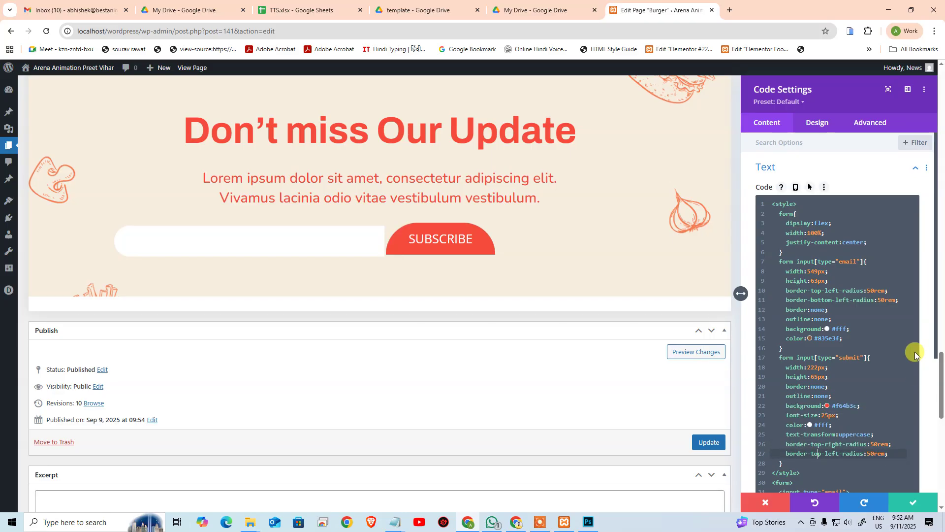
{"action": "key", "text": "ctrl+shift+Left"}
{"action": "type", "text": "bottom"}
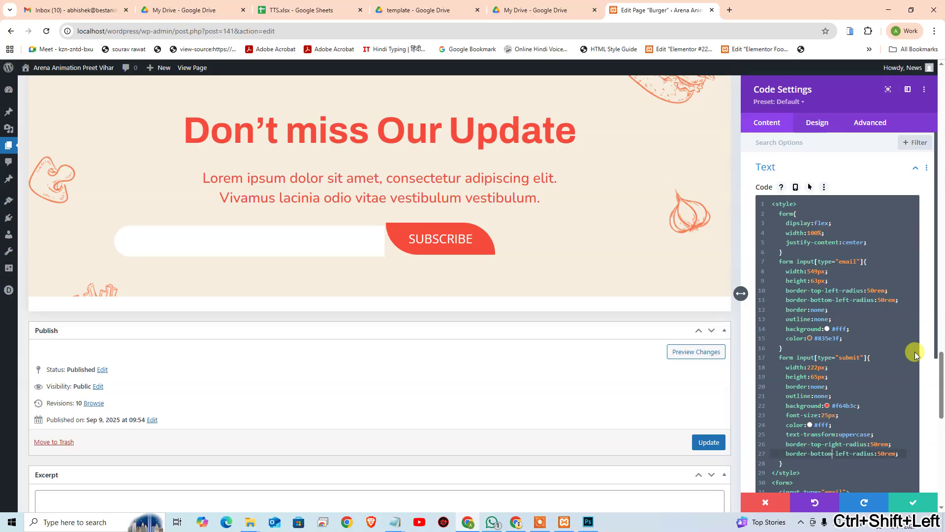
{"action": "key", "text": "ctrl+shift+Right"}
{"action": "type", "text": "-right"}
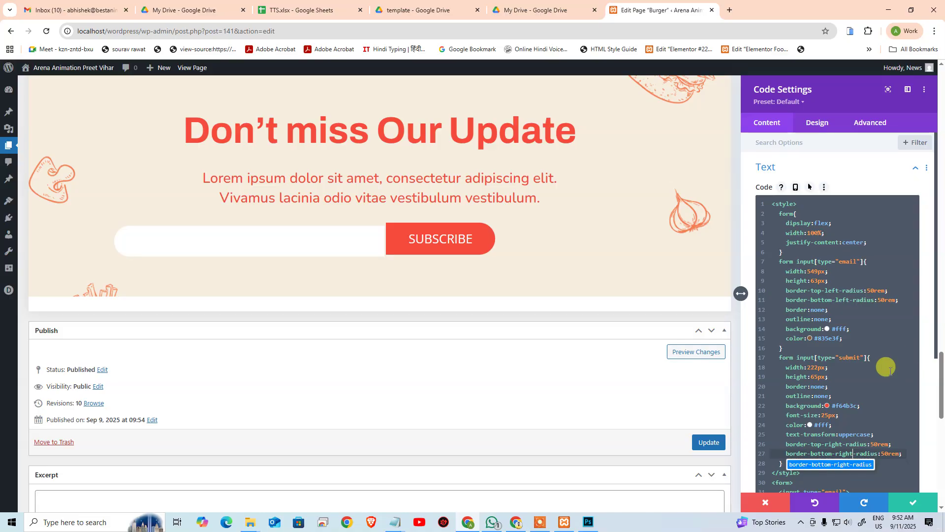
{"action": "left_click", "coordinate": [879, 417]}
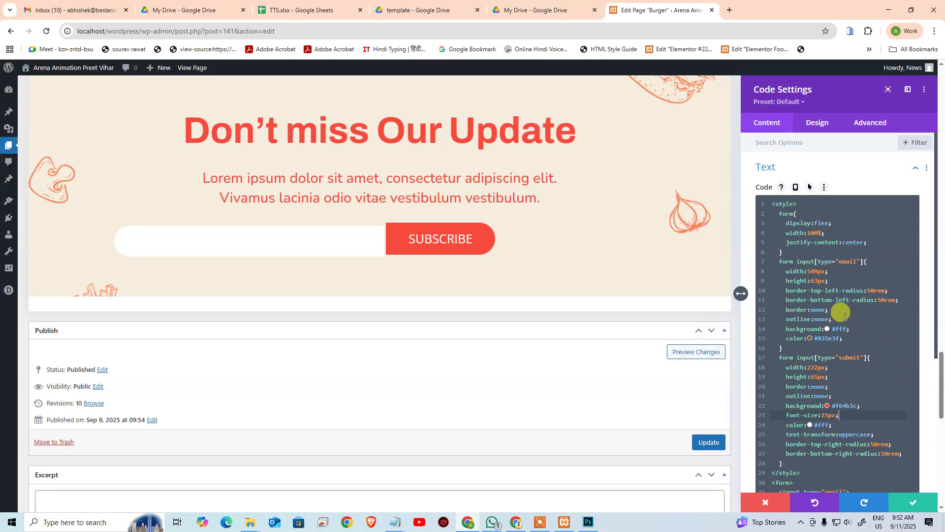
{"action": "left_click", "coordinate": [876, 241]}
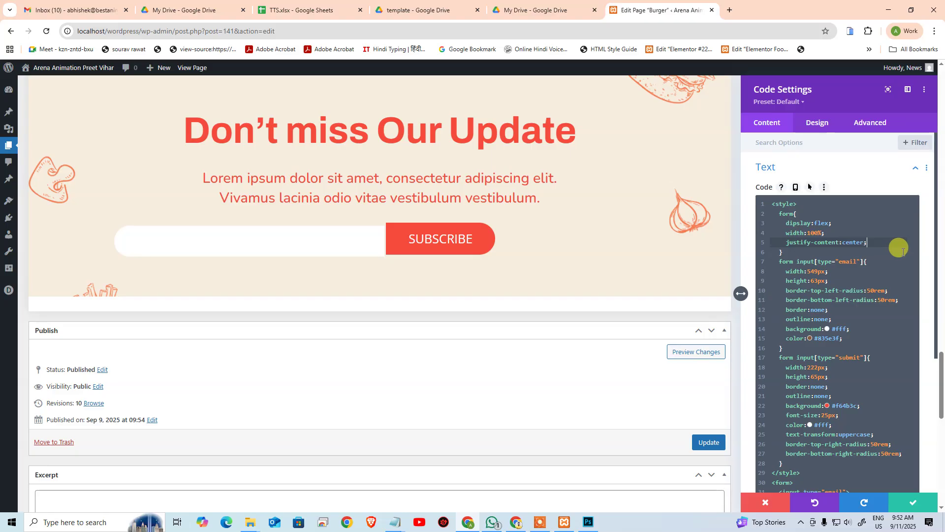
Step: Delete the form rule's centering, flex display and width declarations
{"action": "key", "text": "shift+Home"}
{"action": "key", "text": "BackSpace"}
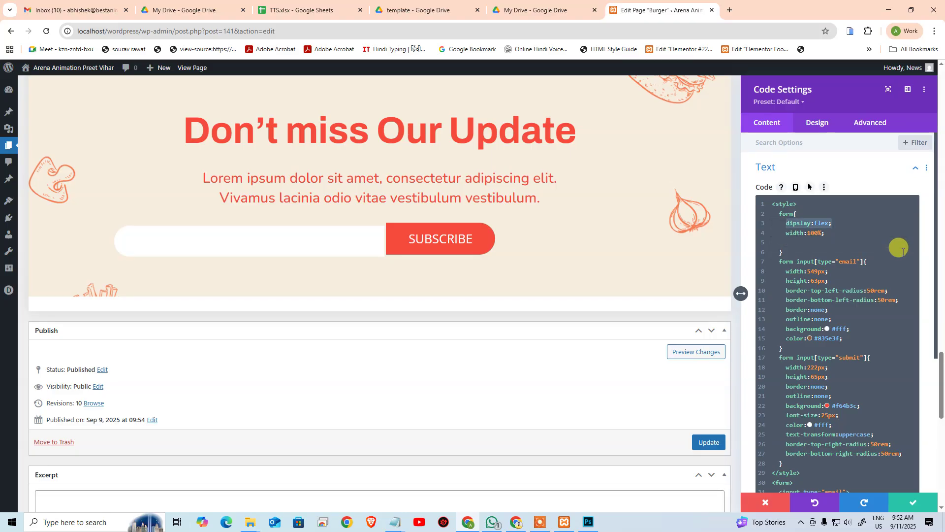
{"action": "key", "text": "shift+Down"}
{"action": "key", "text": "BackSpace"}
{"action": "key", "text": "BackSpace"}
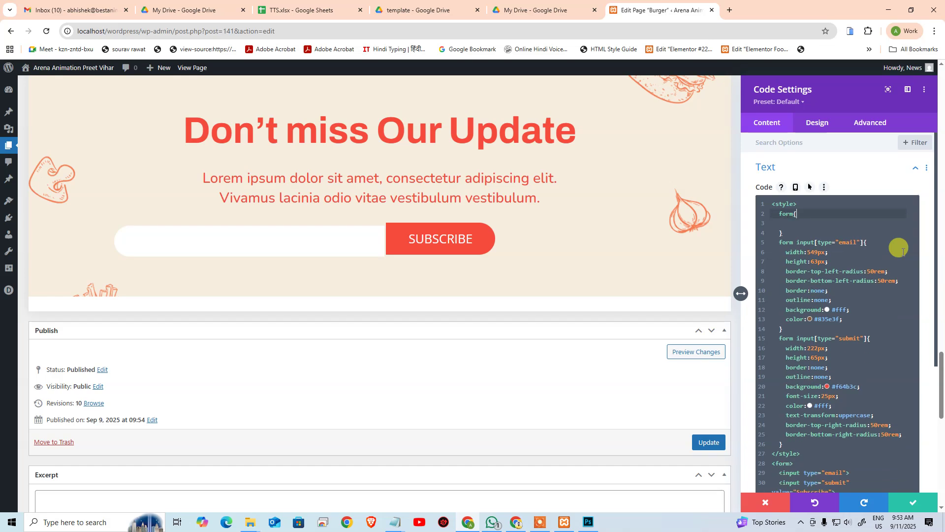
{"action": "key", "text": "Down"}
{"action": "key", "text": "Down"}
{"action": "key", "text": "Down"}
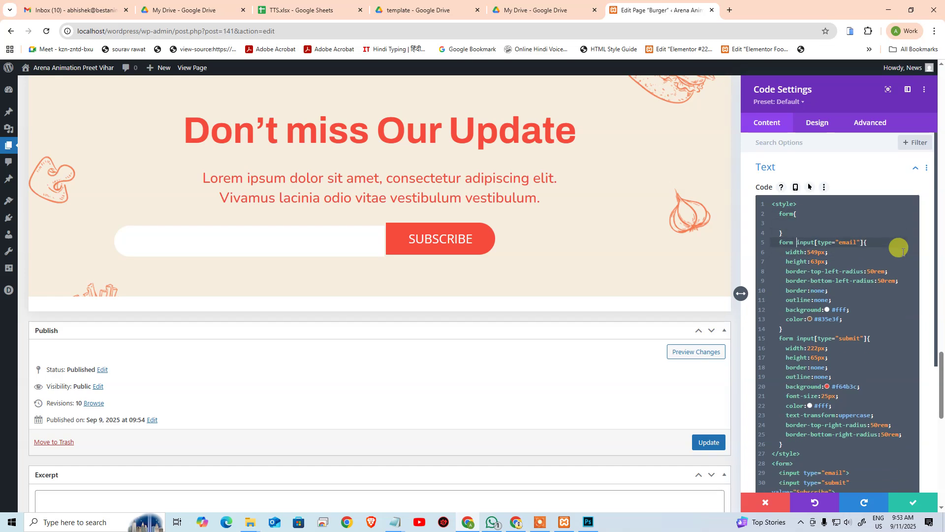
{"action": "key", "text": "Up"}
Step: Add a new input rule with float:left
{"action": "key", "text": "Return"}
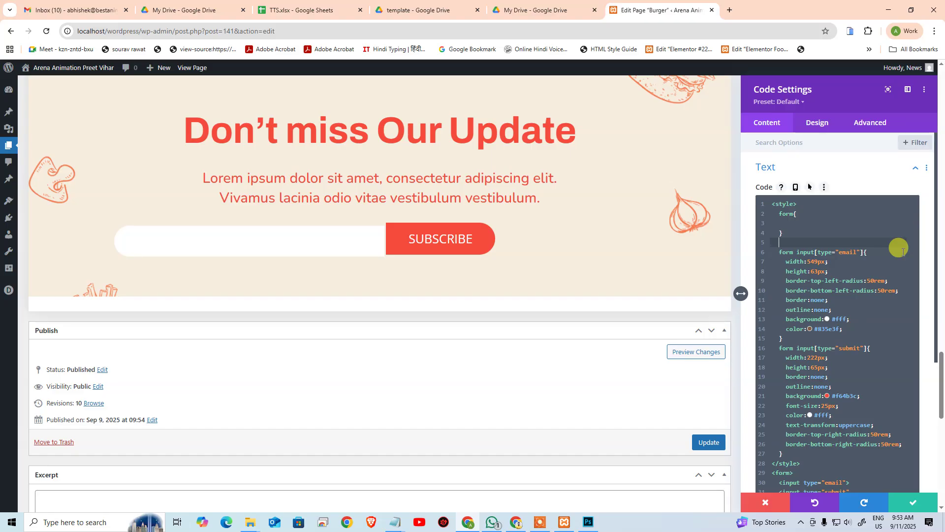
{"action": "type", "text": "input:le"}
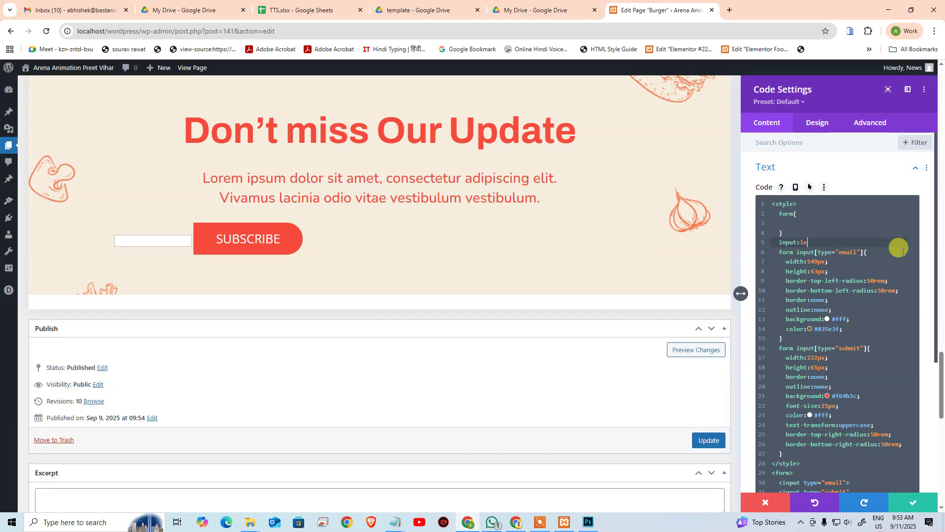
{"action": "key", "text": "BackSpace"}
{"action": "key", "text": "BackSpace"}
{"action": "type", "text": "{"}
{"action": "key", "text": "Return"}
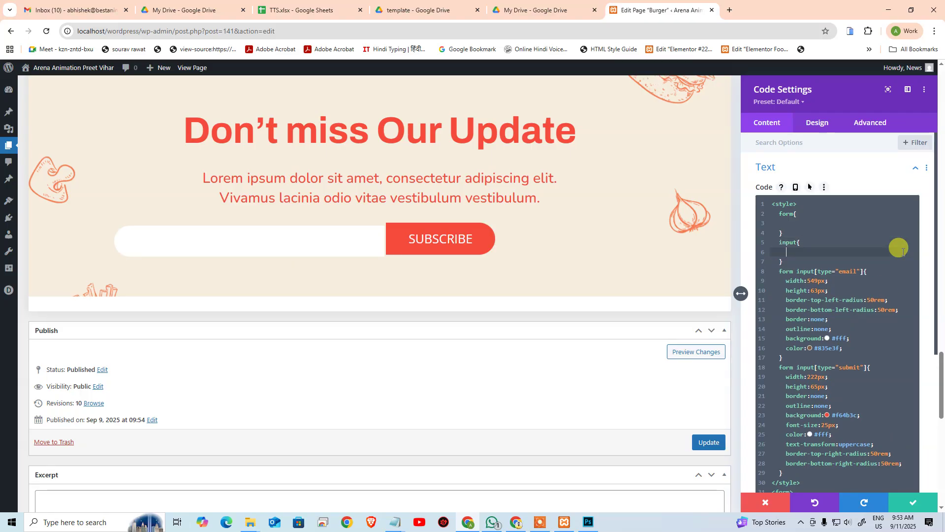
{"action": "type", "text": "flo"}
{"action": "key", "text": "Return"}
{"action": "type", "text": ":left;"}
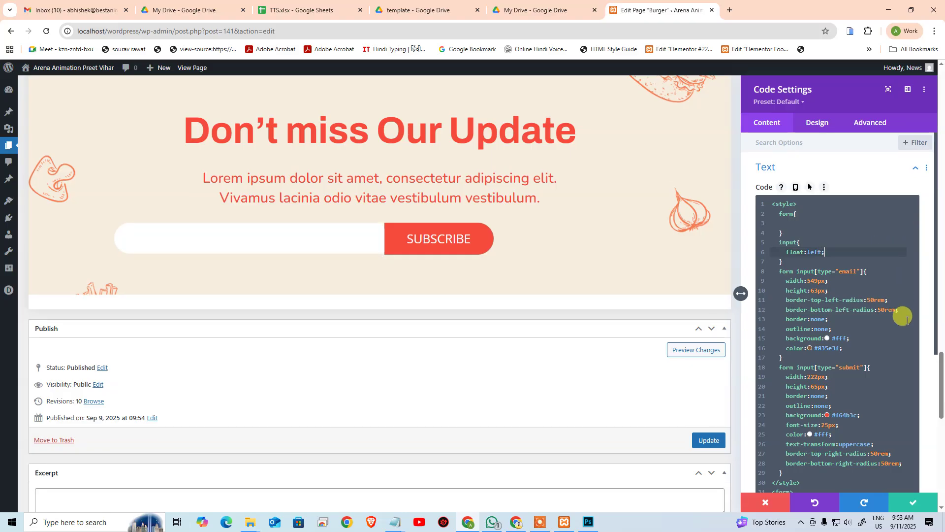
Step: Change the submit button's height from 65px to 63px to match the email field
{"action": "left_click", "coordinate": [866, 389]}
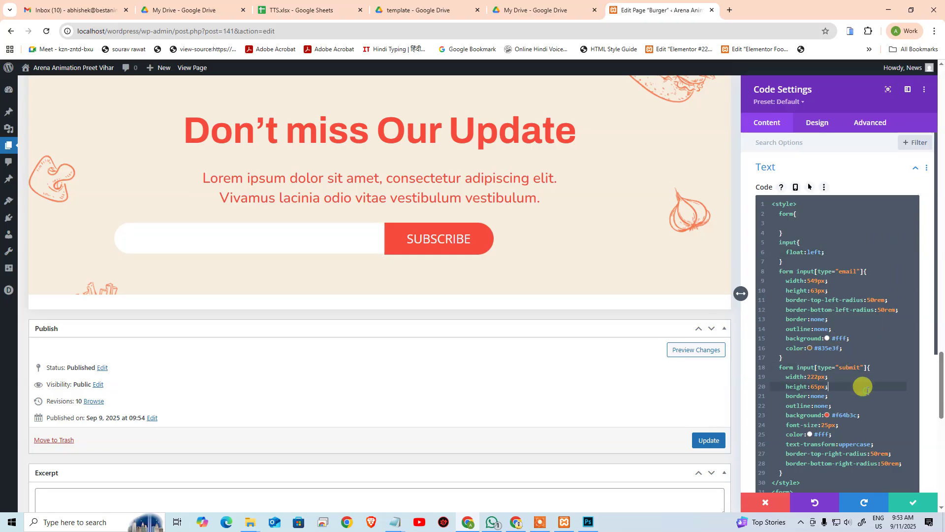
{"action": "key", "text": "Left"}
{"action": "key", "text": "Left"}
{"action": "key", "text": "BackSpace"}
{"action": "type", "text": "3"}
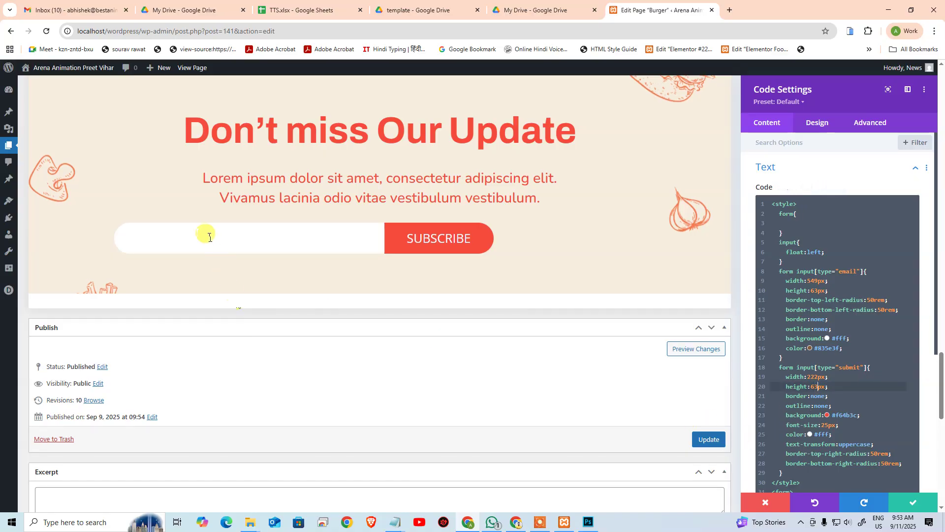
{"action": "left_click", "coordinate": [831, 253]}
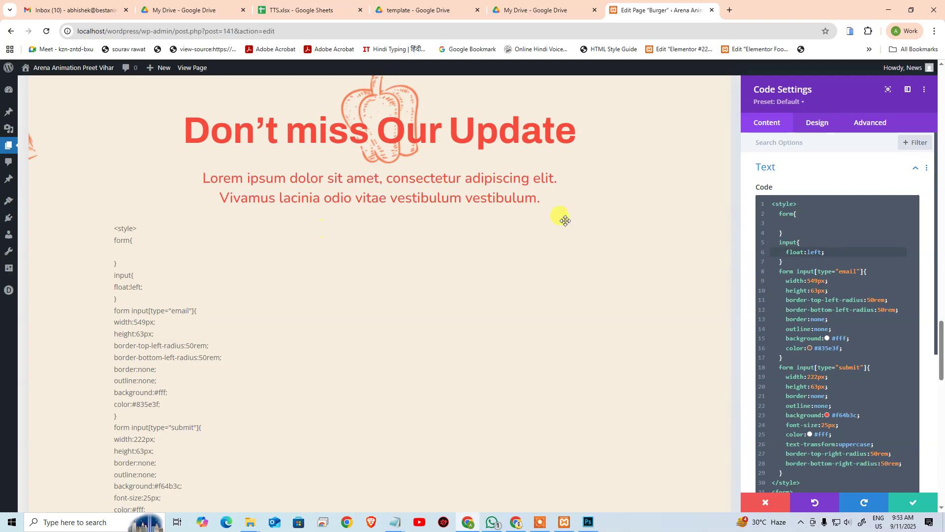
{"action": "left_click", "coordinate": [838, 290]}
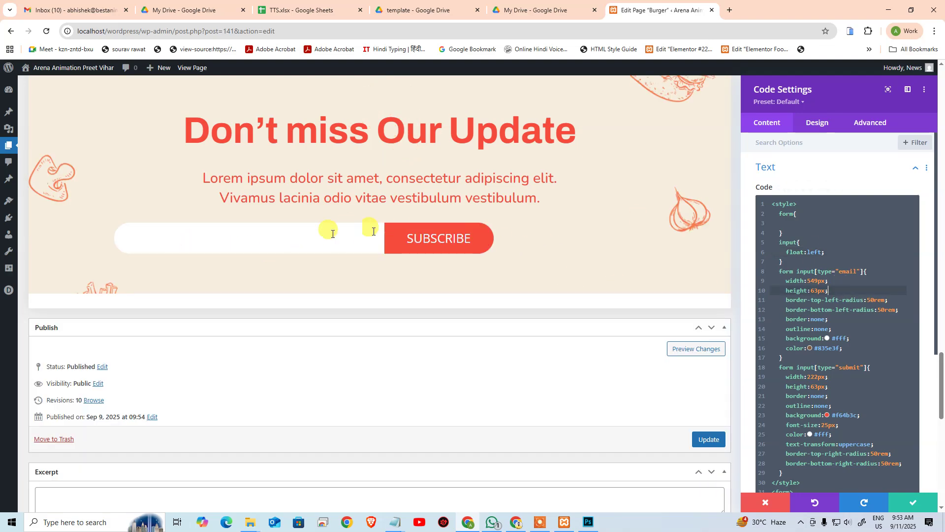
{"action": "left_click", "coordinate": [848, 347]}
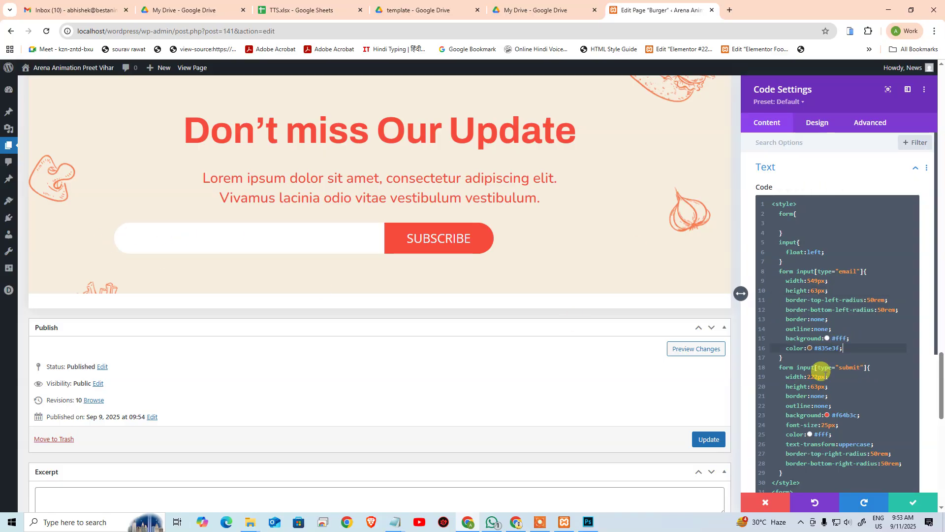
Step: Add placeholder="Your Email" to the email input tag, matching the Photoshop design
{"action": "scroll", "coordinate": [822, 373], "scroll_direction": "down", "scroll_amount": 5}
{"action": "left_click", "coordinate": [849, 279]}
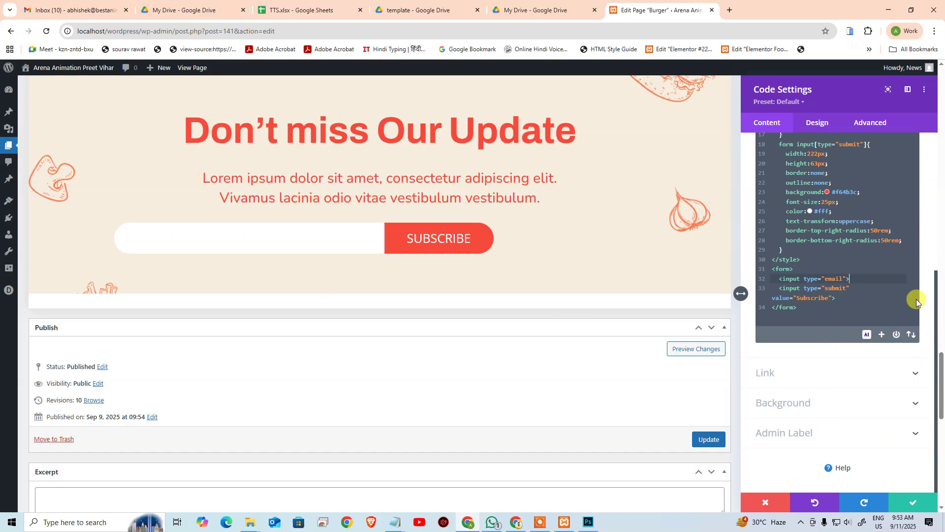
{"action": "key", "text": "Left"}
{"action": "type", "text": "place"}
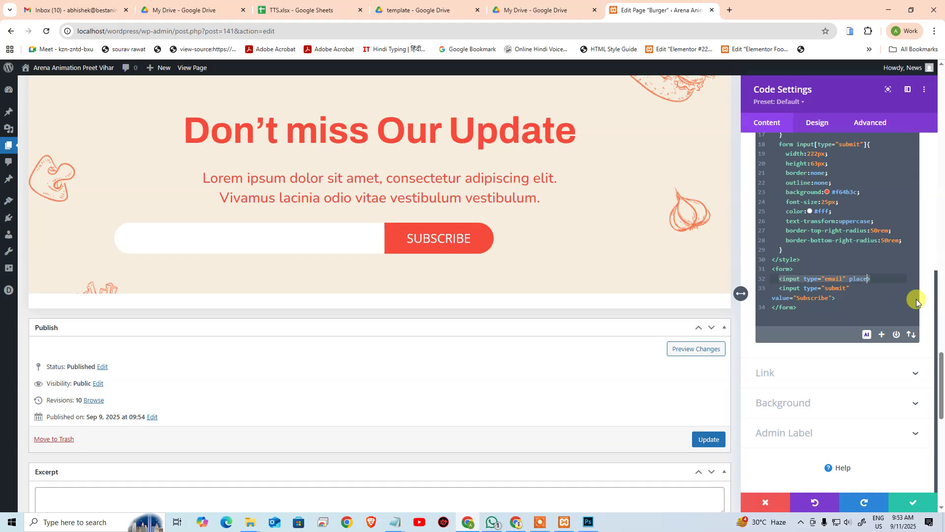
{"action": "type", "text": "holder=\""}
{"action": "key", "text": "alt+Tab"}
{"action": "key", "text": "alt+Tab"}
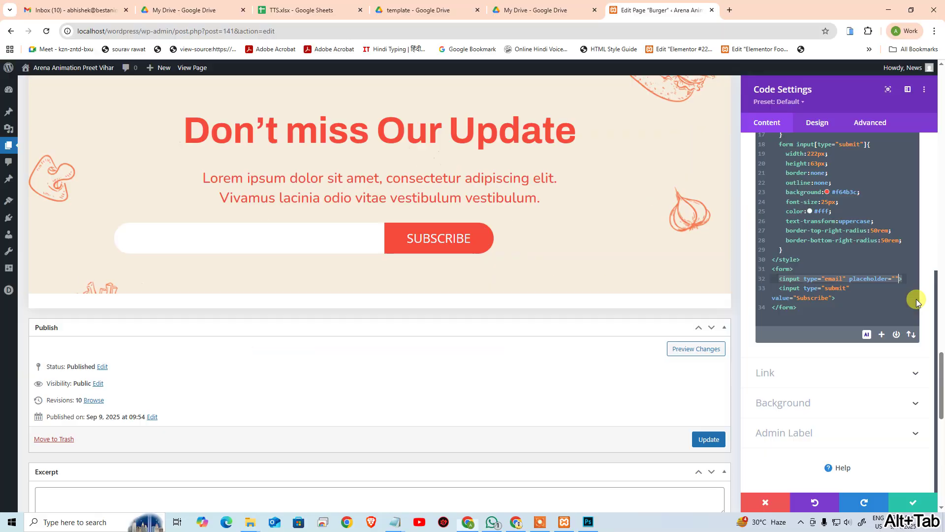
{"action": "type", "text": "r=\"YourE"}
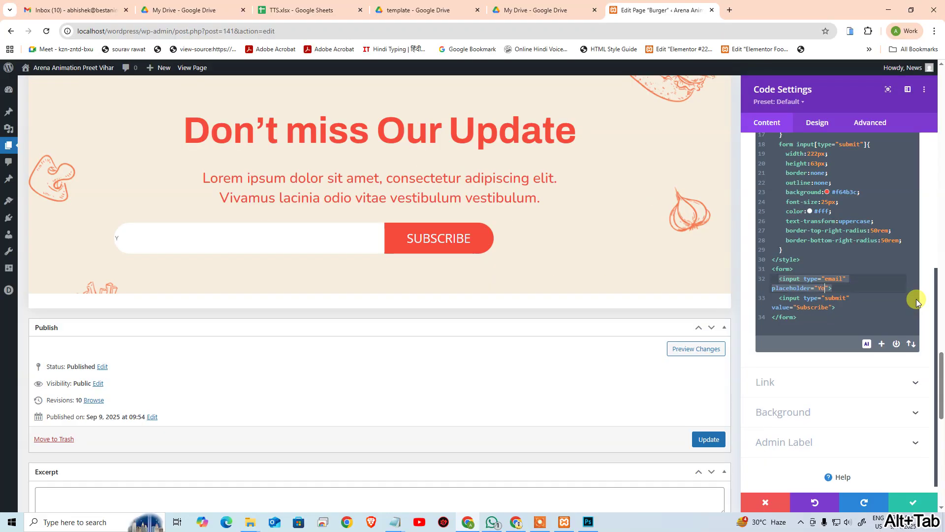
{"action": "type", "text": "email"}
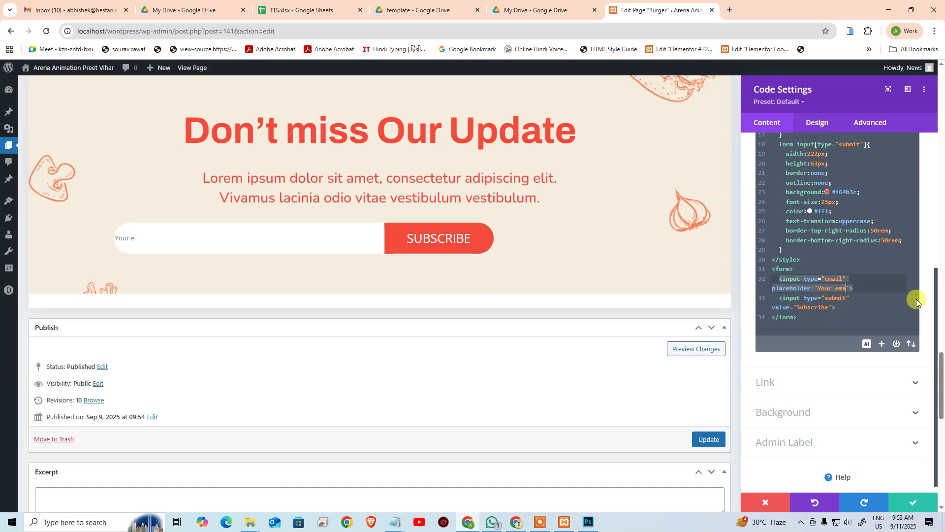
{"action": "key", "text": "ctrl+Left"}
{"action": "key", "text": "Delete"}
{"action": "type", "text": "E"}
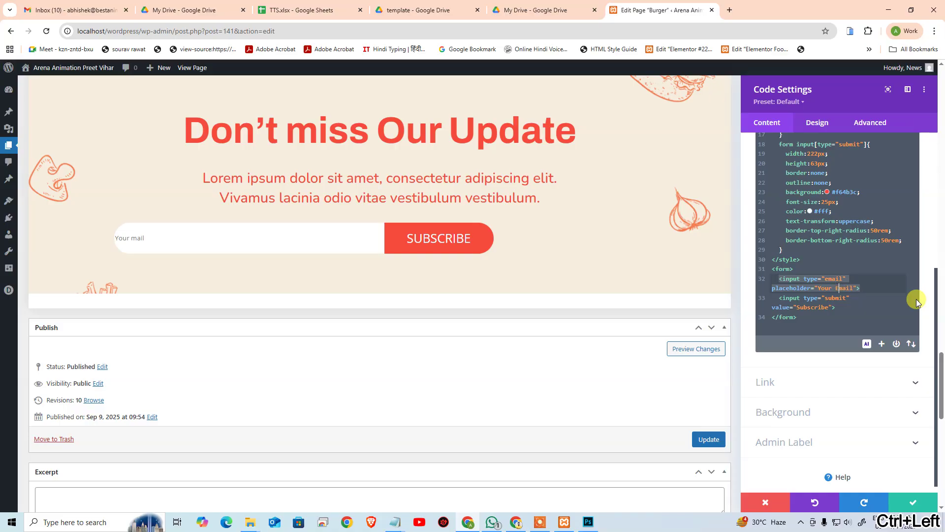
{"action": "key", "text": "End"}
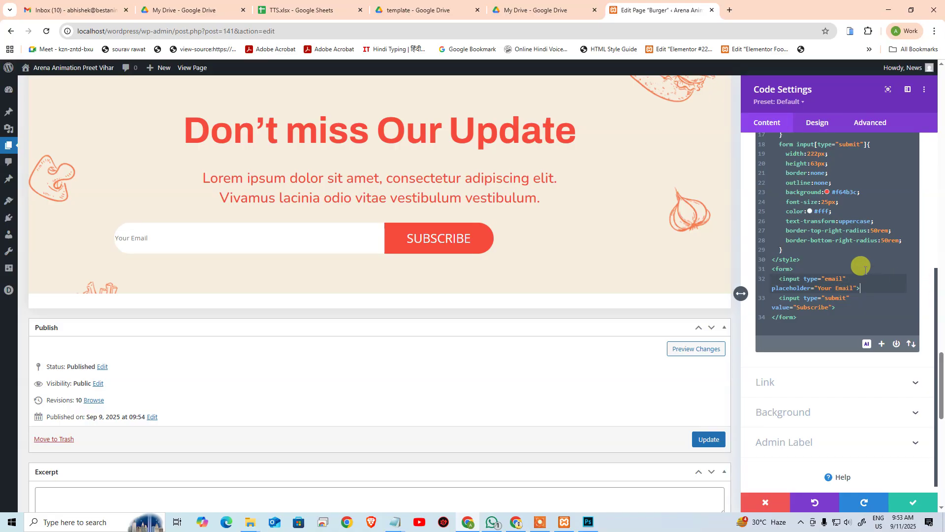
{"action": "scroll", "coordinate": [832, 262], "scroll_direction": "up", "scroll_amount": 3}
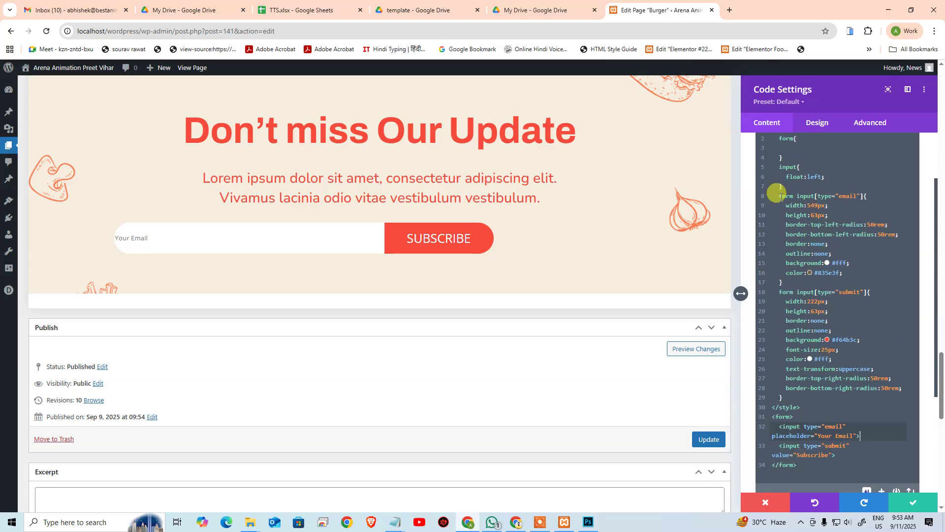
Step: Add an empty ::placeholder rule for the email input selector
{"action": "left_click_drag", "start_coordinate": [779, 196], "coordinate": [867, 197]}
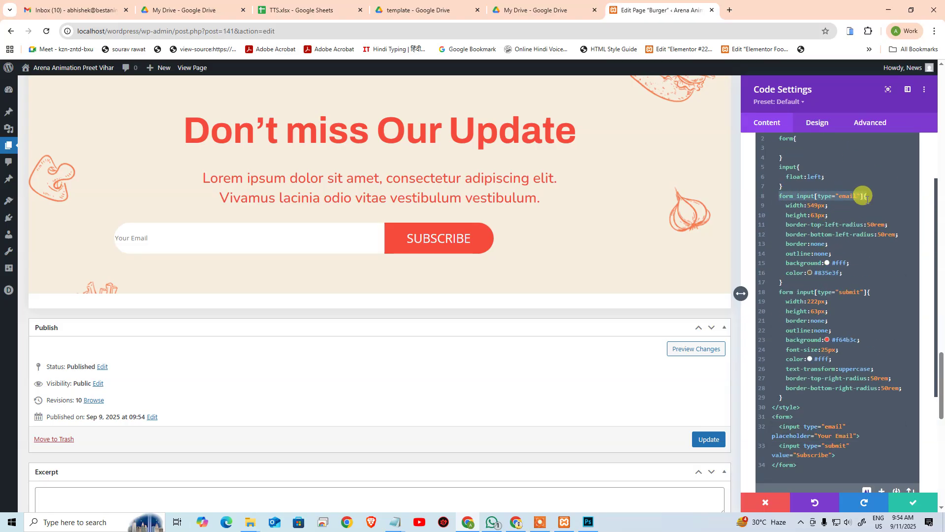
{"action": "key", "text": "ctrl+c"}
{"action": "left_click", "coordinate": [798, 282]}
{"action": "key", "text": "Return"}
{"action": "key", "text": "ctrl+v"}
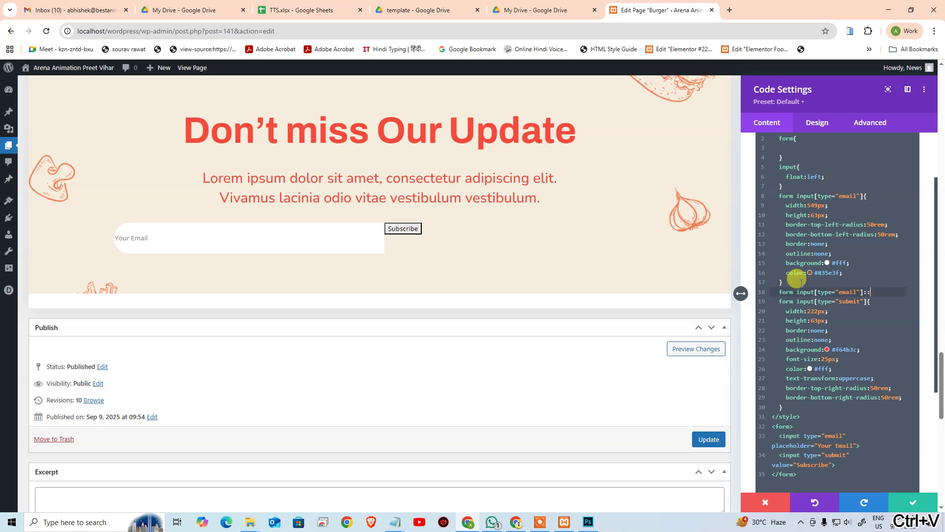
{"action": "type", "text": "::placeholder"}
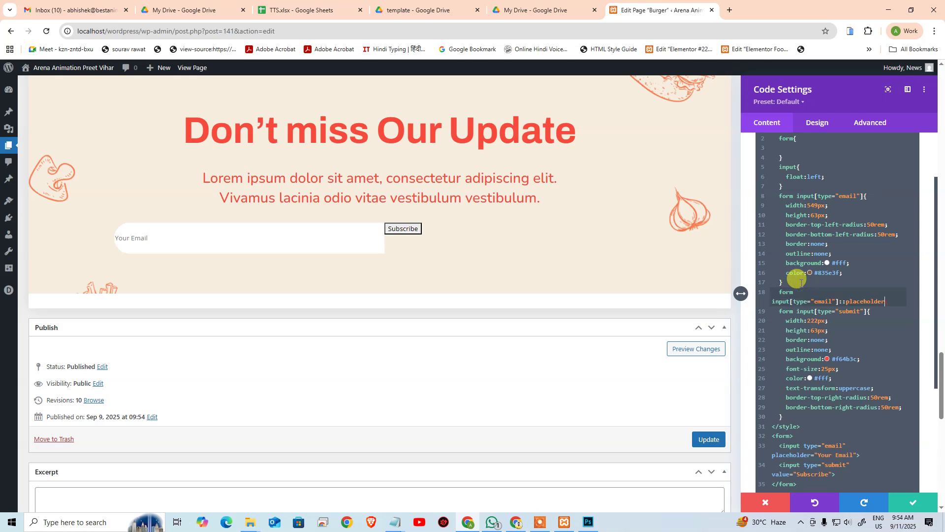
{"action": "type", "text": "{"}
{"action": "key", "text": "Return"}
{"action": "key", "text": "Return"}
{"action": "type", "text": "}"}
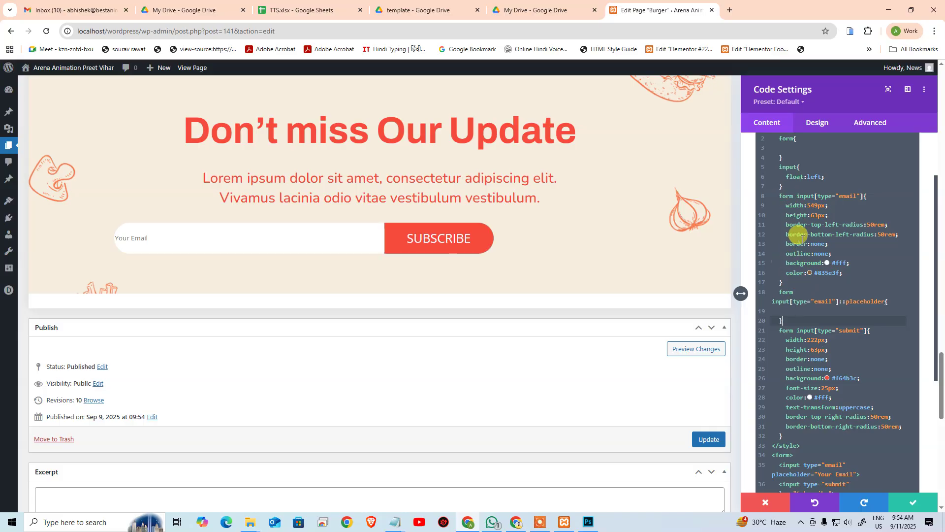
Step: Set the email field's font-size to 25px and compare it with the Photoshop design
{"action": "left_click", "coordinate": [857, 272]}
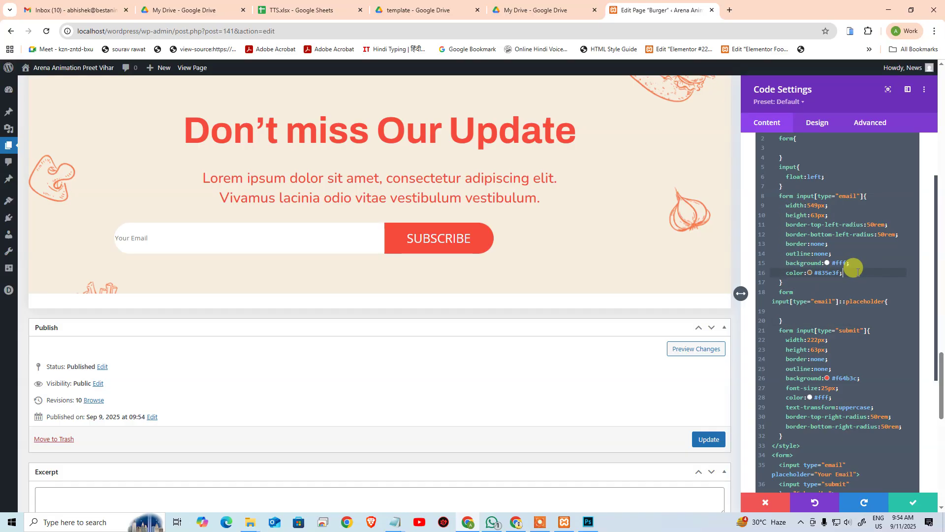
{"action": "key", "text": "Return"}
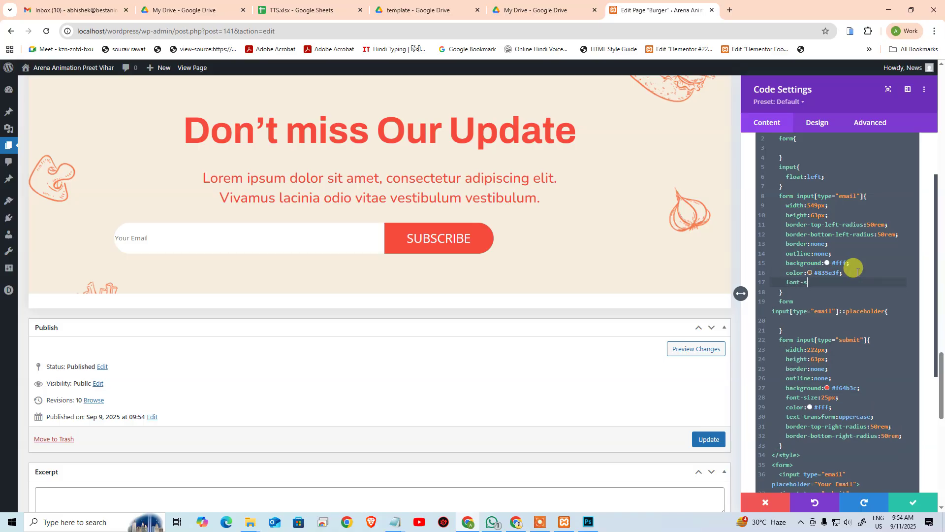
{"action": "type", "text": "font-size:25px;"}
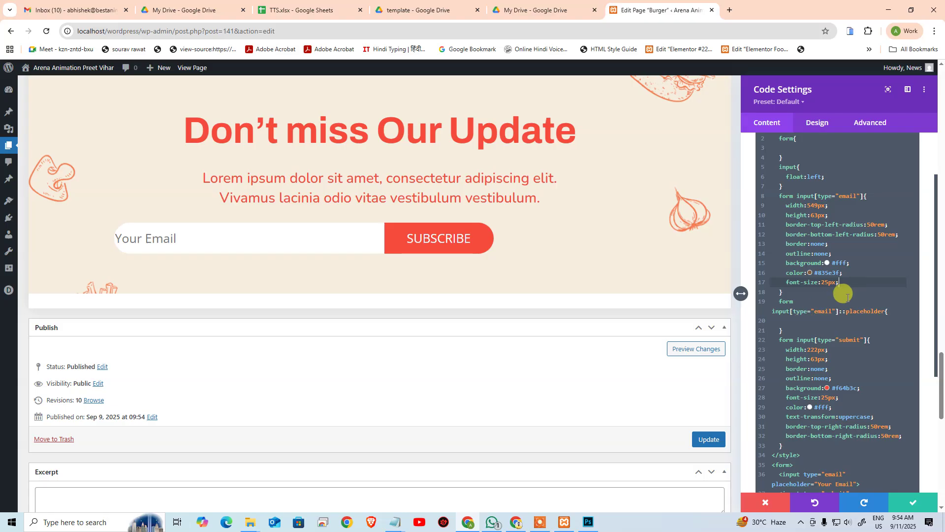
{"action": "key", "text": "alt+Tab"}
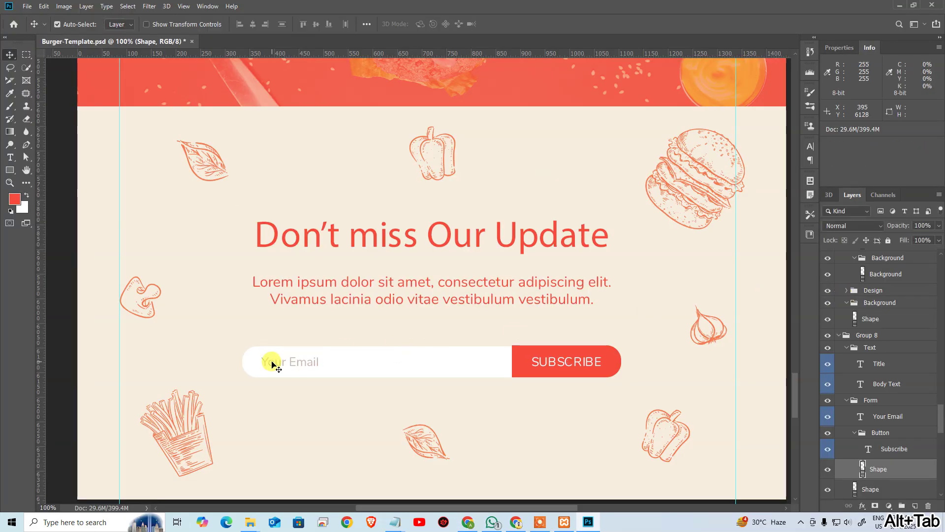
{"action": "left_click", "coordinate": [273, 363]}
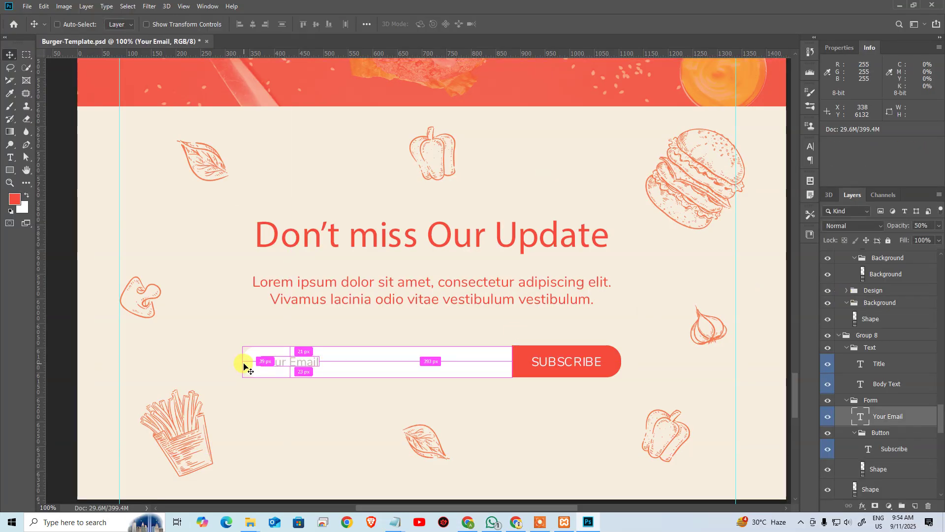
{"action": "key", "text": "alt+Tab"}
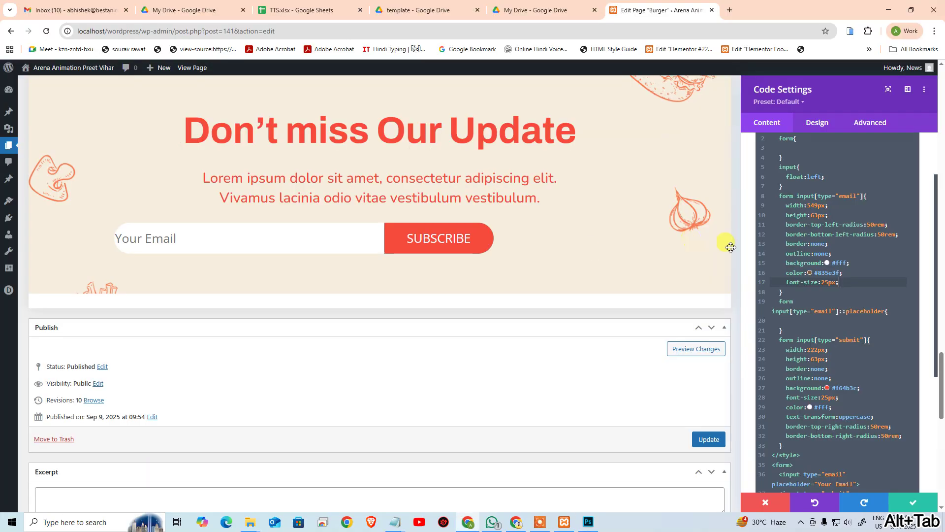
Step: Give the email input left padding with padding:0 0 0 39px
{"action": "key", "text": "Return"}
{"action": "type", "text": "padding"}
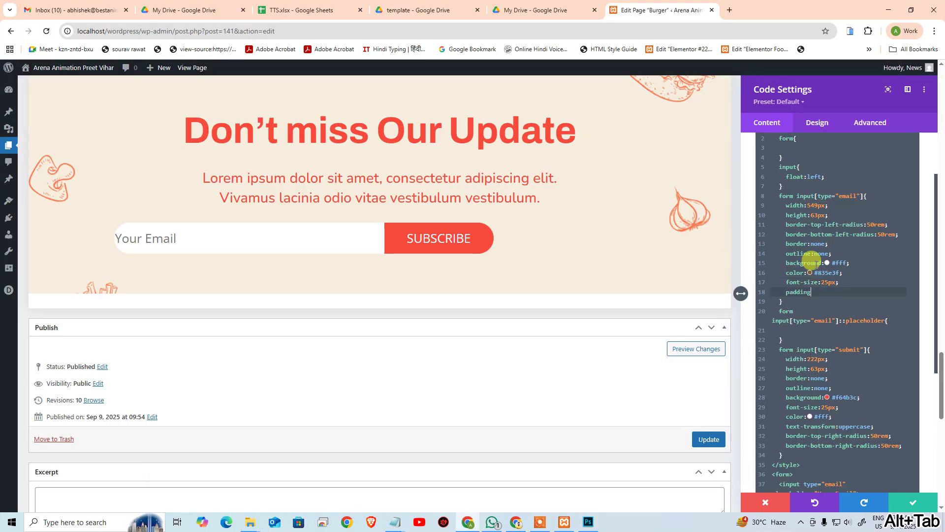
{"action": "type", "text": ":39px;"}
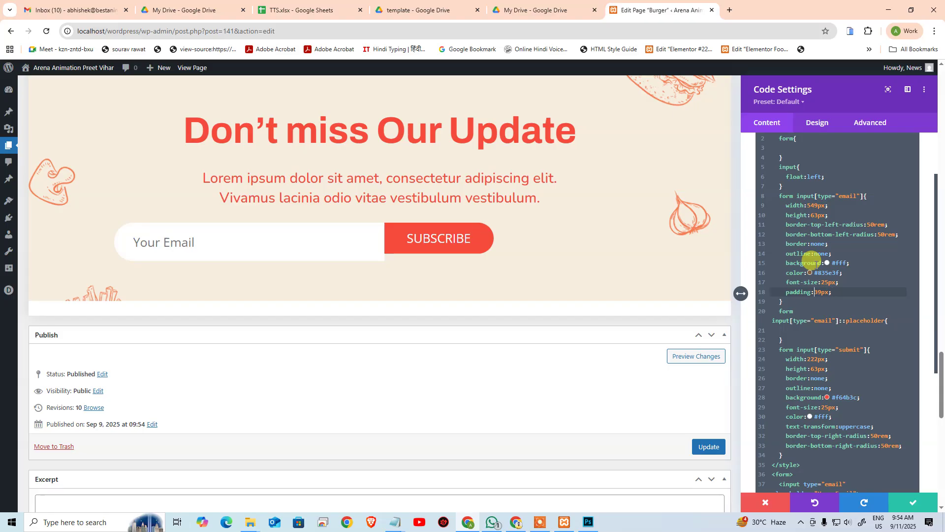
{"action": "type", "text": "0 0 0"}
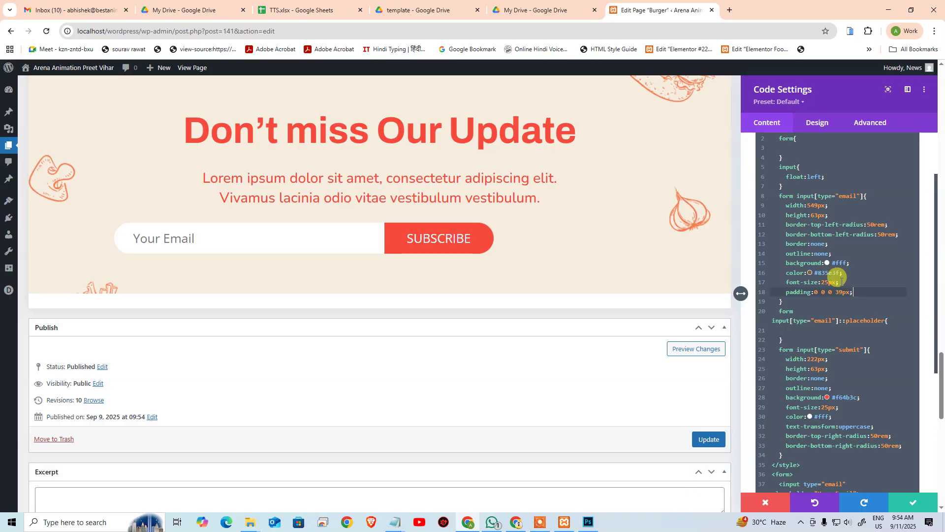
{"action": "left_click", "coordinate": [846, 282]}
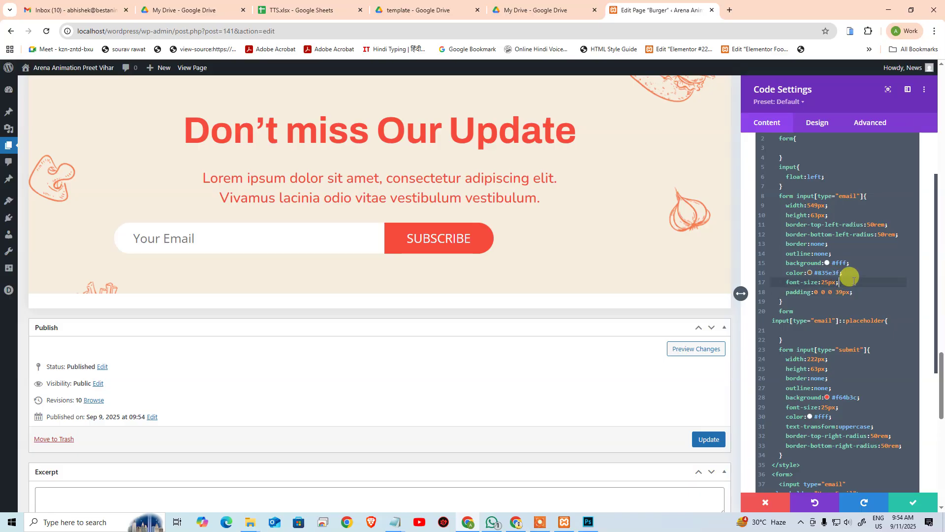
{"action": "left_click_drag", "start_coordinate": [844, 280], "coordinate": [762, 279]}
{"action": "left_click", "coordinate": [854, 290]}
Step: Copy color:#835e3f into the ::placeholder rule and save the page with Ctrl+S
{"action": "left_click_drag", "start_coordinate": [850, 272], "coordinate": [767, 268]}
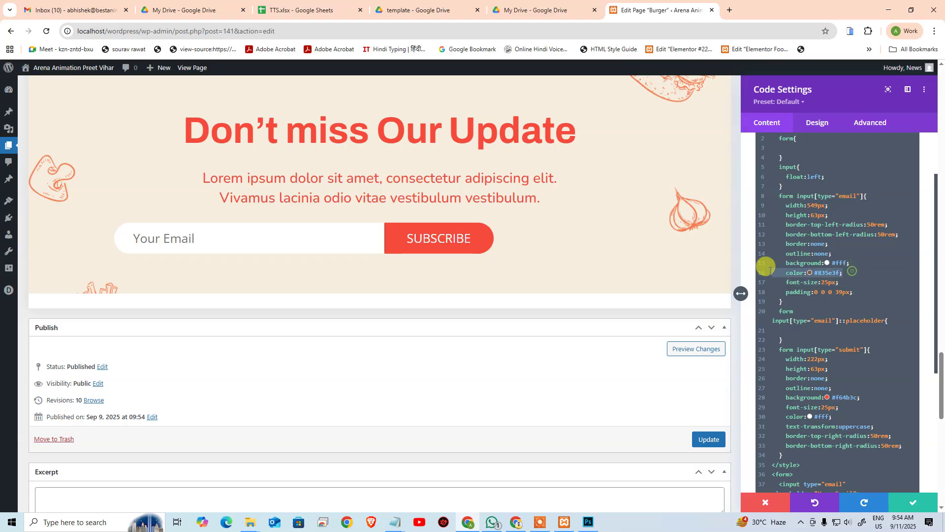
{"action": "key", "text": "ctrl+c"}
{"action": "left_click", "coordinate": [797, 329]}
{"action": "key", "text": "ctrl+v"}
{"action": "key", "text": "ctrl+s"}
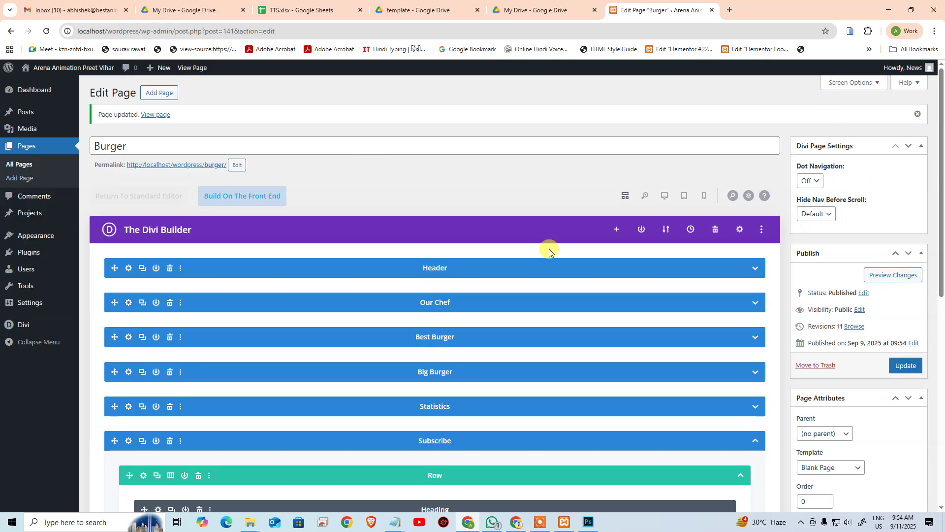
Step: Preview the updated Burger page in a new tab and type 'asd' into the subscribe email field
{"action": "left_click", "coordinate": [883, 272]}
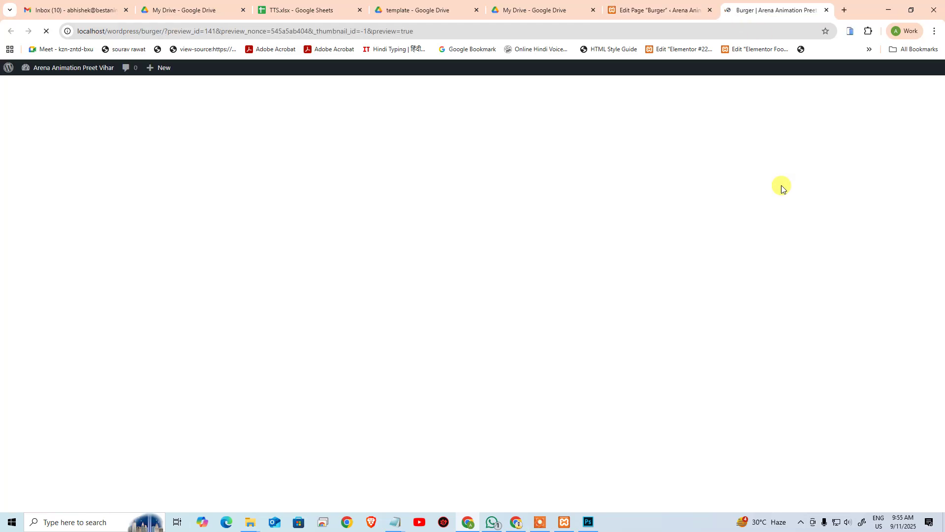
{"action": "scroll", "coordinate": [749, 227], "scroll_direction": "down", "scroll_amount": 20}
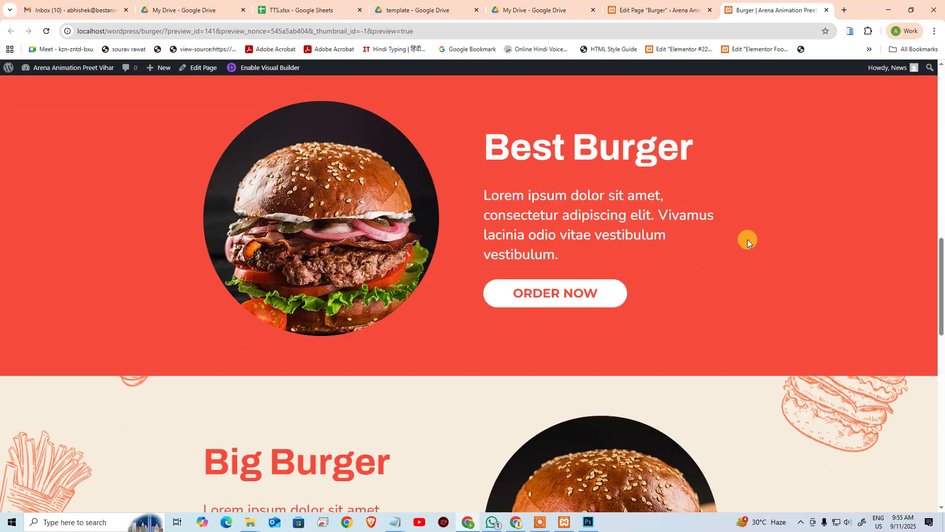
{"action": "scroll", "coordinate": [750, 237], "scroll_direction": "down", "scroll_amount": 3}
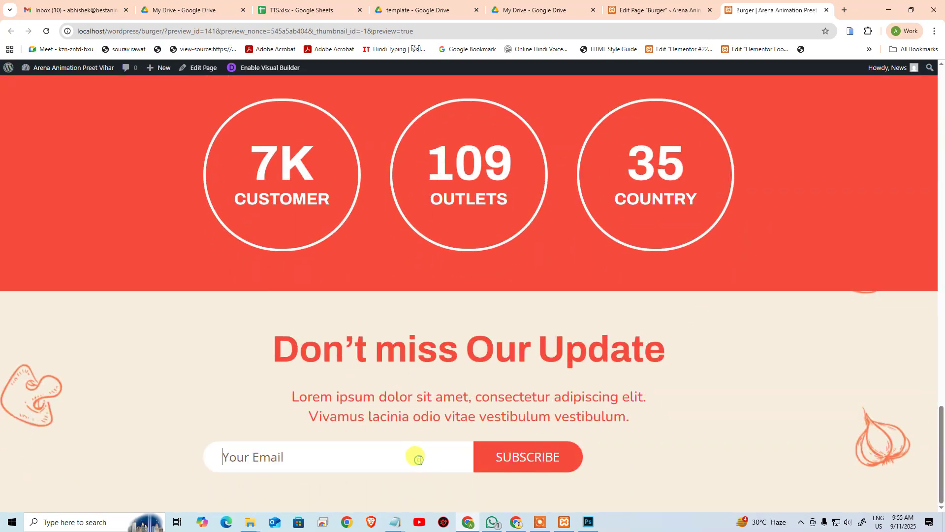
{"action": "type", "text": "asdasdad"}
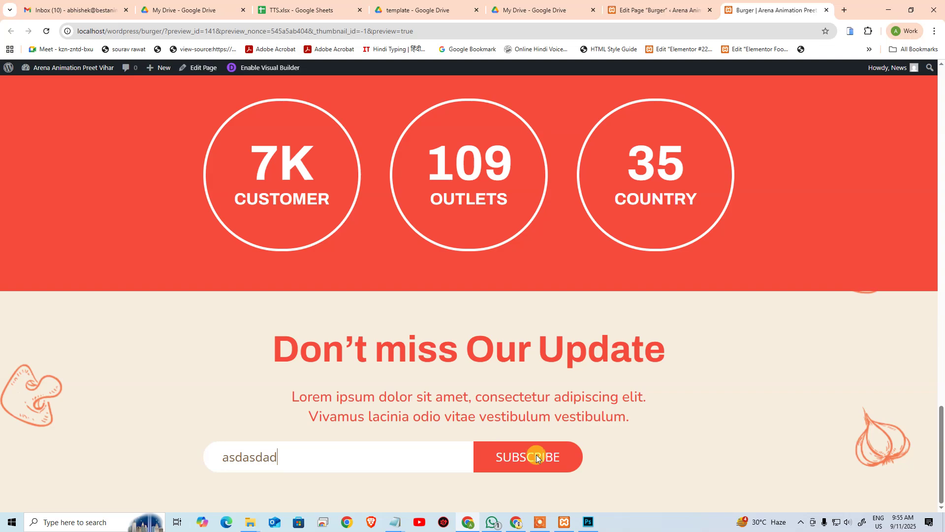
Step: Back in the editor, reopen the Code module settings and show the desktop visual preview at the subscribe section
{"action": "left_click", "coordinate": [655, 10]}
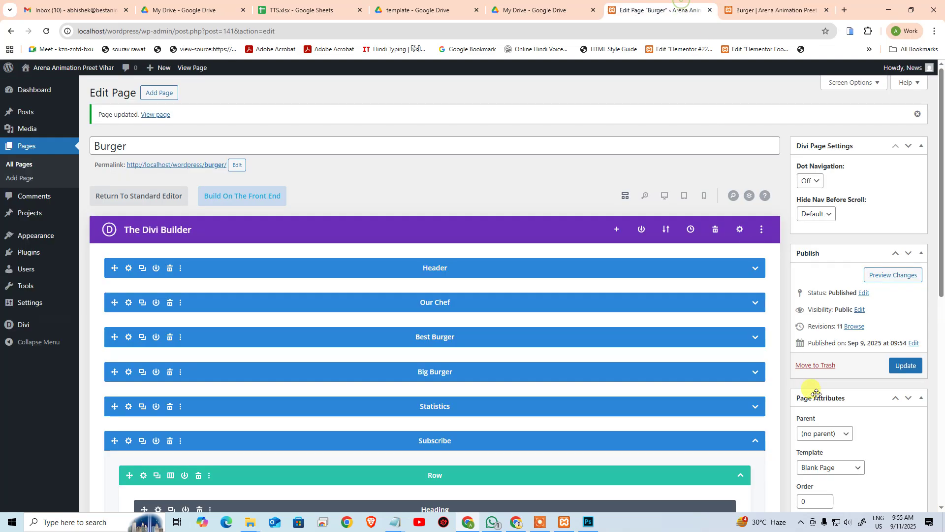
{"action": "scroll", "coordinate": [480, 236], "scroll_direction": "down", "scroll_amount": 6}
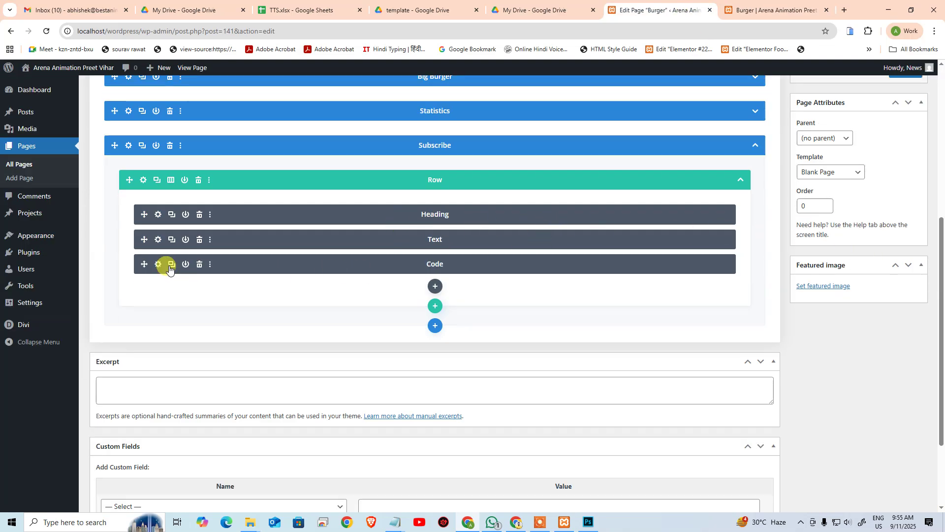
{"action": "left_click", "coordinate": [157, 264]}
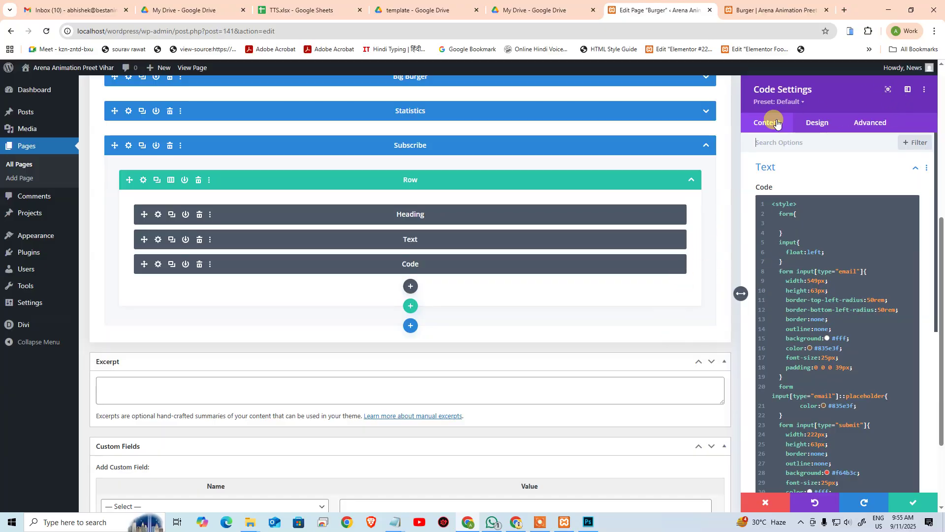
{"action": "scroll", "coordinate": [651, 222], "scroll_direction": "up", "scroll_amount": 6}
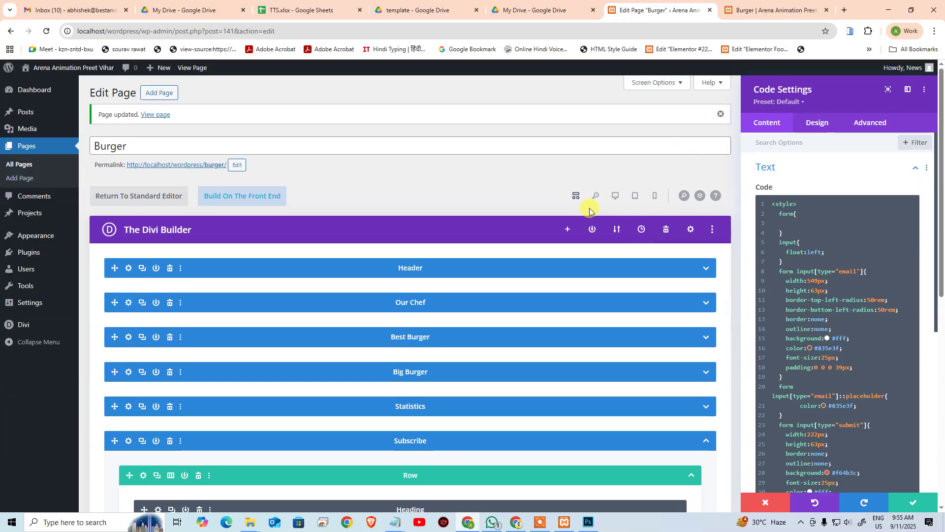
{"action": "left_click", "coordinate": [615, 195]}
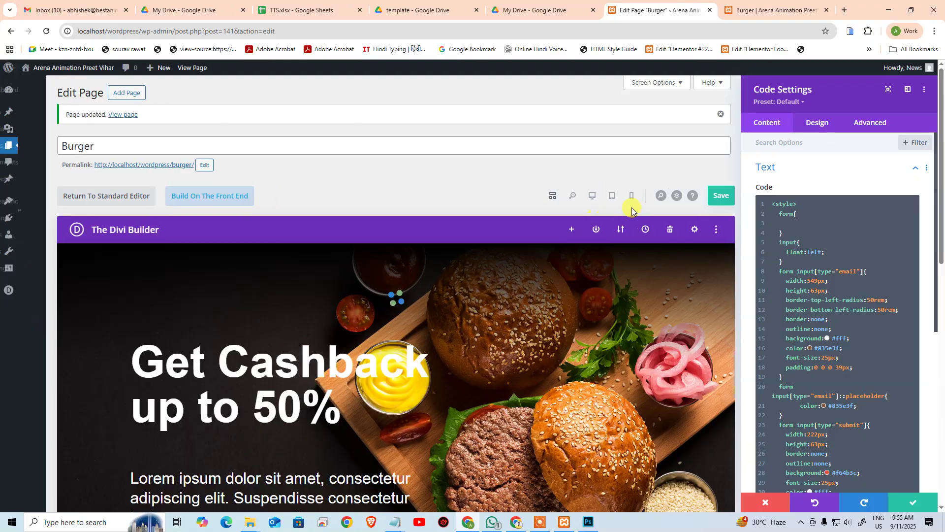
{"action": "scroll", "coordinate": [643, 243], "scroll_direction": "down", "scroll_amount": 2}
{"action": "scroll", "coordinate": [644, 244], "scroll_direction": "down", "scroll_amount": 20}
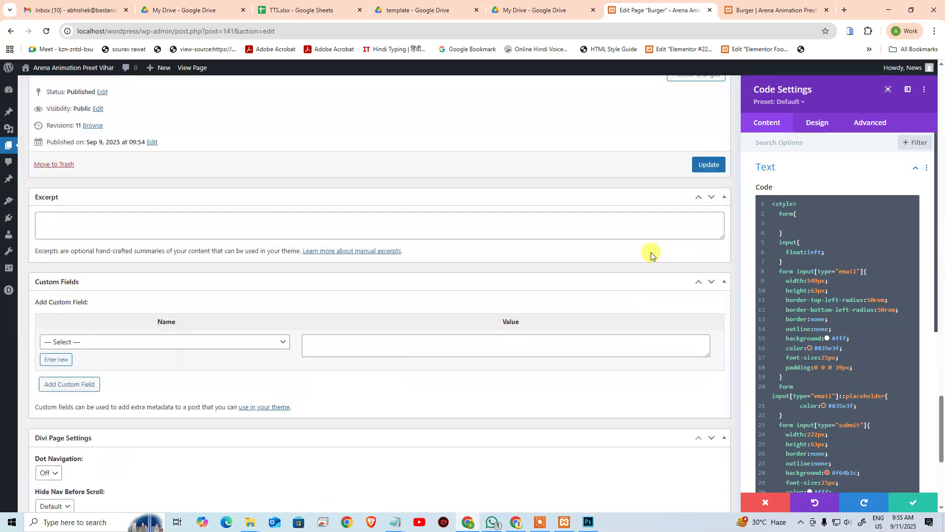
{"action": "scroll", "coordinate": [651, 254], "scroll_direction": "up", "scroll_amount": 5}
Step: Locate the border-bottom-right-radius line in the submit rule and compare against the live preview
{"action": "left_click", "coordinate": [848, 382]}
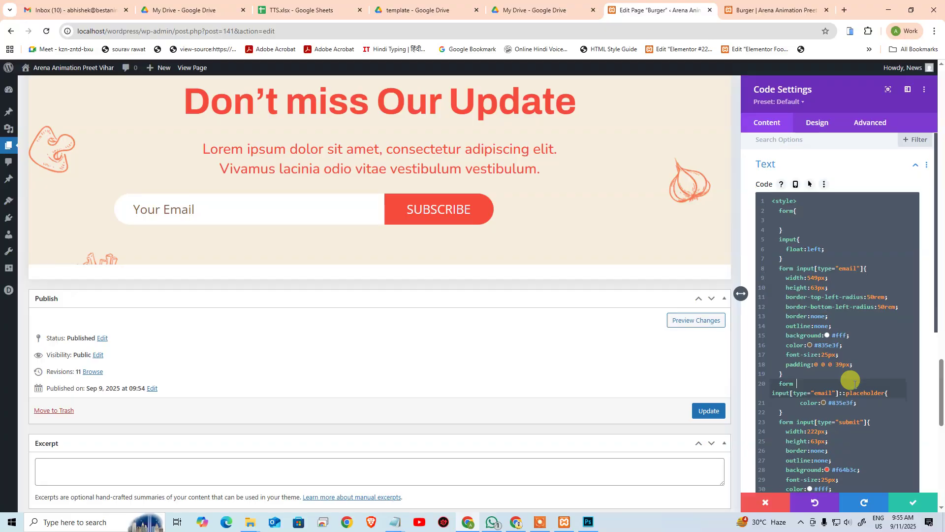
{"action": "scroll", "coordinate": [849, 379], "scroll_direction": "down", "scroll_amount": 5}
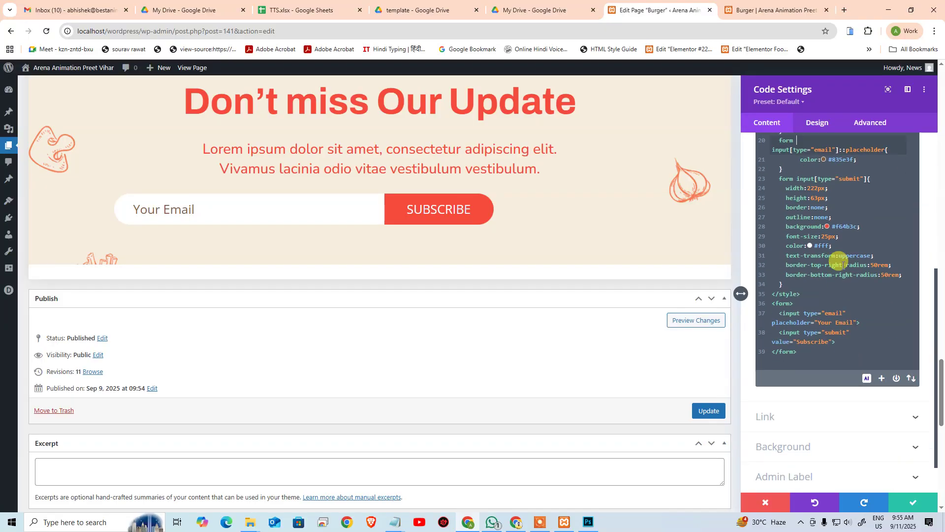
{"action": "left_click", "coordinate": [850, 332]}
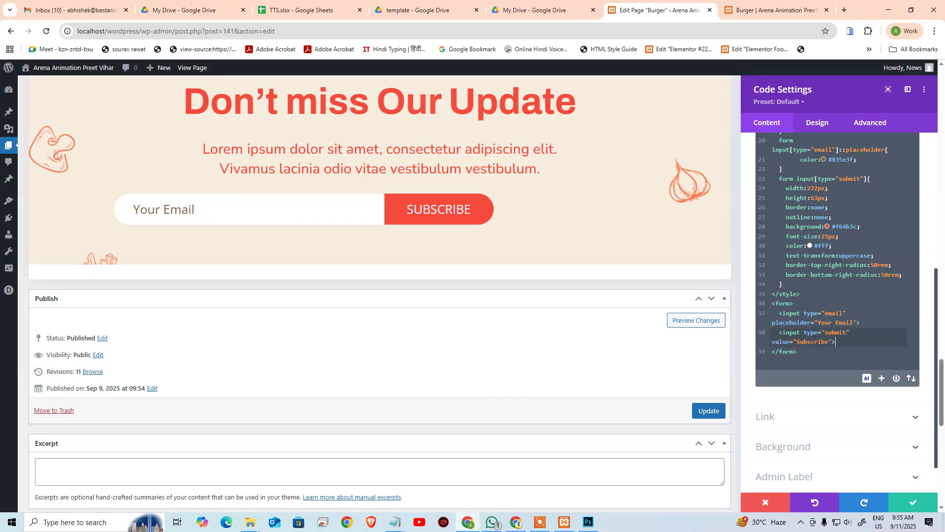
{"action": "left_click", "coordinate": [851, 323]}
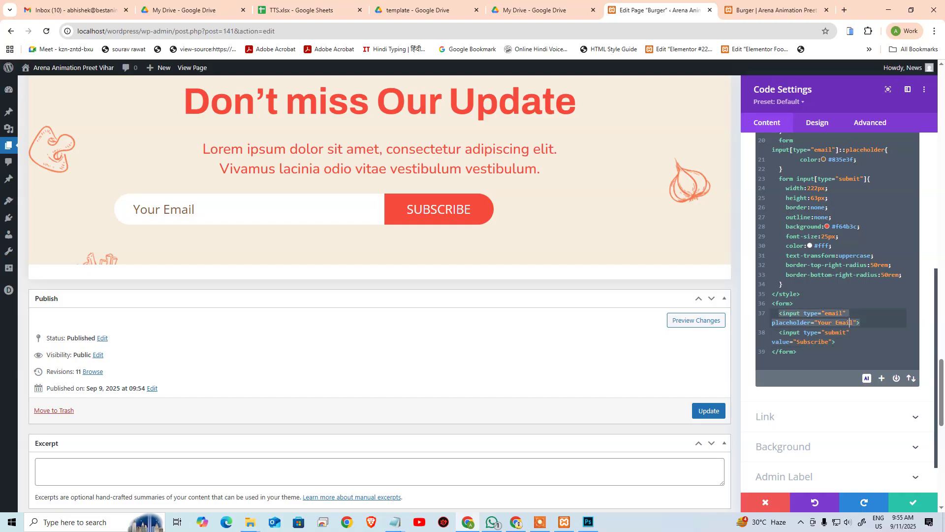
{"action": "key", "text": "Up"}
{"action": "key", "text": "Up"}
{"action": "key", "text": "Up"}
{"action": "key", "text": "Up"}
{"action": "key", "text": "Up"}
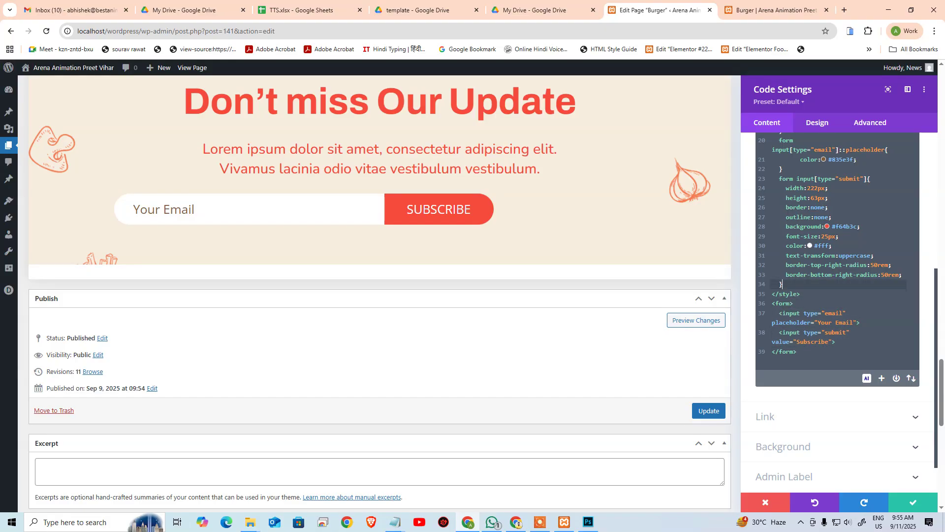
{"action": "left_click", "coordinate": [748, 5]}
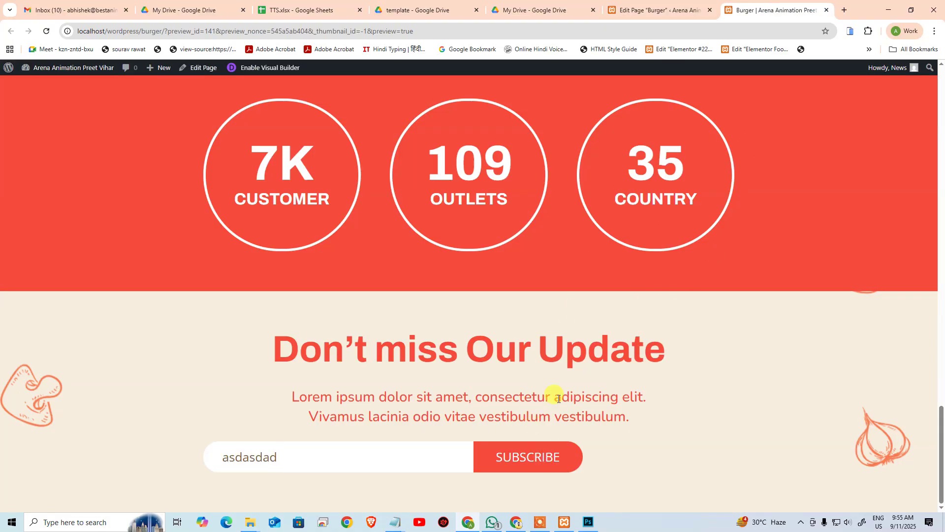
{"action": "scroll", "coordinate": [539, 285], "scroll_direction": "up", "scroll_amount": 10}
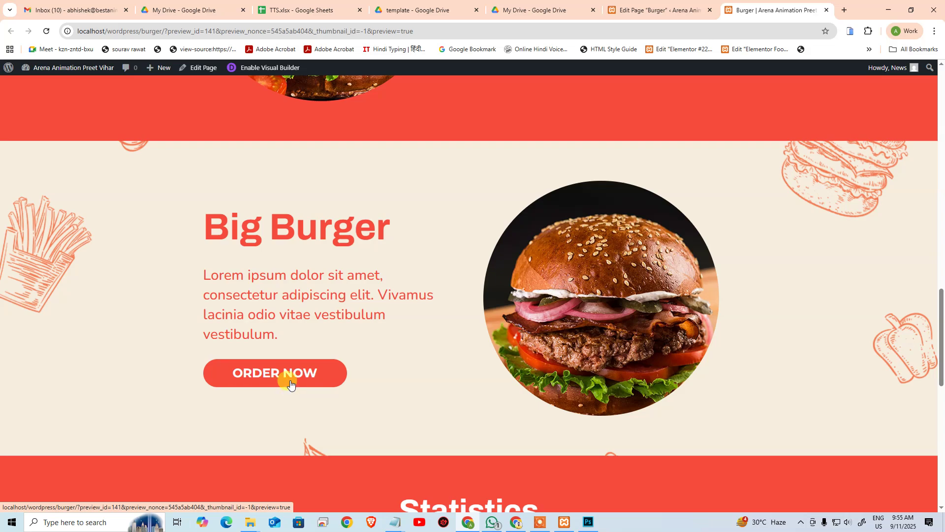
{"action": "scroll", "coordinate": [481, 397], "scroll_direction": "down", "scroll_amount": 10}
{"action": "left_click", "coordinate": [660, 10]}
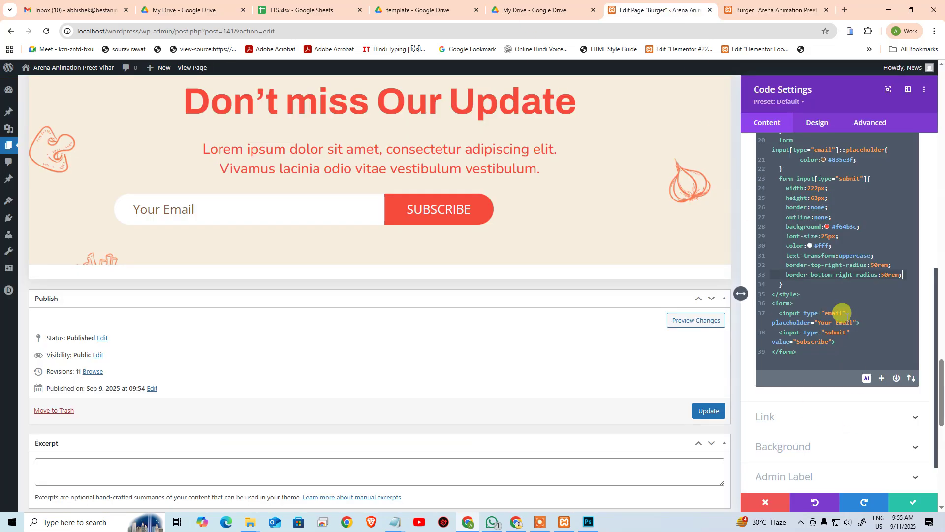
Step: Add cursor:pointer; to the submit button rule and test it against the Photoshop design
{"action": "key", "text": "Return"}
{"action": "type", "text": "cu"}
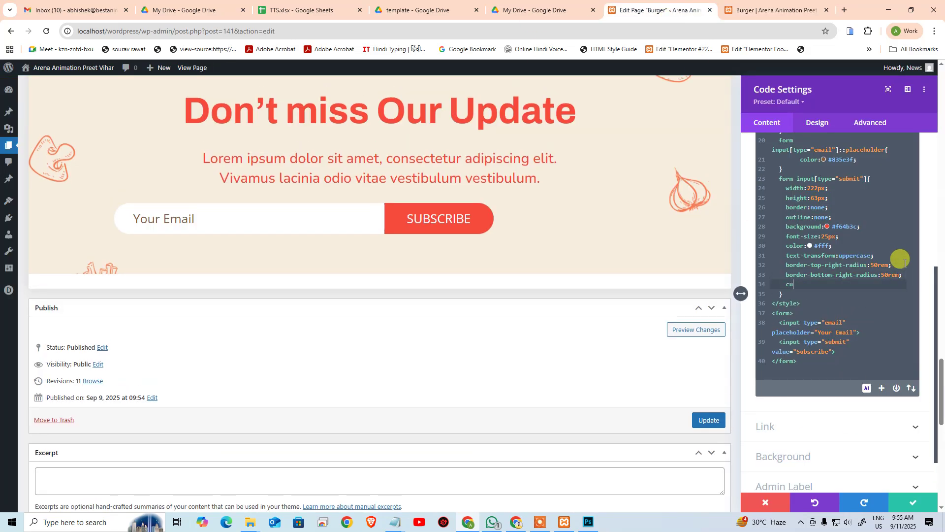
{"action": "type", "text": "rsor:pointer;"}
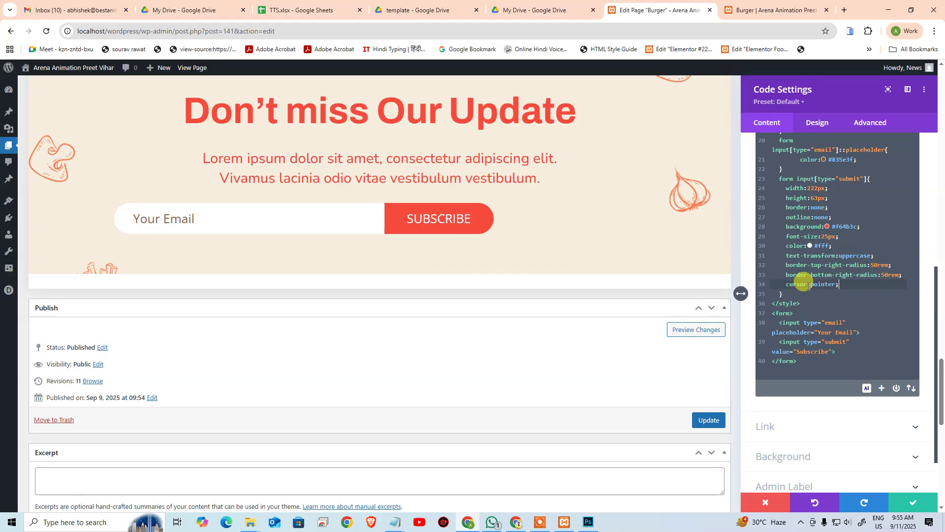
{"action": "left_click", "coordinate": [768, 10]}
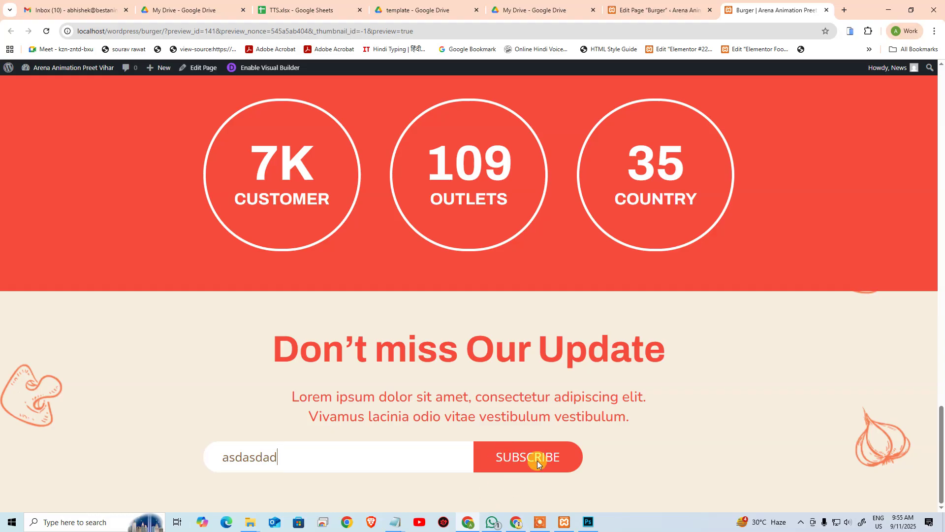
{"action": "key", "text": "alt+Tab"}
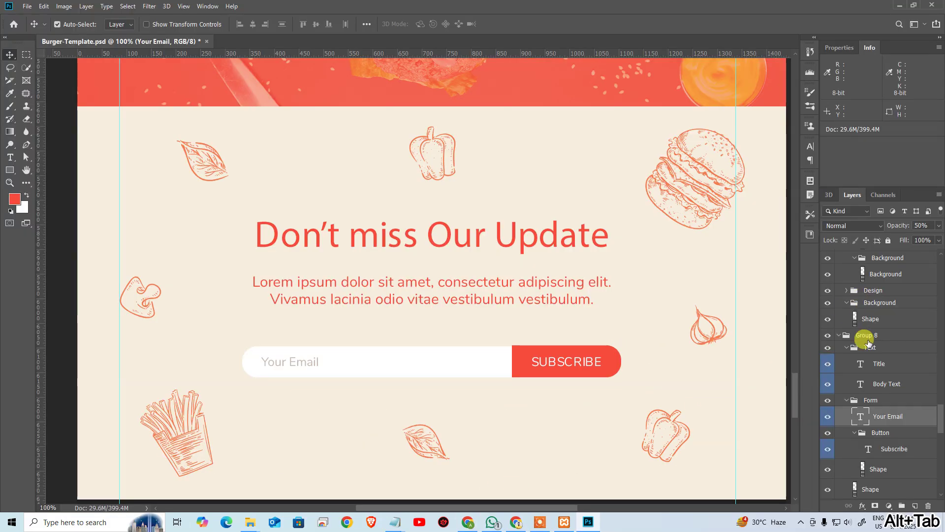
{"action": "key", "text": "alt+Tab"}
{"action": "left_click", "coordinate": [682, 11]}
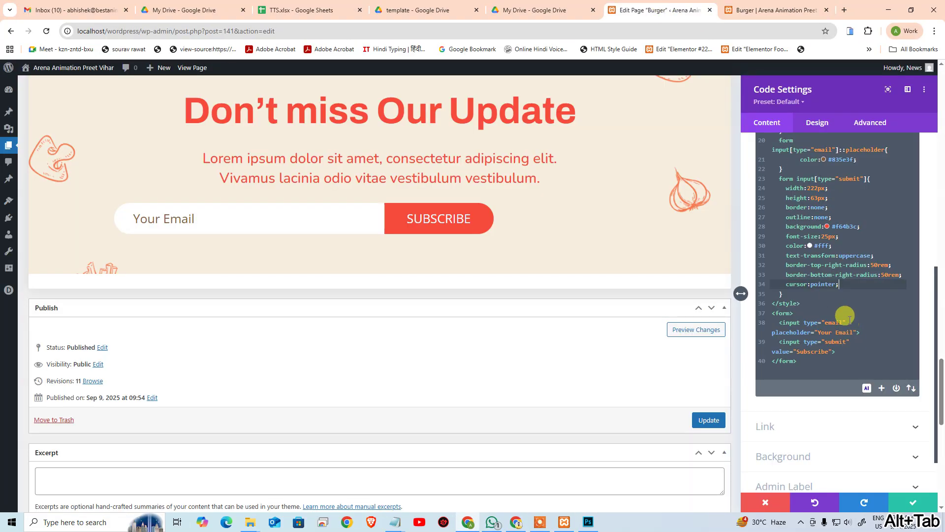
{"action": "left_click", "coordinate": [844, 301]}
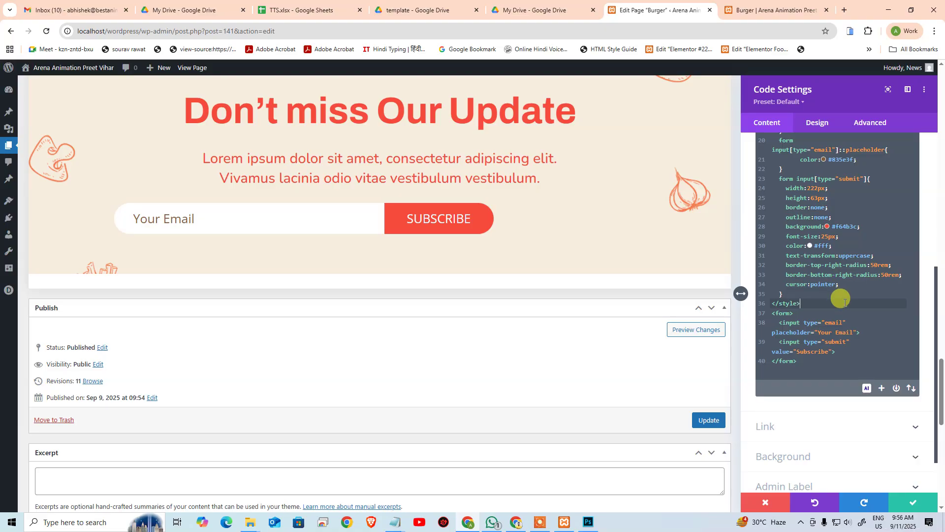
{"action": "scroll", "coordinate": [844, 305], "scroll_direction": "up", "scroll_amount": 2}
{"action": "scroll", "coordinate": [842, 306], "scroll_direction": "up", "scroll_amount": 4}
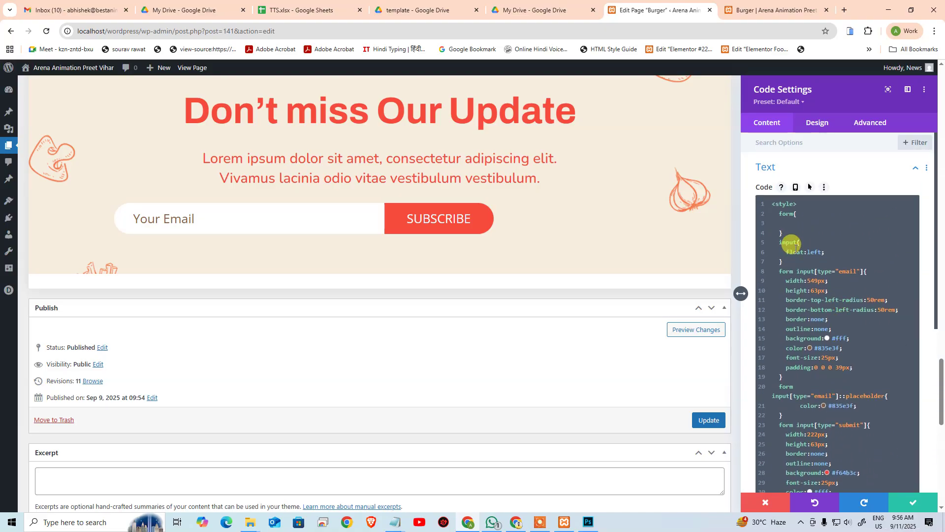
Step: Give the form rule border:1px solid #000, display:flex and justify-content:center, dropping a partial text-align
{"action": "left_click", "coordinate": [800, 223]}
{"action": "type", "text": "bo"}
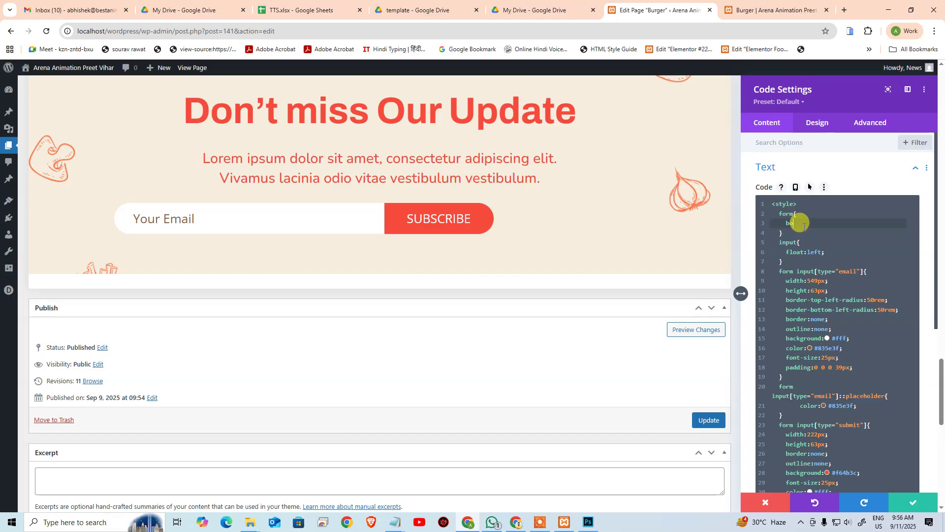
{"action": "type", "text": "rder:"}
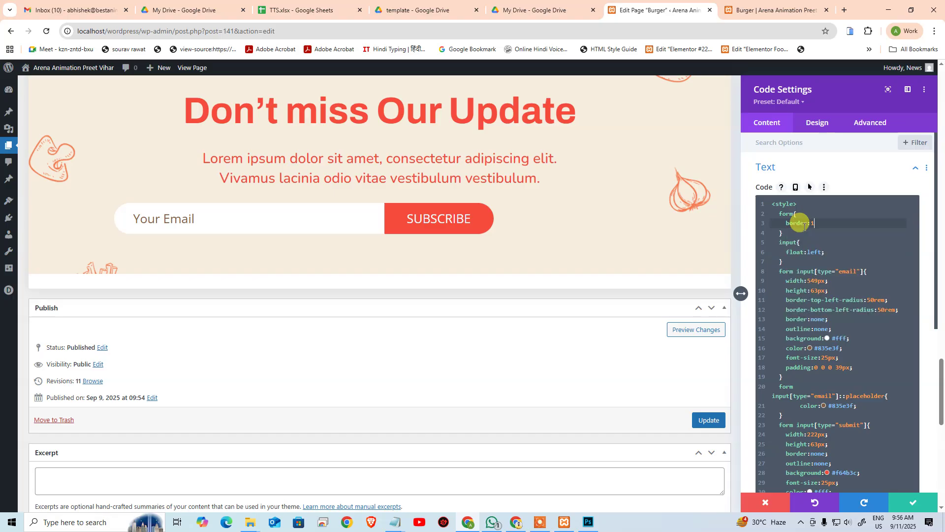
{"action": "type", "text": "1px solid #000;"}
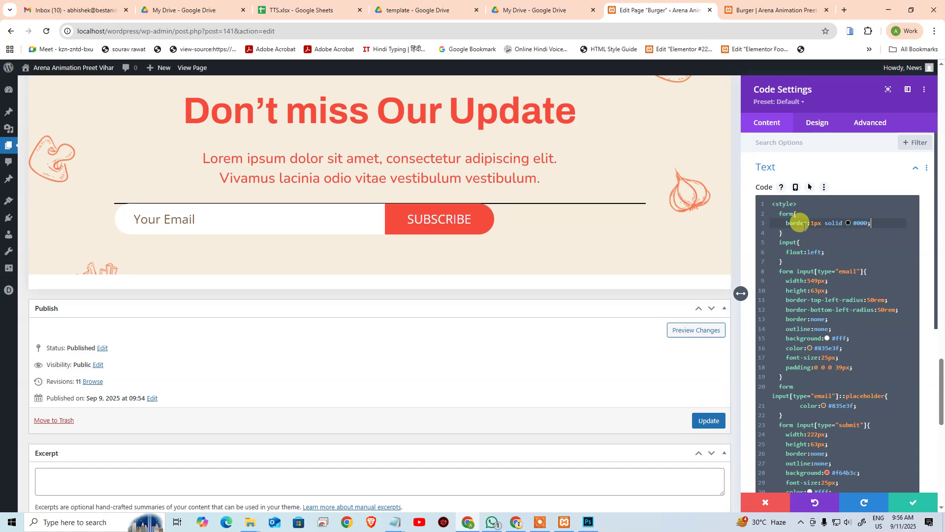
{"action": "key", "text": "Return"}
{"action": "type", "text": "t"}
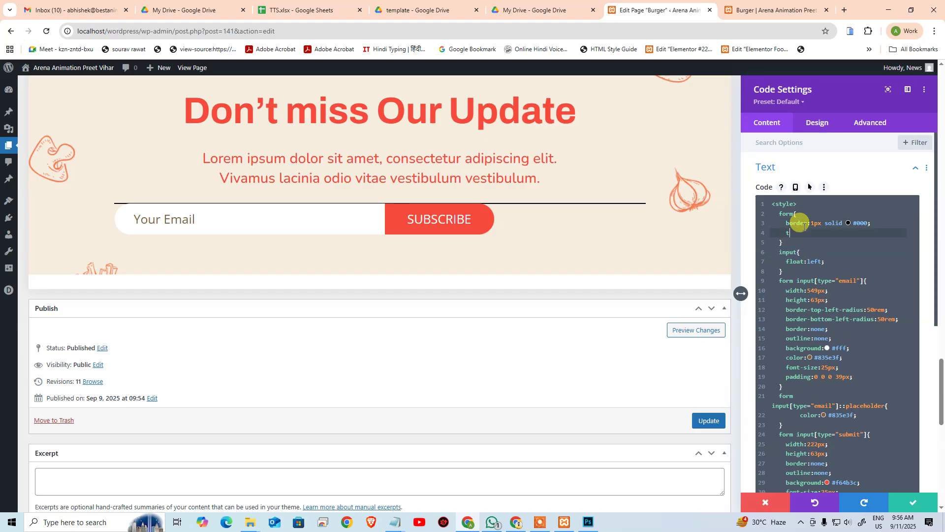
{"action": "type", "text": "ext-align:center;"}
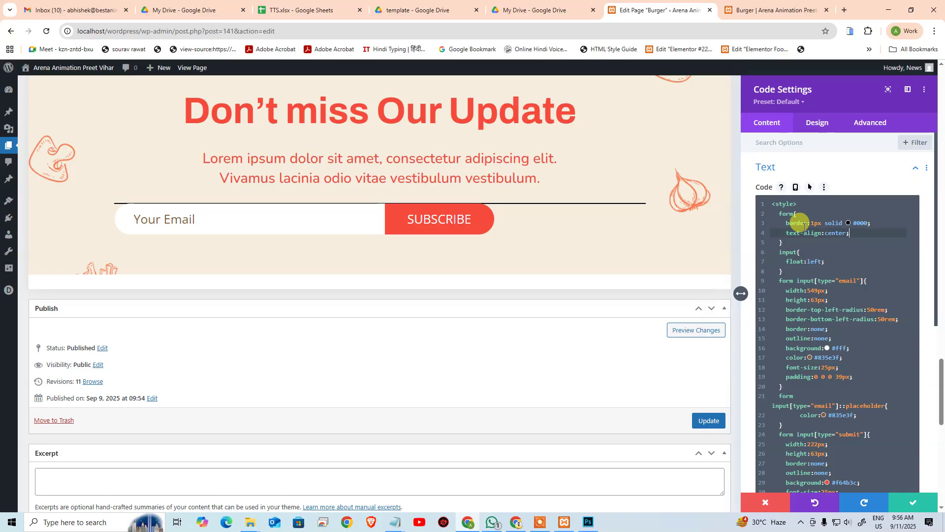
{"action": "key", "text": "shift+Home"}
{"action": "key", "text": "BackSpace"}
{"action": "type", "text": "display:flex"}
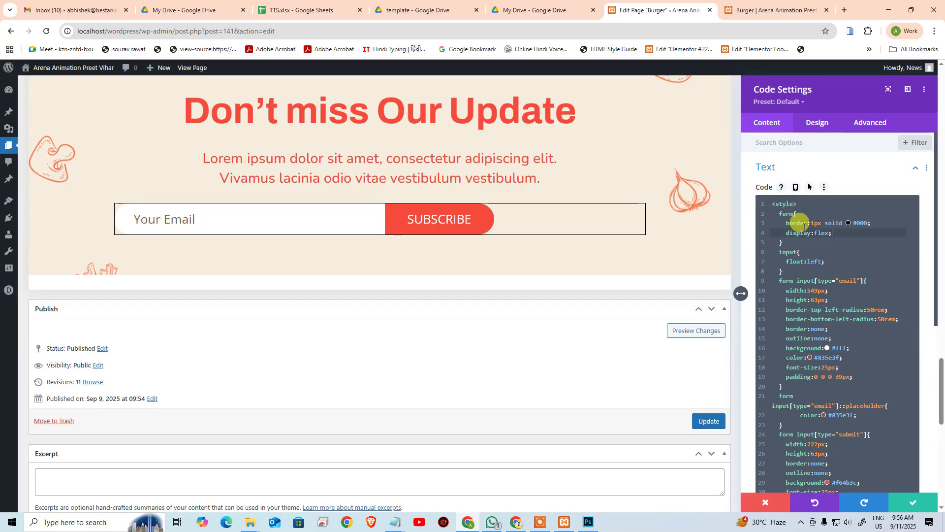
{"action": "type", "text": ";"}
{"action": "key", "text": "Return"}
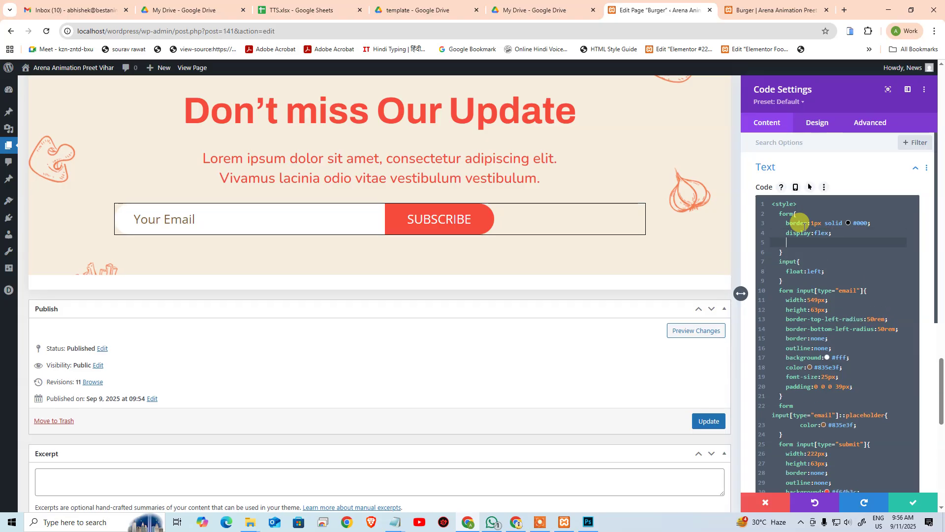
{"action": "type", "text": "justify"}
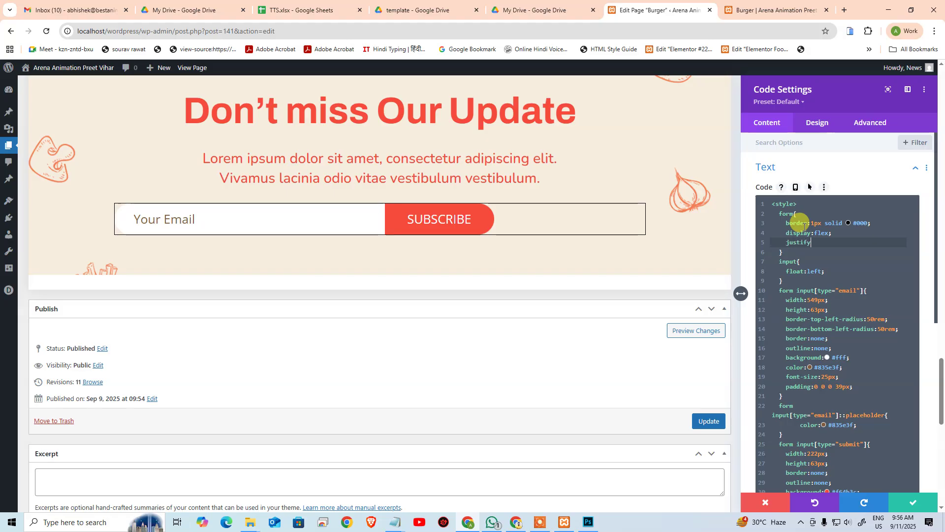
{"action": "type", "text": "-content:center;"}
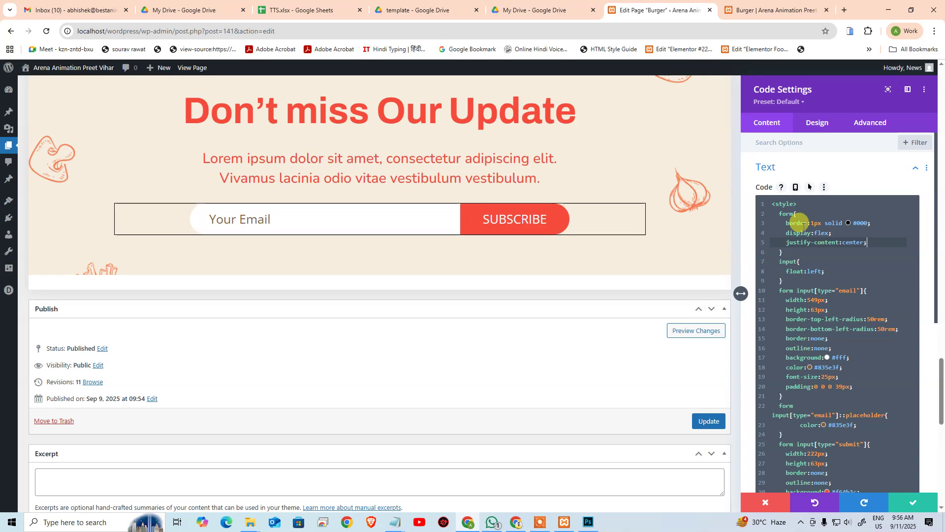
Step: Delete the border:1px solid #000 line from the form rule
{"action": "left_click", "coordinate": [807, 272]}
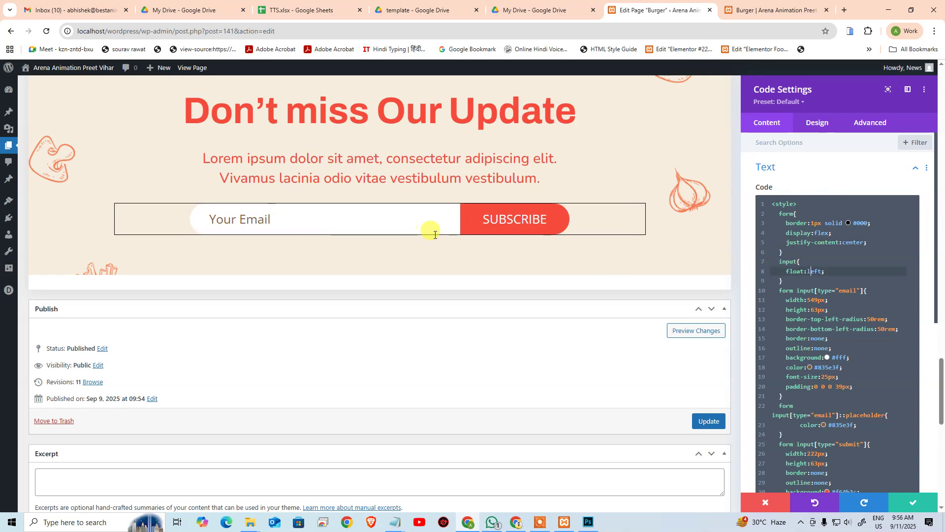
{"action": "left_click", "coordinate": [883, 225]}
{"action": "key", "text": "shift+Home"}
{"action": "key", "text": "BackSpace"}
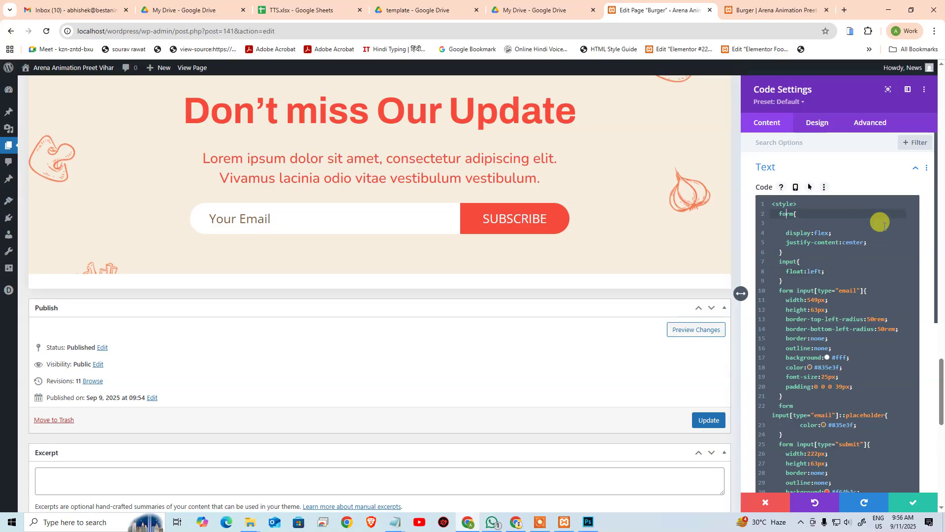
{"action": "key", "text": "BackSpace"}
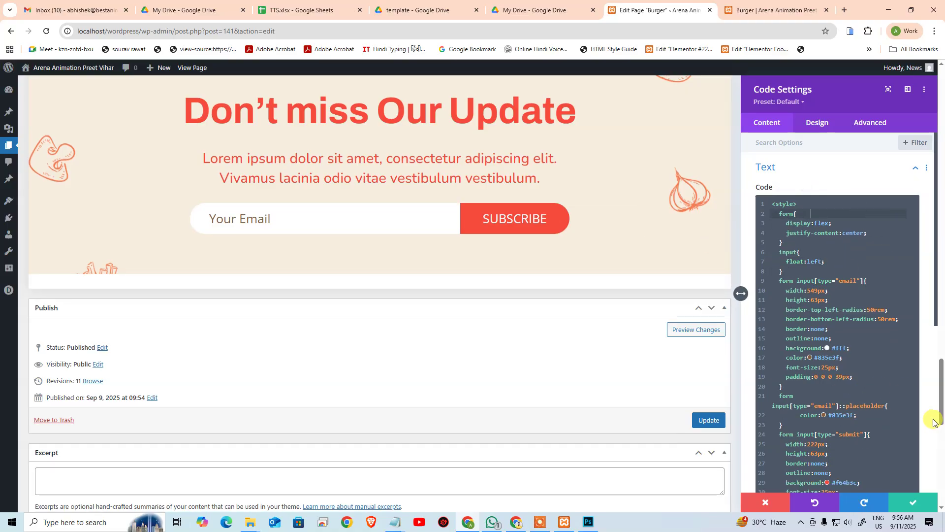
Step: Save the code changes, update the Burger page, and reload the preview to check the centred form
{"action": "left_click", "coordinate": [911, 508]}
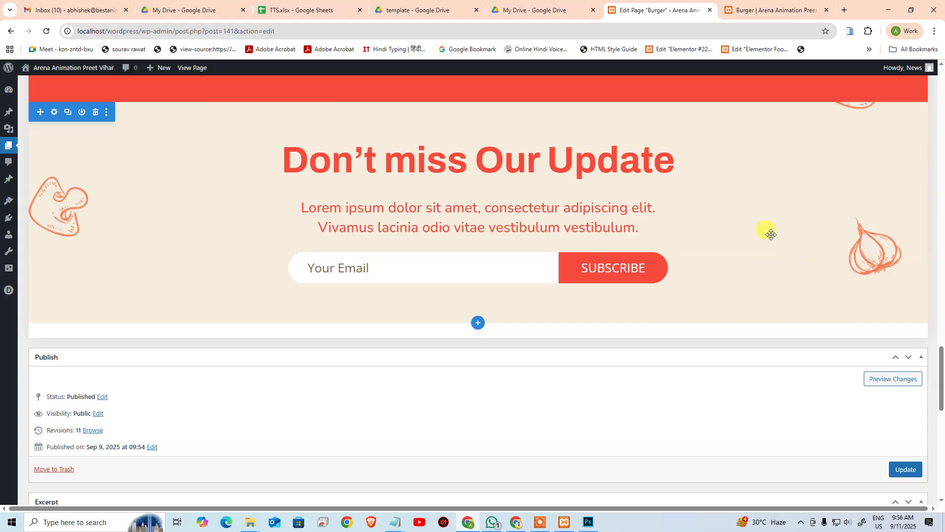
{"action": "left_click", "coordinate": [903, 470]}
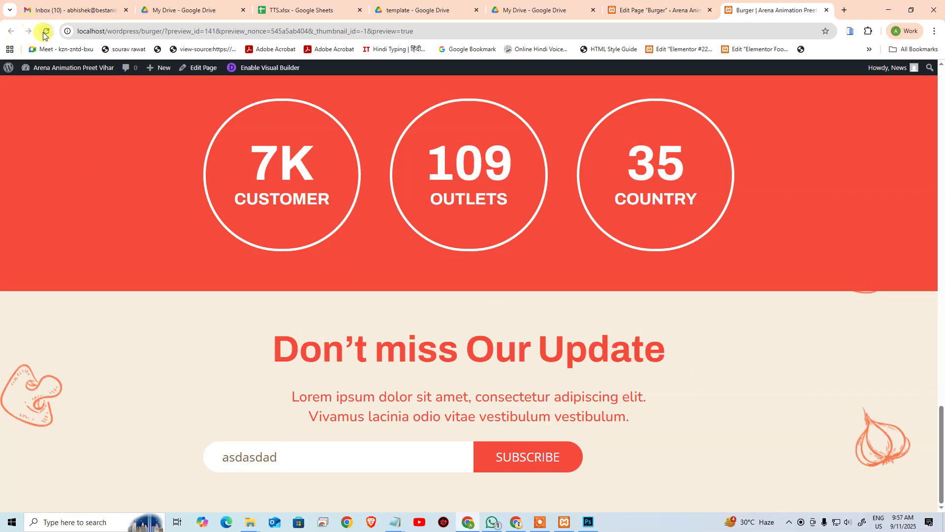
{"action": "left_click", "coordinate": [45, 30]}
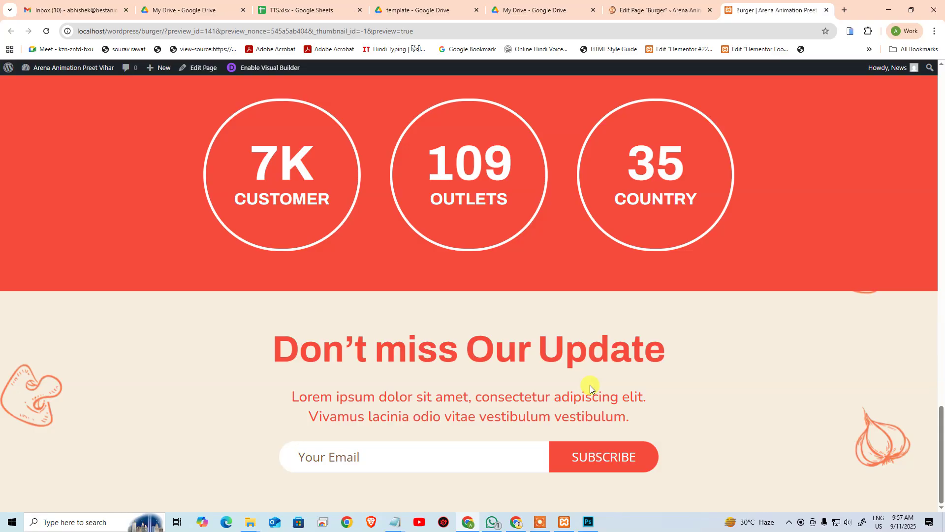
{"action": "left_click", "coordinate": [695, 7]}
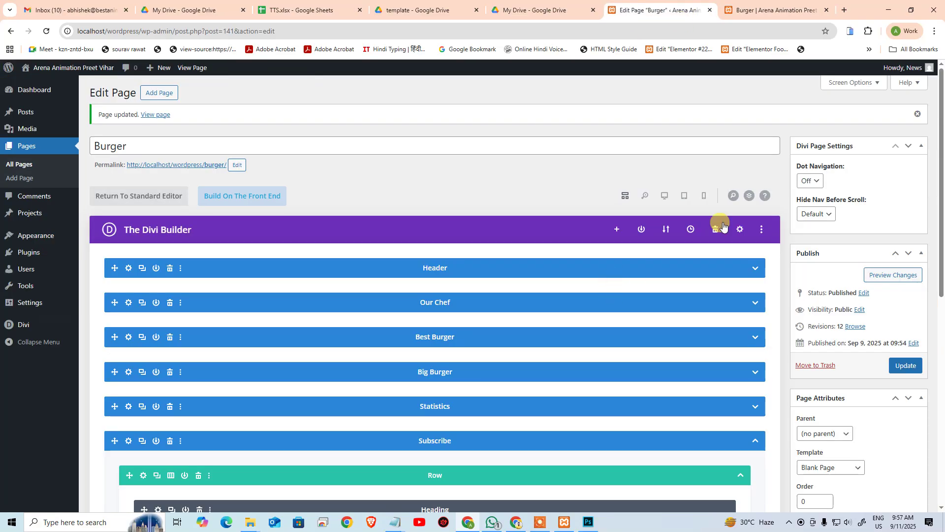
Step: Drag the newsletter section padding to 100px top and 109px bottom, and the paragraph spacing to about 37px
{"action": "left_click", "coordinate": [665, 194]}
{"action": "scroll", "coordinate": [555, 321], "scroll_direction": "down", "scroll_amount": 10}
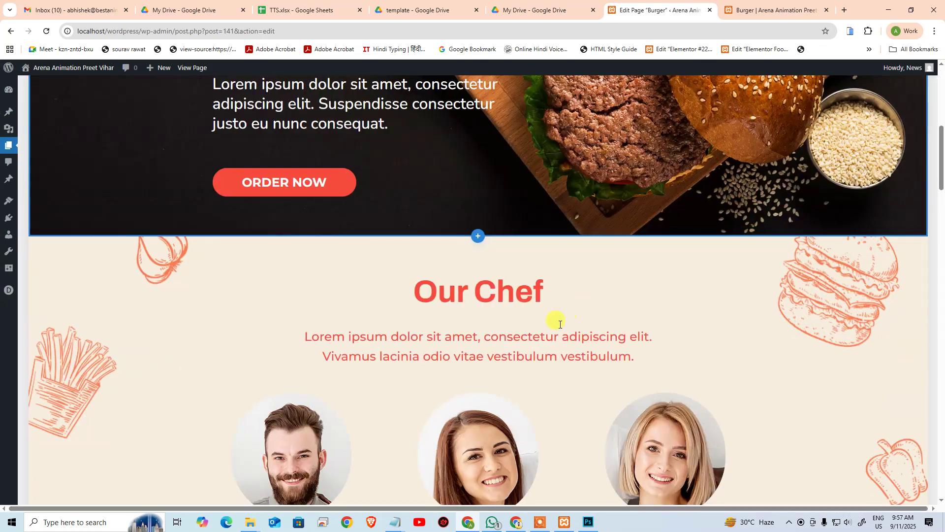
{"action": "scroll", "coordinate": [527, 314], "scroll_direction": "down", "scroll_amount": 20}
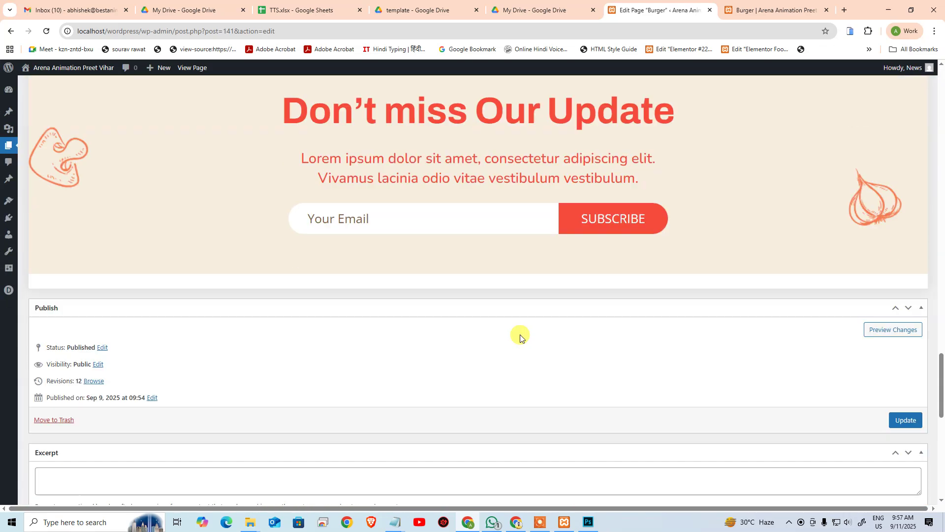
{"action": "scroll", "coordinate": [515, 324], "scroll_direction": "up", "scroll_amount": 5}
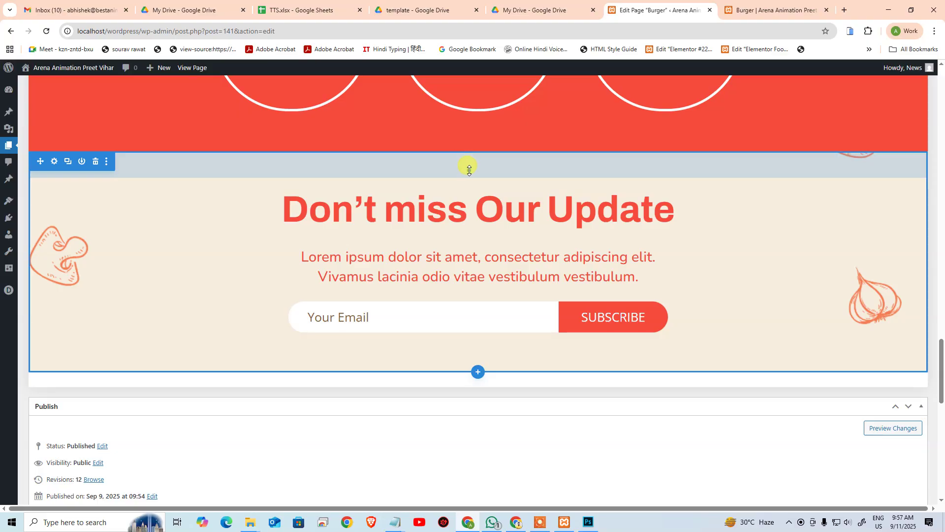
{"action": "left_click_drag", "start_coordinate": [470, 168], "coordinate": [472, 191]}
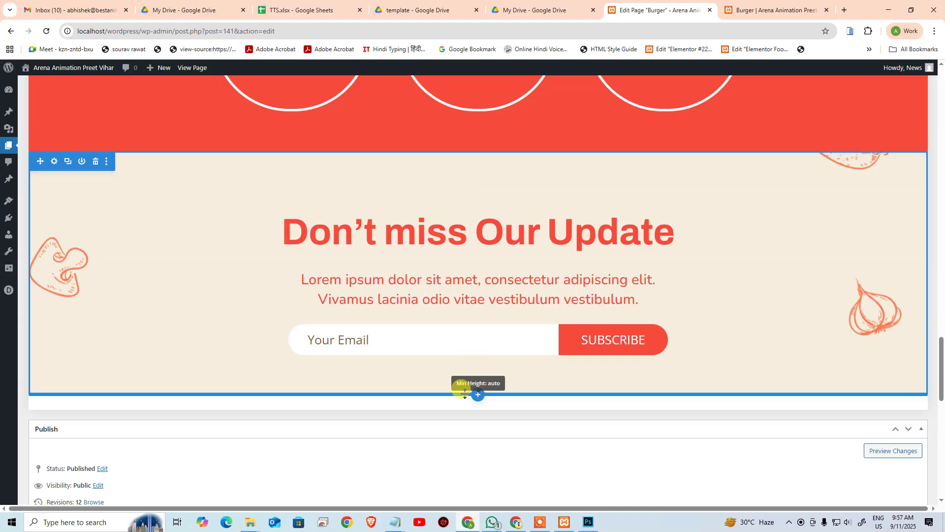
{"action": "left_click_drag", "start_coordinate": [459, 385], "coordinate": [462, 412]}
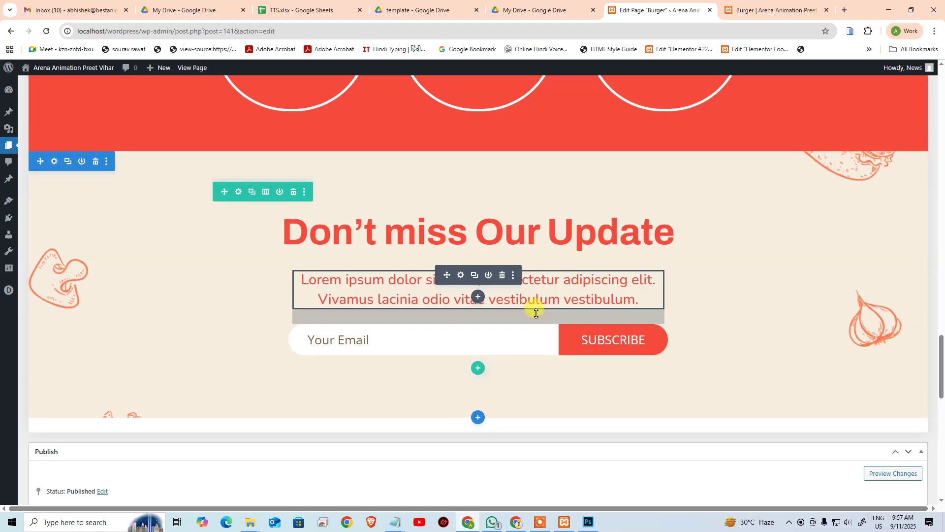
{"action": "mouse_move", "coordinate": [536, 312]}
{"action": "left_mouse_down"}
{"action": "mouse_move", "coordinate": [533, 335]}
{"action": "mouse_move", "coordinate": [532, 323]}
{"action": "left_mouse_up"}
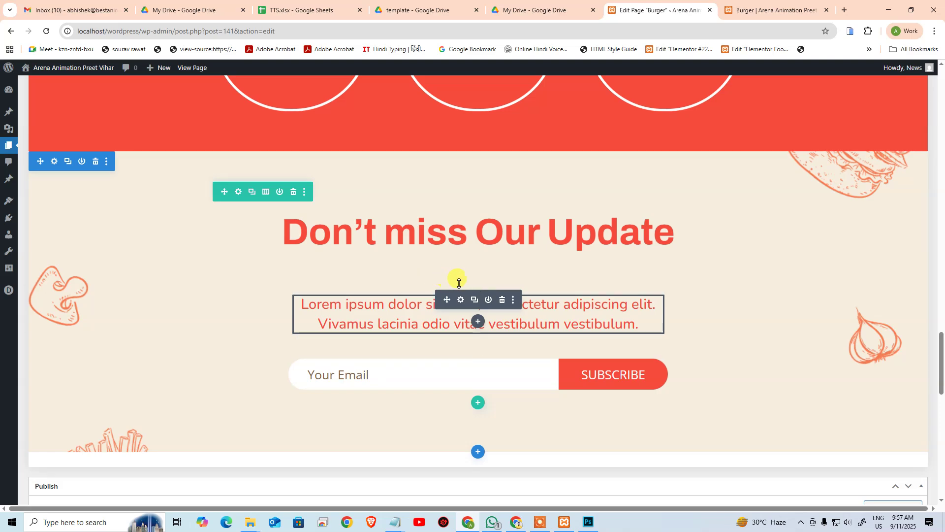
{"action": "mouse_move", "coordinate": [473, 281]}
{"action": "left_mouse_down"}
{"action": "mouse_move", "coordinate": [469, 264]}
{"action": "mouse_move", "coordinate": [486, 282]}
{"action": "left_mouse_up"}
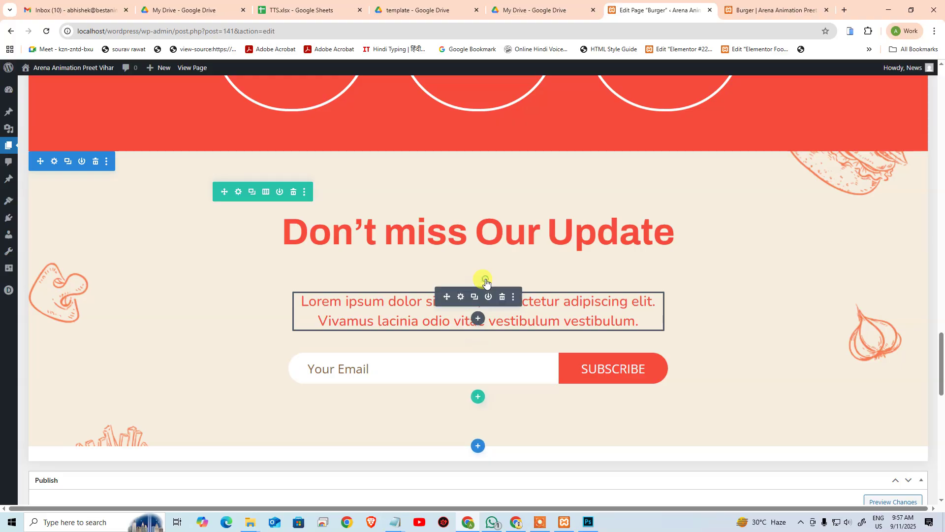
Step: Dismiss the add-module popup and increase the paragraph padding to 42px
{"action": "left_click", "coordinate": [477, 241]}
{"action": "left_click", "coordinate": [358, 277]}
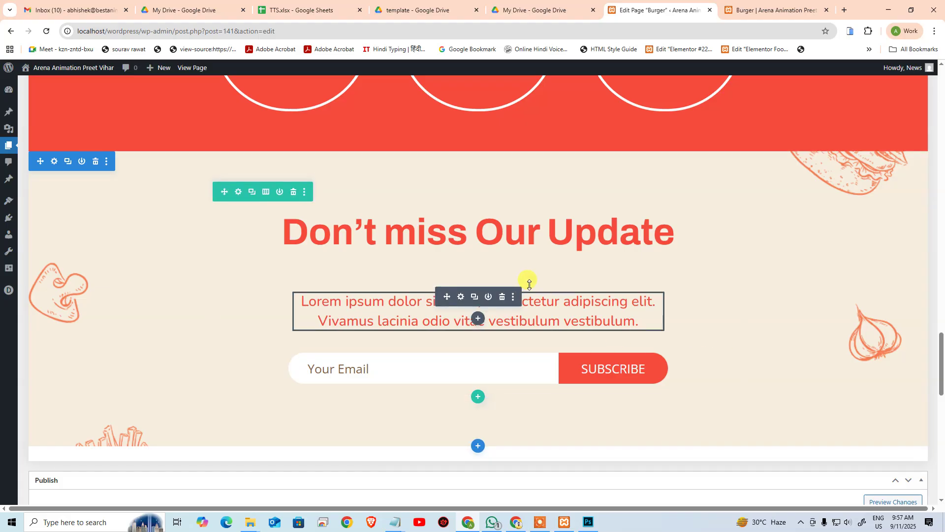
{"action": "left_click_drag", "start_coordinate": [530, 283], "coordinate": [531, 278]}
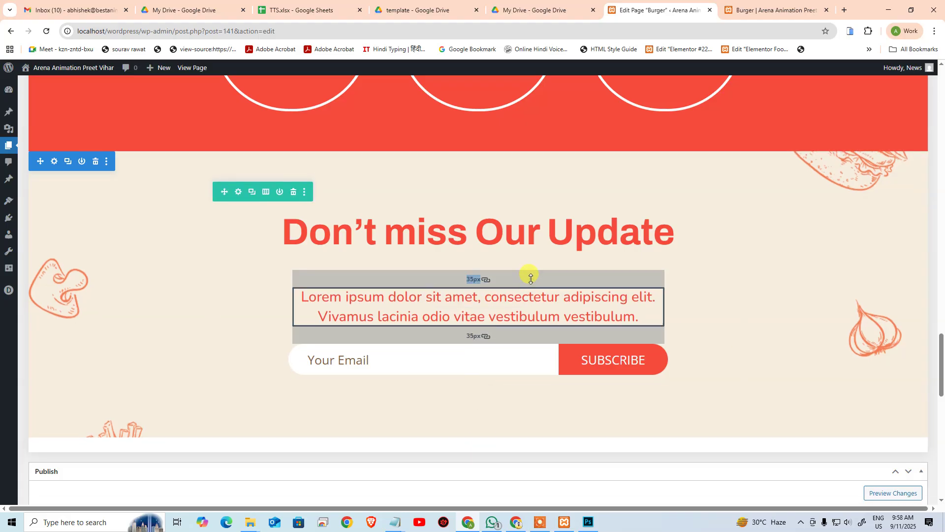
{"action": "mouse_move", "coordinate": [531, 279]}
{"action": "left_mouse_down"}
{"action": "mouse_move", "coordinate": [527, 268]}
{"action": "mouse_move", "coordinate": [522, 289]}
{"action": "mouse_move", "coordinate": [523, 270]}
{"action": "left_mouse_up"}
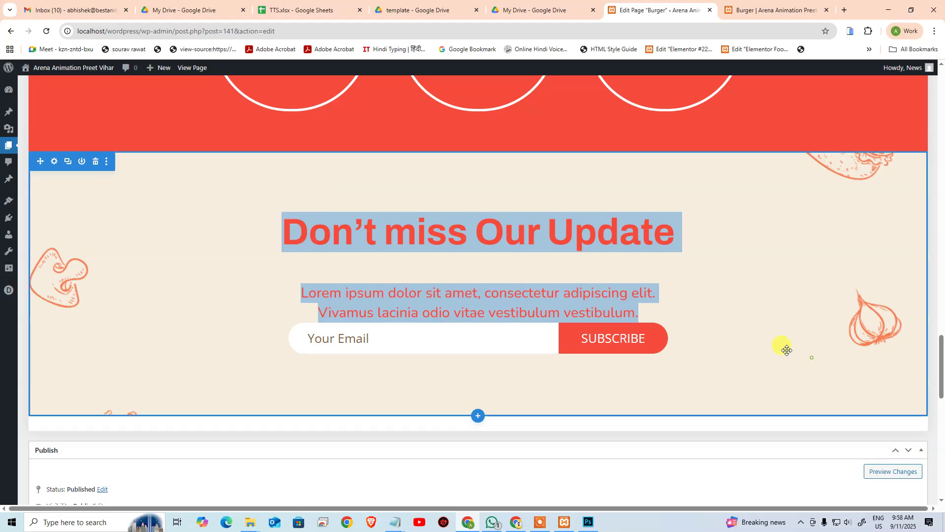
Step: Try a 109px form module height, undo it, and give the email form 55px top padding instead
{"action": "left_click_drag", "start_coordinate": [692, 323], "coordinate": [695, 328]}
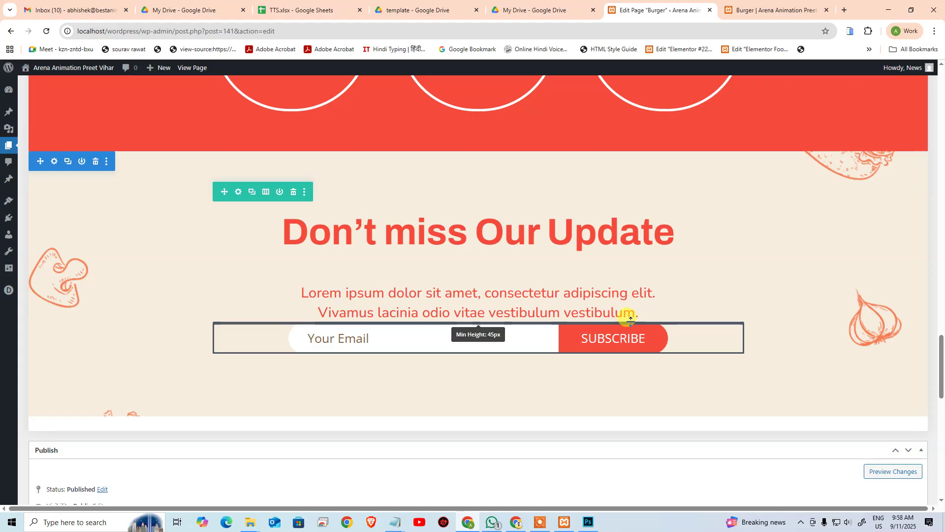
{"action": "left_click_drag", "start_coordinate": [631, 328], "coordinate": [734, 297]}
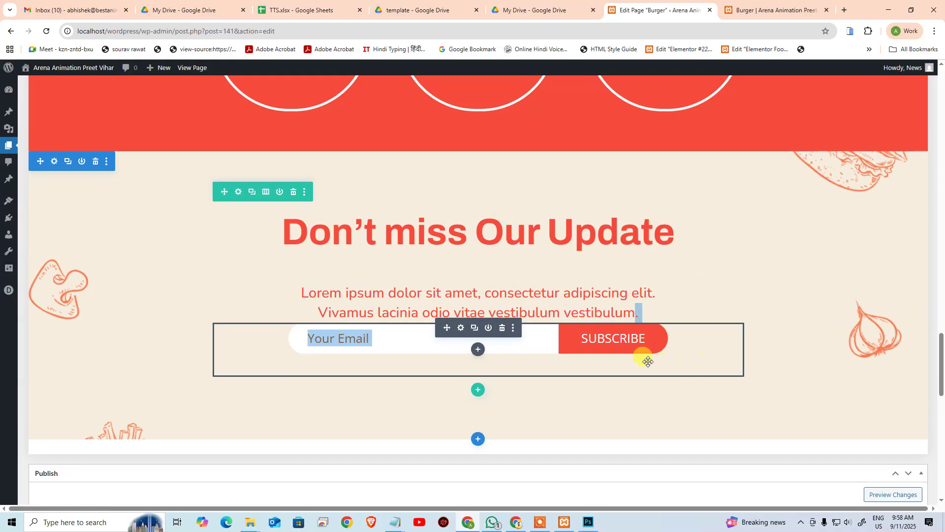
{"action": "key", "text": "ctrl+z"}
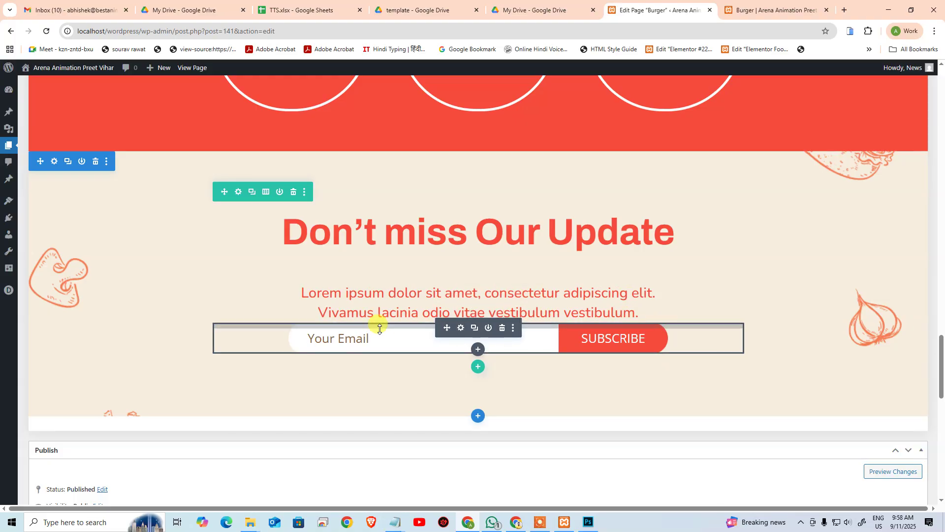
{"action": "left_click_drag", "start_coordinate": [385, 323], "coordinate": [496, 356]}
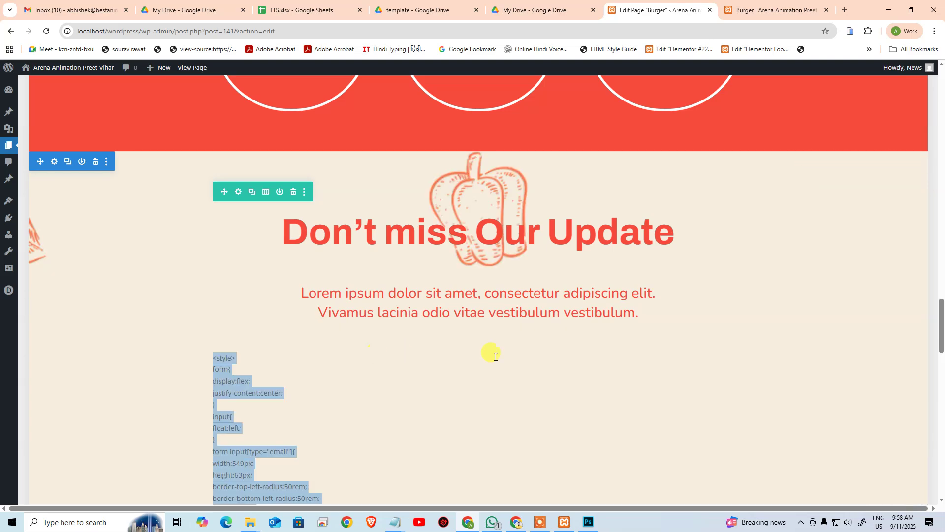
Step: Deselect the Code module so the pill email input and red SUBSCRIBE button re-render, then review the section
{"action": "left_click", "coordinate": [707, 276]}
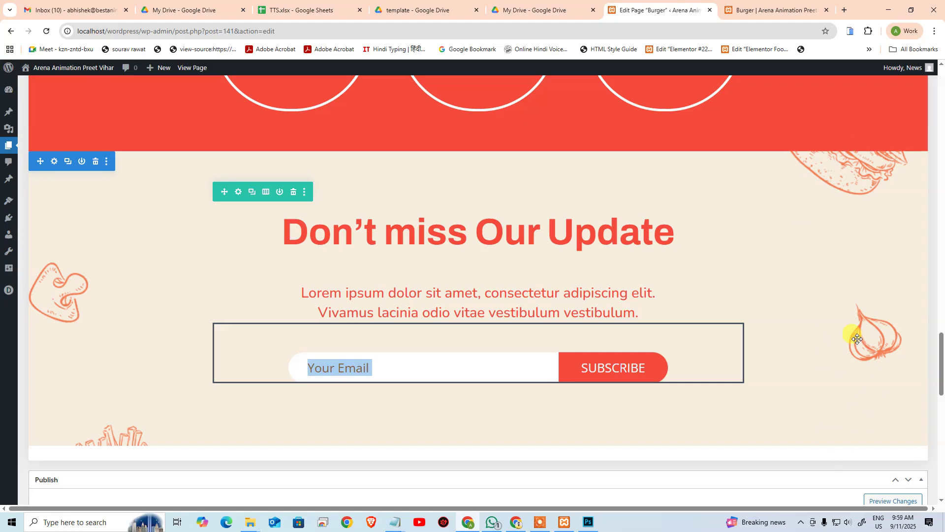
{"action": "scroll", "coordinate": [644, 178], "scroll_direction": "up", "scroll_amount": 20}
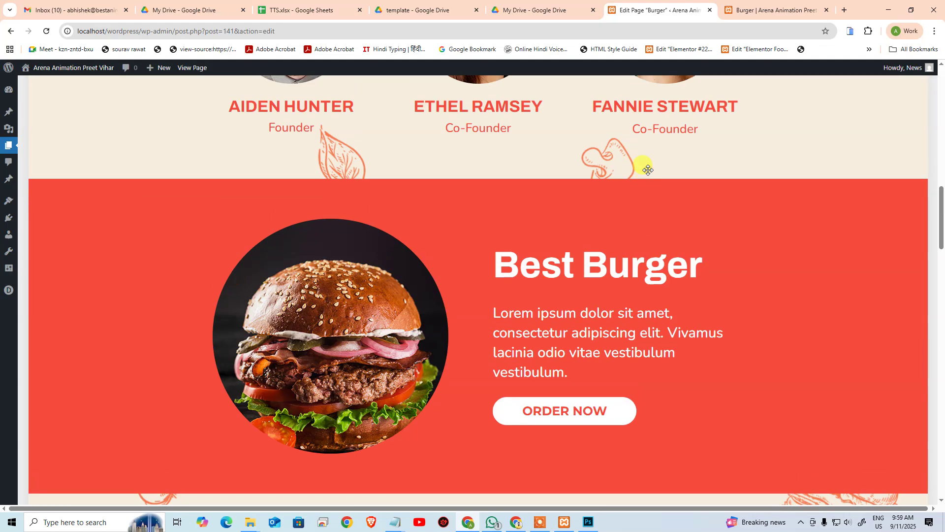
{"action": "scroll", "coordinate": [651, 162], "scroll_direction": "down", "scroll_amount": 20}
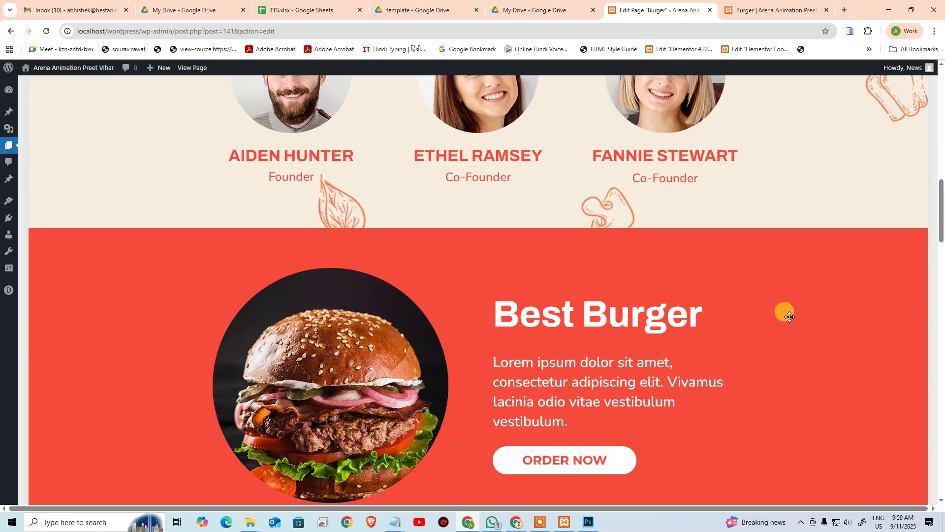
{"action": "scroll", "coordinate": [866, 235], "scroll_direction": "down", "scroll_amount": 5}
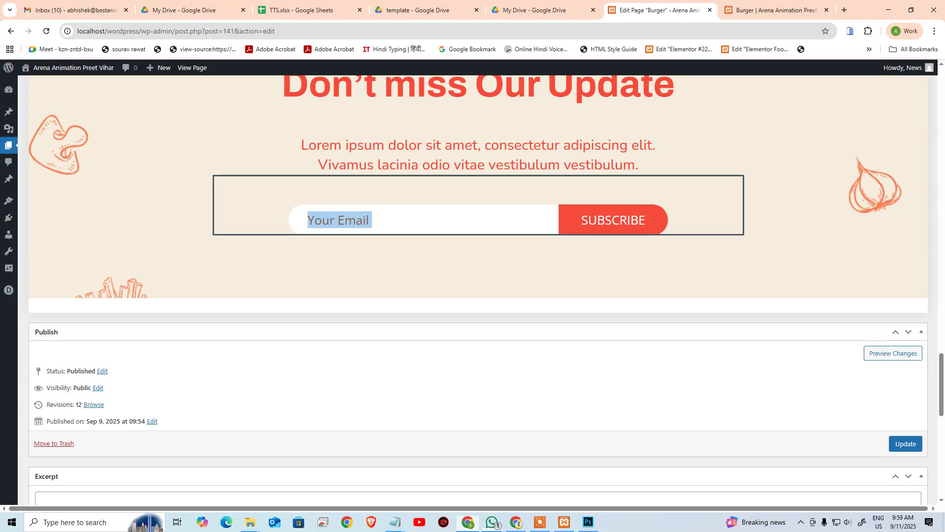
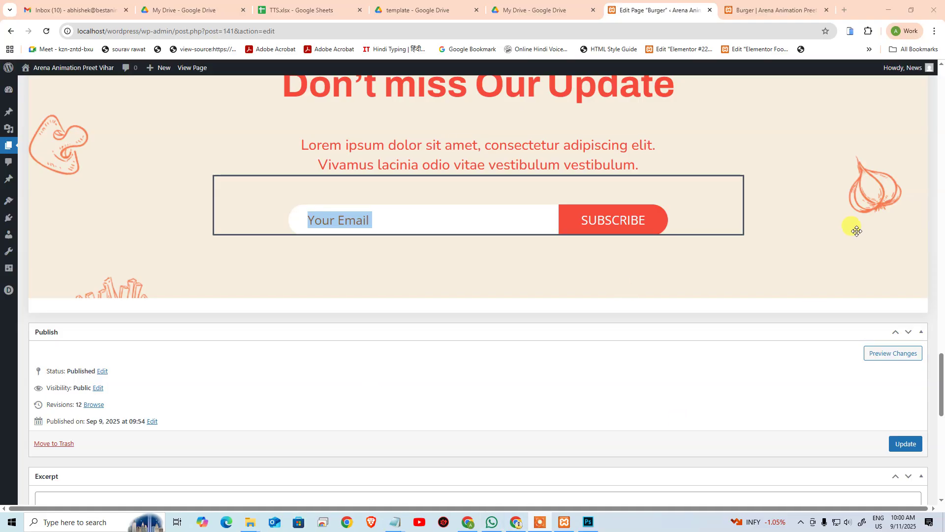
Step: Save the Burger page's Divi Builder edits and view the result in its preview tab
{"action": "scroll", "coordinate": [549, 458], "scroll_direction": "up", "scroll_amount": 15}
{"action": "scroll", "coordinate": [554, 425], "scroll_direction": "up", "scroll_amount": 15}
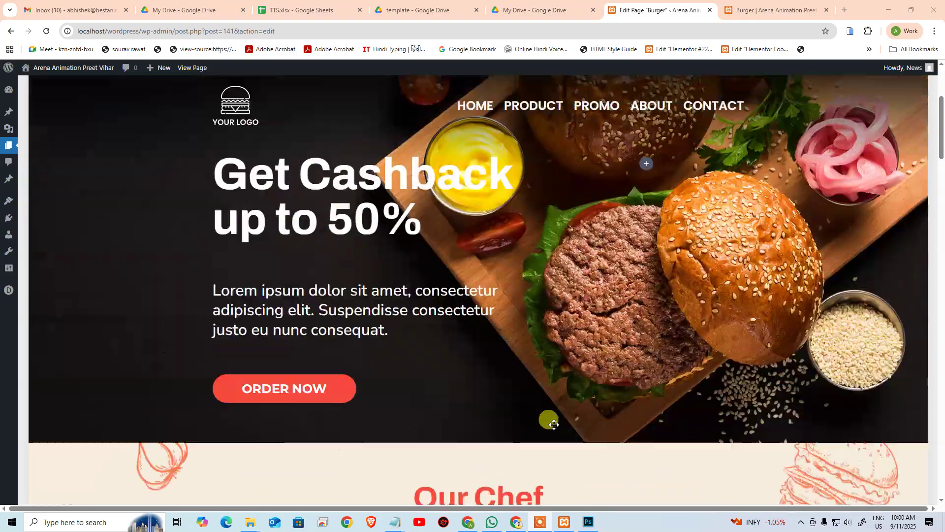
{"action": "scroll", "coordinate": [546, 345], "scroll_direction": "down", "scroll_amount": 3}
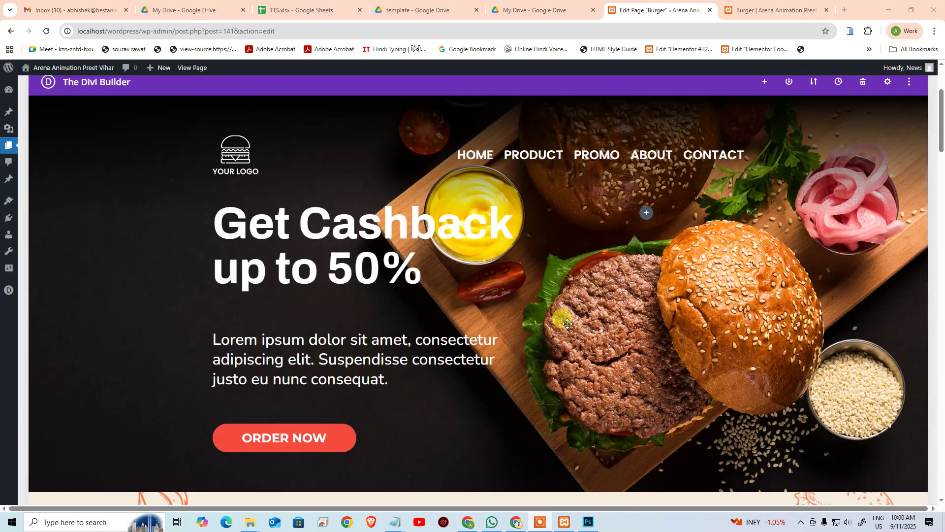
{"action": "left_click", "coordinate": [780, 10]}
{"action": "left_click", "coordinate": [620, 9]}
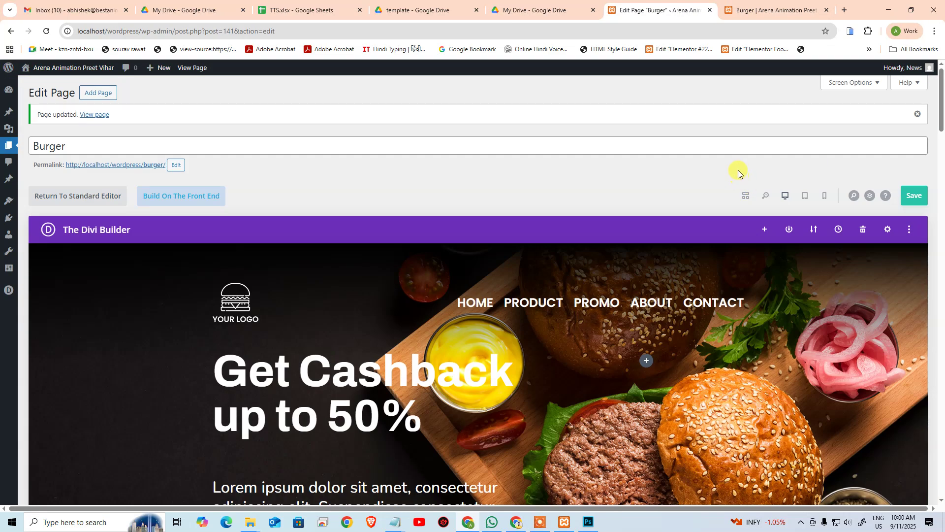
{"action": "left_click", "coordinate": [926, 197]}
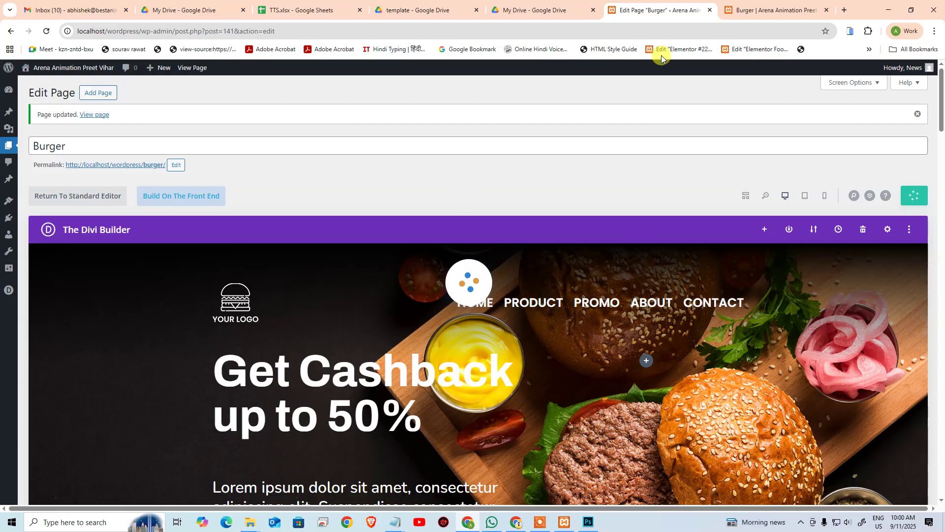
{"action": "left_click", "coordinate": [744, 4]}
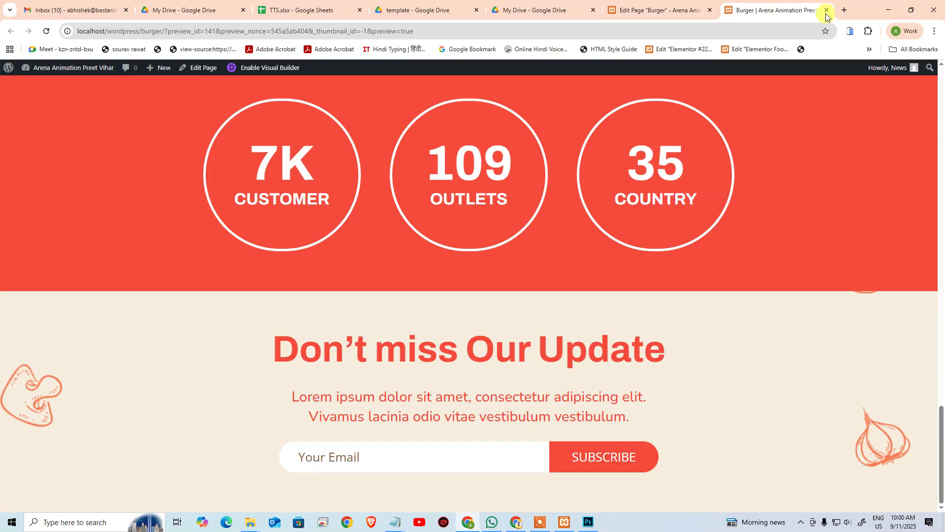
Step: Open aninews.in in a new tab by entering 'ani' in the address bar
{"action": "left_click", "coordinate": [844, 10]}
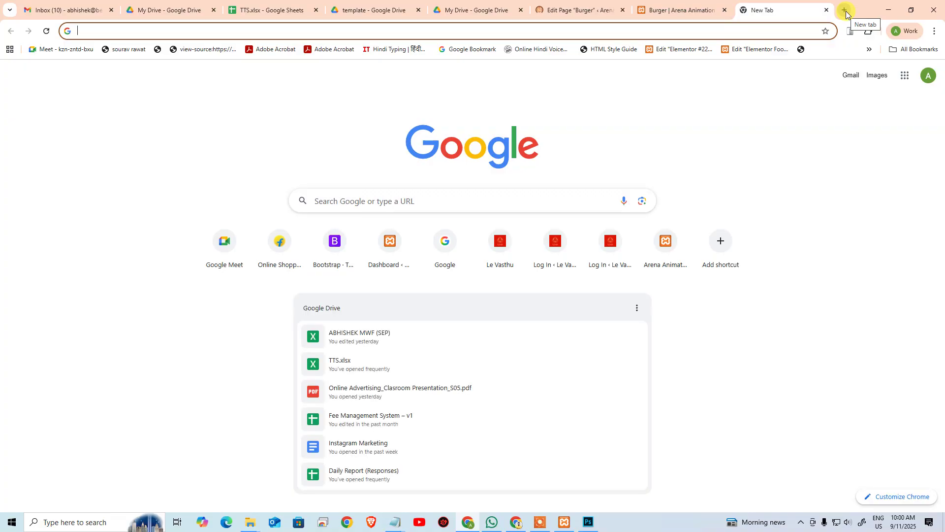
{"action": "type", "text": "pos"}
{"action": "key", "text": "BackSpace"}
{"action": "key", "text": "BackSpace"}
{"action": "key", "text": "BackSpace"}
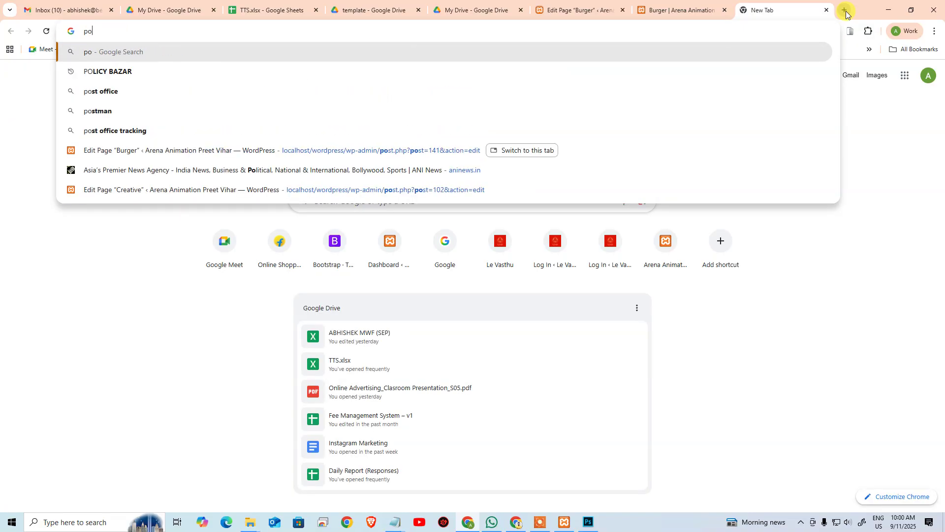
{"action": "type", "text": "ani"}
{"action": "key", "text": "Return"}
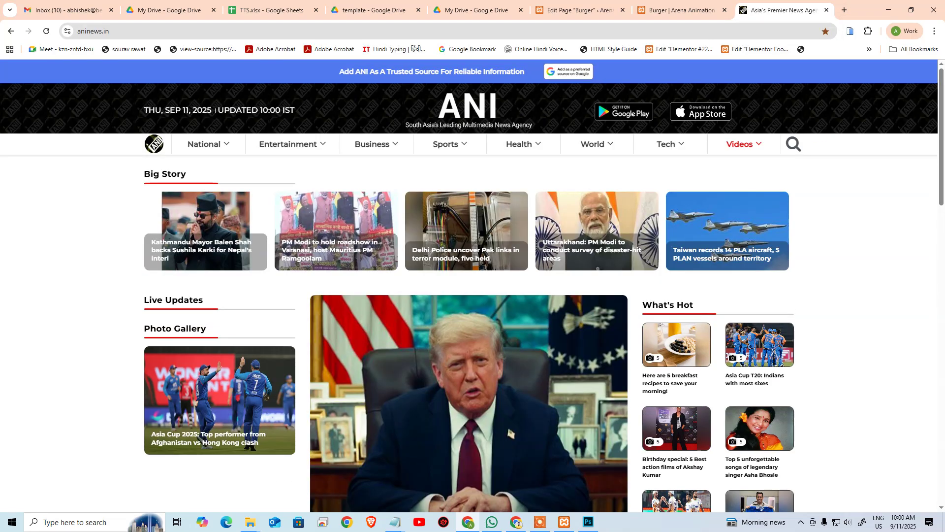
Step: Scroll through the ANI home page's Big Story and What's Hot sections
{"action": "mouse_move", "coordinate": [252, 156]}
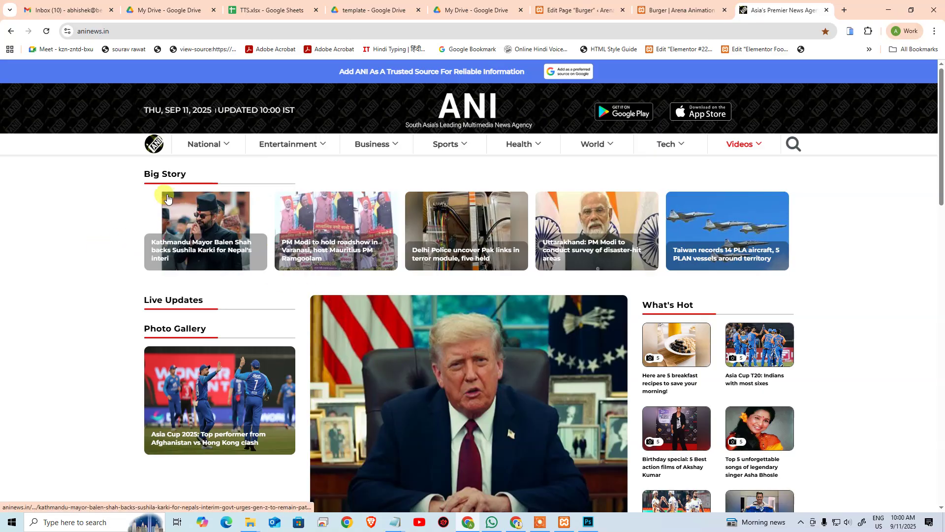
{"action": "scroll", "coordinate": [629, 273], "scroll_direction": "down", "scroll_amount": 1}
{"action": "scroll", "coordinate": [629, 273], "scroll_direction": "down", "scroll_amount": 3}
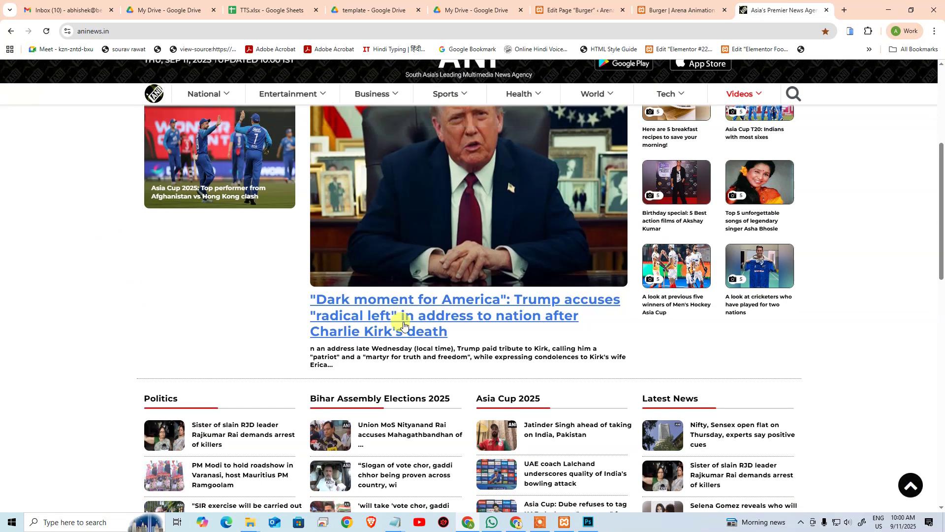
{"action": "scroll", "coordinate": [386, 369], "scroll_direction": "up", "scroll_amount": 2}
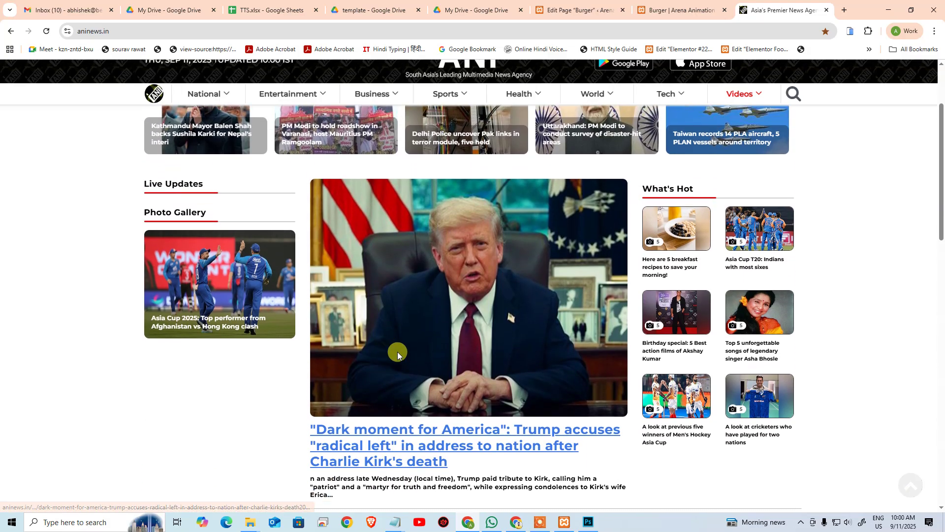
{"action": "scroll", "coordinate": [398, 351], "scroll_direction": "down", "scroll_amount": 1}
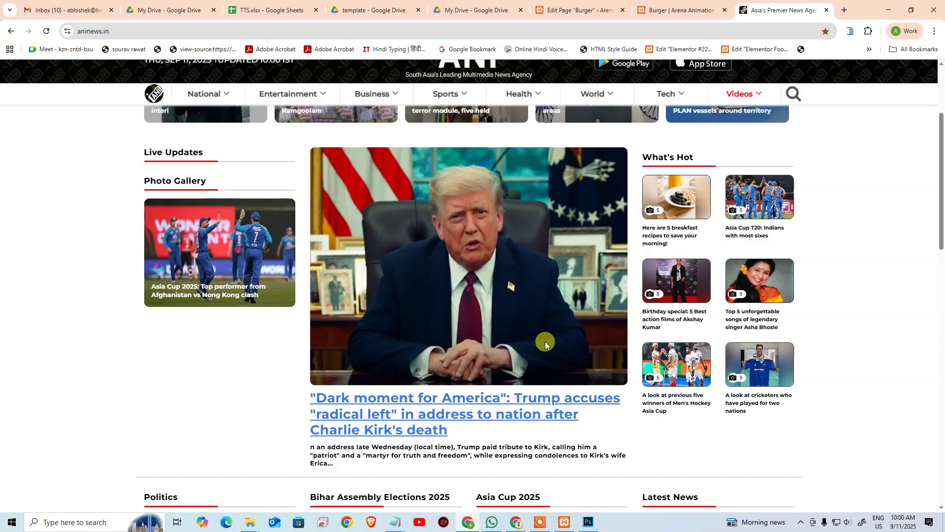
{"action": "scroll", "coordinate": [545, 341], "scroll_direction": "up", "scroll_amount": 3}
Step: Open ANI's National category page and inspect the 'category' part of its address
{"action": "mouse_move", "coordinate": [192, 138]}
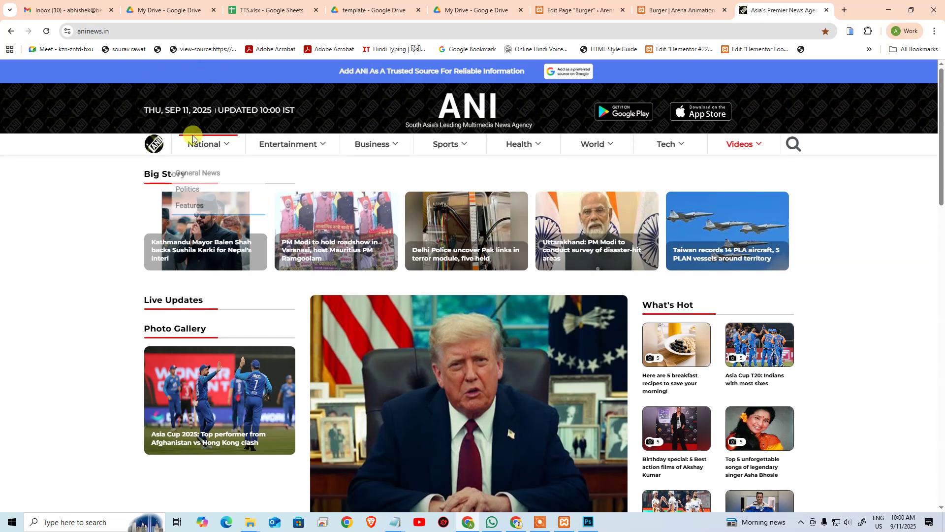
{"action": "left_click", "coordinate": [201, 146]}
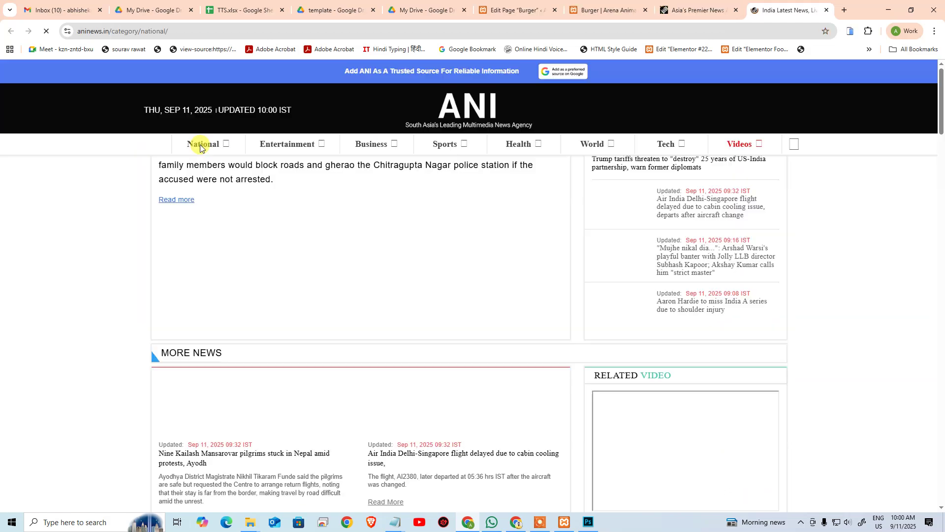
{"action": "left_click_drag", "start_coordinate": [112, 33], "coordinate": [138, 36]}
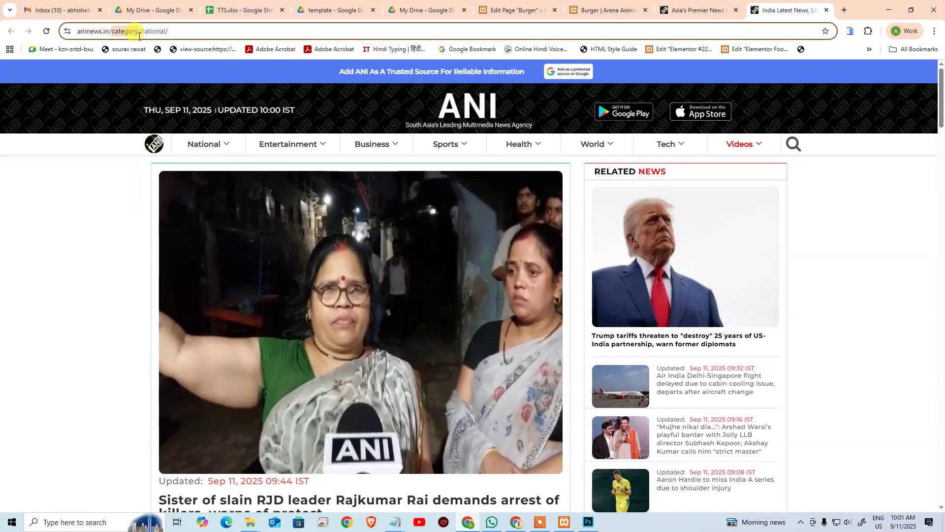
{"action": "left_click", "coordinate": [34, 231]}
{"action": "scroll", "coordinate": [69, 222], "scroll_direction": "down", "scroll_amount": 4}
{"action": "scroll", "coordinate": [70, 217], "scroll_direction": "up", "scroll_amount": 4}
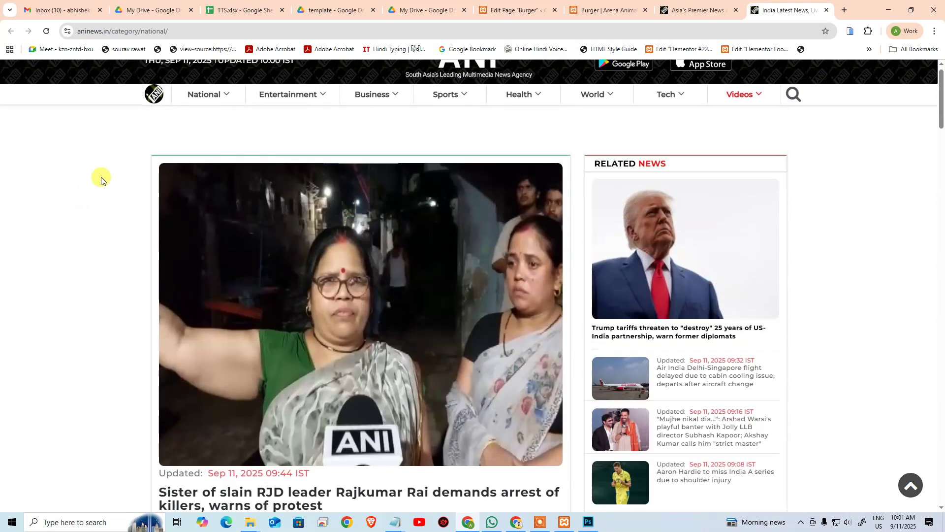
Step: Open the General News, Politics and Features subcategories, then return to the ANI home page
{"action": "mouse_move", "coordinate": [204, 145]}
{"action": "left_click", "coordinate": [194, 165]}
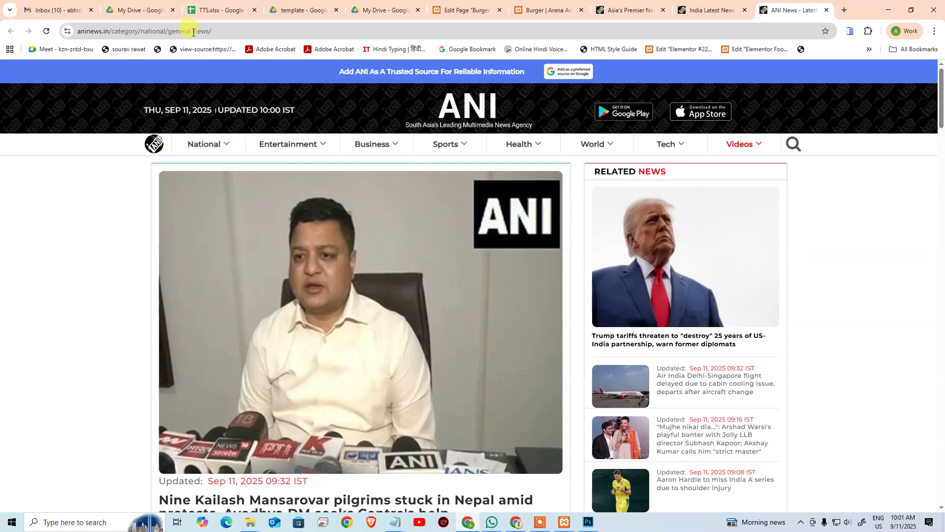
{"action": "mouse_move", "coordinate": [206, 144]}
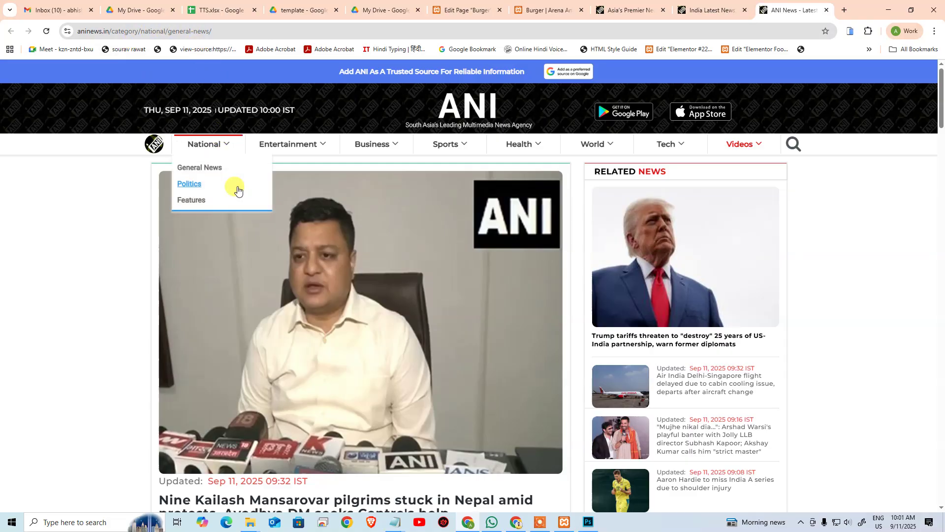
{"action": "left_click", "coordinate": [197, 183]}
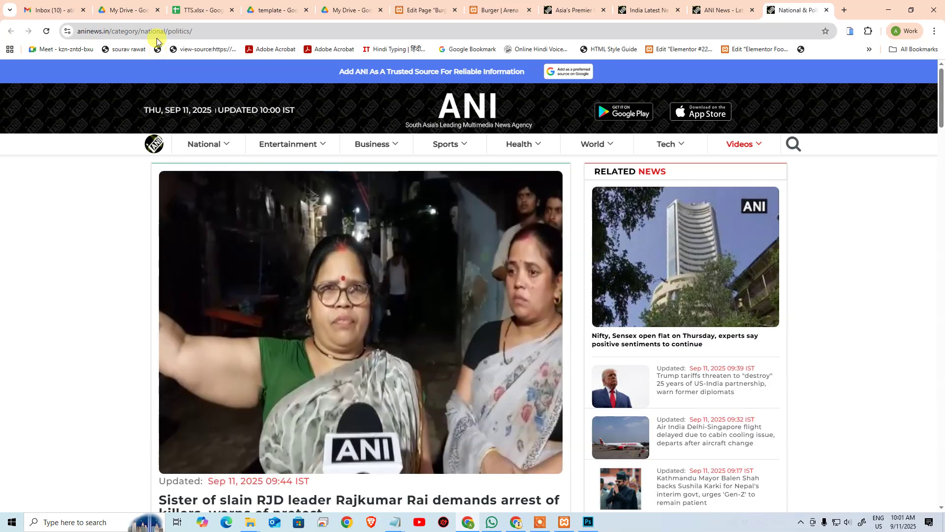
{"action": "mouse_move", "coordinate": [203, 143]}
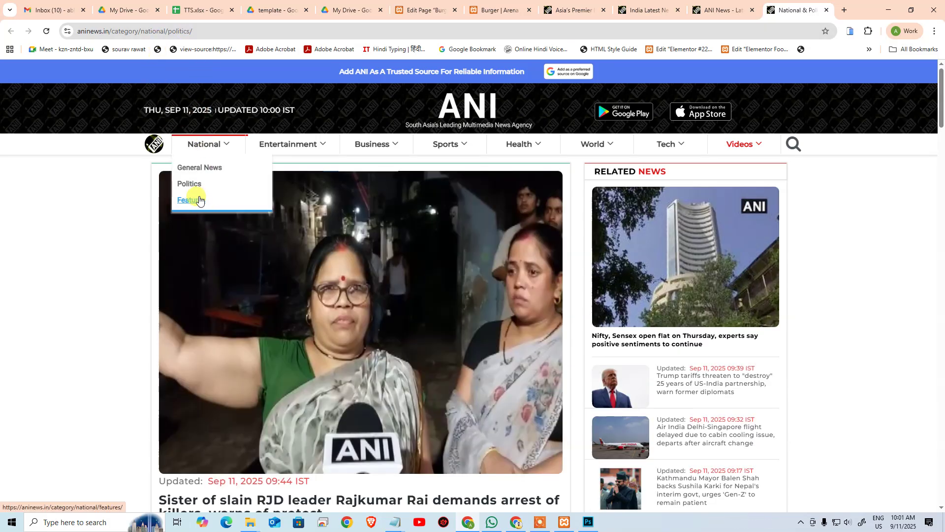
{"action": "left_click", "coordinate": [199, 200]}
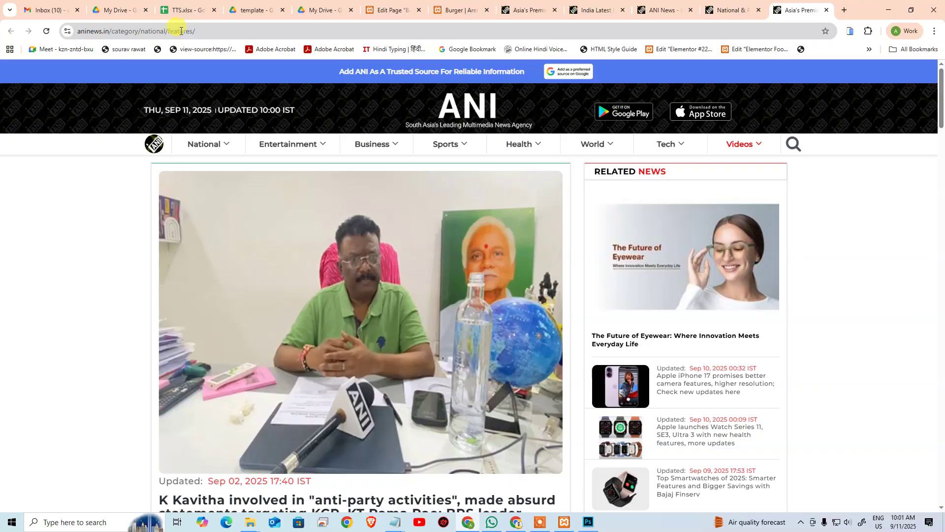
{"action": "mouse_move", "coordinate": [224, 139]}
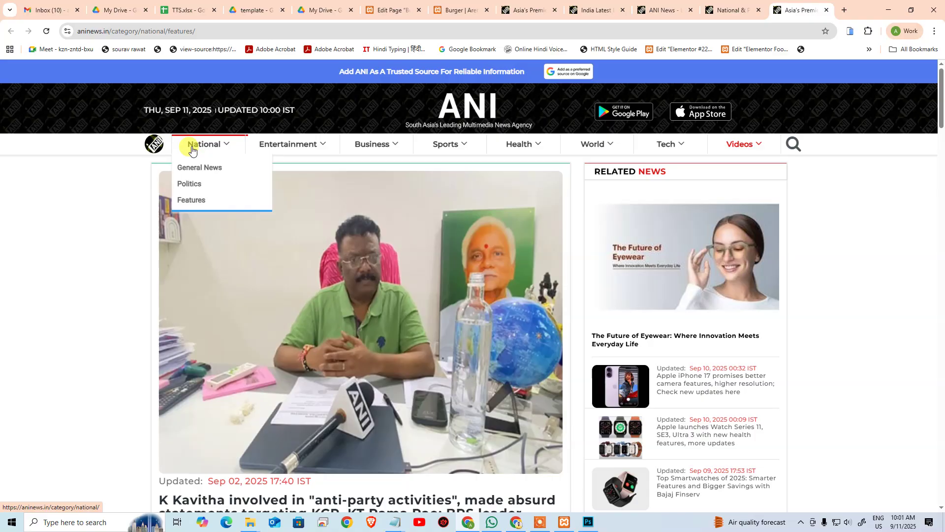
{"action": "left_click", "coordinate": [223, 152]}
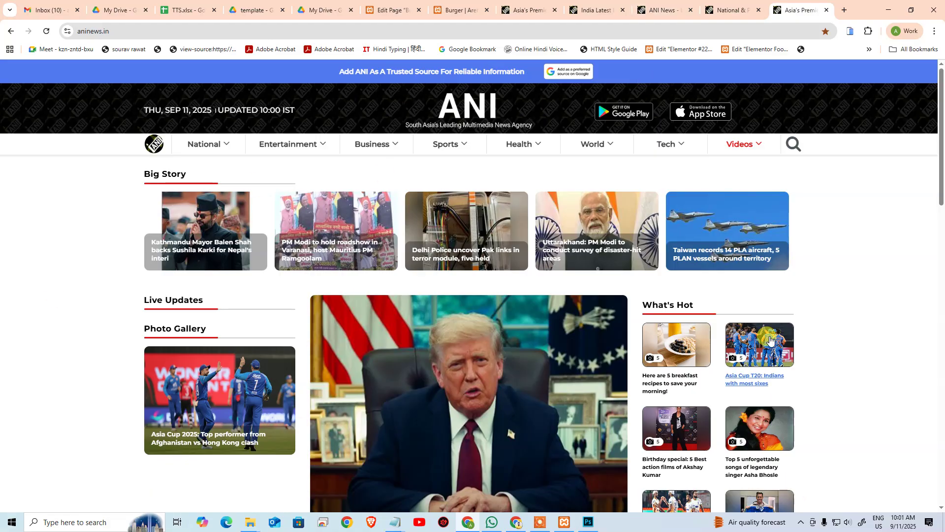
Step: Close Burger-Template.psd in Photoshop, discarding its unsaved changes
{"action": "left_click", "coordinate": [591, 526]}
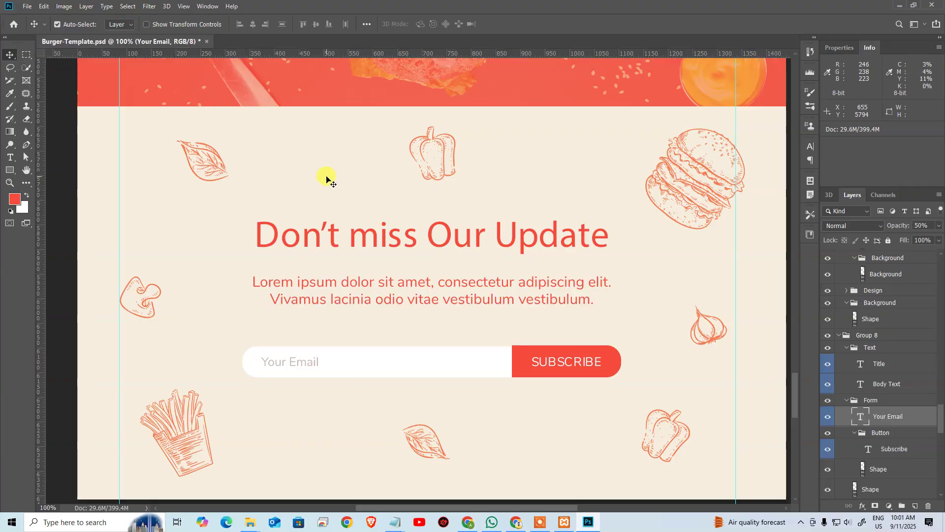
{"action": "left_click", "coordinate": [208, 42]}
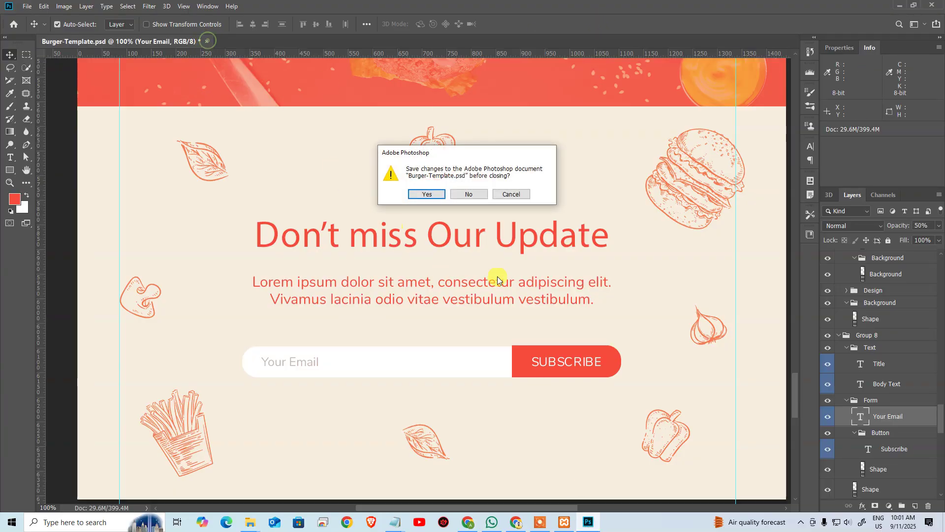
{"action": "left_click", "coordinate": [463, 193]}
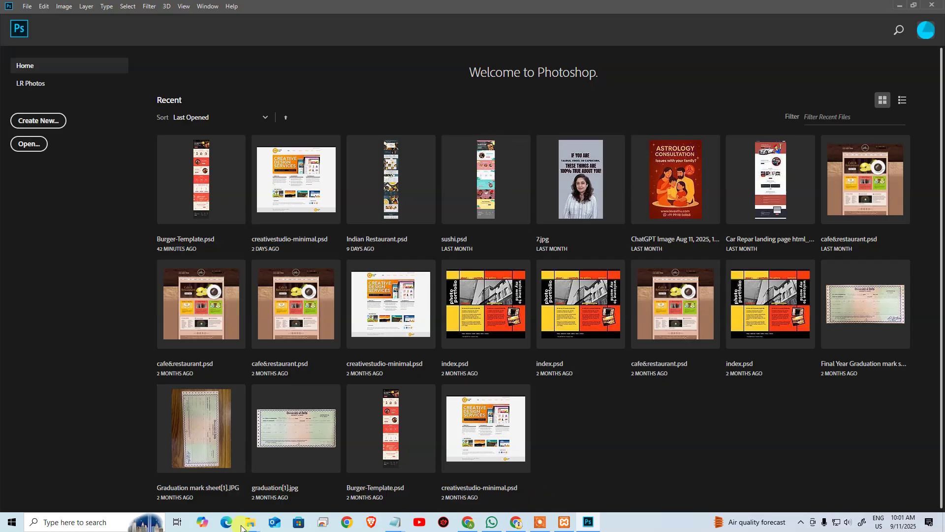
Step: In C:\xampp\htdocs, extract the WordPress ZIP into a wordpress-6.8.2 folder
{"action": "mouse_move", "coordinate": [255, 526]}
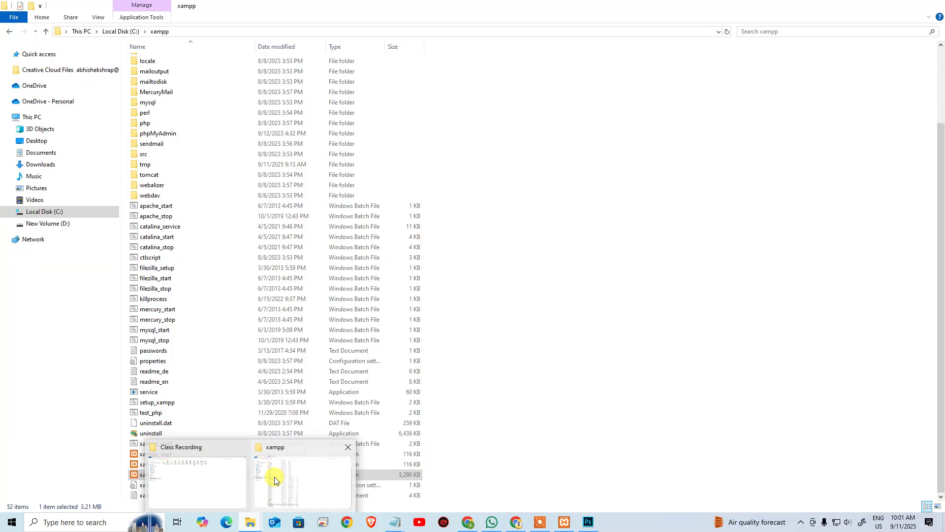
{"action": "left_click", "coordinate": [271, 474]}
{"action": "scroll", "coordinate": [213, 226], "scroll_direction": "up", "scroll_amount": 4}
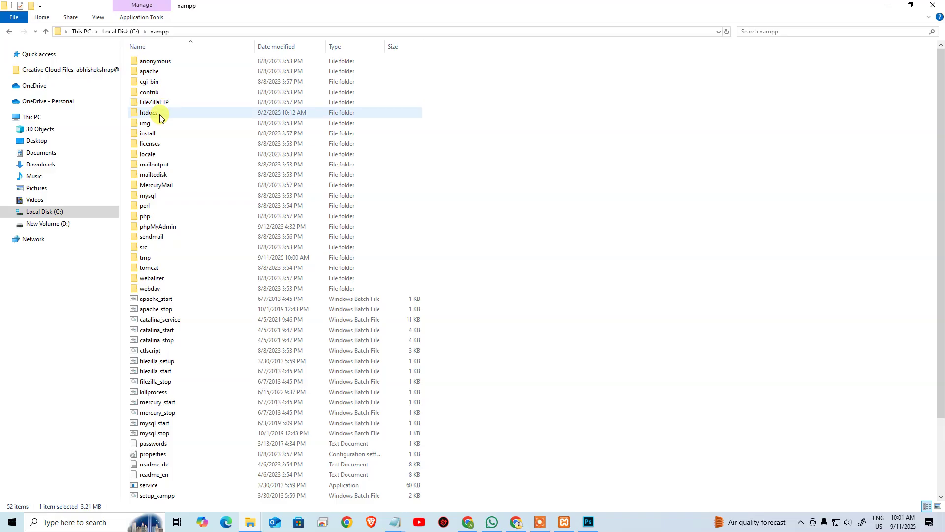
{"action": "double_click", "coordinate": [170, 108]}
{"action": "left_click", "coordinate": [169, 341]}
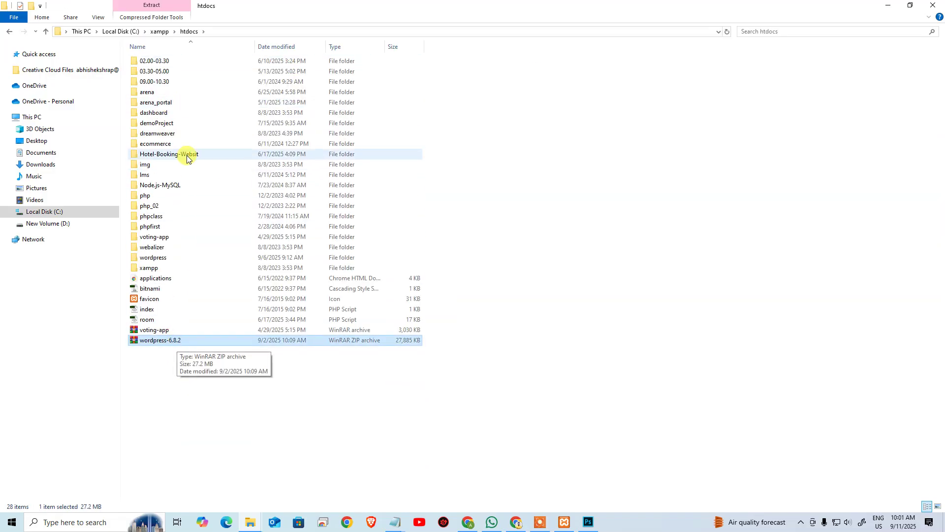
{"action": "double_click", "coordinate": [176, 257]}
{"action": "key", "text": "alt+Left"}
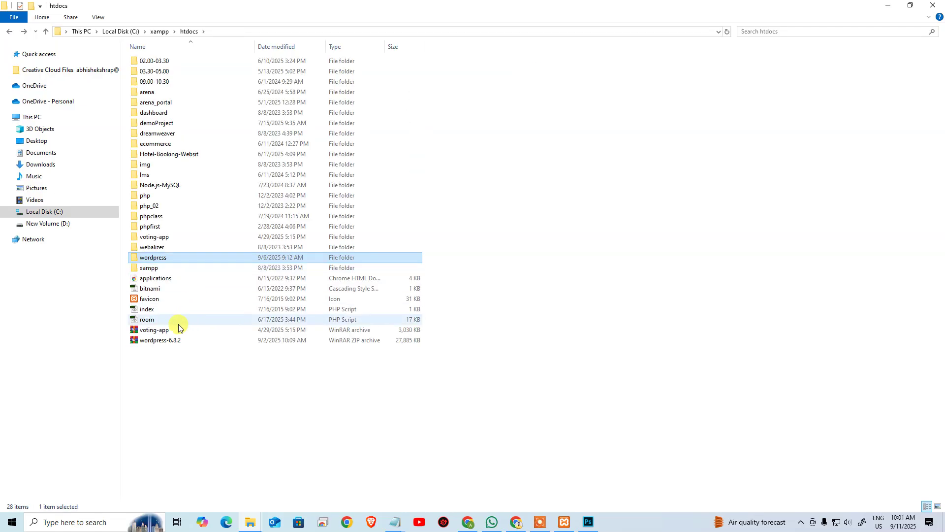
{"action": "left_click", "coordinate": [165, 340]}
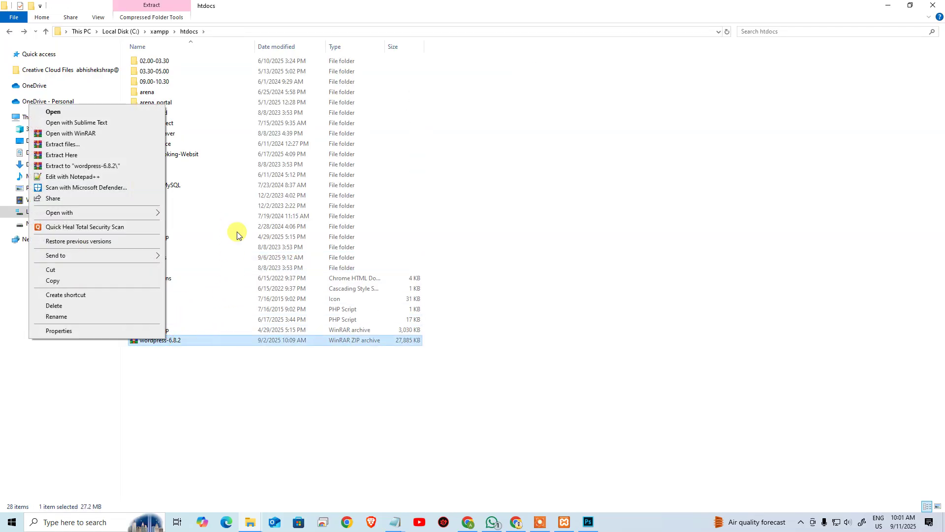
{"action": "left_click", "coordinate": [94, 166]}
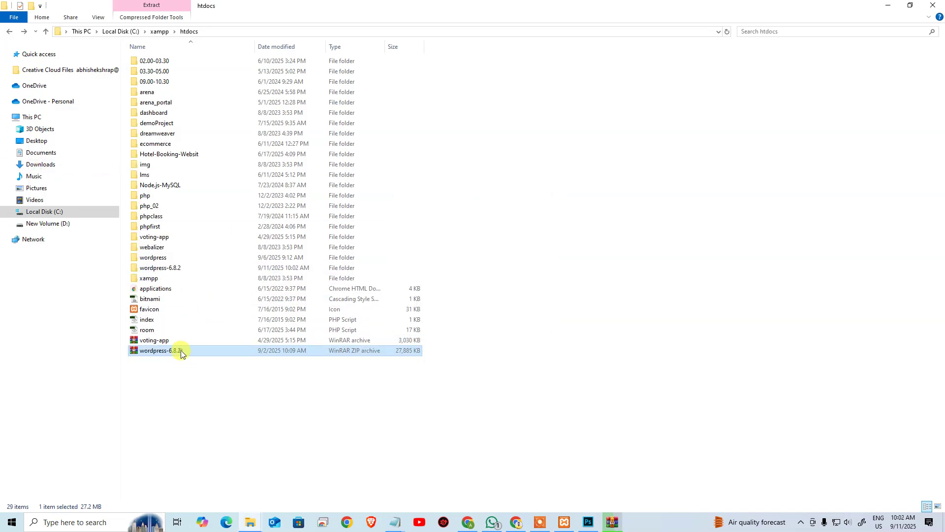
{"action": "double_click", "coordinate": [180, 351]}
{"action": "left_click", "coordinate": [895, 121]}
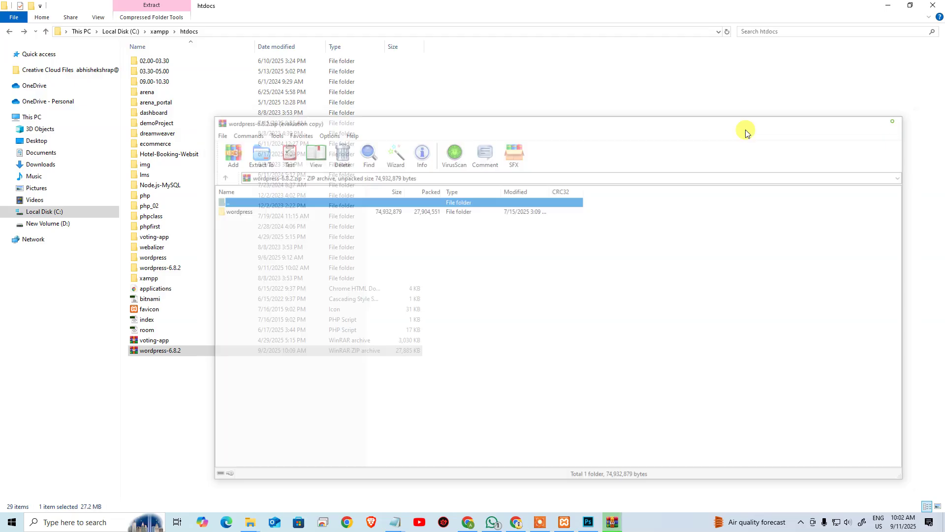
Step: Rename the wordpress folder inside wordpress-6.8.2 to 'news' and go back to htdocs
{"action": "left_click", "coordinate": [176, 271]}
{"action": "double_click", "coordinate": [175, 271]}
{"action": "left_click", "coordinate": [175, 65]}
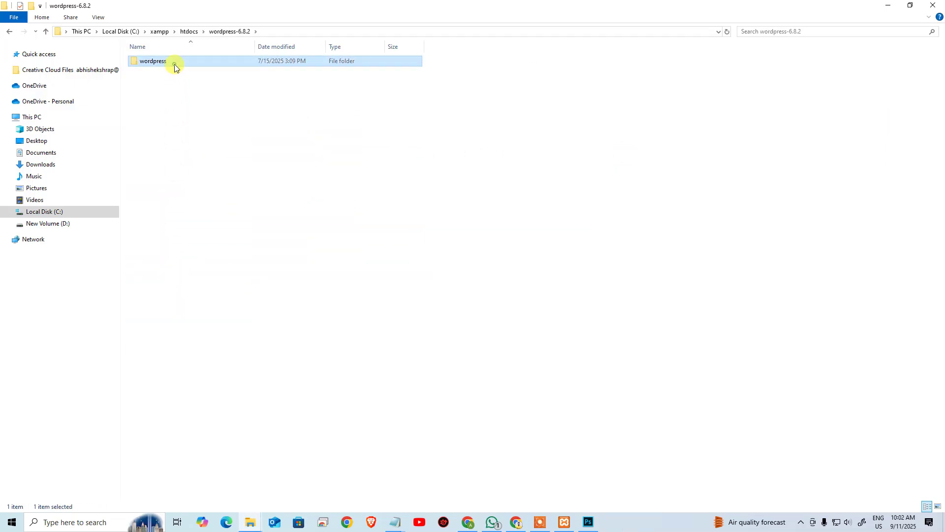
{"action": "left_click", "coordinate": [175, 64]}
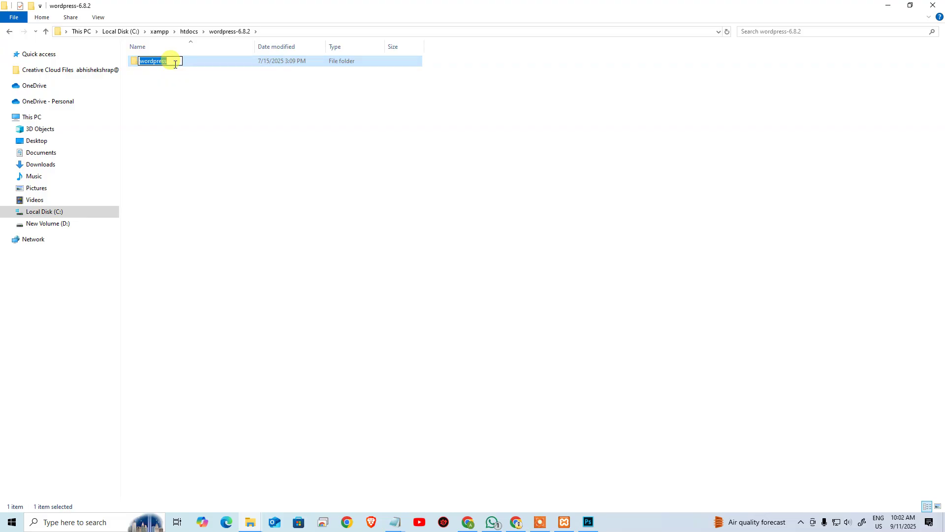
{"action": "type", "text": "news"}
{"action": "key", "text": "Return"}
{"action": "left_click", "coordinate": [186, 31]}
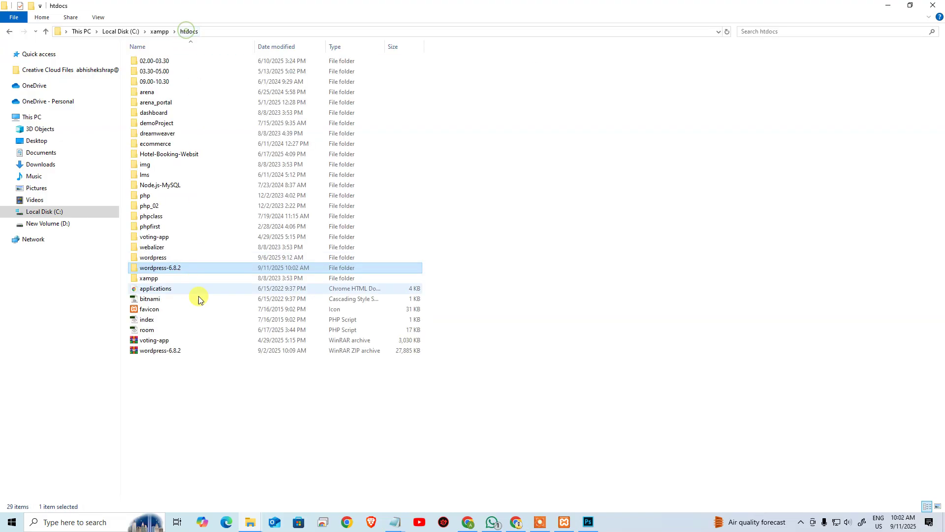
{"action": "left_click", "coordinate": [200, 407]}
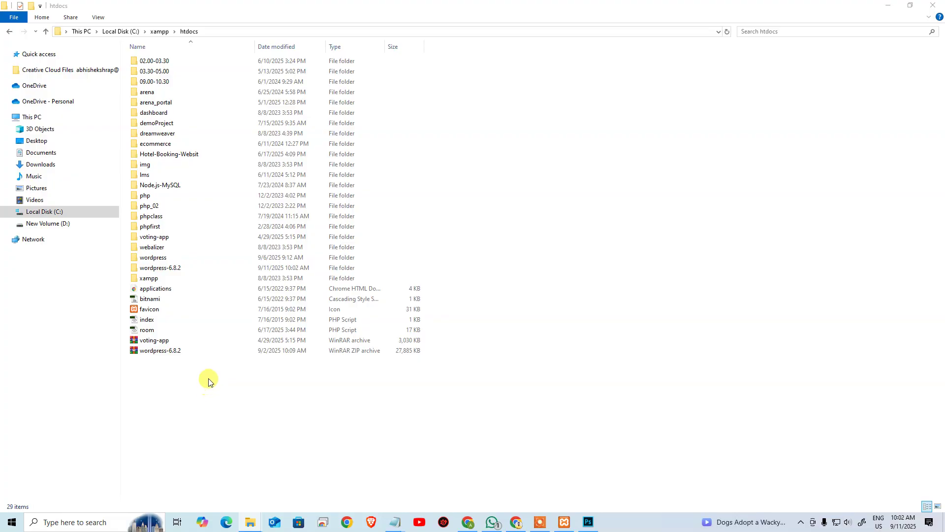
Step: Paste the news folder into htdocs, keep the ZIP, and delete the wordpress-6.8.2 folder
{"action": "key", "text": "ctrl+v"}
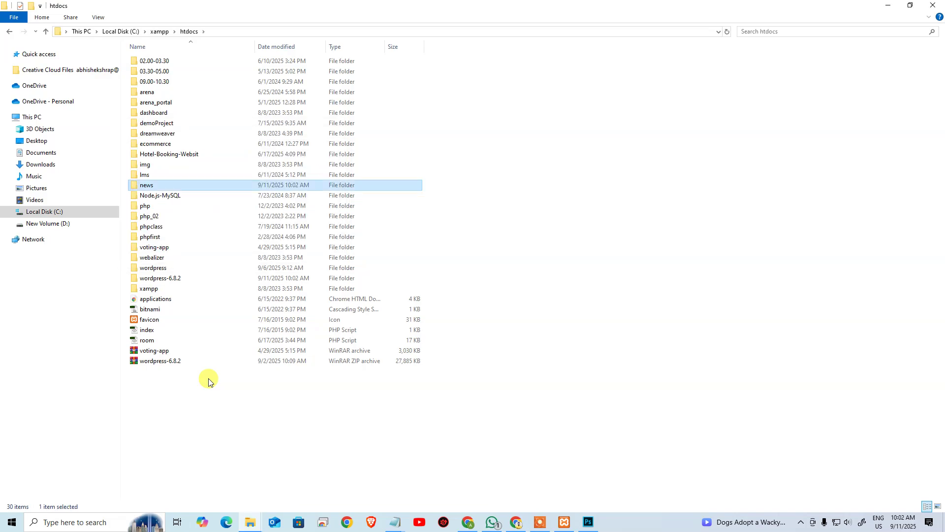
{"action": "left_click", "coordinate": [187, 357]}
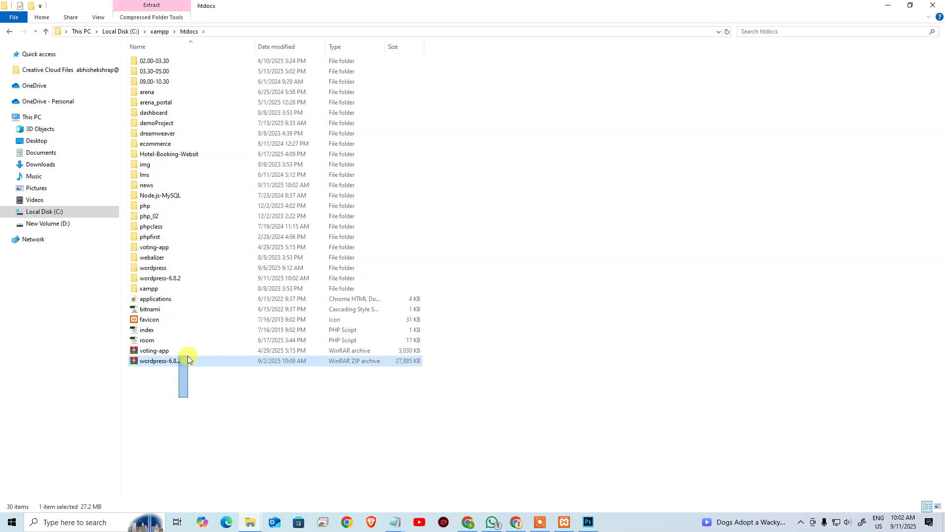
{"action": "key", "text": "Delete"}
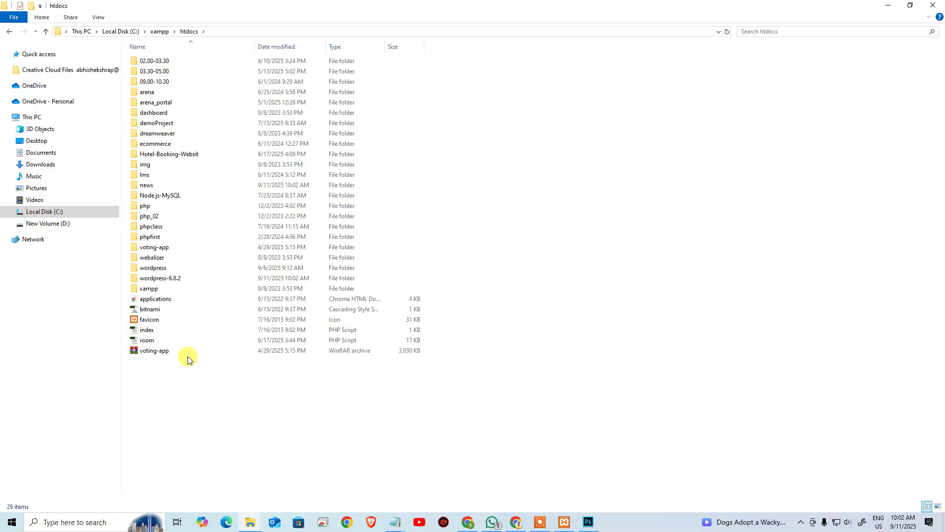
{"action": "key", "text": "ctrl+z"}
{"action": "left_click", "coordinate": [164, 279]}
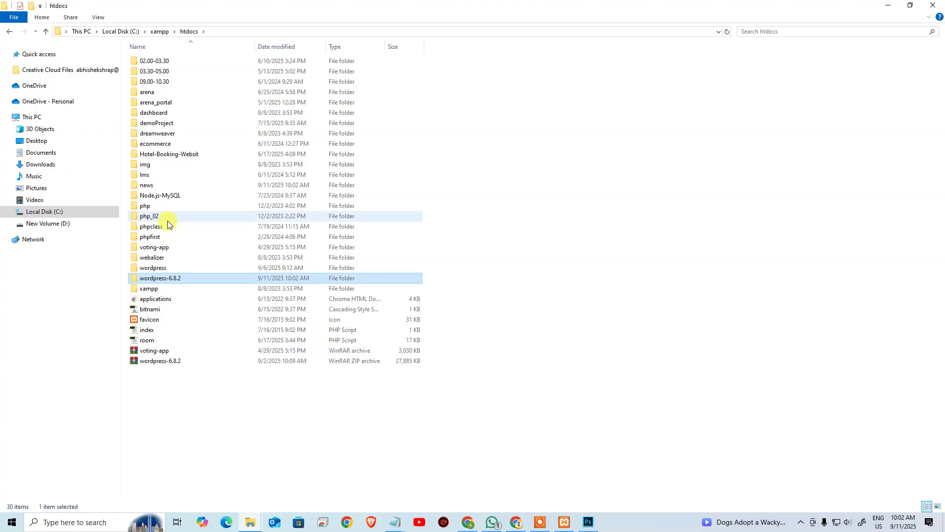
{"action": "key", "text": "Delete"}
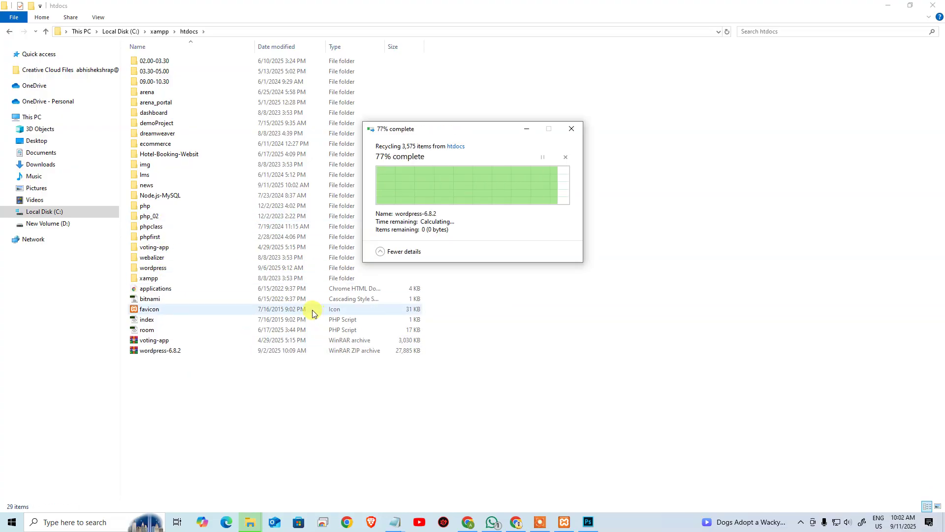
Step: Load localhost/news in a new Chrome tab and close the Burger preview tab
{"action": "left_click", "coordinate": [470, 522]}
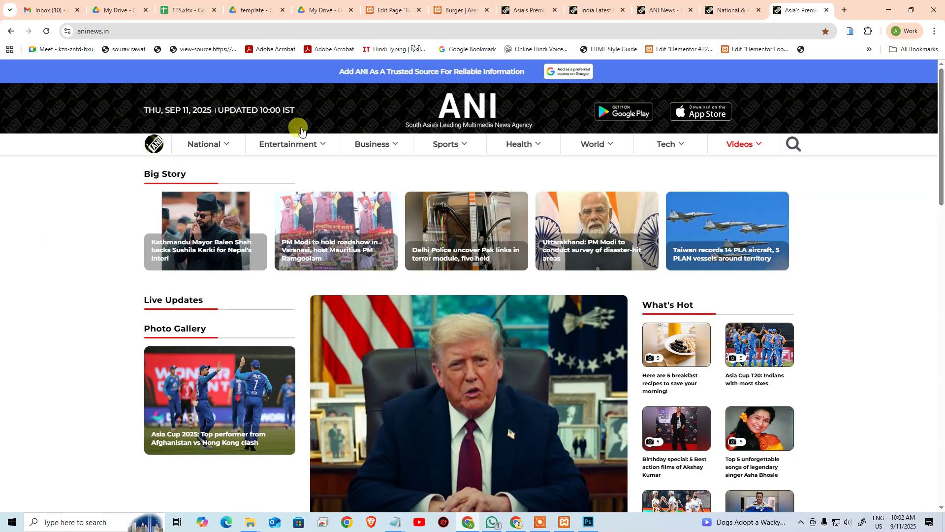
{"action": "left_click", "coordinate": [841, 11]}
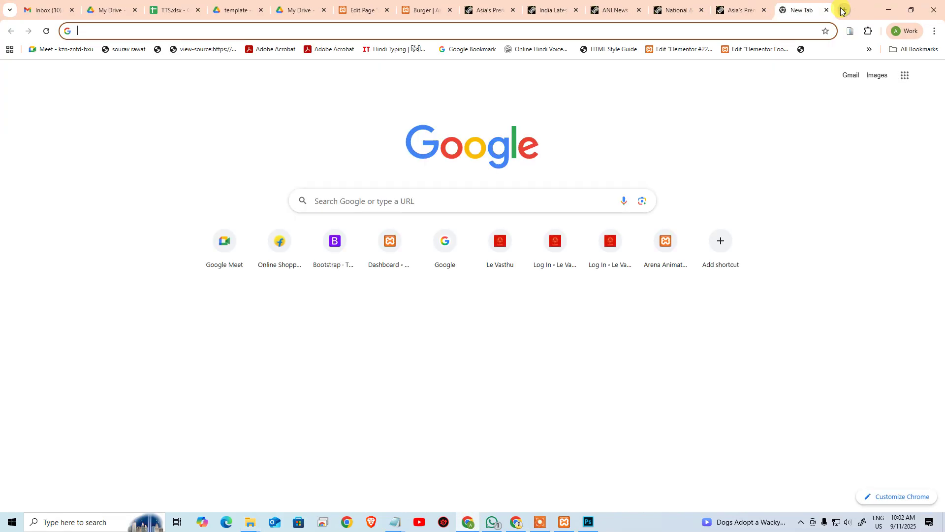
{"action": "type", "text": "localhost"}
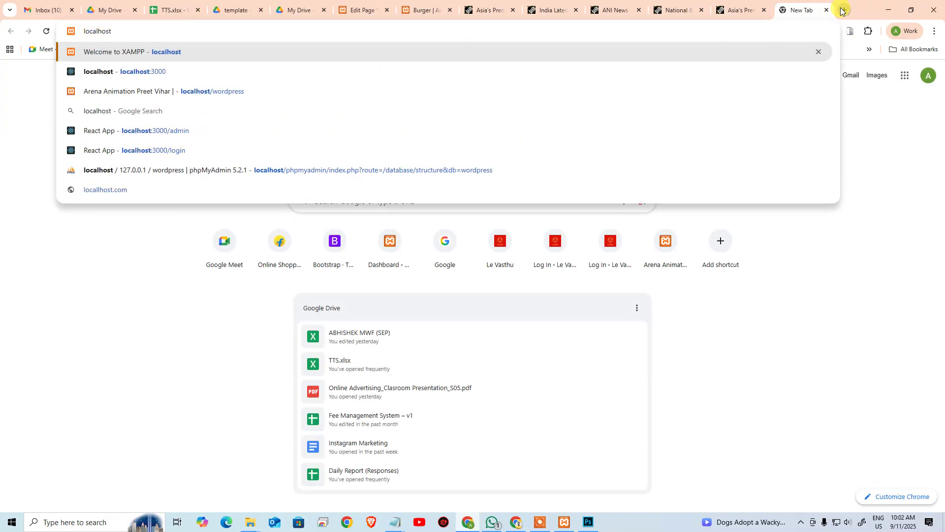
{"action": "type", "text": "/news"}
{"action": "key", "text": "Return"}
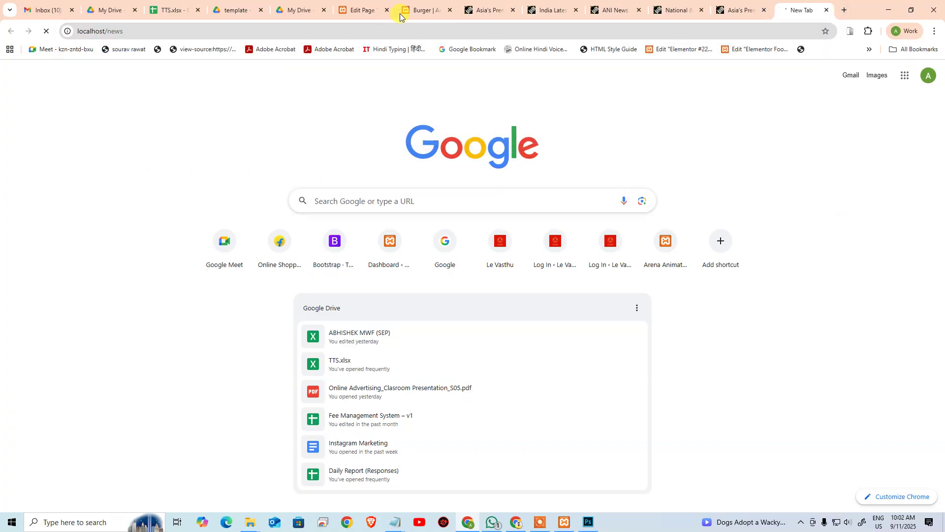
{"action": "left_click", "coordinate": [427, 7]}
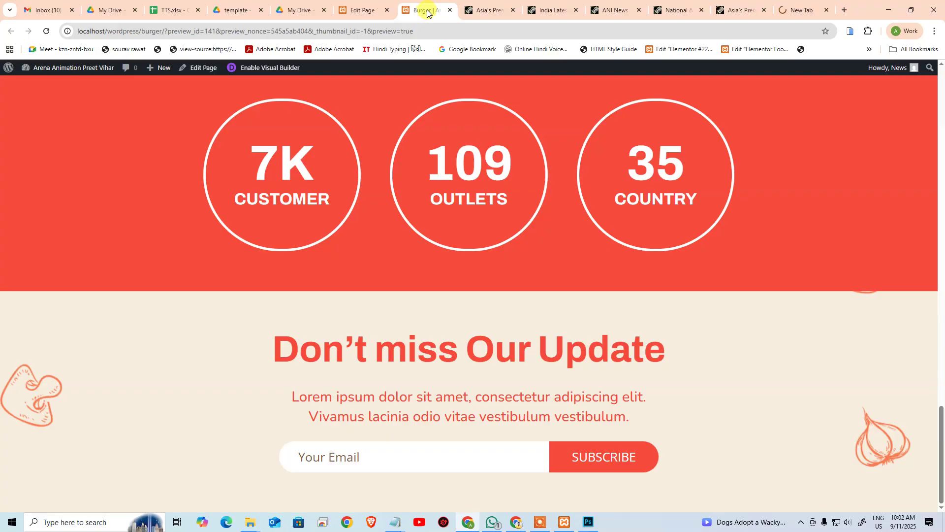
{"action": "key", "text": "ctrl+w"}
Step: Open phpMyAdmin from the localhost dashboard, close leftover ANI tabs, and return to the setup tab
{"action": "left_click", "coordinate": [363, 9]}
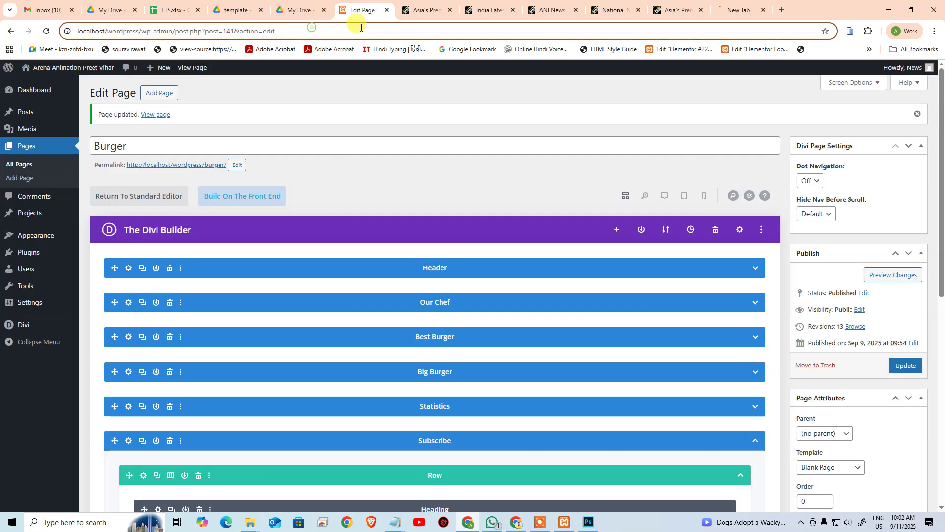
{"action": "key", "text": "ctrl+shift+Left"}
{"action": "key", "text": "ctrl+shift+Left"}
{"action": "key", "text": "ctrl+shift+Left"}
{"action": "key", "text": "ctrl+shift+Left"}
{"action": "key", "text": "ctrl+shift+Left"}
{"action": "key", "text": "ctrl+shift+Left"}
{"action": "key", "text": "BackSpace"}
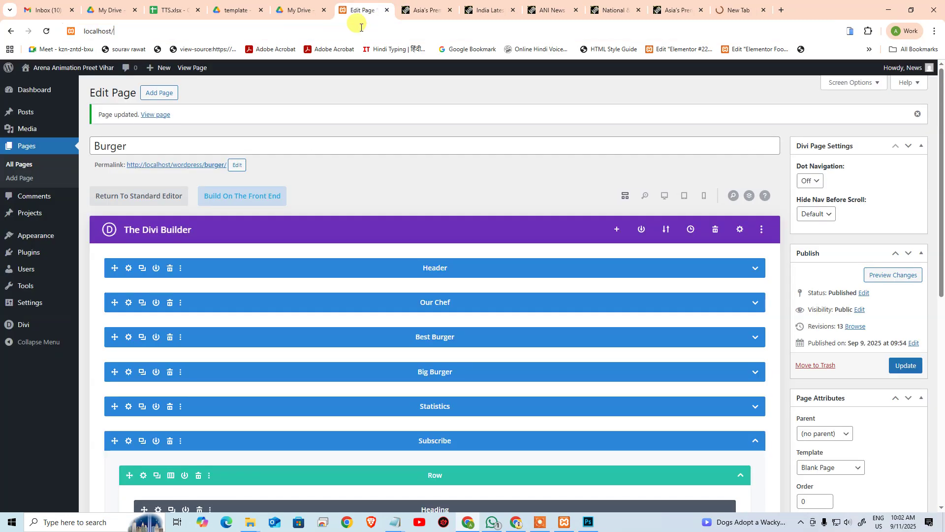
{"action": "key", "text": "Return"}
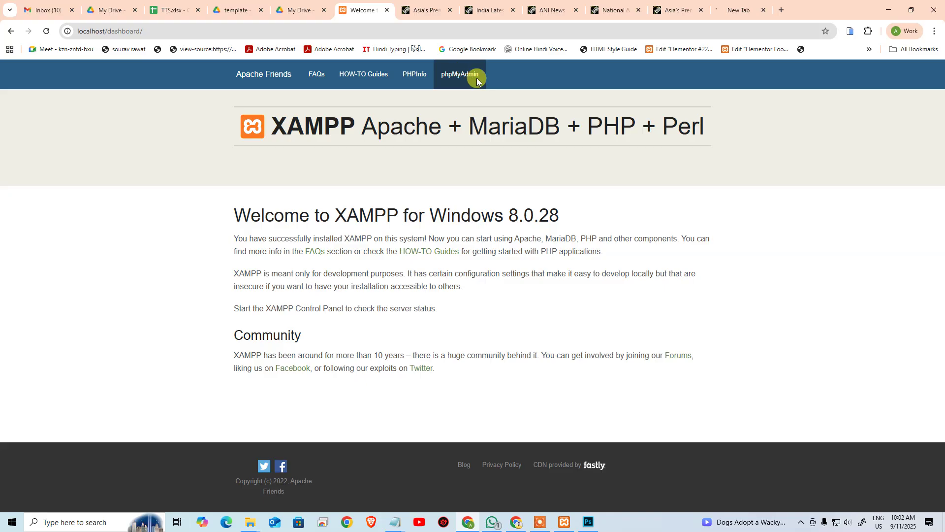
{"action": "left_click", "coordinate": [458, 68]}
{"action": "middle_click", "coordinate": [470, 14]}
{"action": "middle_click", "coordinate": [470, 14]}
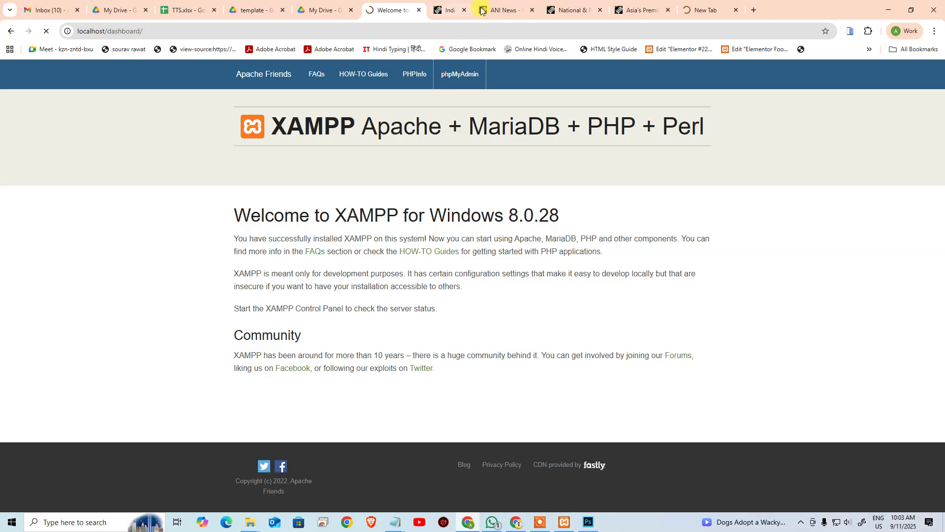
{"action": "middle_click", "coordinate": [470, 14]}
{"action": "middle_click", "coordinate": [470, 13]}
{"action": "middle_click", "coordinate": [470, 14]}
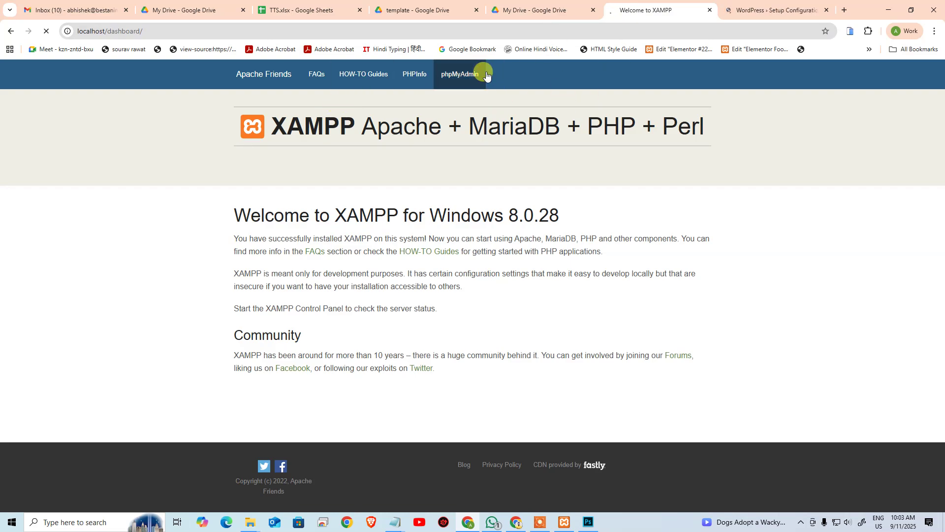
{"action": "left_click", "coordinate": [770, 4]}
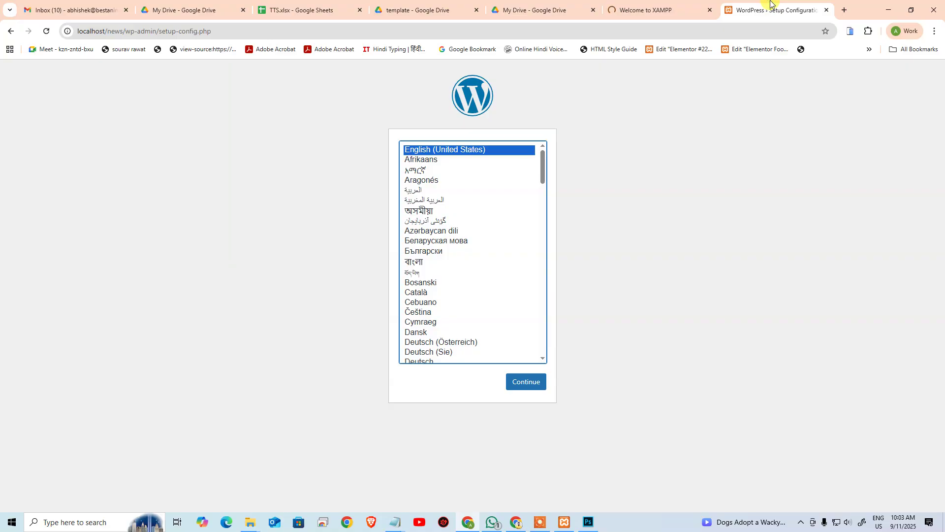
Step: Continue the installer in English to the database connection form, then bring phpMyAdmin forward
{"action": "left_click", "coordinate": [530, 382]}
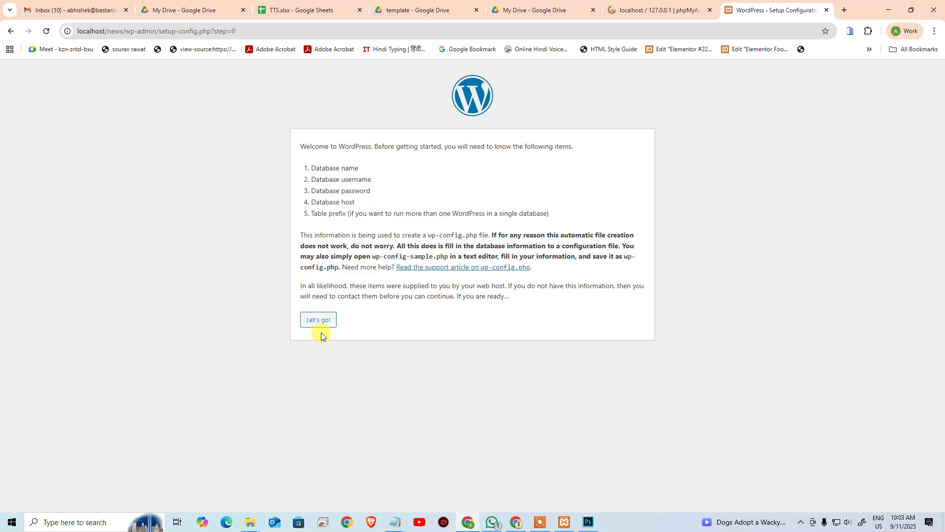
{"action": "left_click", "coordinate": [319, 323]}
{"action": "left_click", "coordinate": [473, 171]}
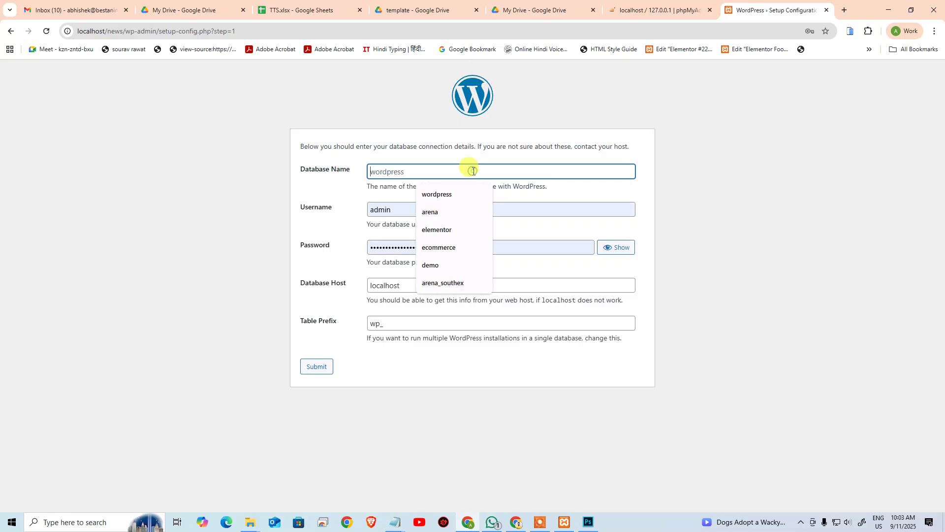
{"action": "key", "text": "ctrl+shift+Tab"}
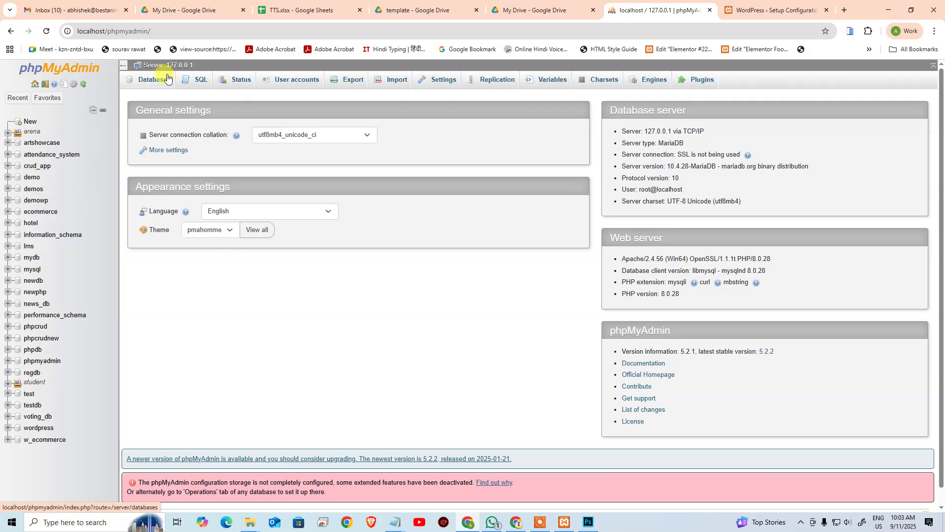
Step: Create a 'newsproject' database in phpMyAdmin and paste its name into the WordPress setup form
{"action": "left_click", "coordinate": [153, 80]}
{"action": "left_click", "coordinate": [180, 163]}
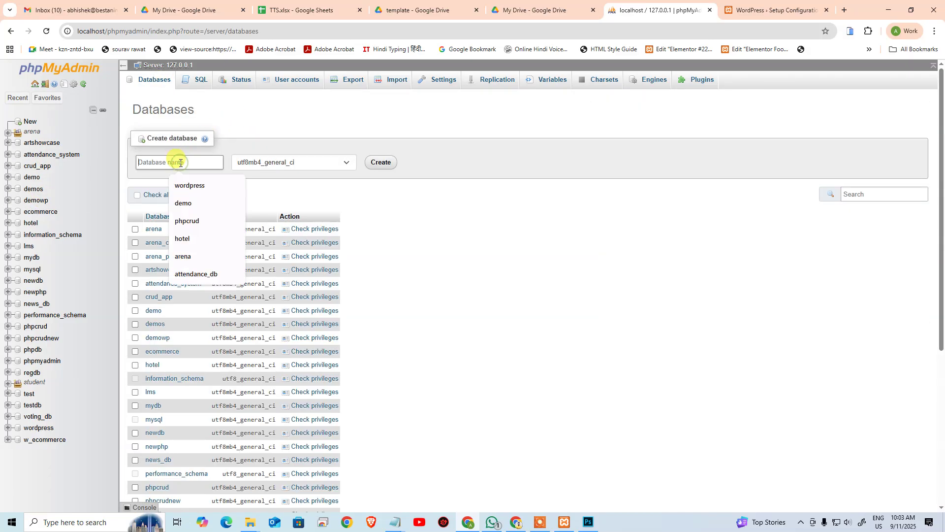
{"action": "type", "text": "news"}
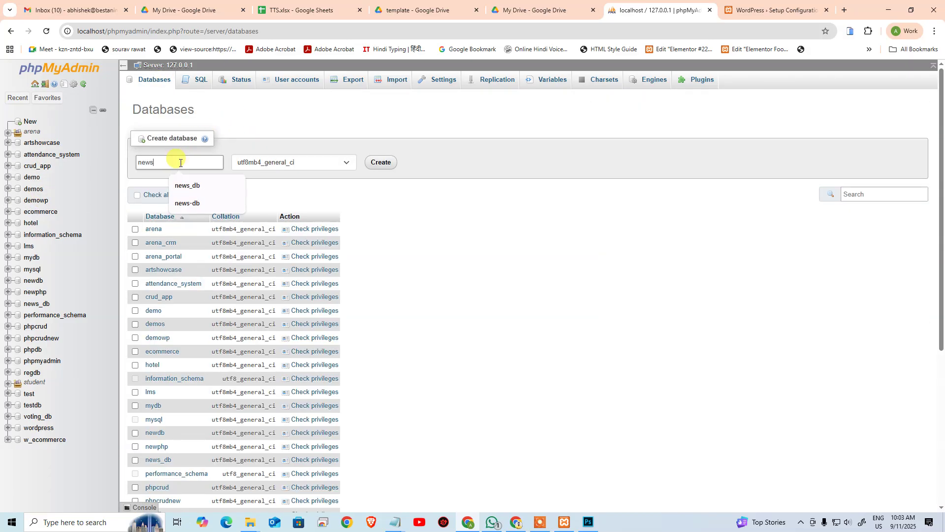
{"action": "type", "text": "project"}
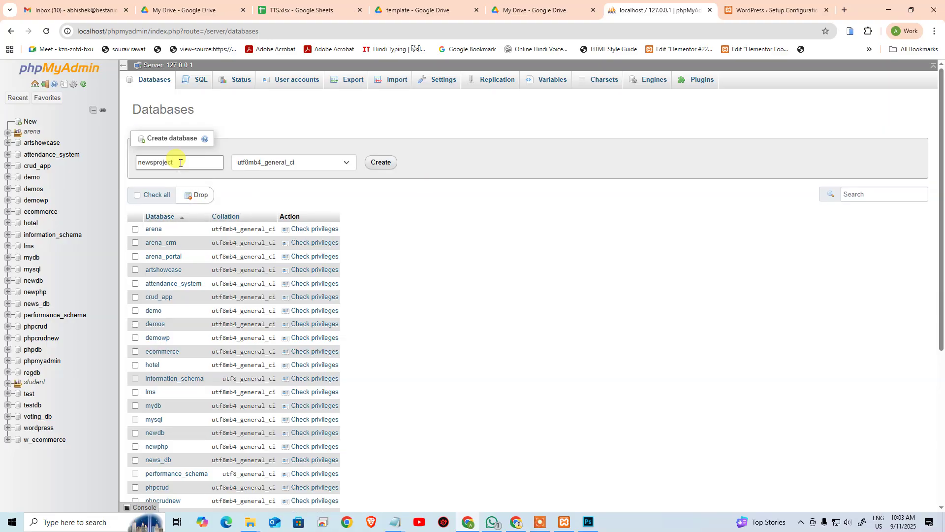
{"action": "double_click", "coordinate": [181, 163]}
{"action": "key", "text": "ctrl+c"}
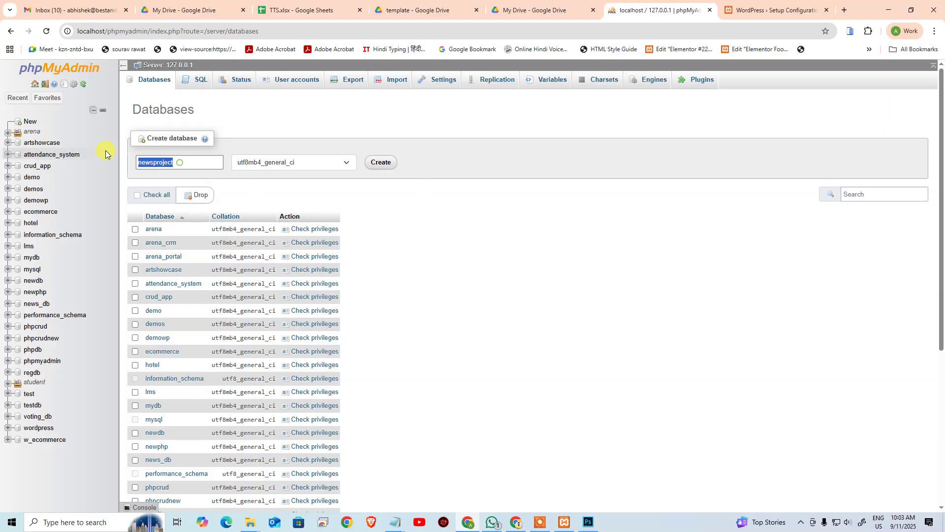
{"action": "left_click", "coordinate": [381, 162]}
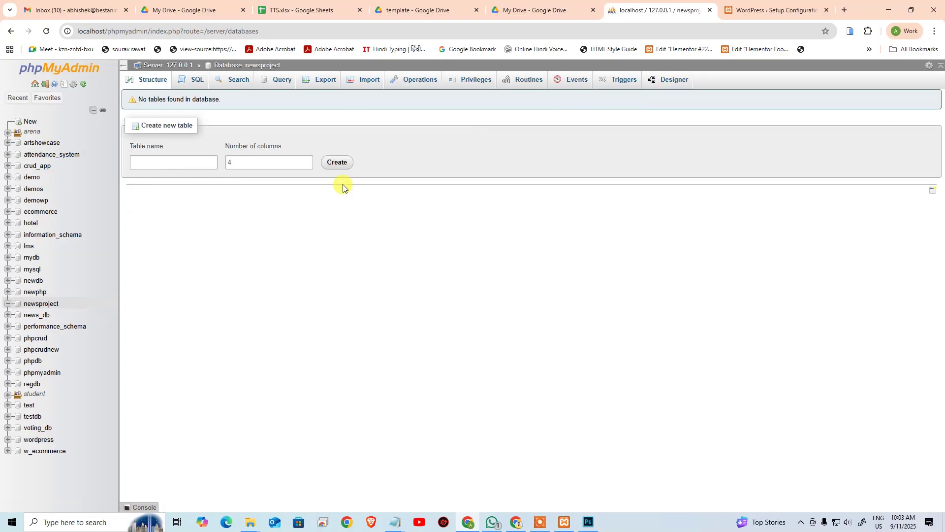
{"action": "left_click", "coordinate": [730, 11]}
{"action": "key", "text": "ctrl+v"}
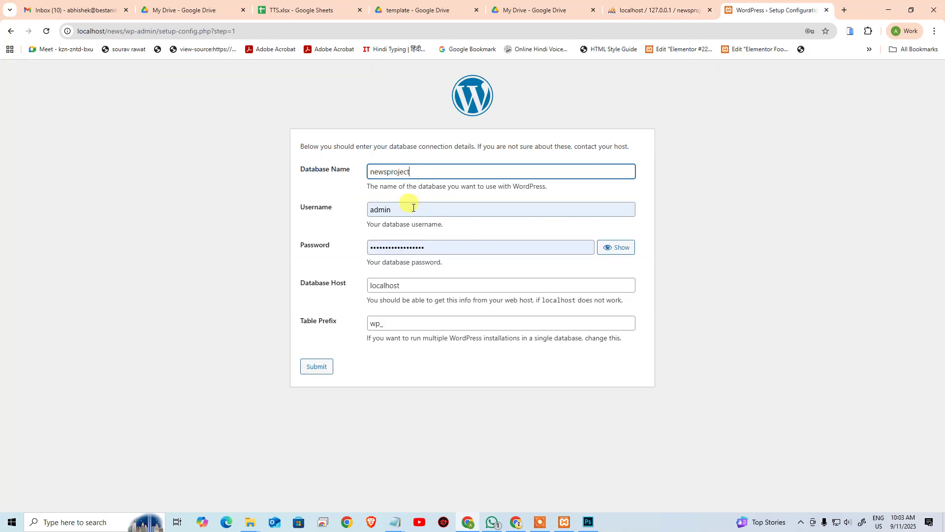
Step: Submit the database connection with username root and an empty password
{"action": "left_click", "coordinate": [414, 209]}
{"action": "left_click", "coordinate": [448, 250]}
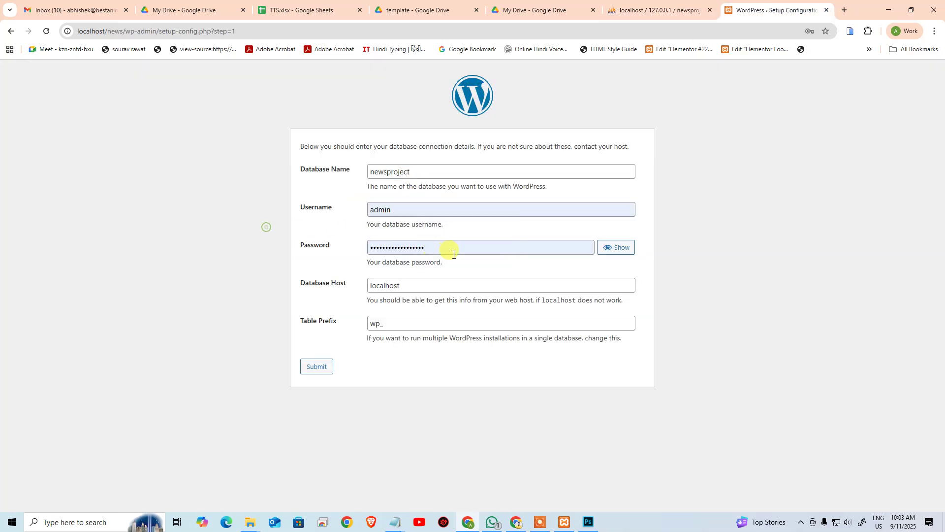
{"action": "key", "text": "ctrl+a"}
{"action": "key", "text": "BackSpace"}
{"action": "left_click", "coordinate": [373, 212]}
{"action": "key", "text": "ctrl+a"}
{"action": "key", "text": "BackSpace"}
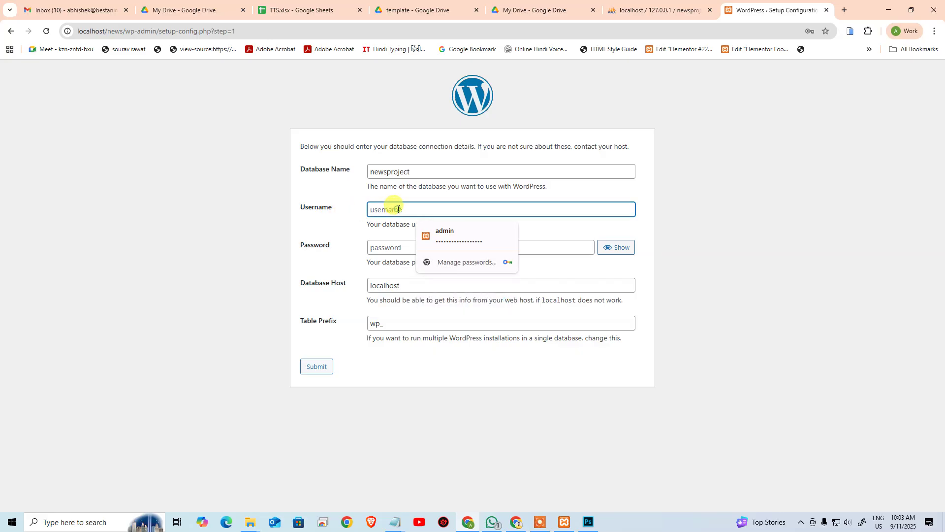
{"action": "type", "text": "root"}
{"action": "key", "text": "Tab"}
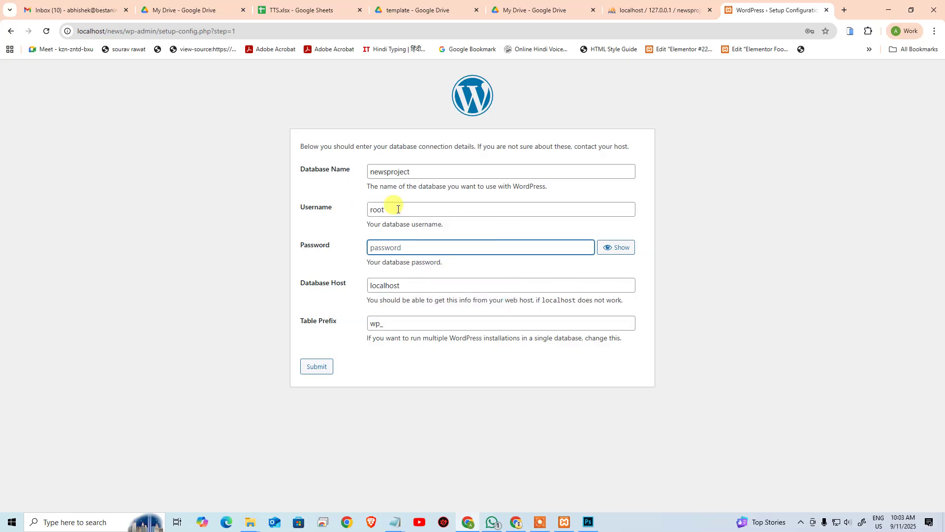
{"action": "key", "text": "Tab"}
{"action": "key", "text": "Tab"}
{"action": "key", "text": "Tab"}
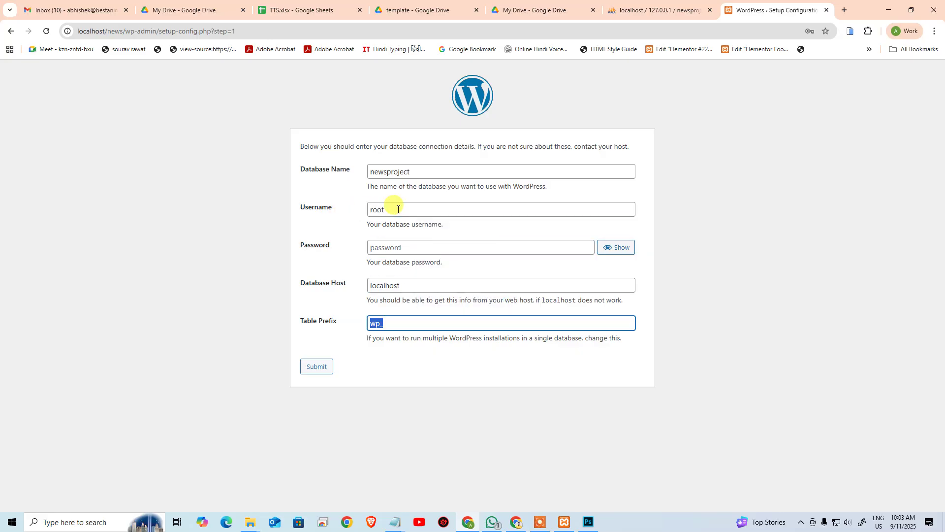
{"action": "left_click", "coordinate": [316, 371]}
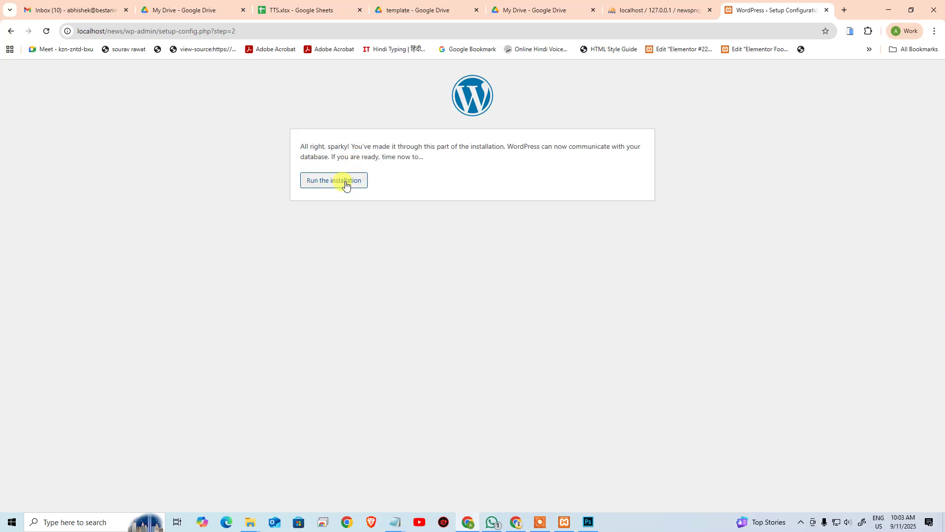
Step: Run the installation, enter Site Title 'News Site' and username admin, then bring up the login notes
{"action": "left_click", "coordinate": [346, 183]}
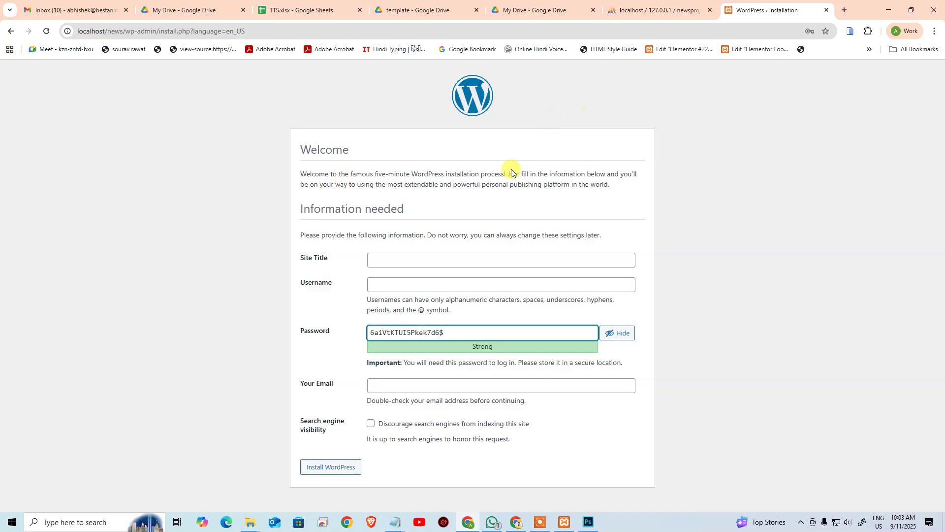
{"action": "left_click", "coordinate": [432, 260]}
{"action": "type", "text": "News "}
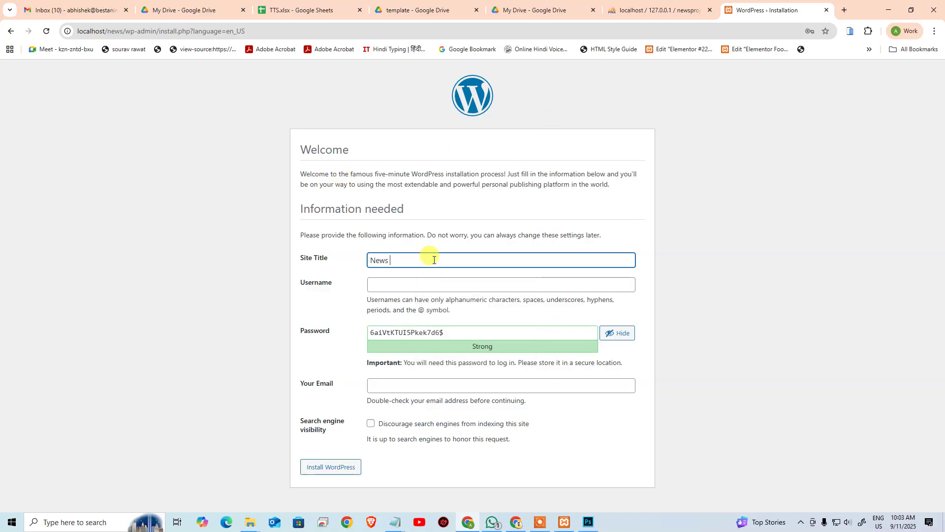
{"action": "type", "text": "Site"}
{"action": "key", "text": "Tab"}
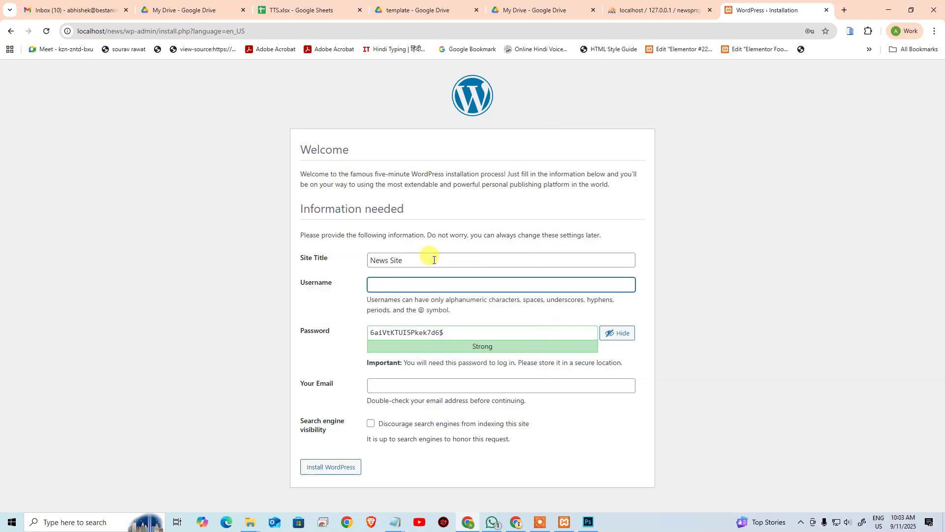
{"action": "type", "text": "admin"}
{"action": "key", "text": "Tab"}
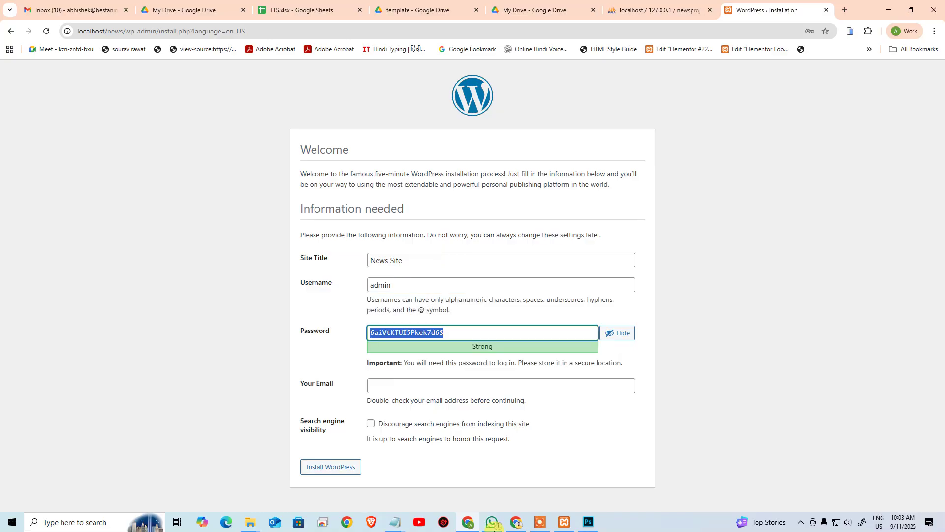
{"action": "left_click", "coordinate": [395, 522]}
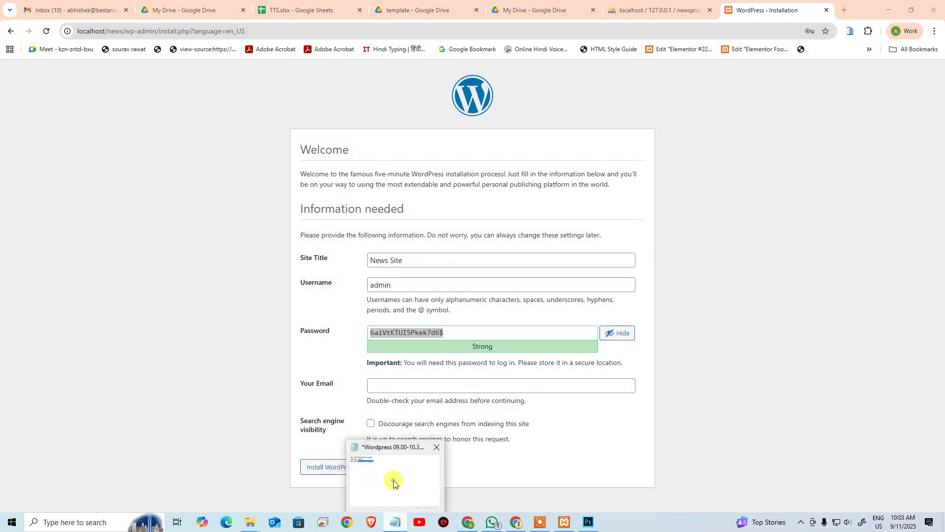
{"action": "left_click", "coordinate": [391, 481]}
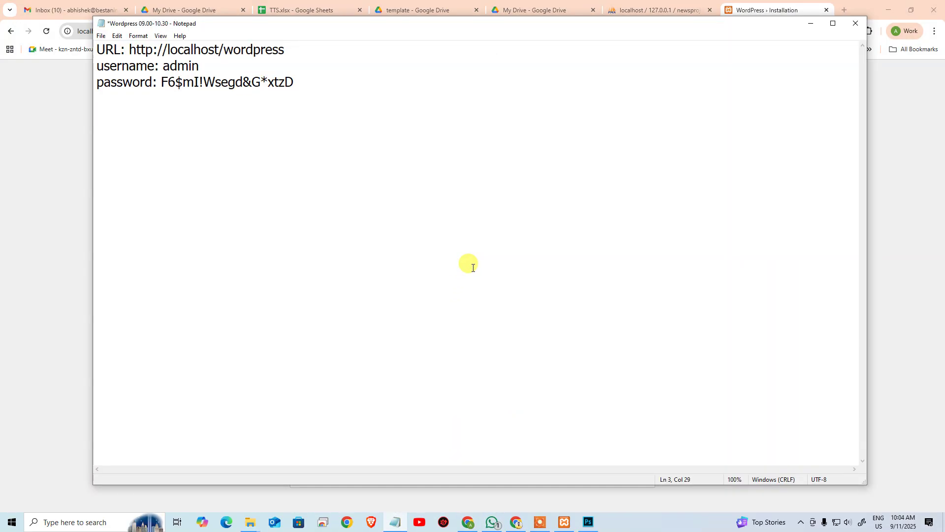
Step: Duplicate the login block in the notes and swap in the new site password from clipboard history
{"action": "key", "text": "ctrl+a"}
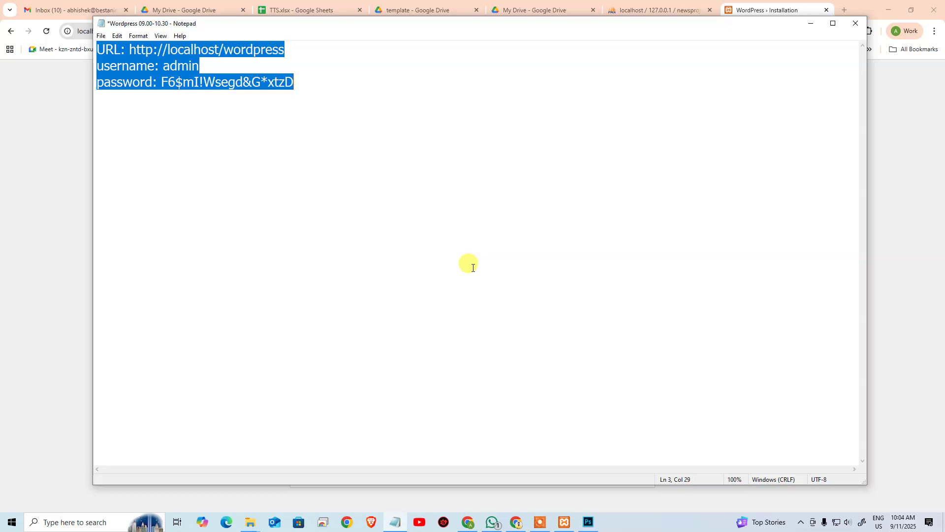
{"action": "key", "text": "ctrl+c"}
{"action": "key", "text": "ctrl+End"}
{"action": "key", "text": "Return"}
{"action": "key", "text": "Return"}
{"action": "key", "text": "ctrl+v"}
{"action": "key", "text": "ctrl+shift+Left"}
{"action": "key", "text": "ctrl+shift+Left"}
{"action": "key", "text": "ctrl+shift+Left"}
{"action": "key", "text": "ctrl+shift+Left"}
{"action": "key", "text": "ctrl+shift+Left"}
{"action": "key", "text": "ctrl+shift+Left"}
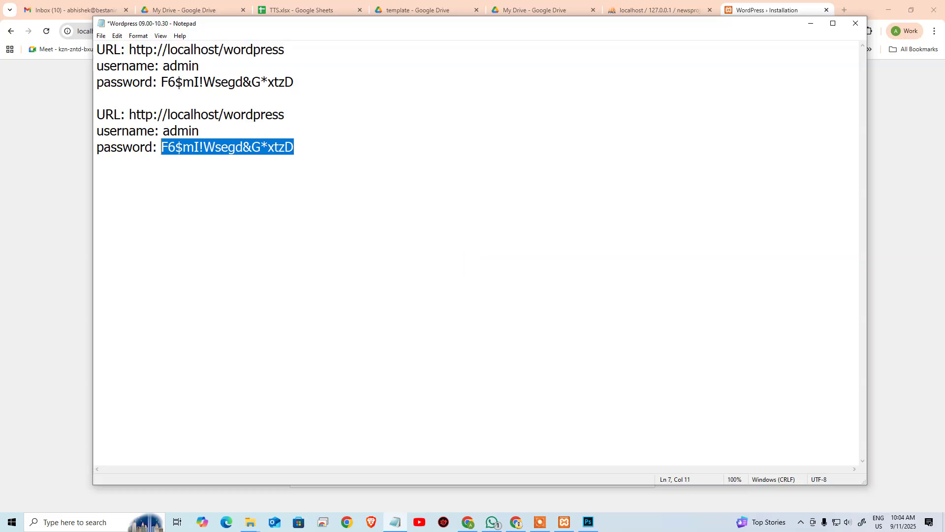
{"action": "key", "text": "super+v"}
{"action": "key", "text": "Down"}
{"action": "key", "text": "Return"}
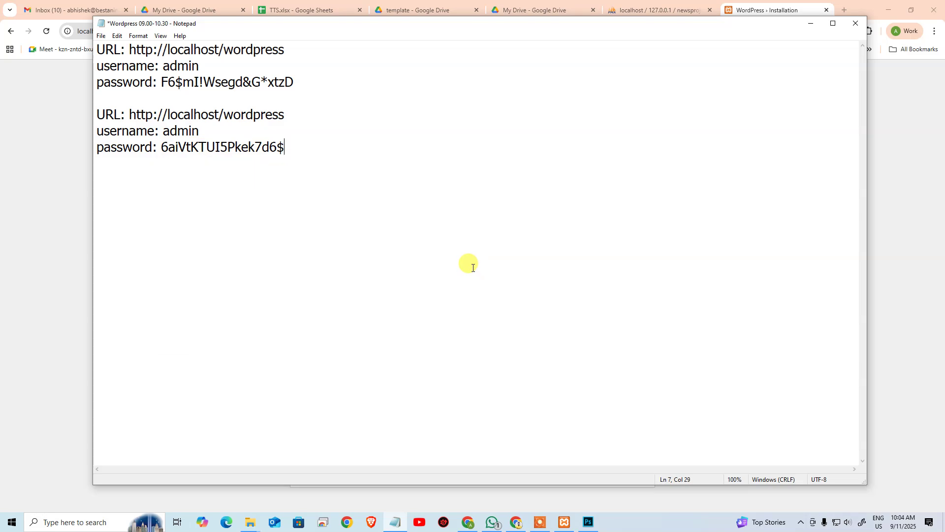
{"action": "left_click_drag", "start_coordinate": [223, 116], "coordinate": [464, 126]}
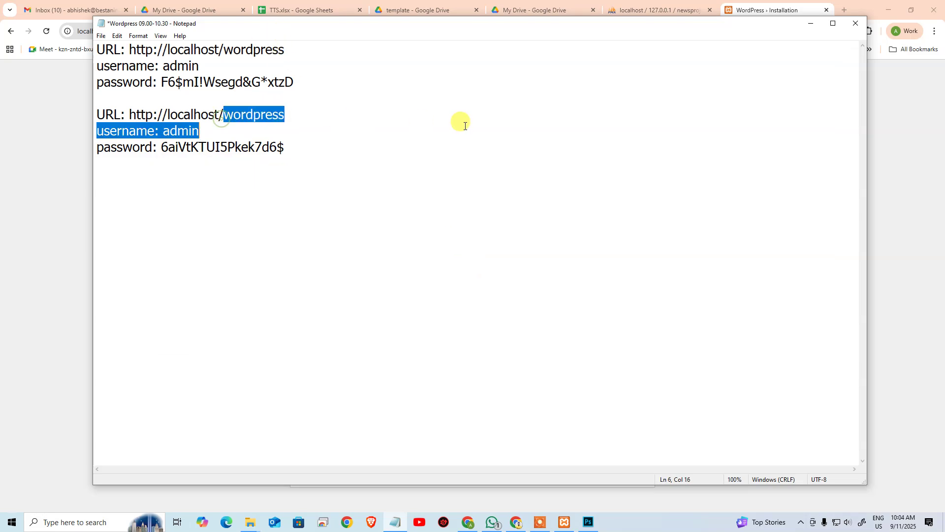
{"action": "key", "text": "shift+Up"}
{"action": "key", "text": "shift+End"}
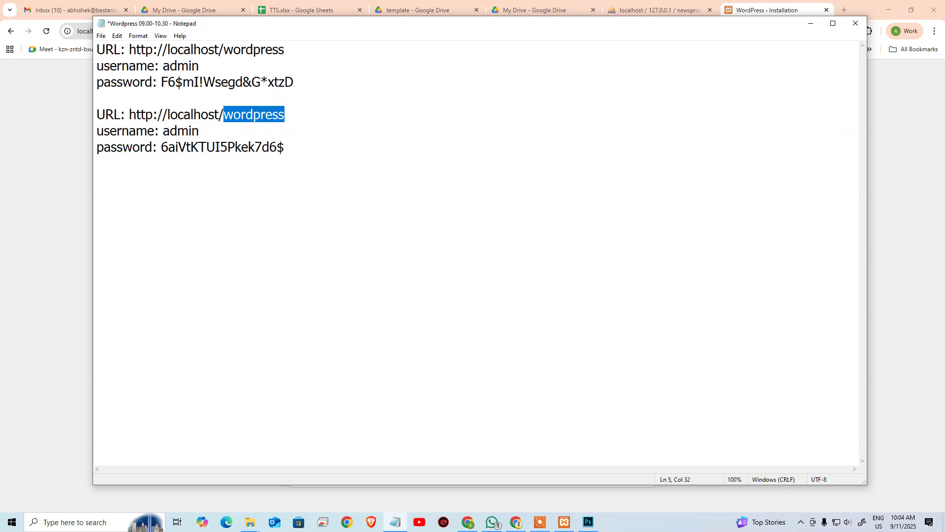
{"action": "type", "text": "new"}
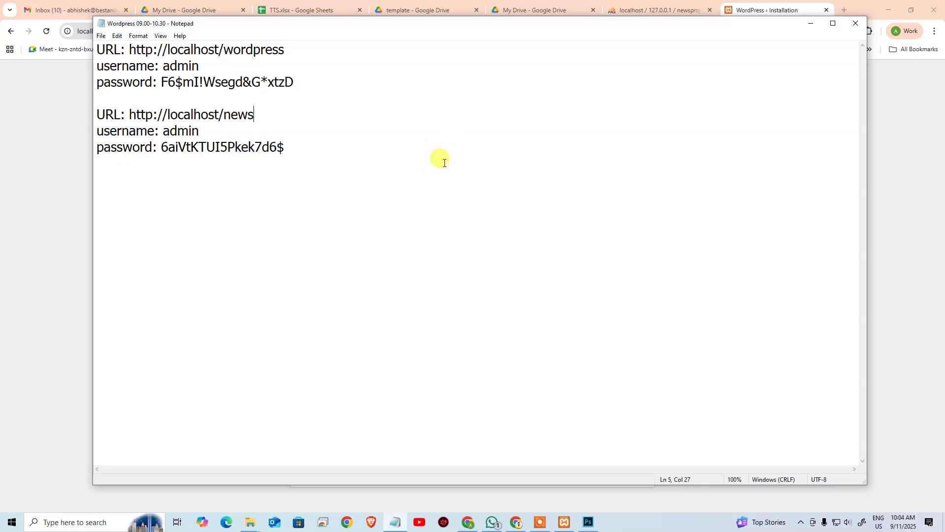
{"action": "left_click", "coordinate": [33, 163]}
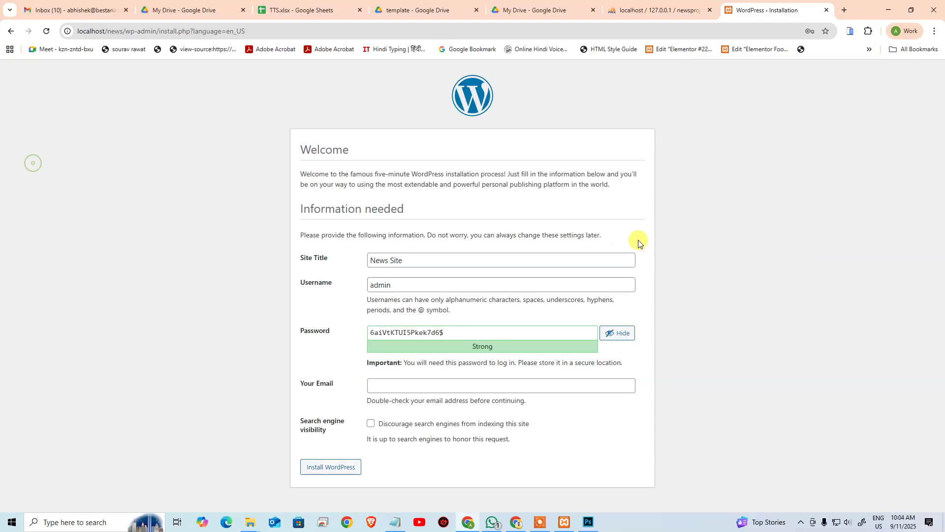
Step: Fill in the admin e-mail, discourage search engines, and install WordPress
{"action": "left_click", "coordinate": [393, 386]}
{"action": "left_click", "coordinate": [454, 411]}
{"action": "left_click", "coordinate": [371, 423]}
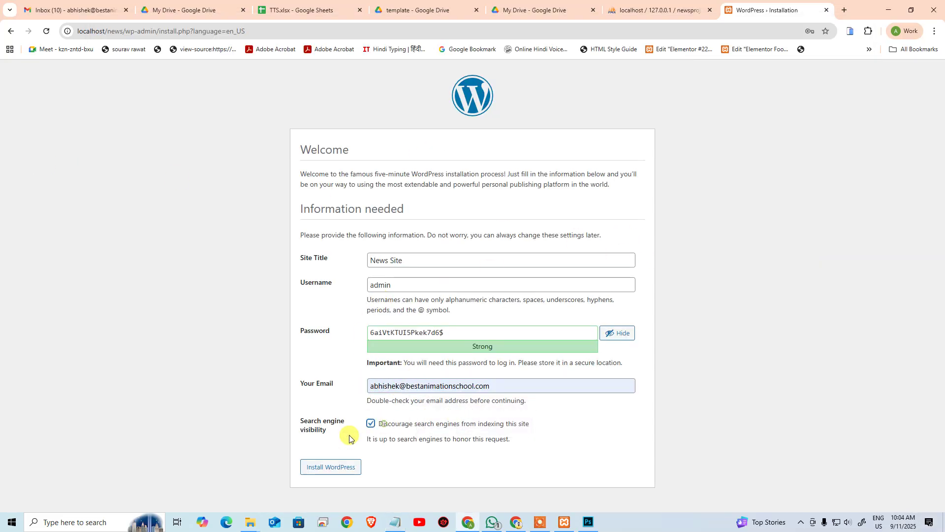
{"action": "left_click", "coordinate": [332, 466]}
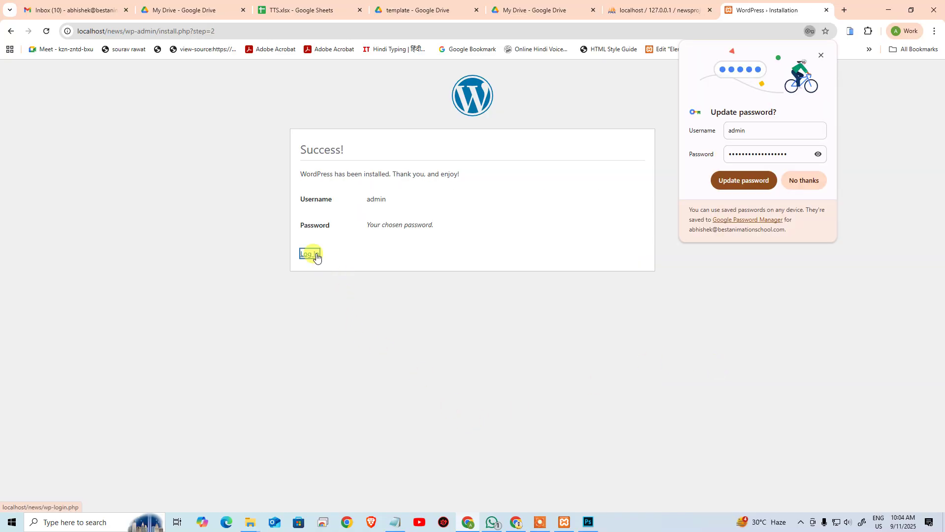
Step: Log in to News Site with the saved admin password
{"action": "left_click", "coordinate": [311, 254]}
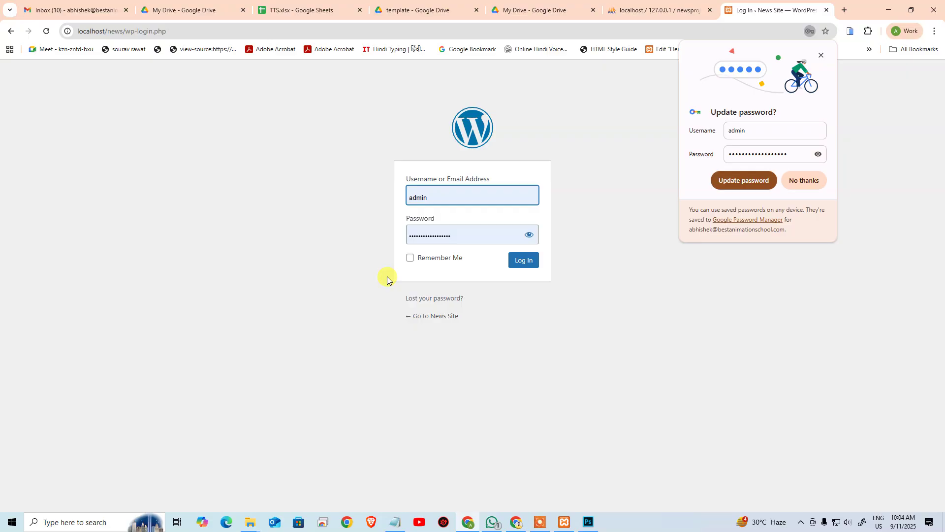
{"action": "left_click_drag", "start_coordinate": [473, 231], "coordinate": [366, 245]}
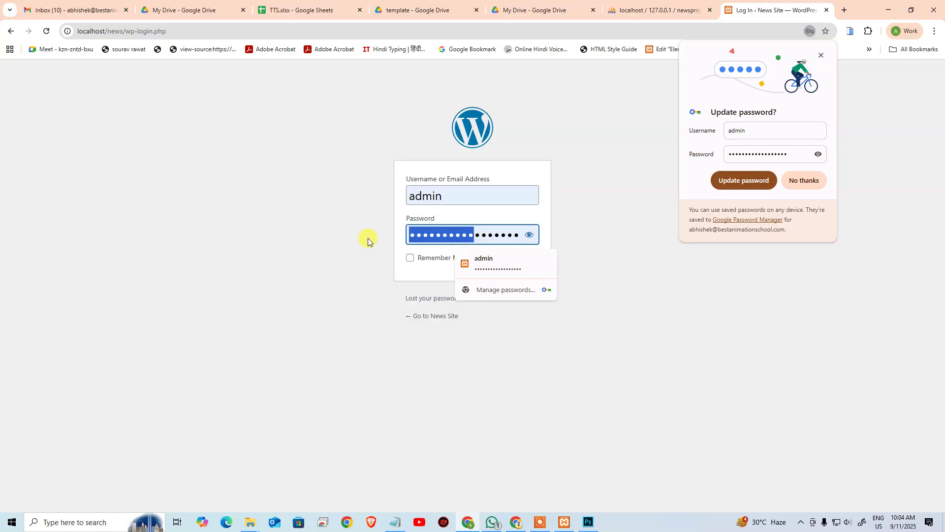
{"action": "left_click", "coordinate": [407, 239]}
{"action": "left_click", "coordinate": [481, 315]}
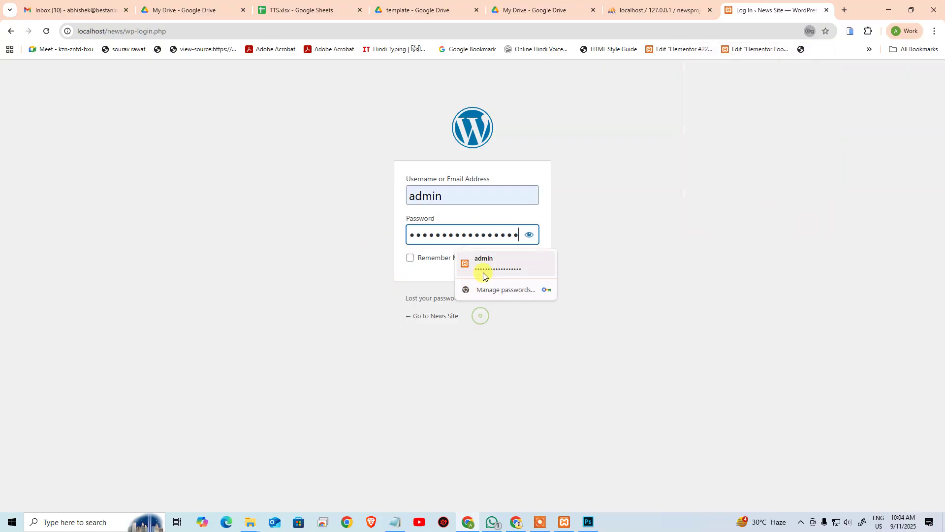
{"action": "left_click", "coordinate": [352, 317]}
{"action": "left_click", "coordinate": [525, 260]}
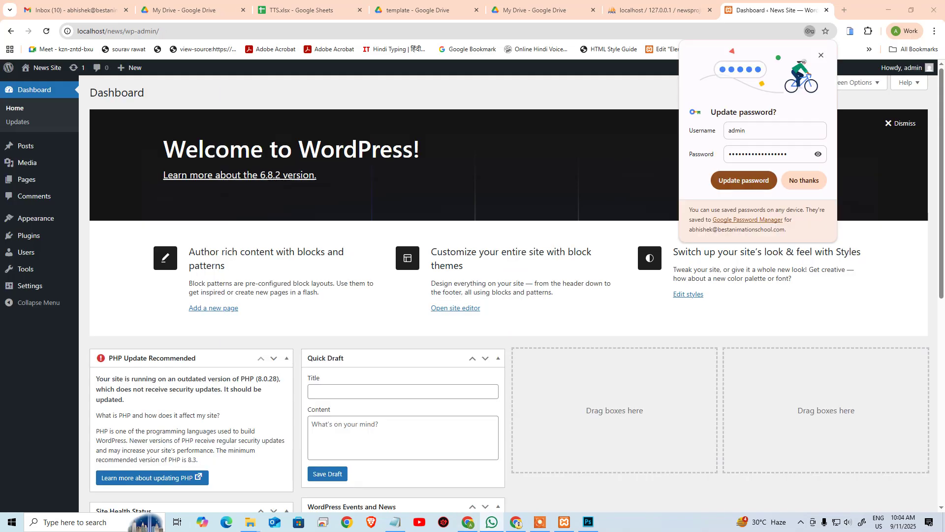
Step: Dismiss the password prompt and start a theme upload from the Themes page
{"action": "left_click", "coordinate": [822, 56]}
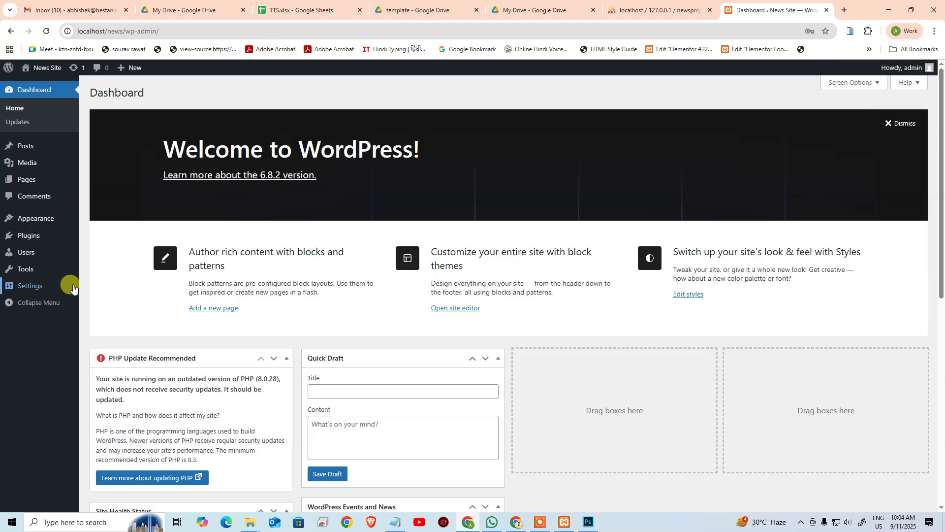
{"action": "left_click", "coordinate": [92, 218]}
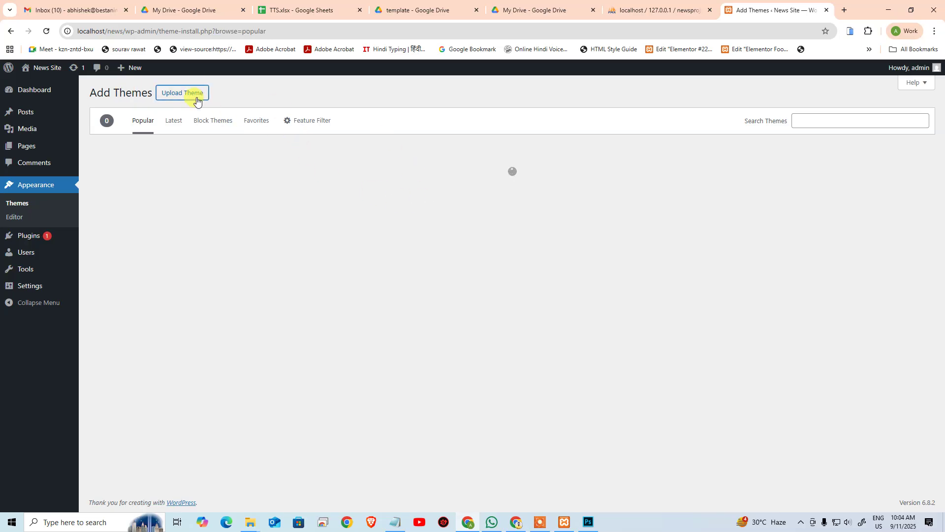
{"action": "left_click", "coordinate": [197, 100]}
Step: Upload and install Divi-v4.27.4.zip from the Downloads Divi-v4.27.4 (2) folder
{"action": "left_click", "coordinate": [483, 186]}
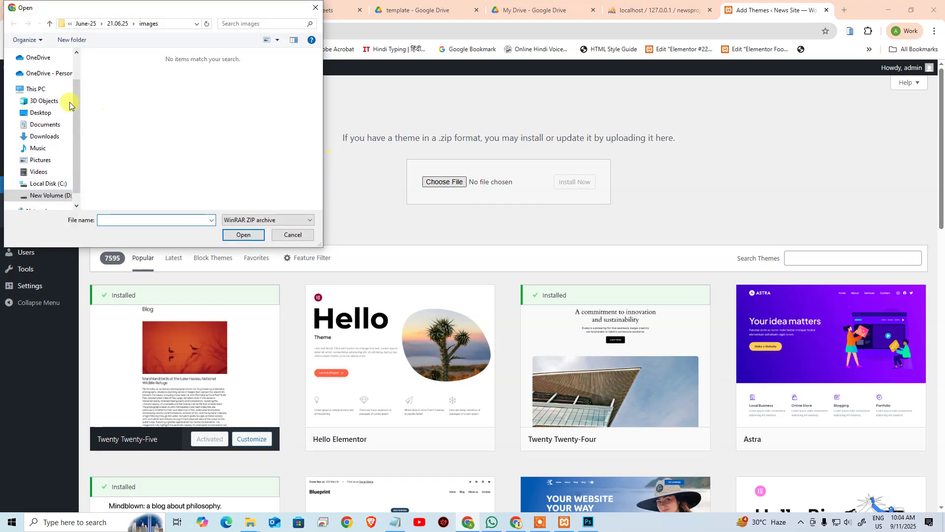
{"action": "left_click", "coordinate": [45, 136]}
{"action": "left_click", "coordinate": [173, 129]}
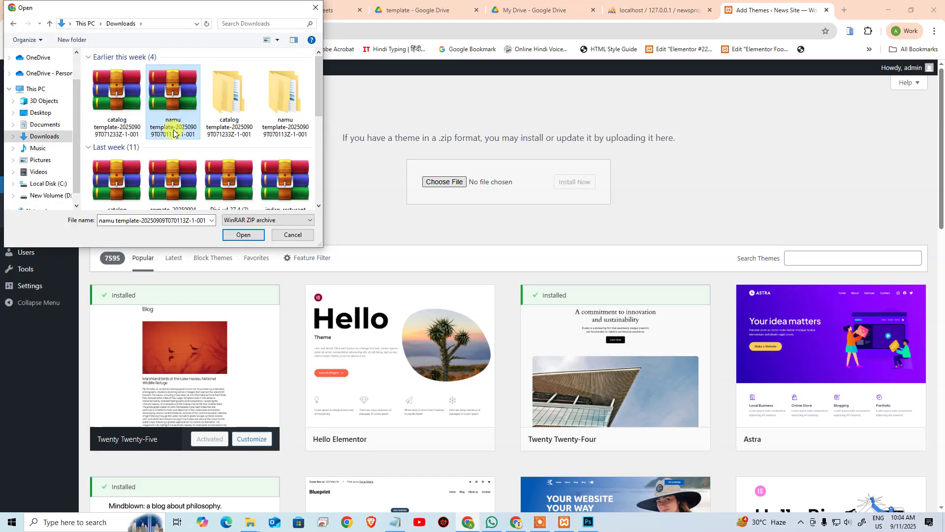
{"action": "key", "text": "d"}
{"action": "key", "text": "Down"}
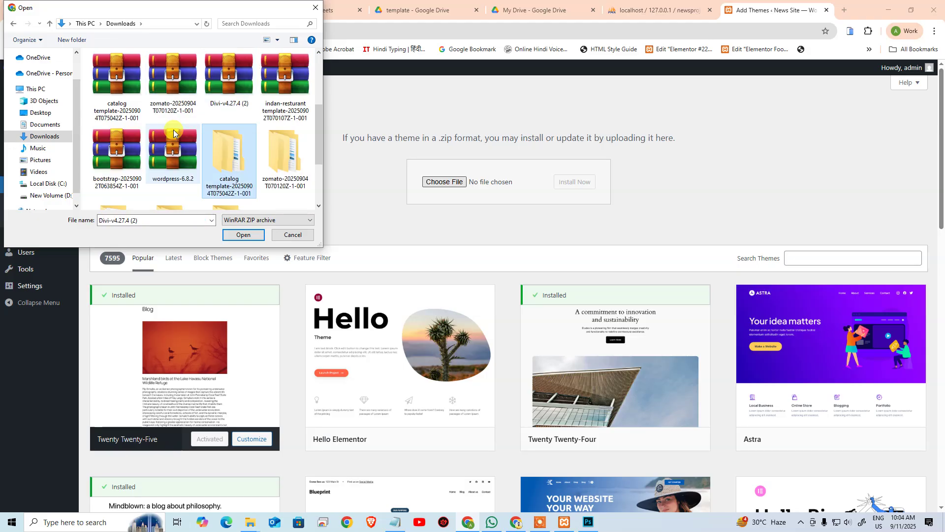
{"action": "key", "text": "d"}
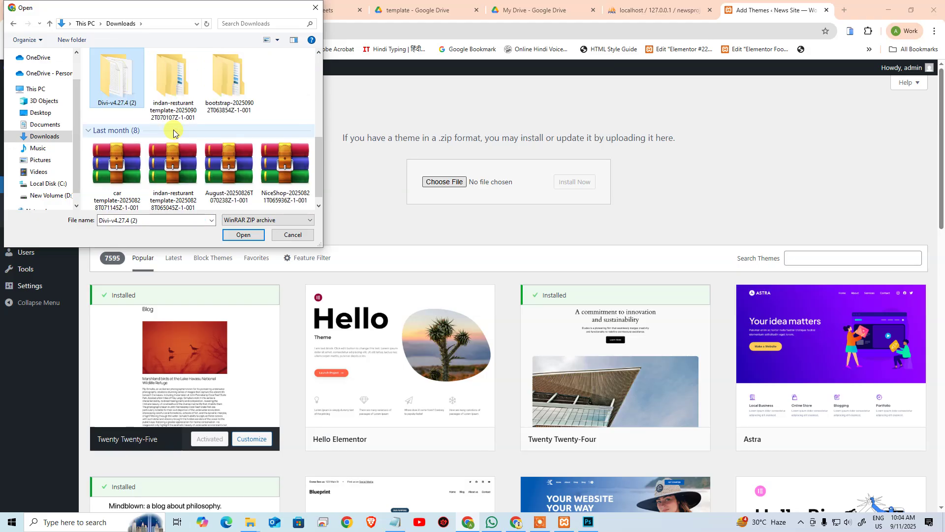
{"action": "key", "text": "Return"}
{"action": "key", "text": "Down"}
{"action": "key", "text": "Return"}
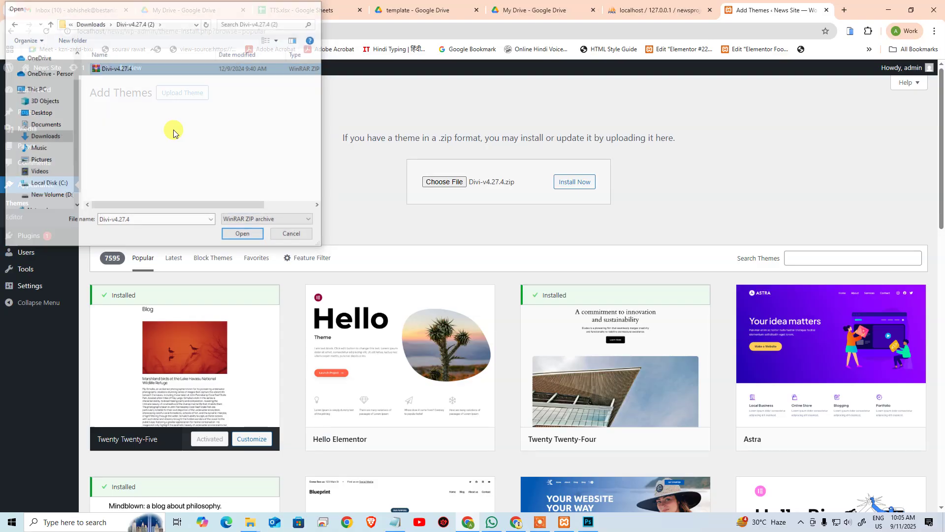
{"action": "left_click", "coordinate": [560, 186]}
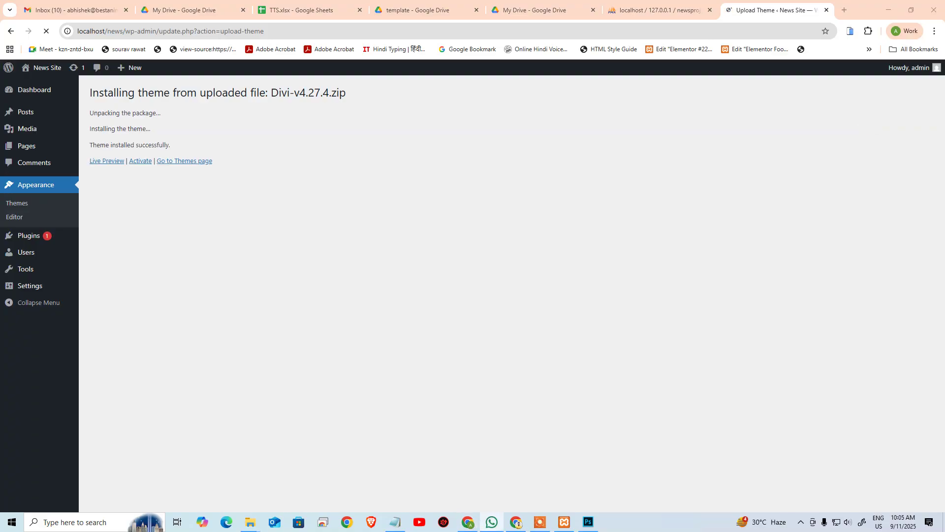
Step: Activate Divi and open the Updates tab of its Theme Options
{"action": "left_click", "coordinate": [140, 161]}
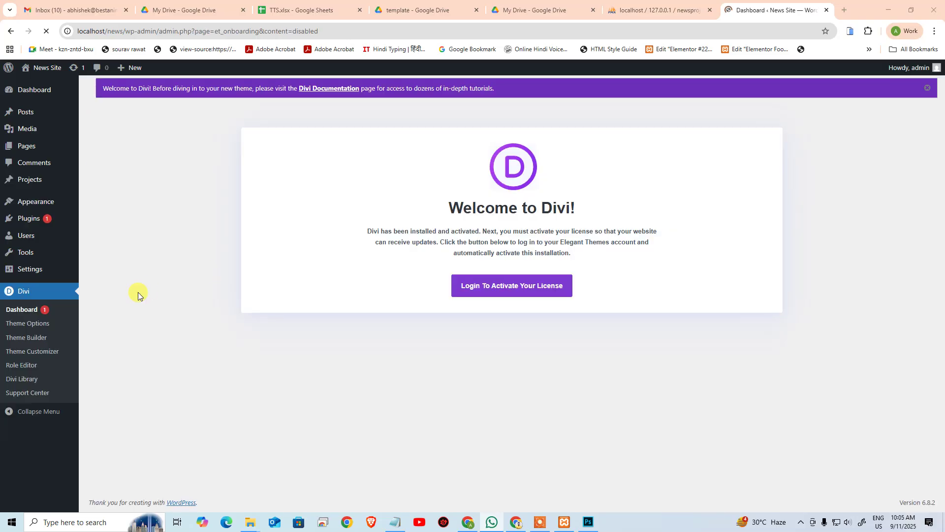
{"action": "left_click", "coordinate": [12, 324]}
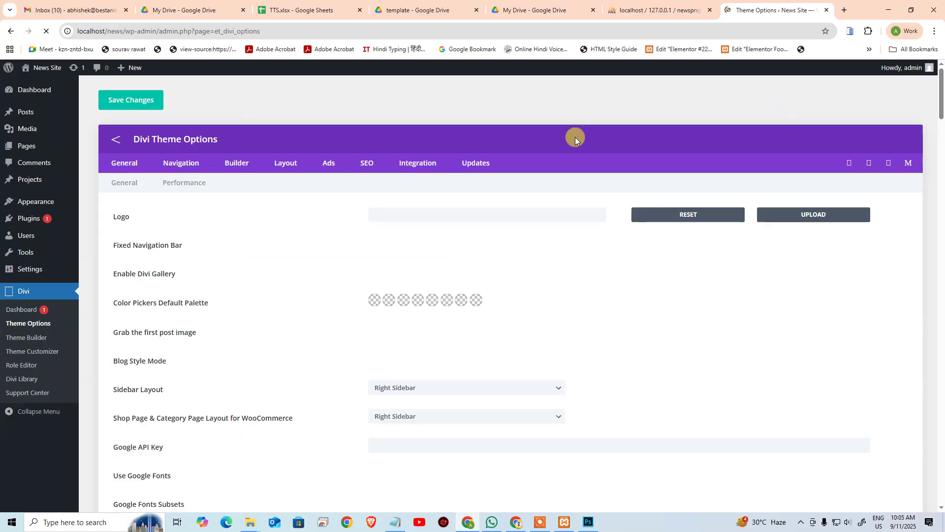
{"action": "left_click", "coordinate": [463, 165]}
Step: Enter the Elegant Themes account username and API key, then save changes
{"action": "left_click", "coordinate": [451, 211]}
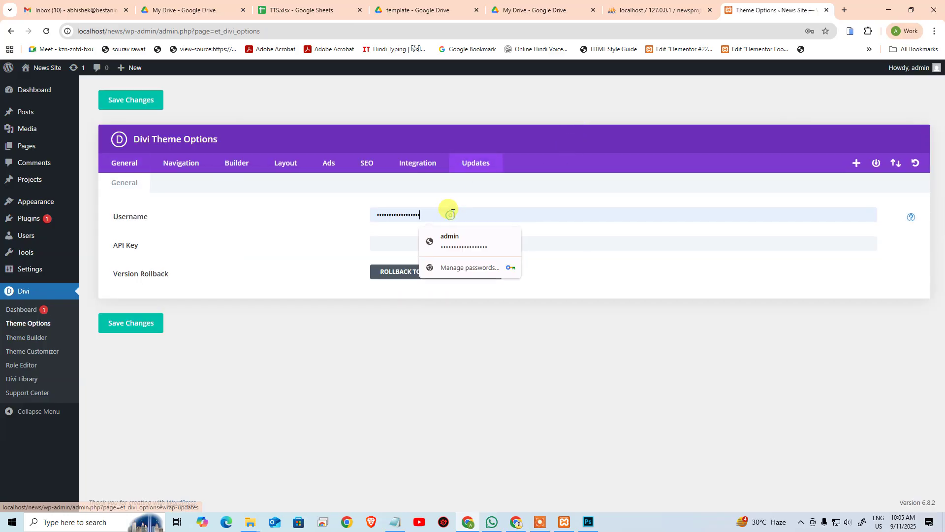
{"action": "key", "text": "BackSpace"}
{"action": "key", "text": "BackSpace"}
{"action": "key", "text": "BackSpace"}
{"action": "key", "text": "BackSpace"}
{"action": "key", "text": "BackSpace"}
{"action": "key", "text": "BackSpace"}
{"action": "key", "text": "BackSpace"}
{"action": "key", "text": "BackSpace"}
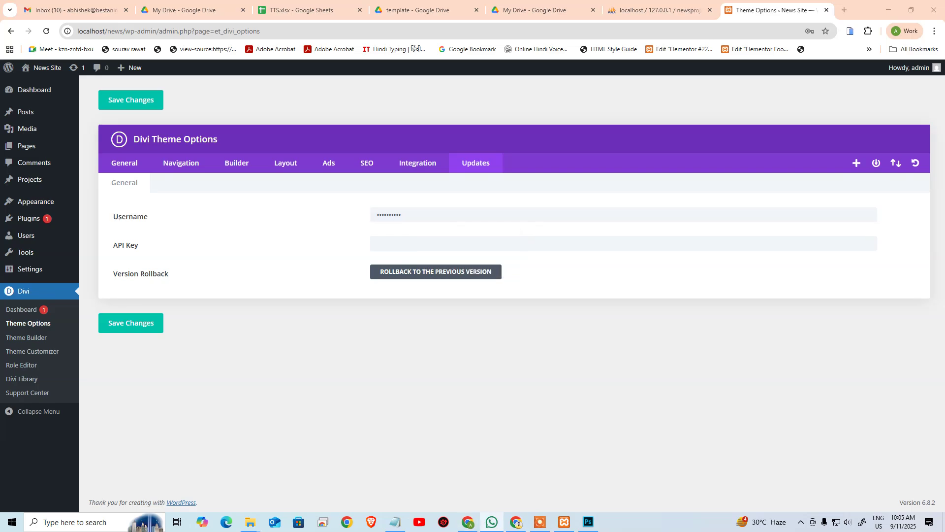
{"action": "left_click", "coordinate": [462, 240]}
{"action": "key", "text": "ctrl+v"}
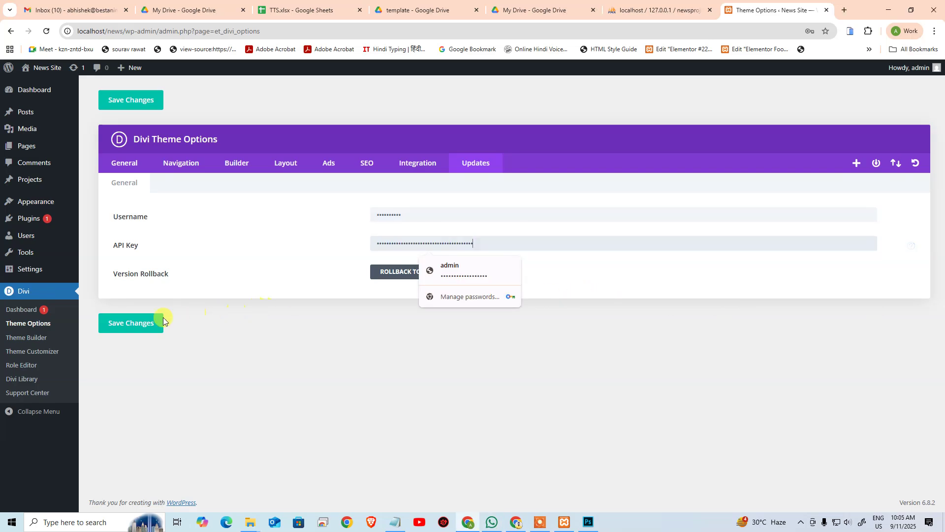
{"action": "left_click", "coordinate": [143, 323]}
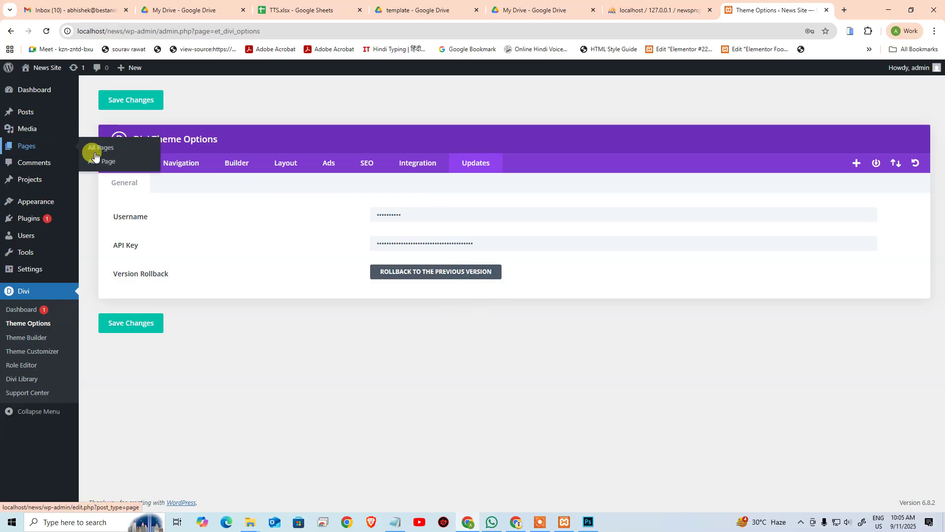
Step: Update all pending plugins, including Akismet Anti-spam, from Dashboard > Updates
{"action": "mouse_move", "coordinate": [35, 128]}
{"action": "left_click", "coordinate": [101, 104]}
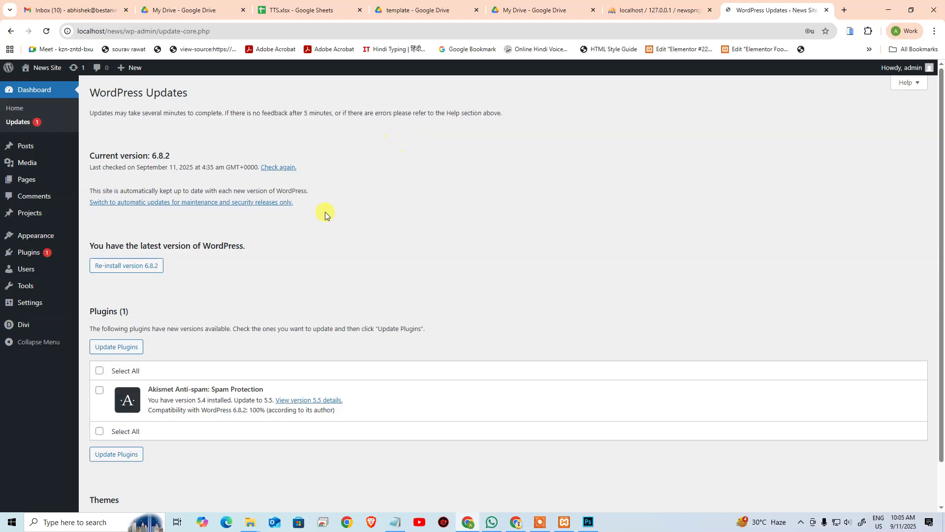
{"action": "scroll", "coordinate": [179, 275], "scroll_direction": "down", "scroll_amount": 1}
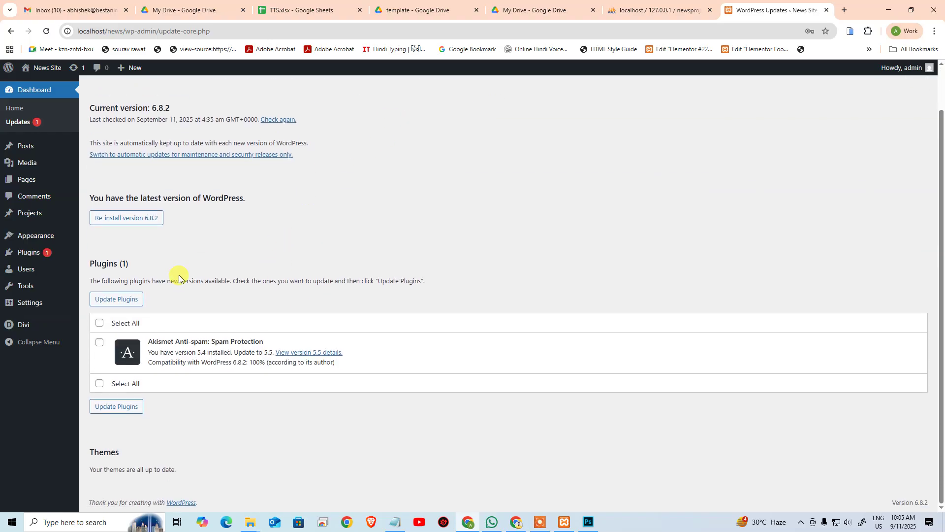
{"action": "left_click", "coordinate": [99, 323]}
{"action": "left_click", "coordinate": [117, 299]}
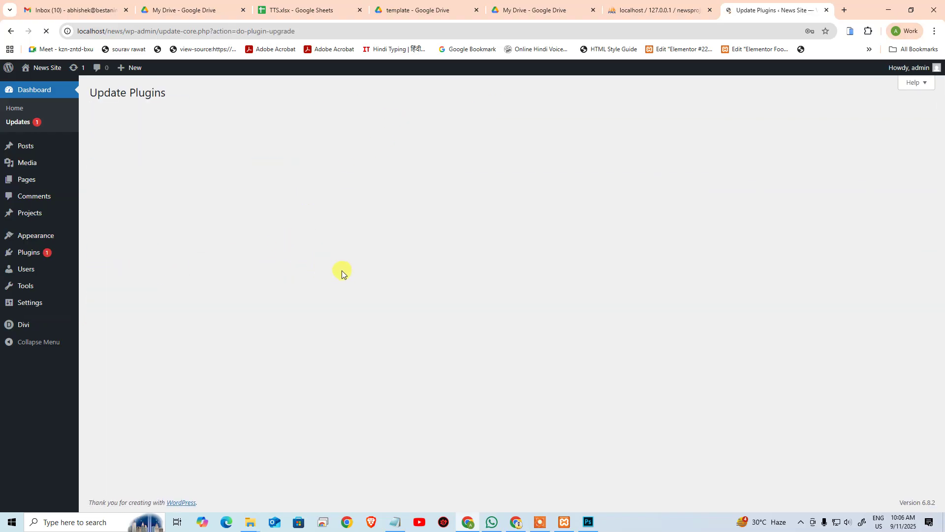
Step: Go back to Divi's Theme Options page
{"action": "mouse_move", "coordinate": [25, 236]}
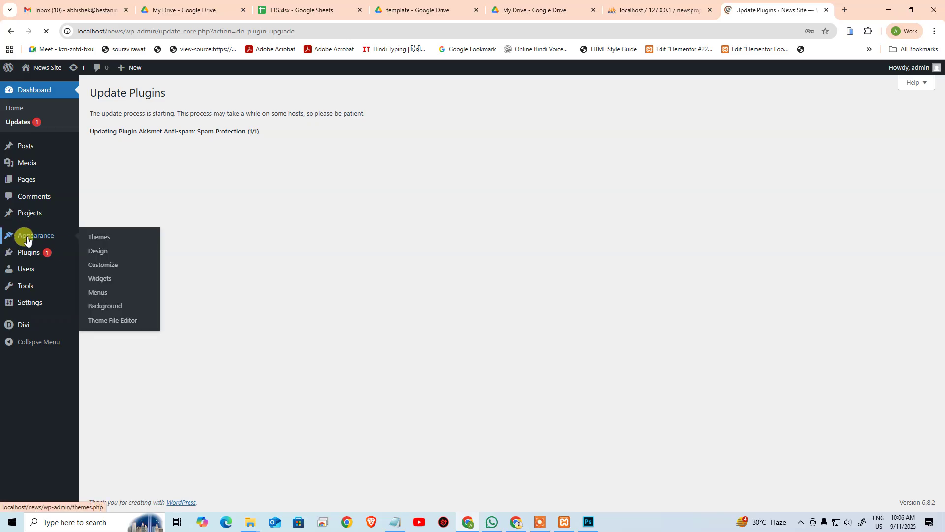
{"action": "mouse_move", "coordinate": [17, 322]}
{"action": "left_click", "coordinate": [110, 333]}
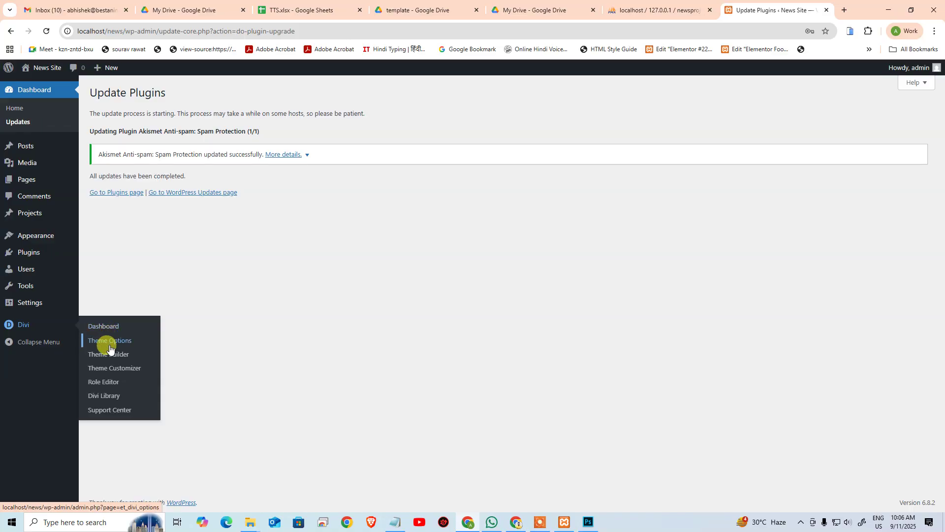
{"action": "left_click", "coordinate": [112, 344]}
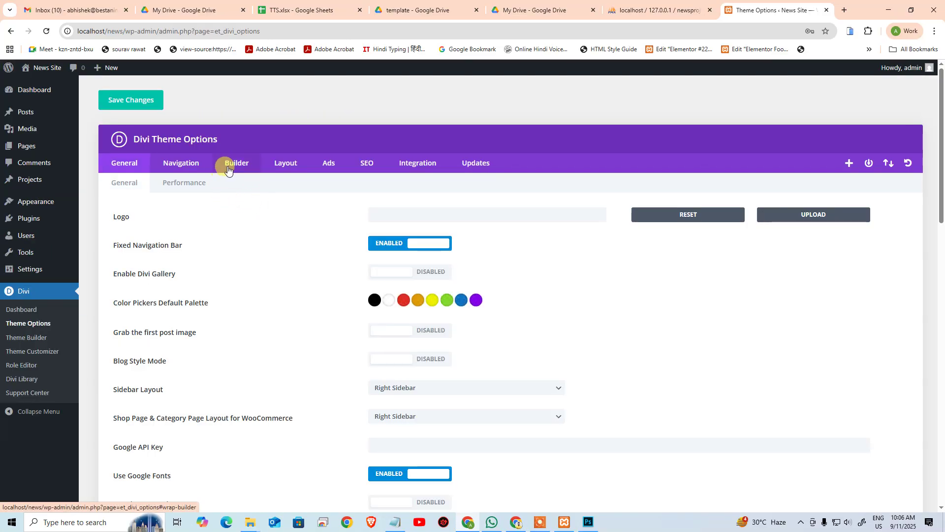
Step: Turn on Enable Classic Editor under Divi Builder > Advanced and save
{"action": "left_click", "coordinate": [228, 167]}
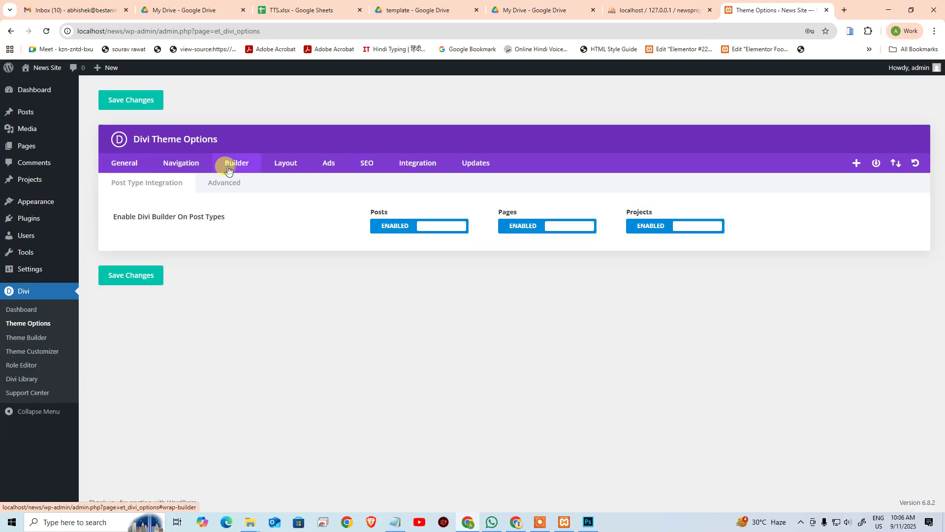
{"action": "left_click", "coordinate": [213, 185]}
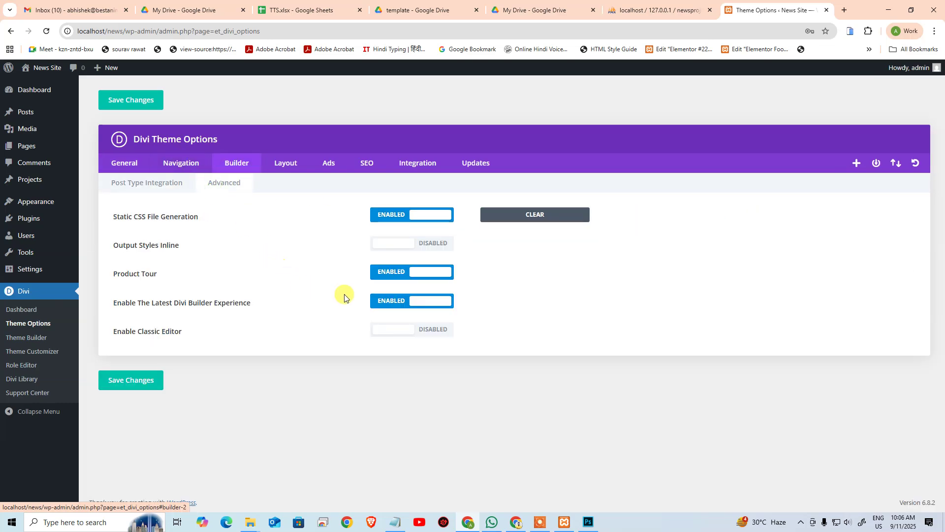
{"action": "left_click", "coordinate": [407, 330]}
{"action": "left_click", "coordinate": [137, 378]}
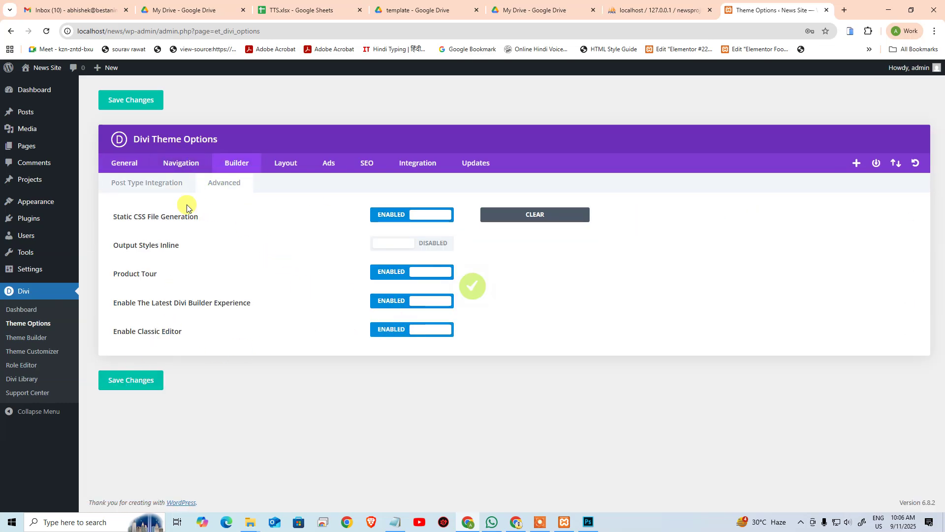
Step: Visit the live News Site front page, then return to the theme options tab
{"action": "mouse_move", "coordinate": [57, 117]}
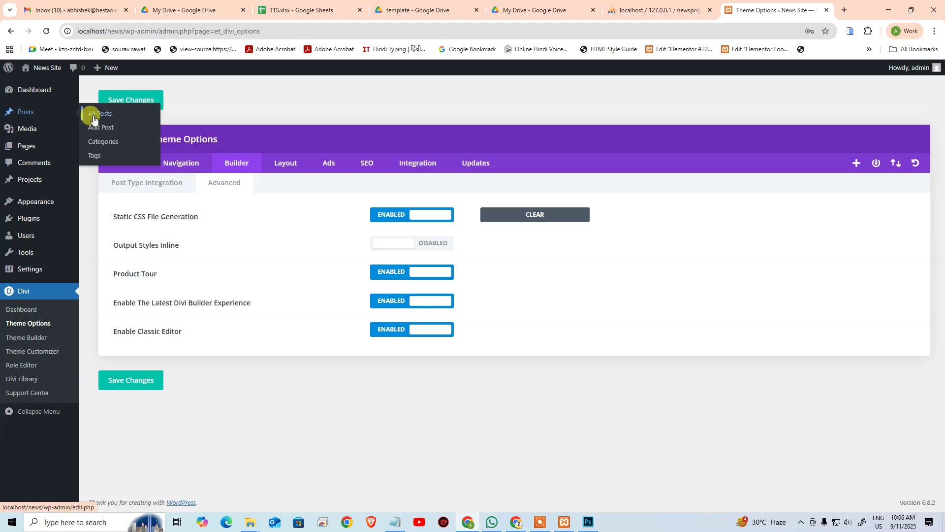
{"action": "mouse_move", "coordinate": [37, 69]}
{"action": "left_click", "coordinate": [33, 90]}
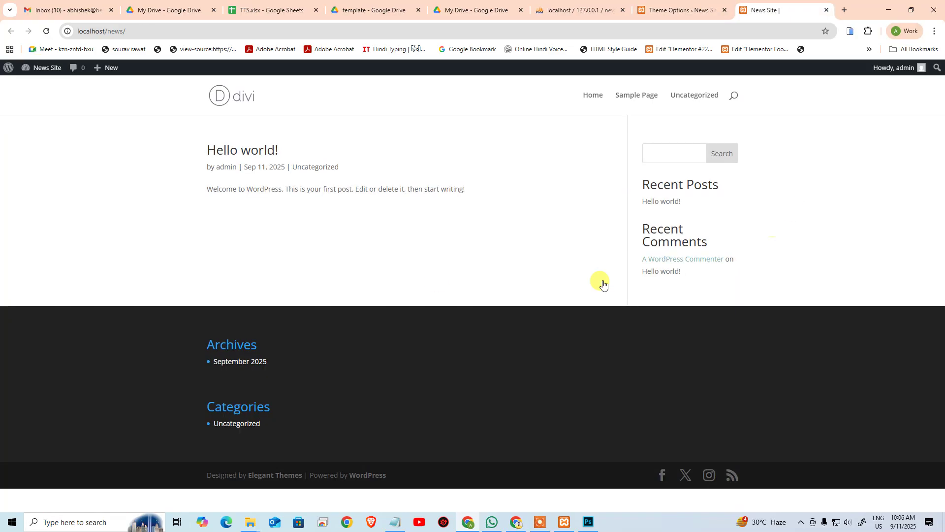
{"action": "left_click_drag", "start_coordinate": [211, 152], "coordinate": [485, 225]}
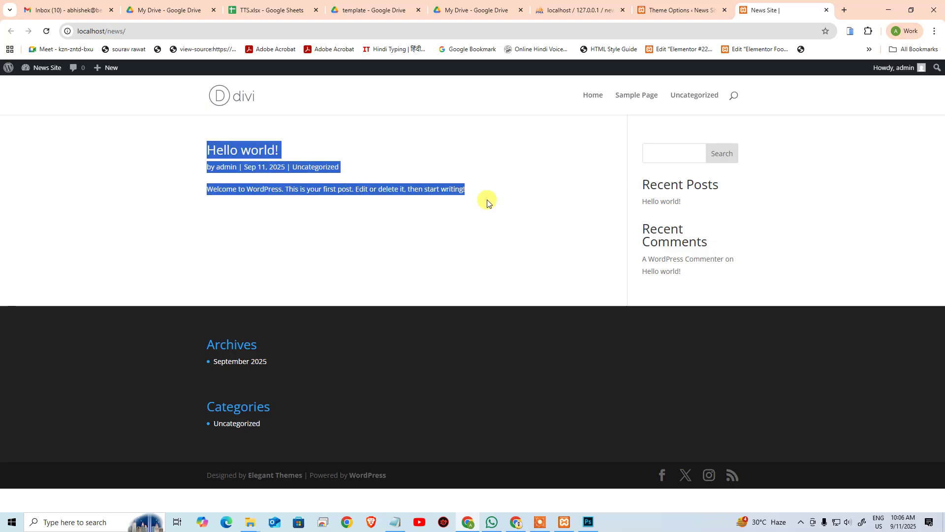
{"action": "left_click", "coordinate": [486, 200]}
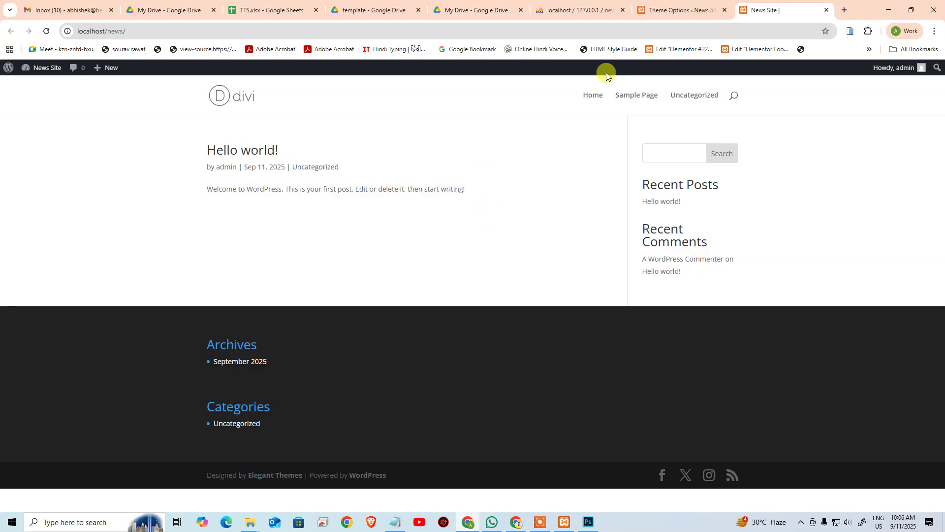
{"action": "left_click", "coordinate": [680, 10]}
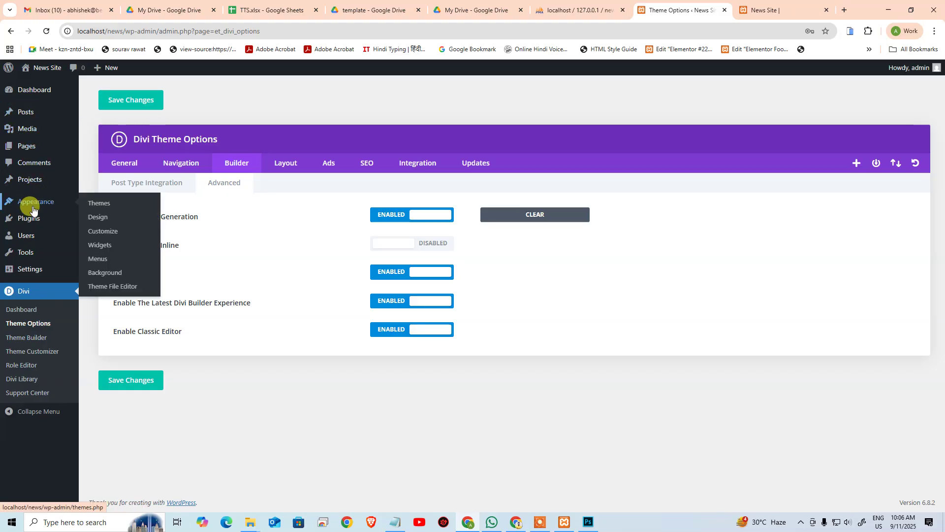
Step: Open the Posts > Categories page, then a new blank browser tab
{"action": "mouse_move", "coordinate": [25, 112]}
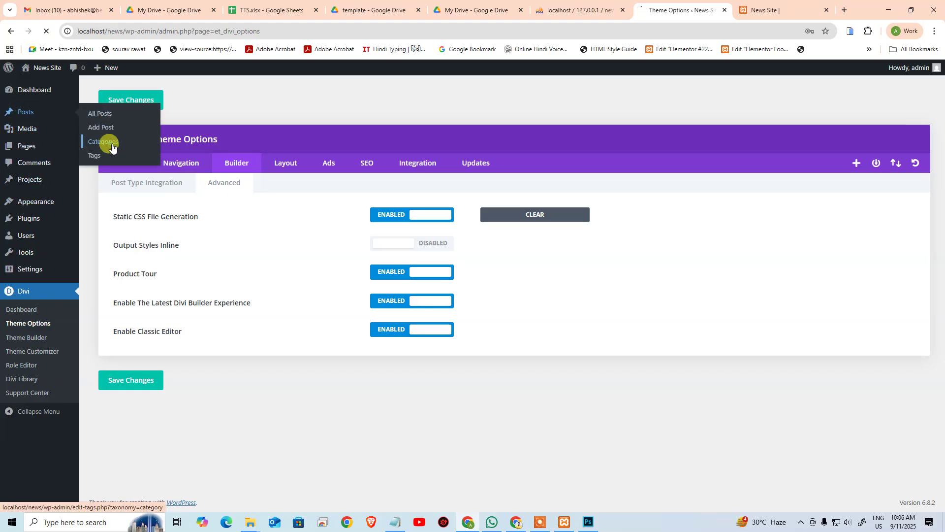
{"action": "left_click", "coordinate": [103, 142]}
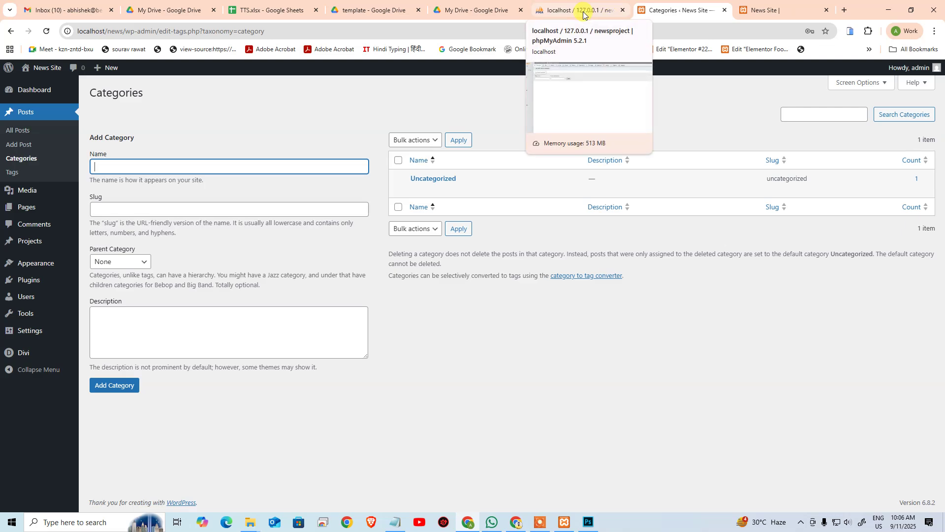
{"action": "left_click", "coordinate": [845, 9]}
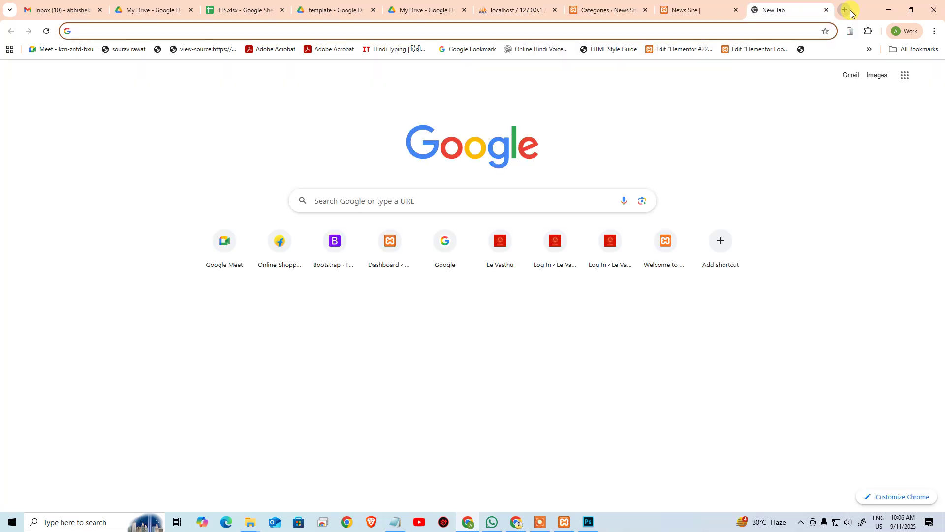
Step: Load aninews.in and check the National category's 'national' URL slug
{"action": "type", "text": "ani"}
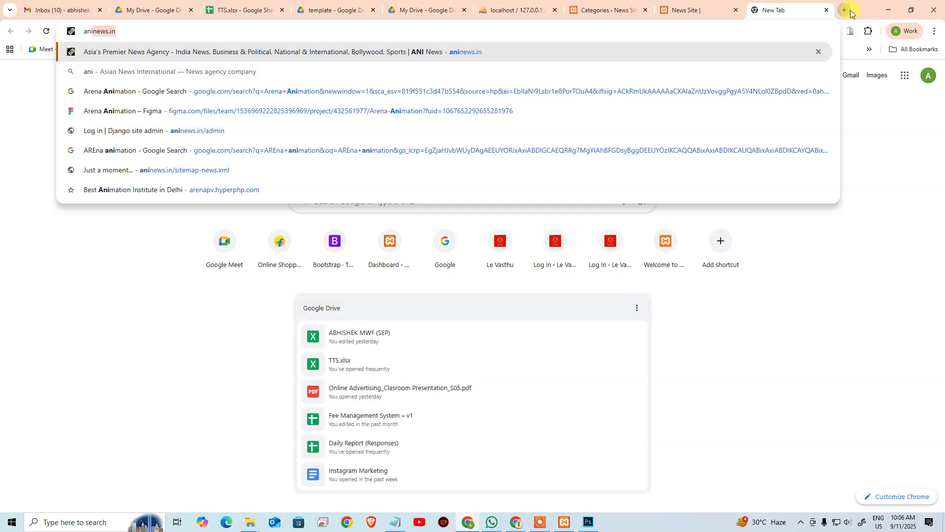
{"action": "key", "text": "Return"}
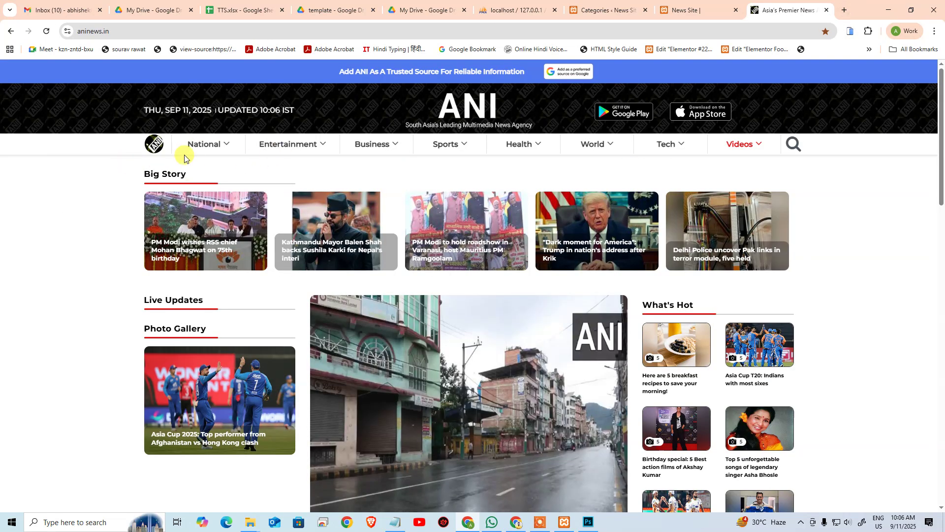
{"action": "left_click", "coordinate": [196, 144]}
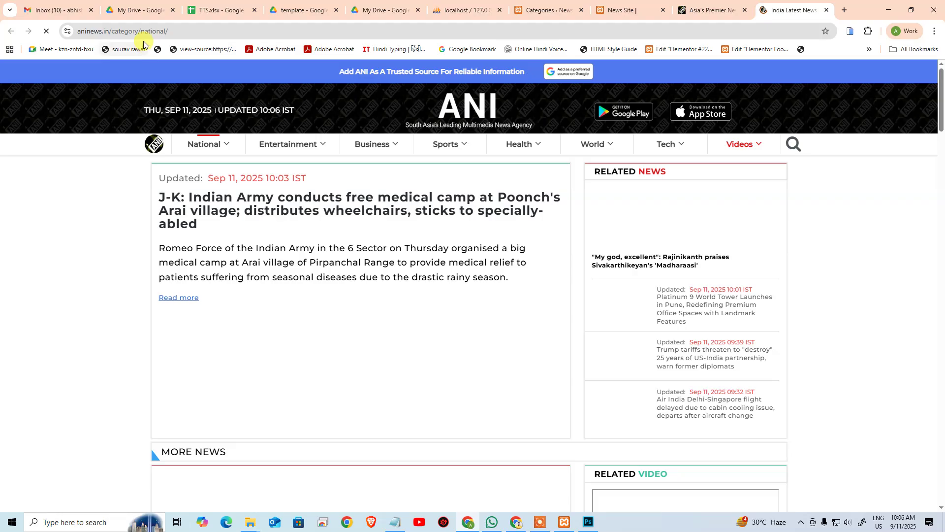
{"action": "left_click", "coordinate": [158, 30]}
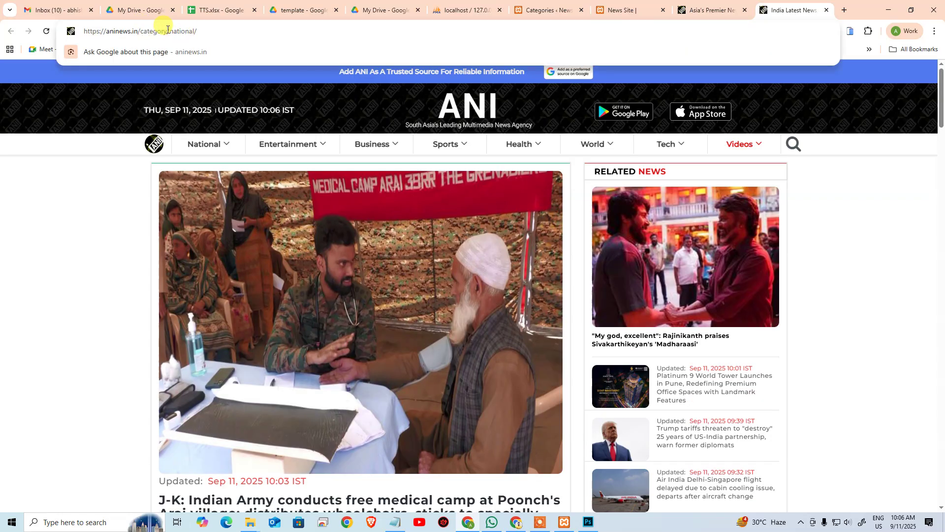
{"action": "left_click_drag", "start_coordinate": [170, 31], "coordinate": [191, 31]}
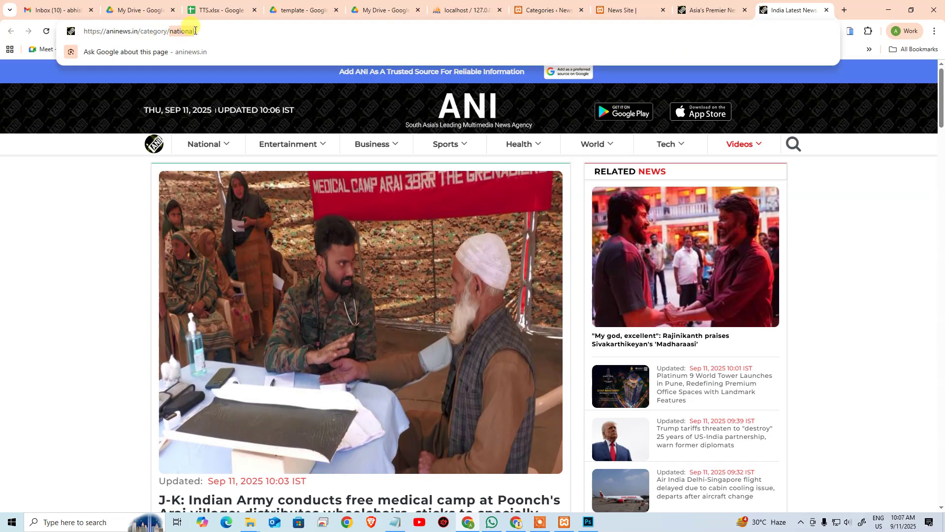
{"action": "left_click", "coordinate": [544, 6]}
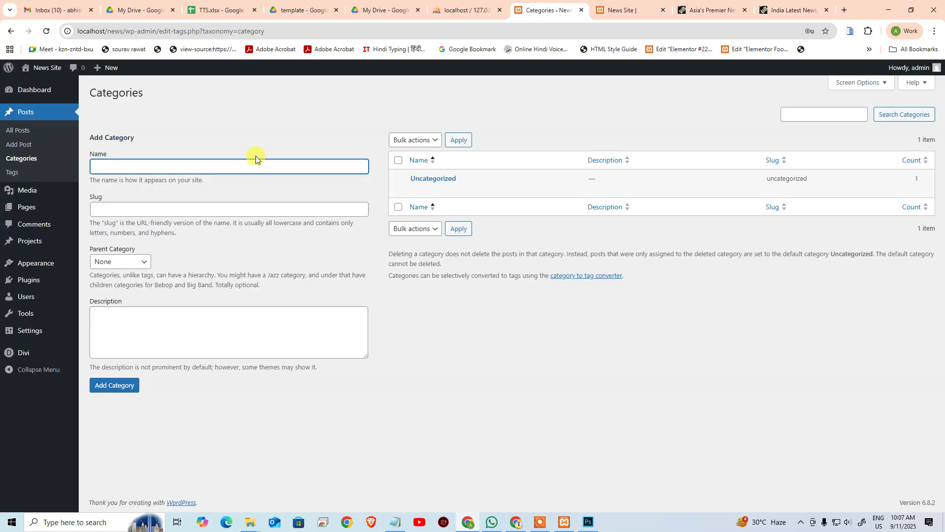
Step: Quick-edit Uncategorized into National with slug national
{"action": "left_click", "coordinate": [436, 189]}
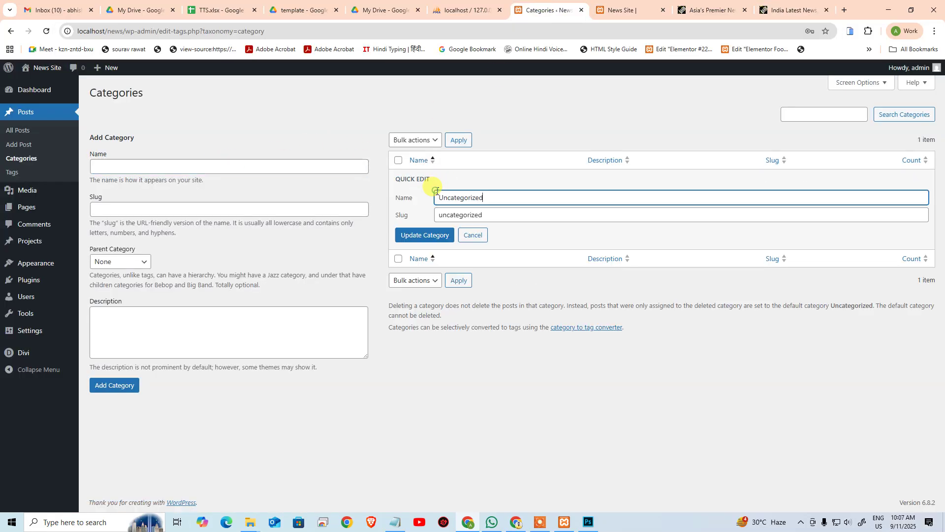
{"action": "double_click", "coordinate": [475, 197]}
{"action": "type", "text": "national"}
{"action": "left_click", "coordinate": [502, 220]}
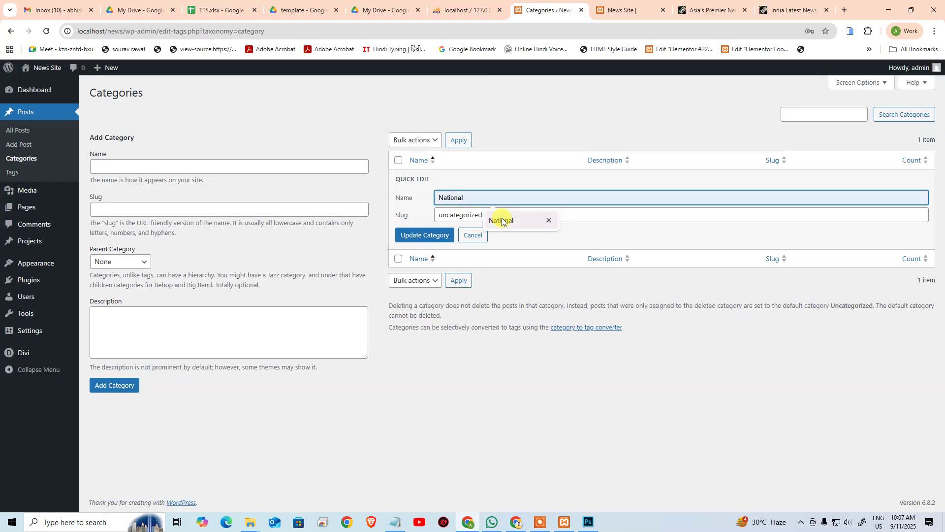
{"action": "left_click_drag", "start_coordinate": [492, 212], "coordinate": [378, 213]}
{"action": "type", "text": "national"}
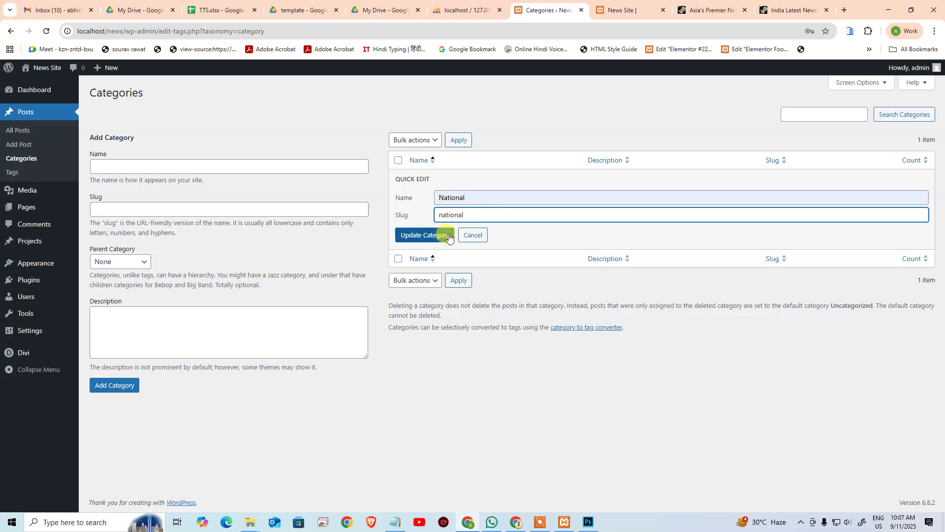
{"action": "left_click", "coordinate": [448, 236]}
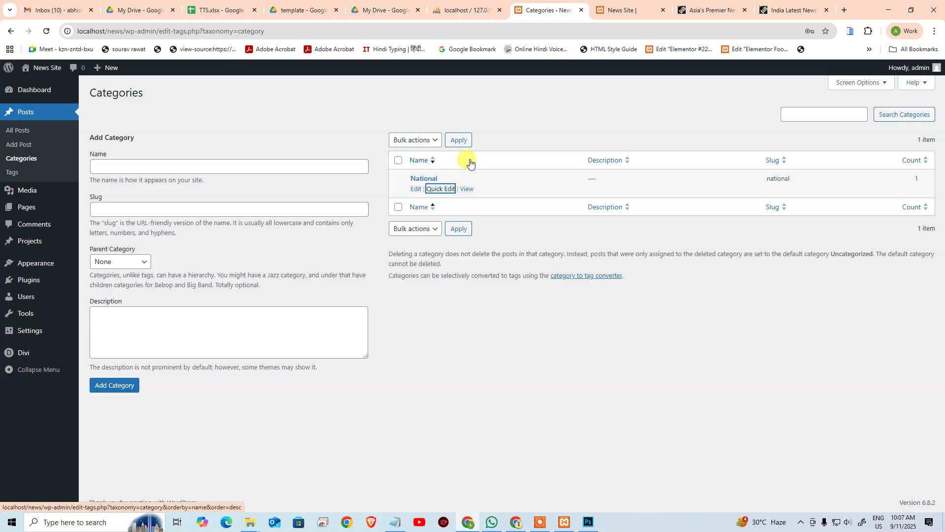
Step: Choose National as the parent category, then show the News Site front page
{"action": "left_click", "coordinate": [110, 263]}
{"action": "left_click", "coordinate": [116, 291]}
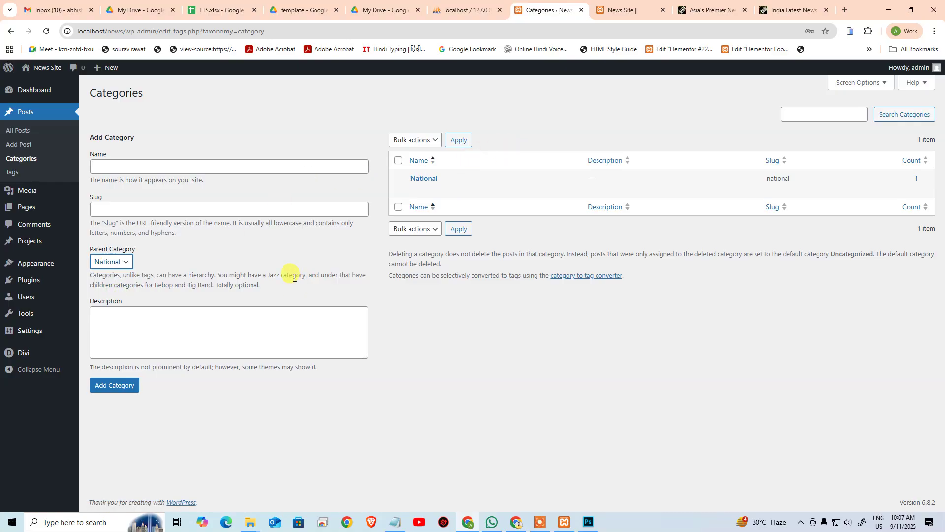
{"action": "left_click", "coordinate": [634, 4]}
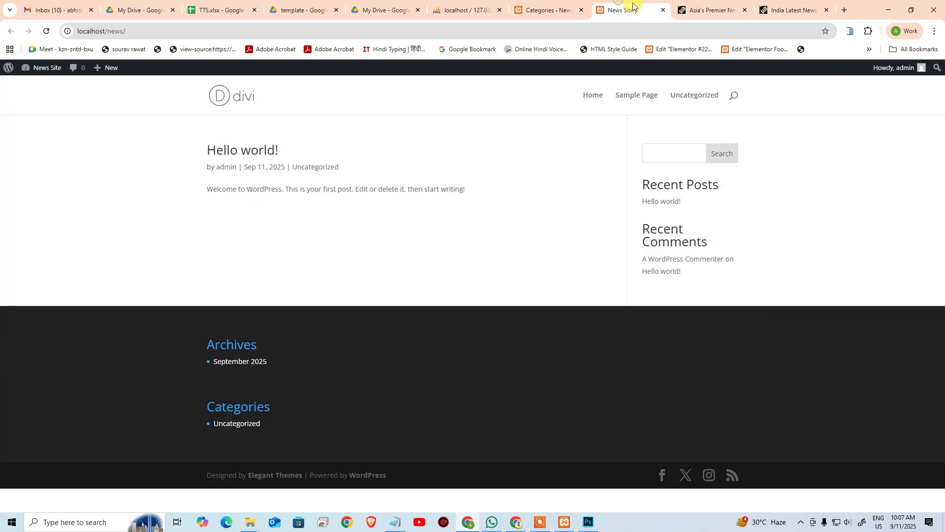
Step: Copy the 'general-news' slug from ANI's National › General News page, then close that page
{"action": "left_click", "coordinate": [719, 8]}
{"action": "mouse_move", "coordinate": [226, 143]}
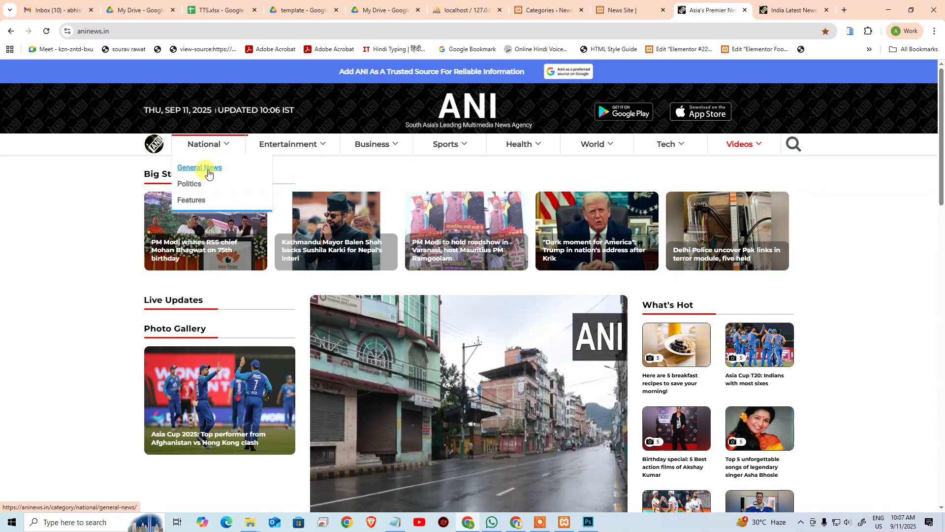
{"action": "left_click", "coordinate": [201, 169]}
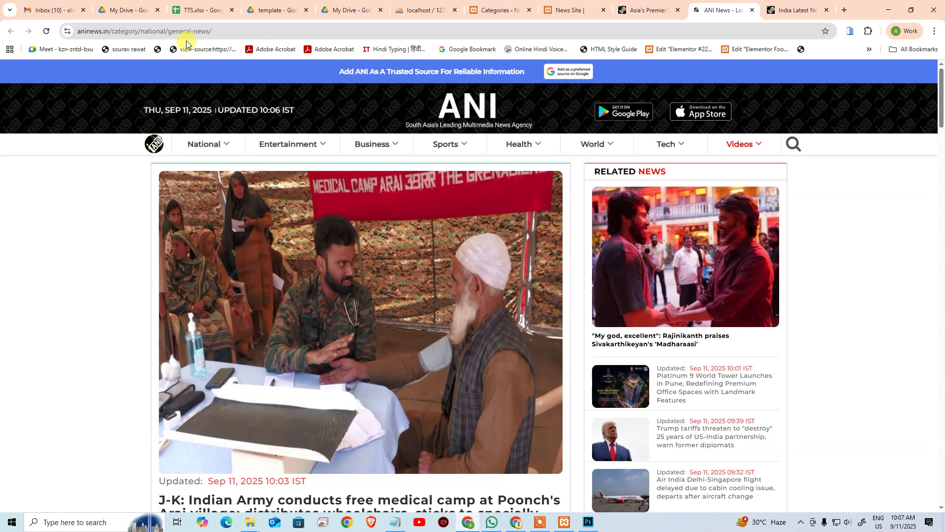
{"action": "left_click_drag", "start_coordinate": [169, 31], "coordinate": [211, 33]}
{"action": "key", "text": "ctrl+c"}
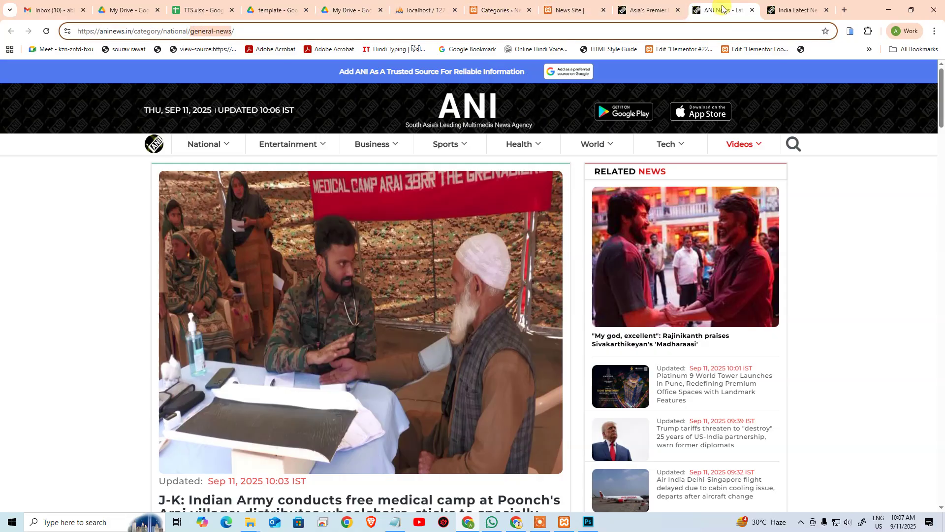
{"action": "key", "text": "ctrl+w"}
{"action": "left_click", "coordinate": [489, 10]}
Step: Add a General News category with slug general-news under parent National
{"action": "left_click", "coordinate": [160, 167]}
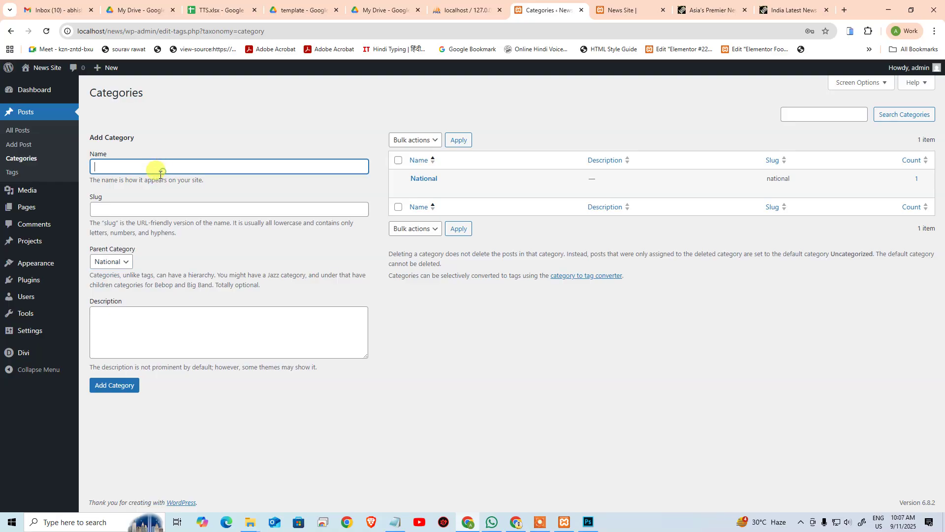
{"action": "key", "text": "ctrl+v"}
{"action": "left_click", "coordinate": [145, 206]}
{"action": "key", "text": "ctrl+v"}
{"action": "left_click", "coordinate": [166, 172]}
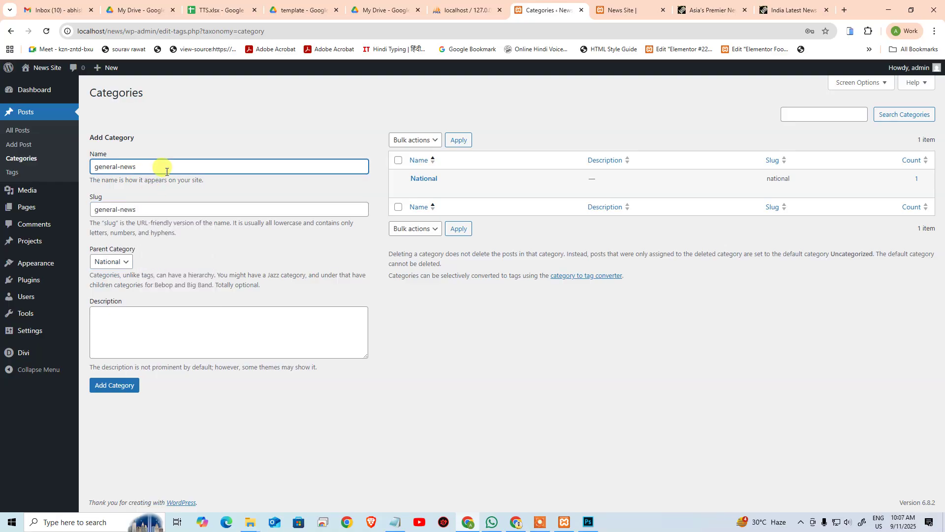
{"action": "key", "text": "ctrl+Left"}
{"action": "key", "text": "alt+shift"}
{"action": "left_click", "coordinate": [117, 385]}
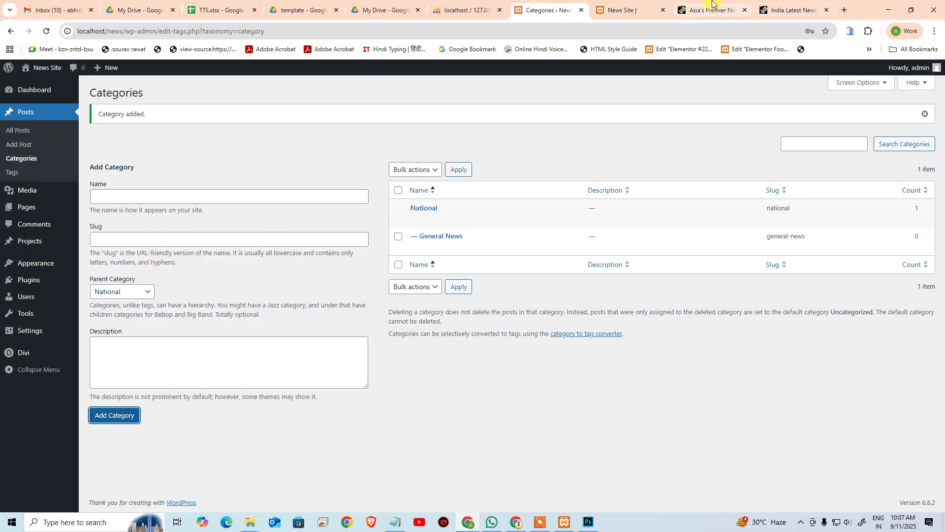
Step: Take the politics slug from the address of ANI's National > Politics page
{"action": "middle_click", "coordinate": [783, 9]}
{"action": "left_click", "coordinate": [777, 9]}
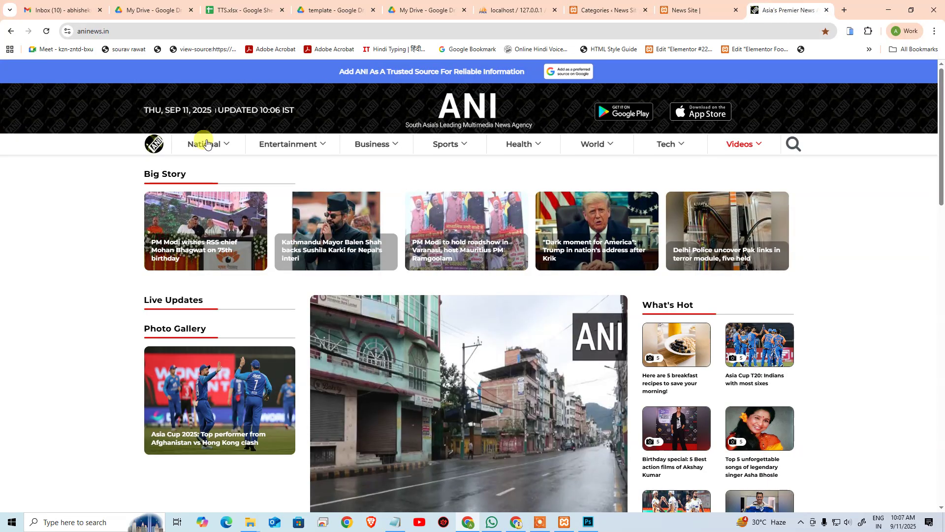
{"action": "mouse_move", "coordinate": [202, 144]}
{"action": "left_click", "coordinate": [187, 183]}
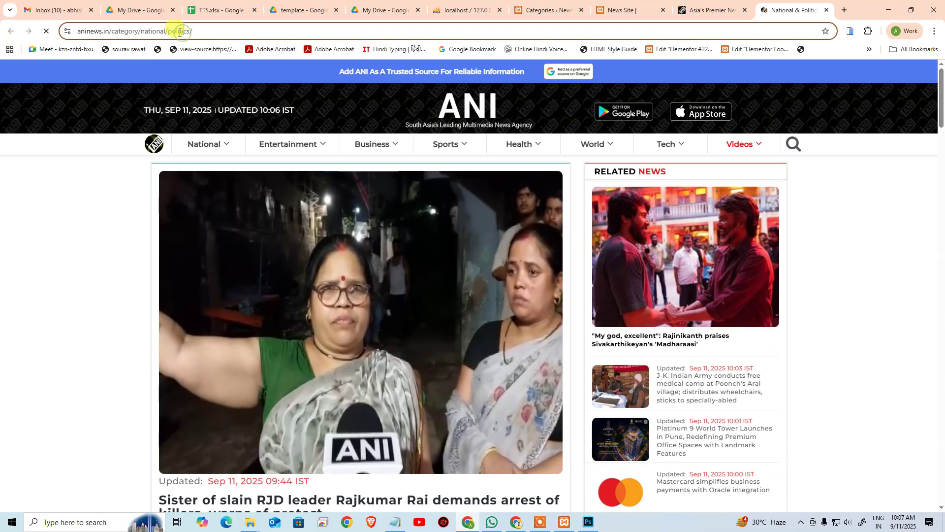
{"action": "left_click", "coordinate": [169, 31]}
{"action": "left_click", "coordinate": [182, 32]}
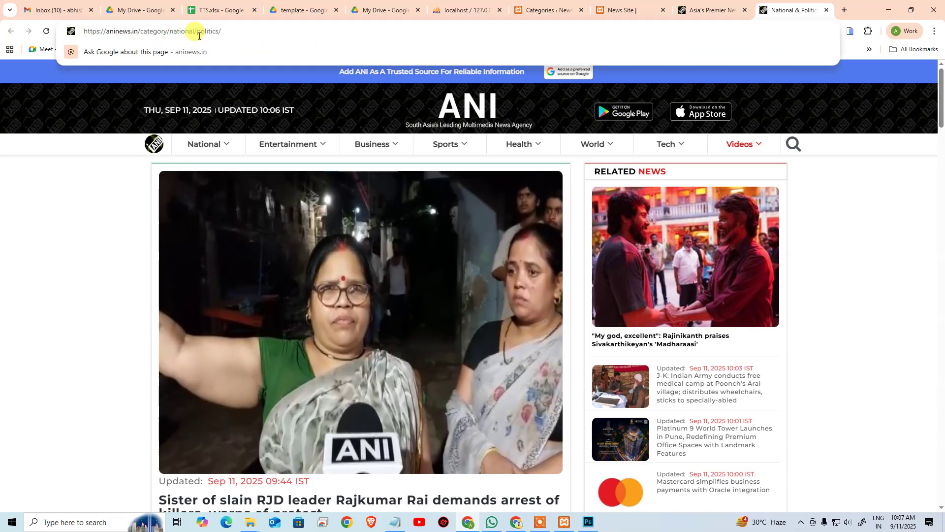
{"action": "left_click_drag", "start_coordinate": [197, 32], "coordinate": [223, 32]}
{"action": "key", "text": "ctrl+c"}
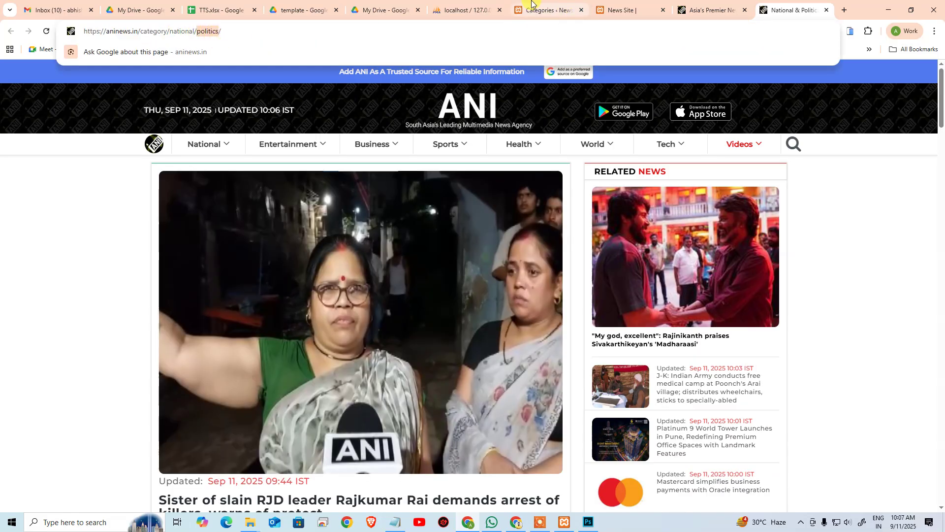
Step: Add a Politics category with slug politics under National
{"action": "left_click", "coordinate": [537, 10]}
{"action": "left_click", "coordinate": [162, 196]}
{"action": "key", "text": "ctrl+v"}
{"action": "left_click", "coordinate": [131, 236]}
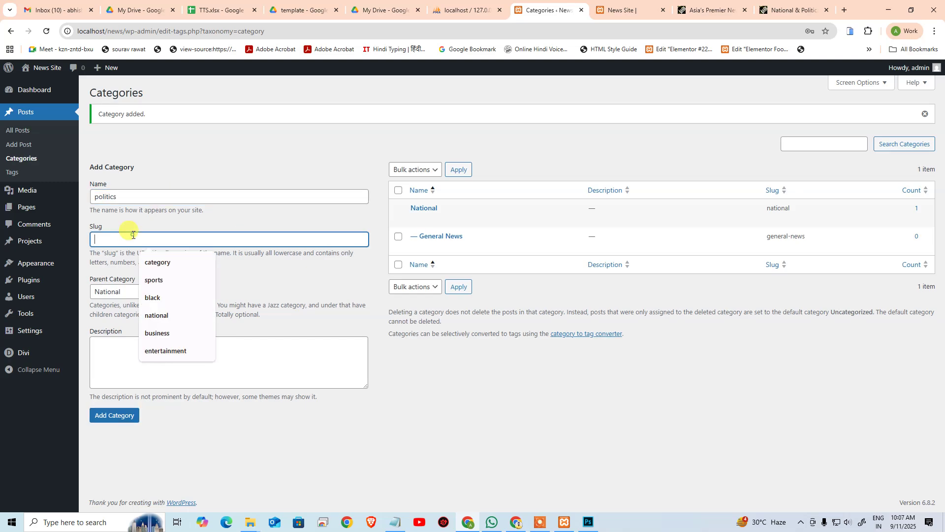
{"action": "key", "text": "ctrl+v"}
{"action": "left_click", "coordinate": [144, 194]}
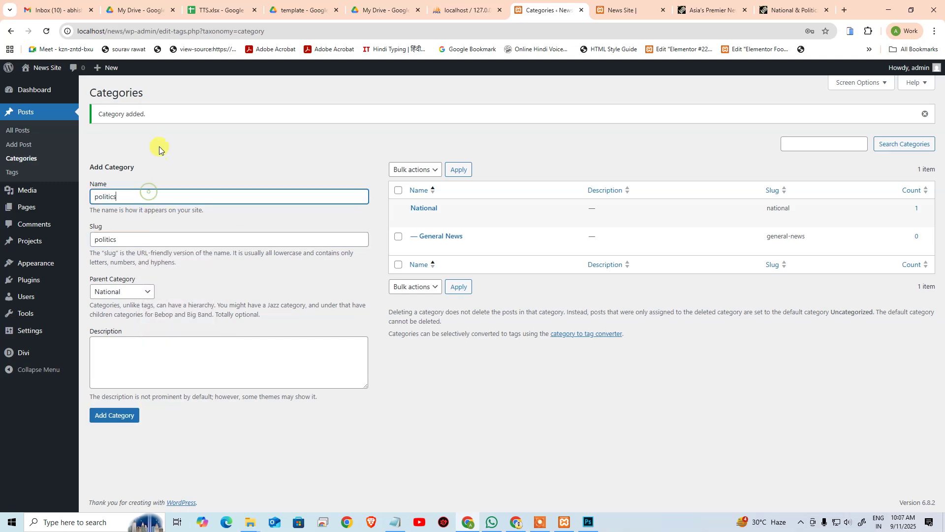
{"action": "key", "text": "Delete"}
{"action": "type", "text": "P"}
{"action": "left_click", "coordinate": [99, 418]}
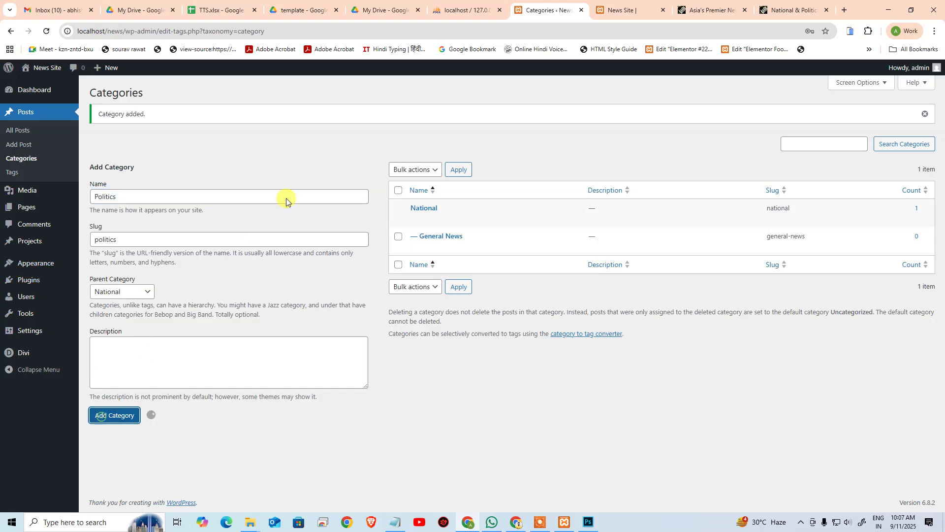
Step: Copy the features slug from the address of ANI's National > Features page
{"action": "left_click", "coordinate": [637, 11]}
{"action": "left_click", "coordinate": [699, 4]}
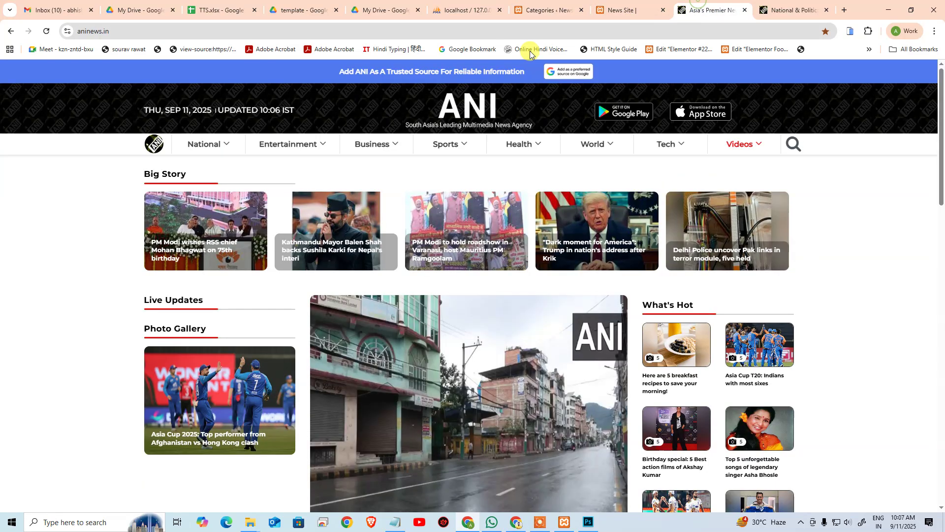
{"action": "mouse_move", "coordinate": [202, 144]}
{"action": "left_click", "coordinate": [190, 188]}
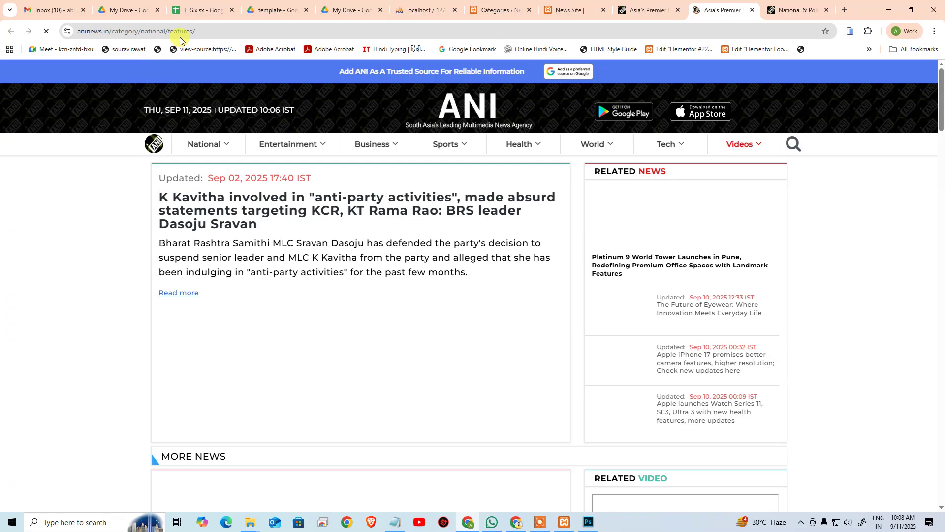
{"action": "left_click", "coordinate": [182, 36]}
{"action": "left_click", "coordinate": [198, 31]}
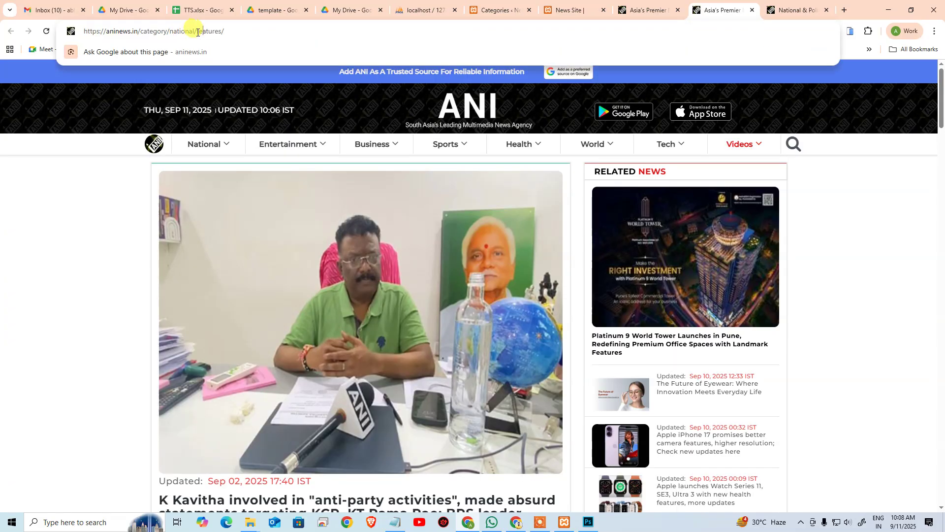
{"action": "left_click_drag", "start_coordinate": [199, 32], "coordinate": [223, 38]}
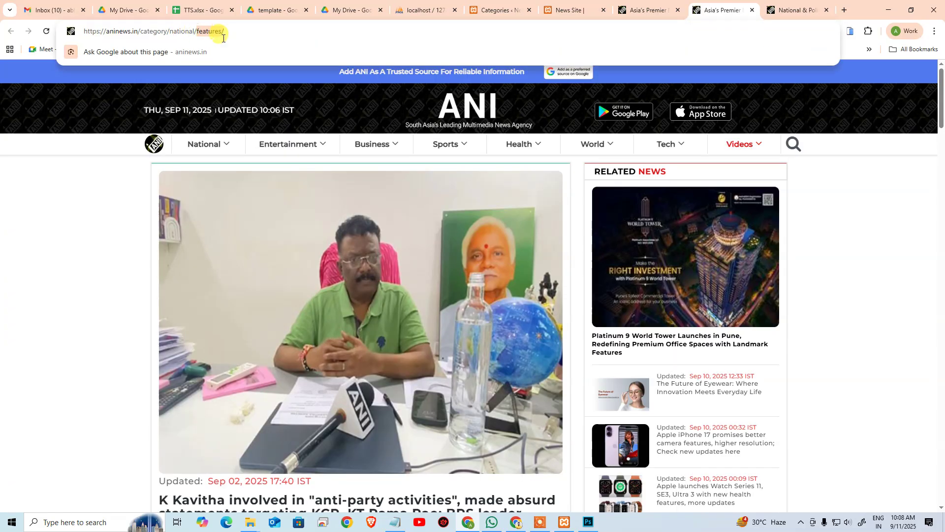
{"action": "key", "text": "ctrl+c"}
Step: Add a Features category with slug features under National
{"action": "left_click", "coordinate": [502, 10]}
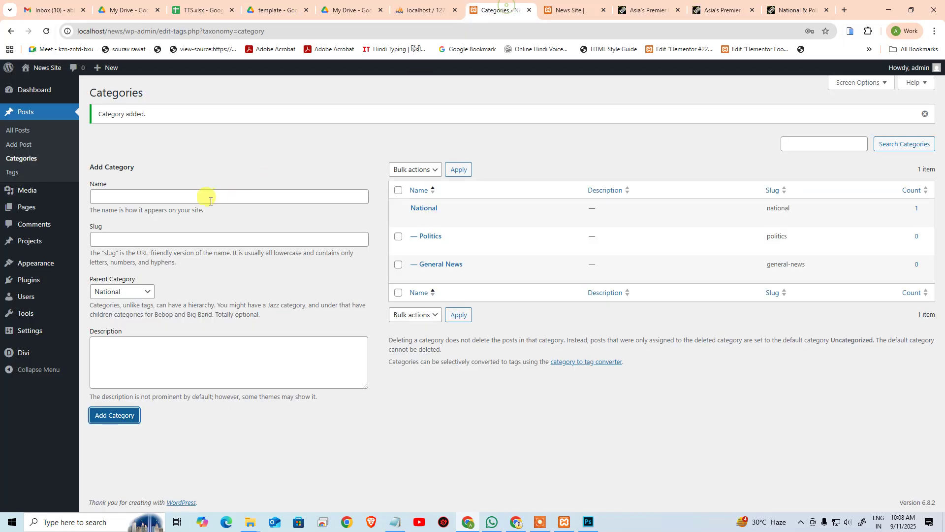
{"action": "left_click", "coordinate": [205, 196]}
{"action": "key", "text": "ctrl+v"}
{"action": "left_click", "coordinate": [148, 239]}
{"action": "key", "text": "ctrl+v"}
{"action": "left_click", "coordinate": [143, 199]}
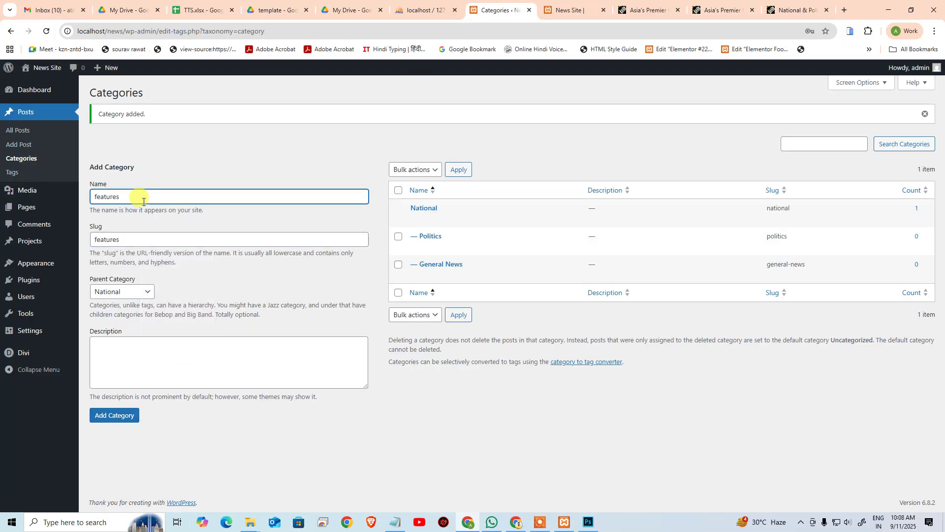
{"action": "left_click", "coordinate": [104, 415]}
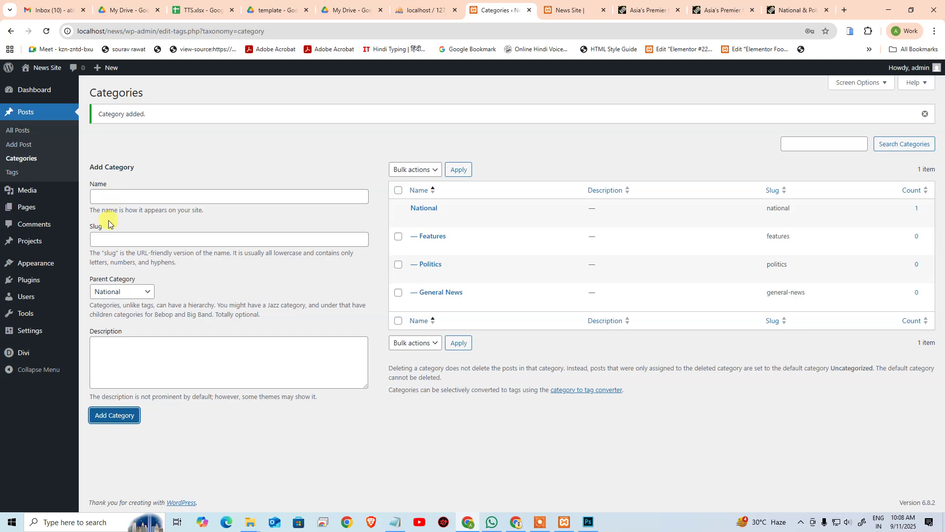
{"action": "left_click", "coordinate": [793, 10]}
{"action": "mouse_move", "coordinate": [204, 144]}
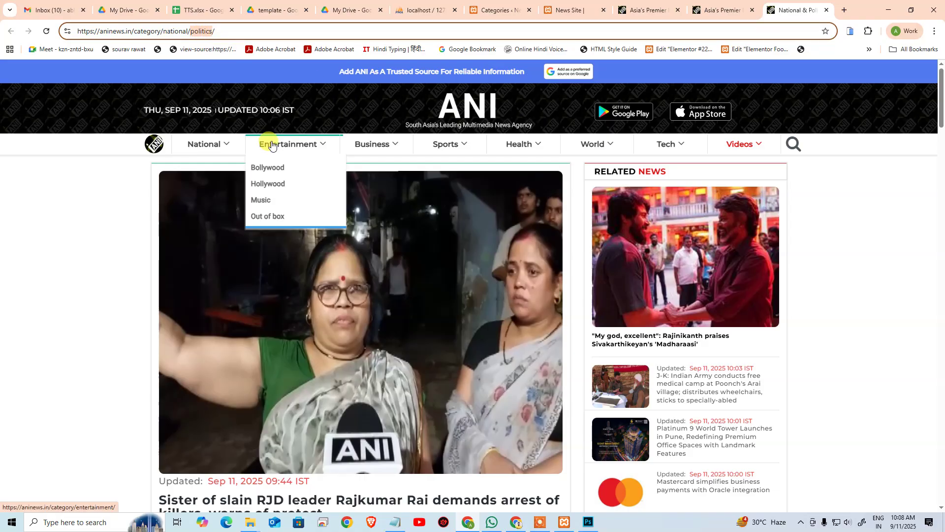
Step: Take the entertainment slug from ANI's Entertainment page address and close extra ANI tabs
{"action": "left_click", "coordinate": [289, 138]}
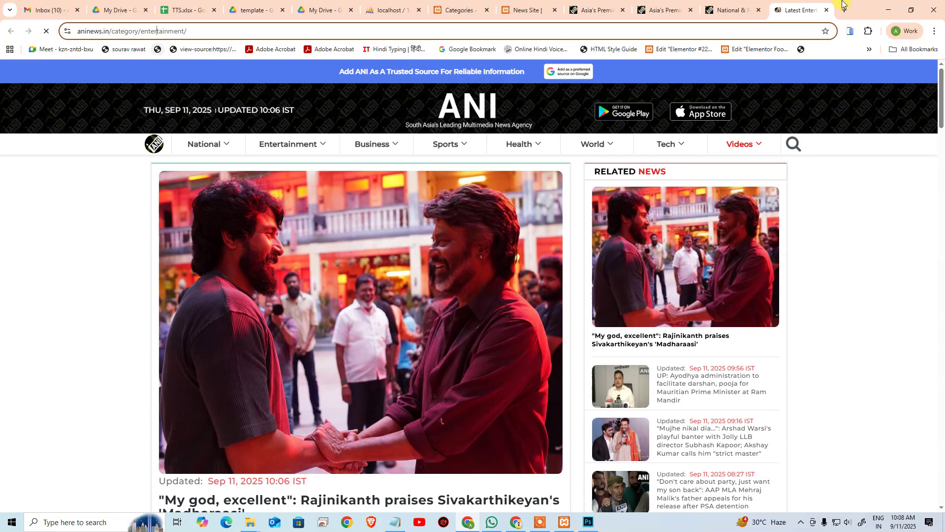
{"action": "left_click", "coordinate": [155, 32]}
{"action": "left_click", "coordinate": [623, 10]}
{"action": "left_click", "coordinate": [623, 10]}
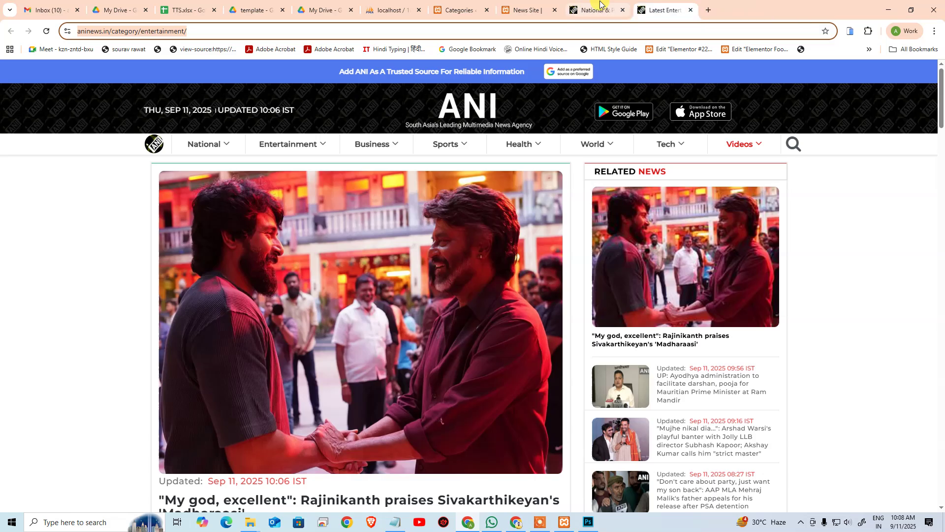
{"action": "left_click", "coordinate": [623, 10]}
{"action": "left_click", "coordinate": [185, 31]}
{"action": "key", "text": "ctrl+a"}
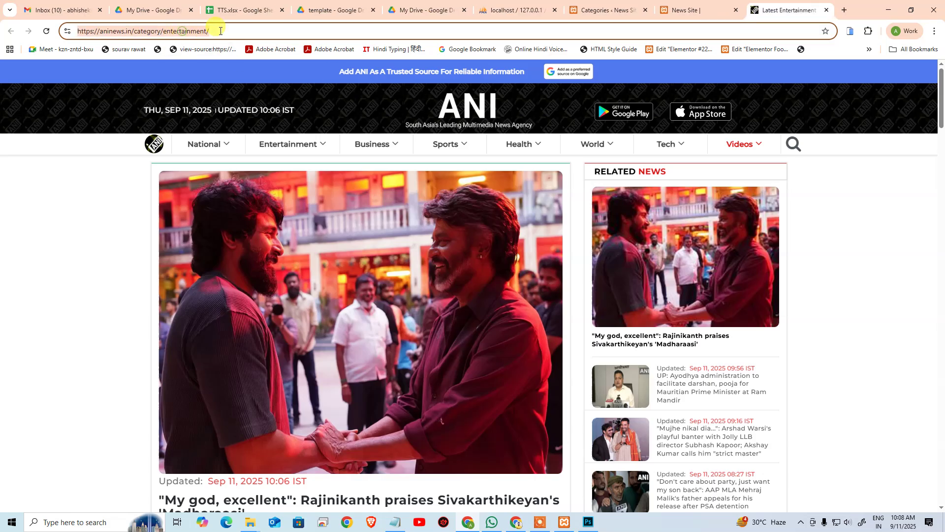
{"action": "left_click", "coordinate": [219, 31]}
{"action": "left_click_drag", "start_coordinate": [163, 32], "coordinate": [210, 38]}
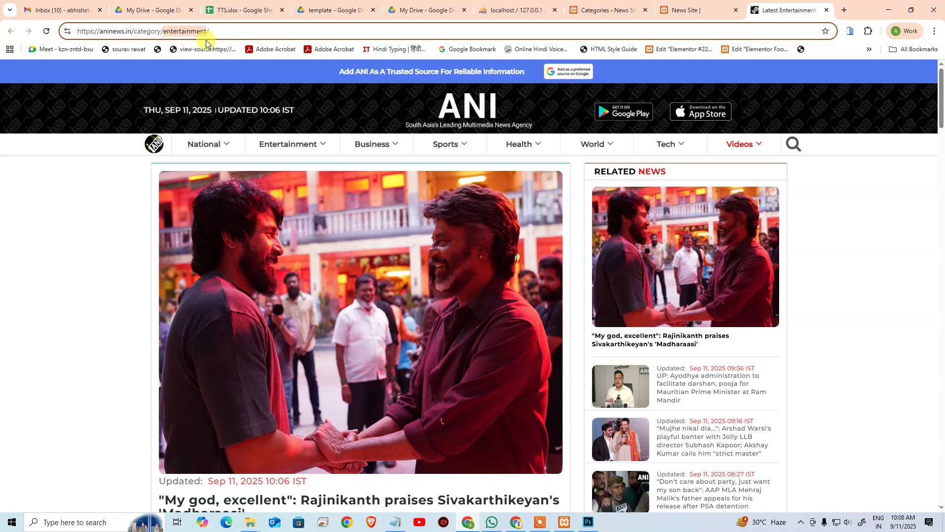
Step: Add a top-level Entertainment category, slug entertainment, with parent set to None
{"action": "left_click", "coordinate": [626, 7]}
{"action": "left_click", "coordinate": [137, 239]}
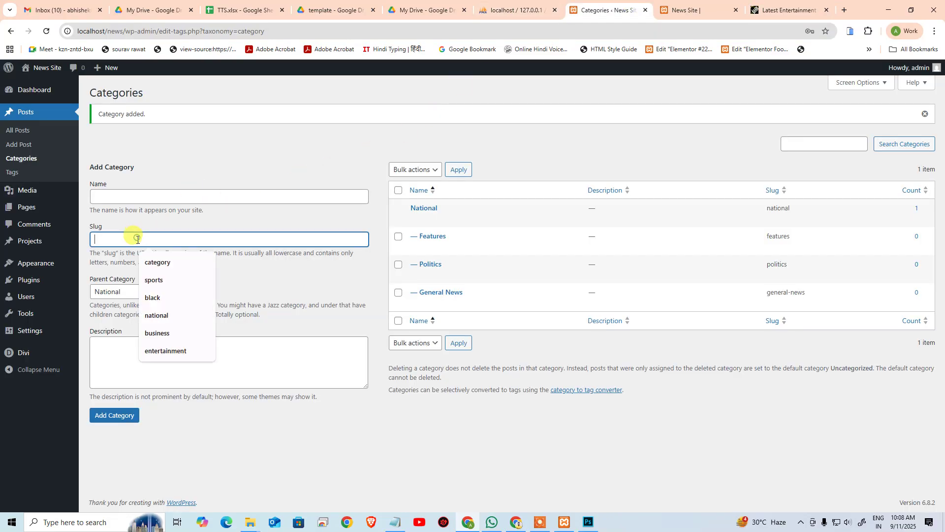
{"action": "key", "text": "ctrl+v"}
{"action": "left_click", "coordinate": [131, 196]}
{"action": "key", "text": "ctrl+v"}
{"action": "left_click", "coordinate": [120, 291]}
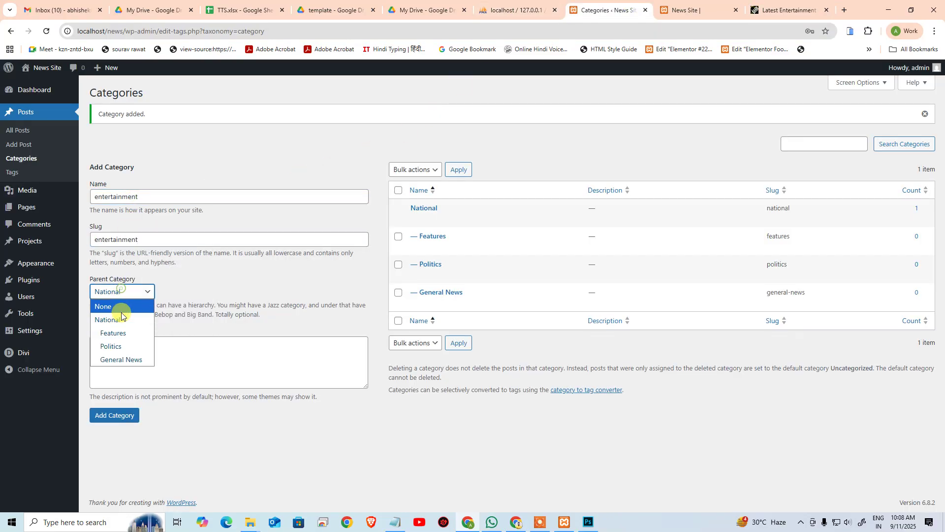
{"action": "left_click", "coordinate": [120, 307]}
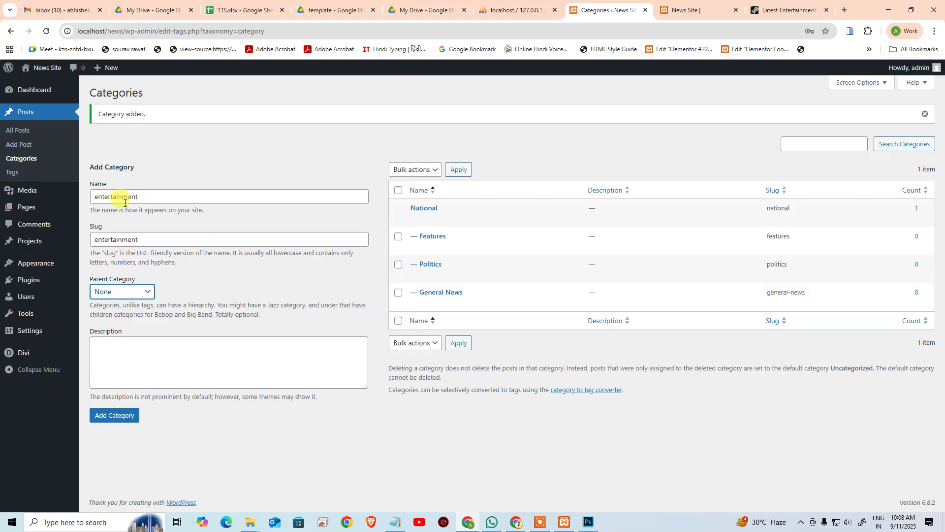
{"action": "left_click", "coordinate": [143, 200]}
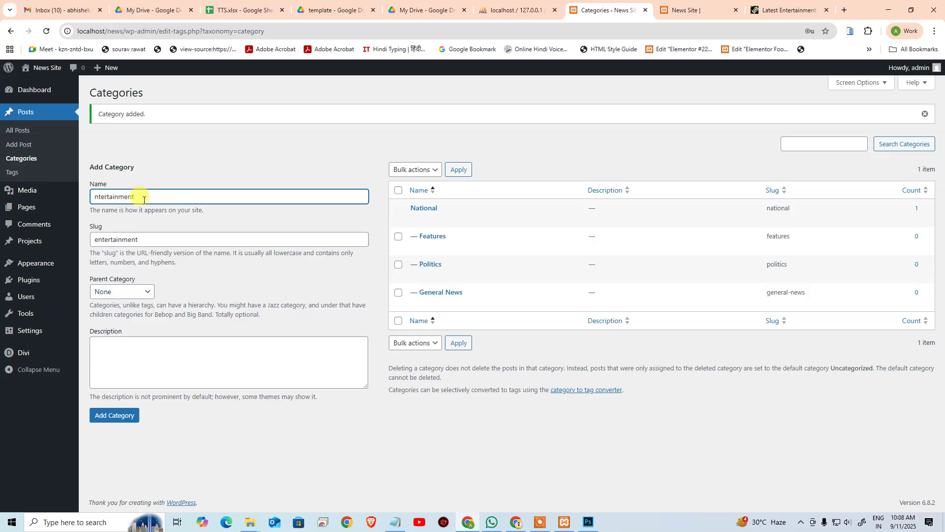
{"action": "type", "text": "E"}
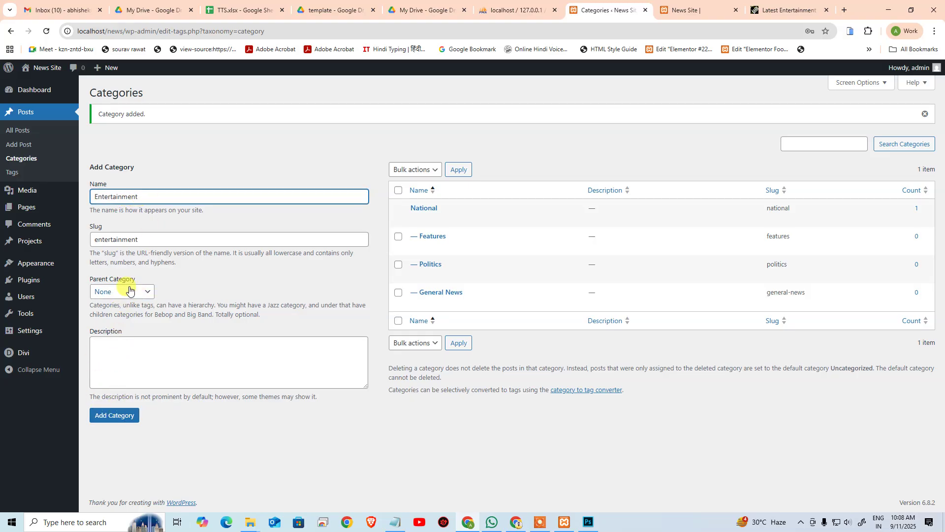
{"action": "left_click", "coordinate": [121, 415]}
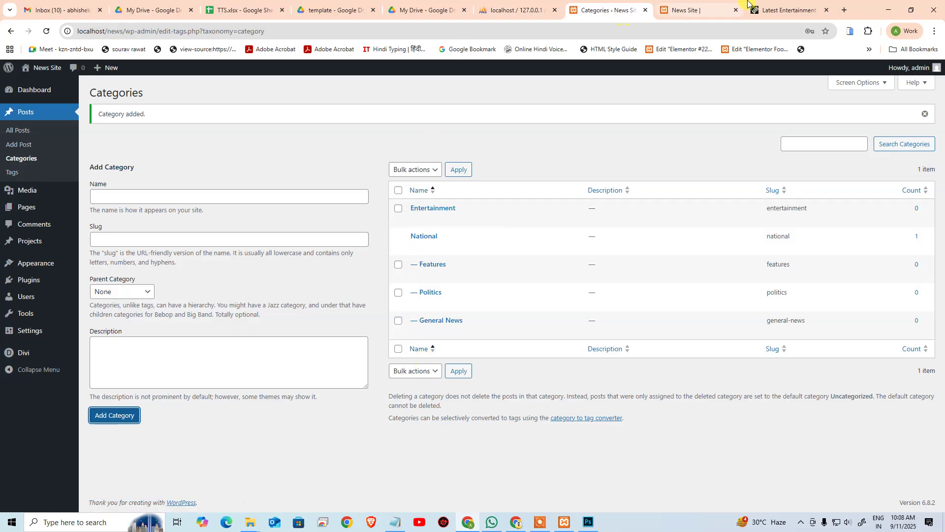
{"action": "left_click", "coordinate": [788, 10]}
Step: Take the bollywood slug from the address of ANI's Entertainment > Bollywood page
{"action": "mouse_move", "coordinate": [291, 144]}
{"action": "middle_click", "coordinate": [268, 173]}
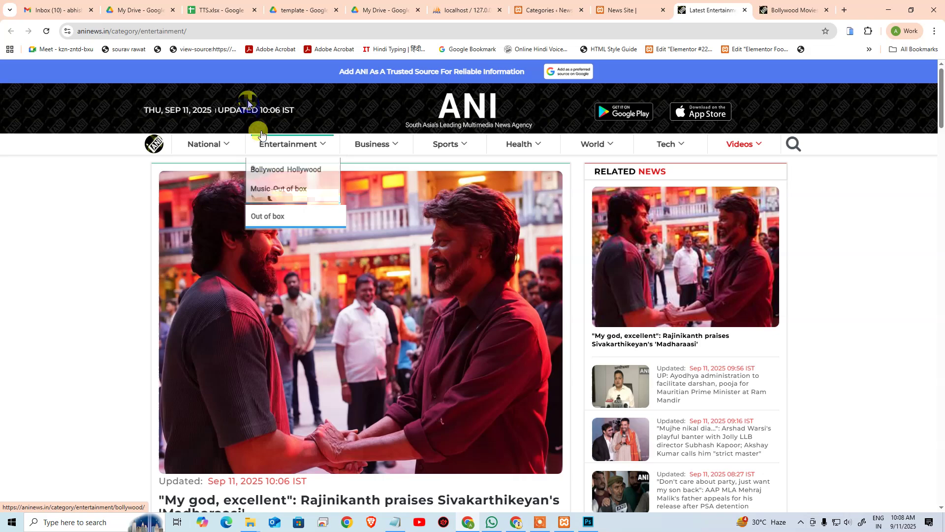
{"action": "left_click", "coordinate": [745, 10]}
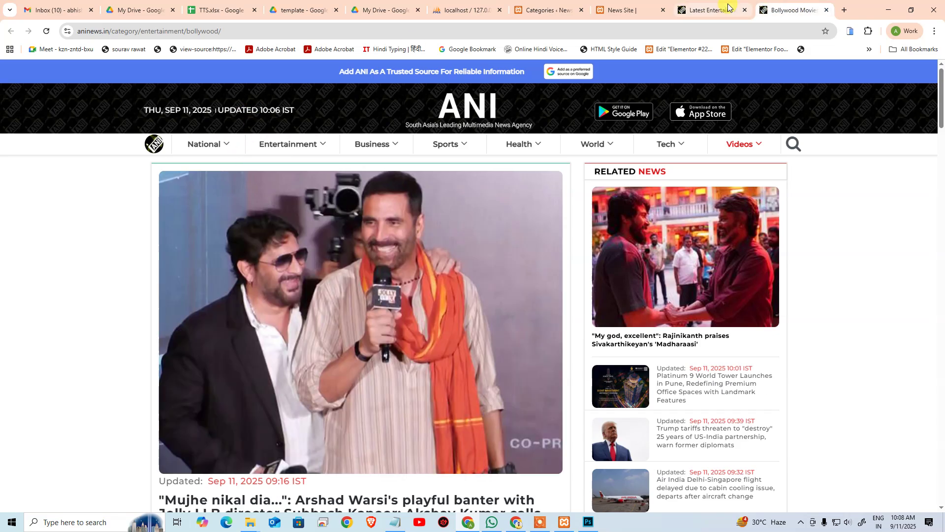
{"action": "left_click", "coordinate": [200, 32]}
{"action": "left_click", "coordinate": [200, 32]}
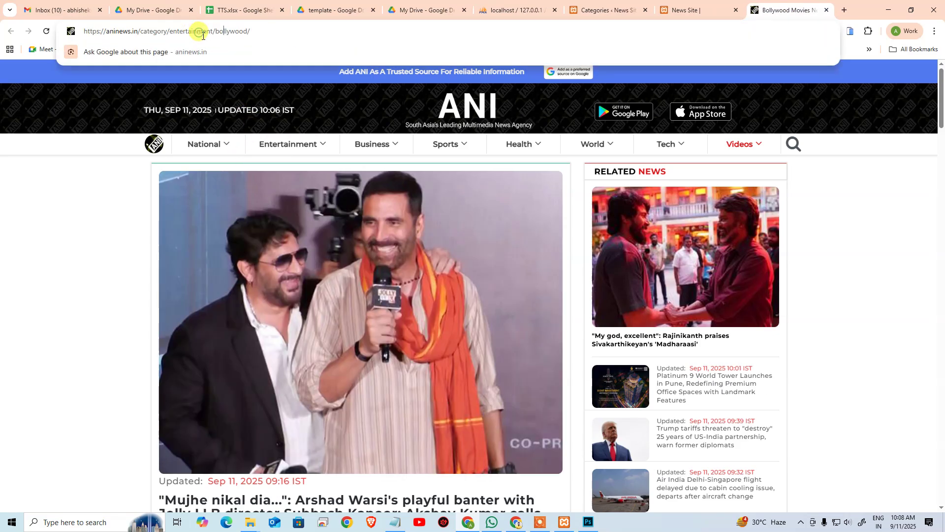
{"action": "left_click_drag", "start_coordinate": [215, 32], "coordinate": [252, 38]}
{"action": "key", "text": "ctrl+c"}
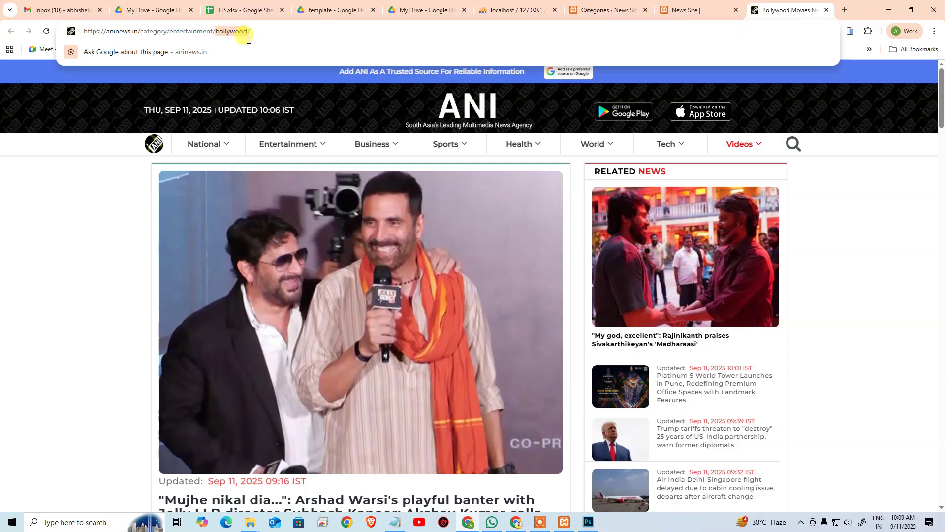
Step: Add a Bollywood category, slug bollywood, with Entertainment as its parent
{"action": "left_click", "coordinate": [589, 5]}
{"action": "left_click", "coordinate": [153, 197]}
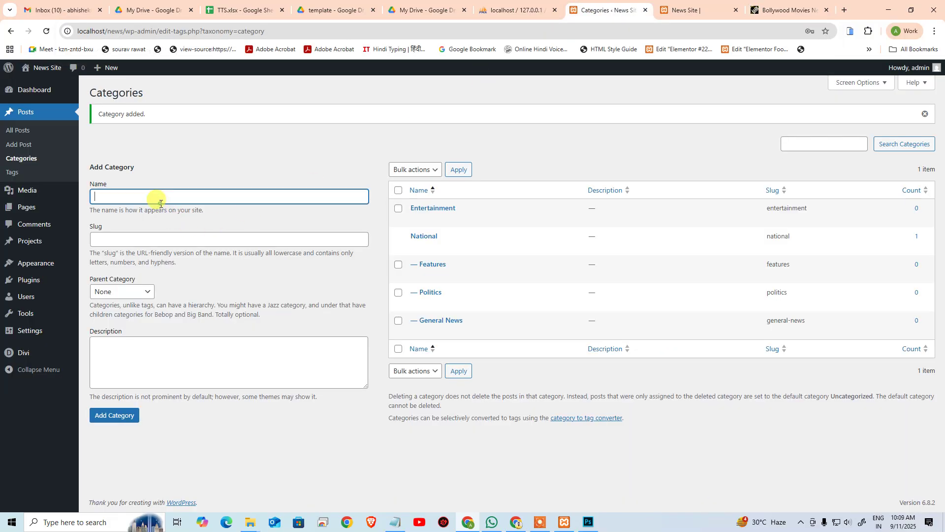
{"action": "key", "text": "ctrl+v"}
{"action": "left_click", "coordinate": [150, 240]}
{"action": "key", "text": "ctrl+v"}
{"action": "left_click", "coordinate": [113, 294]}
{"action": "left_click", "coordinate": [115, 318]}
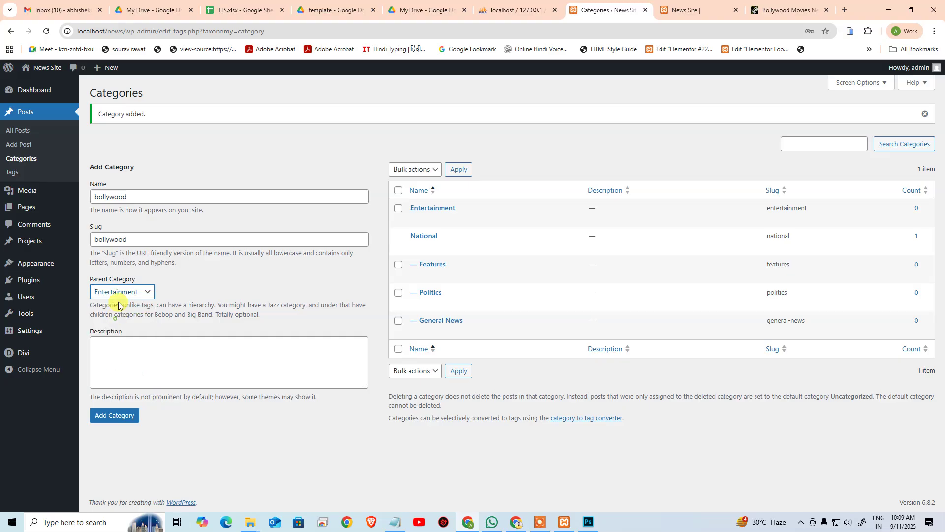
{"action": "left_click", "coordinate": [144, 201]}
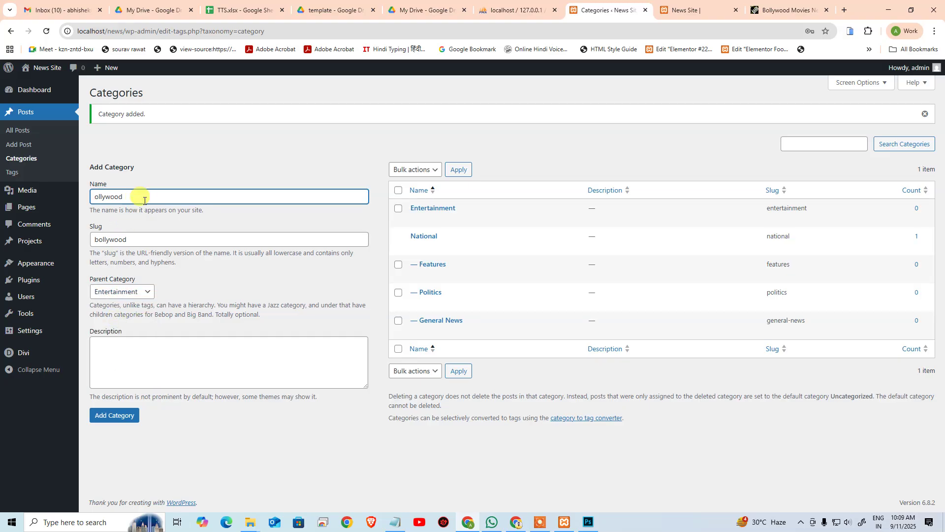
{"action": "type", "text": "B"}
{"action": "left_click", "coordinate": [115, 415]}
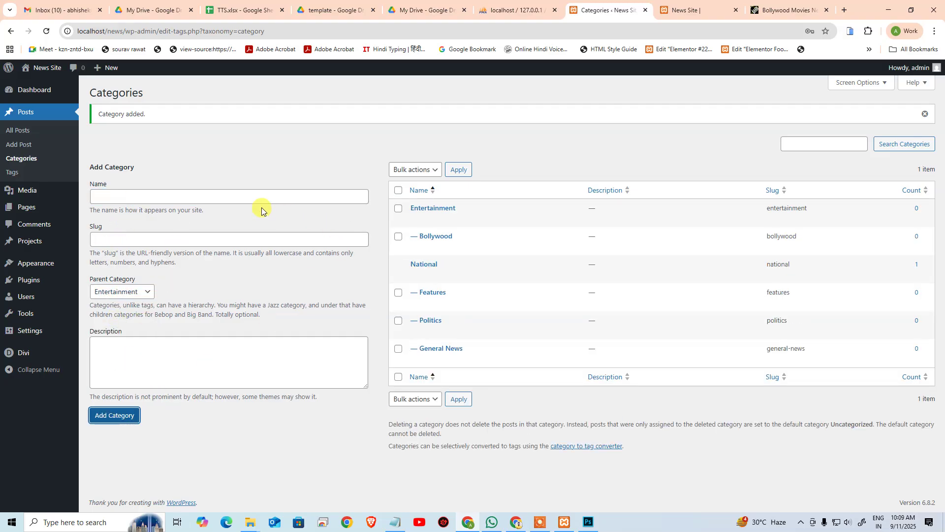
{"action": "left_click", "coordinate": [250, 197]}
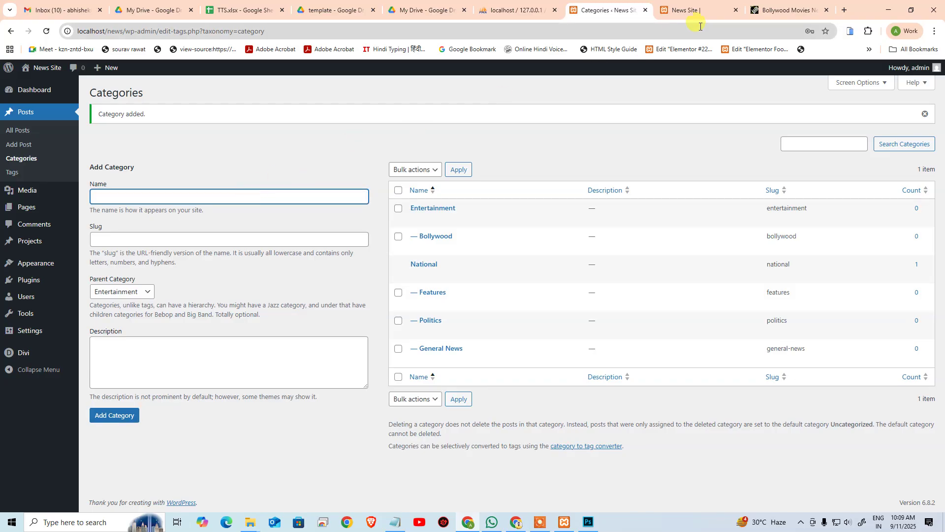
Step: Take the hollywood slug from ANI's Hollywood page and add Hollywood under Entertainment
{"action": "left_click", "coordinate": [788, 10]}
{"action": "mouse_move", "coordinate": [317, 138]}
{"action": "left_click", "coordinate": [282, 179]}
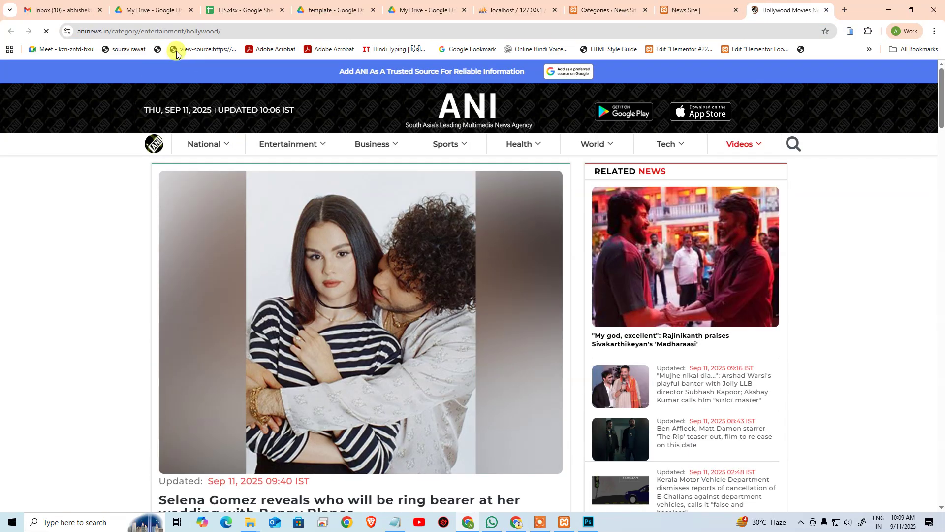
{"action": "left_click", "coordinate": [196, 32]}
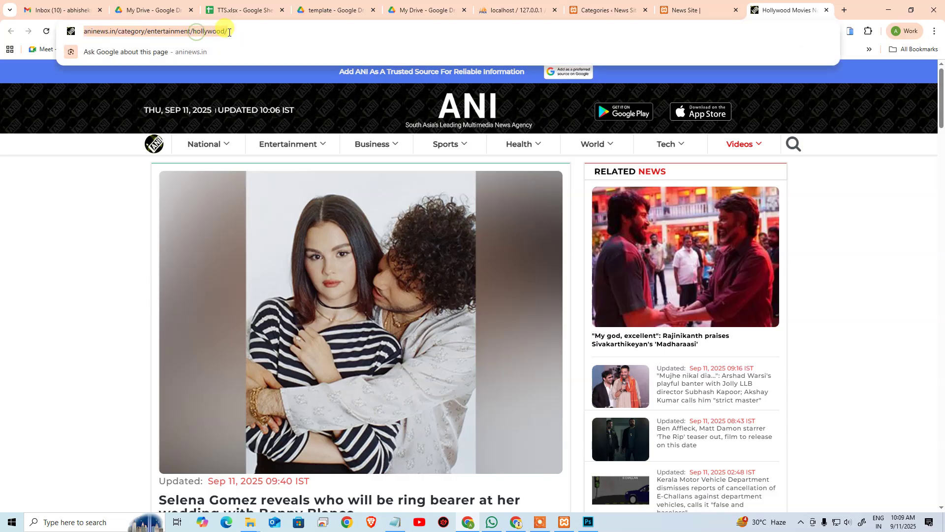
{"action": "left_click", "coordinate": [205, 35]}
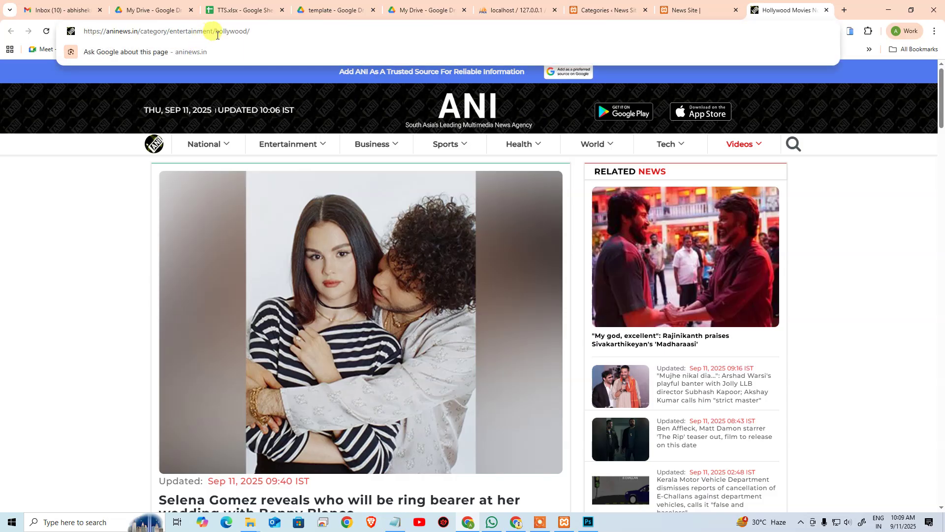
{"action": "left_click_drag", "start_coordinate": [215, 31], "coordinate": [250, 31]}
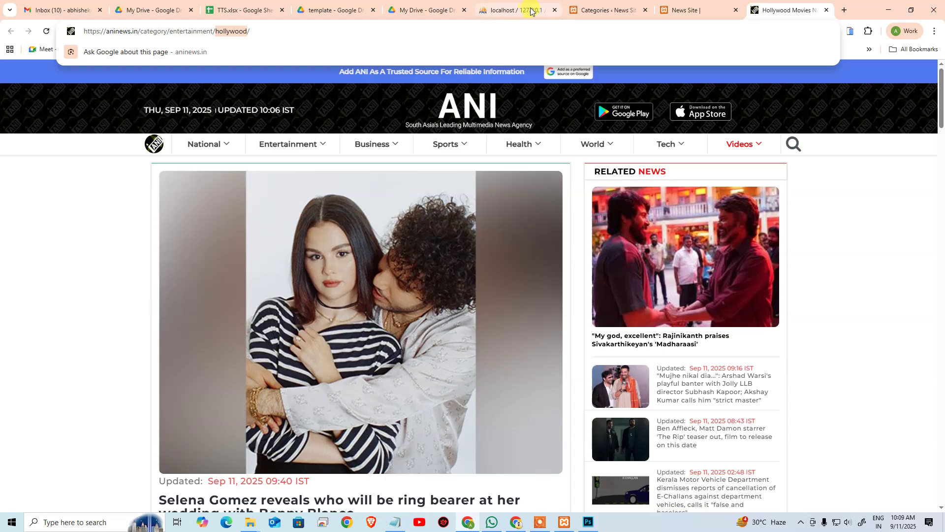
{"action": "left_click", "coordinate": [589, 7]}
{"action": "key", "text": "ctrl+v"}
{"action": "left_click", "coordinate": [158, 239]}
{"action": "key", "text": "ctrl+v"}
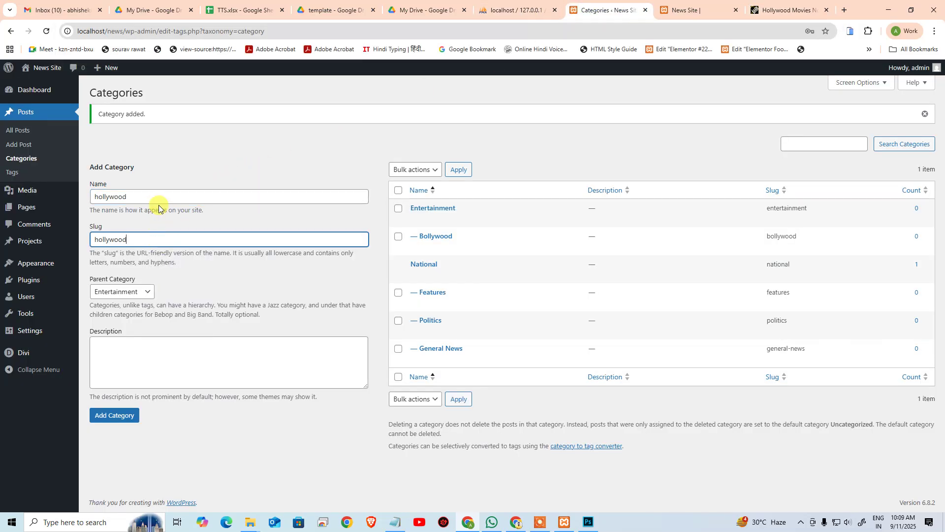
{"action": "left_click", "coordinate": [164, 197]}
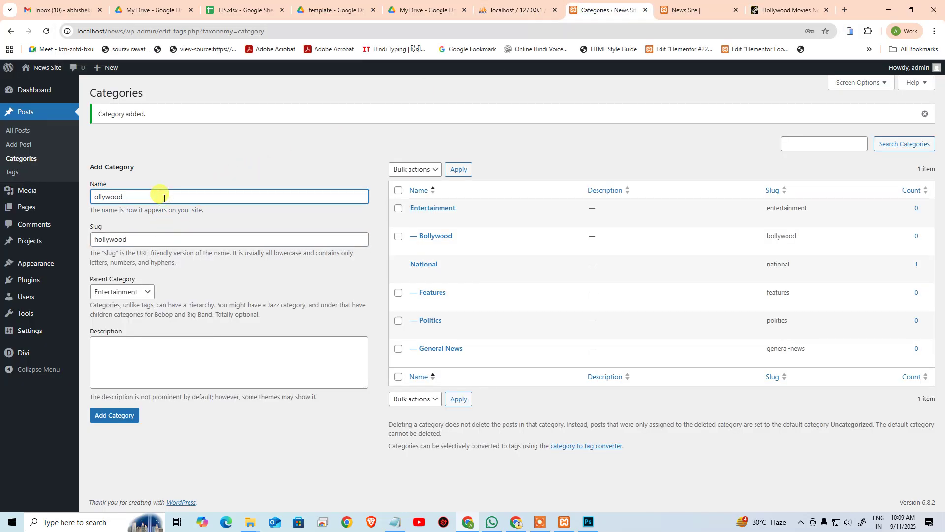
{"action": "left_click", "coordinate": [123, 414]}
Step: Take the music slug from ANI's Music page and add Music under Entertainment
{"action": "left_click", "coordinate": [788, 10]}
{"action": "mouse_move", "coordinate": [276, 146]}
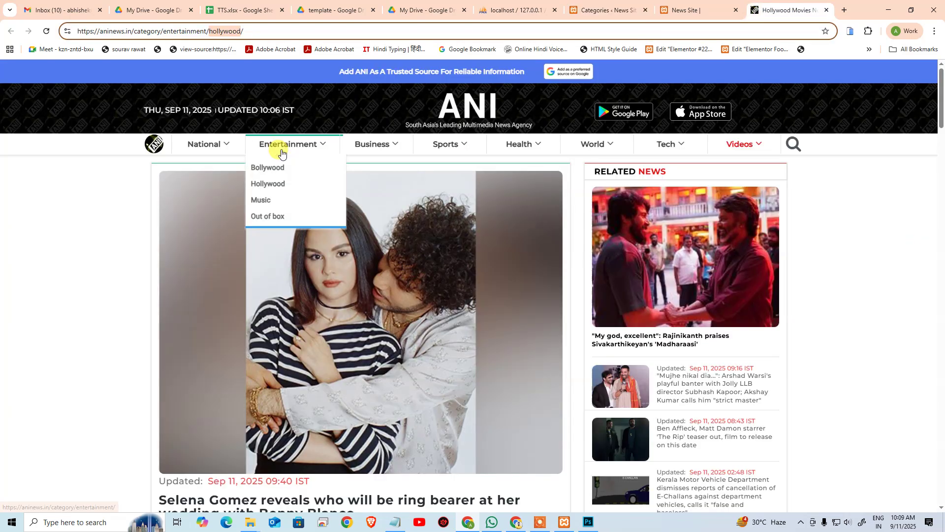
{"action": "left_click", "coordinate": [266, 201]}
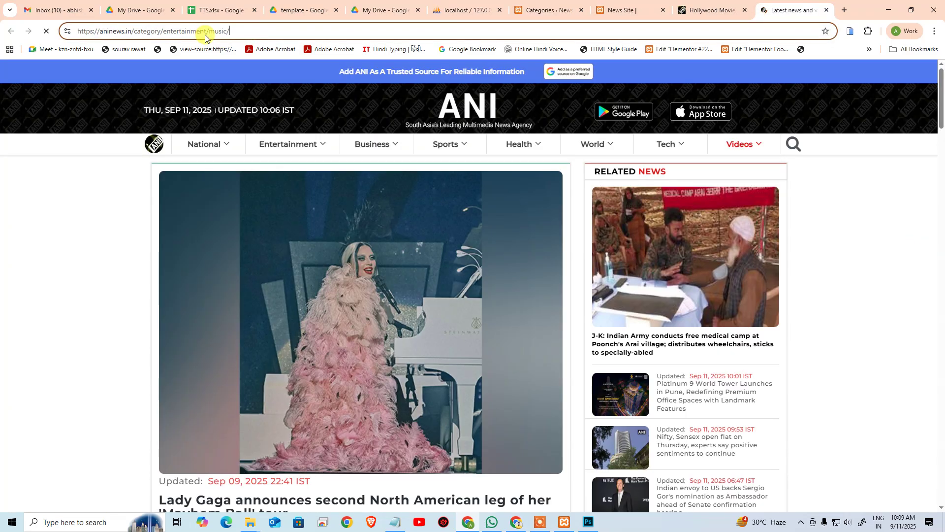
{"action": "left_click", "coordinate": [221, 32]}
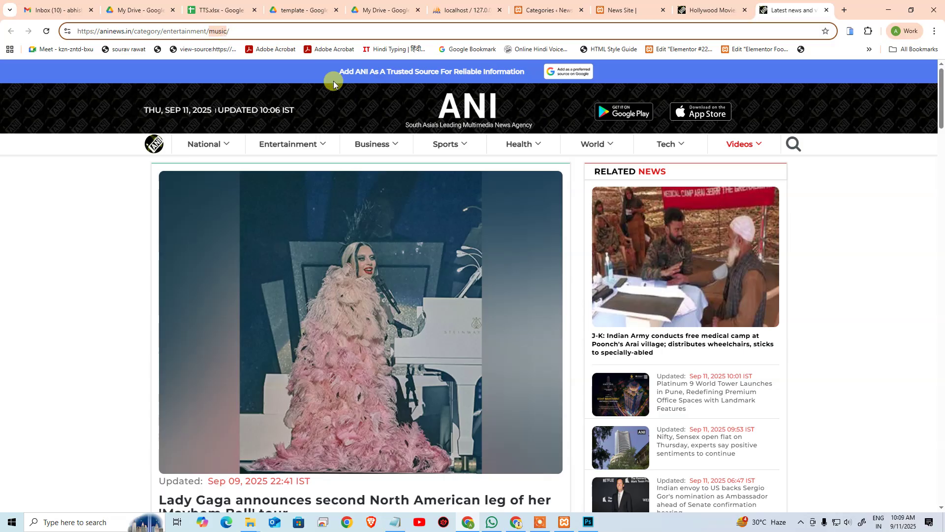
{"action": "left_click", "coordinate": [542, 10]}
{"action": "left_click", "coordinate": [121, 199]}
{"action": "type", "text": "music"}
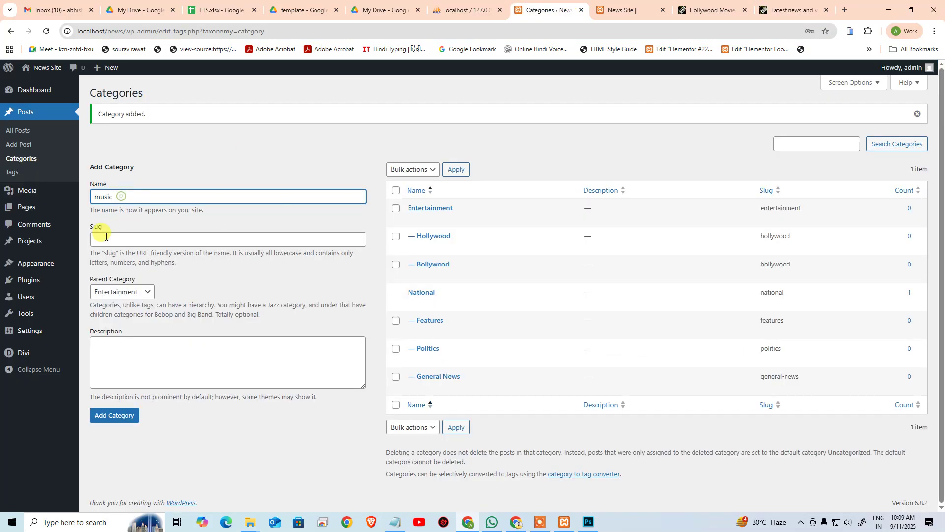
{"action": "left_click", "coordinate": [99, 240]}
{"action": "type", "text": "music"}
{"action": "left_click", "coordinate": [130, 198]}
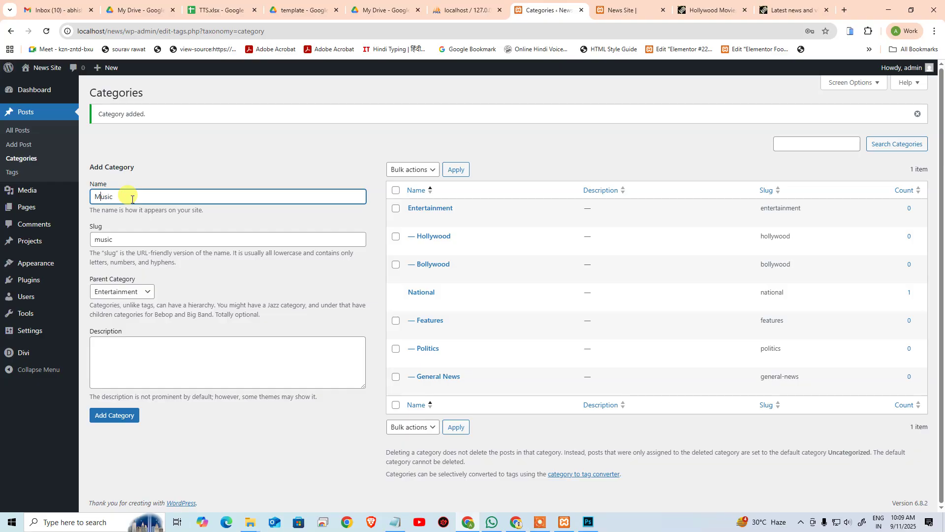
{"action": "left_click", "coordinate": [94, 416]}
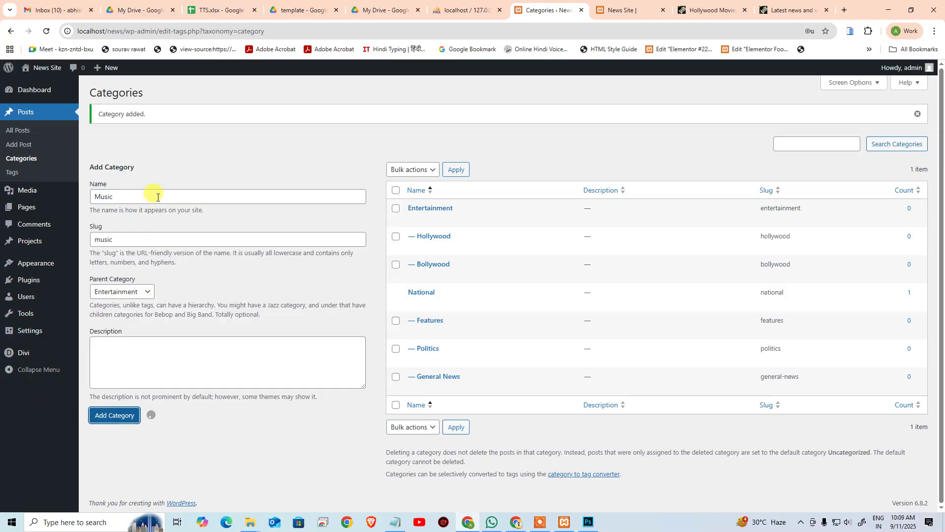
Step: Open ANI's Entertainment > Out of Box page and close the Hollywood and latest news tabs
{"action": "left_click", "coordinate": [790, 10]}
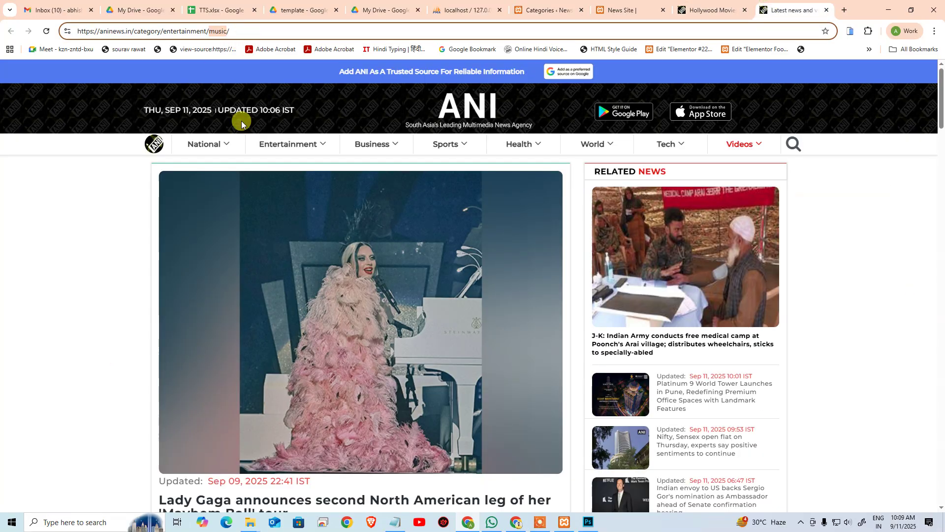
{"action": "mouse_move", "coordinate": [279, 155]}
{"action": "left_click", "coordinate": [266, 213]}
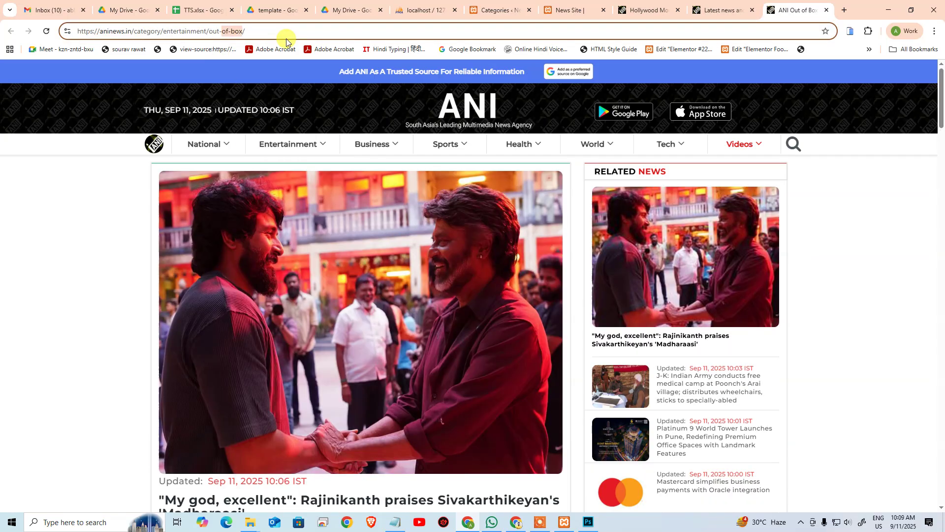
{"action": "left_click", "coordinate": [658, 10]}
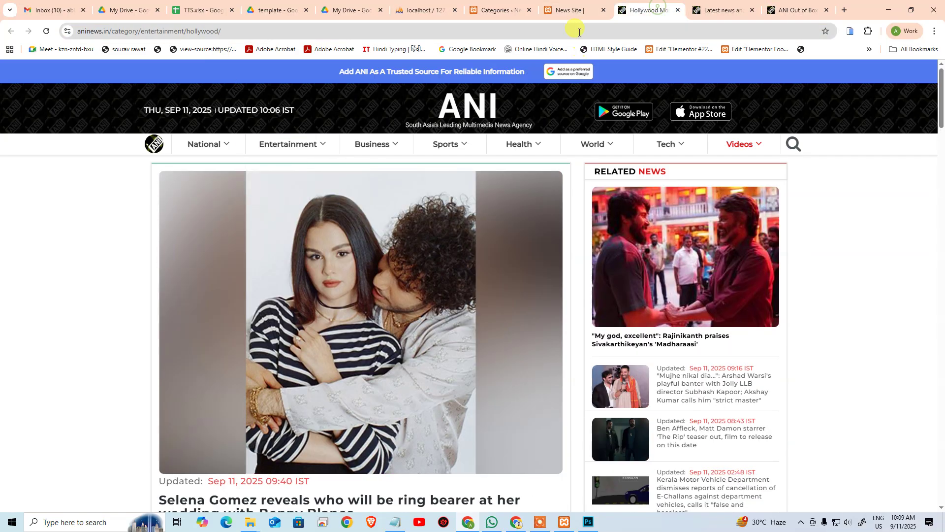
{"action": "left_click", "coordinate": [678, 10]}
{"action": "left_click", "coordinate": [678, 9]}
Step: Add an Out of Box category, slug out-of-box, under Entertainment
{"action": "left_click", "coordinate": [498, 10]}
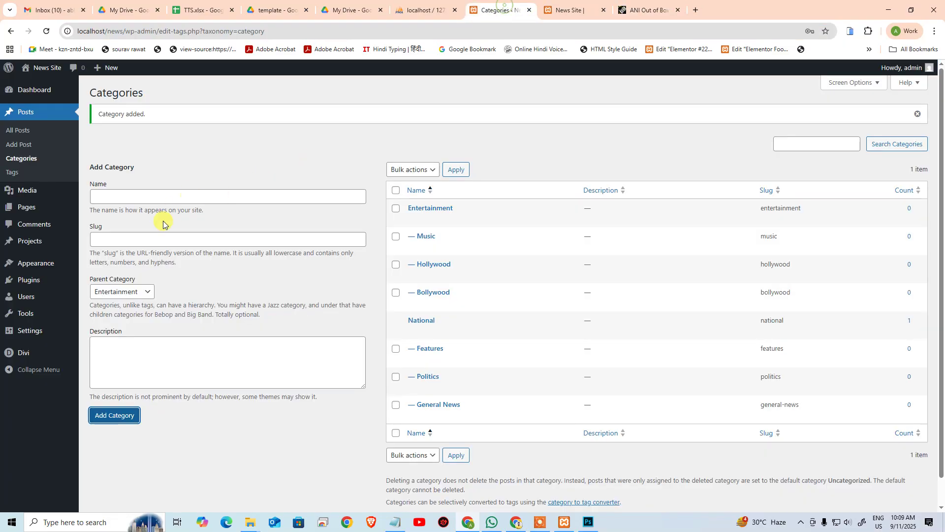
{"action": "left_click", "coordinate": [147, 233]}
{"action": "type", "text": "out-of-box"}
{"action": "left_click", "coordinate": [153, 199]}
{"action": "type", "text": "out-of-box"}
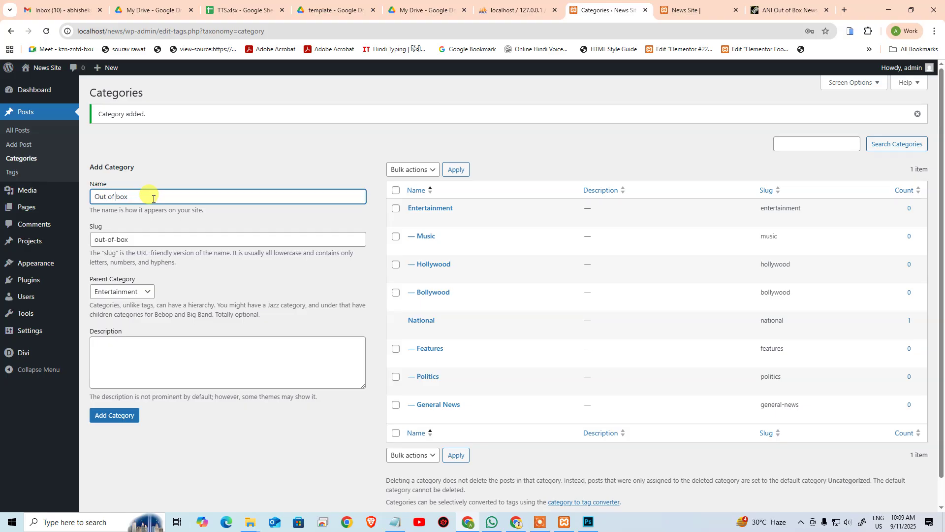
{"action": "left_click", "coordinate": [788, 9]}
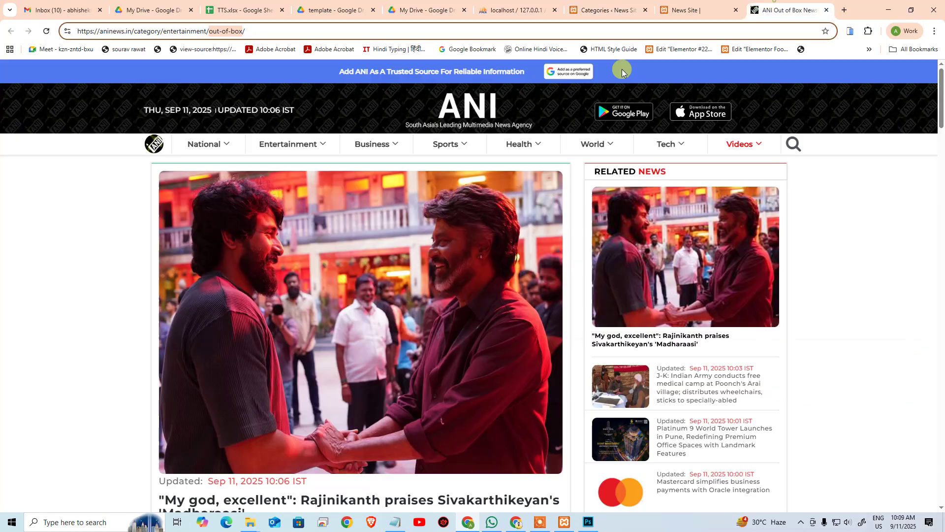
{"action": "mouse_move", "coordinate": [271, 135]}
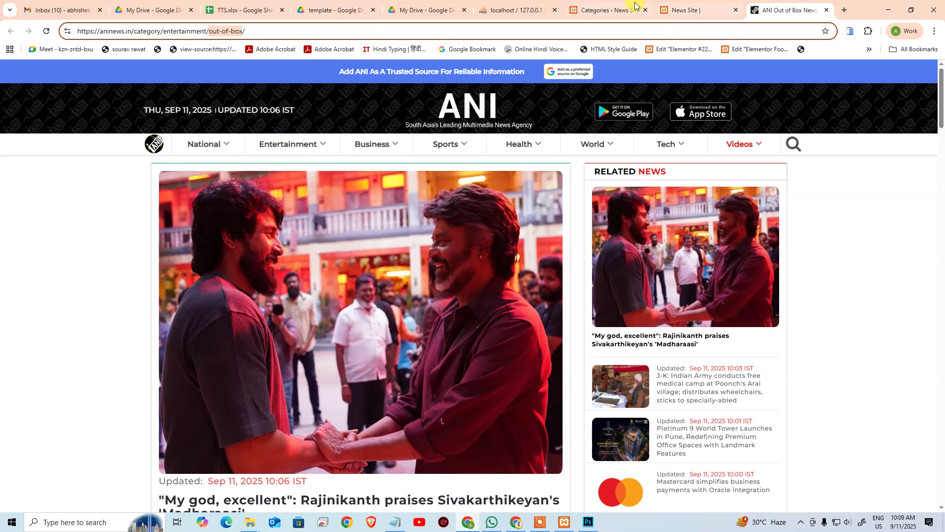
{"action": "left_click", "coordinate": [606, 10]}
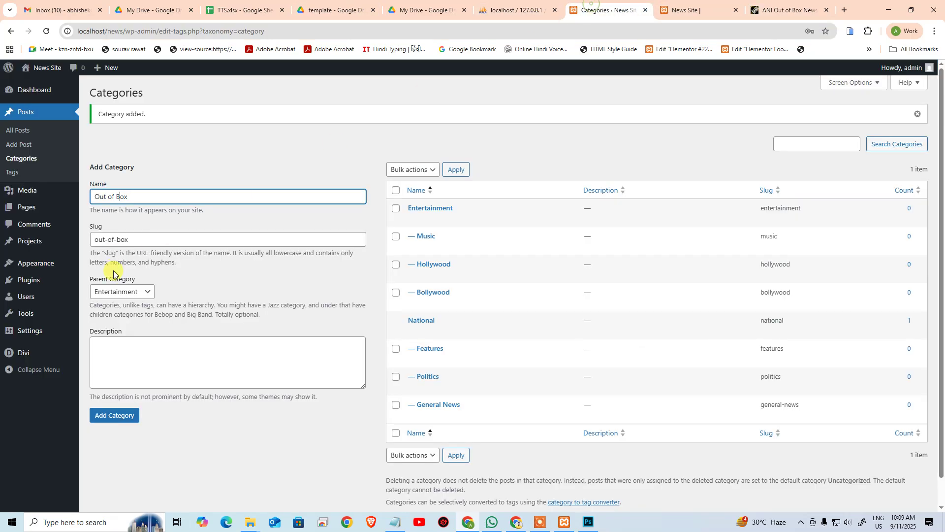
{"action": "left_click", "coordinate": [106, 416]}
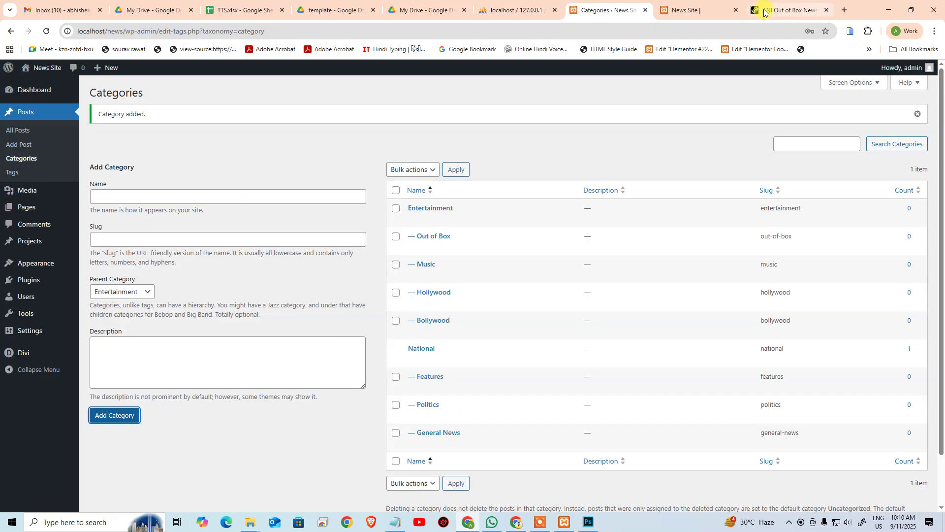
{"action": "left_click", "coordinate": [788, 10]}
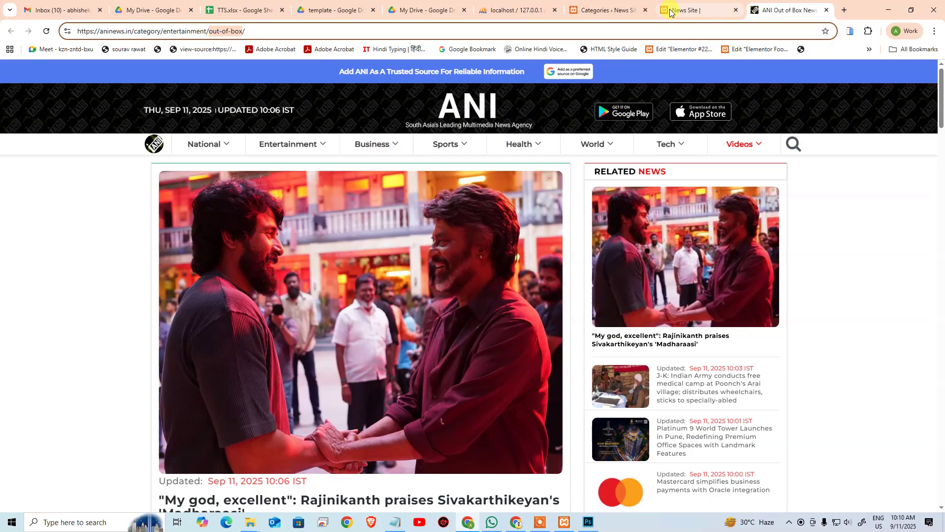
Step: Add a top-level Business category with slug business and parent set to None
{"action": "left_click", "coordinate": [386, 143]}
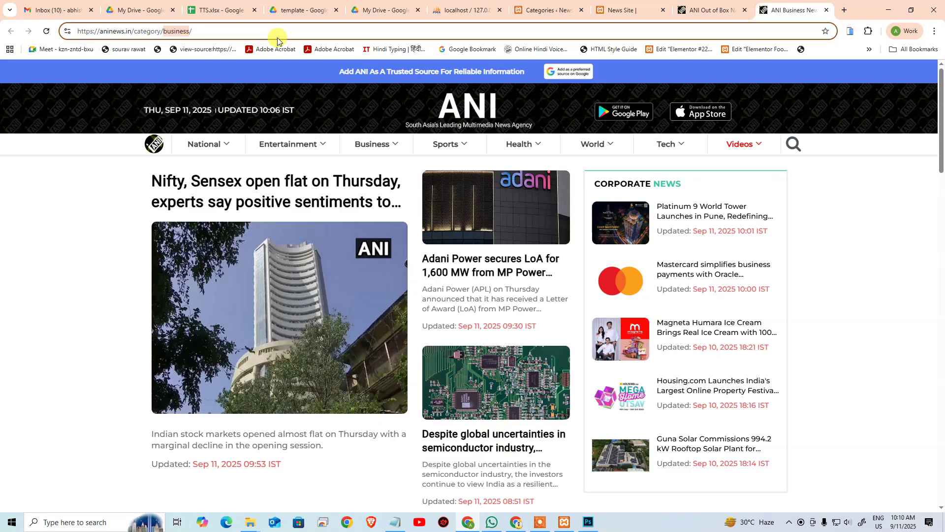
{"action": "left_click", "coordinate": [542, 10]}
{"action": "left_click", "coordinate": [139, 197]}
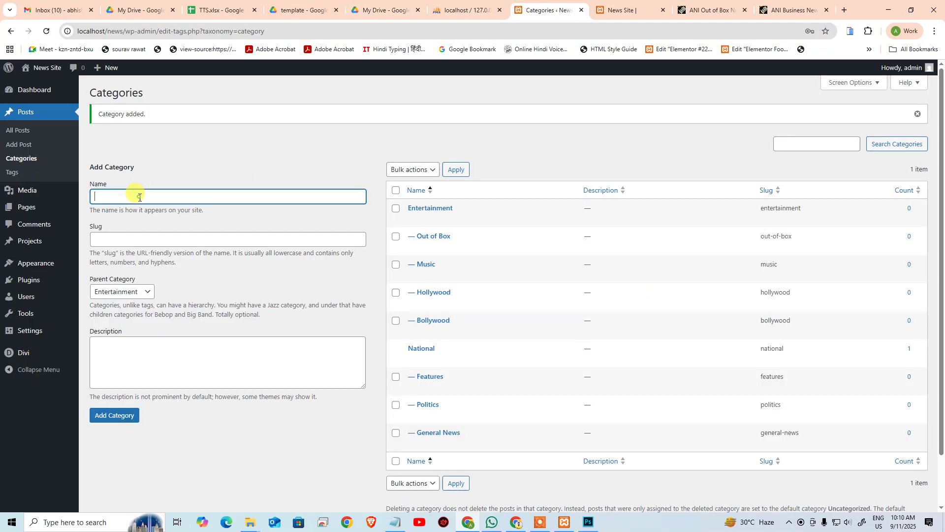
{"action": "type", "text": "business"}
{"action": "left_click", "coordinate": [114, 240]}
{"action": "type", "text": "business"}
{"action": "left_click", "coordinate": [148, 193]}
{"action": "type", "text": "B"}
{"action": "left_click", "coordinate": [113, 292]}
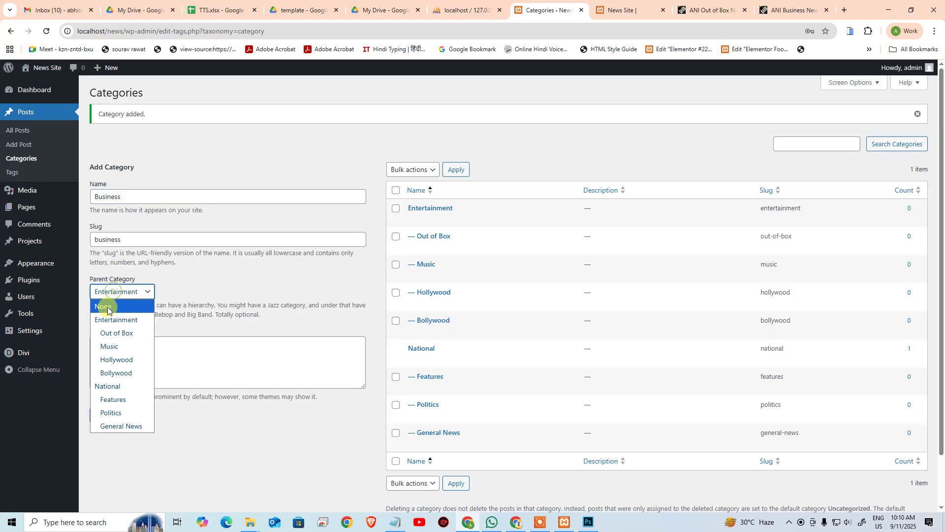
{"action": "left_click", "coordinate": [106, 305]}
{"action": "left_click", "coordinate": [105, 415]}
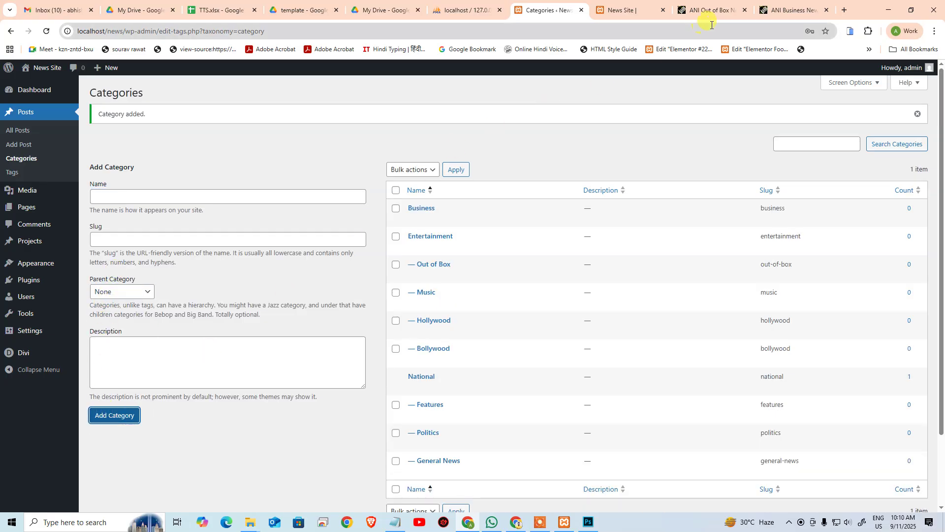
Step: Check ANI's Sports page, then add a Sports category with slug sports
{"action": "left_click", "coordinate": [769, 16]}
{"action": "left_click", "coordinate": [744, 10]}
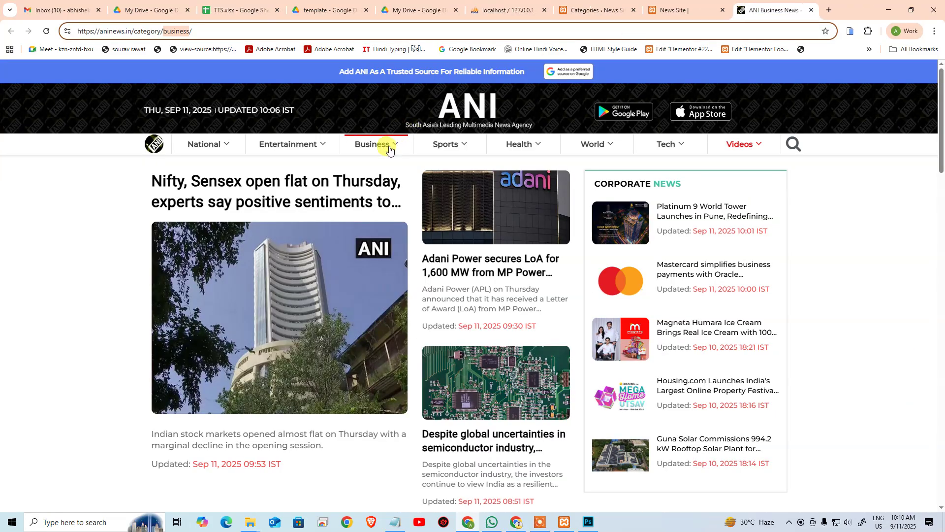
{"action": "left_click", "coordinate": [438, 149]}
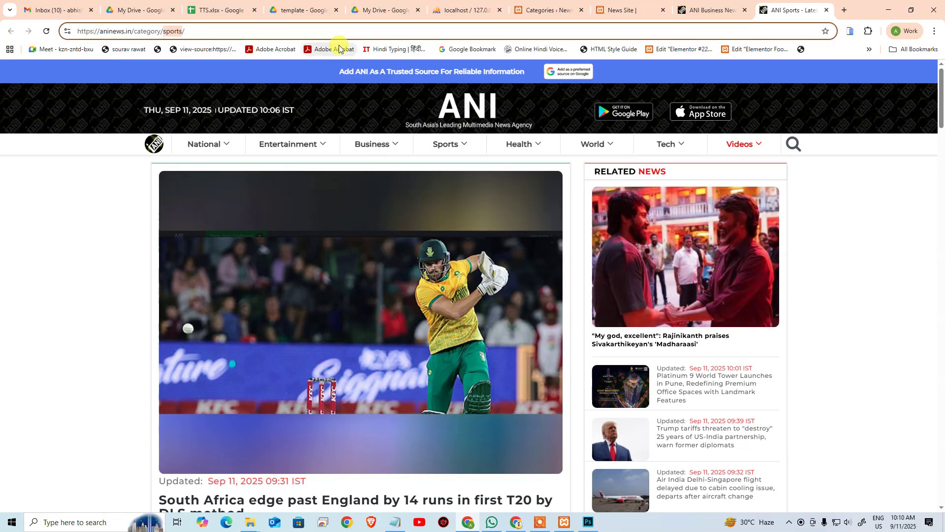
{"action": "left_click", "coordinate": [545, 9]}
{"action": "left_click", "coordinate": [200, 196]}
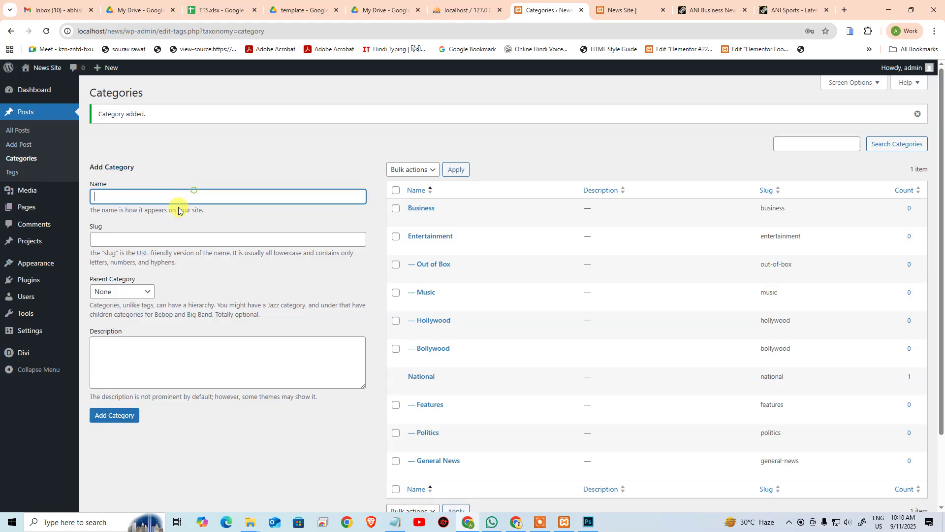
{"action": "type", "text": "sports"}
{"action": "left_click", "coordinate": [152, 239]}
{"action": "type", "text": "sports"}
{"action": "left_click", "coordinate": [149, 199]}
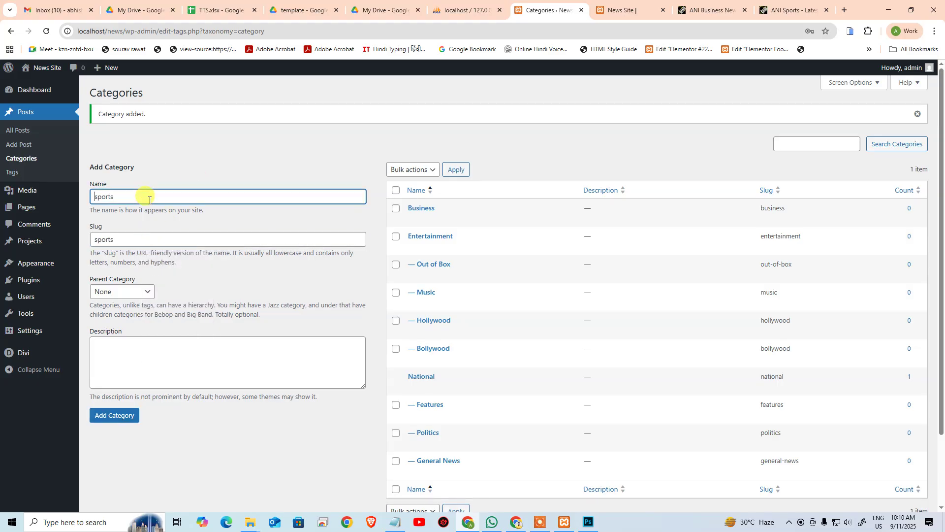
{"action": "left_click", "coordinate": [112, 415]}
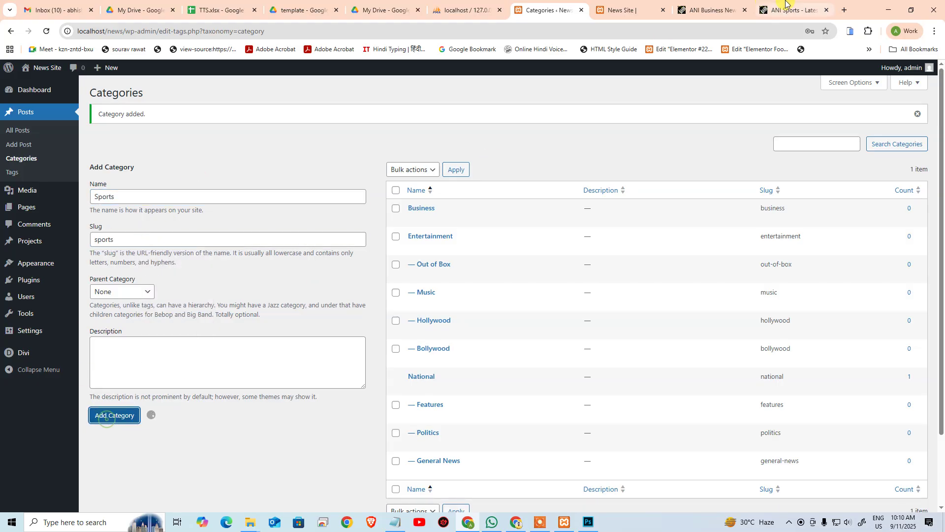
{"action": "left_click", "coordinate": [806, 5]}
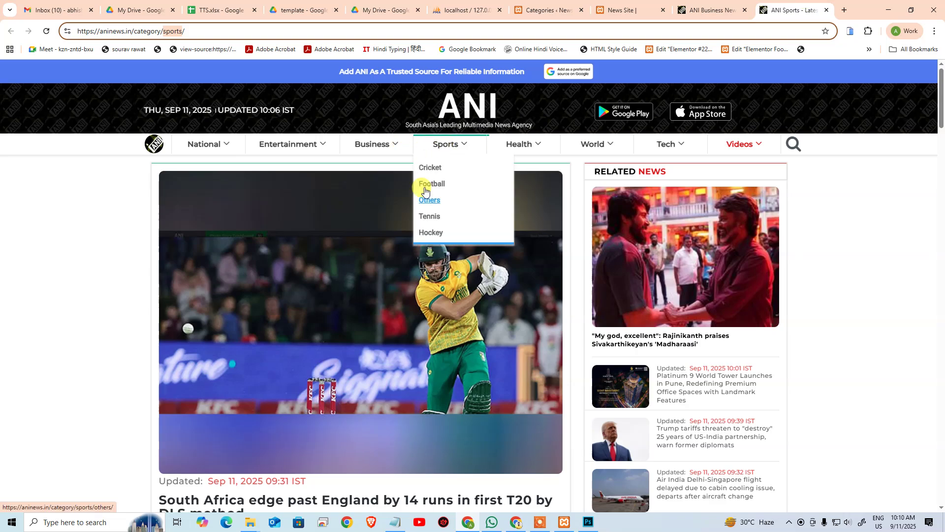
Step: Add a Cricket category with slug cricket under parent Sports, copied from ANI's Cricket URL
{"action": "left_click", "coordinate": [428, 168]}
{"action": "left_click_drag", "start_coordinate": [229, 31], "coordinate": [437, 69]}
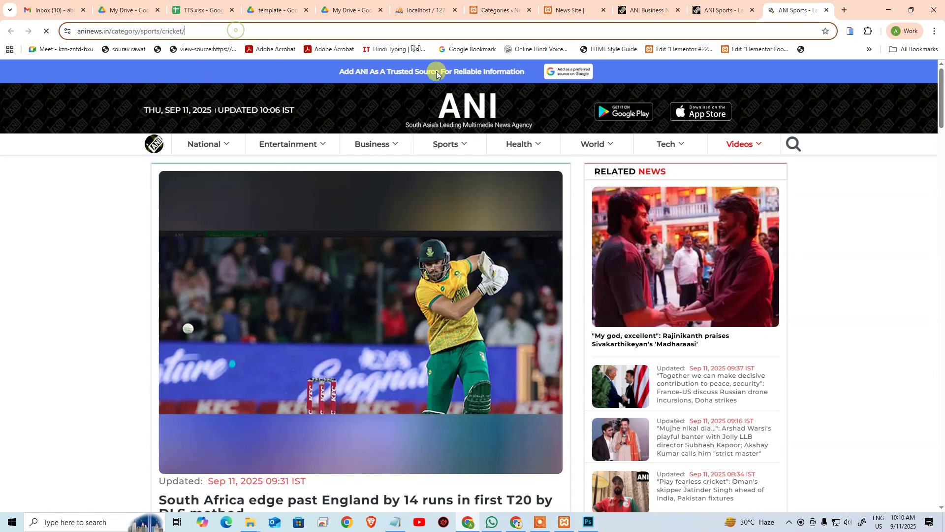
{"action": "key", "text": "Left"}
{"action": "key", "text": "ctrl+shift+Left"}
{"action": "key", "text": "ctrl+c"}
{"action": "left_click", "coordinate": [503, 5]}
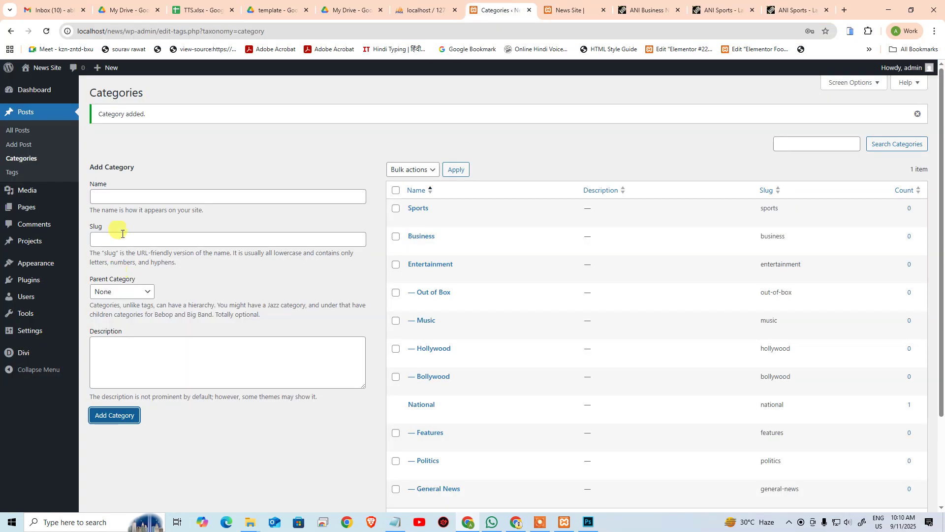
{"action": "left_click", "coordinate": [132, 198]}
{"action": "key", "text": "ctrl+v"}
{"action": "left_click", "coordinate": [117, 240]}
{"action": "key", "text": "ctrl+v"}
{"action": "left_click", "coordinate": [124, 199]}
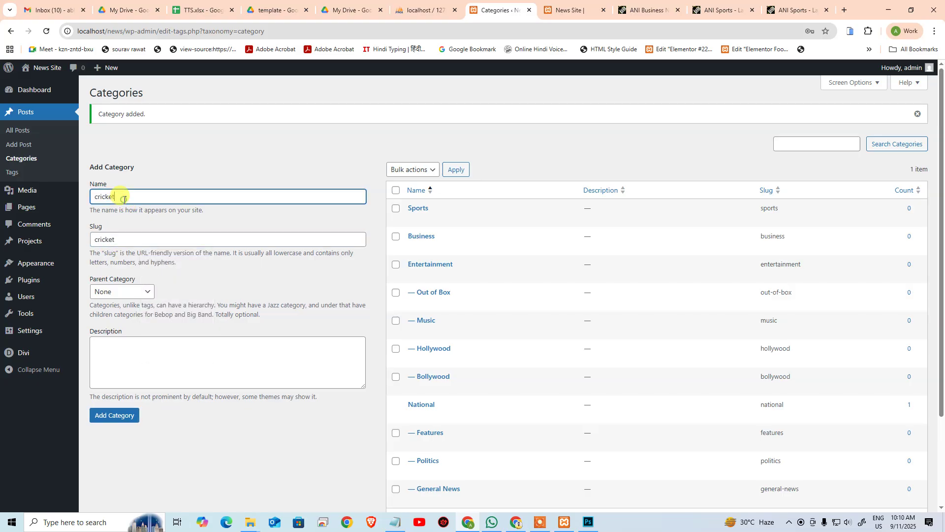
{"action": "left_click", "coordinate": [122, 292]}
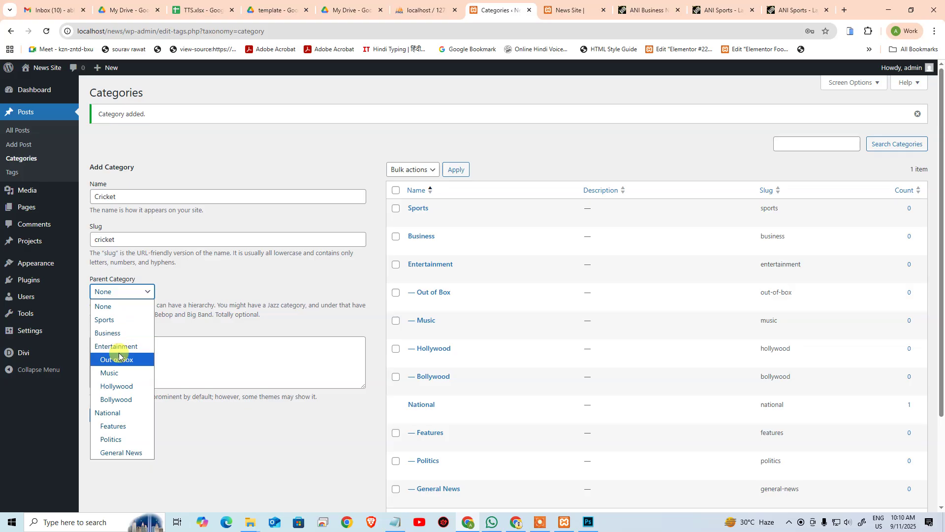
{"action": "left_click", "coordinate": [124, 319]}
{"action": "left_click", "coordinate": [106, 413]}
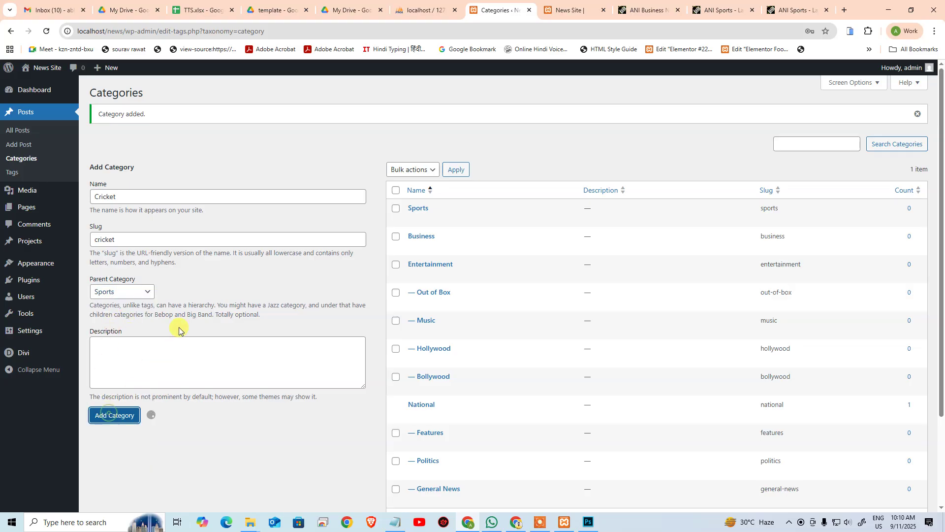
Step: Add Football, slug football, as a Sports subcategory based on ANI's Football page
{"action": "left_click", "coordinate": [780, 3]}
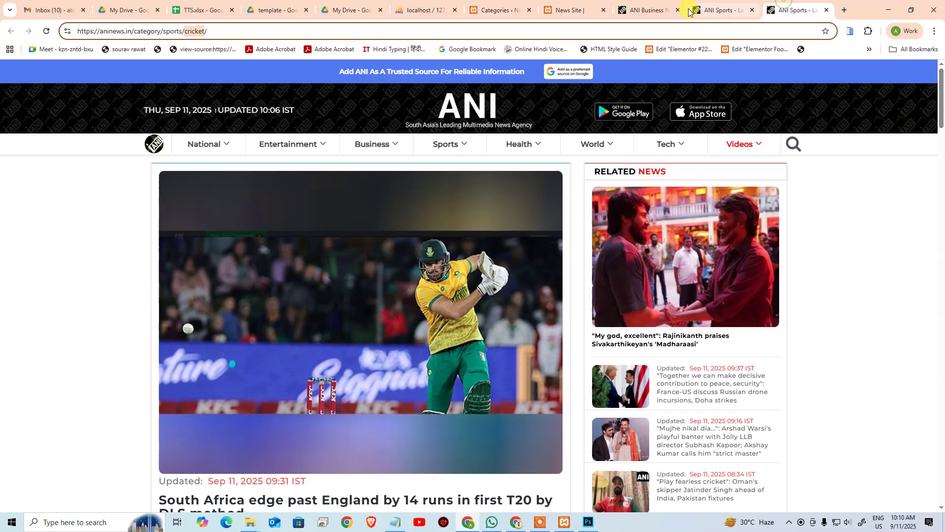
{"action": "left_click", "coordinate": [752, 10]}
{"action": "left_click", "coordinate": [678, 9]}
{"action": "mouse_move", "coordinate": [473, 150]}
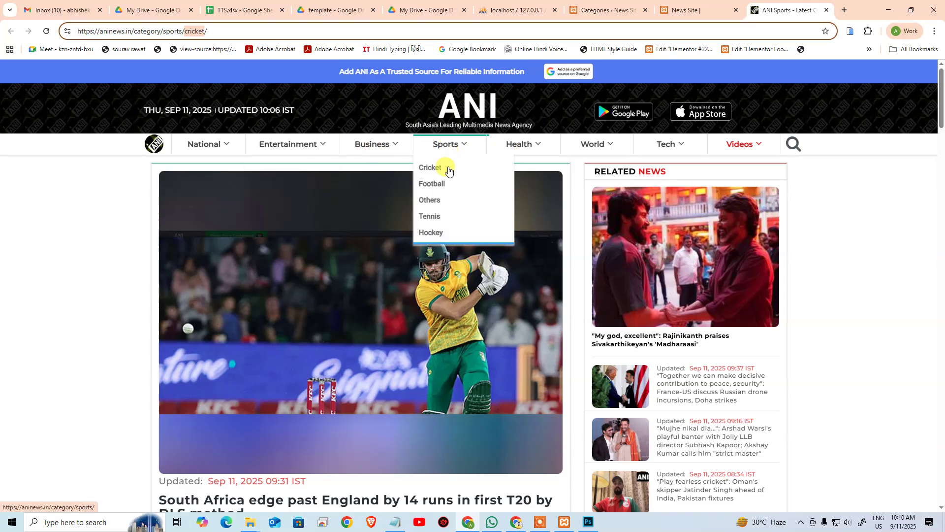
{"action": "left_click", "coordinate": [430, 183]}
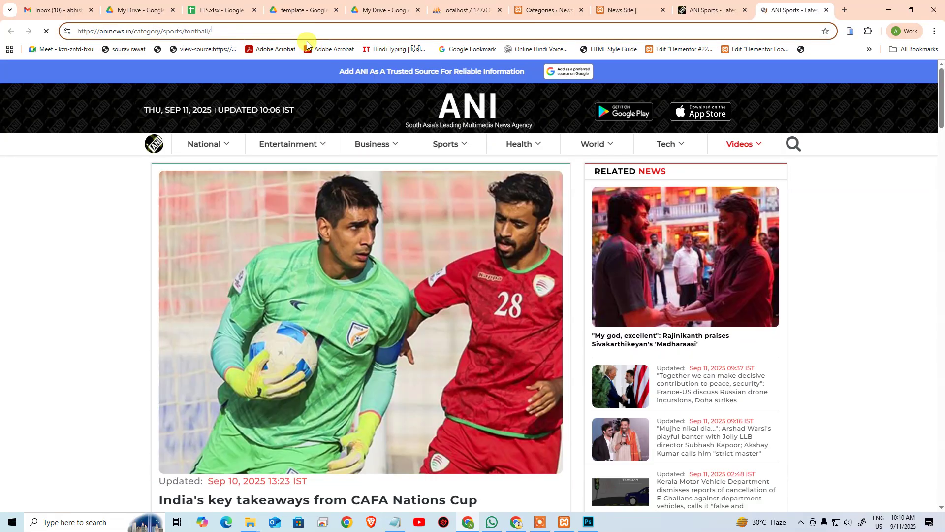
{"action": "left_click", "coordinate": [522, 7]}
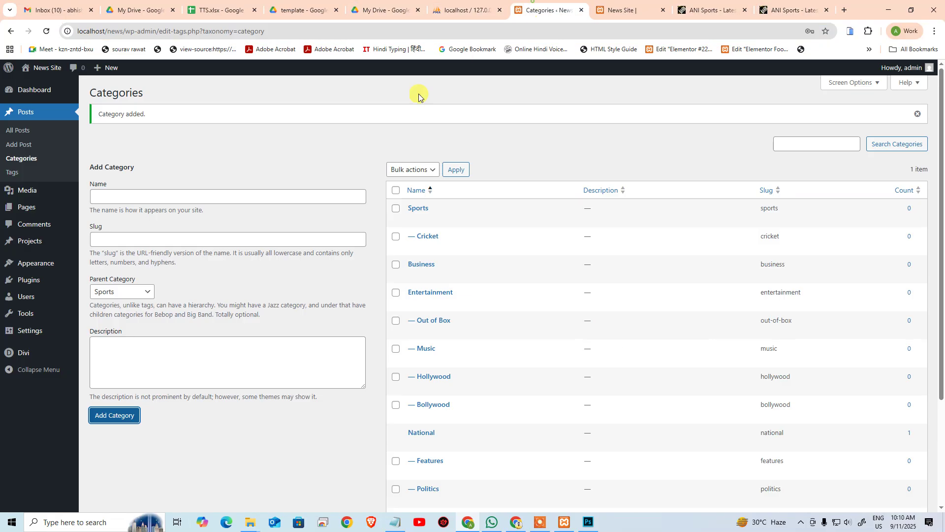
{"action": "left_click", "coordinate": [113, 238]}
{"action": "type", "text": "football"}
{"action": "left_click", "coordinate": [117, 196]}
{"action": "type", "text": "football"}
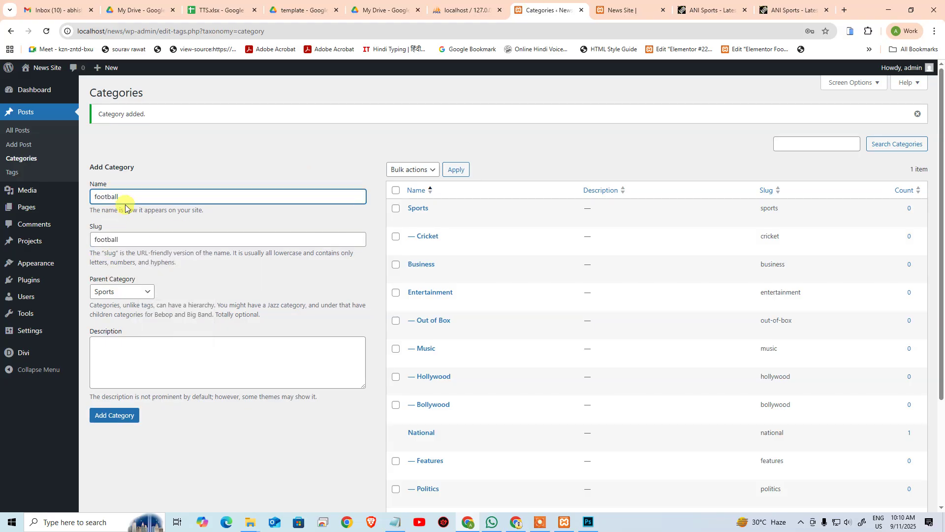
{"action": "left_click", "coordinate": [113, 415]}
Step: Add Others as a Sports subcategory
{"action": "left_click", "coordinate": [227, 196]}
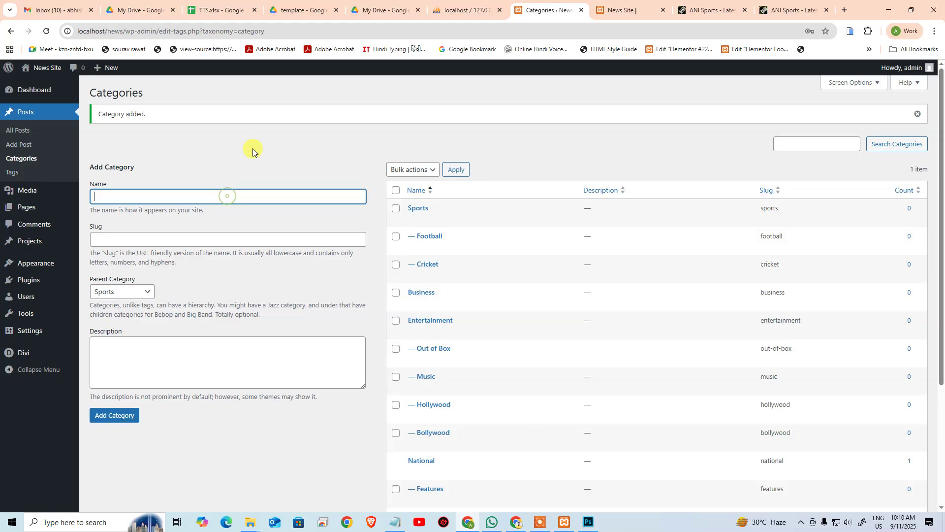
{"action": "key", "text": "Tab"}
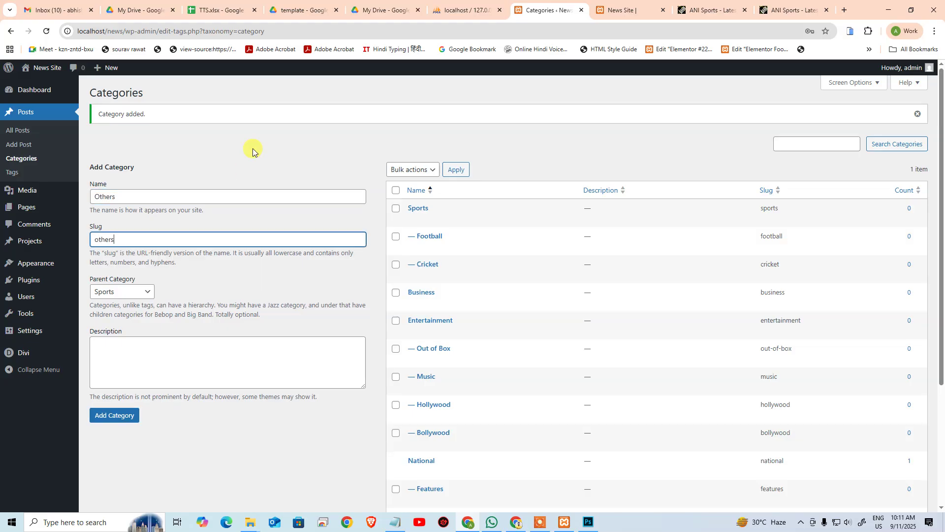
{"action": "key", "text": "Tab"}
{"action": "left_click", "coordinate": [129, 415]}
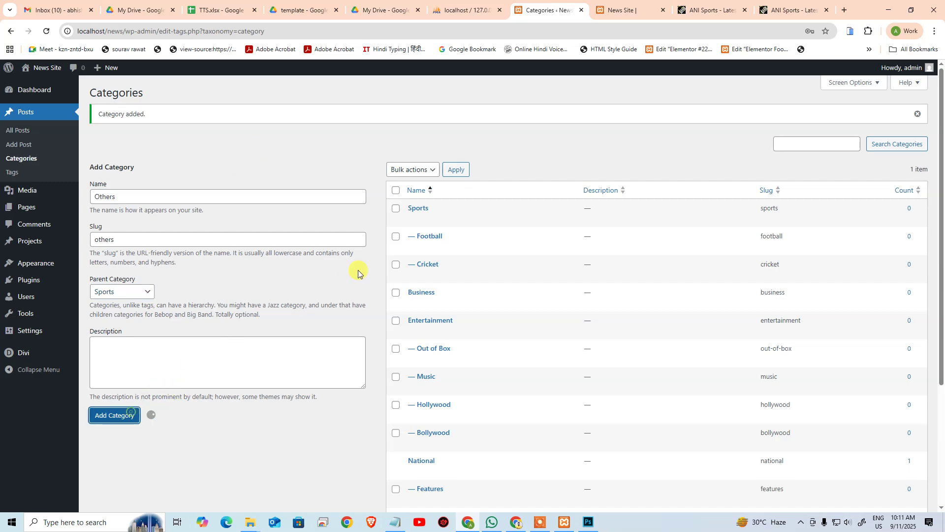
Step: Add Tennis, slug tennis, as a Sports subcategory after checking ANI's Tennis page
{"action": "left_click", "coordinate": [790, 10]}
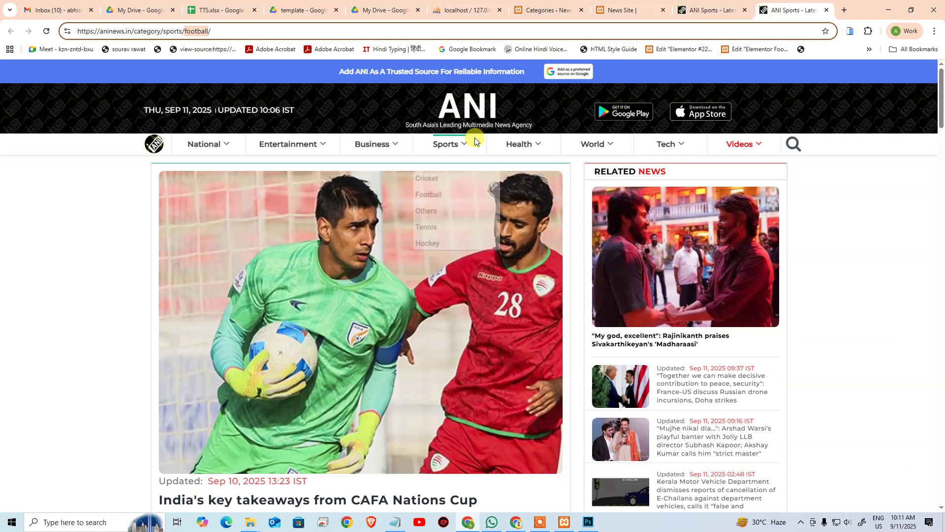
{"action": "mouse_move", "coordinate": [450, 145]}
{"action": "left_click", "coordinate": [430, 217]}
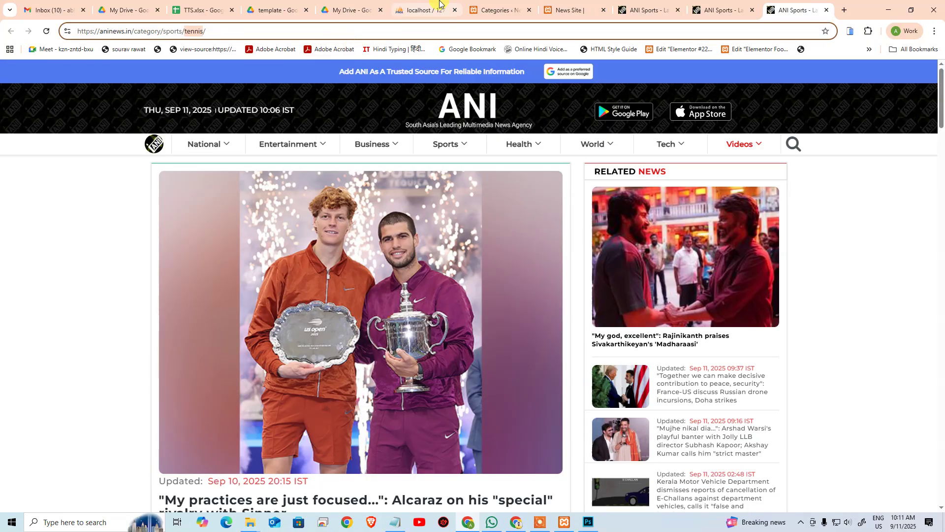
{"action": "left_click", "coordinate": [426, 9]}
{"action": "left_click", "coordinate": [474, 4]}
{"action": "left_click", "coordinate": [153, 200]}
{"action": "type", "text": "tennis"}
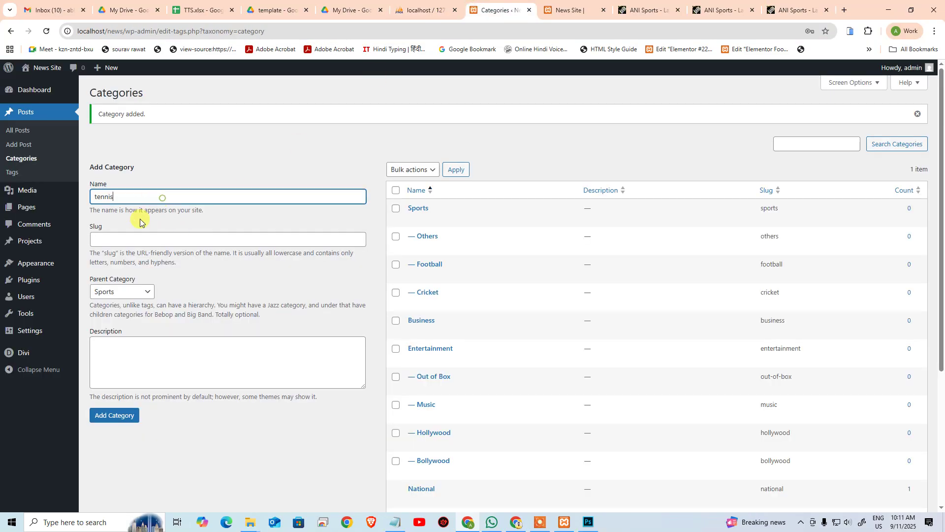
{"action": "left_click", "coordinate": [126, 236]}
{"action": "type", "text": "tennis"}
{"action": "left_click", "coordinate": [121, 200]}
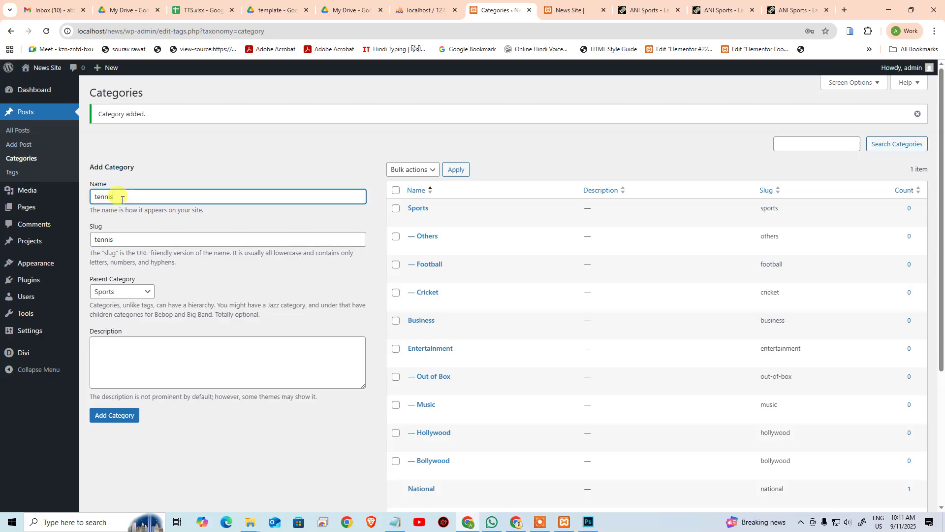
{"action": "left_click", "coordinate": [115, 408]}
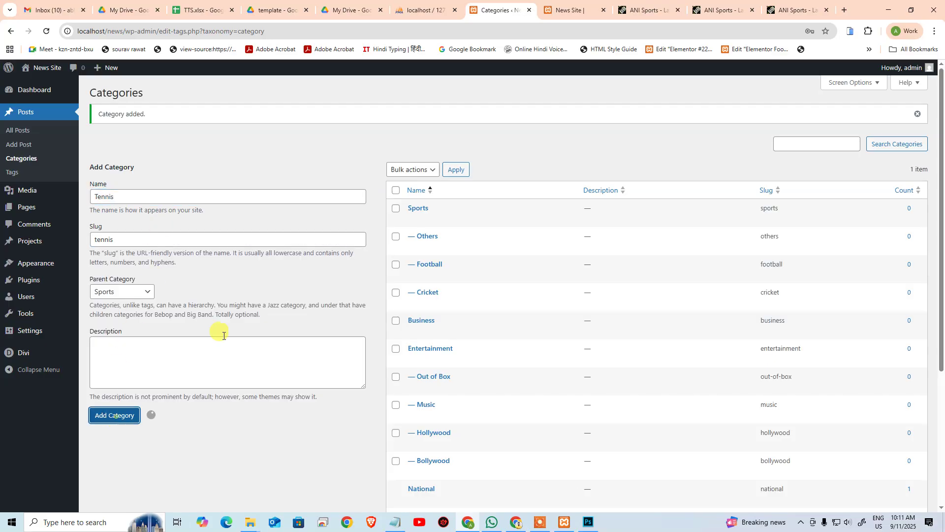
Step: Open ANI's Hockey category page and copy 'hockey' from its URL
{"action": "middle_click", "coordinate": [705, 13]}
{"action": "middle_click", "coordinate": [650, 8]}
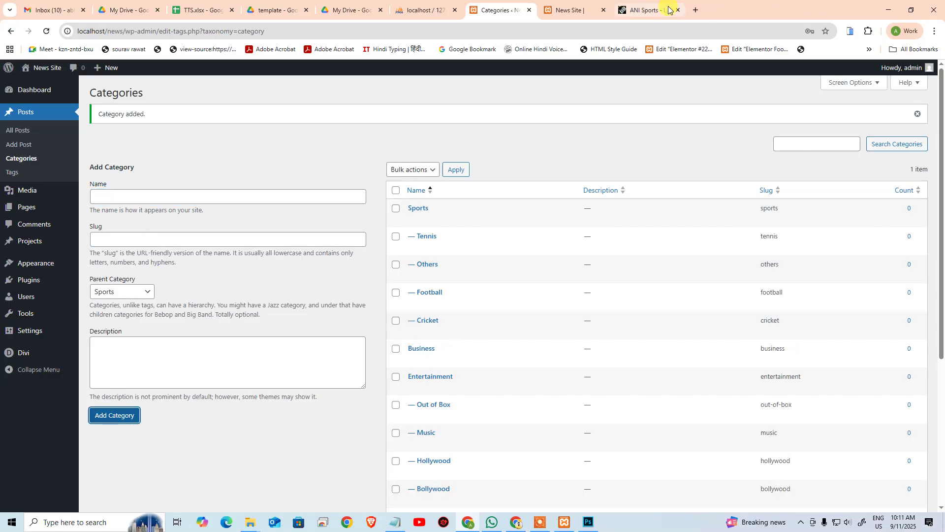
{"action": "left_click", "coordinate": [668, 8]}
{"action": "mouse_move", "coordinate": [444, 148]}
{"action": "left_click", "coordinate": [431, 232]}
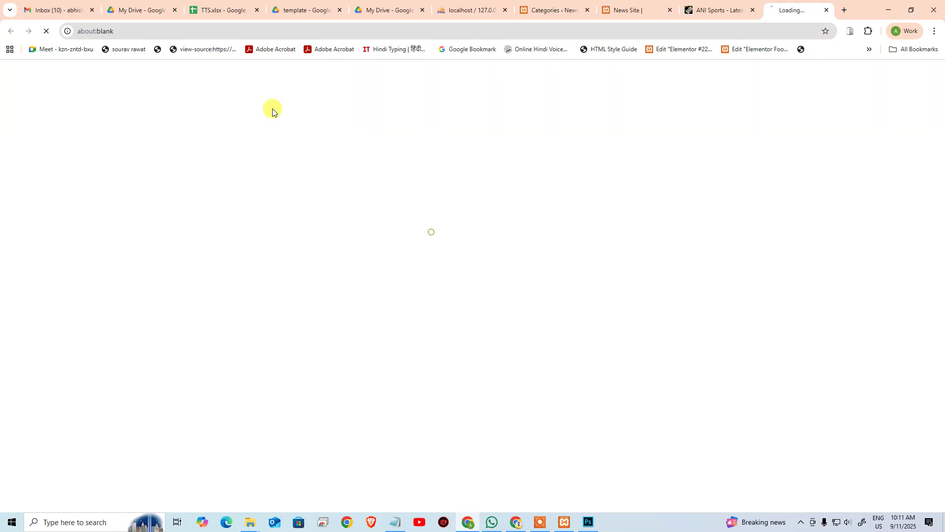
{"action": "left_click", "coordinate": [318, 36]}
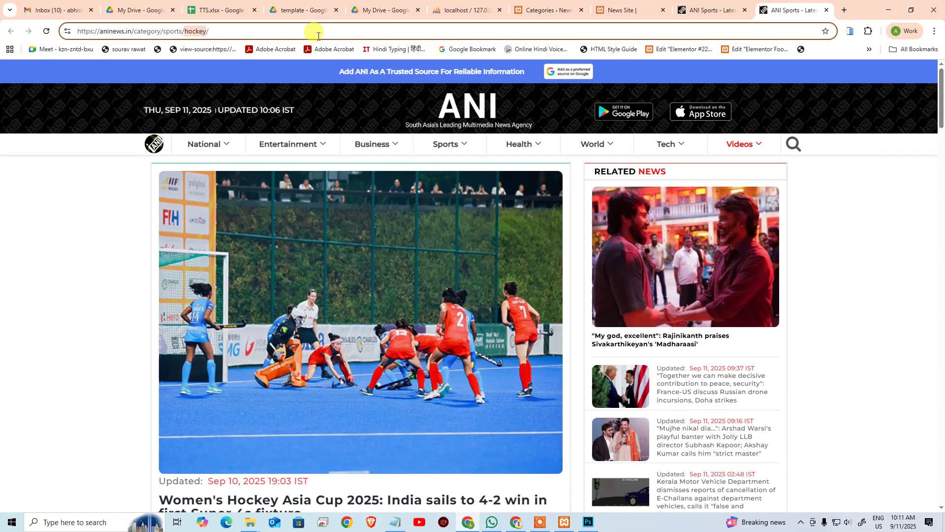
{"action": "key", "text": "ctrl+c"}
Step: Add Hockey, slug hockey, under Sports, then open ANI's Health page for reference
{"action": "left_click", "coordinate": [546, 10]}
{"action": "left_click", "coordinate": [95, 193]}
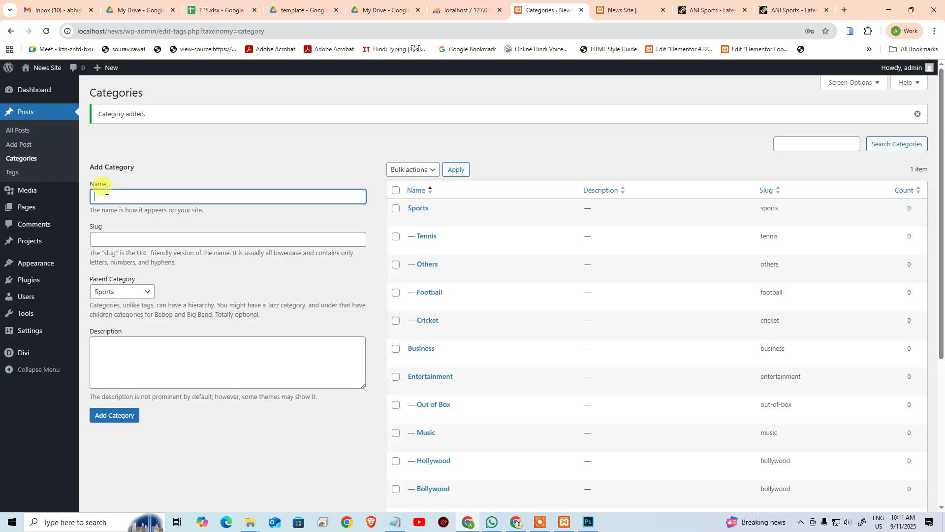
{"action": "key", "text": "ctrl+v"}
{"action": "left_click", "coordinate": [105, 236]}
{"action": "key", "text": "ctrl+v"}
{"action": "left_click", "coordinate": [120, 197]}
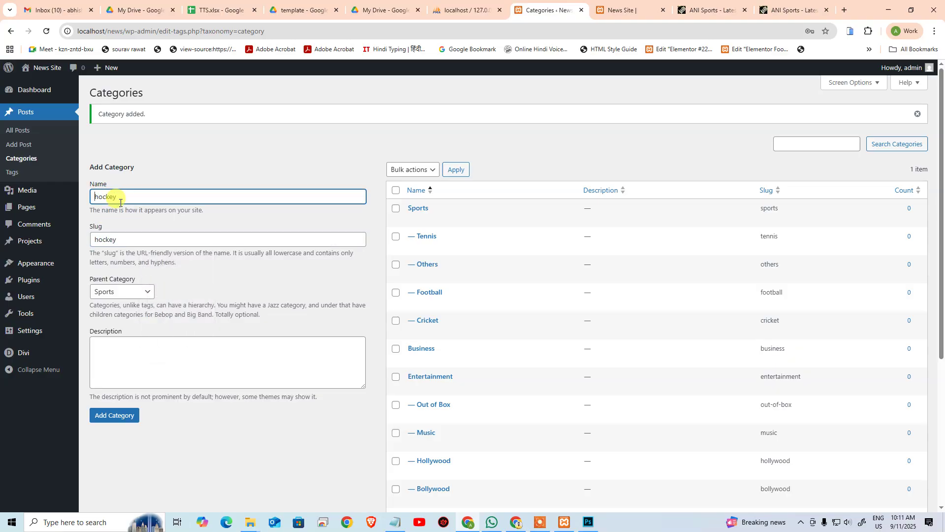
{"action": "left_click", "coordinate": [106, 415]}
{"action": "left_click", "coordinate": [793, 9]}
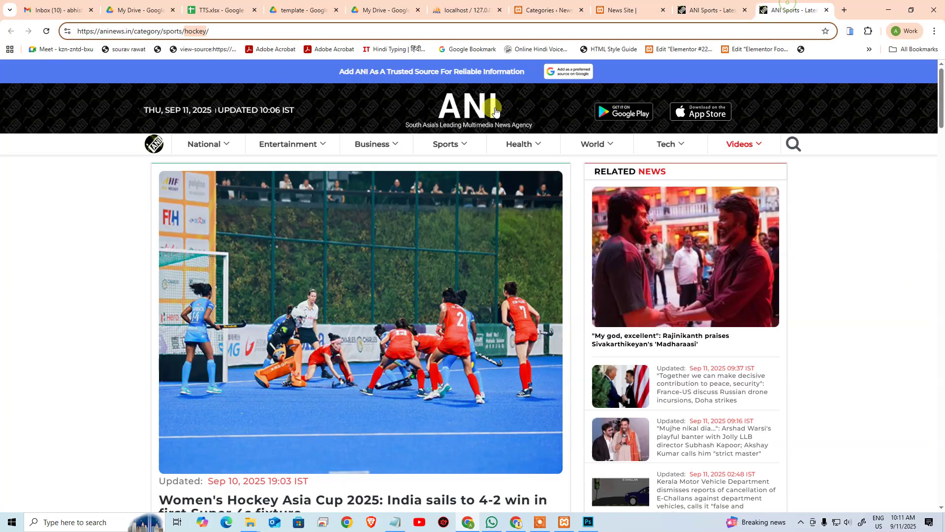
{"action": "left_click", "coordinate": [523, 143]}
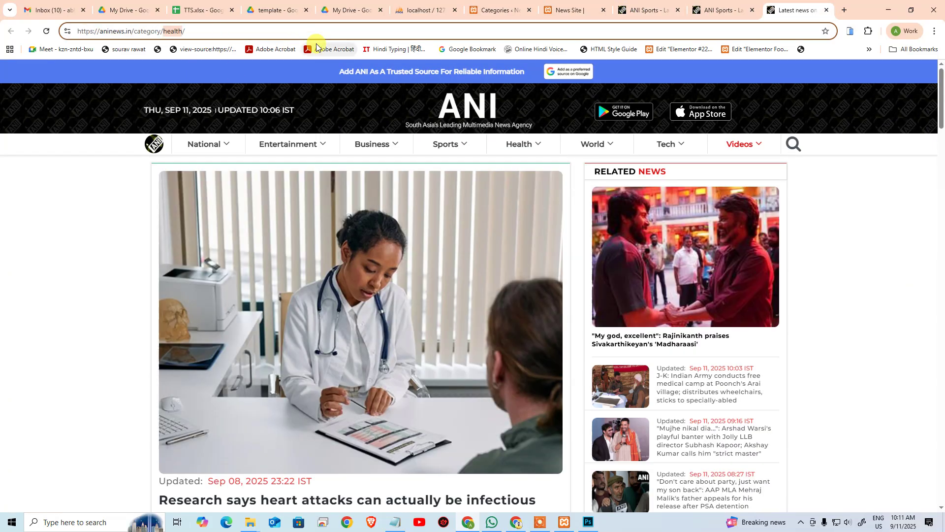
Step: Create a top-level category Health with slug health, Parent Category set to None
{"action": "left_click", "coordinate": [566, 10]}
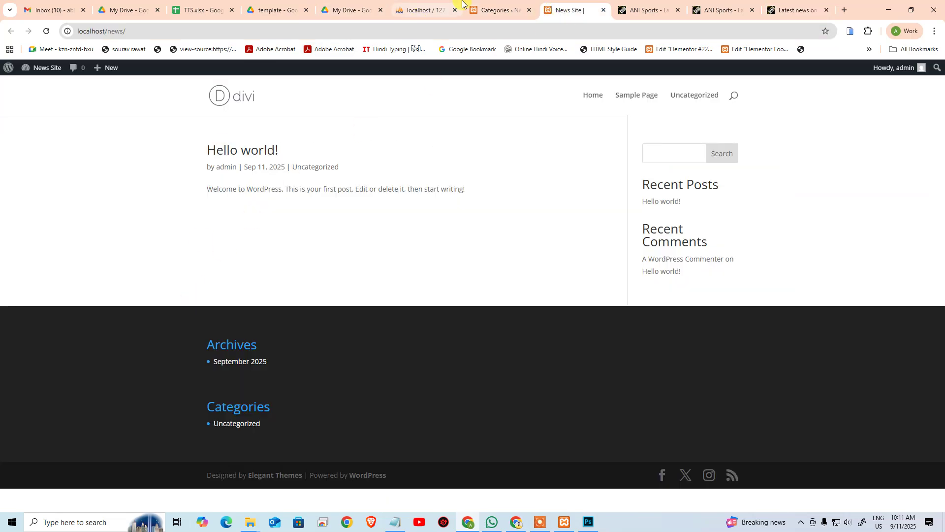
{"action": "left_click", "coordinate": [495, 9]}
{"action": "left_click", "coordinate": [121, 291]}
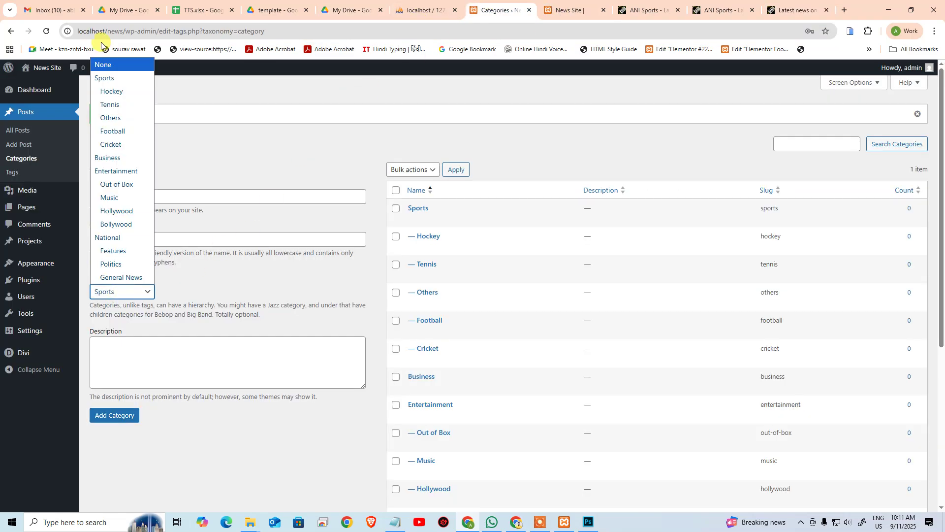
{"action": "left_click", "coordinate": [100, 67]}
{"action": "left_click", "coordinate": [110, 192]}
{"action": "type", "text": "health"}
{"action": "left_click", "coordinate": [112, 239]}
{"action": "type", "text": "health"}
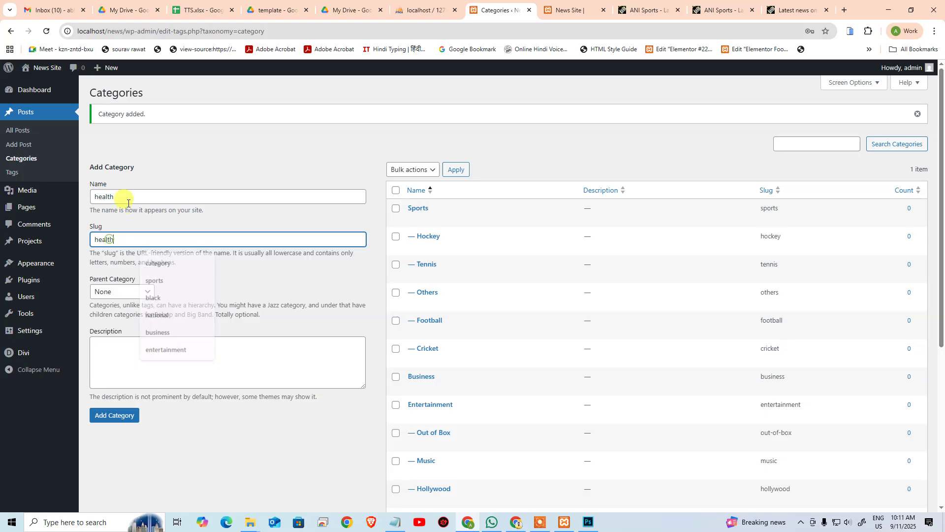
{"action": "left_click", "coordinate": [127, 199]}
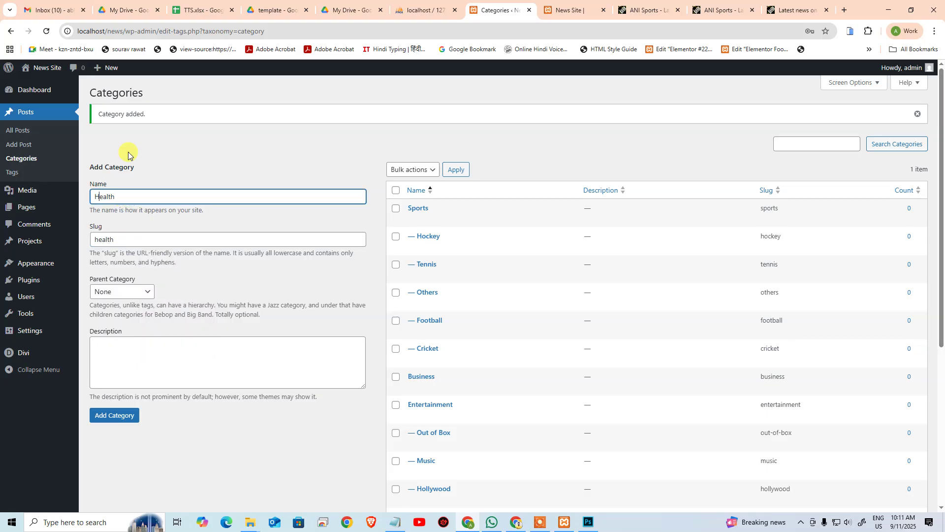
{"action": "left_click", "coordinate": [116, 415]}
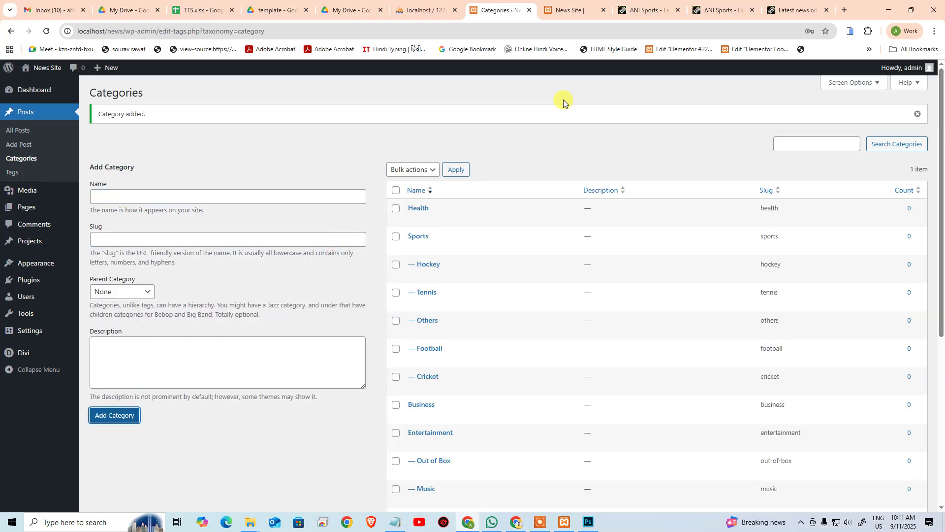
{"action": "left_click", "coordinate": [804, 9]}
{"action": "mouse_move", "coordinate": [580, 144]}
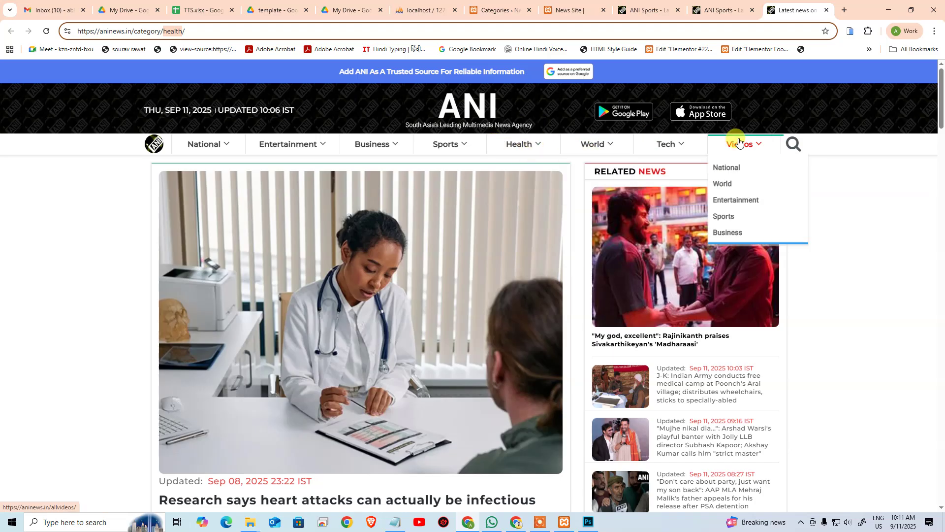
{"action": "left_click", "coordinate": [499, 11]}
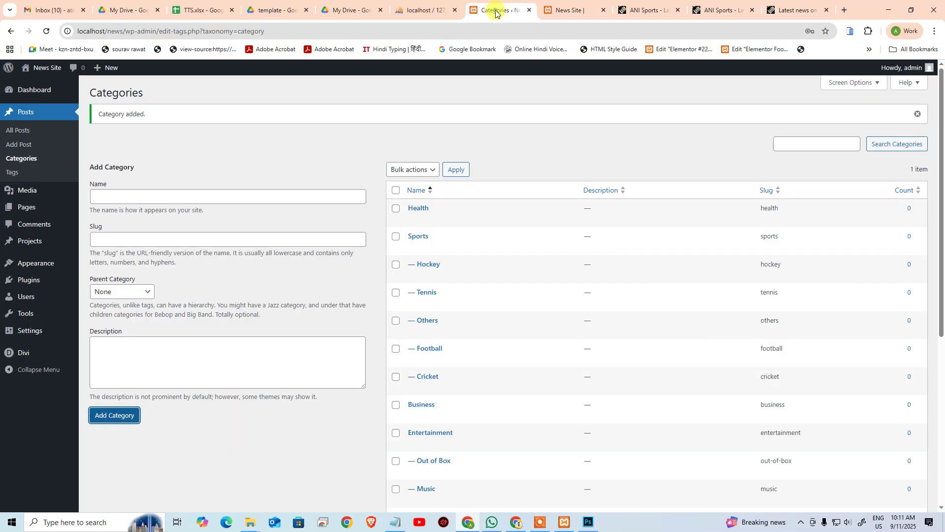
Step: View All Posts and reload the News Site front page to check its current state
{"action": "left_click", "coordinate": [18, 130]}
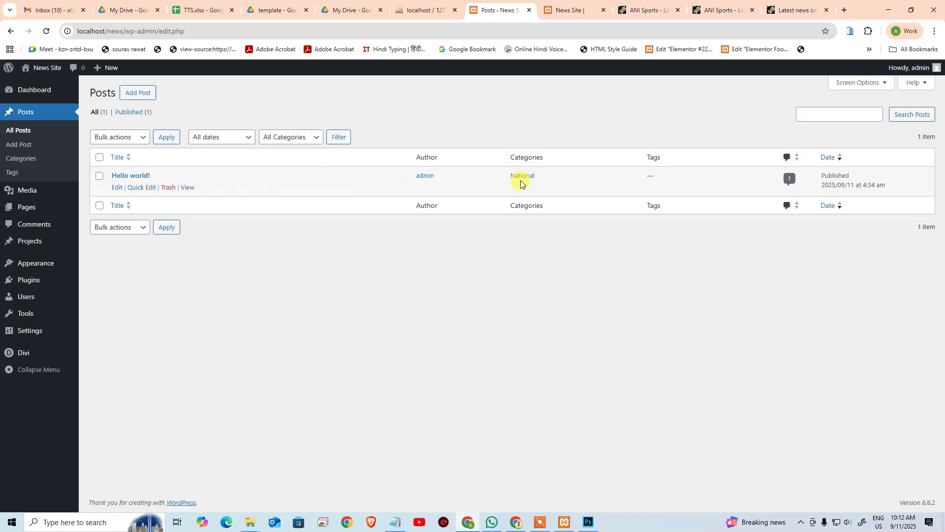
{"action": "left_click", "coordinate": [768, 15]}
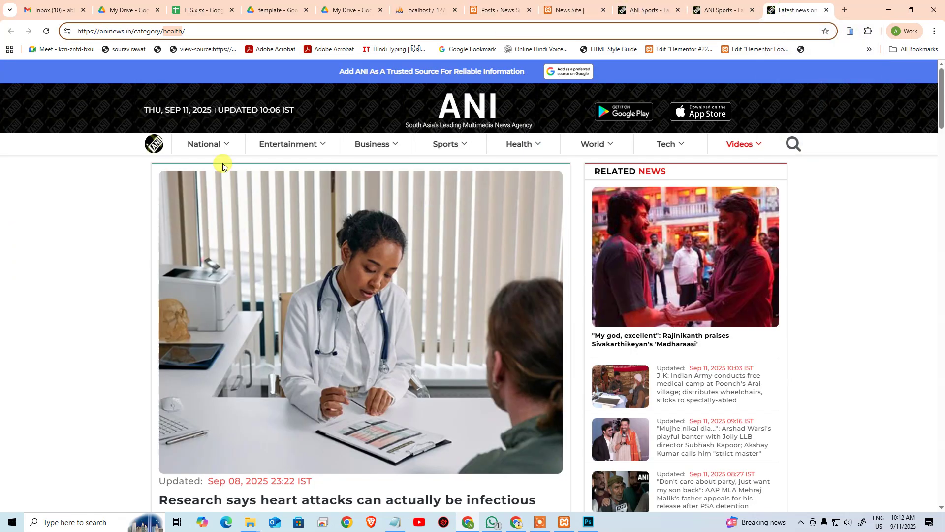
{"action": "mouse_move", "coordinate": [194, 144]}
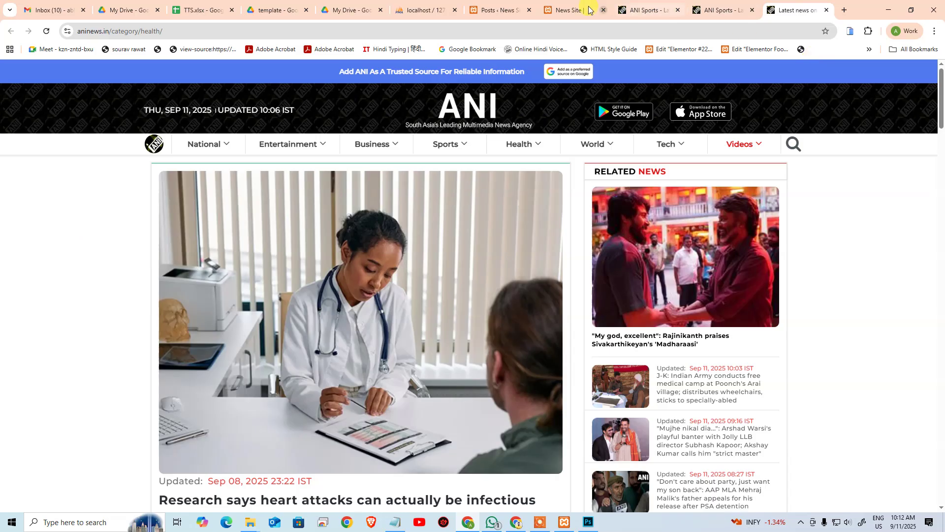
{"action": "left_click", "coordinate": [571, 10]}
{"action": "left_click", "coordinate": [46, 32]}
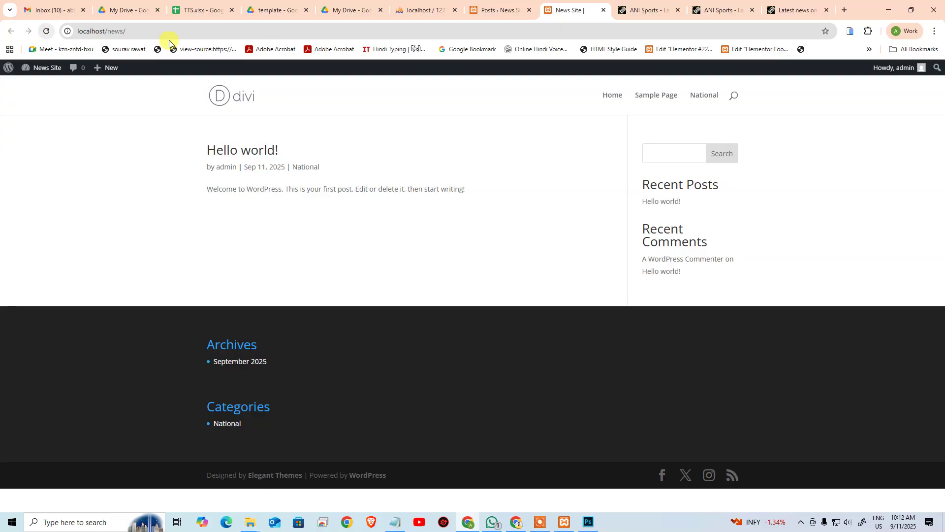
{"action": "left_click", "coordinate": [491, 7]}
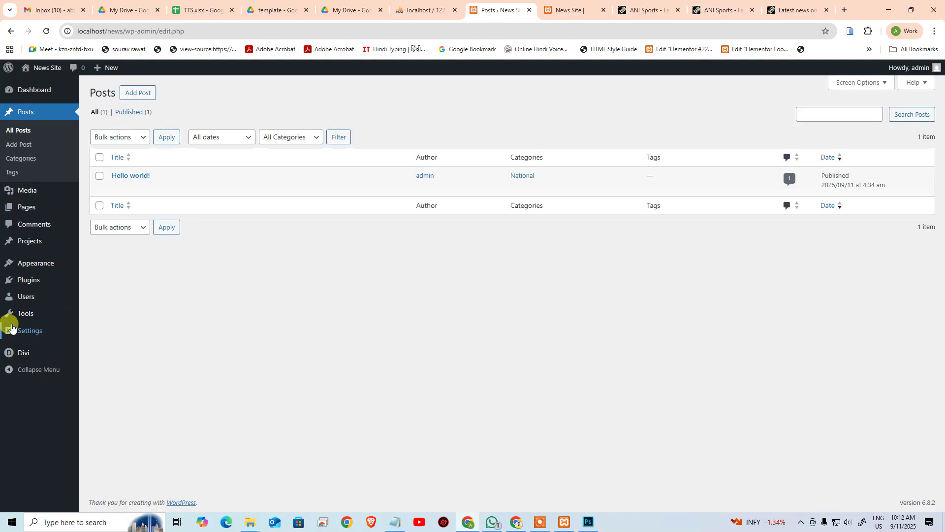
{"action": "mouse_move", "coordinate": [27, 265]}
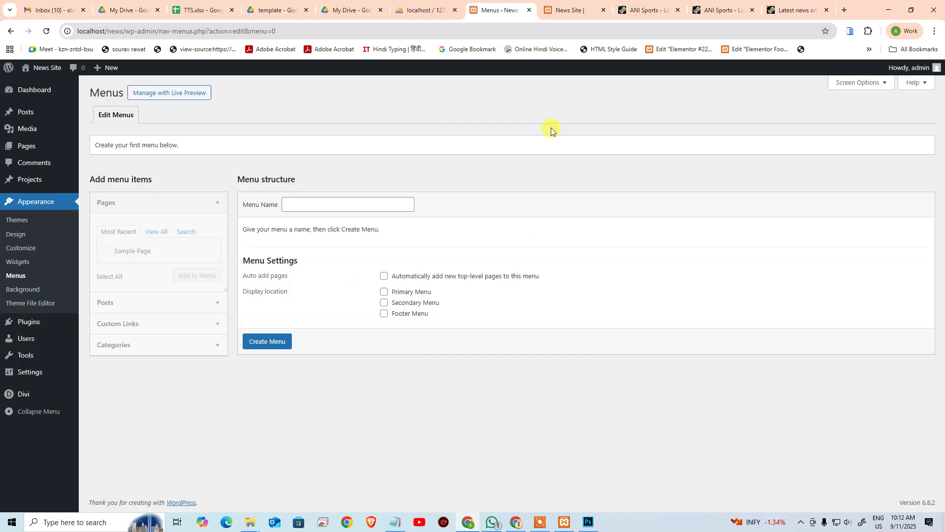
Step: Create a menu named 'Primary Menu' with Auto add pages enabled, set to the Primary Menu location
{"action": "left_click", "coordinate": [677, 10]}
{"action": "left_click_drag", "start_coordinate": [654, 12], "coordinate": [944, 59]}
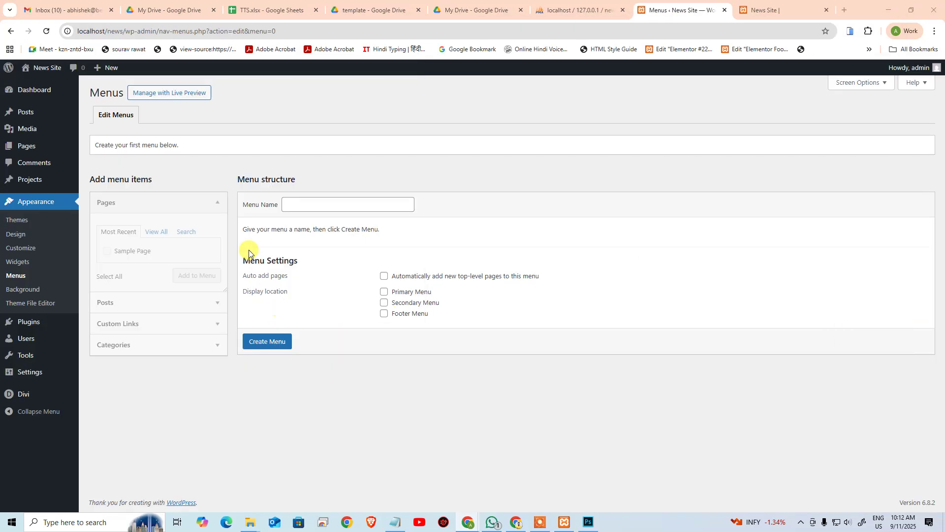
{"action": "left_click", "coordinate": [327, 211]}
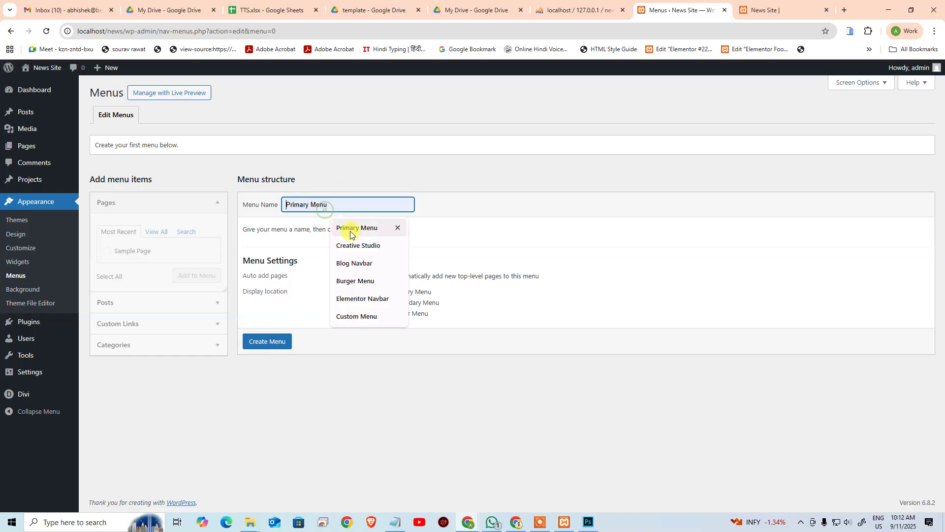
{"action": "left_click", "coordinate": [350, 230]}
{"action": "left_click", "coordinate": [378, 279]}
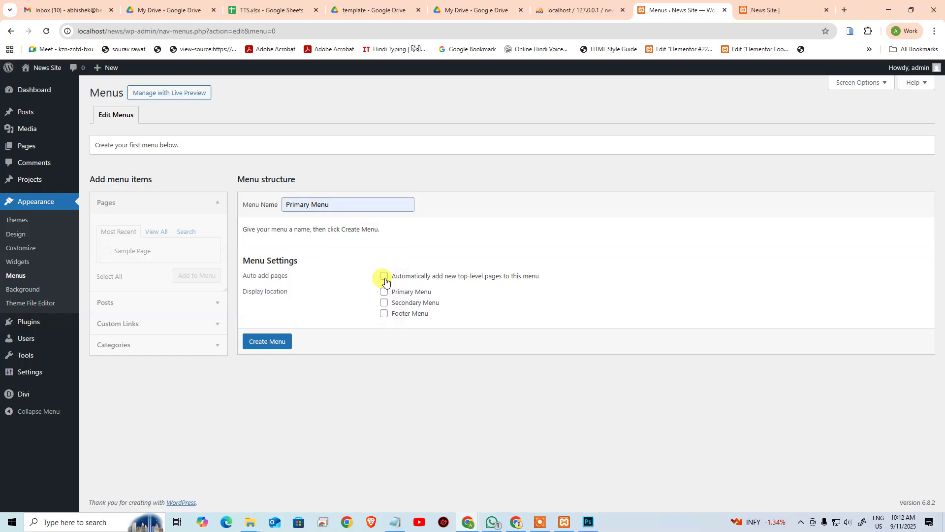
{"action": "left_click", "coordinate": [275, 341]}
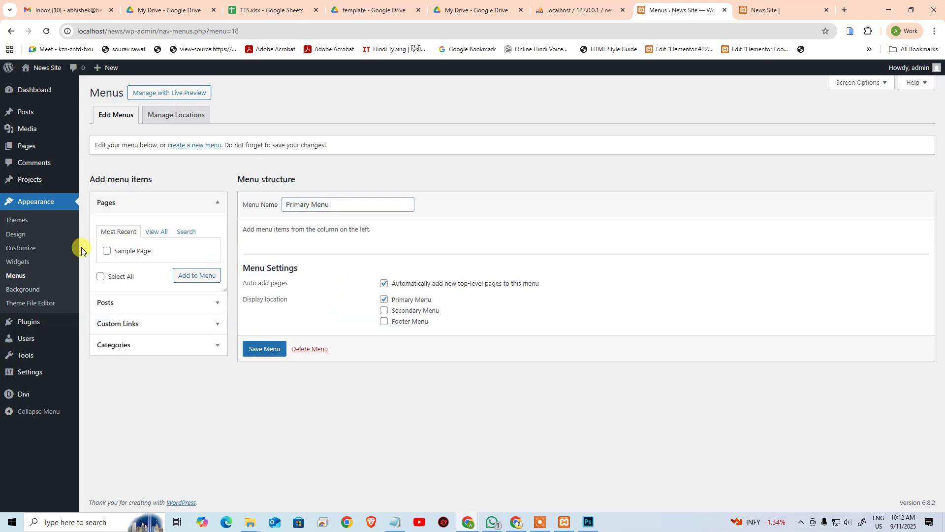
Step: Browse the Pages, Posts and Categories panels for items to add to the menu
{"action": "left_click", "coordinate": [155, 232]}
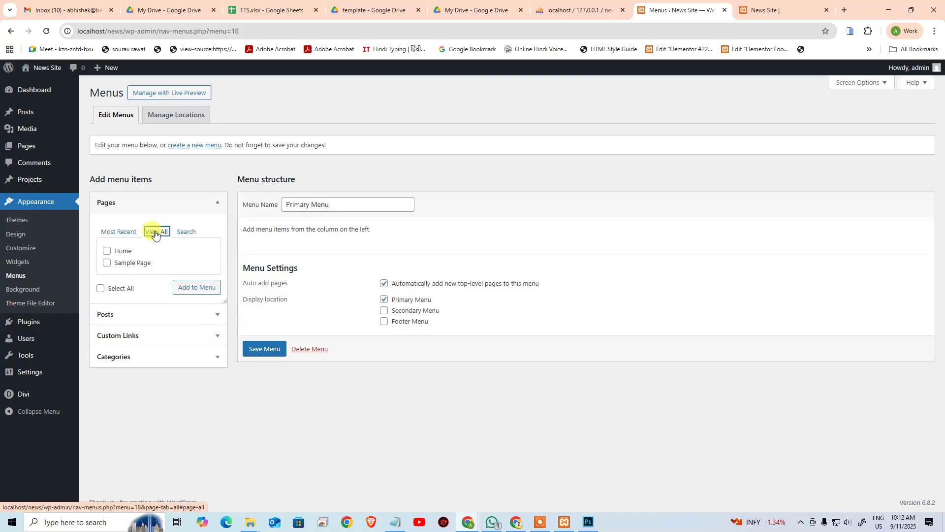
{"action": "left_click", "coordinate": [185, 232]}
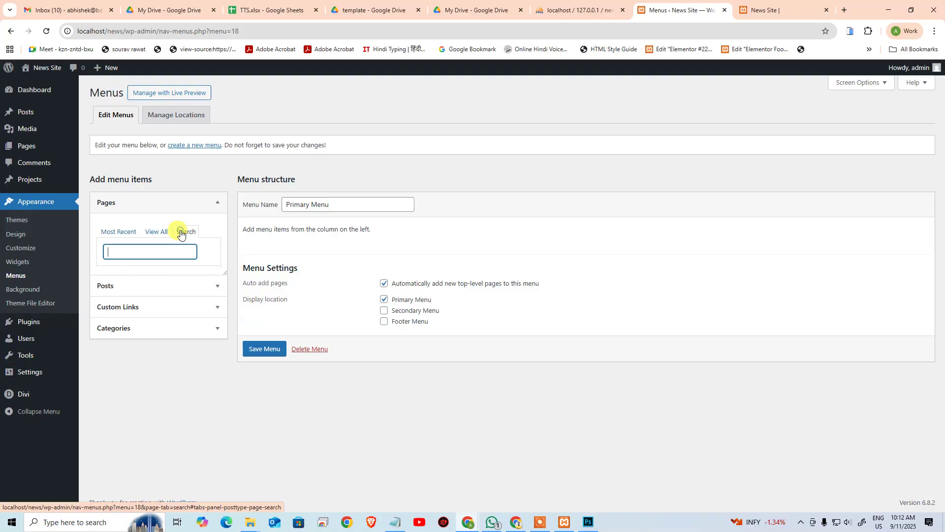
{"action": "left_click", "coordinate": [116, 232]}
{"action": "left_click", "coordinate": [135, 305]}
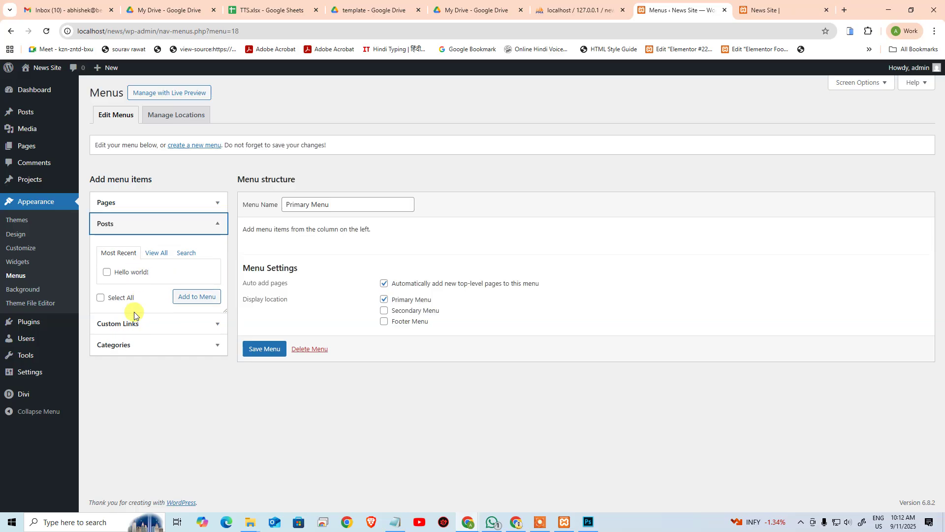
{"action": "left_click", "coordinate": [132, 346]}
Step: Add the National and Entertainment categories to the Primary Menu
{"action": "left_click", "coordinate": [150, 295]}
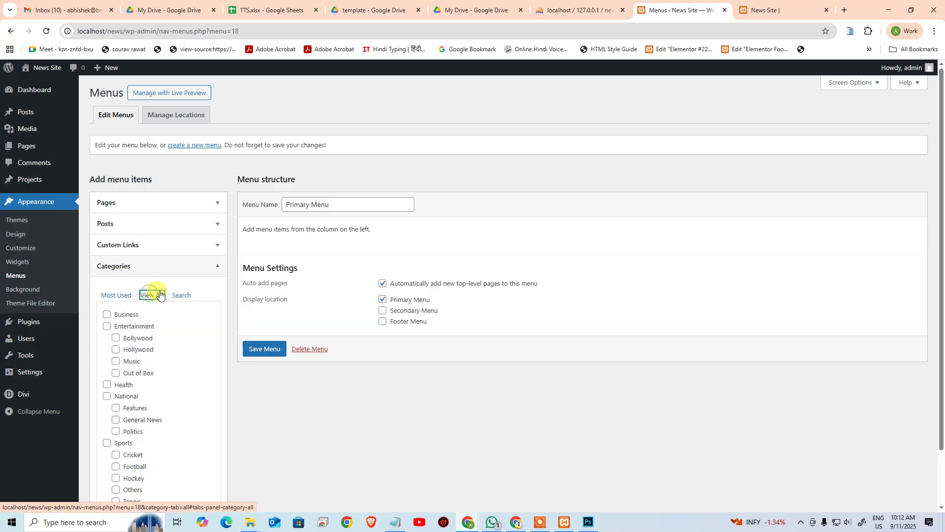
{"action": "scroll", "coordinate": [179, 383], "scroll_direction": "down", "scroll_amount": 2}
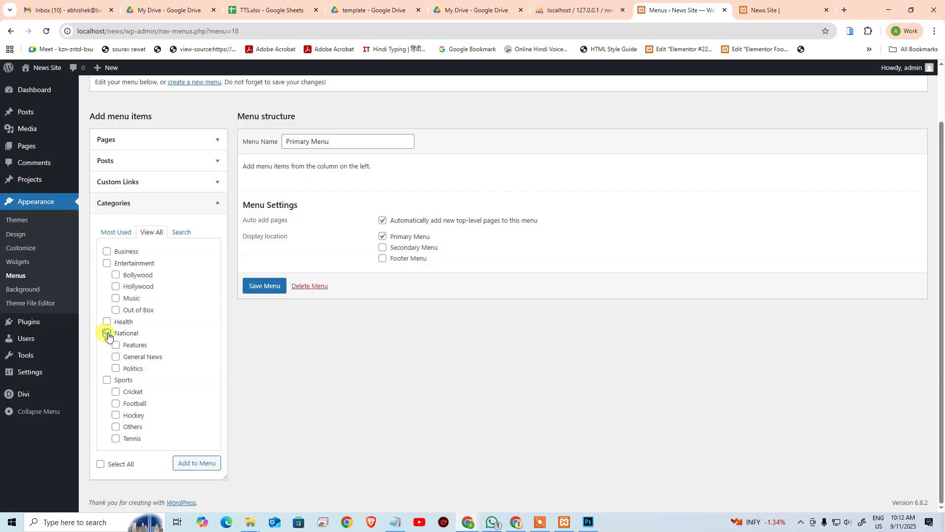
{"action": "left_click", "coordinate": [116, 344]}
{"action": "left_click", "coordinate": [212, 467]}
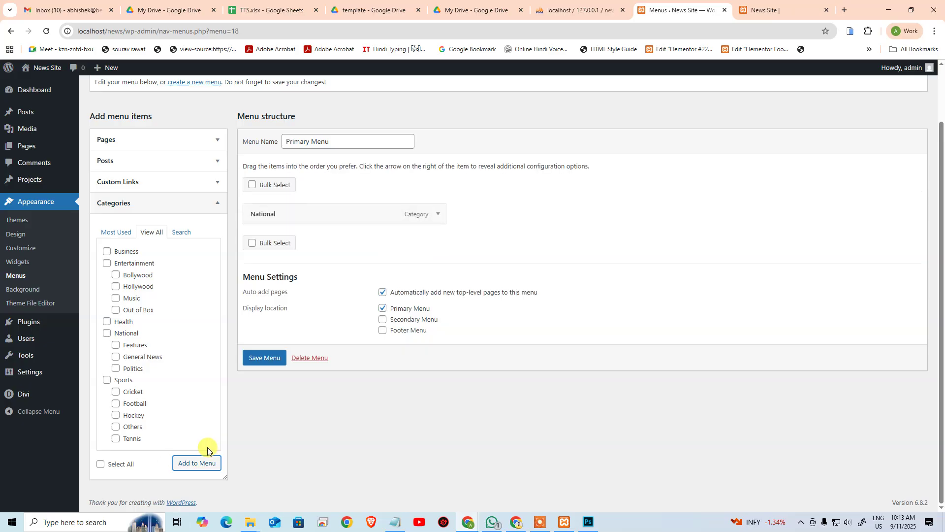
{"action": "left_click", "coordinate": [107, 264]}
{"action": "left_click", "coordinate": [180, 462]}
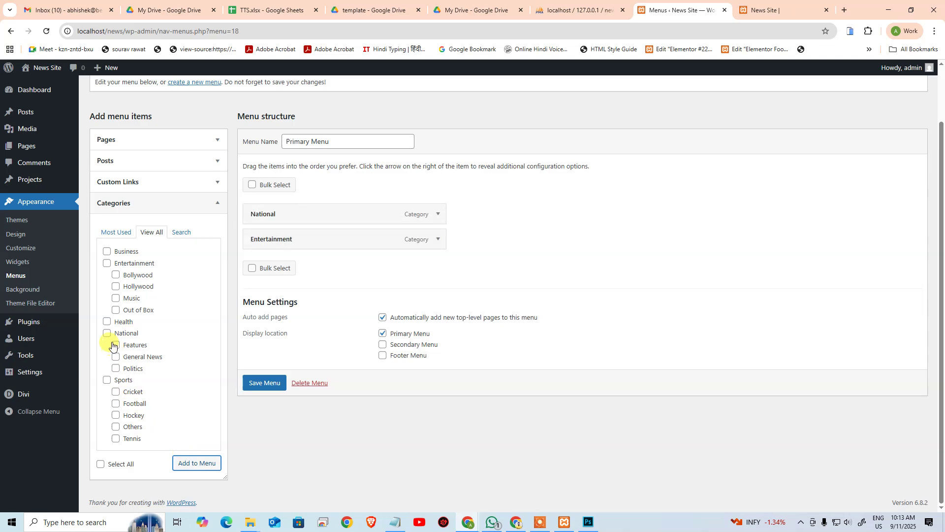
Step: Add Business and Sports to the menu, save it, and view the live site
{"action": "left_click", "coordinate": [106, 251]}
{"action": "left_click", "coordinate": [182, 453]}
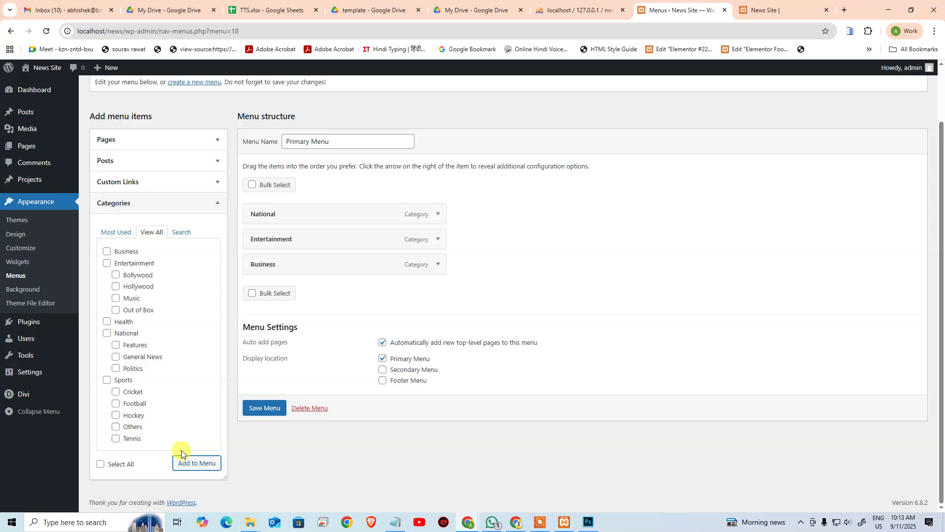
{"action": "left_click", "coordinate": [105, 380]}
{"action": "left_click", "coordinate": [183, 461]}
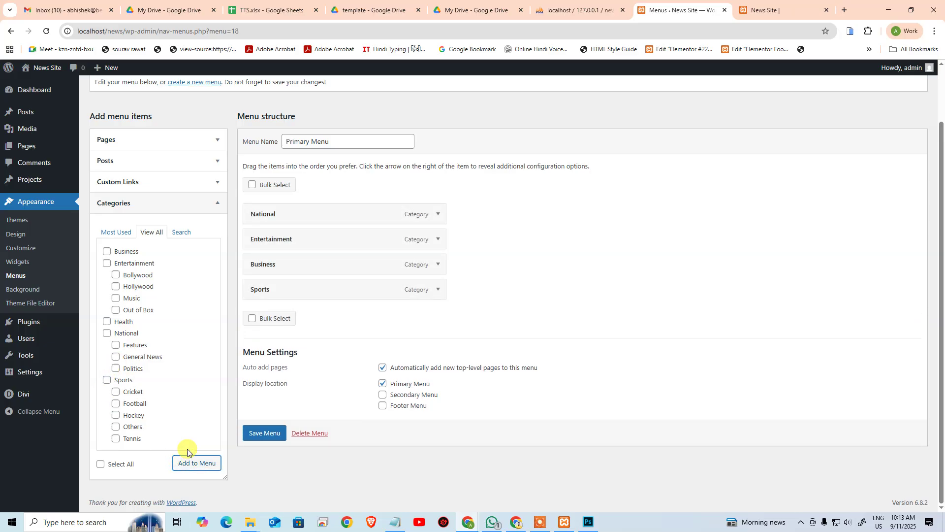
{"action": "left_click", "coordinate": [267, 435]}
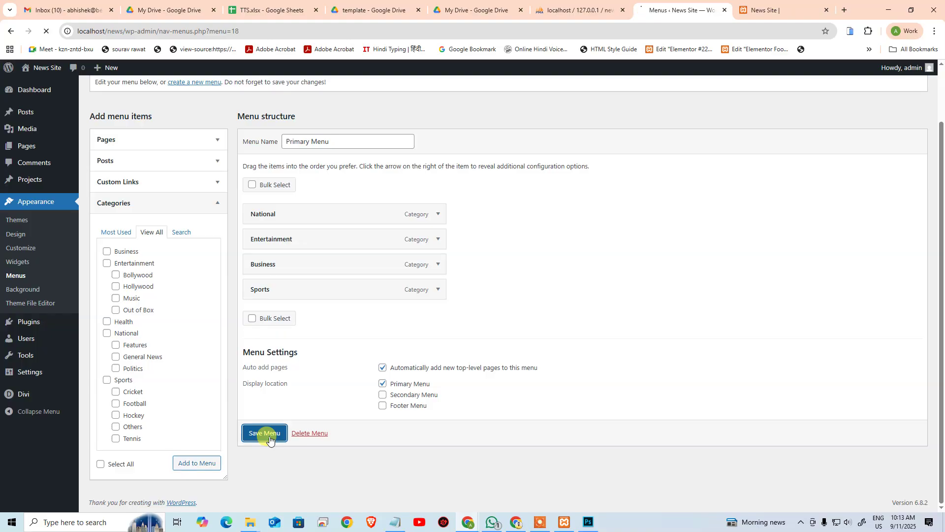
{"action": "left_click", "coordinate": [733, 17]}
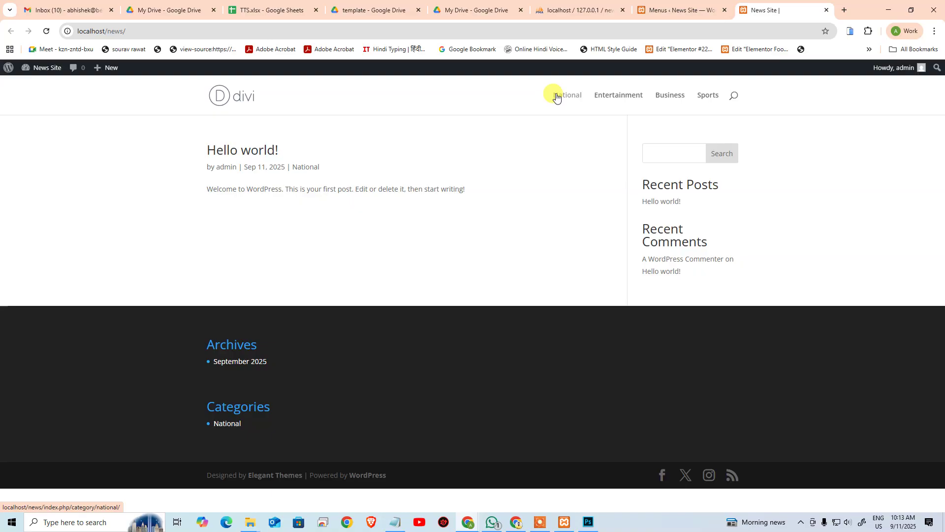
Step: Add the General News, Politics and Features categories to the Primary Menu
{"action": "left_click", "coordinate": [677, 4]}
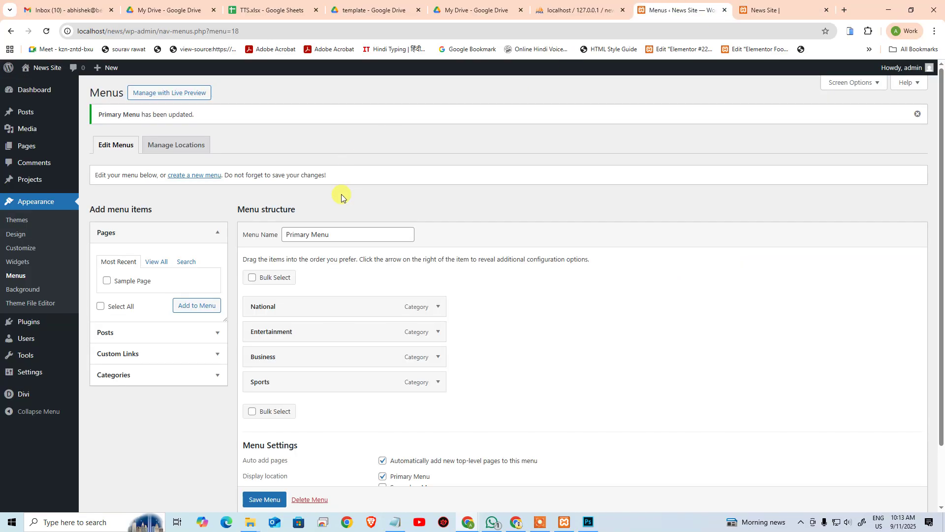
{"action": "left_click", "coordinate": [143, 379]}
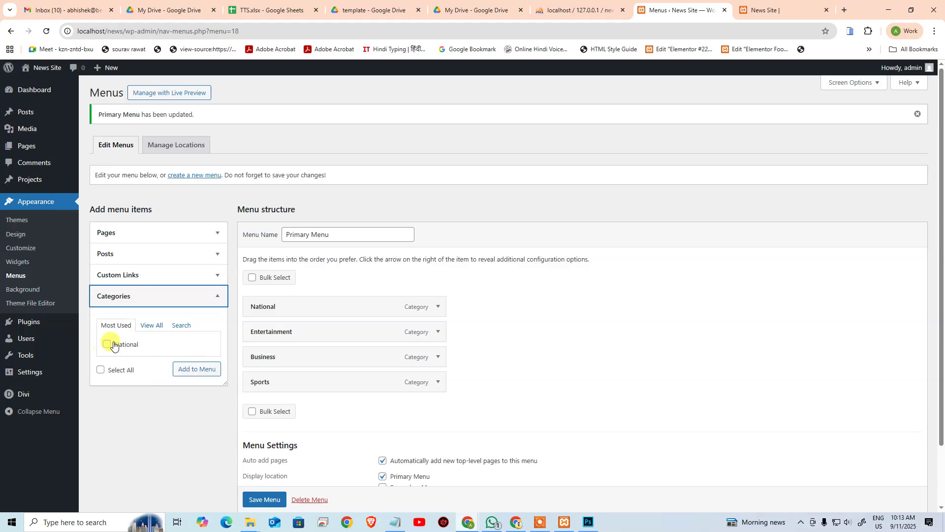
{"action": "left_click", "coordinate": [145, 325]}
{"action": "scroll", "coordinate": [163, 443], "scroll_direction": "down", "scroll_amount": 1}
{"action": "scroll", "coordinate": [163, 442], "scroll_direction": "down", "scroll_amount": 2}
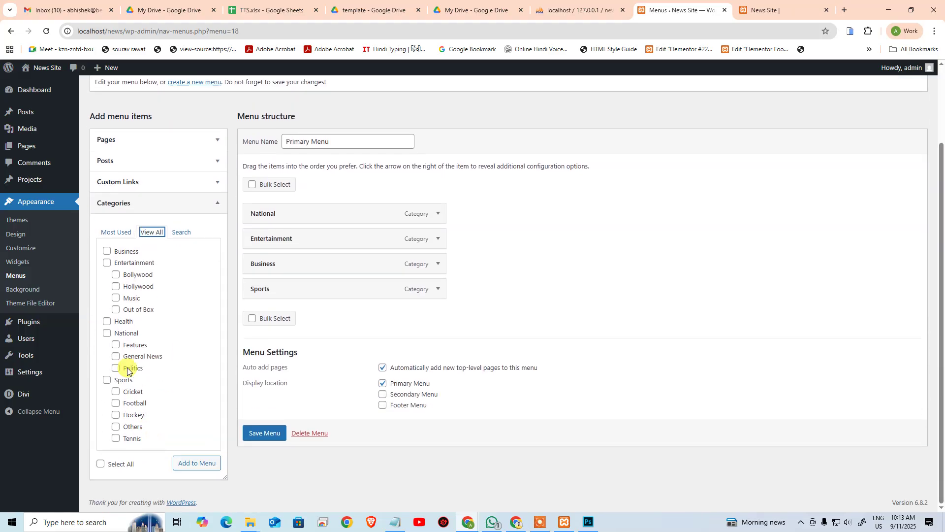
{"action": "left_click", "coordinate": [131, 344]}
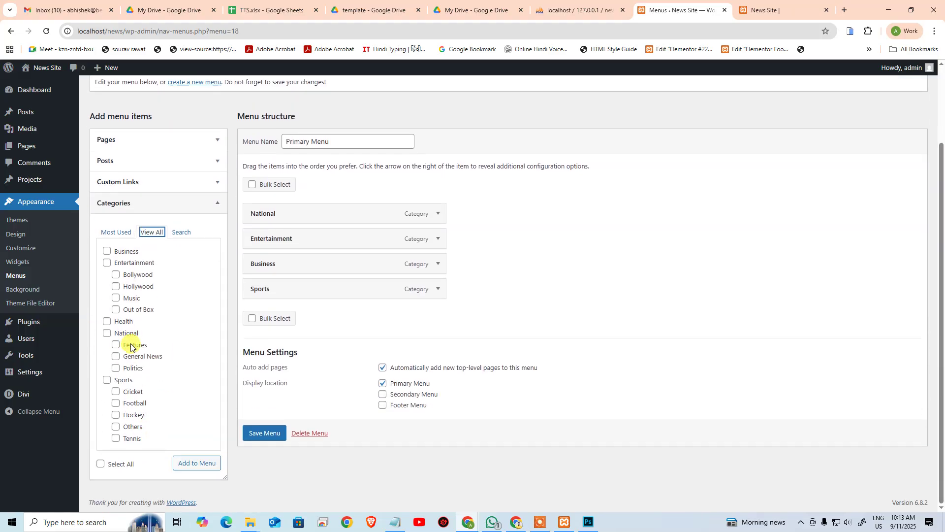
{"action": "left_click", "coordinate": [115, 369]}
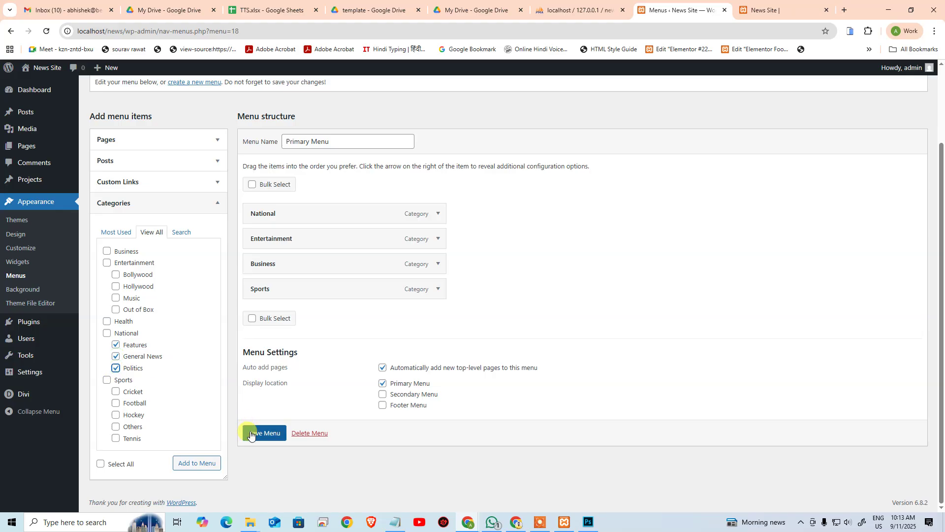
{"action": "left_click", "coordinate": [197, 463]}
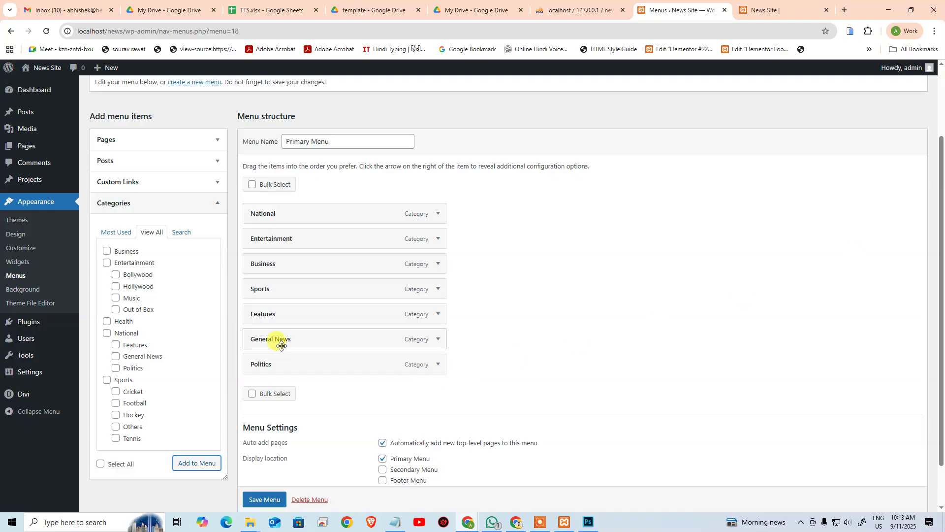
Step: Nest General News, Politics and Features under National, save, and check the site dropdown
{"action": "left_click_drag", "start_coordinate": [275, 338], "coordinate": [290, 238]}
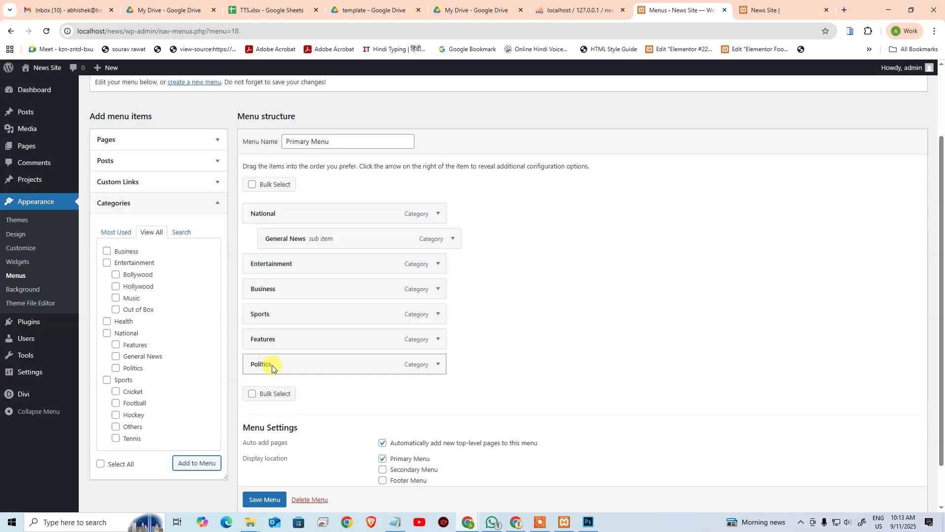
{"action": "left_click_drag", "start_coordinate": [272, 365], "coordinate": [298, 261]}
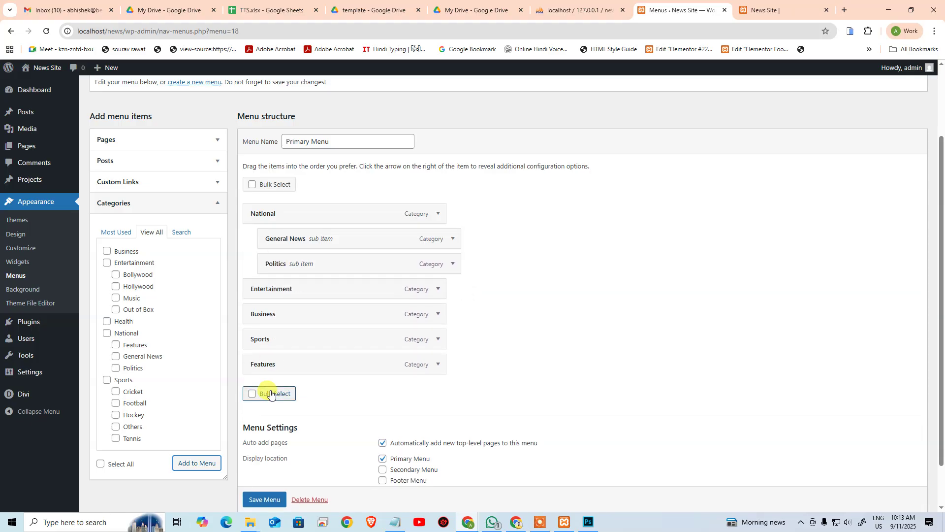
{"action": "left_click_drag", "start_coordinate": [274, 365], "coordinate": [309, 291]}
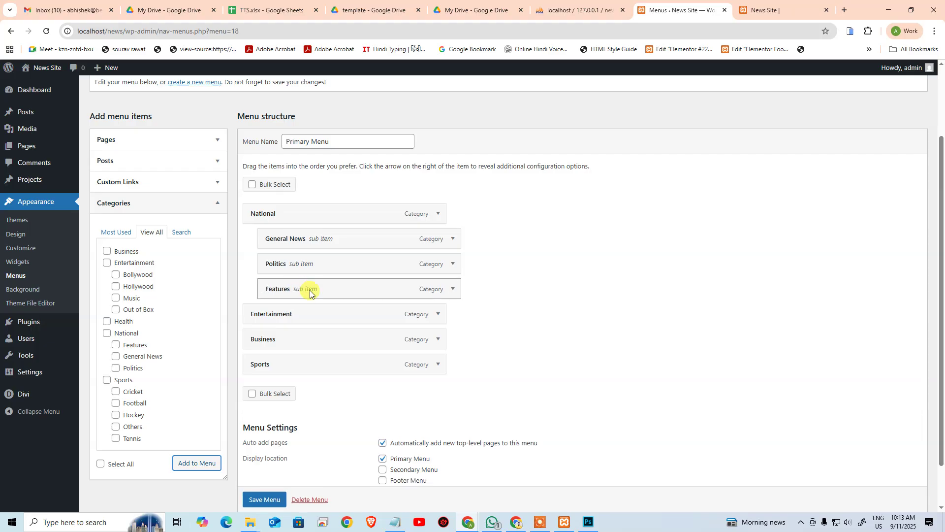
{"action": "left_click", "coordinate": [274, 495]}
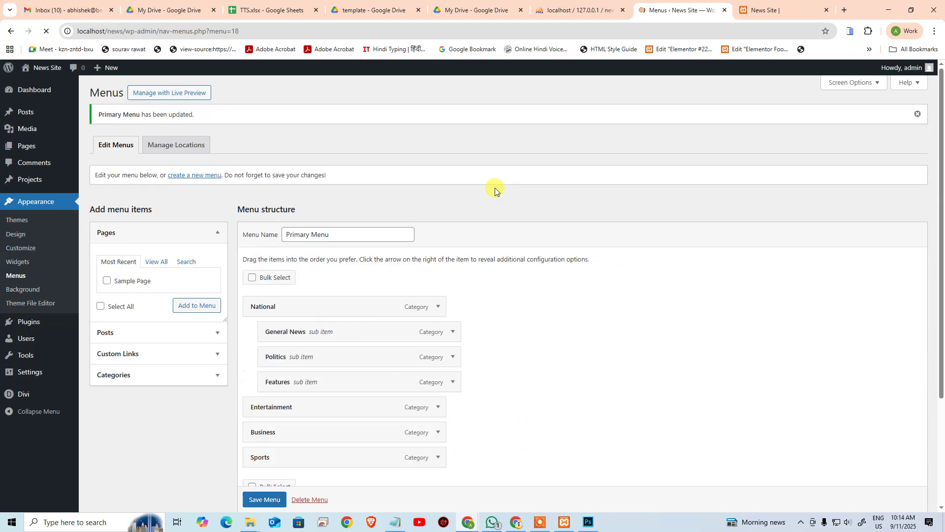
{"action": "left_click", "coordinate": [755, 7]}
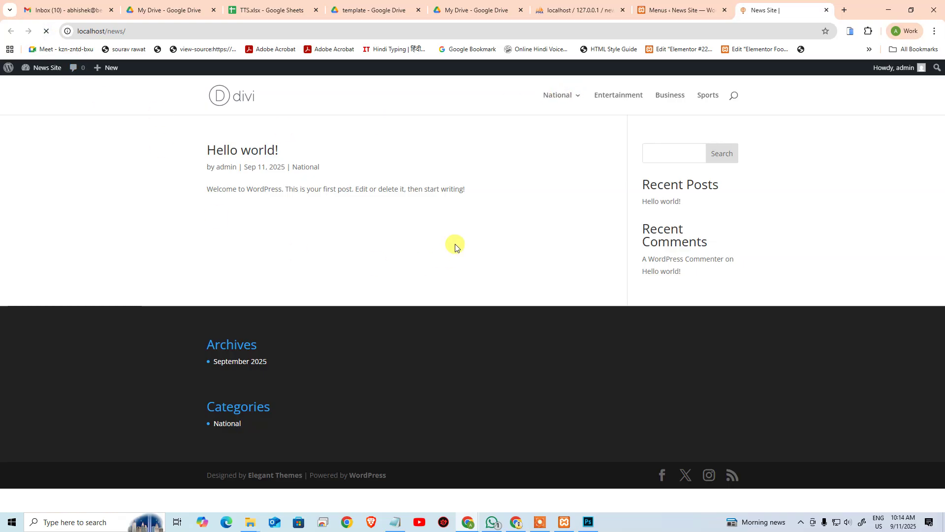
{"action": "mouse_move", "coordinate": [569, 96]}
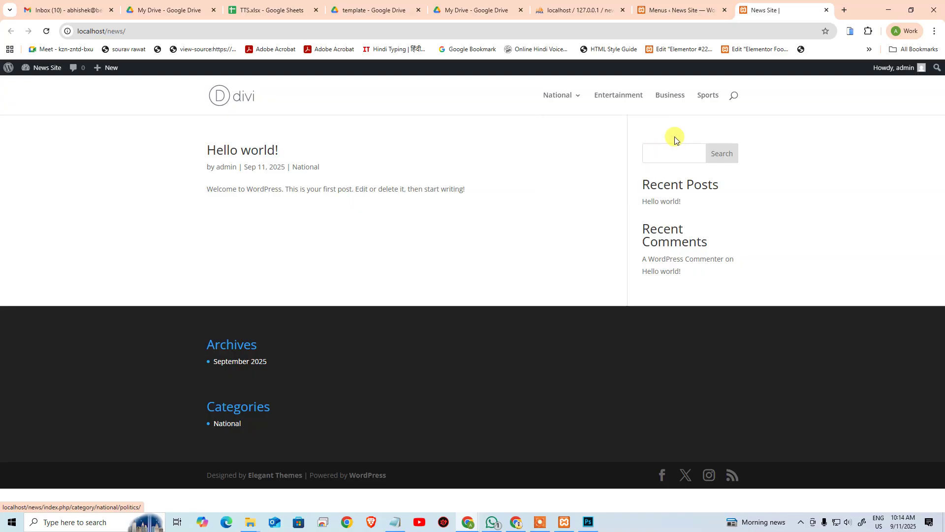
{"action": "left_click", "coordinate": [681, 4]}
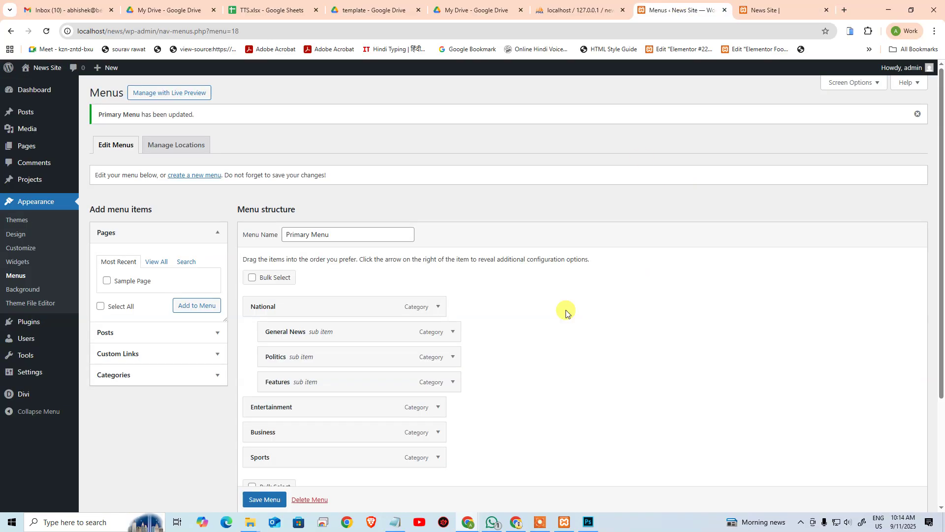
Step: Add Bollywood, Hollywood, Music and Out of Box and nest them under Entertainment
{"action": "scroll", "coordinate": [271, 407], "scroll_direction": "down", "scroll_amount": 2}
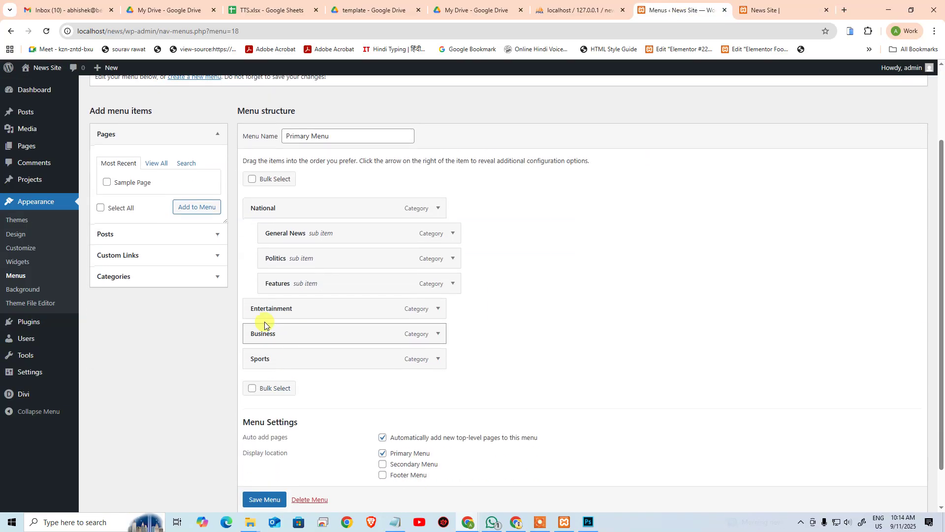
{"action": "left_click", "coordinate": [133, 255]}
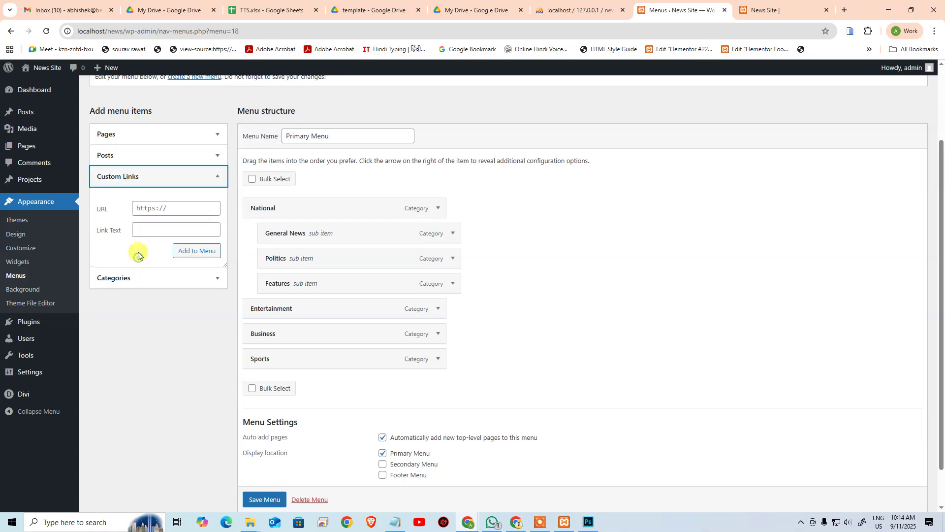
{"action": "left_click", "coordinate": [122, 277]}
{"action": "left_click", "coordinate": [148, 228]}
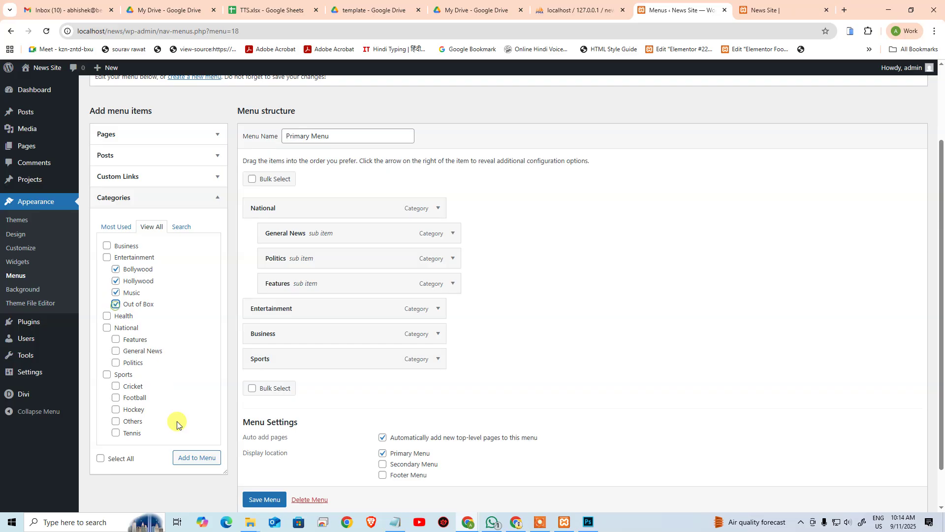
{"action": "left_click", "coordinate": [199, 459]}
{"action": "scroll", "coordinate": [345, 374], "scroll_direction": "down", "scroll_amount": 1}
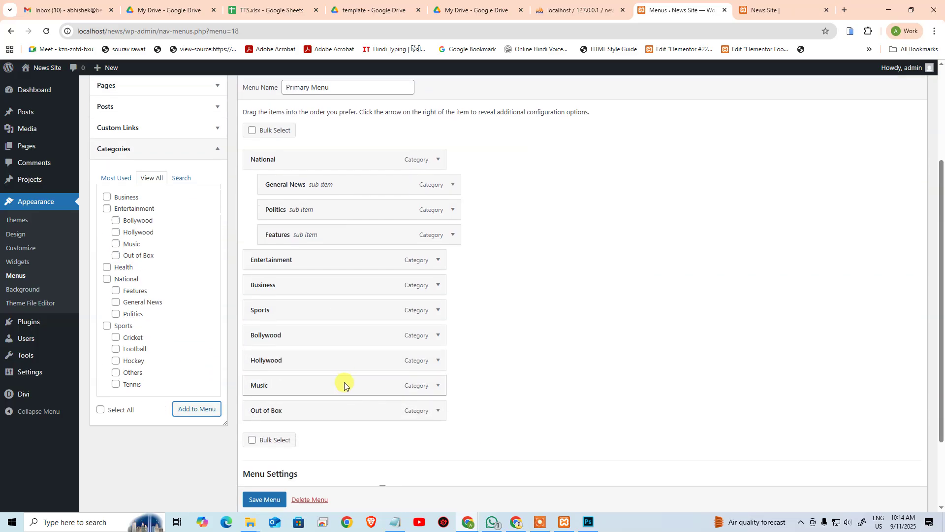
{"action": "left_click_drag", "start_coordinate": [293, 338], "coordinate": [323, 289]}
{"action": "left_click_drag", "start_coordinate": [295, 353], "coordinate": [313, 311]}
{"action": "left_click_drag", "start_coordinate": [282, 386], "coordinate": [301, 336]}
{"action": "left_click_drag", "start_coordinate": [283, 403], "coordinate": [304, 362]}
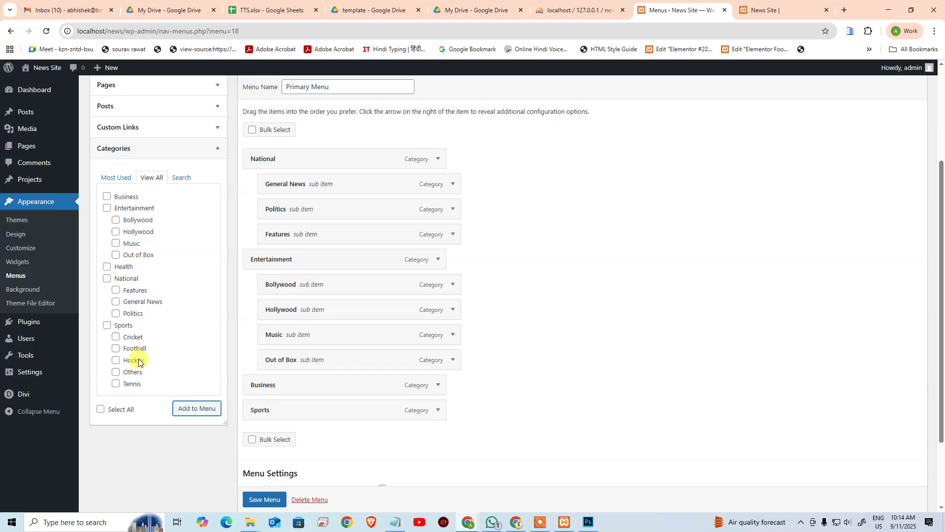
Step: Add and nest Cricket, Football, Others, Tennis and Hockey under Sports, then save and view
{"action": "left_click", "coordinate": [119, 338]}
{"action": "left_click", "coordinate": [117, 363]}
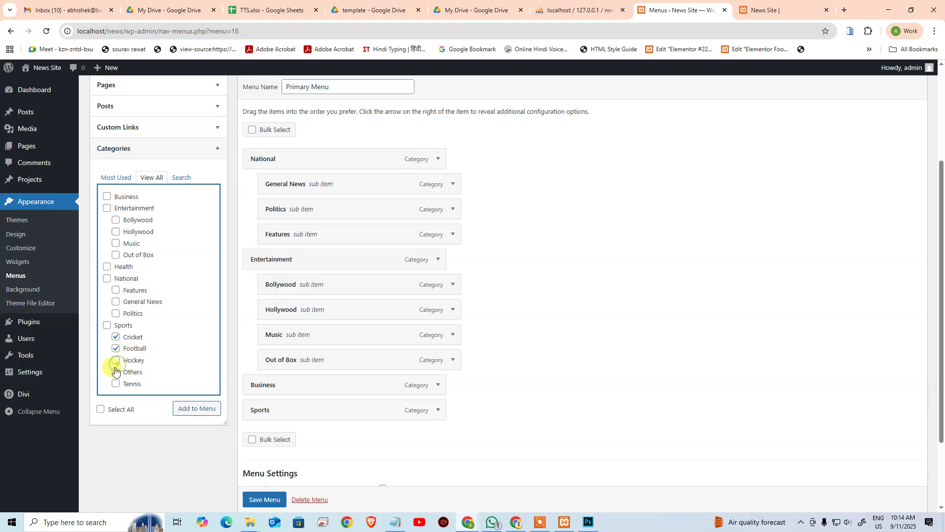
{"action": "left_click", "coordinate": [190, 411]}
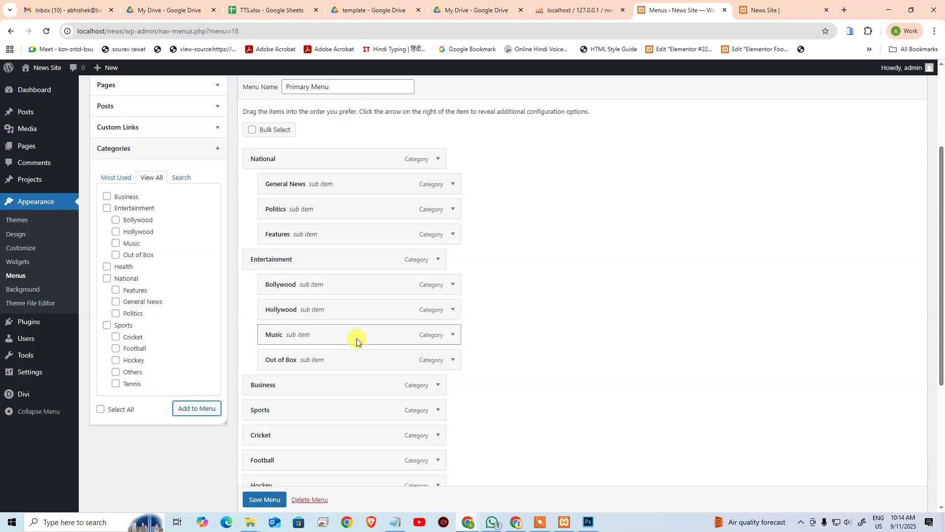
{"action": "scroll", "coordinate": [356, 340], "scroll_direction": "down", "scroll_amount": 4}
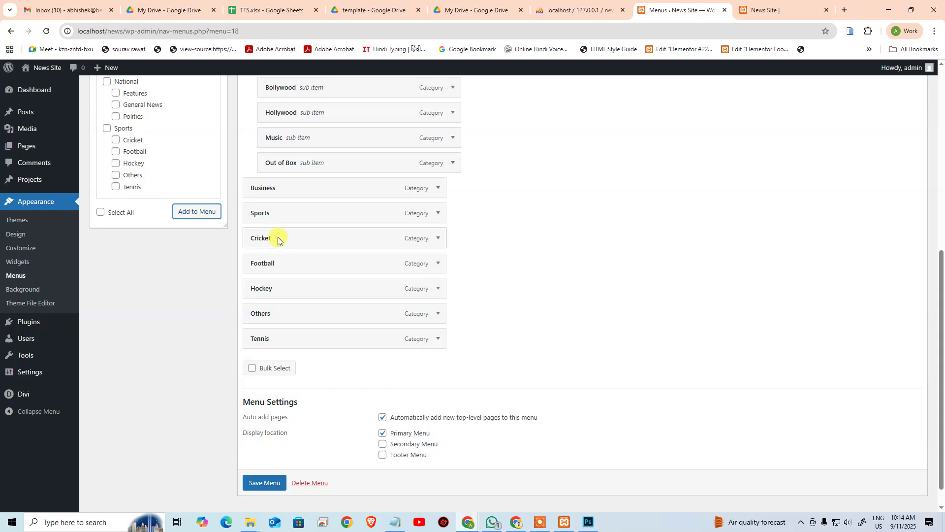
{"action": "left_click_drag", "start_coordinate": [274, 238], "coordinate": [301, 263]}
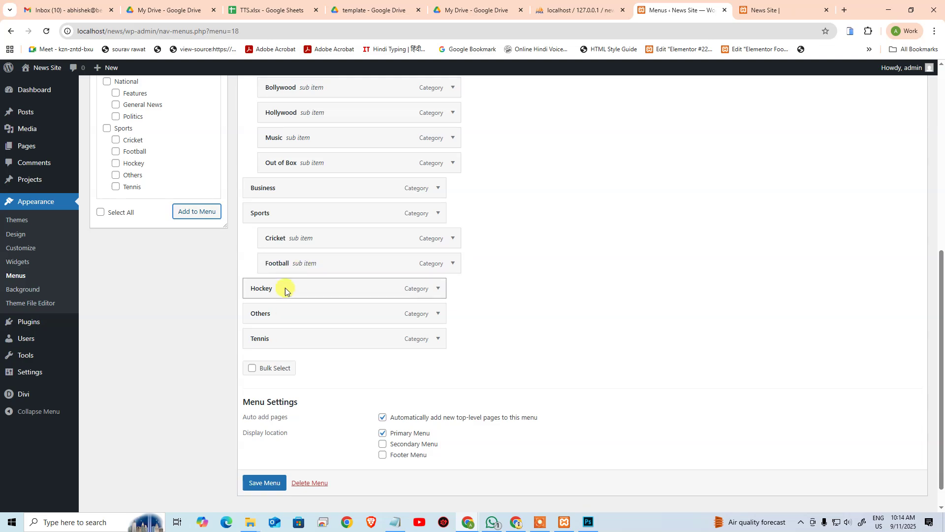
{"action": "left_click_drag", "start_coordinate": [268, 313], "coordinate": [285, 294]}
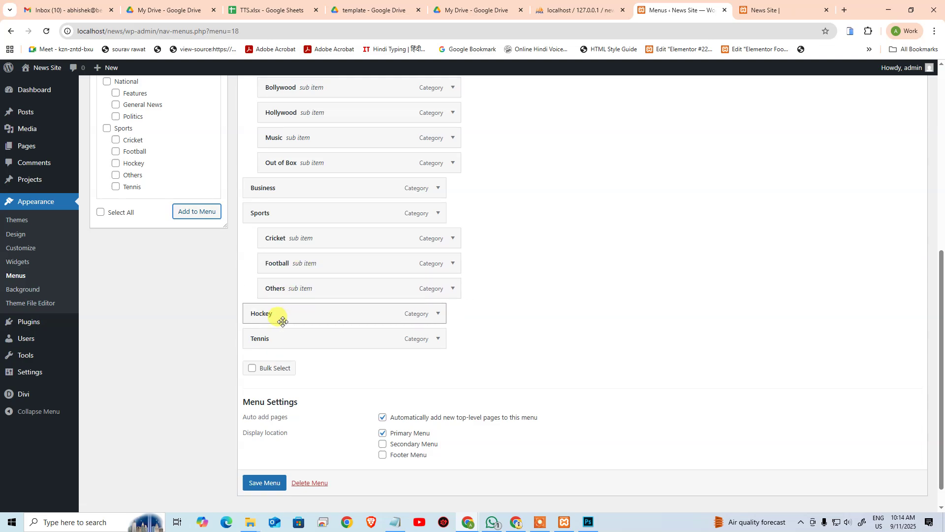
{"action": "left_click_drag", "start_coordinate": [285, 333], "coordinate": [304, 339]}
{"action": "scroll", "coordinate": [332, 377], "scroll_direction": "down", "scroll_amount": 1}
{"action": "left_click", "coordinate": [264, 483]}
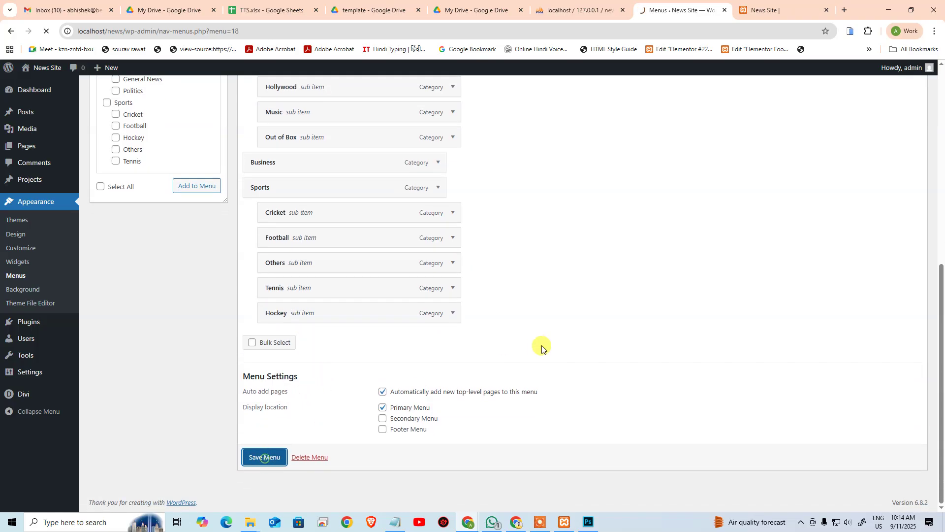
{"action": "left_click", "coordinate": [757, 13]}
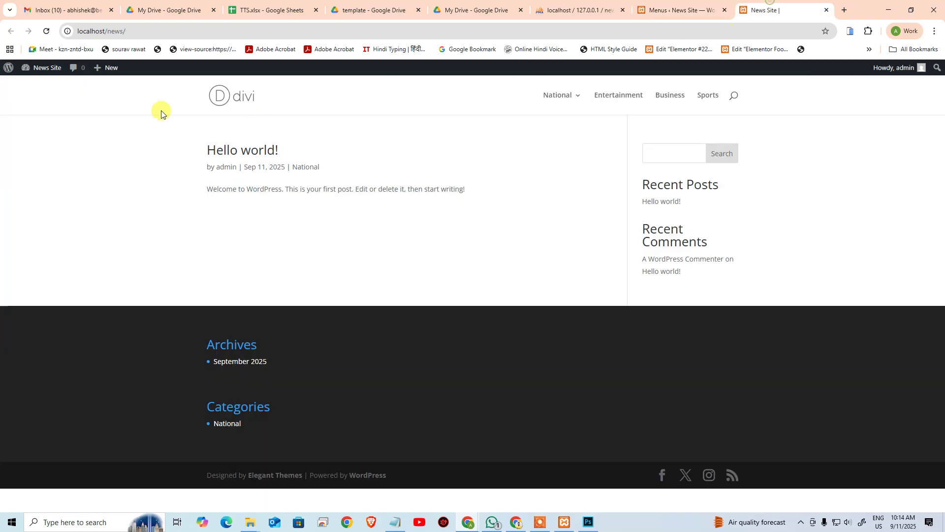
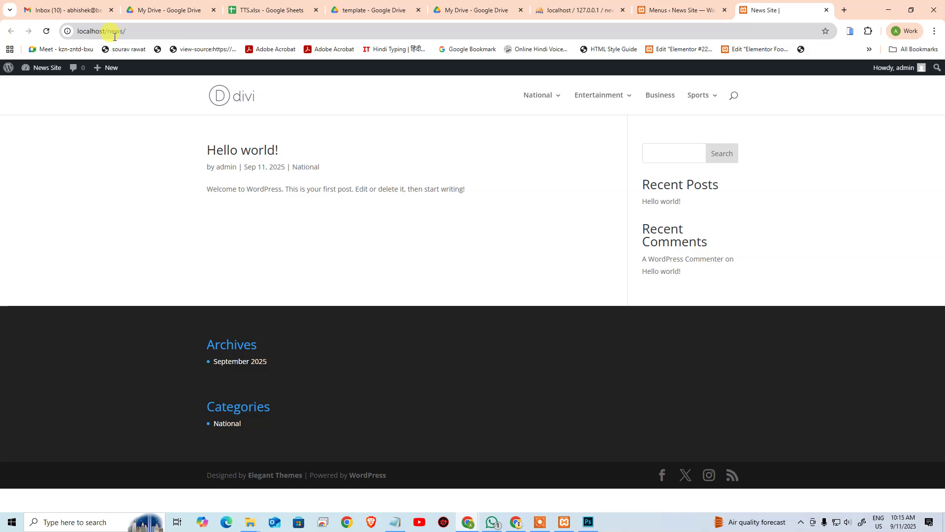
Step: Check the site's National, General News and Features category pages, then go back to the menu editor
{"action": "left_click", "coordinate": [533, 94]}
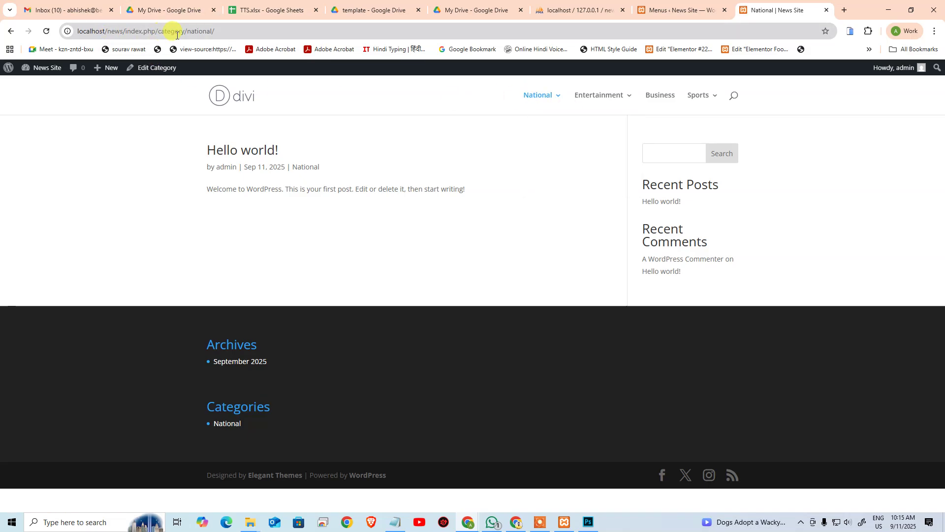
{"action": "mouse_move", "coordinate": [534, 95]}
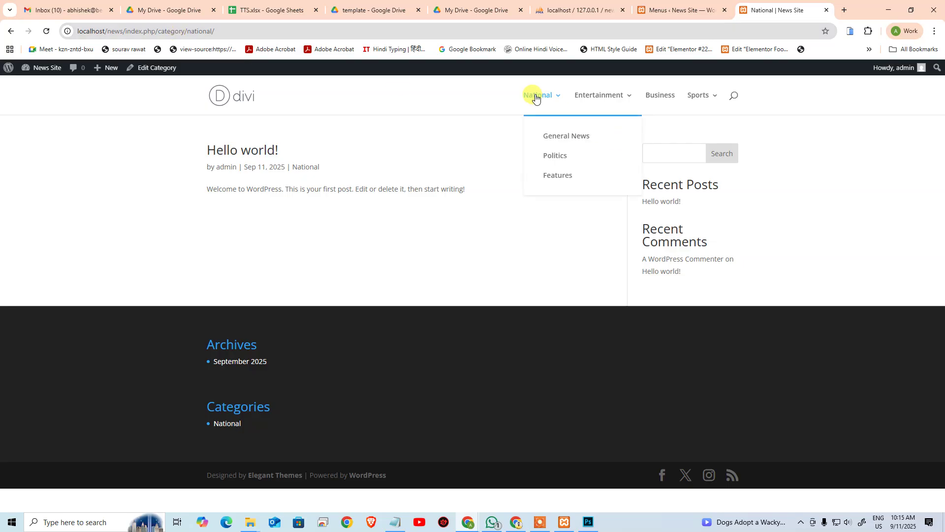
{"action": "left_click", "coordinate": [567, 137]}
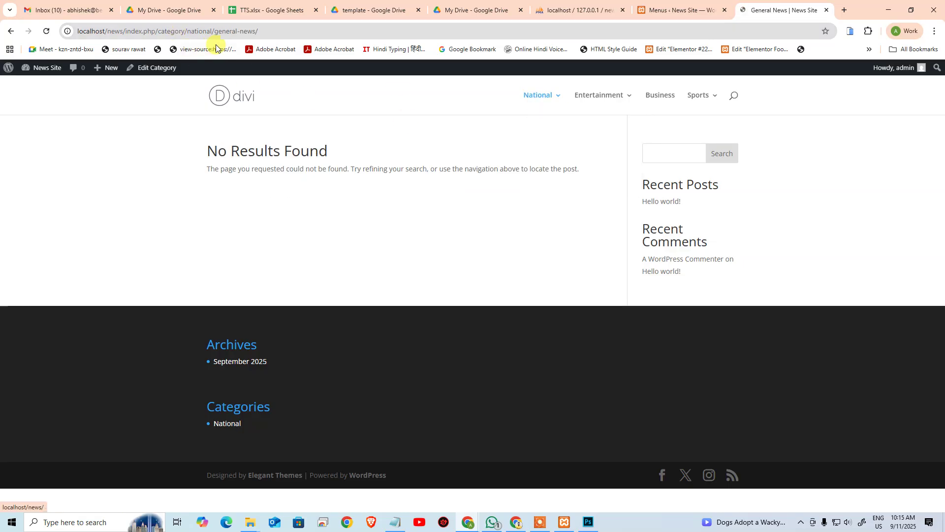
{"action": "mouse_move", "coordinate": [537, 99]}
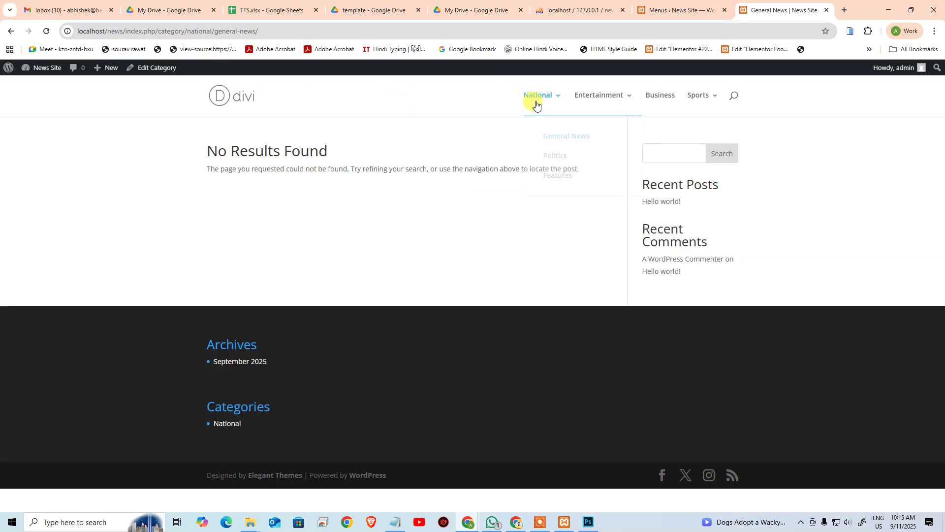
{"action": "left_click", "coordinate": [549, 175]}
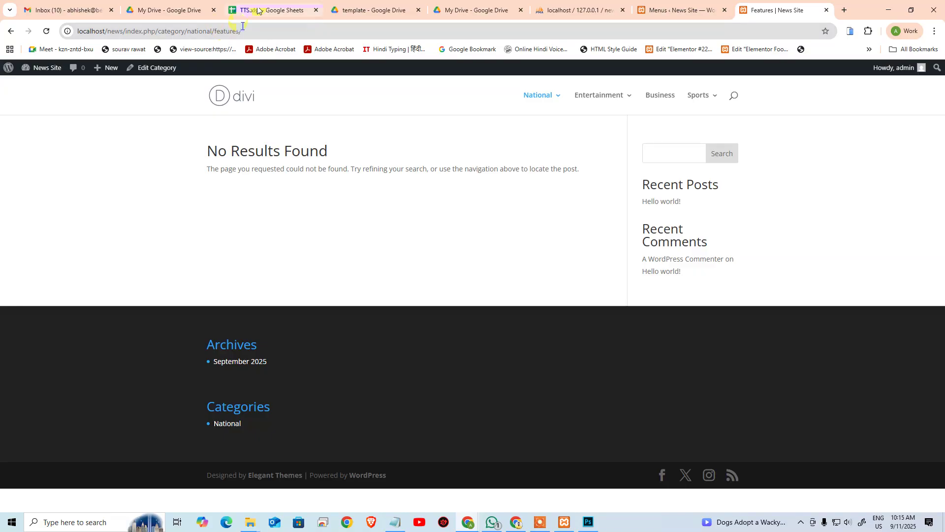
{"action": "left_click", "coordinate": [536, 96]}
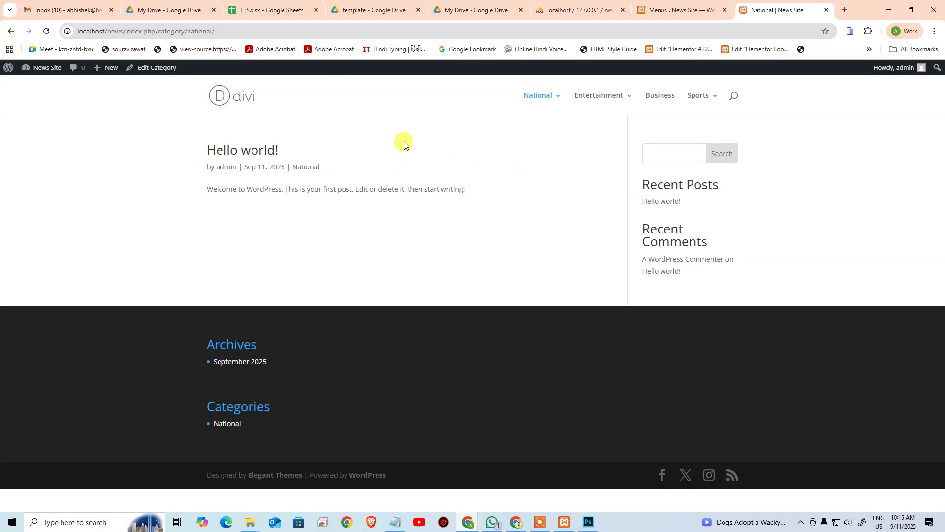
{"action": "left_click", "coordinate": [668, 5]}
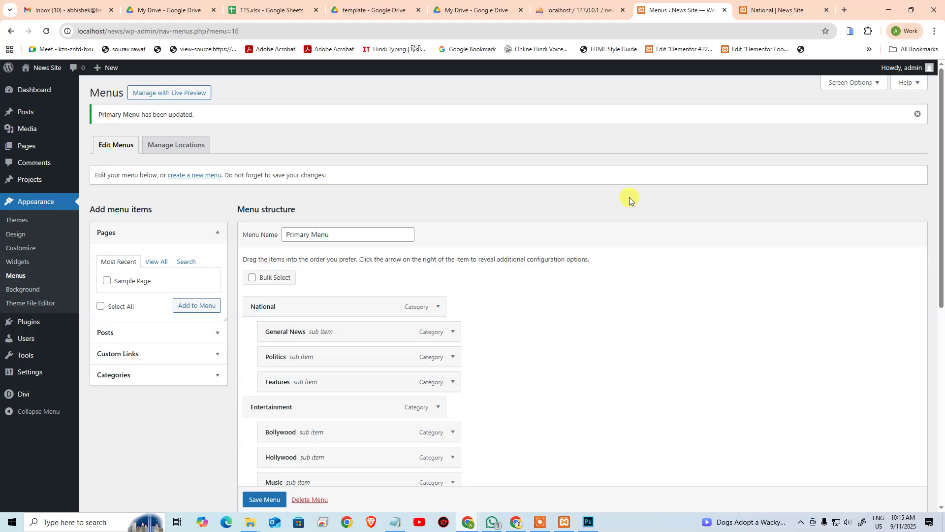
Step: Expand the Categories panel in Menus and list all available categories
{"action": "scroll", "coordinate": [391, 312], "scroll_direction": "down", "scroll_amount": 8}
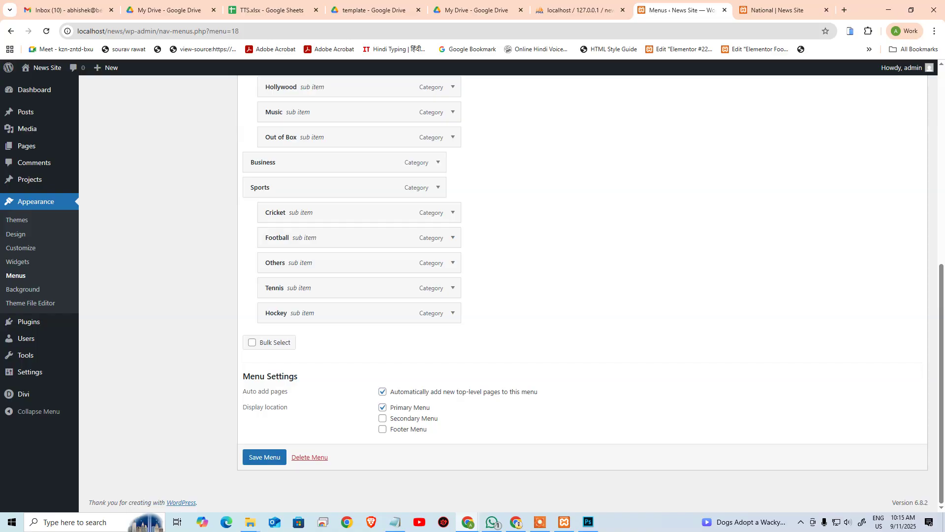
{"action": "scroll", "coordinate": [837, 308], "scroll_direction": "up", "scroll_amount": 1}
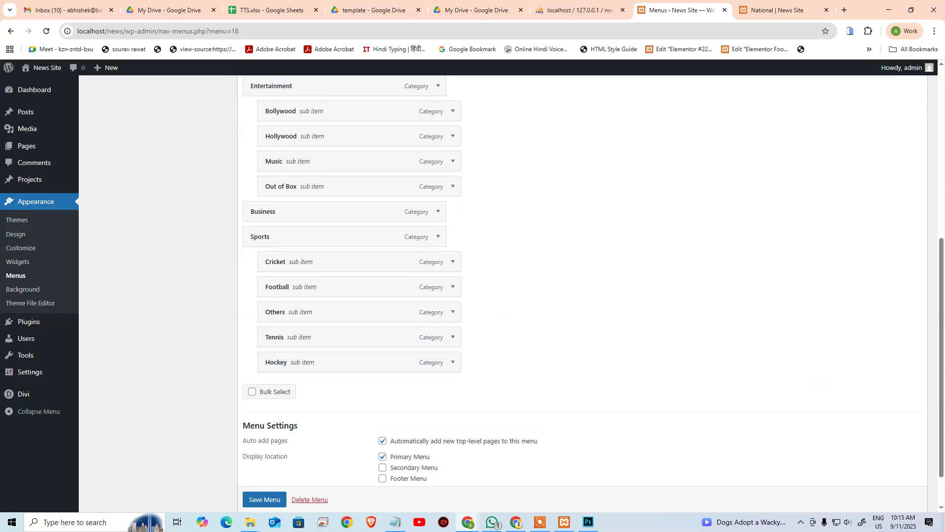
{"action": "scroll", "coordinate": [390, 287], "scroll_direction": "up", "scroll_amount": 7}
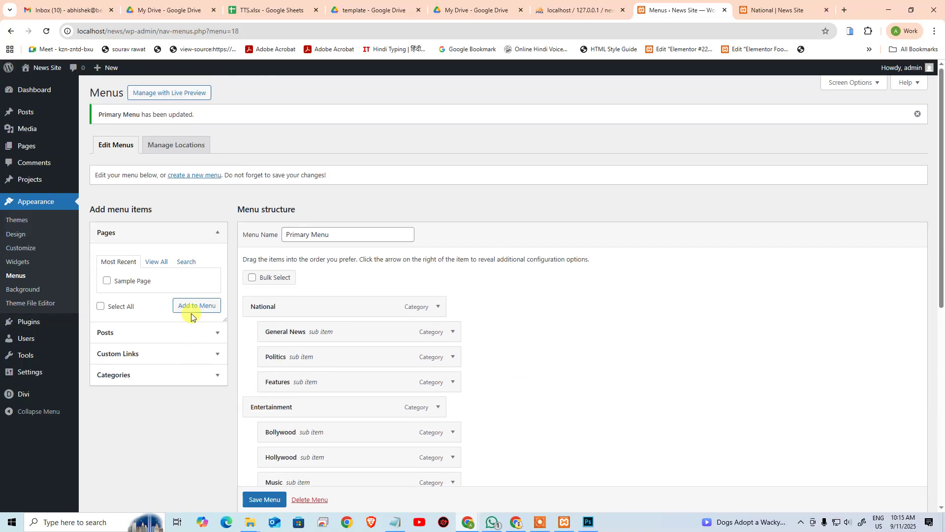
{"action": "left_click", "coordinate": [154, 378]}
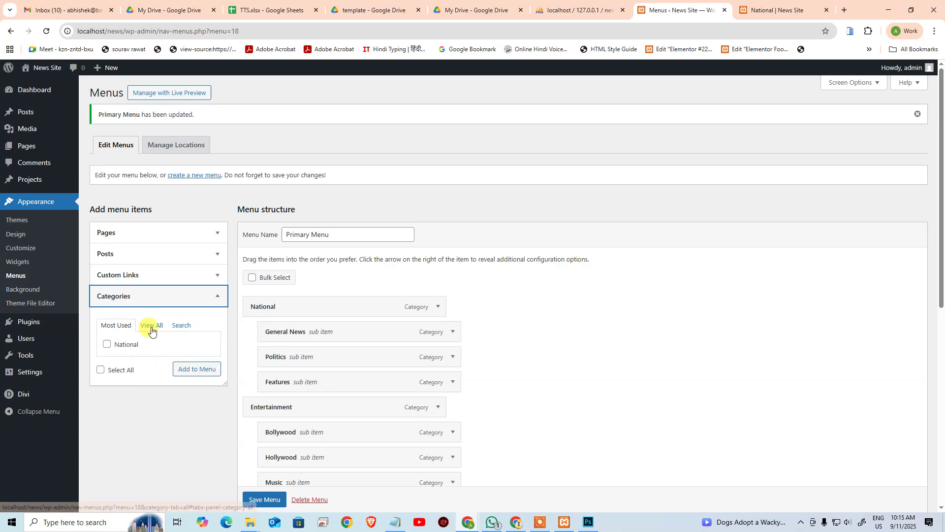
{"action": "left_click", "coordinate": [154, 326]}
Step: Return to Most Used and open Posts > Categories in a new tab
{"action": "scroll", "coordinate": [162, 350], "scroll_direction": "down", "scroll_amount": 5}
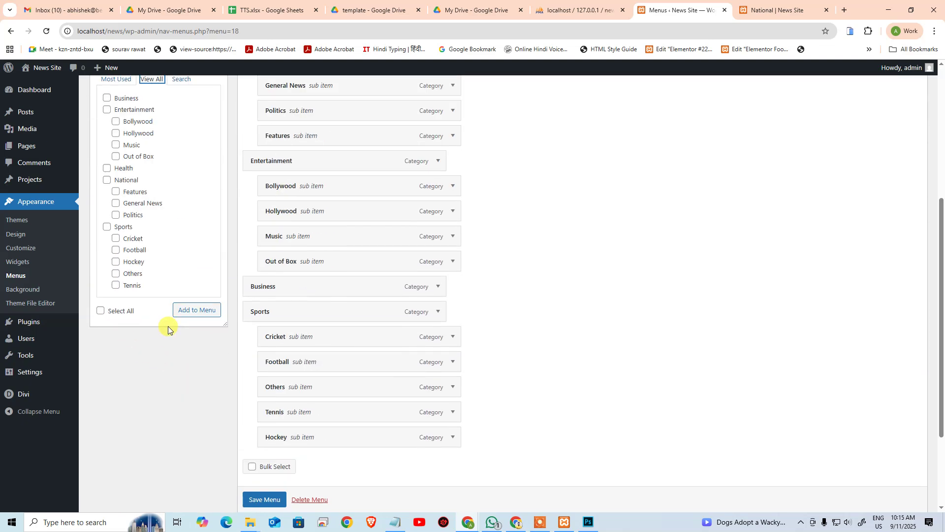
{"action": "scroll", "coordinate": [169, 327], "scroll_direction": "up", "scroll_amount": 5}
{"action": "left_click", "coordinate": [112, 326]}
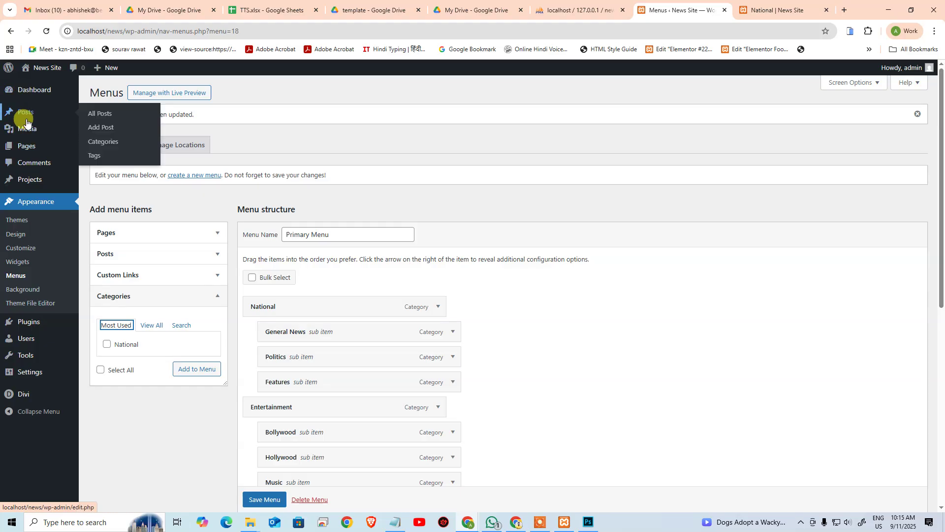
{"action": "middle_click", "coordinate": [102, 141]}
{"action": "left_click", "coordinate": [709, 10]}
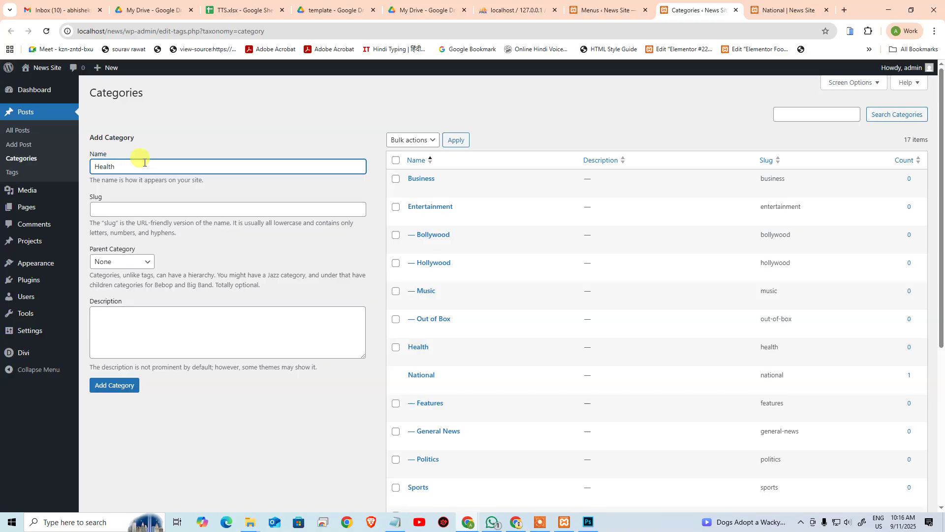
Step: Add the Health category and inspect its entry in the category list
{"action": "left_click", "coordinate": [133, 209]}
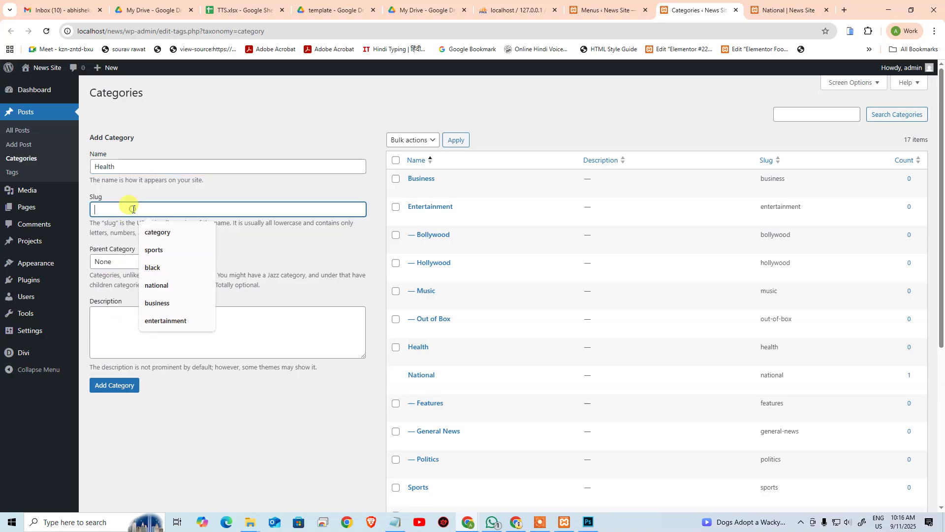
{"action": "left_click", "coordinate": [197, 428]}
{"action": "left_click", "coordinate": [116, 385]}
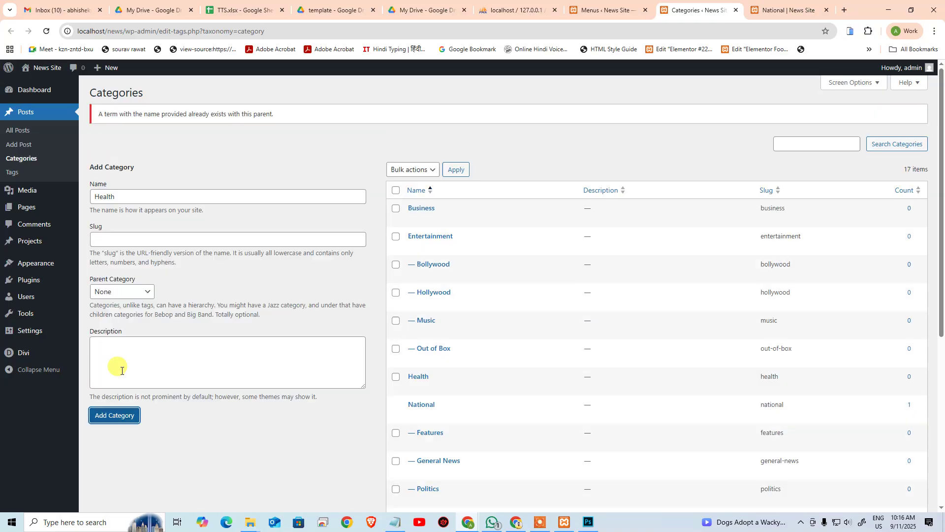
{"action": "scroll", "coordinate": [389, 308], "scroll_direction": "down", "scroll_amount": 5}
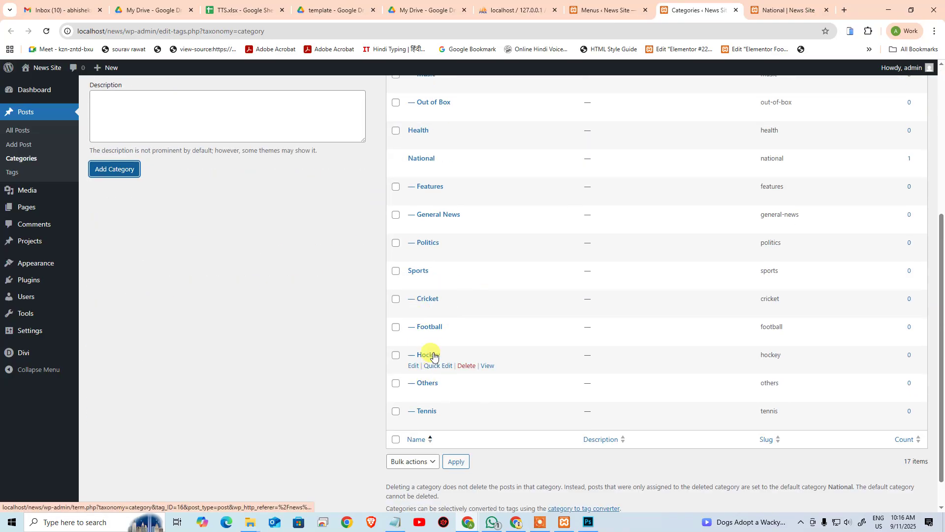
{"action": "scroll", "coordinate": [433, 316], "scroll_direction": "up", "scroll_amount": 6}
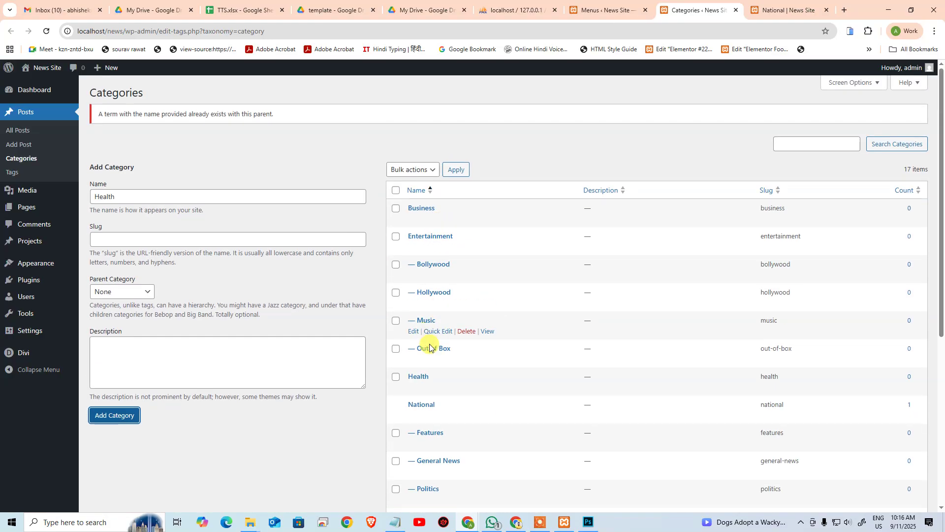
{"action": "scroll", "coordinate": [428, 348], "scroll_direction": "down", "scroll_amount": 2}
{"action": "scroll", "coordinate": [487, 369], "scroll_direction": "down", "scroll_amount": 1}
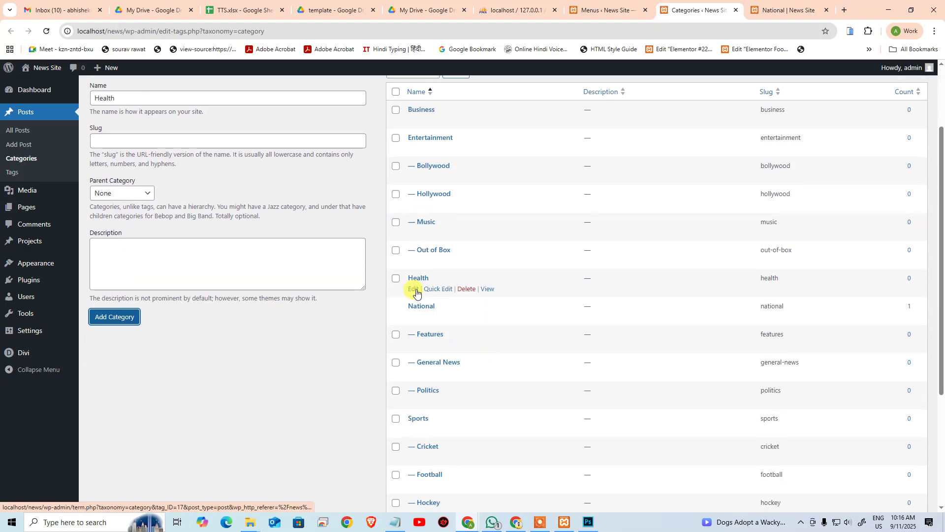
{"action": "left_click", "coordinate": [417, 292]}
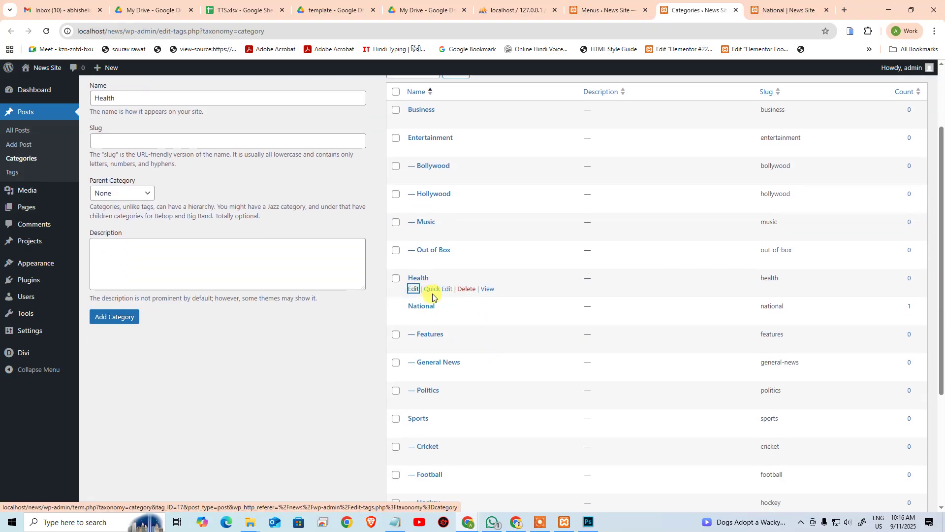
{"action": "left_click", "coordinate": [432, 290]}
{"action": "left_click", "coordinate": [470, 334]}
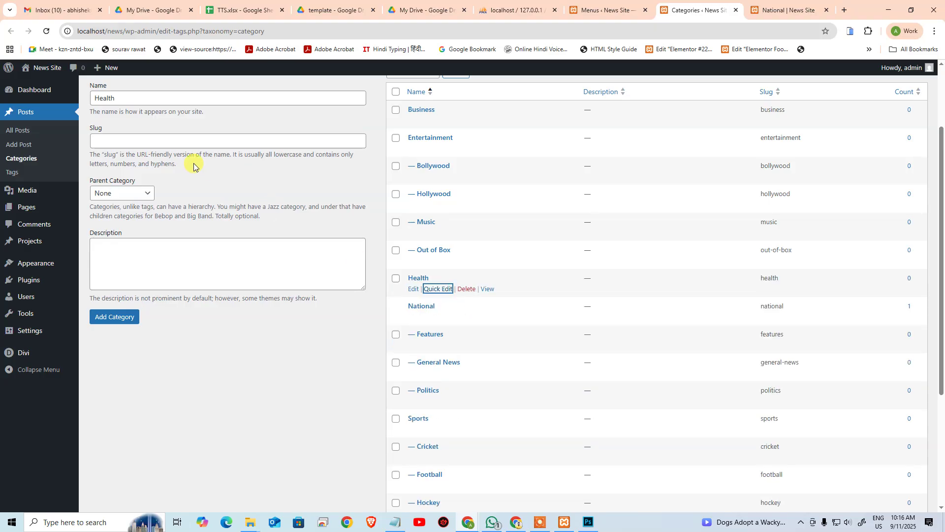
Step: Add World, Tech and Videos as new categories, then return to Menus
{"action": "scroll", "coordinate": [193, 166], "scroll_direction": "up", "scroll_amount": 3}
{"action": "left_click", "coordinate": [150, 195]}
{"action": "mouse_move", "coordinate": [78, 199]}
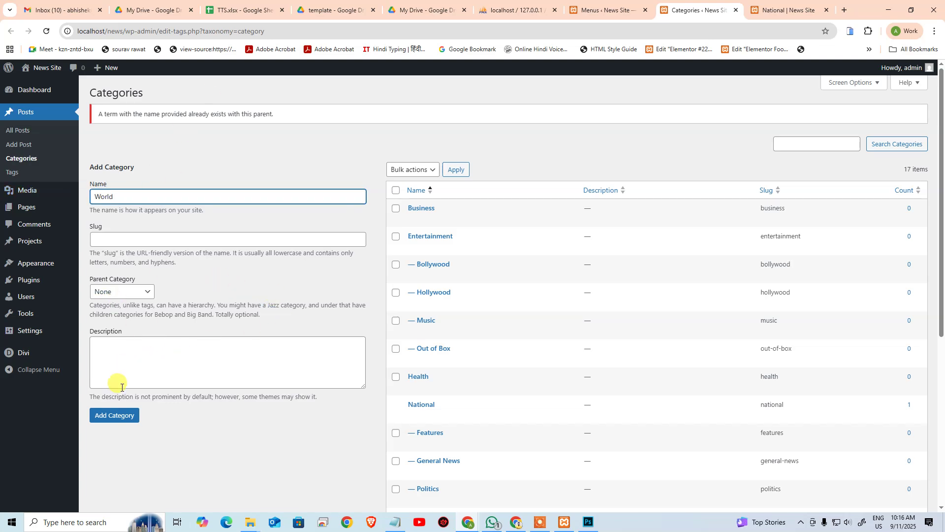
{"action": "left_click", "coordinate": [122, 415]}
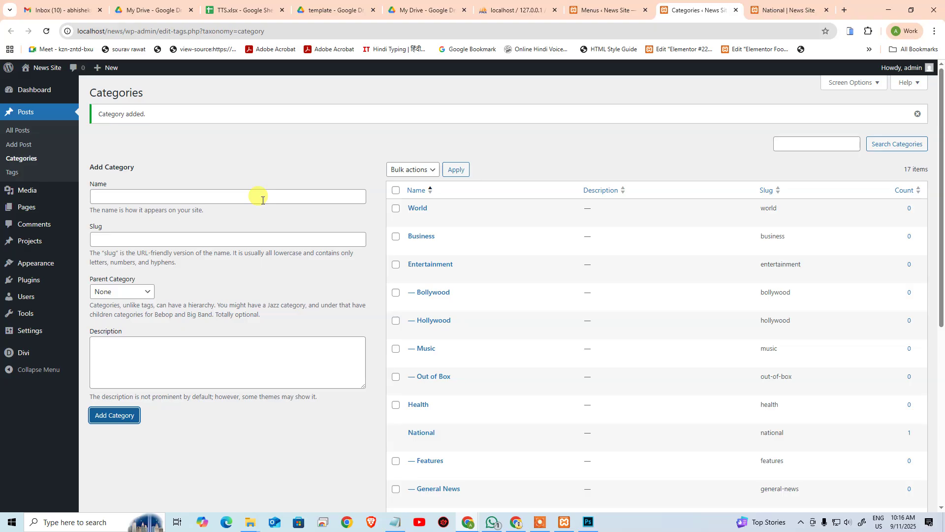
{"action": "left_click", "coordinate": [195, 199]}
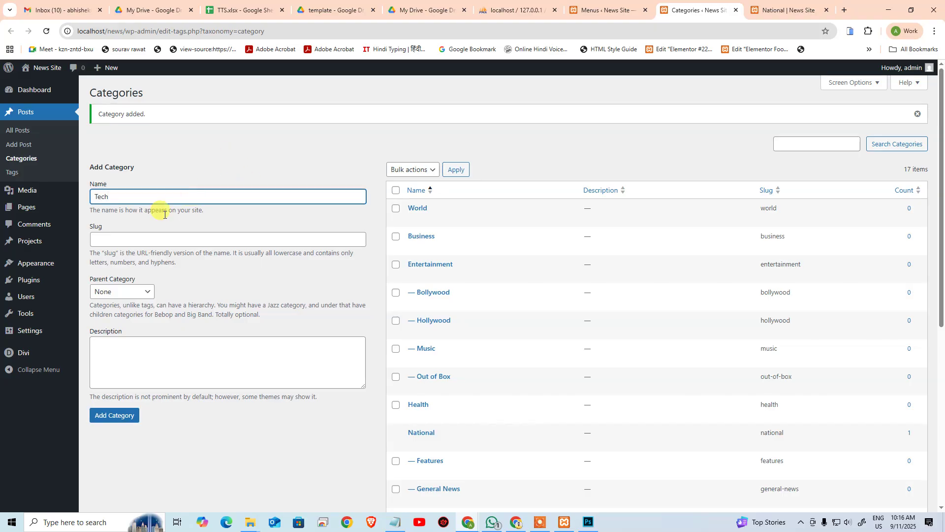
{"action": "type", "text": "Tech"}
{"action": "left_click", "coordinate": [118, 409]}
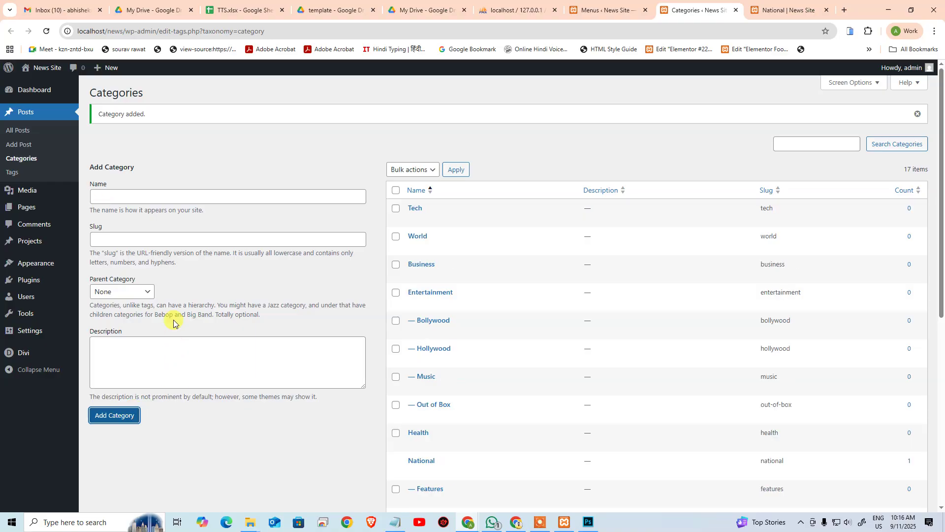
{"action": "left_click", "coordinate": [154, 199]}
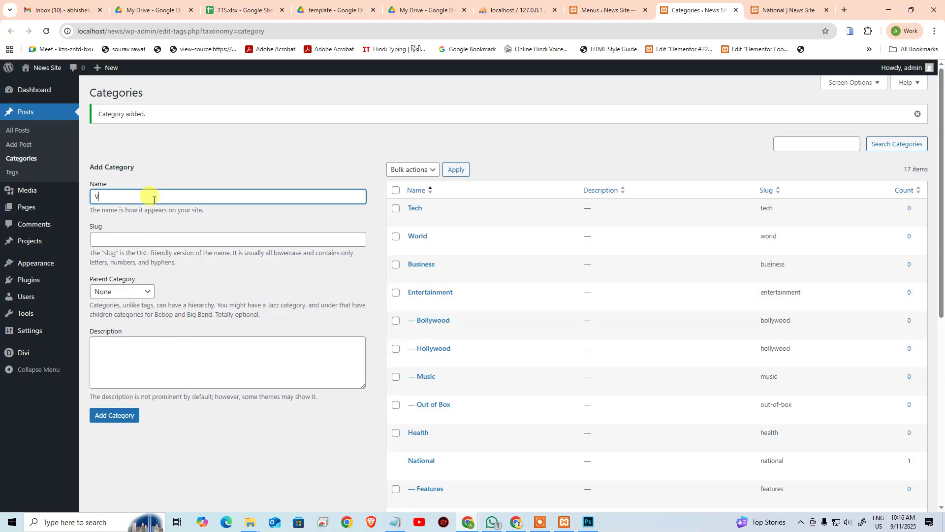
{"action": "left_click", "coordinate": [99, 416]}
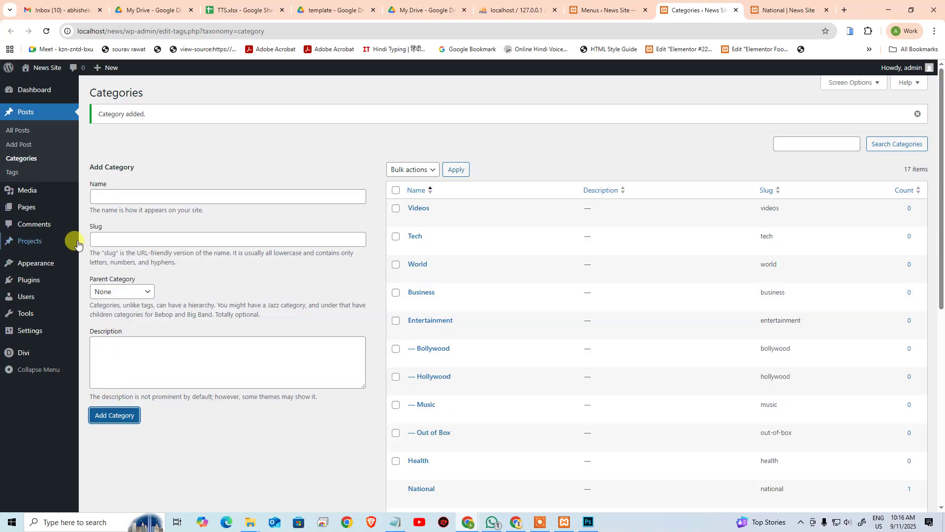
{"action": "left_click", "coordinate": [618, 5]}
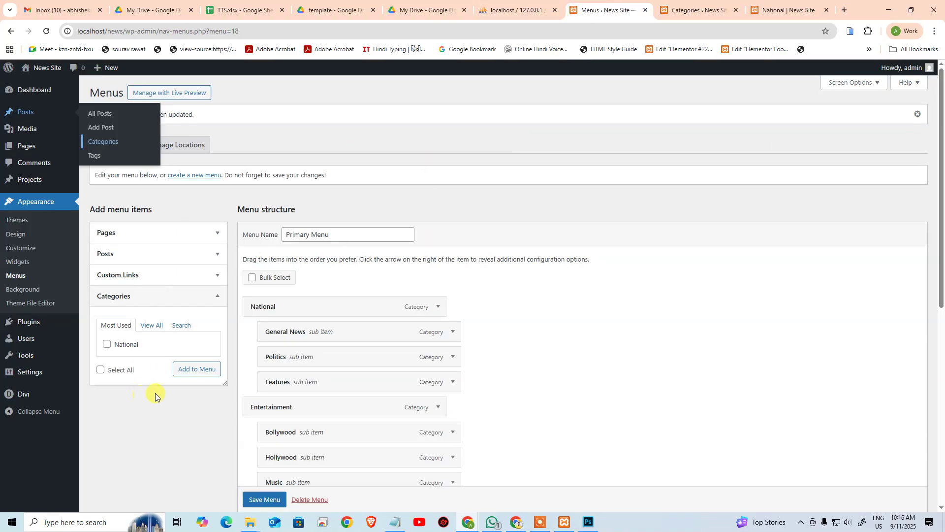
Step: Reload the menu editor and list all categories, including the new ones
{"action": "left_click", "coordinate": [46, 32]}
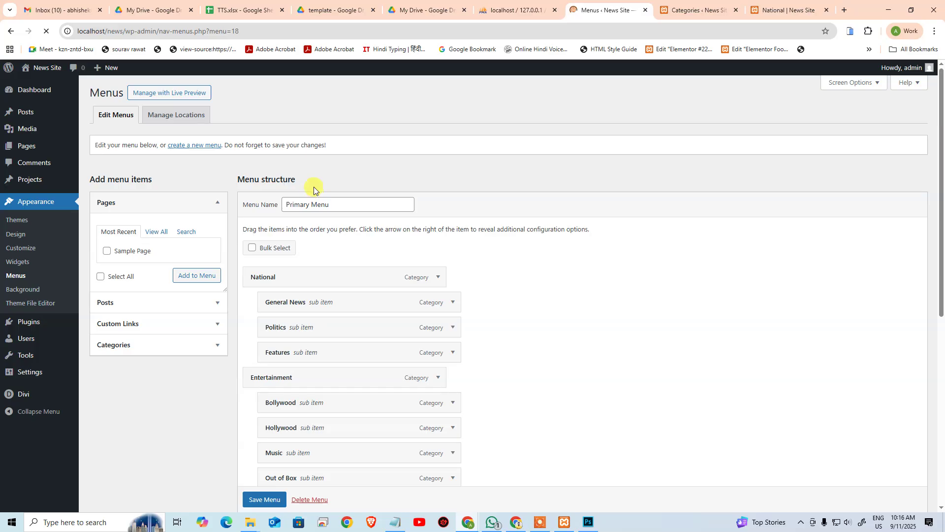
{"action": "scroll", "coordinate": [334, 217], "scroll_direction": "down", "scroll_amount": 7}
{"action": "scroll", "coordinate": [335, 305], "scroll_direction": "up", "scroll_amount": 5}
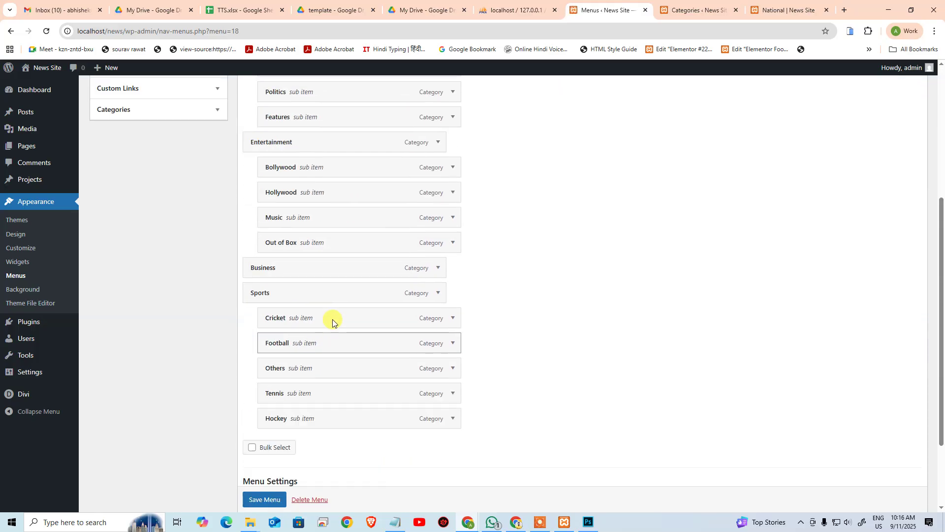
{"action": "left_click", "coordinate": [142, 296]}
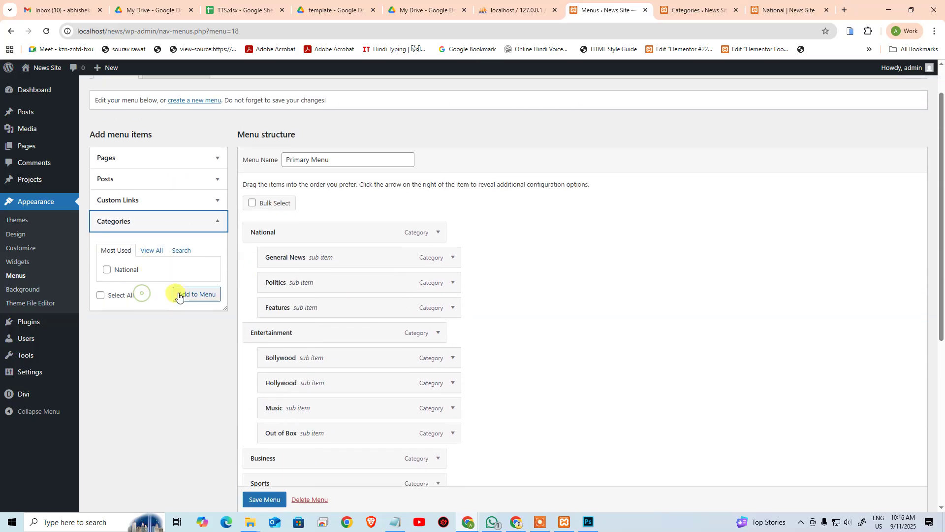
{"action": "left_click", "coordinate": [165, 252]}
{"action": "scroll", "coordinate": [186, 320], "scroll_direction": "down", "scroll_amount": 6}
{"action": "scroll", "coordinate": [188, 311], "scroll_direction": "up", "scroll_amount": 2}
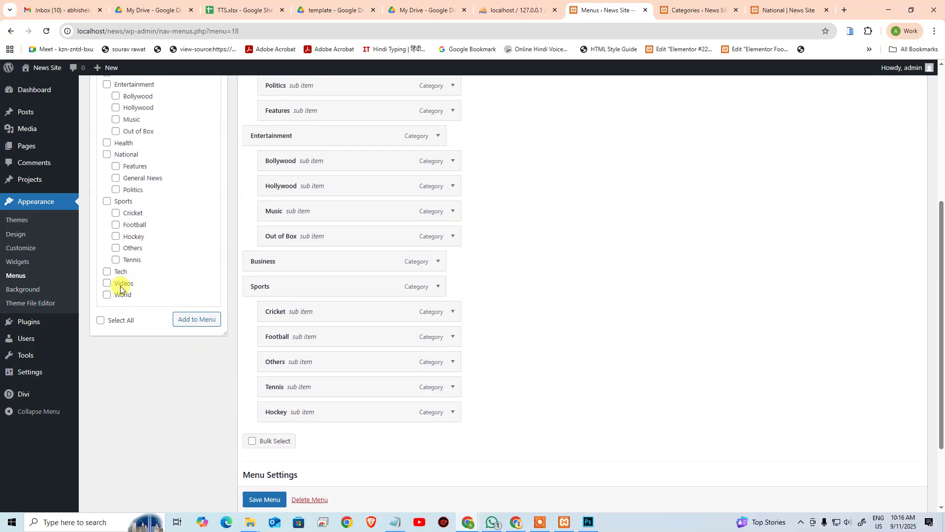
{"action": "scroll", "coordinate": [79, 235], "scroll_direction": "up", "scroll_amount": 2}
Step: Add Health, World, Tech and Videos to the Primary Menu and save it
{"action": "left_click", "coordinate": [108, 241]}
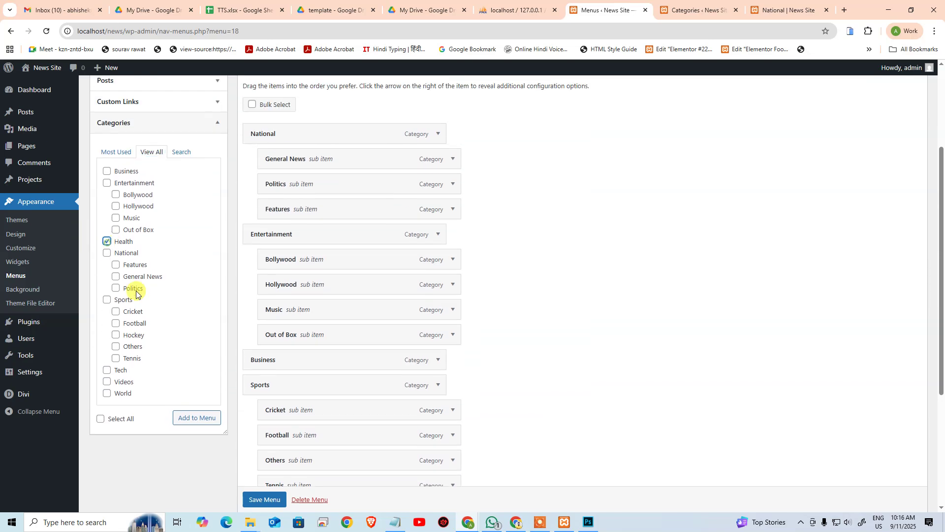
{"action": "left_click", "coordinate": [195, 417]}
{"action": "scroll", "coordinate": [291, 375], "scroll_direction": "down", "scroll_amount": 4}
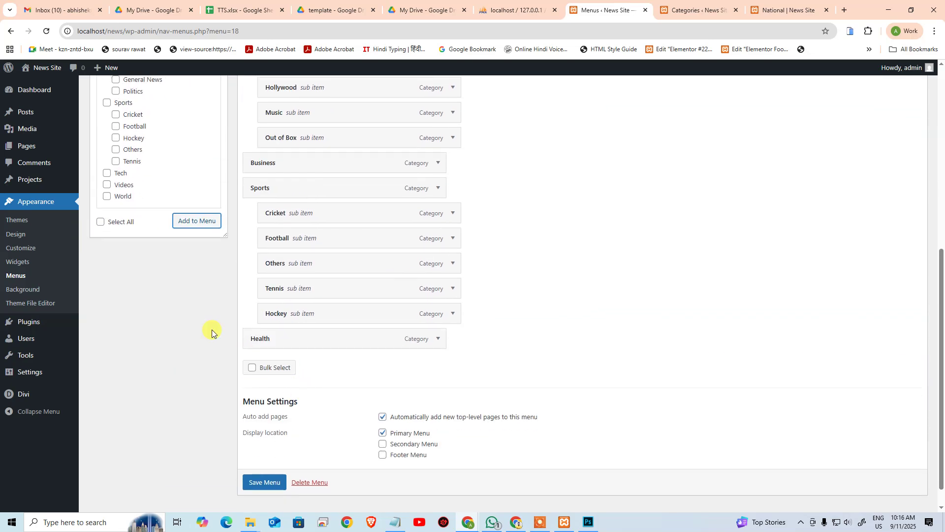
{"action": "scroll", "coordinate": [110, 298], "scroll_direction": "up", "scroll_amount": 2}
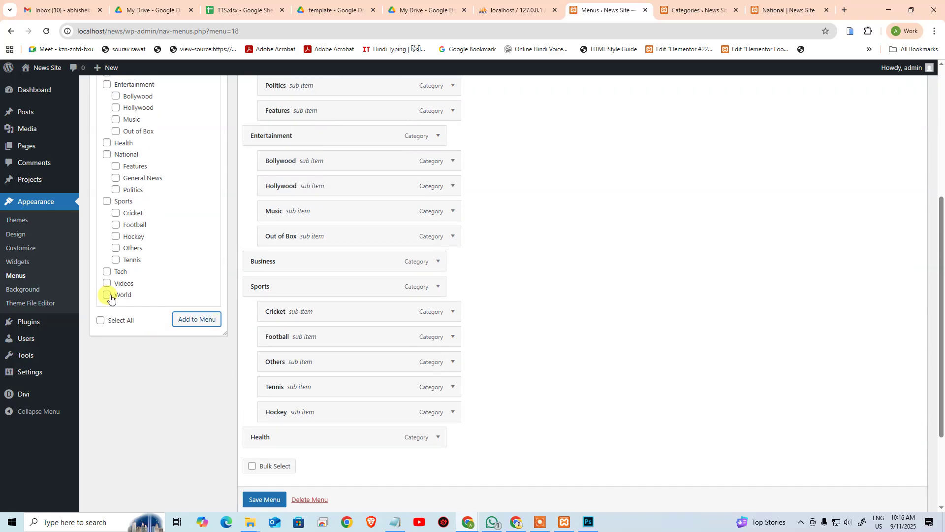
{"action": "left_click", "coordinate": [208, 320]}
{"action": "left_click", "coordinate": [107, 271]}
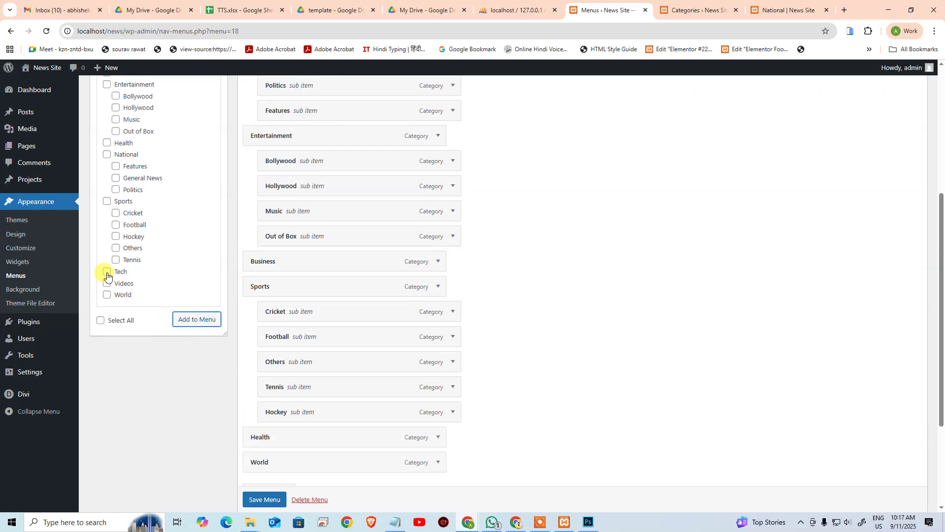
{"action": "left_click", "coordinate": [182, 325]}
{"action": "left_click", "coordinate": [107, 284]}
{"action": "left_click", "coordinate": [179, 318]}
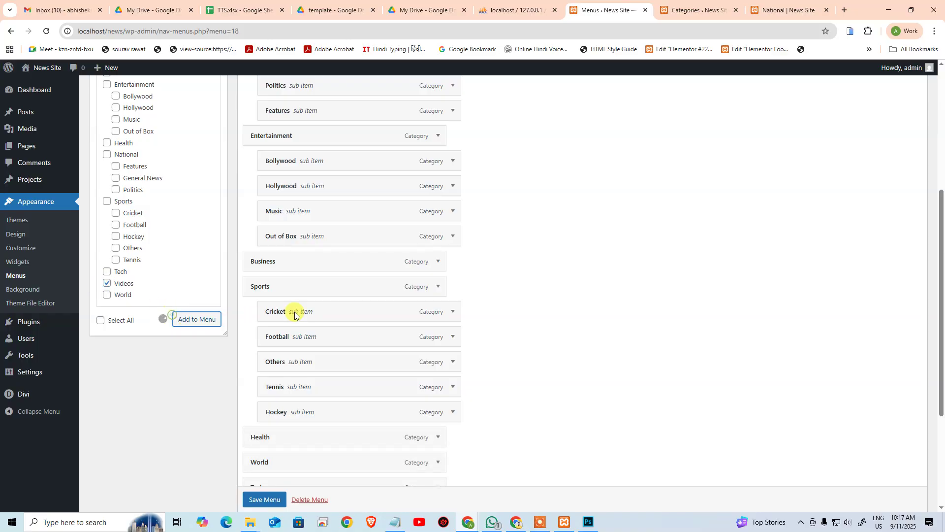
{"action": "scroll", "coordinate": [306, 375], "scroll_direction": "down", "scroll_amount": 5}
{"action": "left_click", "coordinate": [264, 459]}
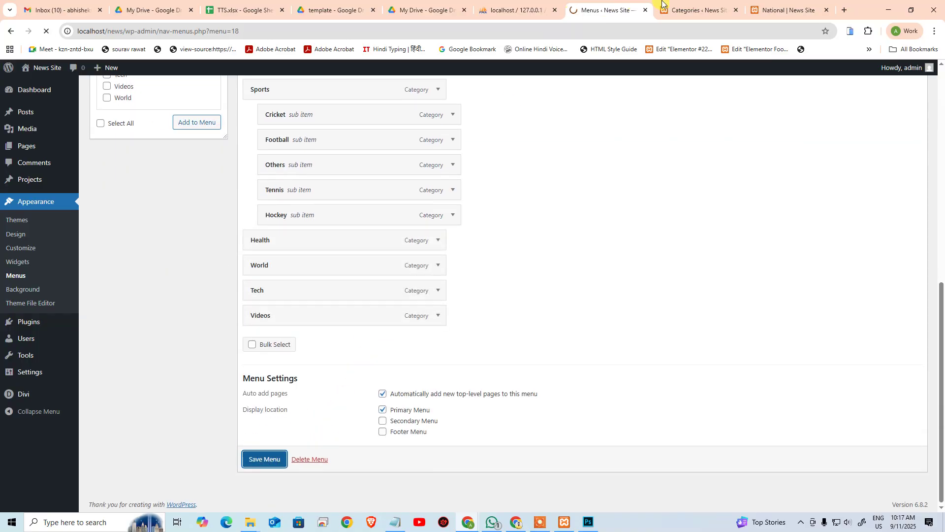
{"action": "left_click", "coordinate": [682, 9]}
Step: Reload the National page to confirm the new header items, then dock the ANI News window alongside
{"action": "left_click", "coordinate": [783, 10]}
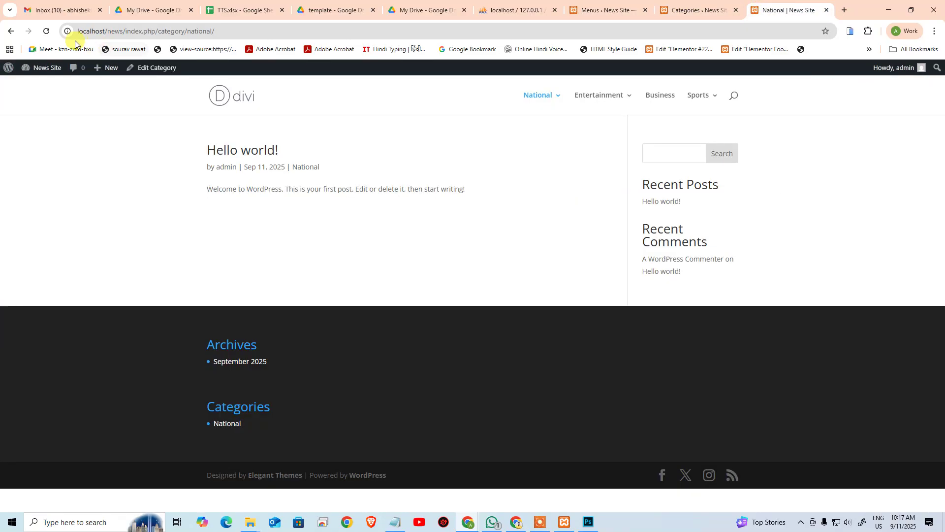
{"action": "left_click", "coordinate": [47, 32]}
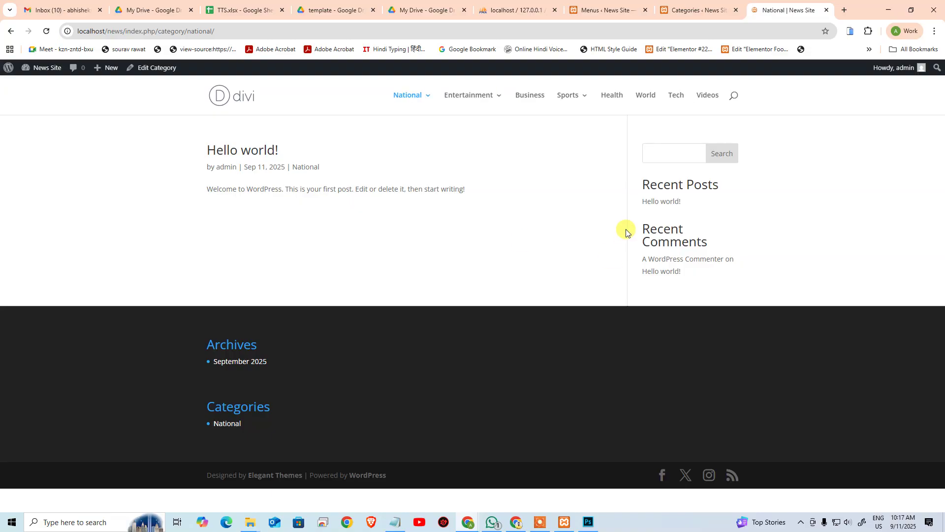
{"action": "mouse_move", "coordinate": [467, 112]}
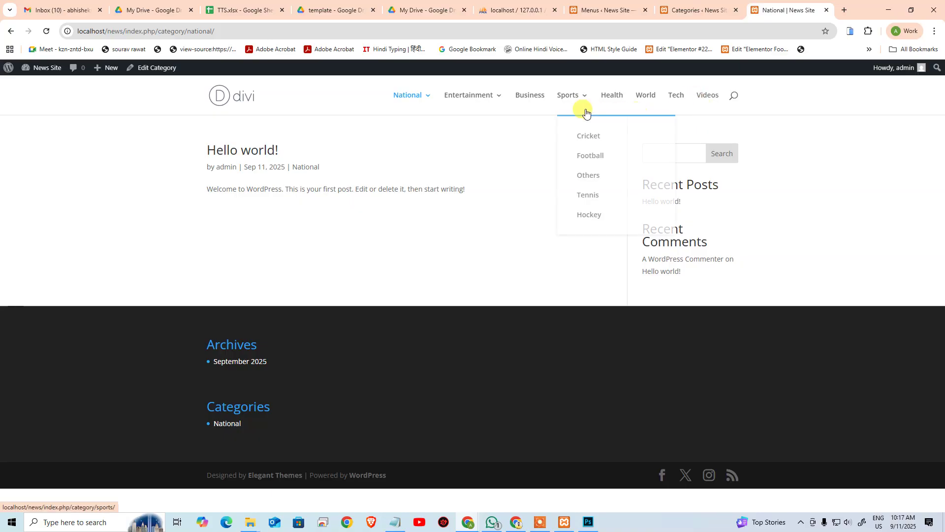
{"action": "left_click", "coordinate": [605, 10]}
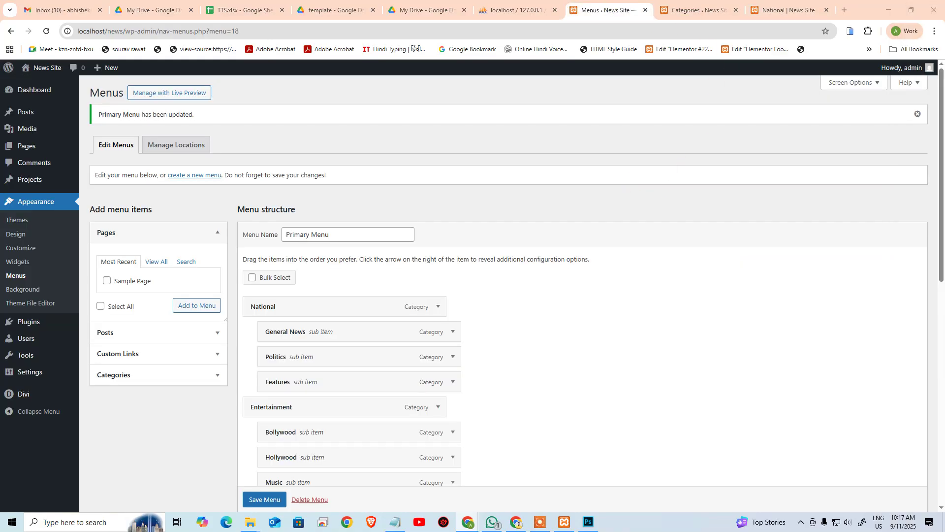
{"action": "left_click_drag", "start_coordinate": [944, 15], "coordinate": [798, 10]}
Step: On ANI News, open National > General News and its lead Poonch medical-camp article
{"action": "mouse_move", "coordinate": [294, 137]}
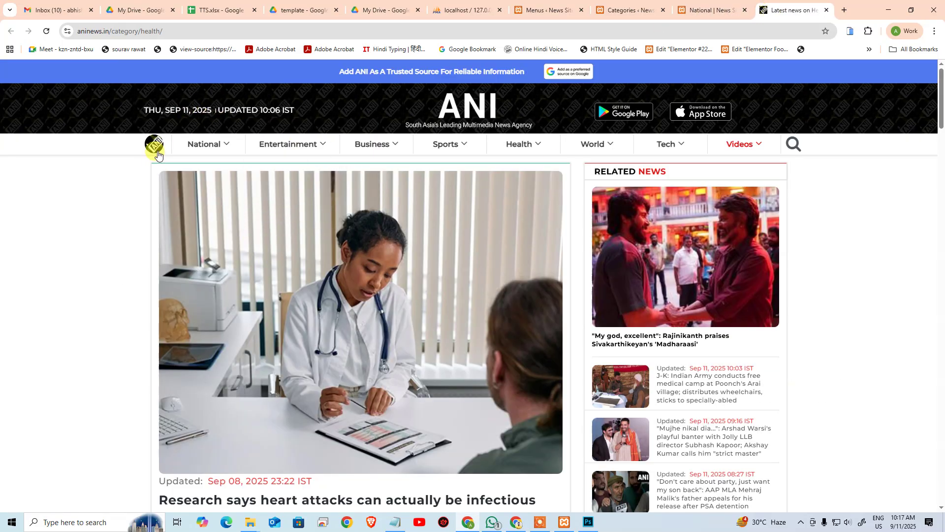
{"action": "left_click", "coordinate": [153, 146]}
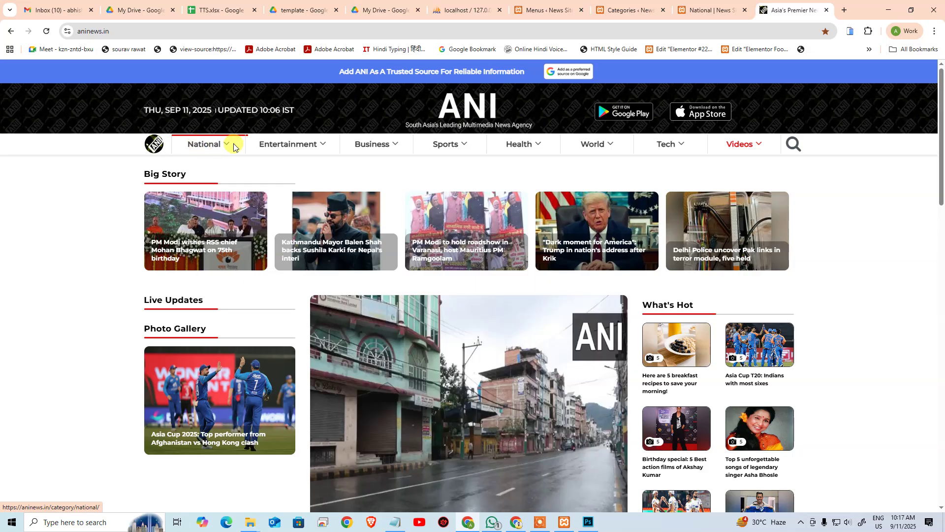
{"action": "left_click", "coordinate": [189, 145]}
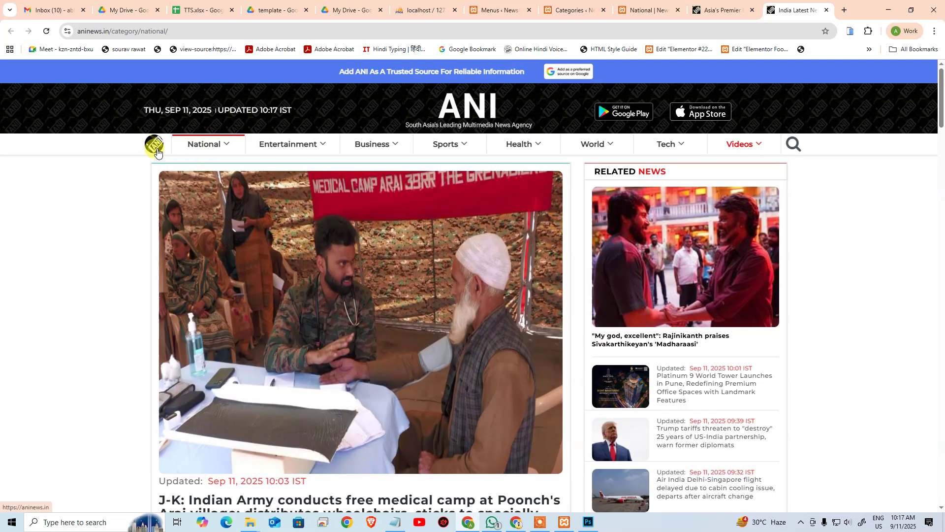
{"action": "left_click", "coordinate": [156, 148]}
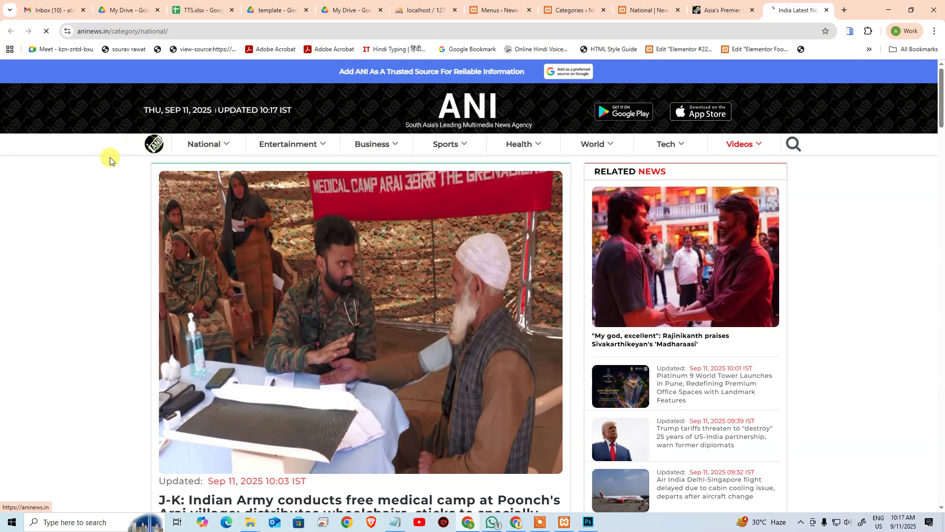
{"action": "mouse_move", "coordinate": [209, 151]}
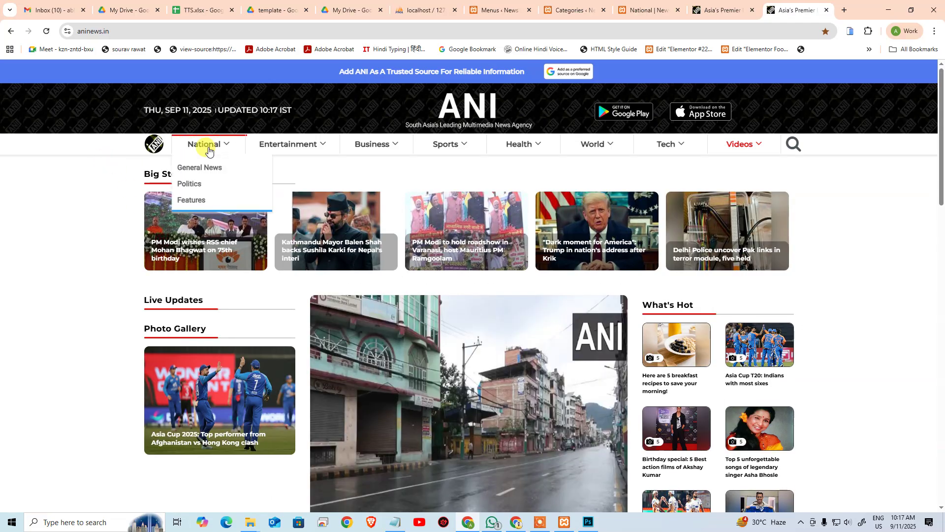
{"action": "left_click", "coordinate": [191, 167]}
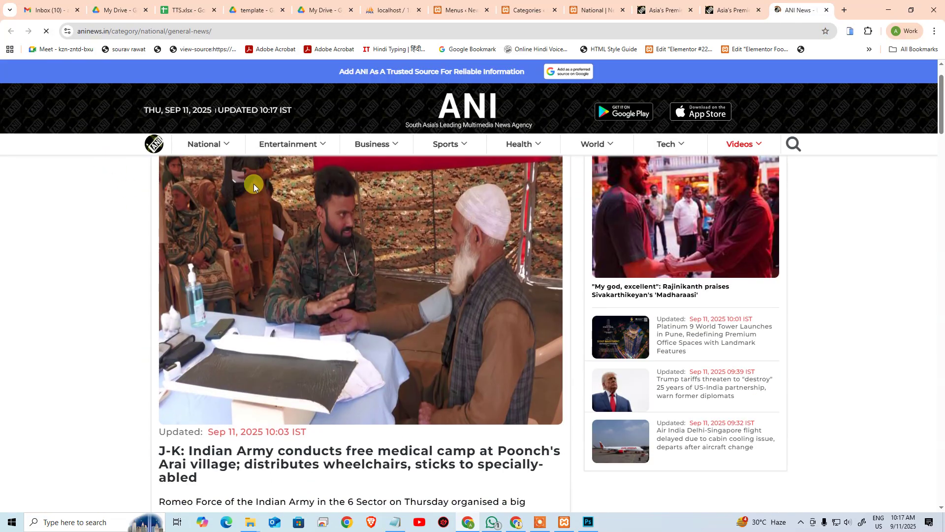
{"action": "scroll", "coordinate": [271, 215], "scroll_direction": "down", "scroll_amount": 4}
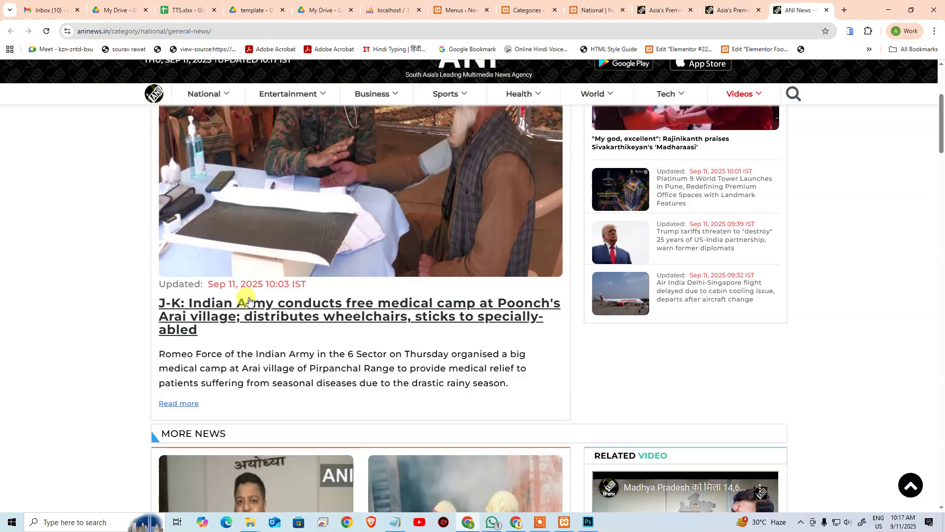
{"action": "left_click", "coordinate": [281, 308]}
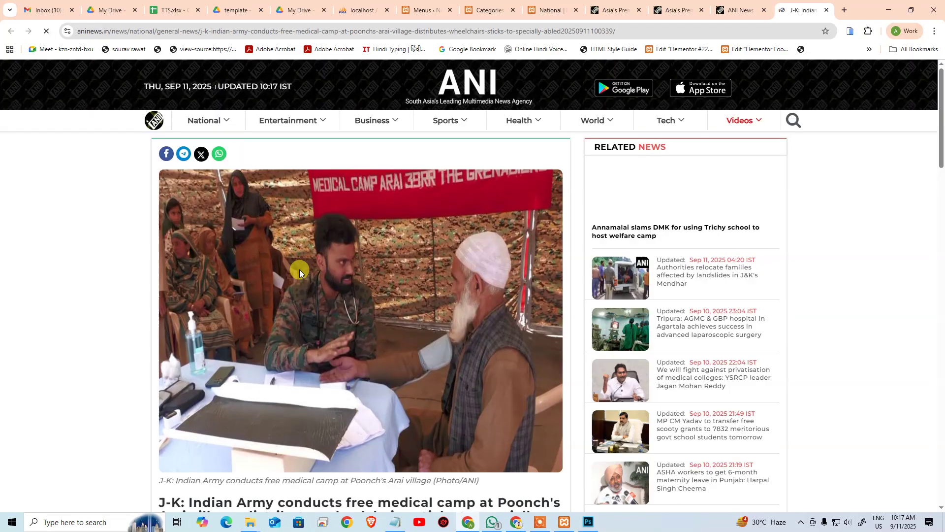
Step: Open the article's lead photo at full size and select its web address
{"action": "scroll", "coordinate": [443, 270], "scroll_direction": "down", "scroll_amount": 6}
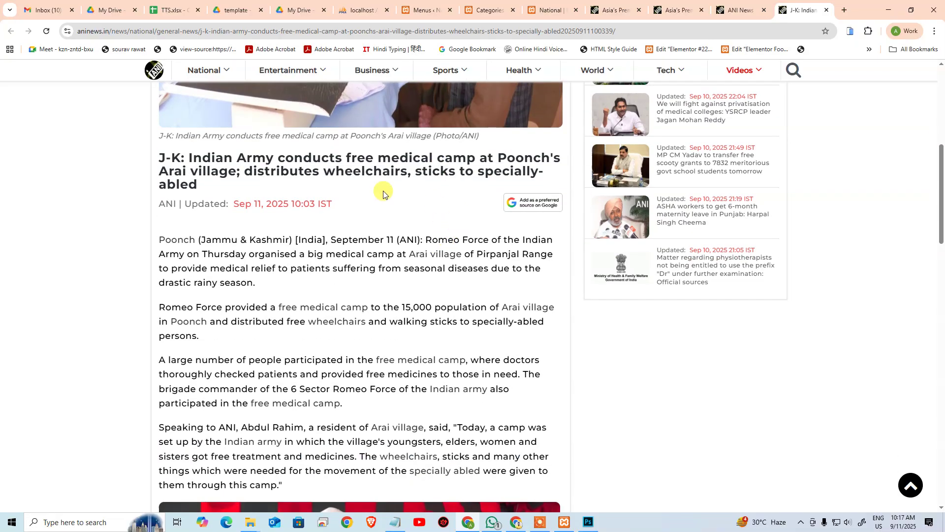
{"action": "scroll", "coordinate": [429, 289], "scroll_direction": "down", "scroll_amount": 4}
{"action": "scroll", "coordinate": [430, 291], "scroll_direction": "down", "scroll_amount": 14}
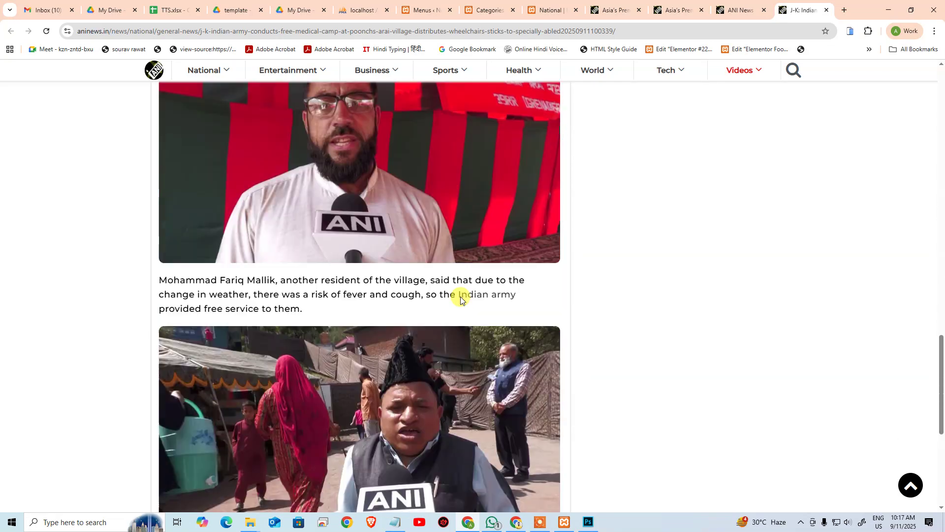
{"action": "scroll", "coordinate": [460, 295], "scroll_direction": "up", "scroll_amount": 17}
{"action": "scroll", "coordinate": [433, 246], "scroll_direction": "up", "scroll_amount": 8}
{"action": "left_click", "coordinate": [422, 239]}
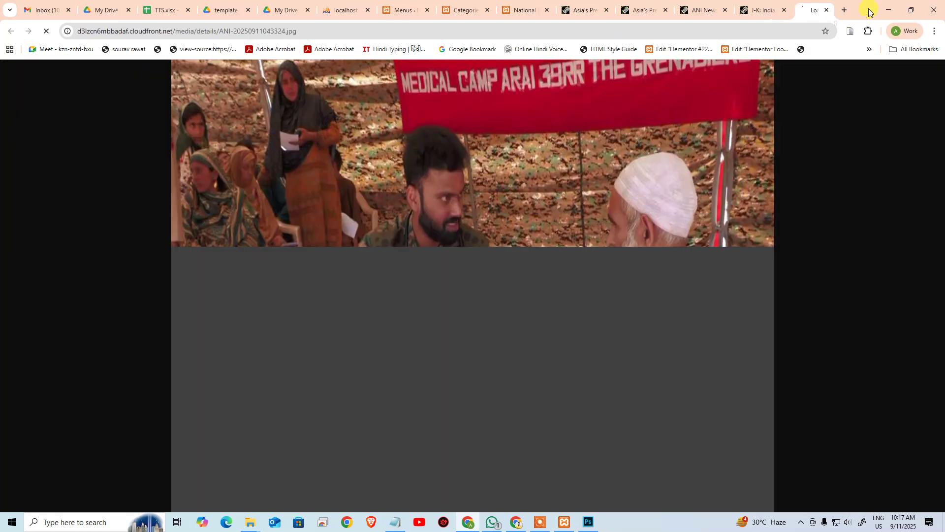
{"action": "left_click", "coordinate": [496, 112]}
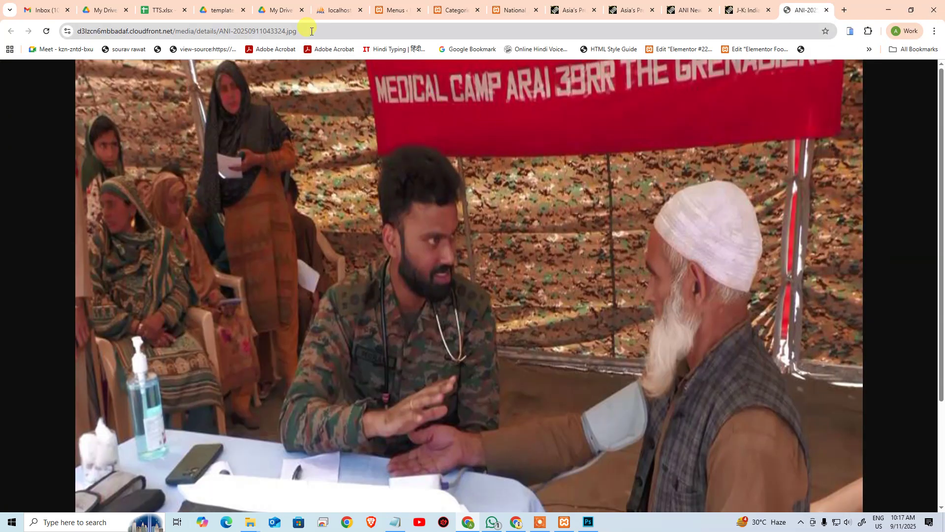
{"action": "left_click", "coordinate": [370, 31]}
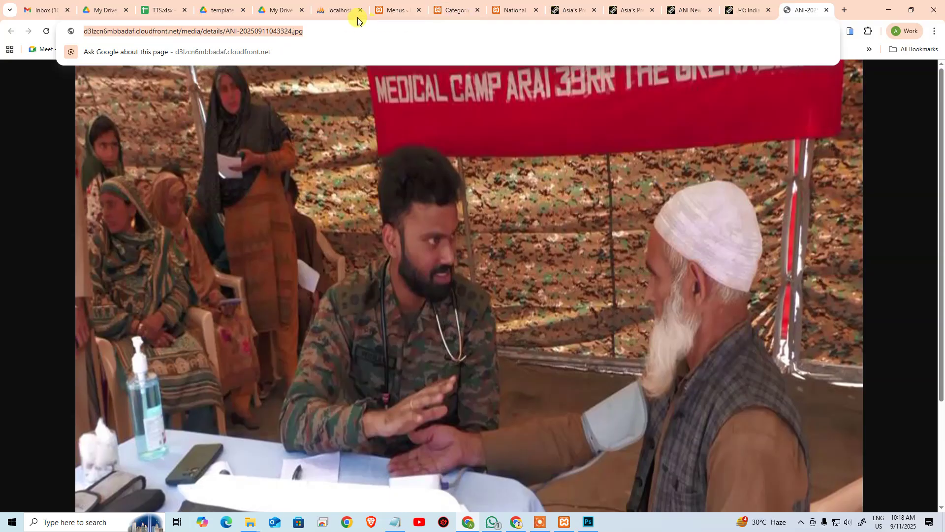
{"action": "left_click", "coordinate": [393, 10]}
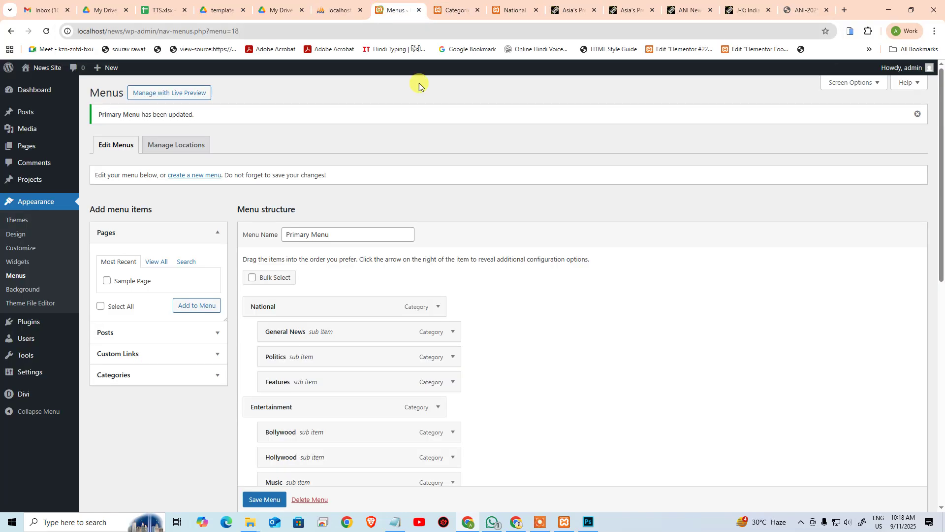
Step: Close the Categories tab, open Hello world! for editing, and return to the ANI article
{"action": "left_click", "coordinate": [440, 6]}
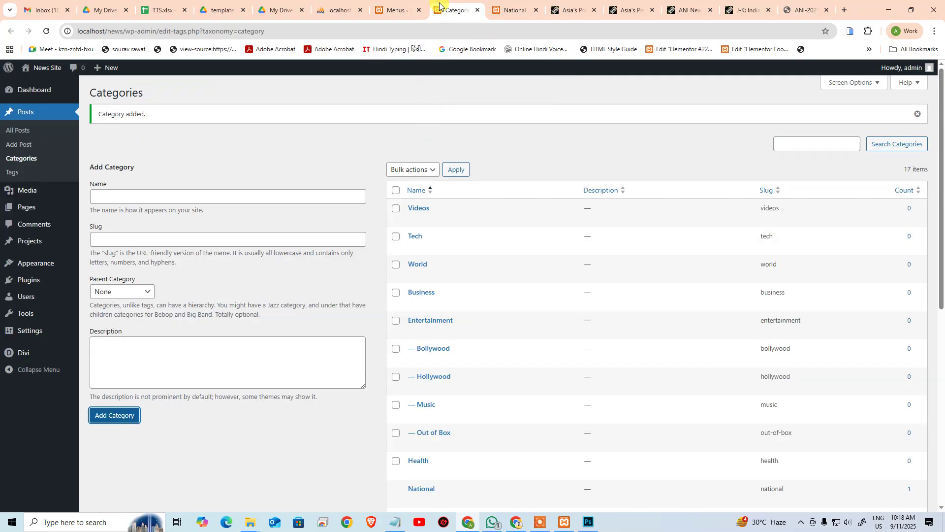
{"action": "middle_click", "coordinate": [440, 6]}
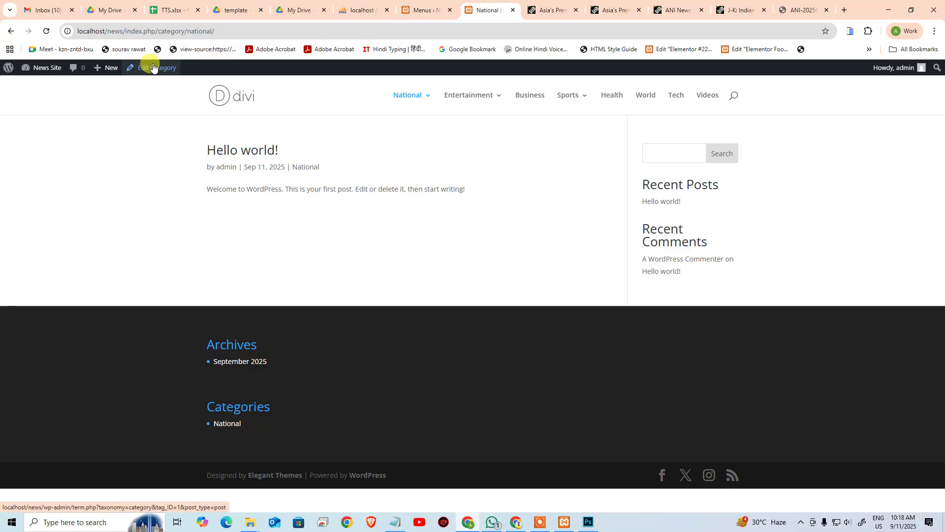
{"action": "left_click", "coordinate": [401, 6]}
{"action": "mouse_move", "coordinate": [27, 116]}
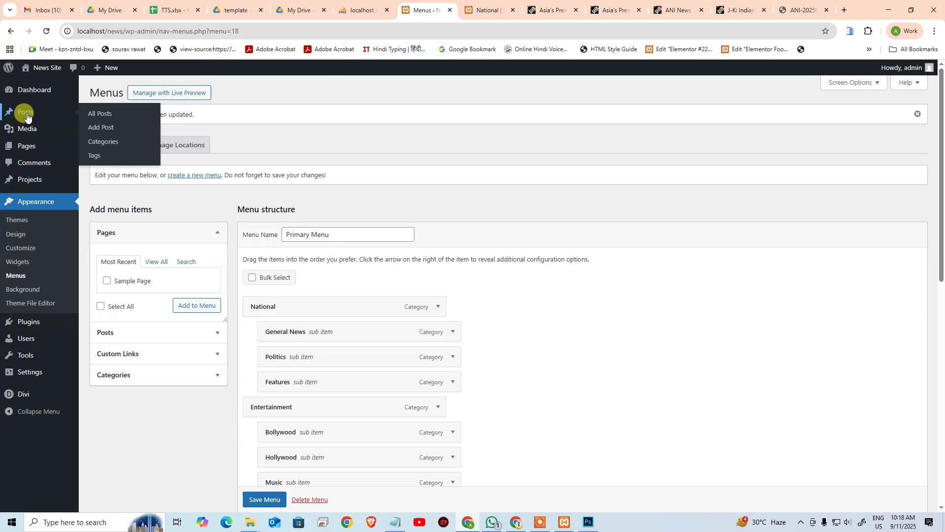
{"action": "left_click", "coordinate": [97, 113]}
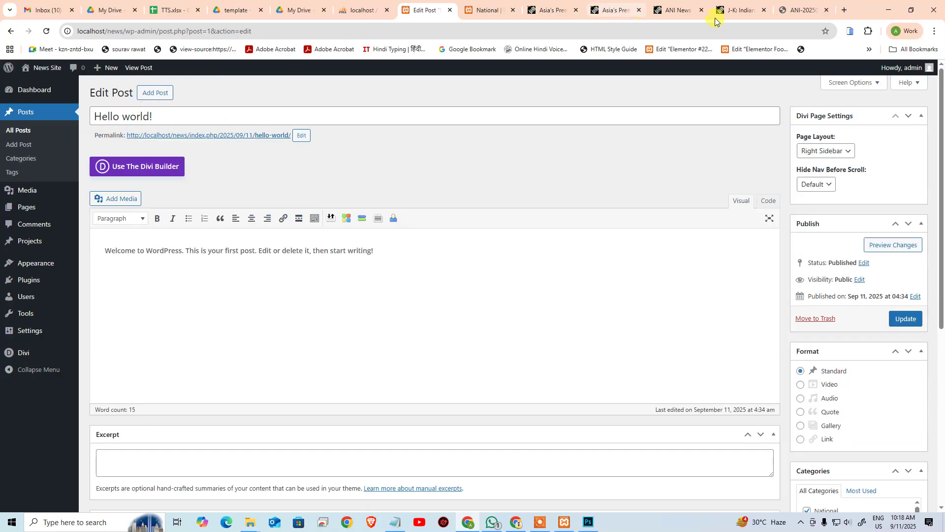
{"action": "left_click", "coordinate": [797, 10]}
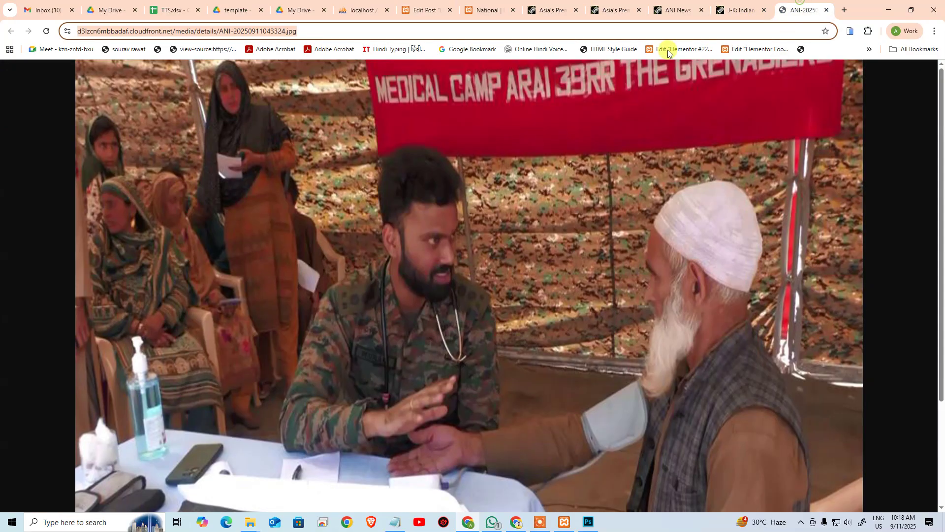
{"action": "left_click", "coordinate": [735, 11]}
{"action": "scroll", "coordinate": [433, 253], "scroll_direction": "down", "scroll_amount": 7}
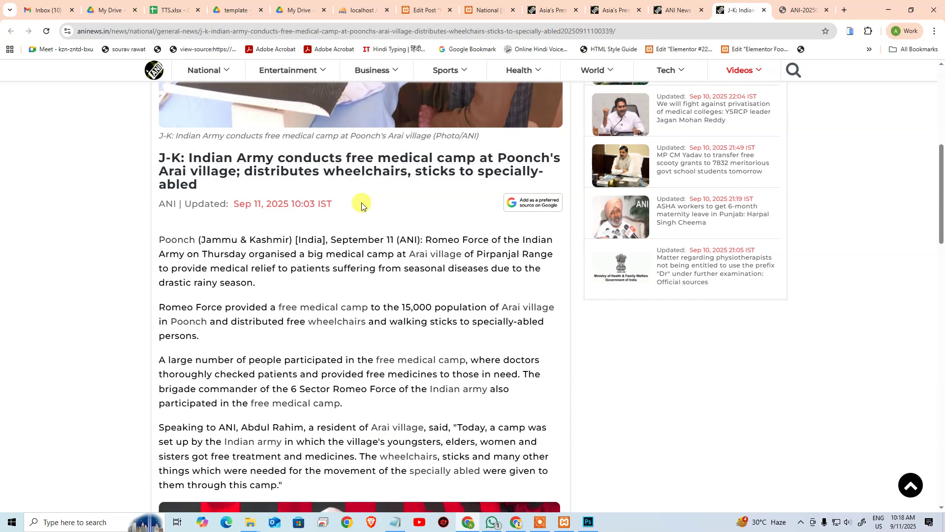
Step: Launch Notepad and paste the copied ANI article headline into it
{"action": "key", "text": "super"}
{"action": "type", "text": "n"}
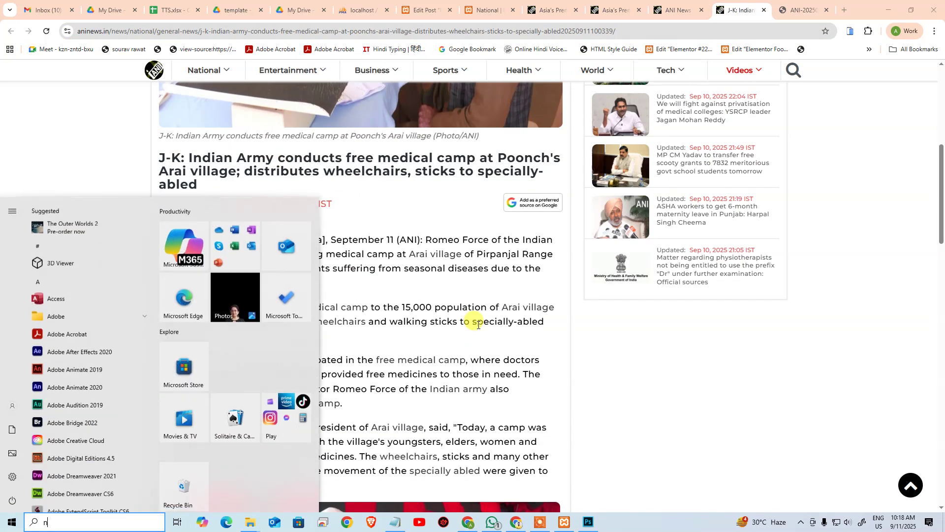
{"action": "type", "text": "otepad"}
{"action": "key", "text": "Return"}
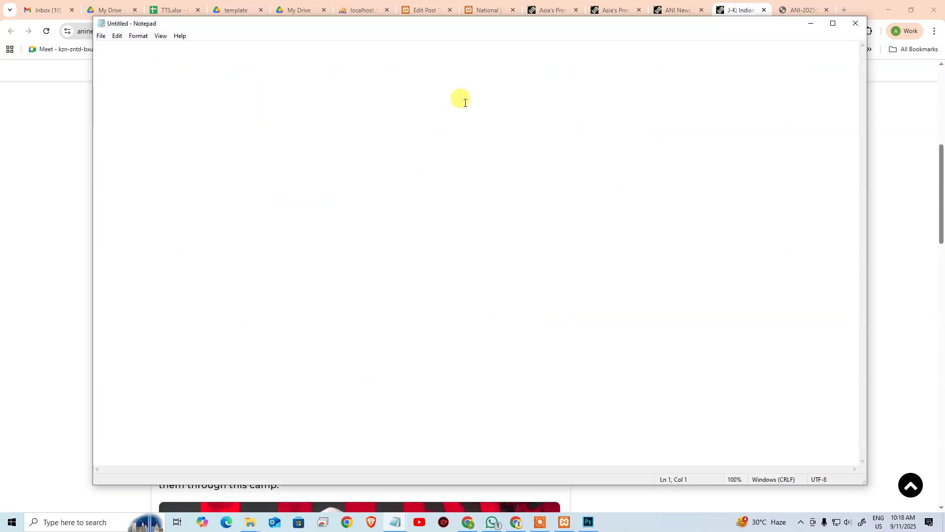
{"action": "left_click_drag", "start_coordinate": [490, 28], "coordinate": [840, 58]}
{"action": "left_click_drag", "start_coordinate": [222, 241], "coordinate": [207, 339]}
{"action": "key", "text": "ctrl+c"}
{"action": "key", "text": "alt+Tab"}
{"action": "key", "text": "ctrl+v"}
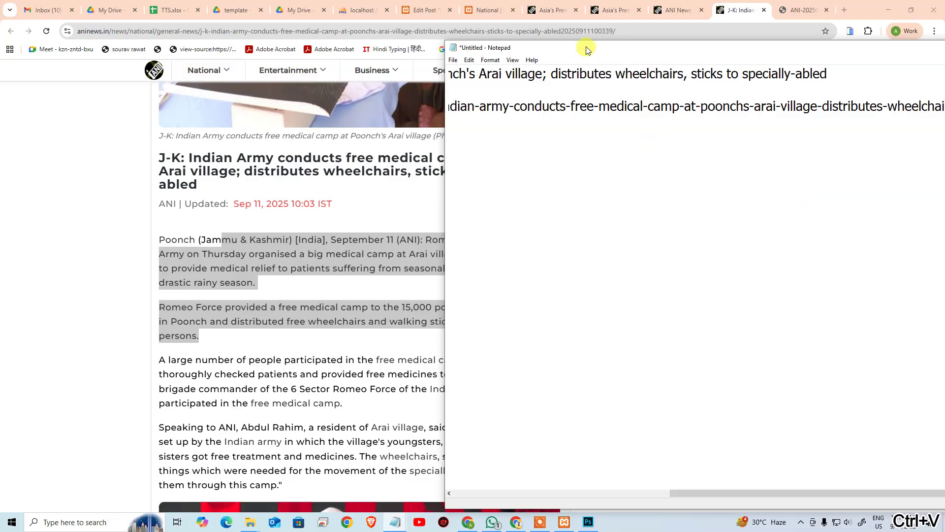
Step: Arrange Notepad beside the article and position the caret on the 'Read more At:' line
{"action": "left_click_drag", "start_coordinate": [586, 50], "coordinate": [298, 76]}
{"action": "left_click", "coordinate": [324, 132]}
{"action": "key", "text": "Home"}
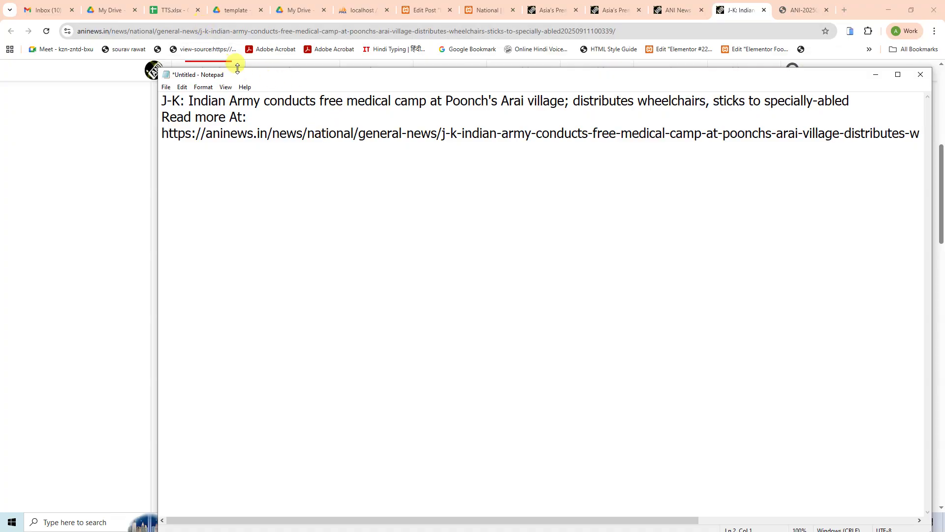
{"action": "left_click_drag", "start_coordinate": [235, 69], "coordinate": [179, 246]}
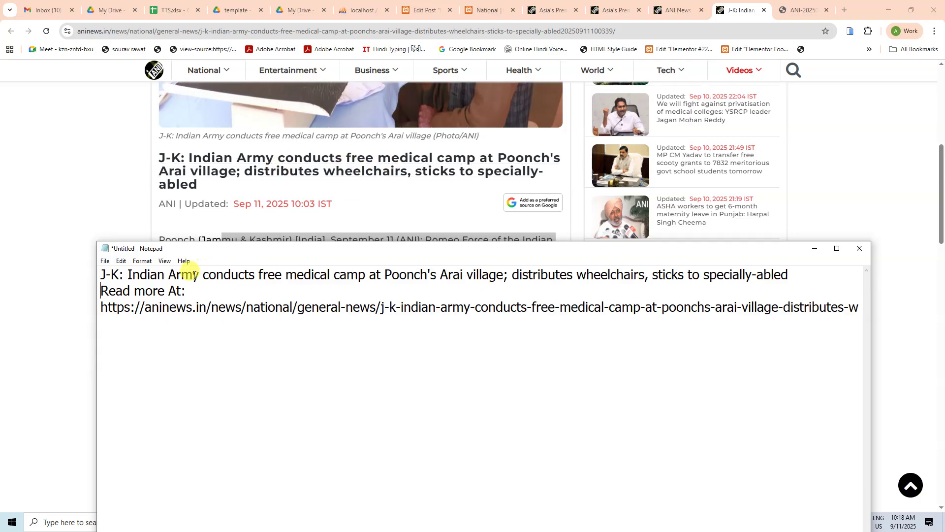
{"action": "left_click_drag", "start_coordinate": [210, 274], "coordinate": [643, 289]}
{"action": "left_click", "coordinate": [645, 287]}
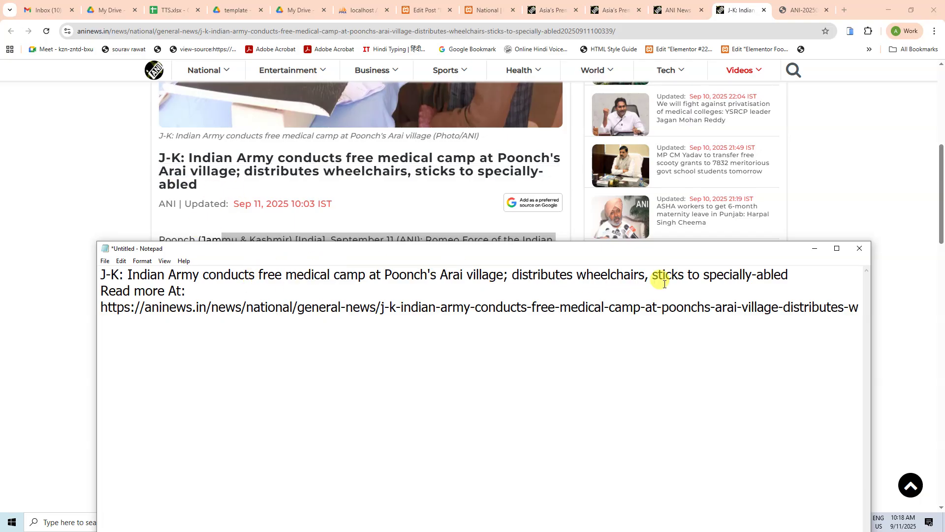
{"action": "left_click", "coordinate": [792, 274]}
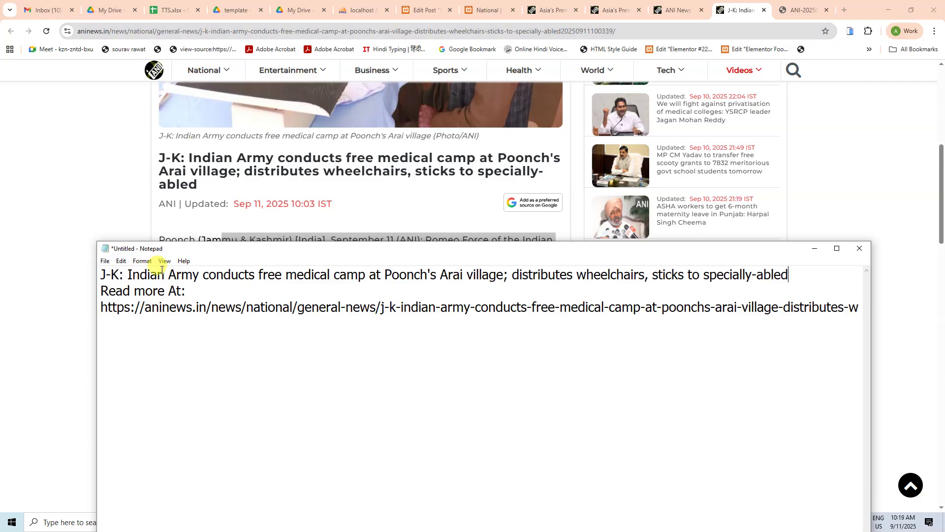
{"action": "left_click", "coordinate": [181, 290]}
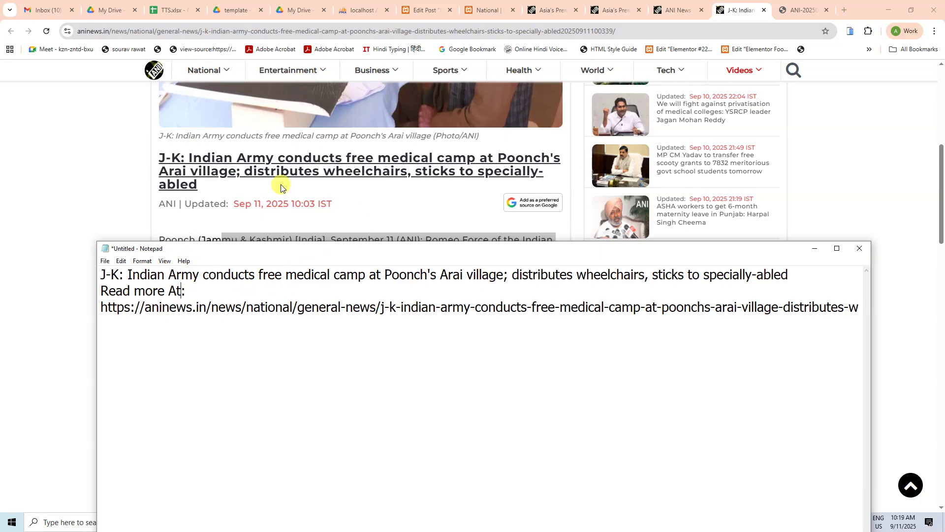
{"action": "scroll", "coordinate": [280, 187], "scroll_direction": "down", "scroll_amount": 4}
Step: Launch Microsoft Word and create a blank document
{"action": "key", "text": "super"}
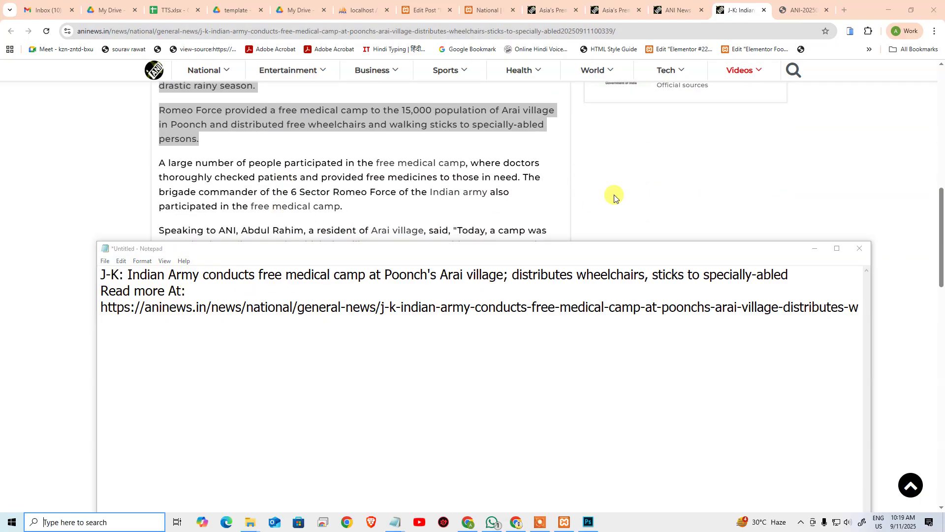
{"action": "type", "text": "word"}
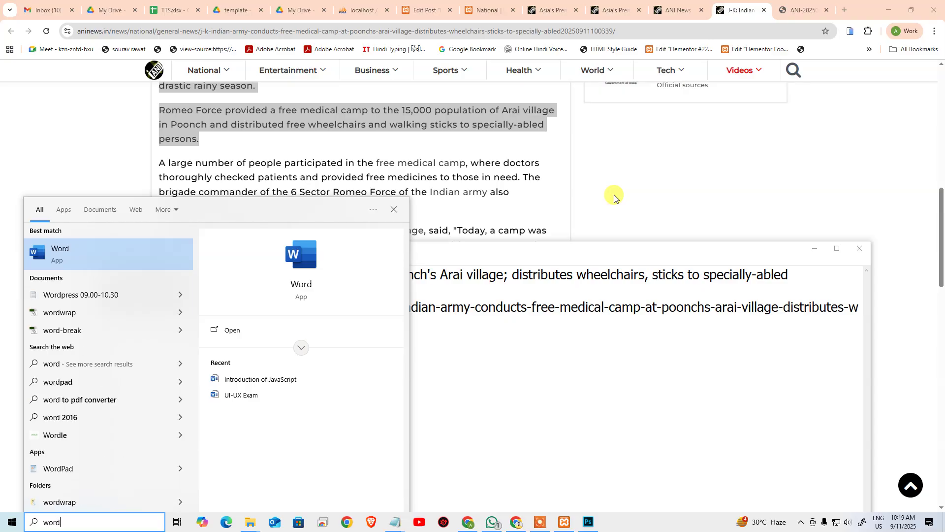
{"action": "key", "text": "Return"}
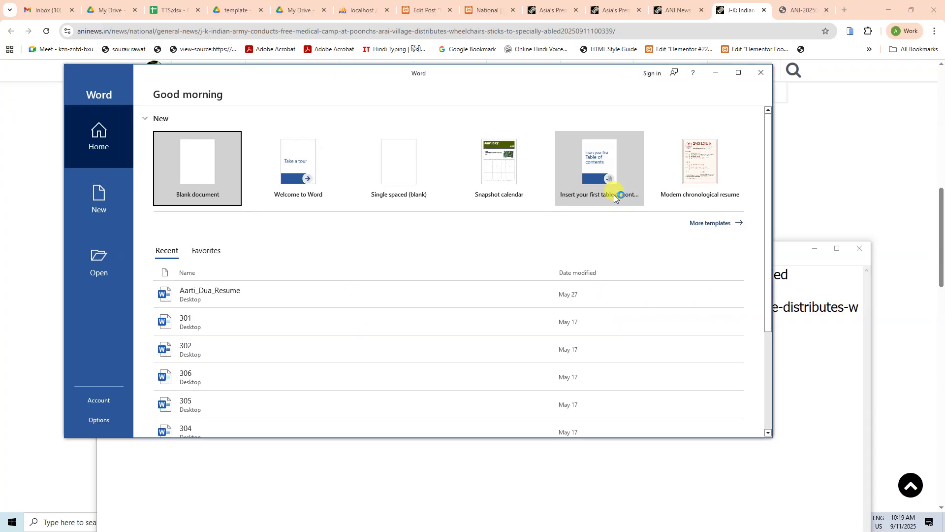
{"action": "left_click", "coordinate": [194, 153]}
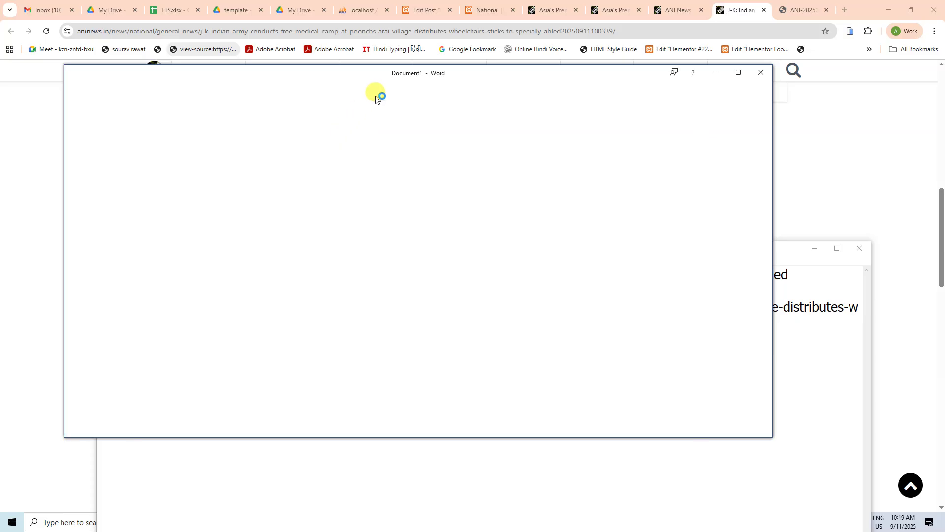
Step: Select the whole ANI article text, from headline to the Mallik quote
{"action": "left_click", "coordinate": [44, 218]}
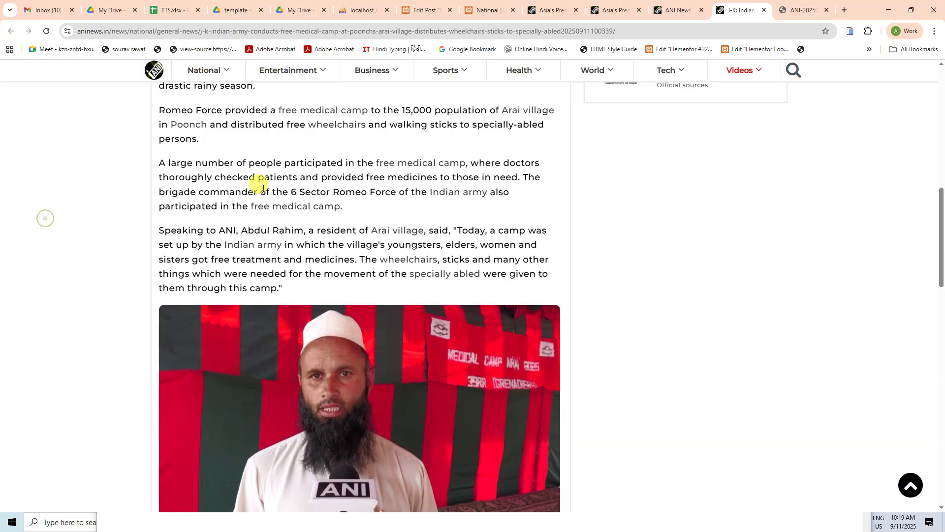
{"action": "scroll", "coordinate": [264, 188], "scroll_direction": "up", "scroll_amount": 6}
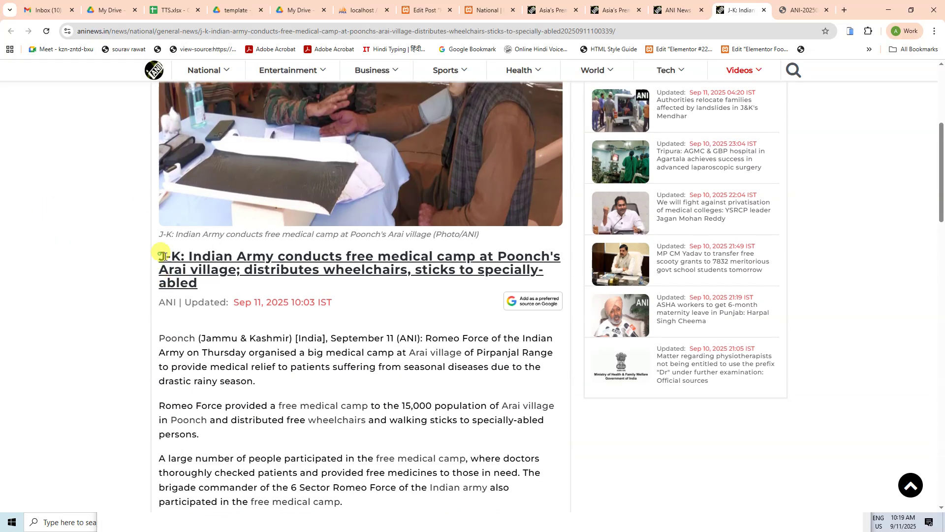
{"action": "scroll", "coordinate": [232, 302], "scroll_direction": "down", "scroll_amount": 20}
{"action": "left_click_drag", "start_coordinate": [165, 256], "coordinate": [361, 297]}
{"action": "scroll", "coordinate": [275, 321], "scroll_direction": "down", "scroll_amount": 4}
{"action": "scroll", "coordinate": [367, 230], "scroll_direction": "up", "scroll_amount": 8}
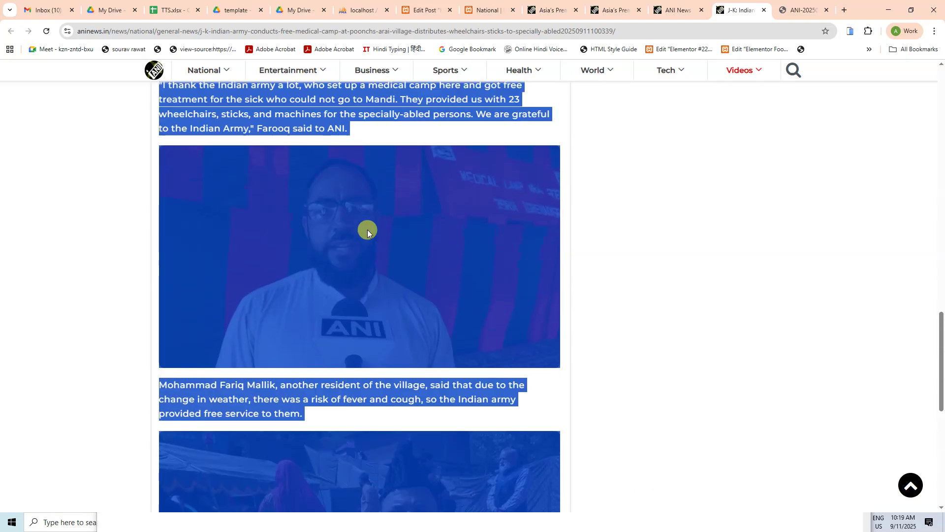
{"action": "scroll", "coordinate": [364, 228], "scroll_direction": "up", "scroll_amount": 16}
{"action": "scroll", "coordinate": [353, 223], "scroll_direction": "down", "scroll_amount": 5}
Step: Drag the selected ANI article text into the Word document
{"action": "key", "text": "alt+Tab"}
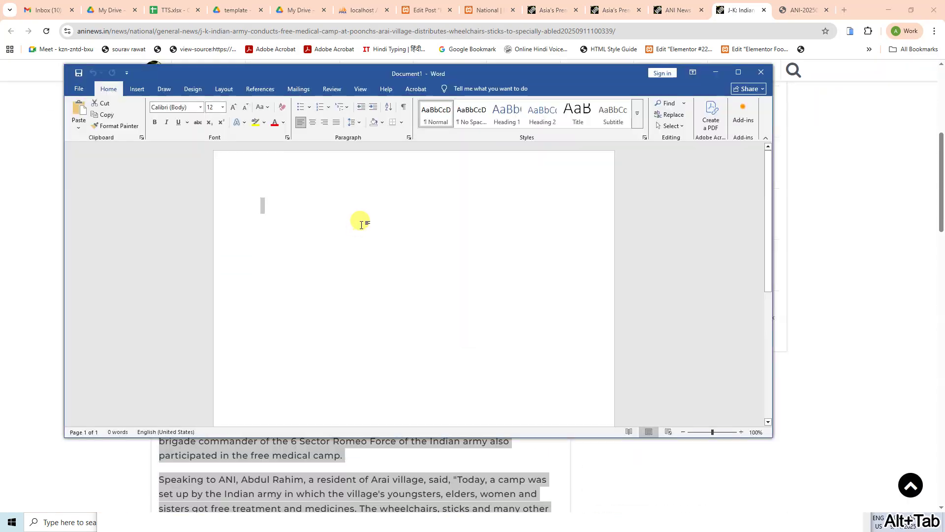
{"action": "left_click_drag", "start_coordinate": [329, 75], "coordinate": [630, 116]}
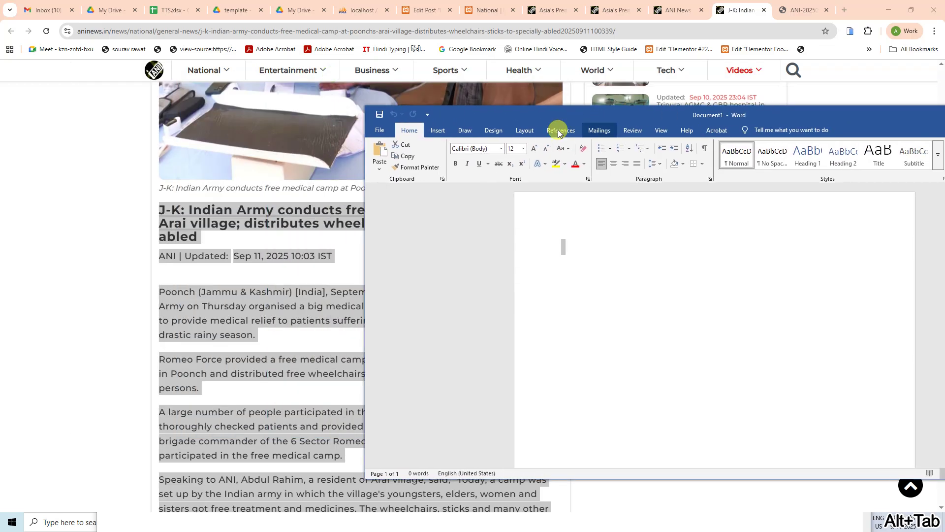
{"action": "left_click_drag", "start_coordinate": [260, 211], "coordinate": [579, 230]}
{"action": "key", "text": "alt+Tab"}
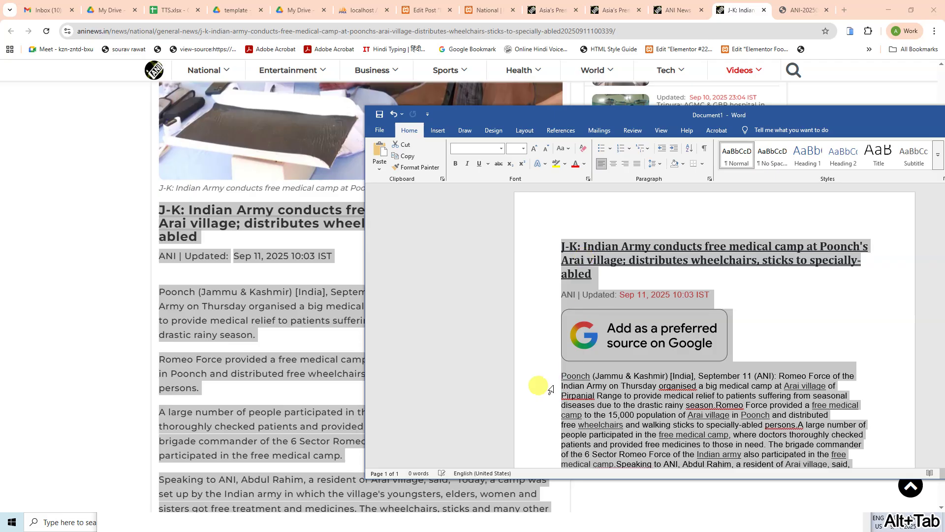
{"action": "left_click", "coordinate": [530, 294]}
Step: Delete the two article photos, leaving only text in the document
{"action": "scroll", "coordinate": [682, 332], "scroll_direction": "down", "scroll_amount": 10}
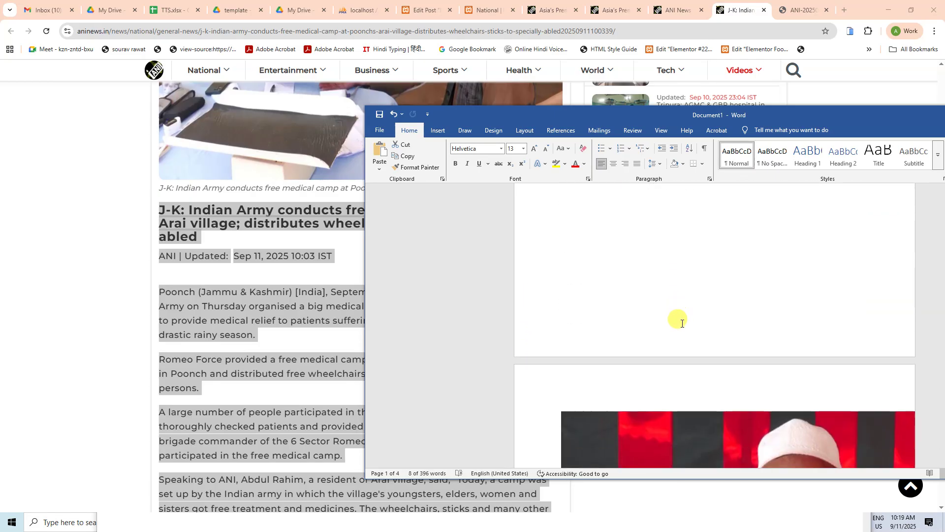
{"action": "scroll", "coordinate": [682, 324], "scroll_direction": "down", "scroll_amount": 15}
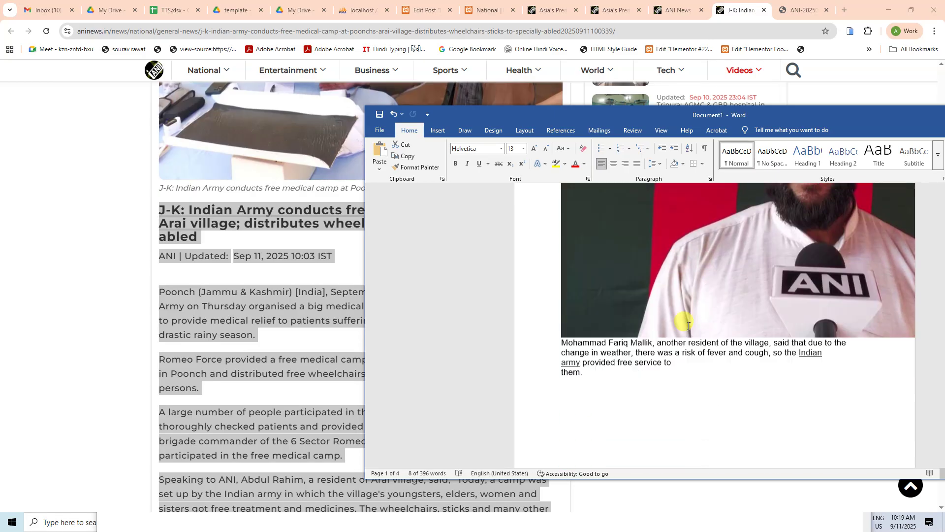
{"action": "scroll", "coordinate": [688, 326], "scroll_direction": "down", "scroll_amount": 10}
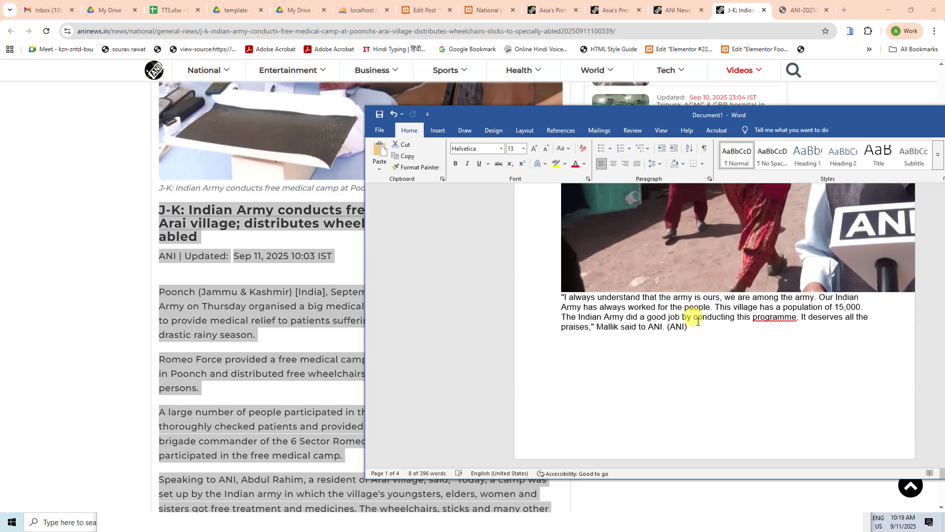
{"action": "scroll", "coordinate": [700, 317], "scroll_direction": "down", "scroll_amount": 15}
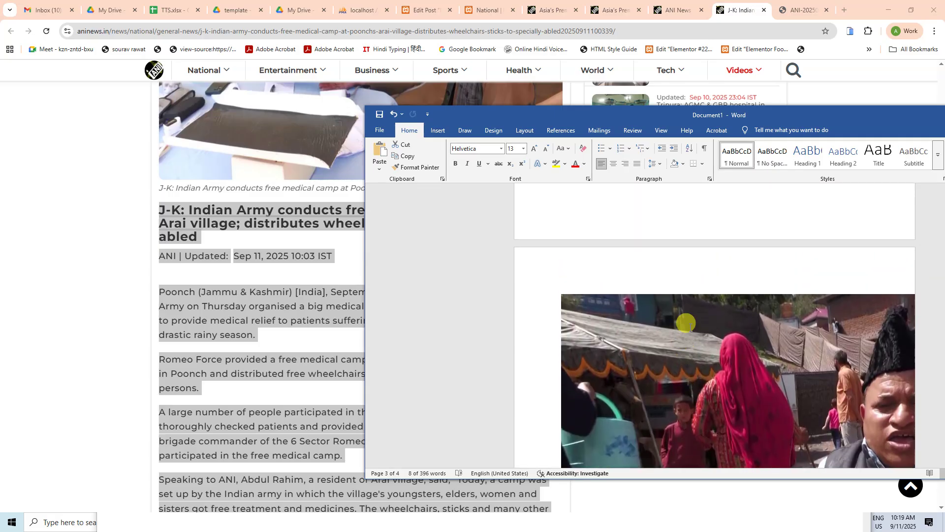
{"action": "key", "text": "Delete"}
{"action": "scroll", "coordinate": [683, 313], "scroll_direction": "up", "scroll_amount": 2}
{"action": "left_click", "coordinate": [682, 313]}
{"action": "key", "text": "Delete"}
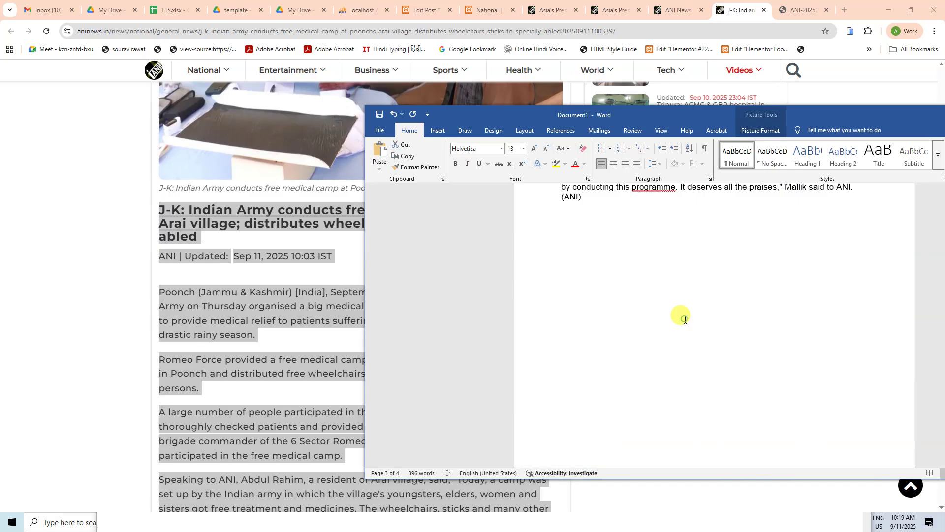
{"action": "scroll", "coordinate": [683, 318], "scroll_direction": "up", "scroll_amount": 5}
{"action": "scroll", "coordinate": [684, 316], "scroll_direction": "up", "scroll_amount": 15}
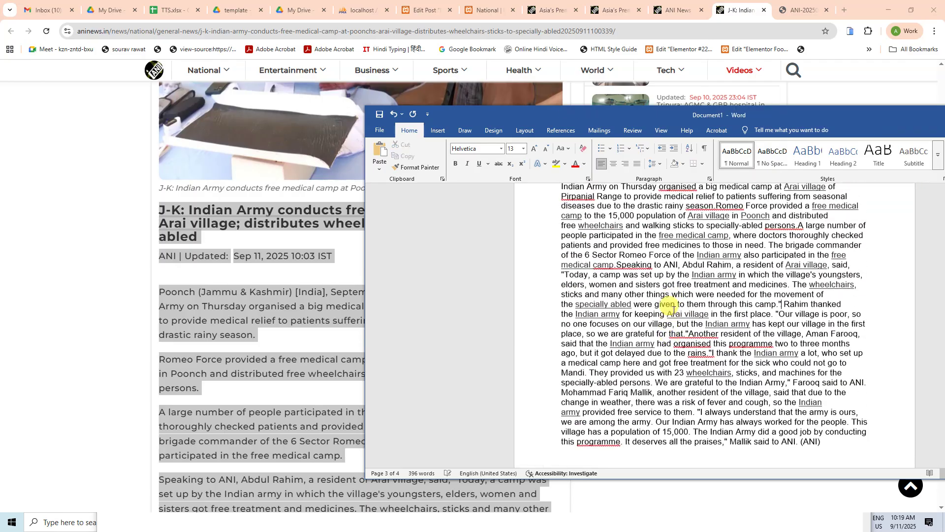
{"action": "scroll", "coordinate": [674, 300], "scroll_direction": "down", "scroll_amount": 5}
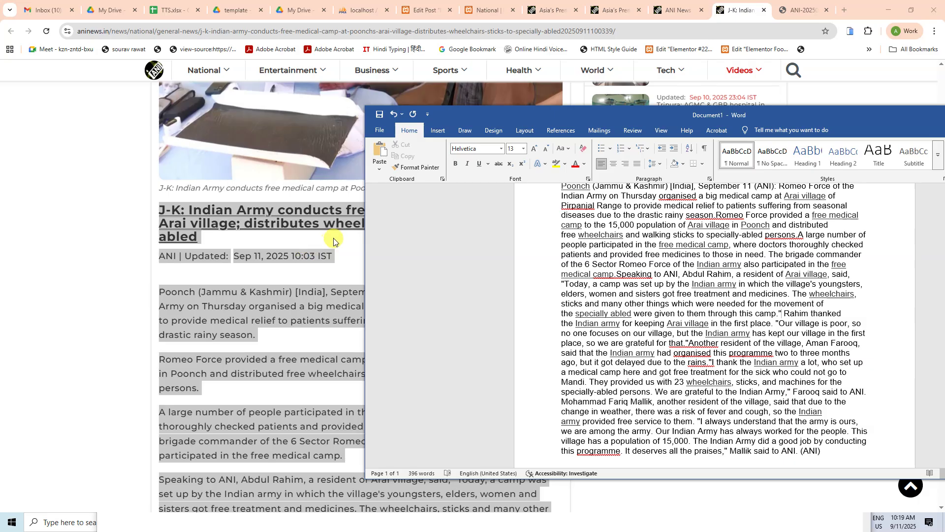
Step: Split the opening text so the Romeo Force and 'A large number…' sentences start new paragraphs
{"action": "scroll", "coordinate": [726, 318], "scroll_direction": "up", "scroll_amount": 5}
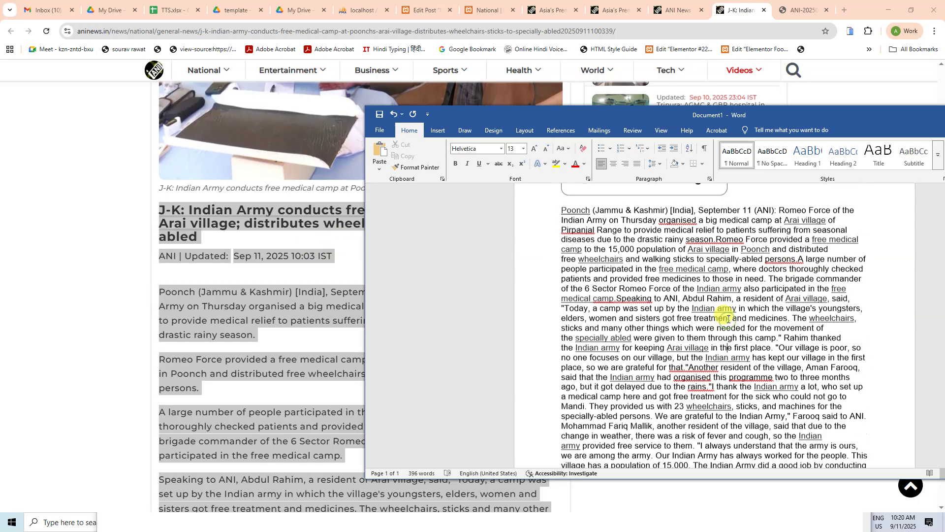
{"action": "scroll", "coordinate": [711, 325], "scroll_direction": "down", "scroll_amount": 3}
{"action": "scroll", "coordinate": [710, 320], "scroll_direction": "up", "scroll_amount": 4}
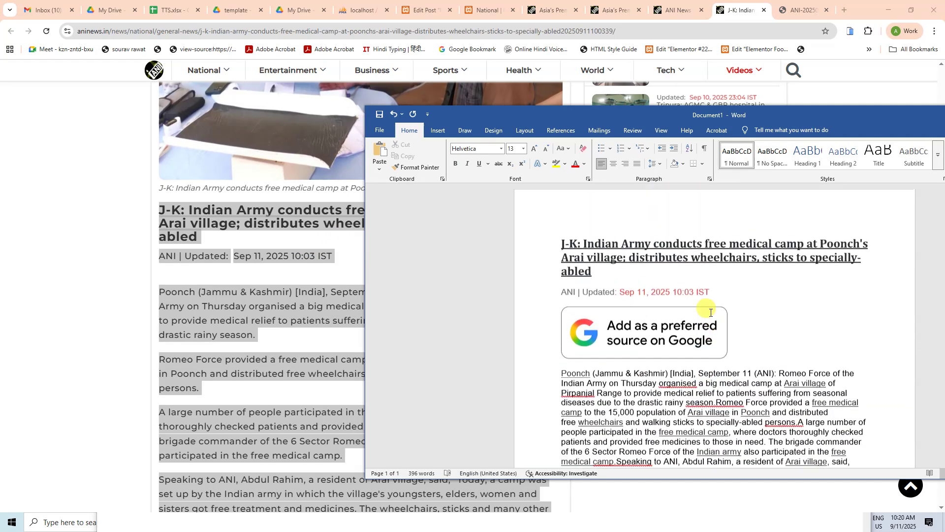
{"action": "scroll", "coordinate": [719, 312], "scroll_direction": "down", "scroll_amount": 4}
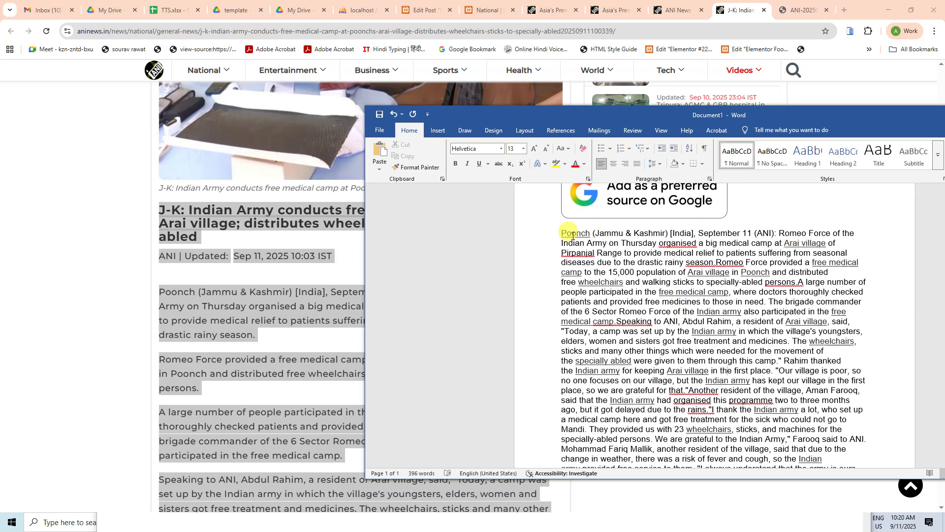
{"action": "left_click_drag", "start_coordinate": [562, 233], "coordinate": [754, 235]}
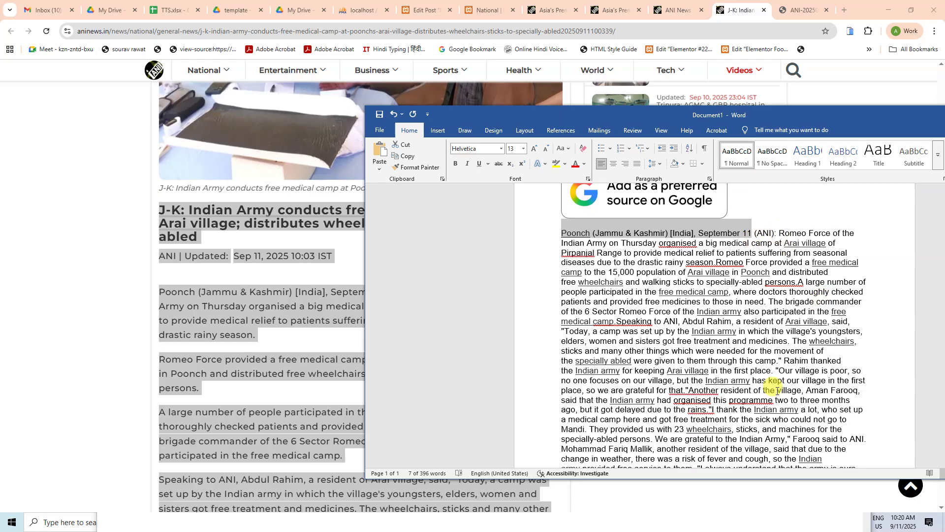
{"action": "left_click", "coordinate": [739, 303]}
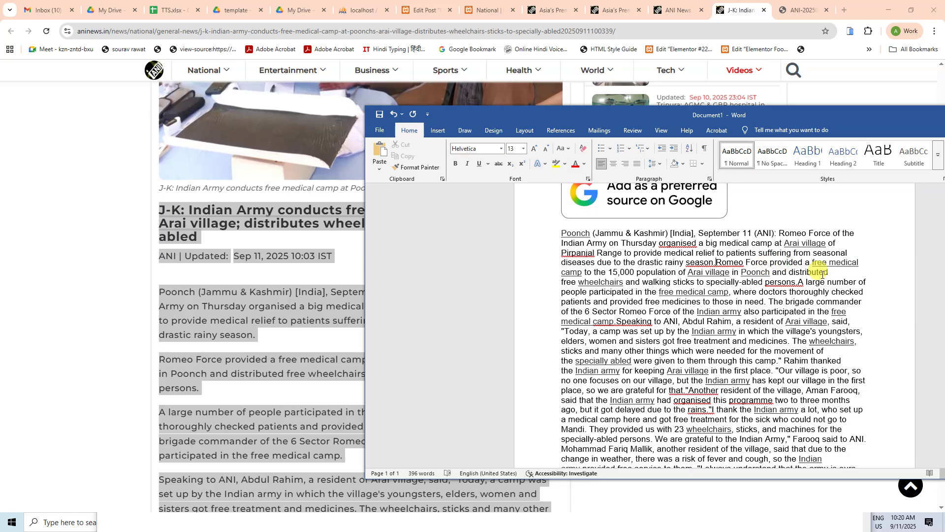
{"action": "key", "text": "Return"}
{"action": "key", "text": "Return"}
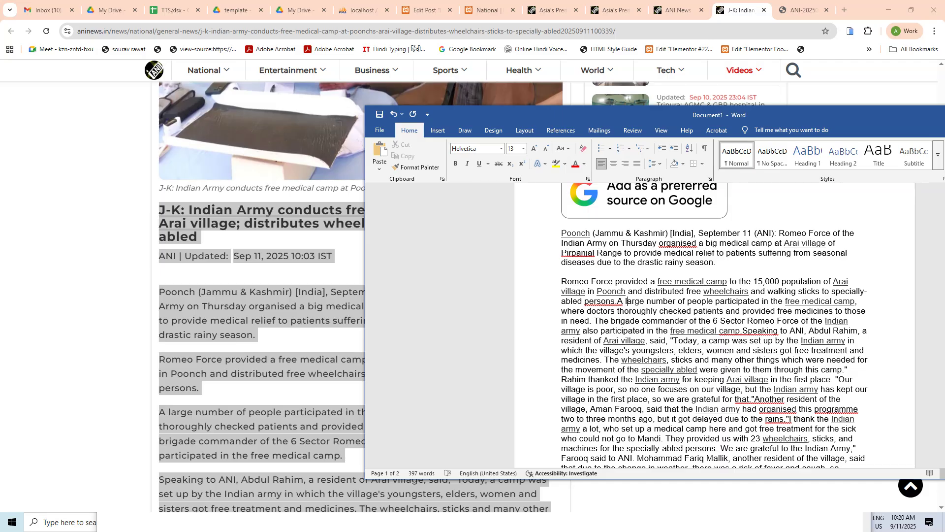
{"action": "key", "text": "Return"}
{"action": "key", "text": "Return"}
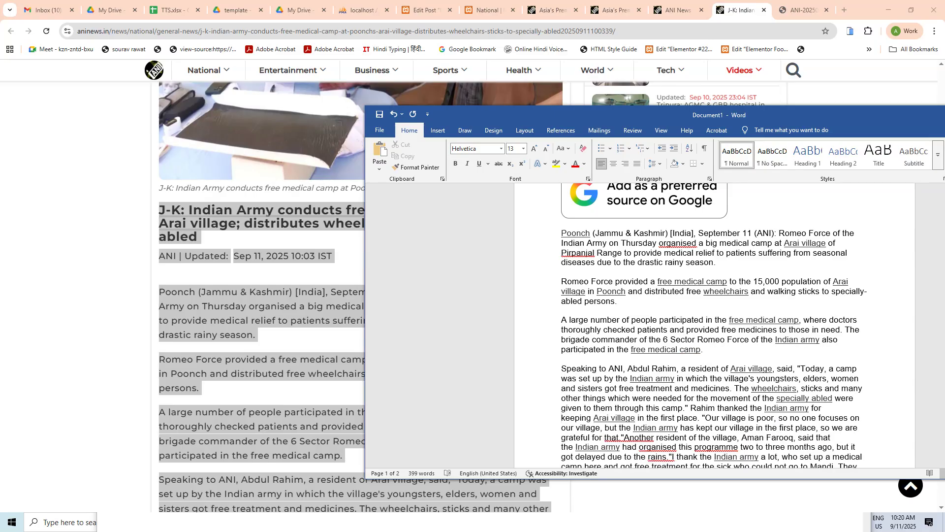
Step: Start 'Rahim thanked the Indian army…' and 'Another resident…' on new paragraphs, then move Word aside
{"action": "scroll", "coordinate": [236, 376], "scroll_direction": "down", "scroll_amount": 3}
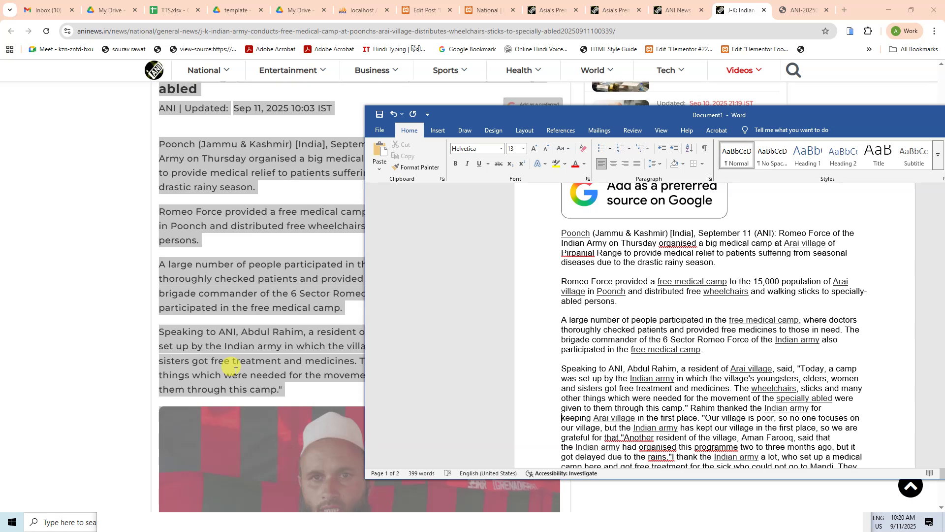
{"action": "scroll", "coordinate": [236, 368], "scroll_direction": "down", "scroll_amount": 6}
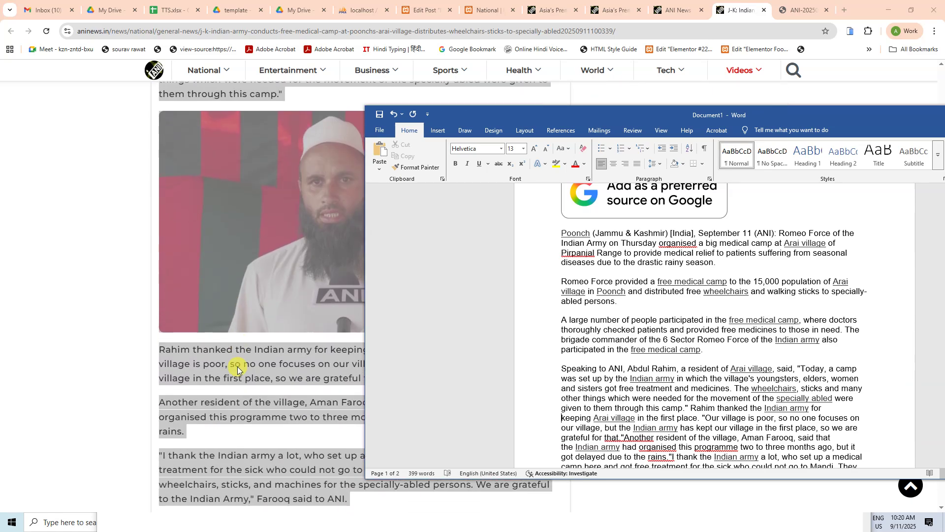
{"action": "scroll", "coordinate": [237, 367], "scroll_direction": "up", "scroll_amount": 3}
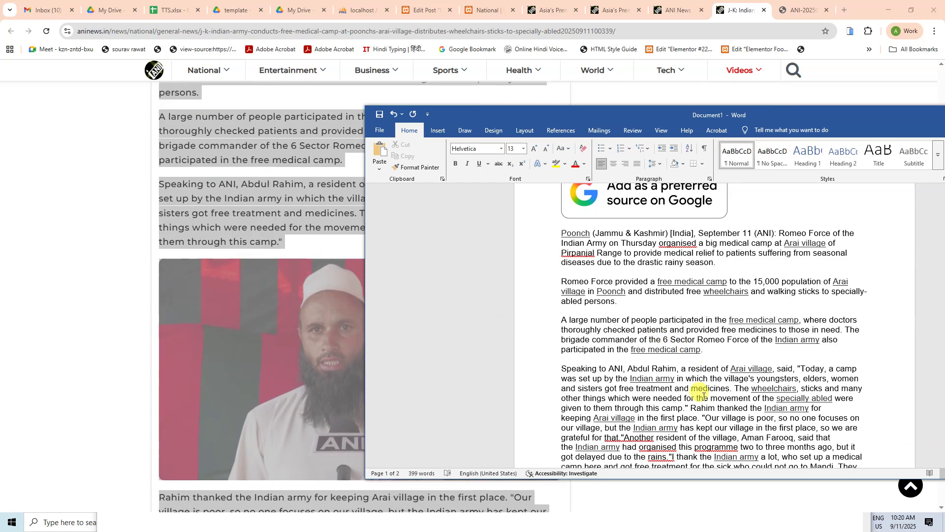
{"action": "left_click", "coordinate": [688, 409]}
{"action": "key", "text": "Delete"}
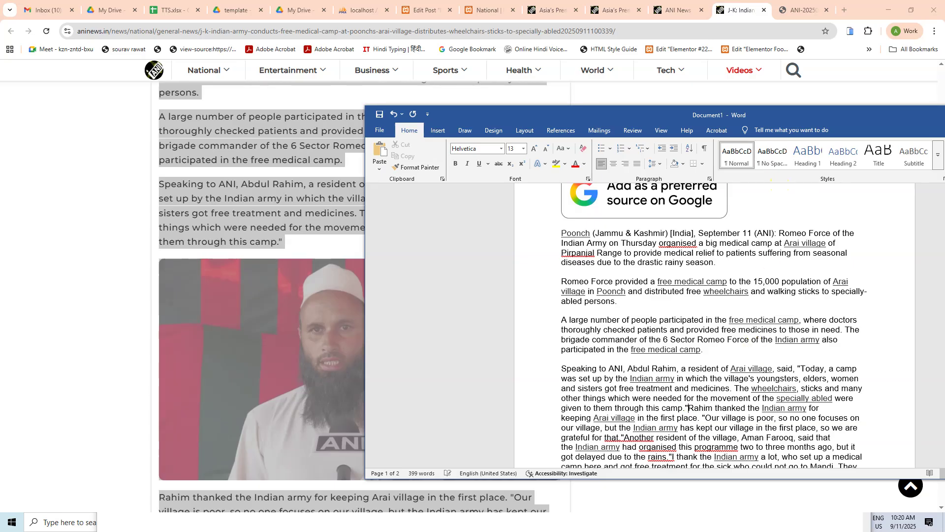
{"action": "key", "text": "Return"}
{"action": "scroll", "coordinate": [282, 348], "scroll_direction": "down", "scroll_amount": 6}
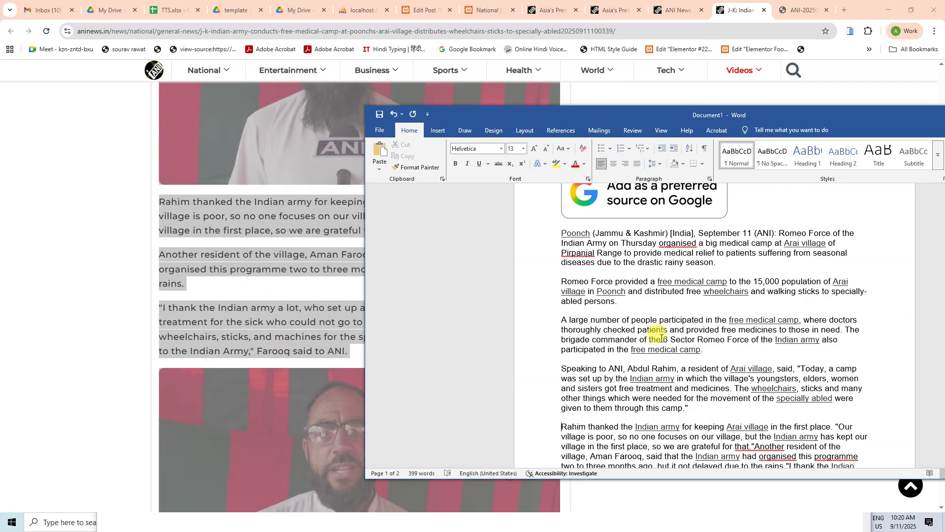
{"action": "scroll", "coordinate": [699, 414], "scroll_direction": "down", "scroll_amount": 2}
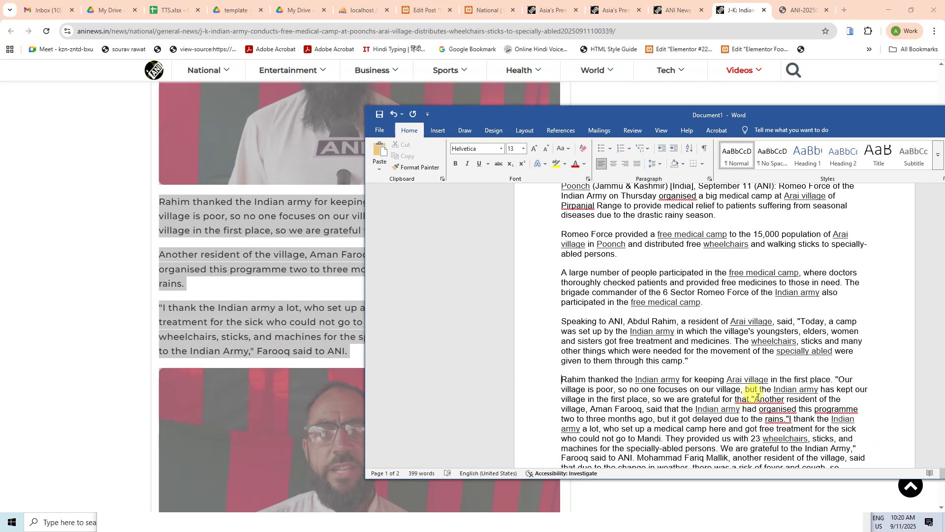
{"action": "left_click", "coordinate": [752, 399]}
{"action": "key", "text": "Return"}
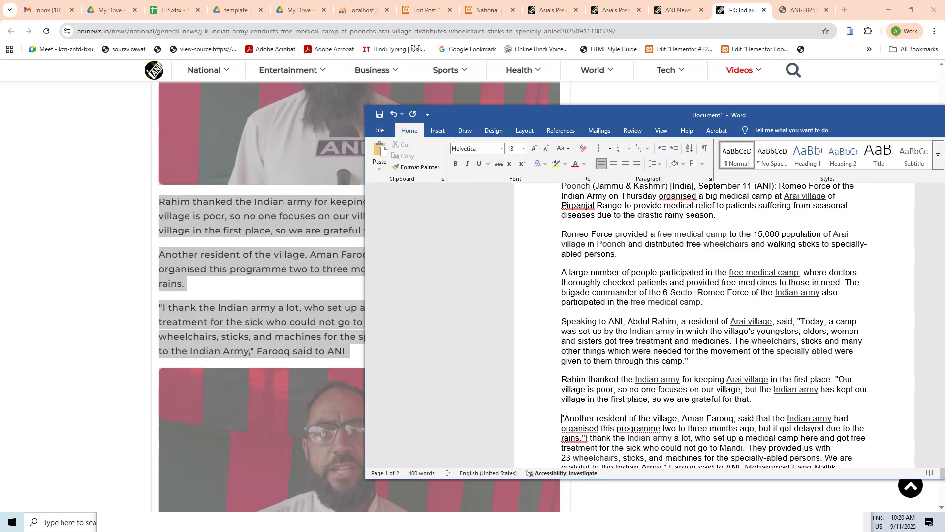
{"action": "scroll", "coordinate": [288, 197], "scroll_direction": "down", "scroll_amount": 6}
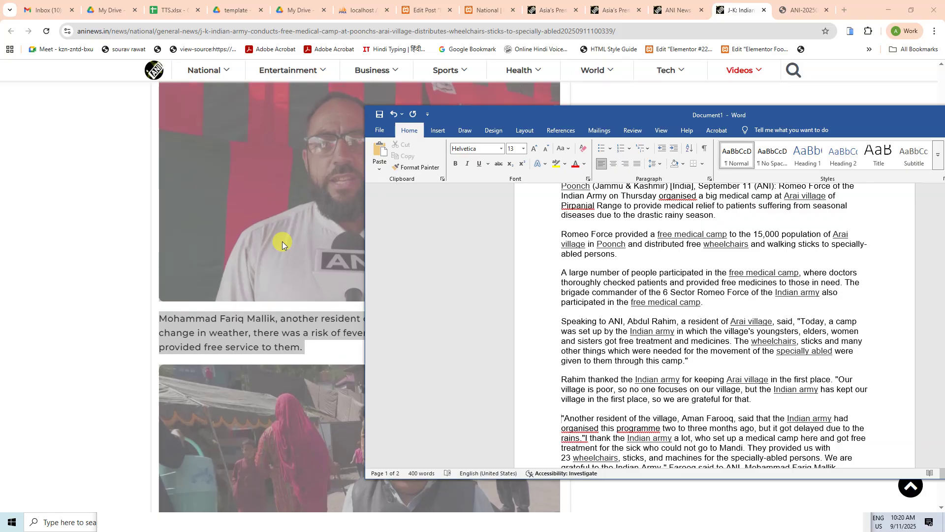
{"action": "scroll", "coordinate": [280, 241], "scroll_direction": "up", "scroll_amount": 6}
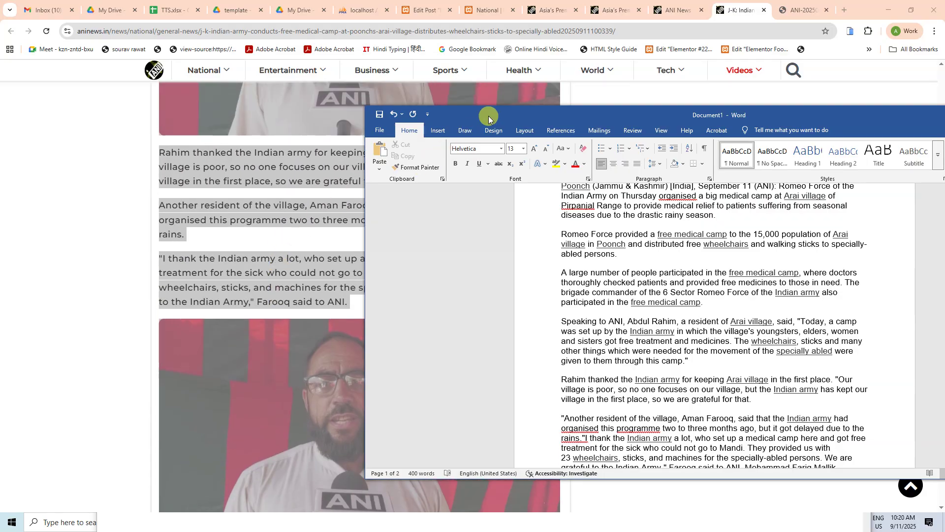
{"action": "left_click_drag", "start_coordinate": [489, 118], "coordinate": [944, 96]}
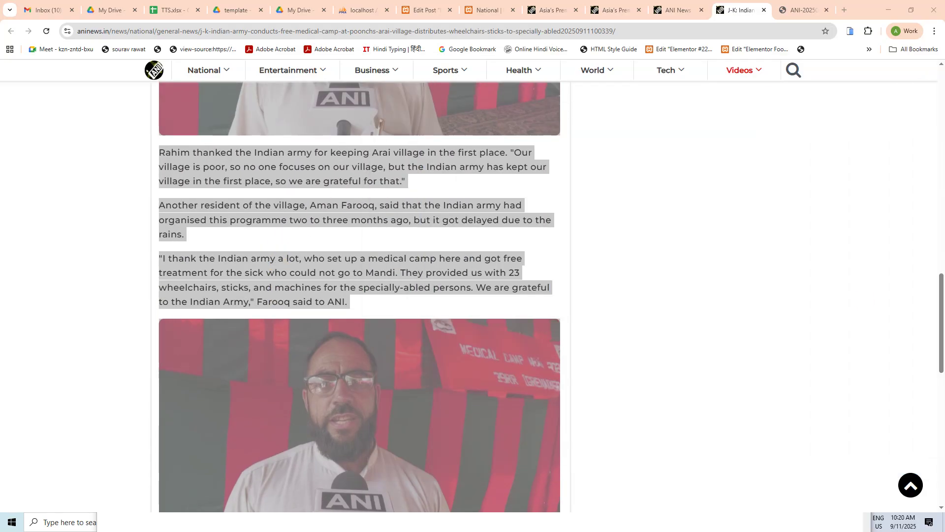
{"action": "scroll", "coordinate": [424, 347], "scroll_direction": "down", "scroll_amount": 10}
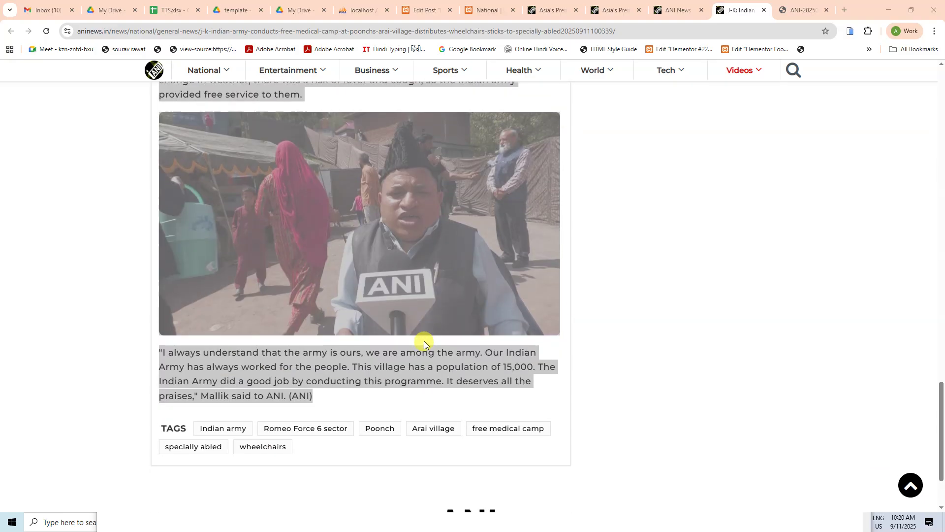
{"action": "scroll", "coordinate": [424, 340], "scroll_direction": "up", "scroll_amount": 5}
{"action": "scroll", "coordinate": [422, 326], "scroll_direction": "up", "scroll_amount": 5}
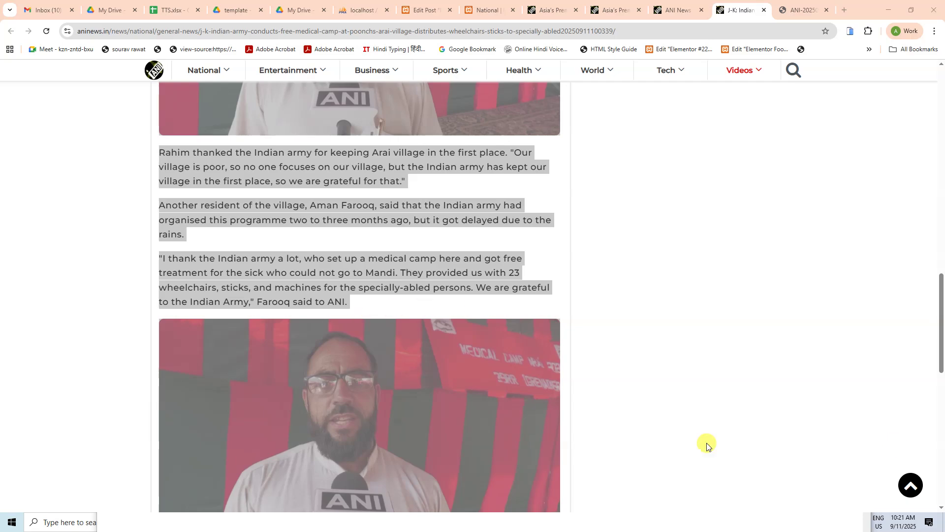
{"action": "scroll", "coordinate": [370, 360], "scroll_direction": "down", "scroll_amount": 8}
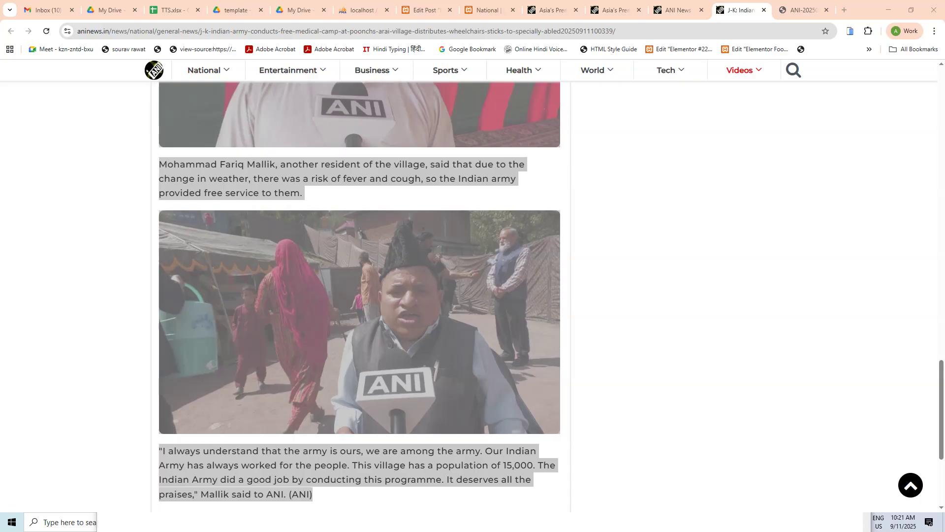
{"action": "left_click_drag", "start_coordinate": [944, 134], "coordinate": [525, 99]}
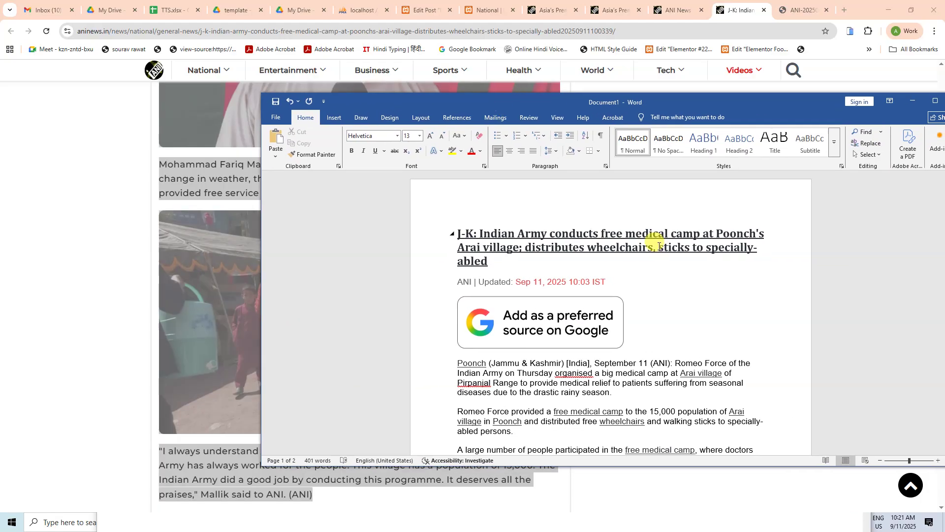
Step: Replace the 'Hello world!' post title with the ANI headline copied from Word
{"action": "left_click_drag", "start_coordinate": [496, 261], "coordinate": [450, 229]}
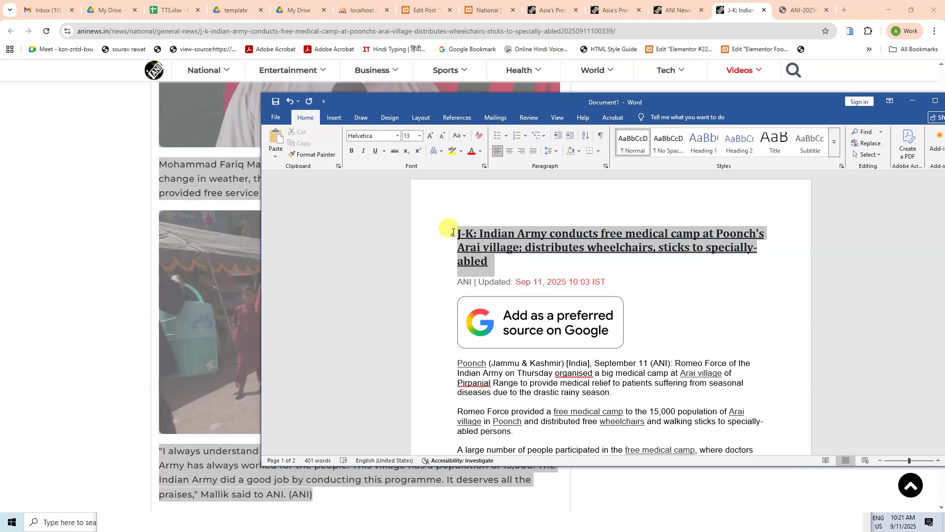
{"action": "key", "text": "ctrl+c"}
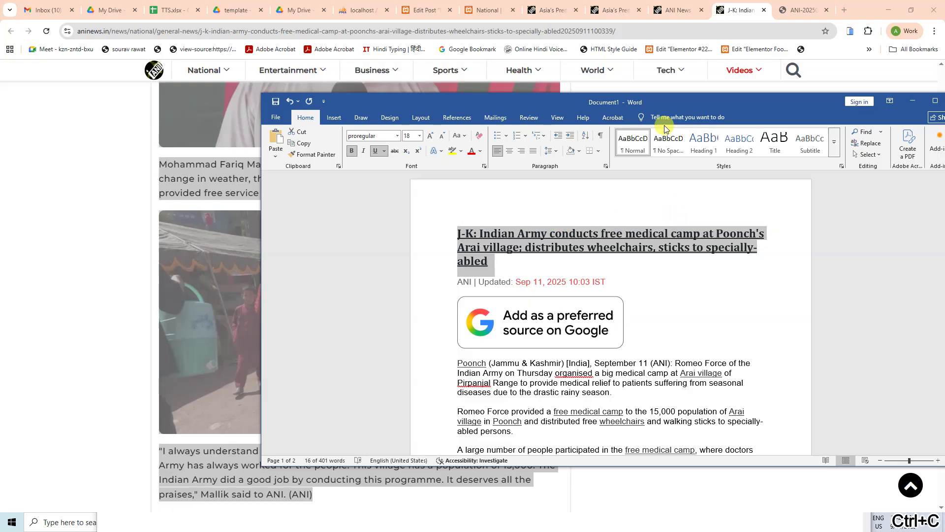
{"action": "scroll", "coordinate": [89, 218], "scroll_direction": "up", "scroll_amount": 10}
{"action": "scroll", "coordinate": [89, 218], "scroll_direction": "up", "scroll_amount": 5}
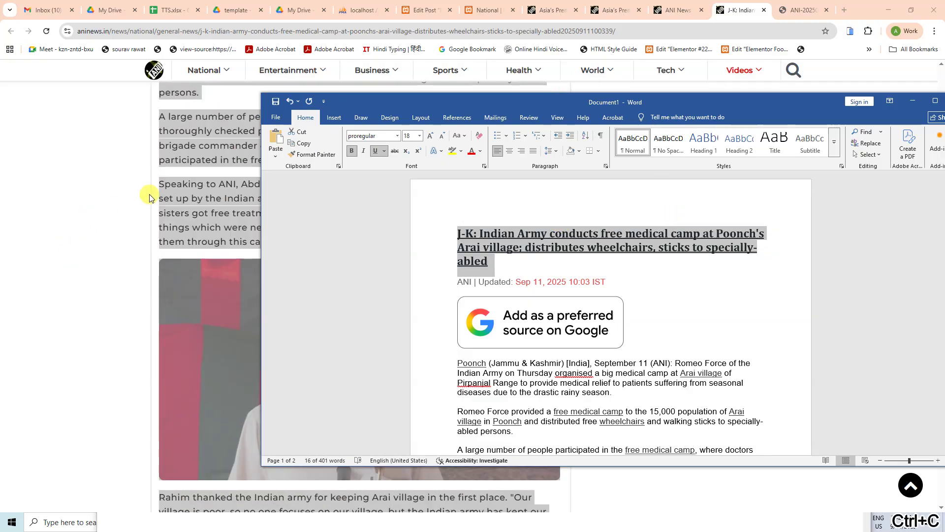
{"action": "left_click", "coordinate": [105, 185]}
{"action": "scroll", "coordinate": [105, 186], "scroll_direction": "up", "scroll_amount": 8}
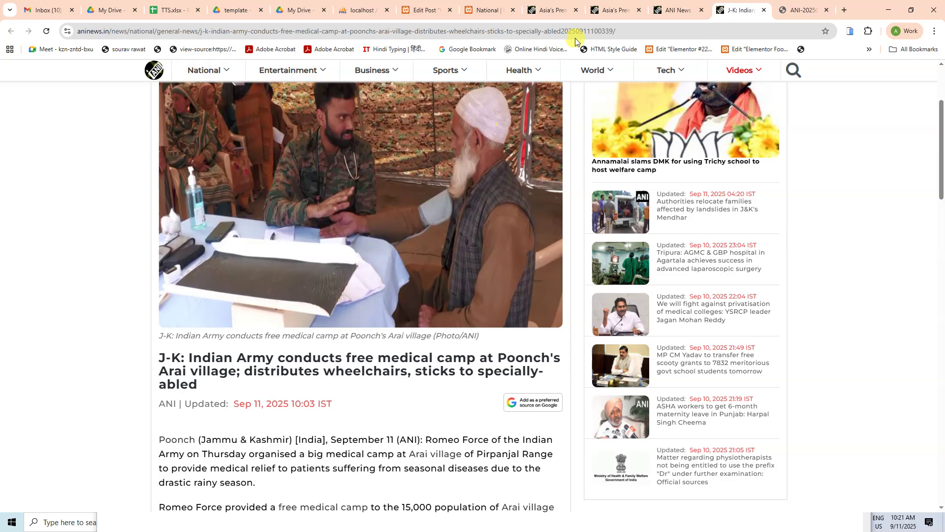
{"action": "left_click", "coordinate": [424, 10]}
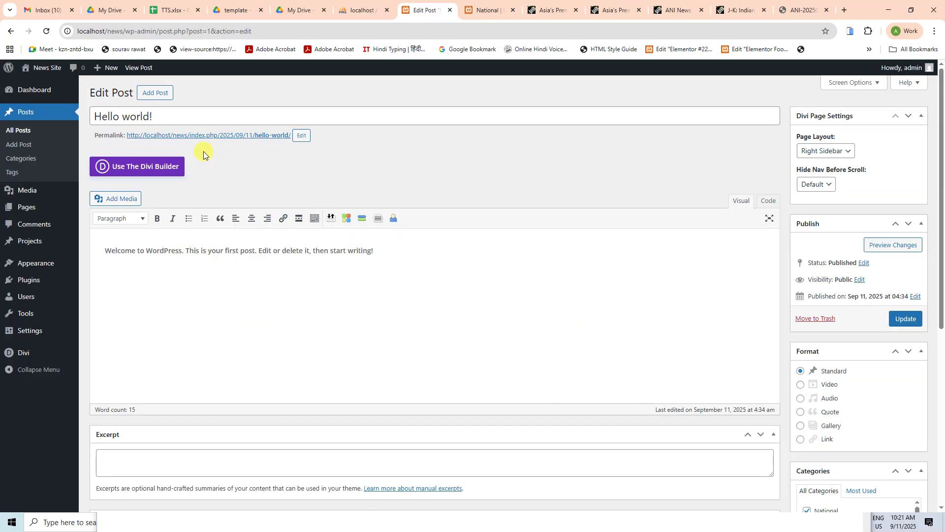
{"action": "left_click", "coordinate": [185, 120]}
{"action": "key", "text": "ctrl+a"}
{"action": "key", "text": "ctrl+v"}
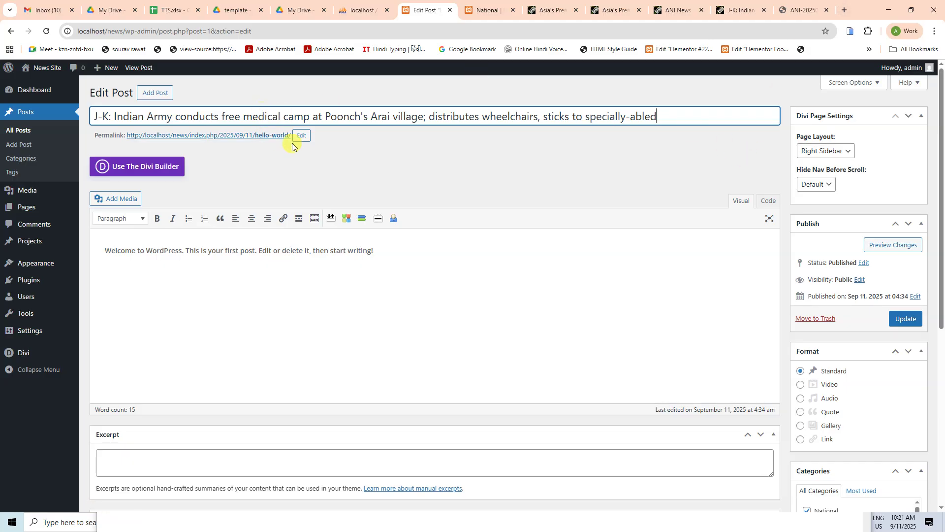
Step: Change the permalink slug from hello-world to the slug copied from the ANI article URL
{"action": "key", "text": "alt+Tab"}
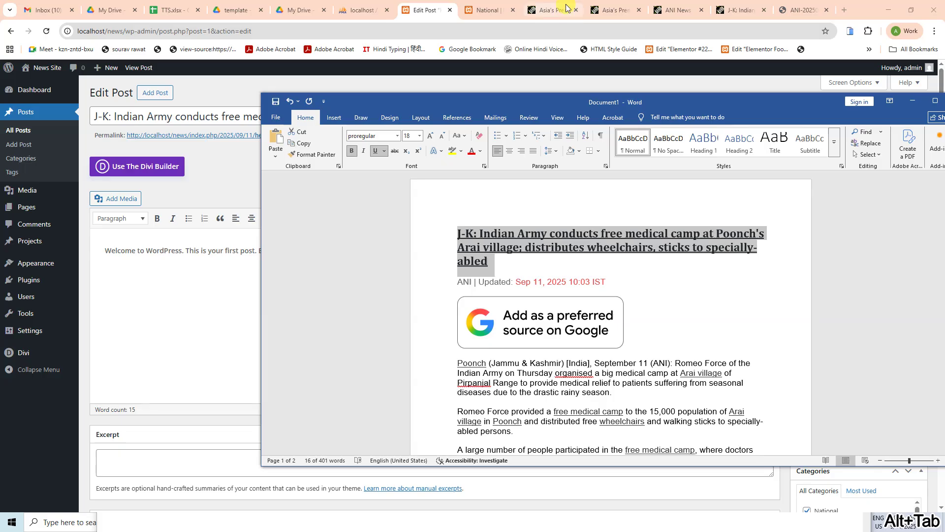
{"action": "left_click", "coordinate": [742, 10]}
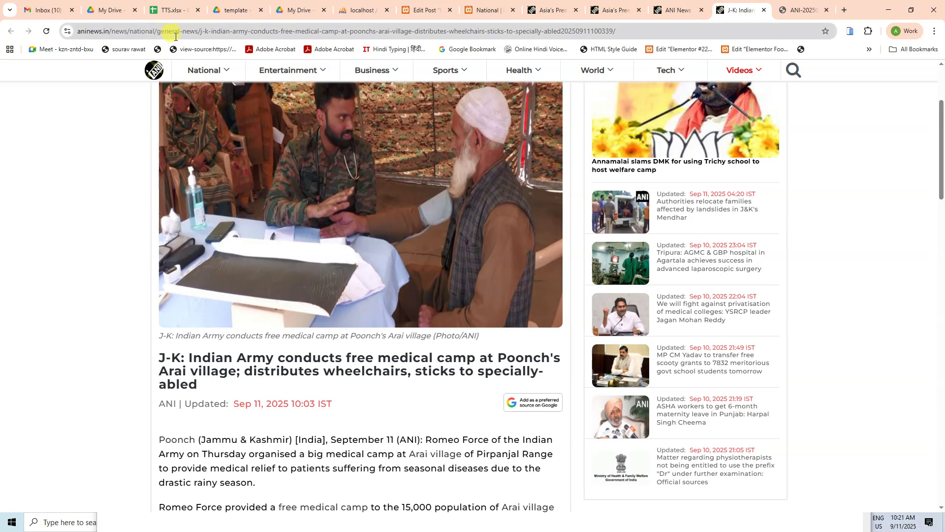
{"action": "left_click_drag", "start_coordinate": [200, 34], "coordinate": [563, 46]}
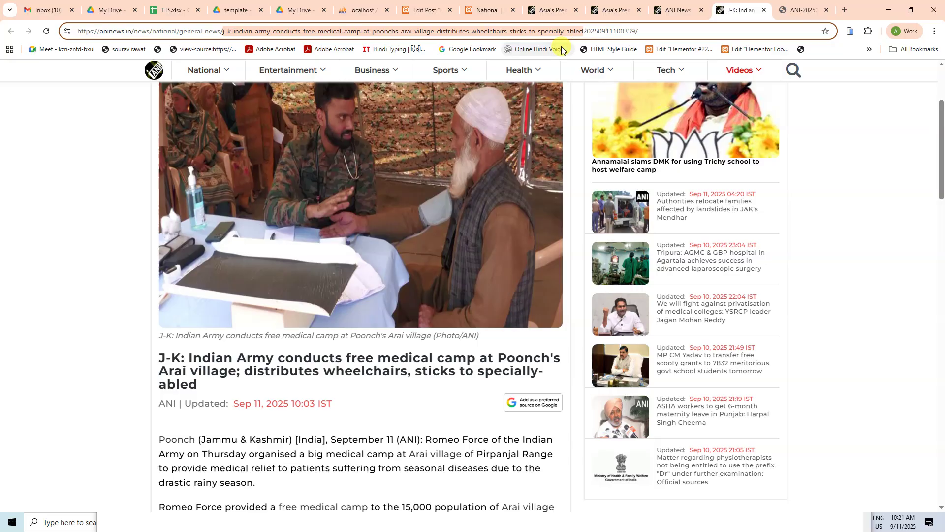
{"action": "key", "text": "ctrl+c"}
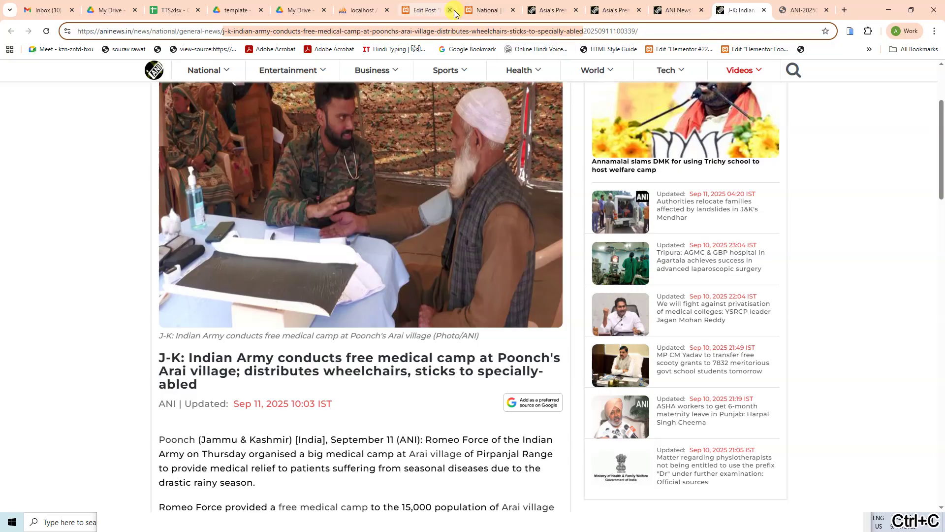
{"action": "left_click", "coordinate": [430, 8]}
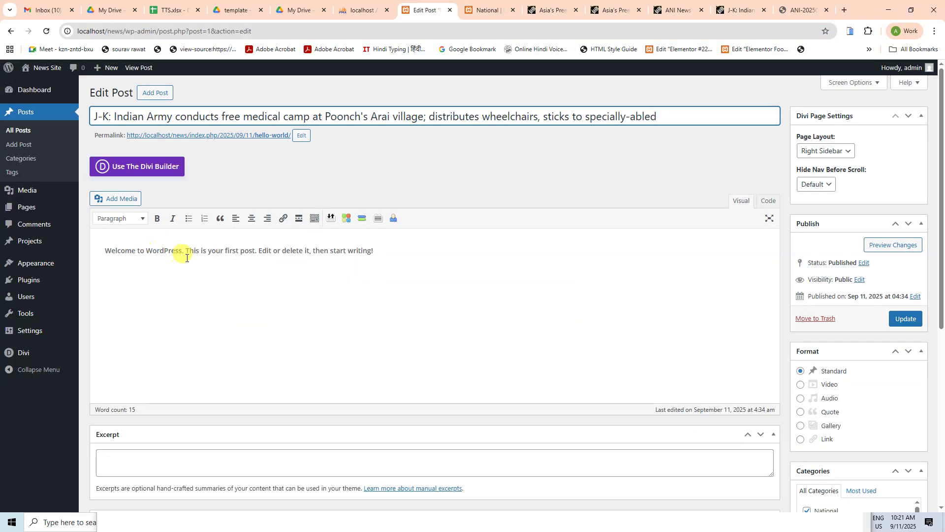
{"action": "left_click", "coordinate": [201, 251]}
{"action": "left_click", "coordinate": [301, 136]}
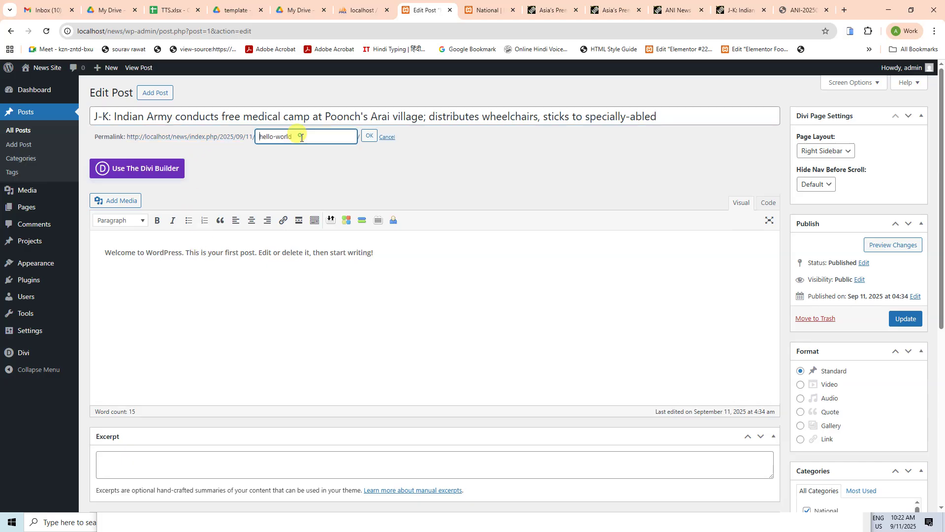
{"action": "key", "text": "ctrl+a"}
{"action": "key", "text": "ctrl+v"}
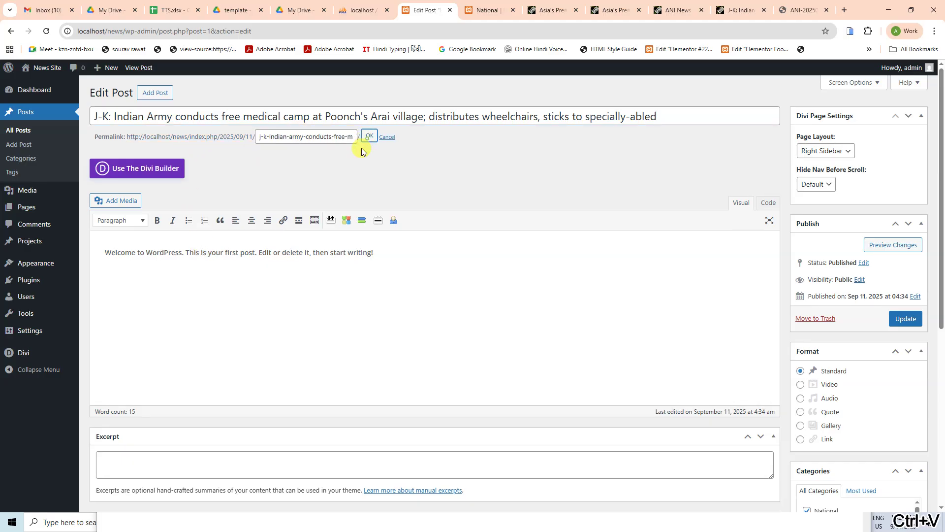
{"action": "left_click", "coordinate": [370, 135]}
{"action": "left_click", "coordinate": [306, 286]}
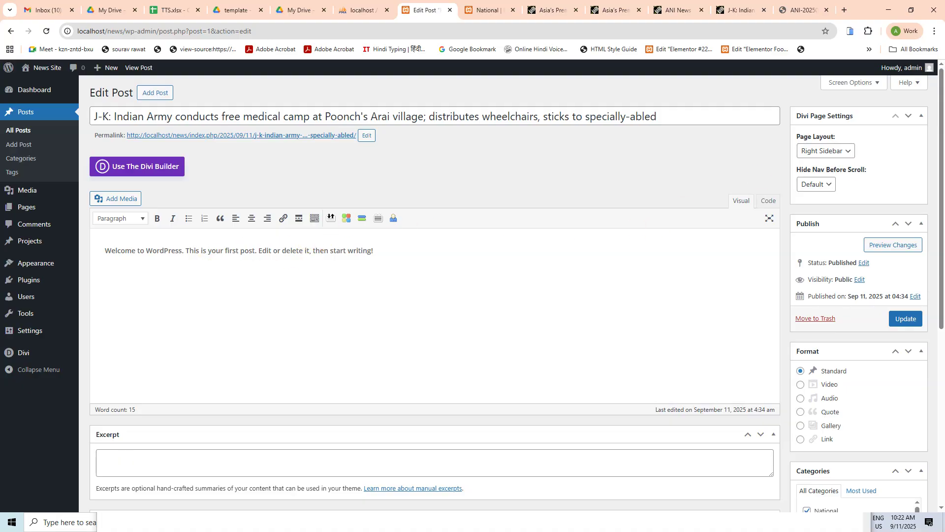
{"action": "key", "text": "alt+Tab"}
Step: Replace the default welcome text in the post body with the full ANI article copied from Word
{"action": "scroll", "coordinate": [550, 321], "scroll_direction": "down", "scroll_amount": 2}
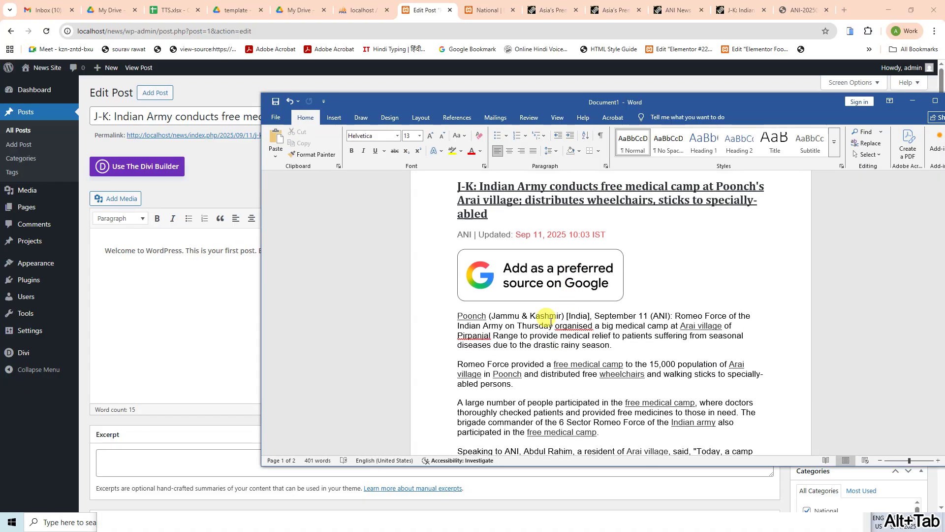
{"action": "scroll", "coordinate": [505, 338], "scroll_direction": "down", "scroll_amount": 5}
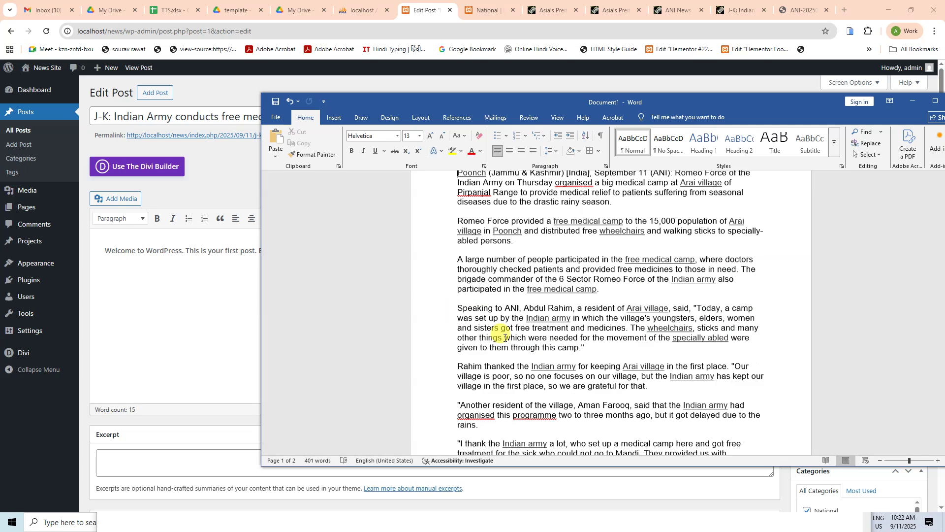
{"action": "scroll", "coordinate": [505, 338], "scroll_direction": "down", "scroll_amount": 10}
{"action": "key", "text": "ctrl+a"}
{"action": "key", "text": "ctrl+c"}
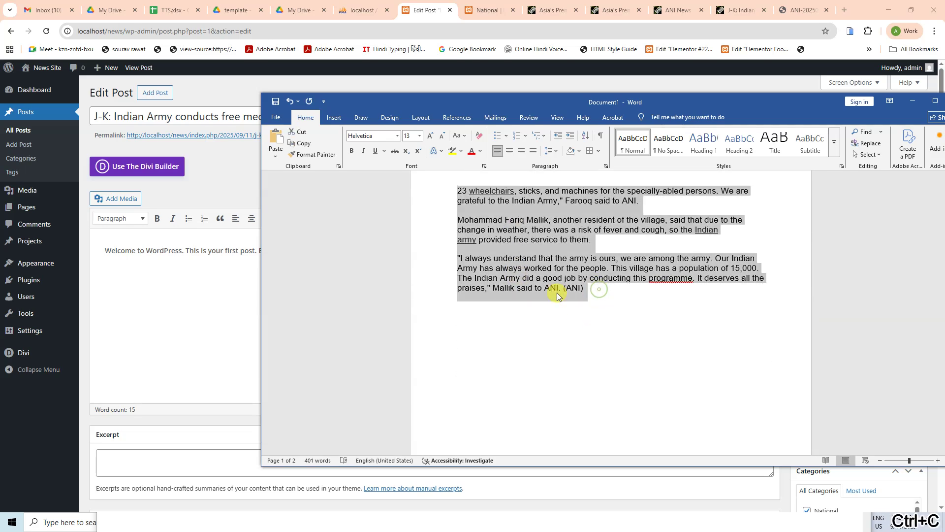
{"action": "left_click", "coordinate": [158, 297]}
{"action": "key", "text": "ctrl+a"}
{"action": "key", "text": "ctrl+v"}
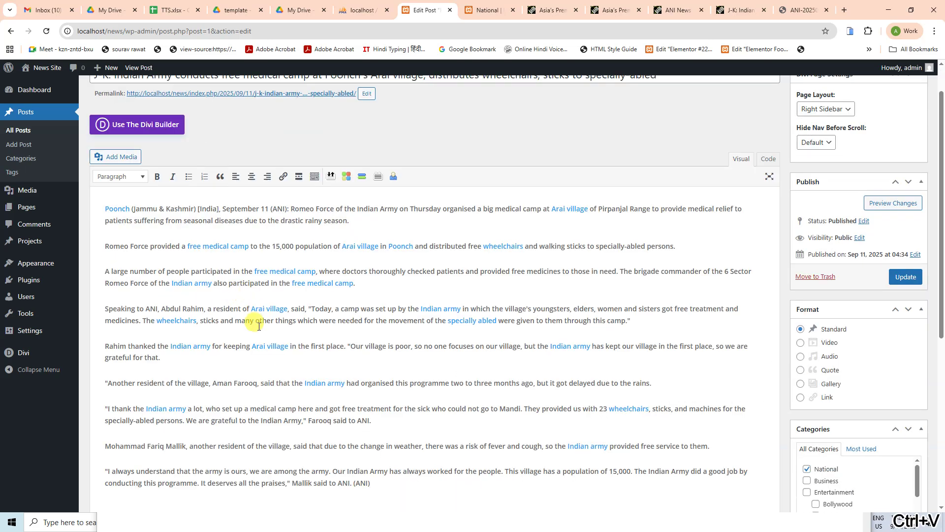
{"action": "scroll", "coordinate": [424, 394], "scroll_direction": "down", "scroll_amount": 6}
{"action": "scroll", "coordinate": [328, 320], "scroll_direction": "up", "scroll_amount": 5}
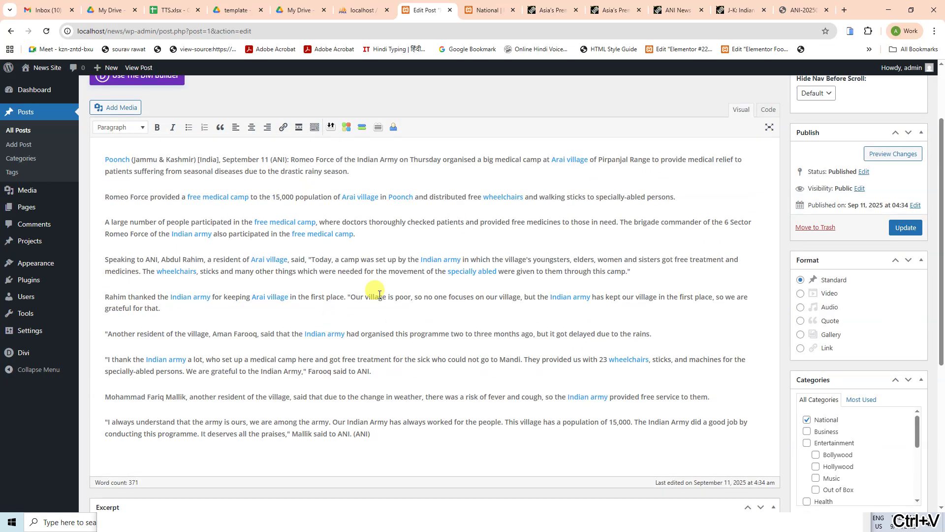
{"action": "scroll", "coordinate": [389, 301], "scroll_direction": "down", "scroll_amount": 3}
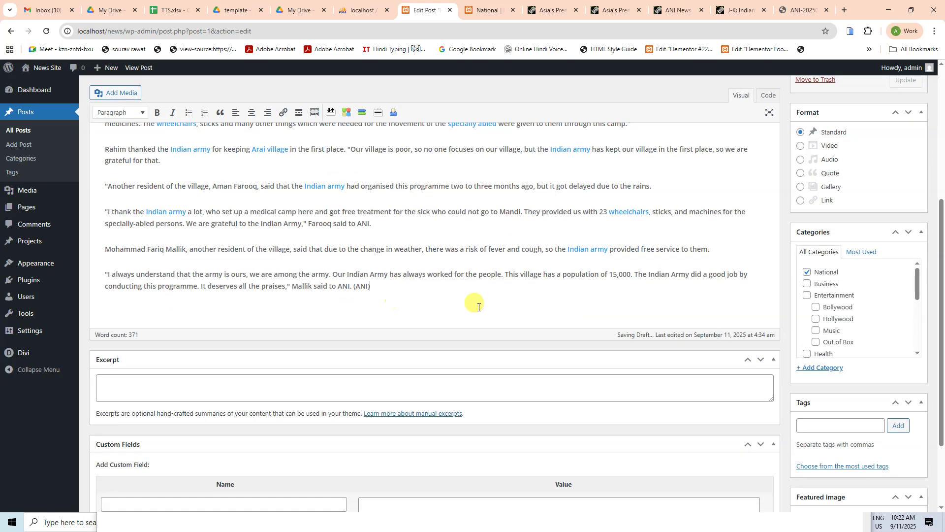
{"action": "scroll", "coordinate": [493, 306], "scroll_direction": "down", "scroll_amount": 2}
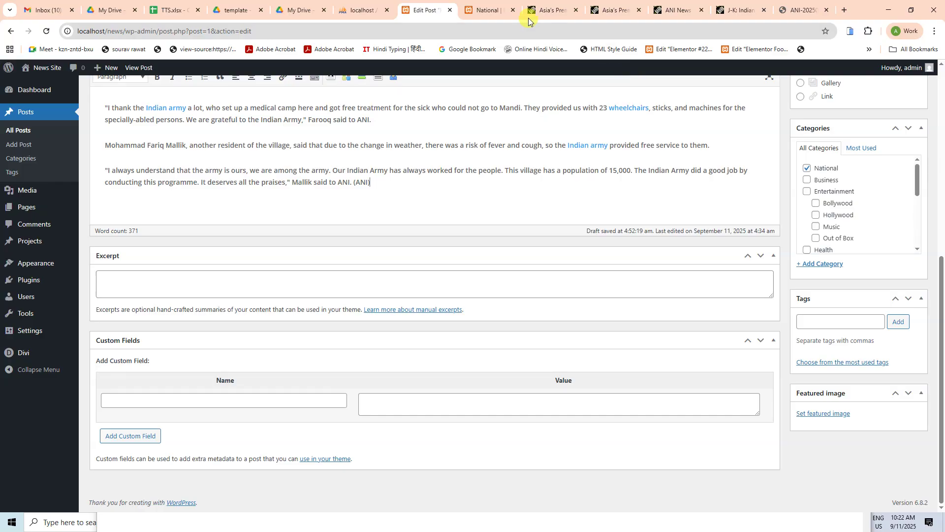
Step: Open the J-K Indian Army article's photo on its own and copy its web address
{"action": "left_click", "coordinate": [490, 9]}
{"action": "left_click", "coordinate": [551, 10]}
{"action": "left_click", "coordinate": [616, 10]}
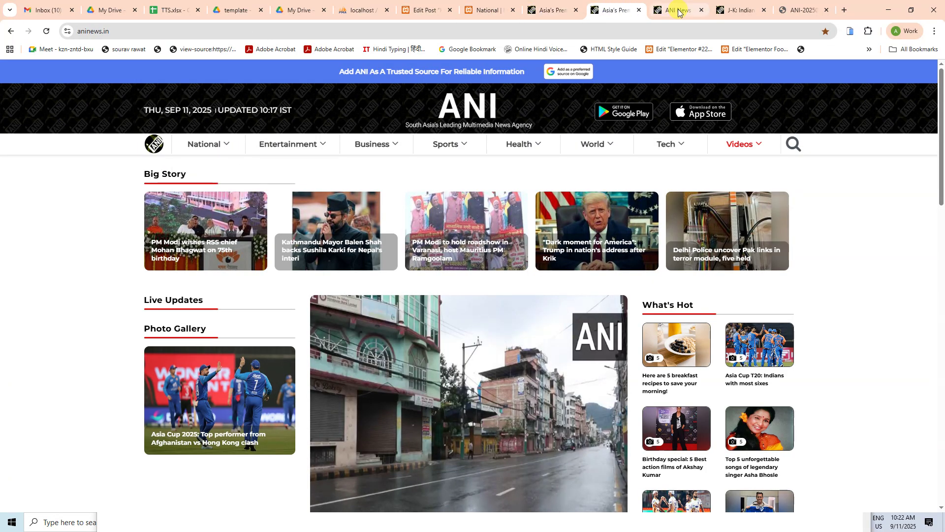
{"action": "left_click", "coordinate": [678, 9]}
{"action": "left_click", "coordinate": [743, 10]}
{"action": "left_click", "coordinate": [783, 10]}
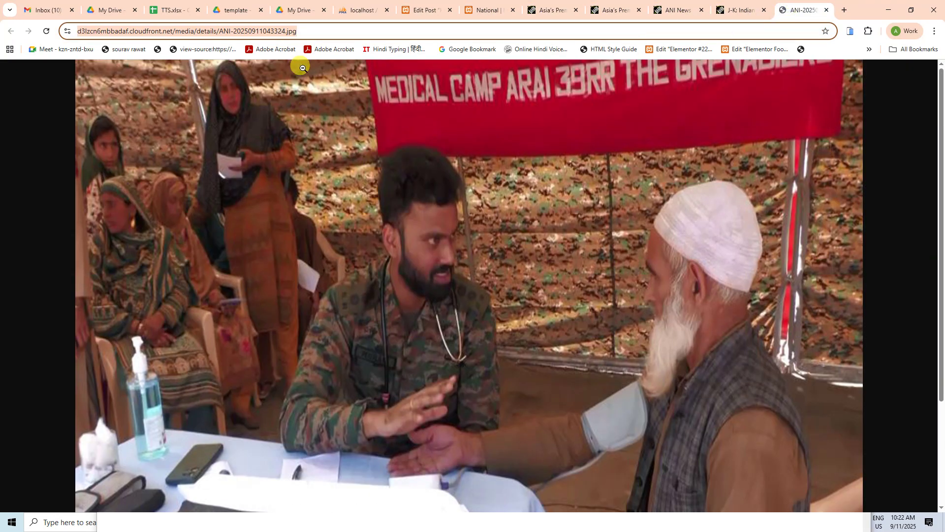
{"action": "key", "text": "ctrl+c"}
Step: Upload the ANI medical-camp photo from that address and make it the post's featured image
{"action": "key", "text": "alt+Tab"}
{"action": "key", "text": "alt+Tab"}
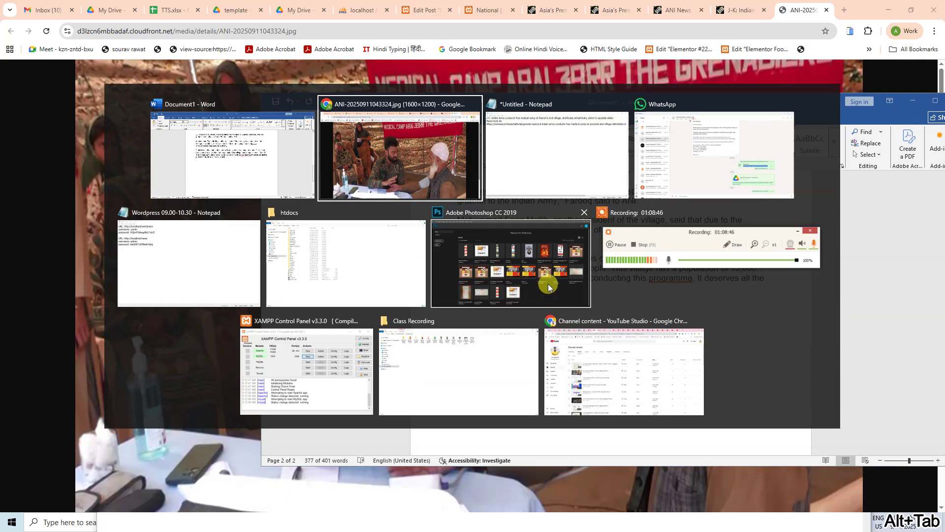
{"action": "left_click", "coordinate": [423, 10]}
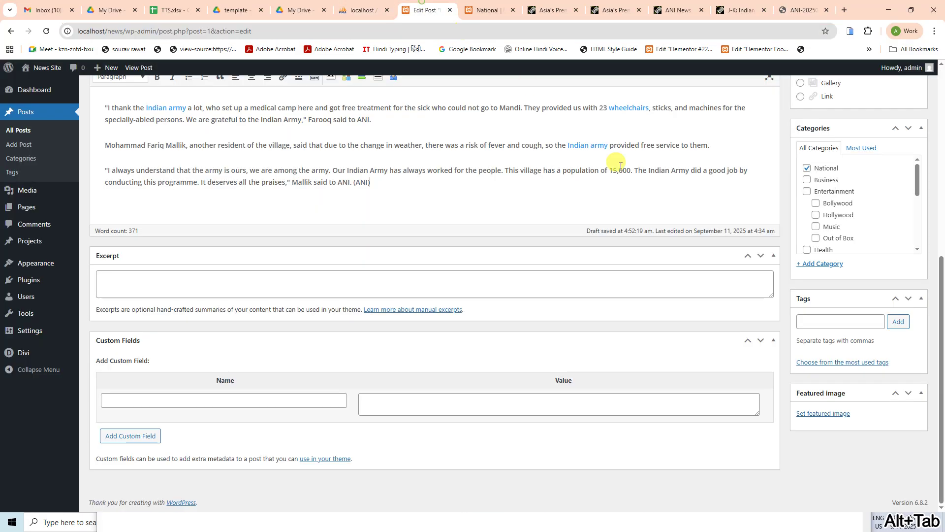
{"action": "left_click", "coordinate": [810, 413]}
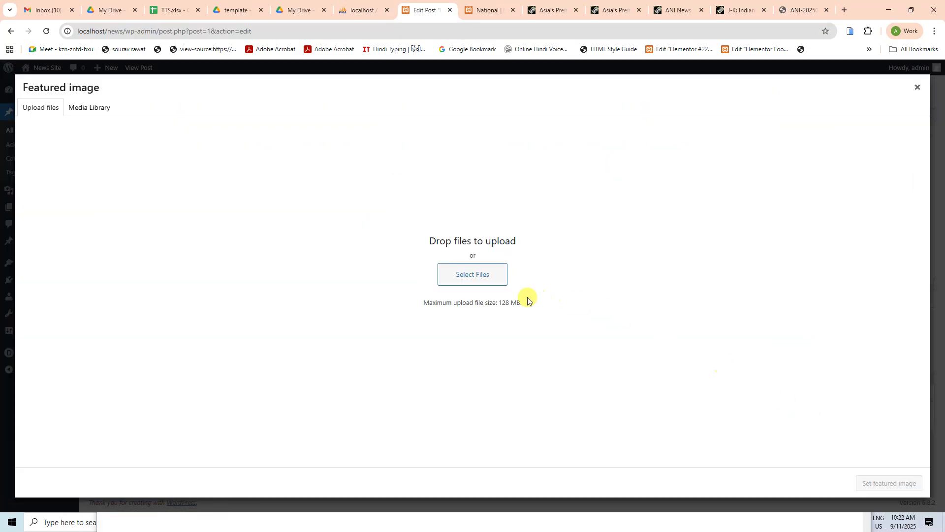
{"action": "left_click", "coordinate": [457, 274]}
{"action": "left_click", "coordinate": [186, 219]}
{"action": "key", "text": "ctrl+v"}
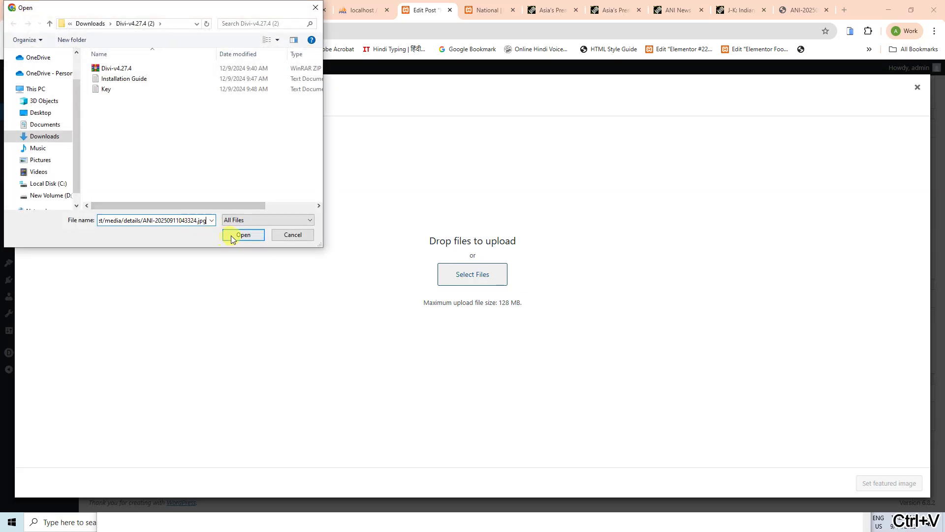
{"action": "left_click", "coordinate": [243, 235]}
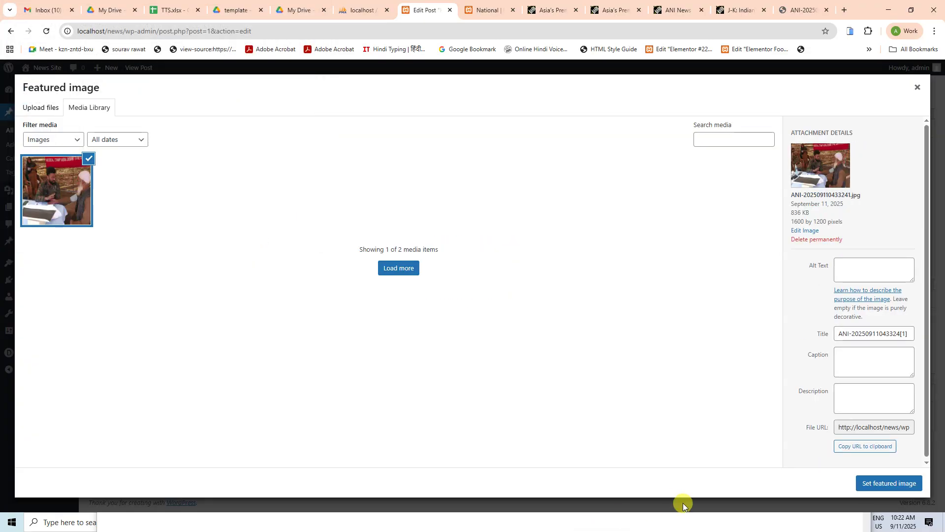
{"action": "left_click", "coordinate": [869, 483]}
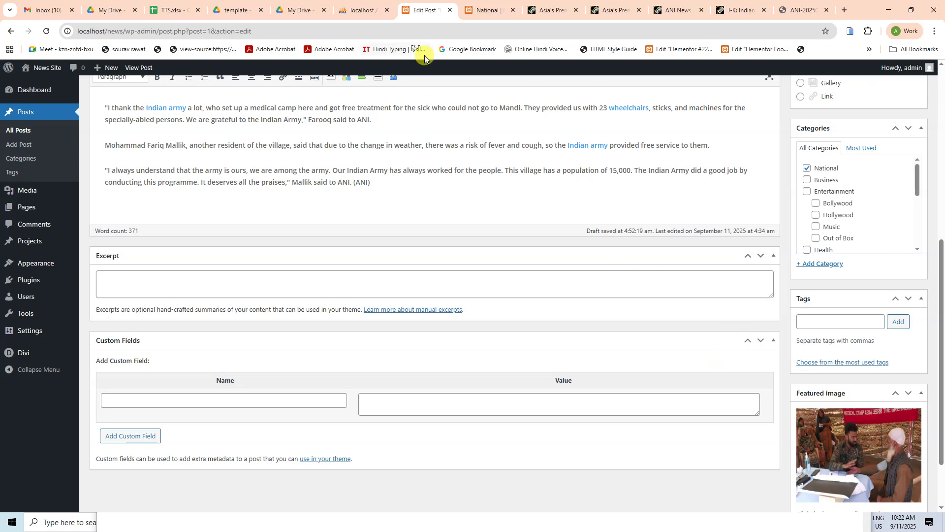
Step: Close the standalone image tab and switch the post's category from National to General News
{"action": "left_click", "coordinate": [485, 10]}
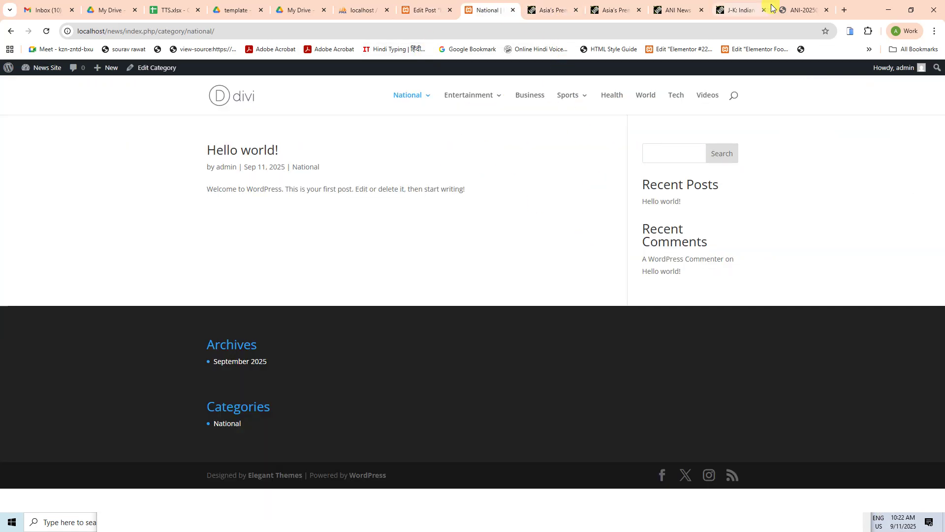
{"action": "left_click", "coordinate": [795, 10]}
{"action": "key", "text": "ctrl+w"}
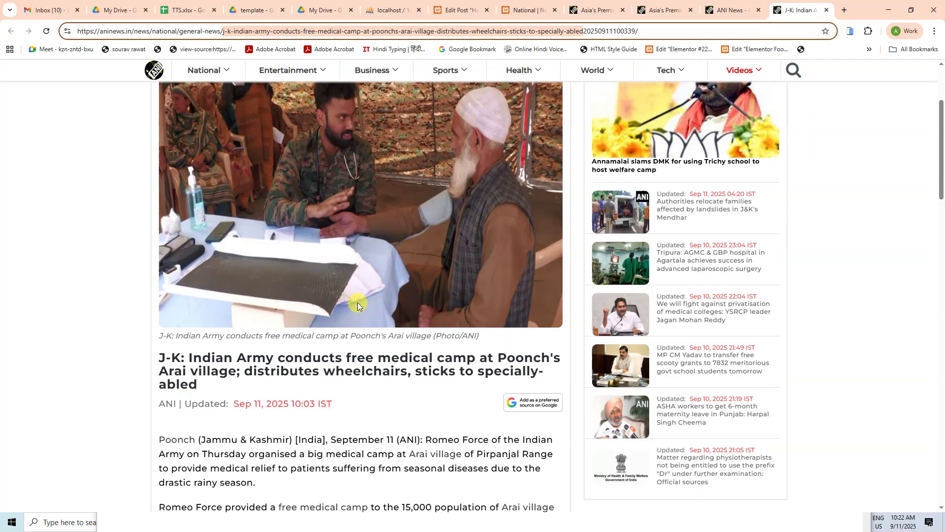
{"action": "scroll", "coordinate": [357, 296], "scroll_direction": "up", "scroll_amount": 3}
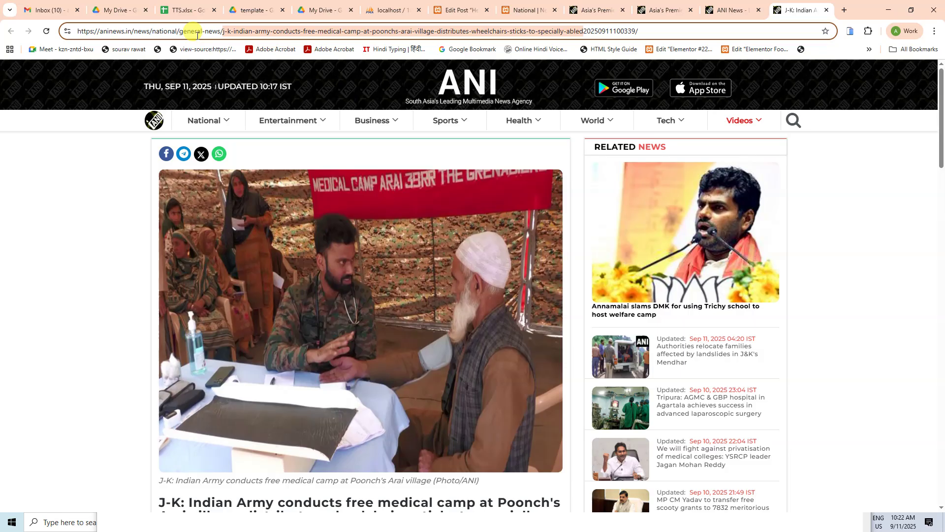
{"action": "left_click", "coordinate": [458, 13]}
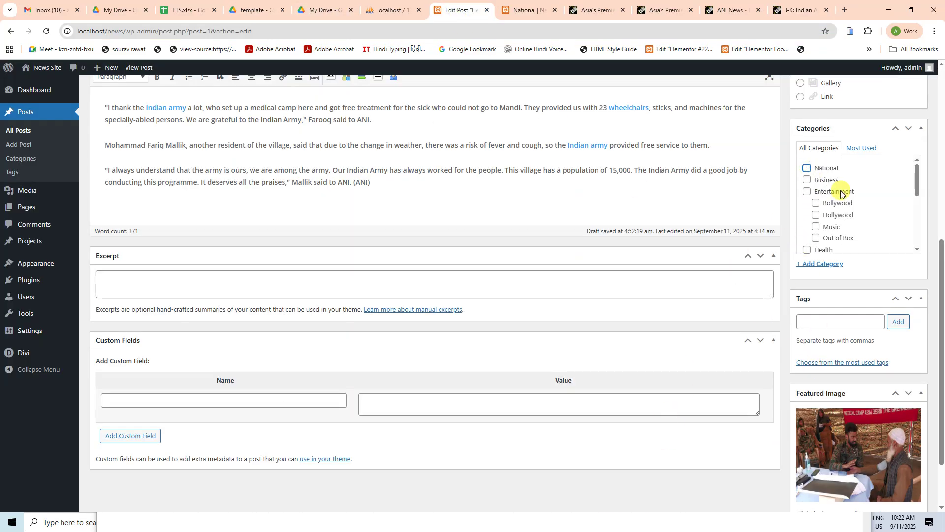
{"action": "scroll", "coordinate": [847, 202], "scroll_direction": "down", "scroll_amount": 5}
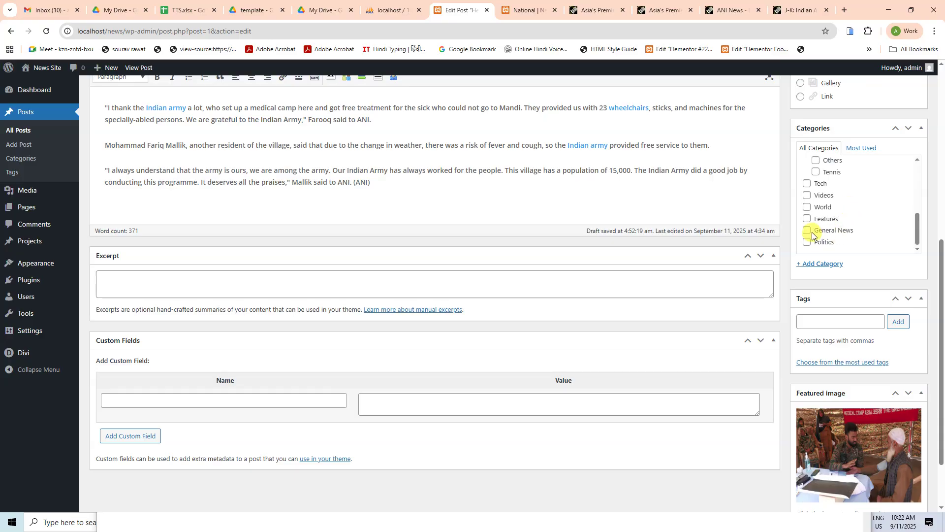
{"action": "left_click", "coordinate": [810, 231]}
{"action": "scroll", "coordinate": [883, 226], "scroll_direction": "down", "scroll_amount": 3}
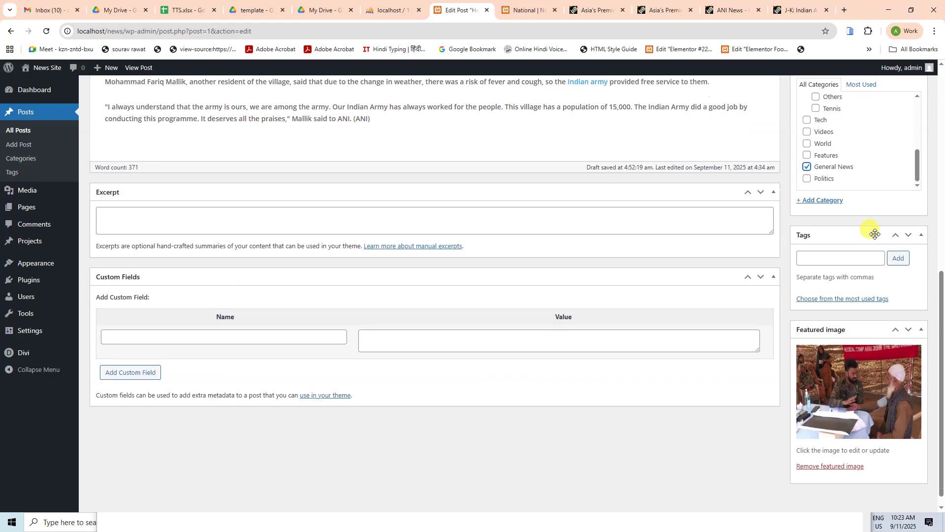
{"action": "left_click", "coordinate": [800, 244]}
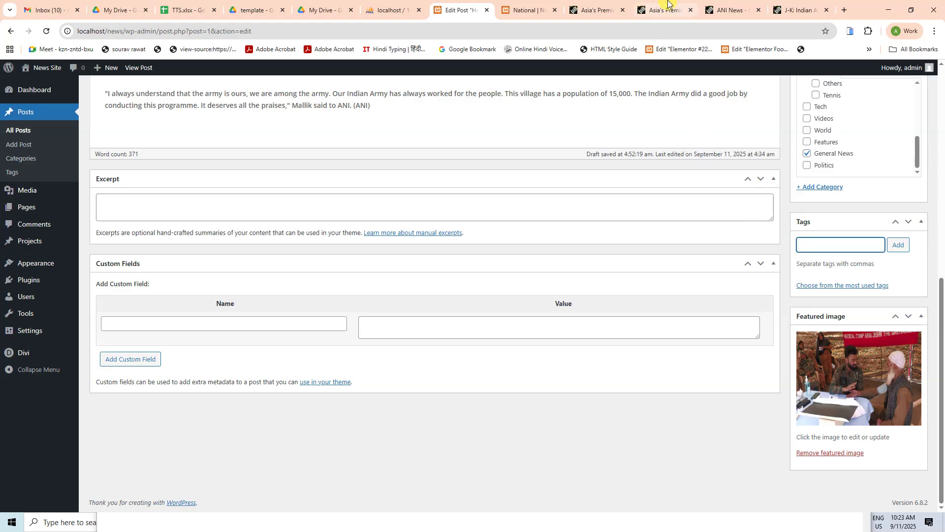
Step: Scroll the ANI article down to its tag list: Indian army, Romeo Force 6 sector, Poonch, Arai village
{"action": "left_click", "coordinate": [795, 10]}
{"action": "scroll", "coordinate": [434, 300], "scroll_direction": "down", "scroll_amount": 15}
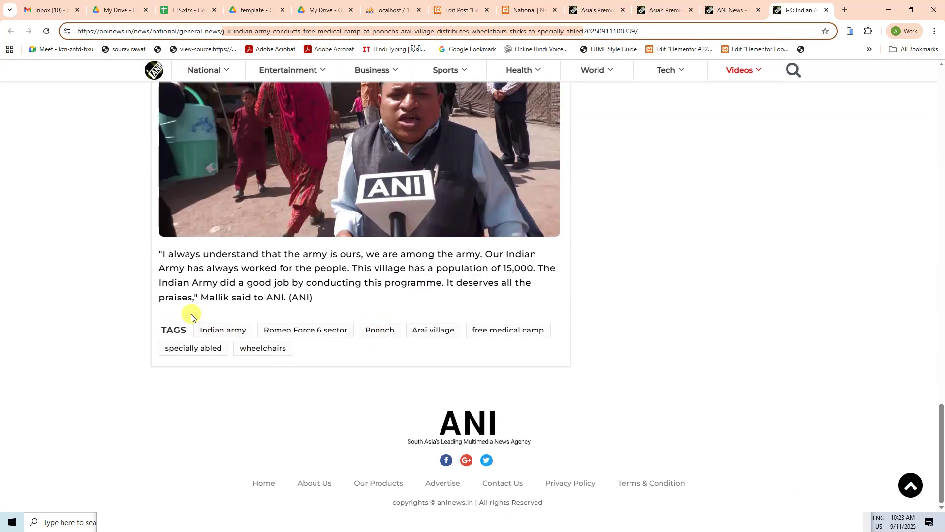
{"action": "left_click_drag", "start_coordinate": [190, 313], "coordinate": [290, 334]}
{"action": "left_click", "coordinate": [326, 295]}
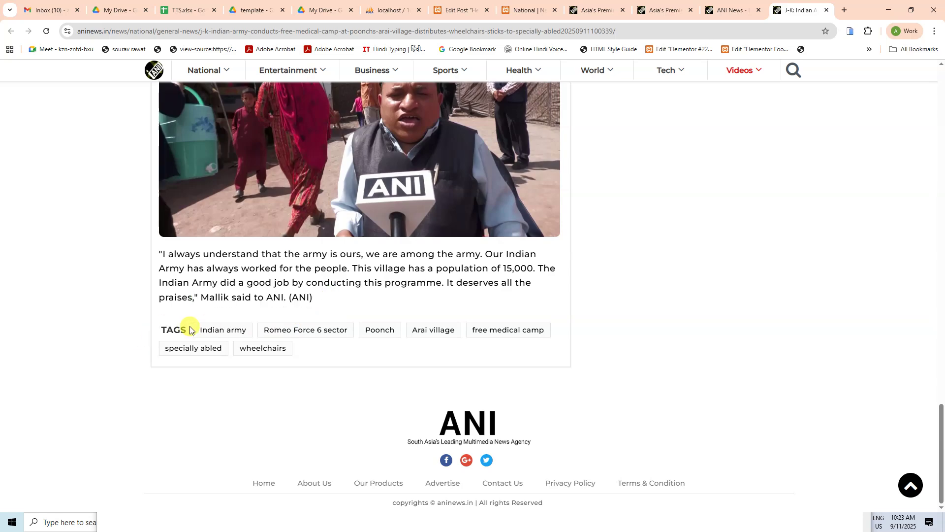
{"action": "left_click_drag", "start_coordinate": [190, 325], "coordinate": [312, 359]}
{"action": "left_click", "coordinate": [318, 377]}
Step: Browse the Indian army topic results, then return to the article and select its tags
{"action": "left_click", "coordinate": [233, 336]}
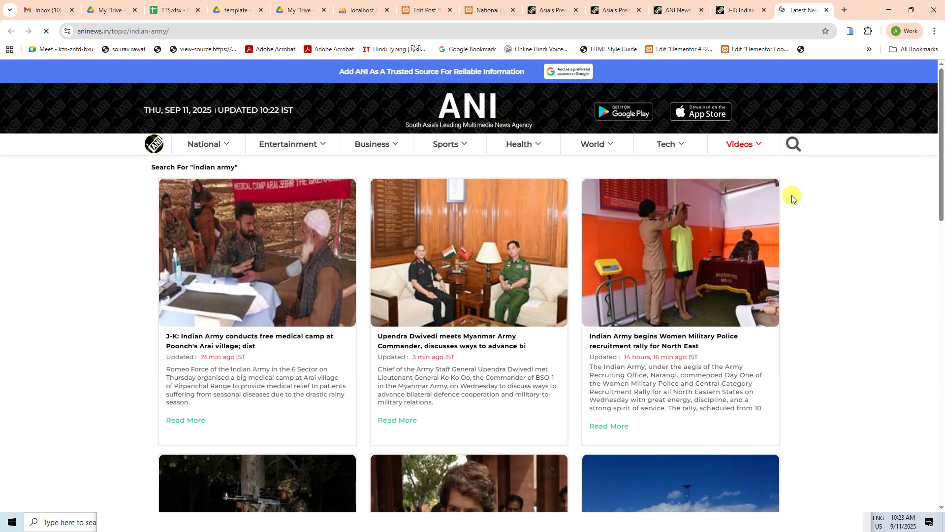
{"action": "scroll", "coordinate": [801, 270], "scroll_direction": "down", "scroll_amount": 6}
{"action": "scroll", "coordinate": [787, 279], "scroll_direction": "up", "scroll_amount": 8}
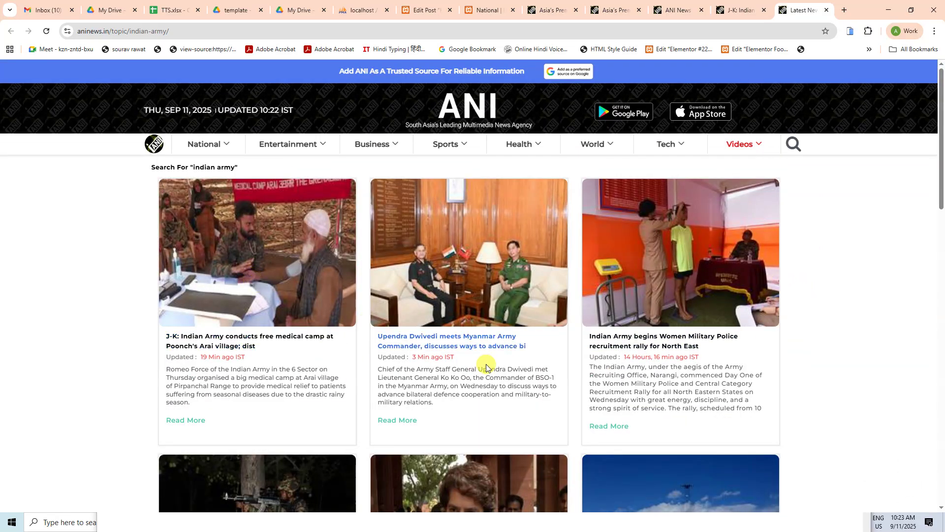
{"action": "scroll", "coordinate": [630, 367], "scroll_direction": "down", "scroll_amount": 5}
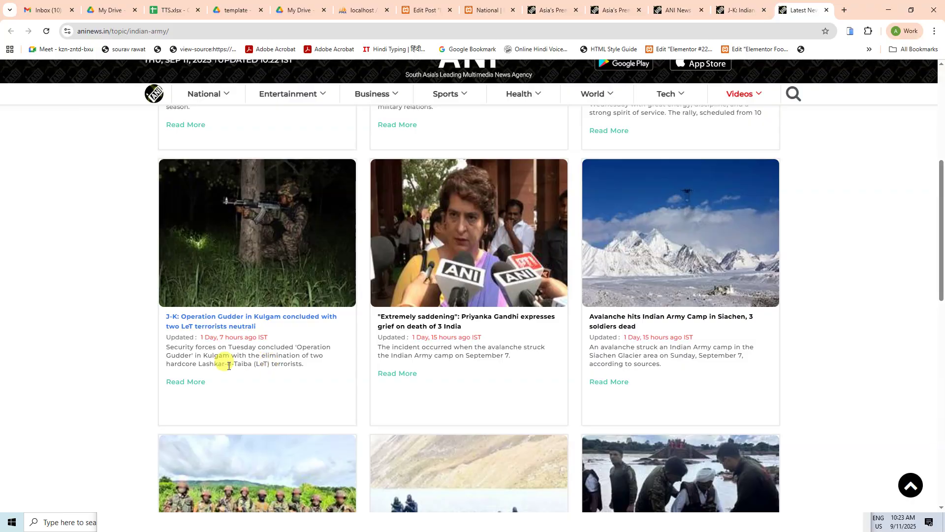
{"action": "scroll", "coordinate": [680, 334], "scroll_direction": "down", "scroll_amount": 5}
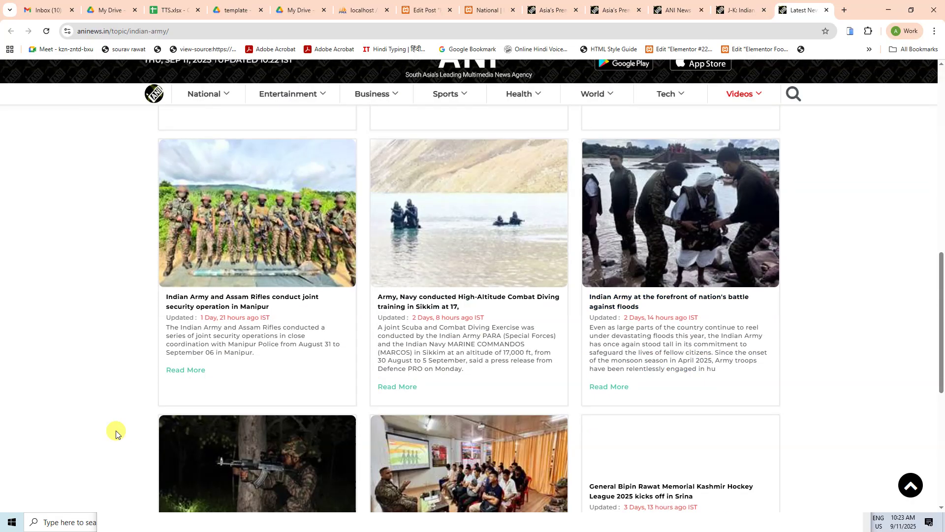
{"action": "scroll", "coordinate": [584, 389], "scroll_direction": "down", "scroll_amount": 5}
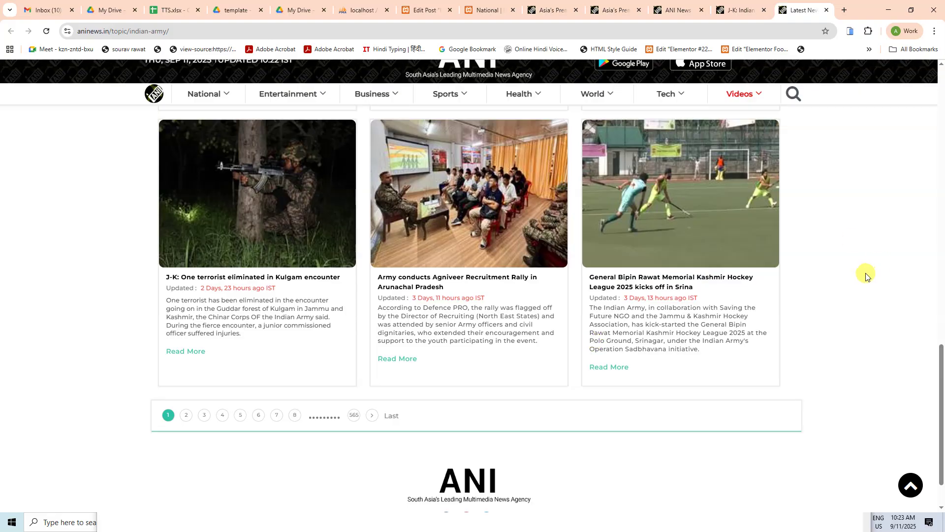
{"action": "scroll", "coordinate": [848, 254], "scroll_direction": "up", "scroll_amount": 18}
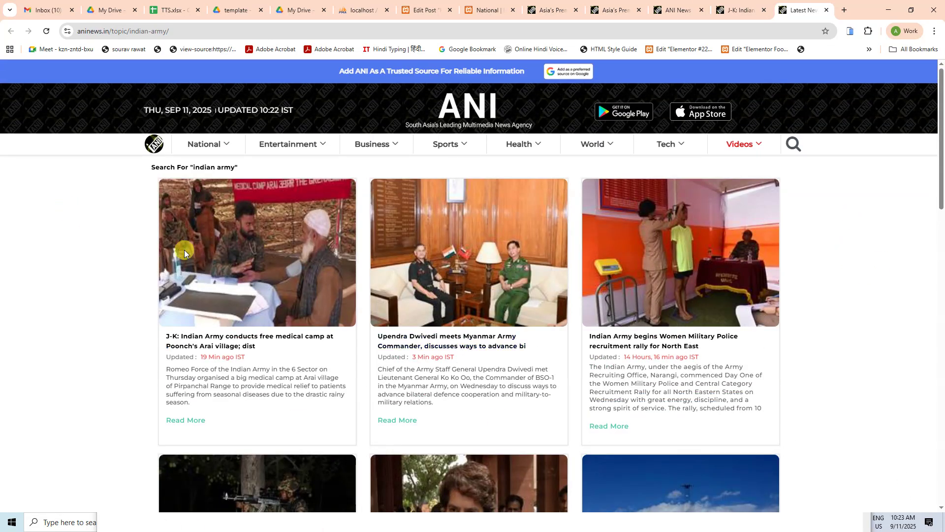
{"action": "left_click", "coordinate": [737, 10]}
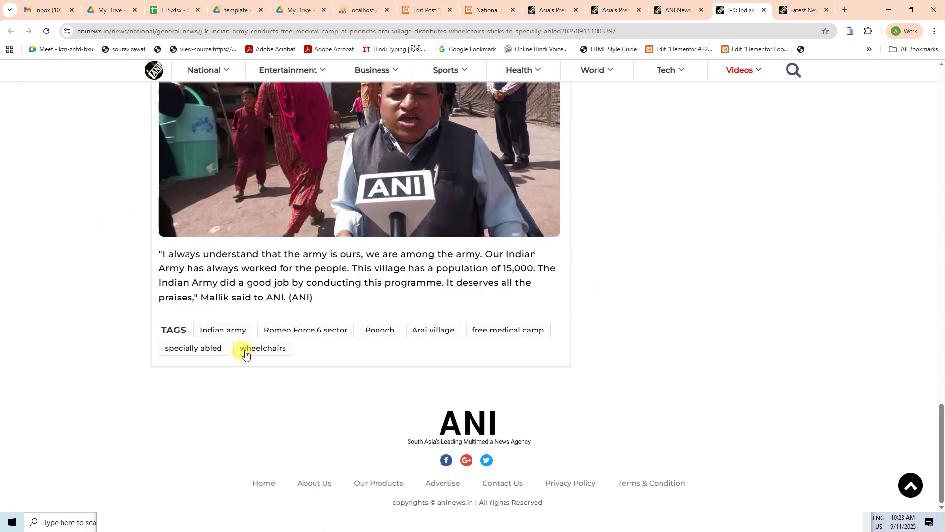
{"action": "left_click_drag", "start_coordinate": [196, 330], "coordinate": [294, 350]}
Step: Copy the ANI tags and paste them into a new Notepad window, then discard it unsaved
{"action": "key", "text": "ctrl+c"}
{"action": "key", "text": "super"}
{"action": "type", "text": "notepad"}
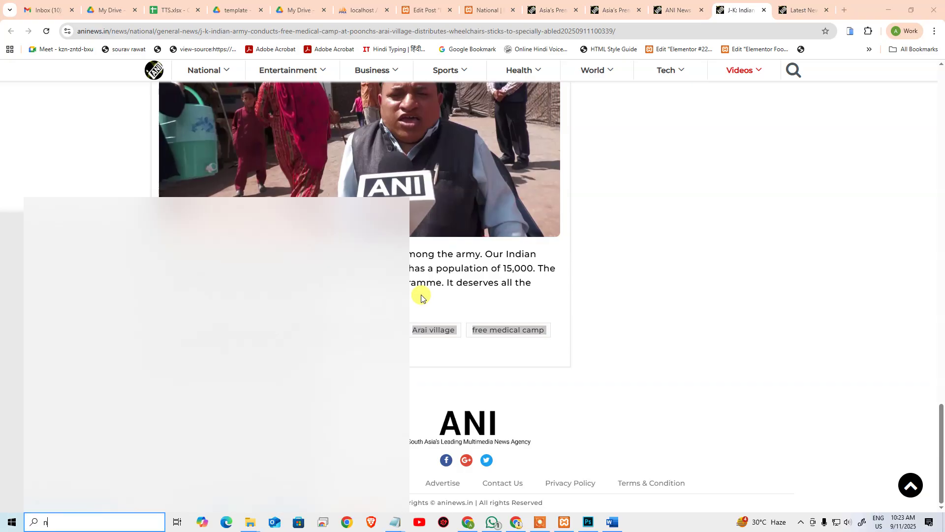
{"action": "key", "text": "Return"}
{"action": "key", "text": "ctrl+v"}
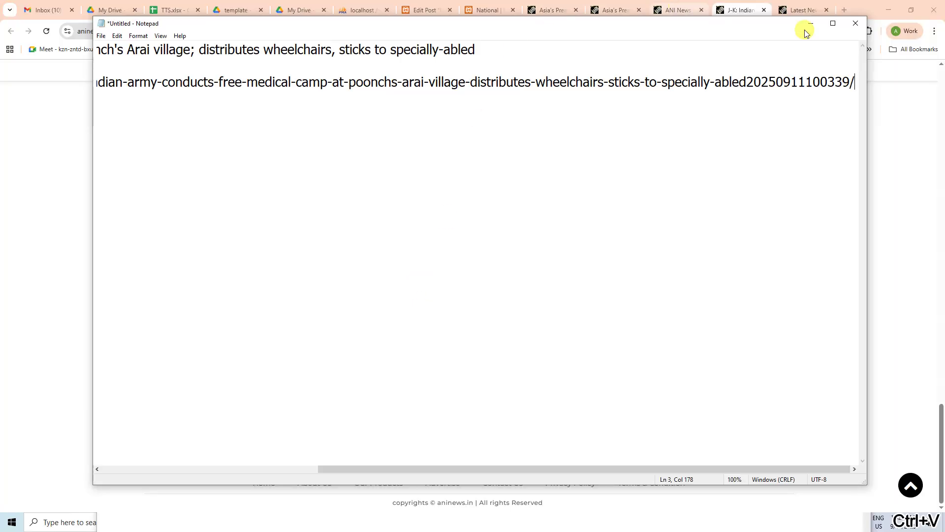
{"action": "left_click", "coordinate": [857, 24]}
{"action": "left_click", "coordinate": [504, 262]}
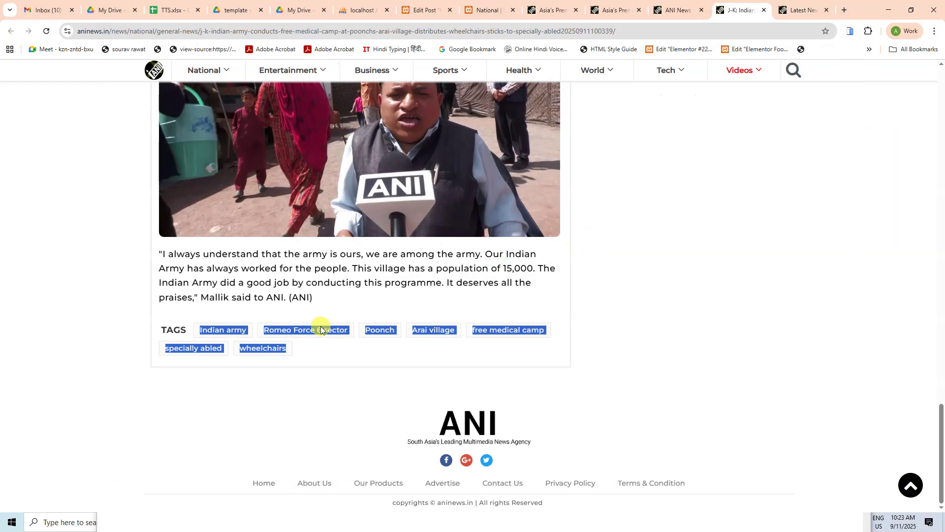
Step: Put the tags into the Word document and select the tag lines from Indian army through wheelchairs
{"action": "key", "text": "alt+Tab"}
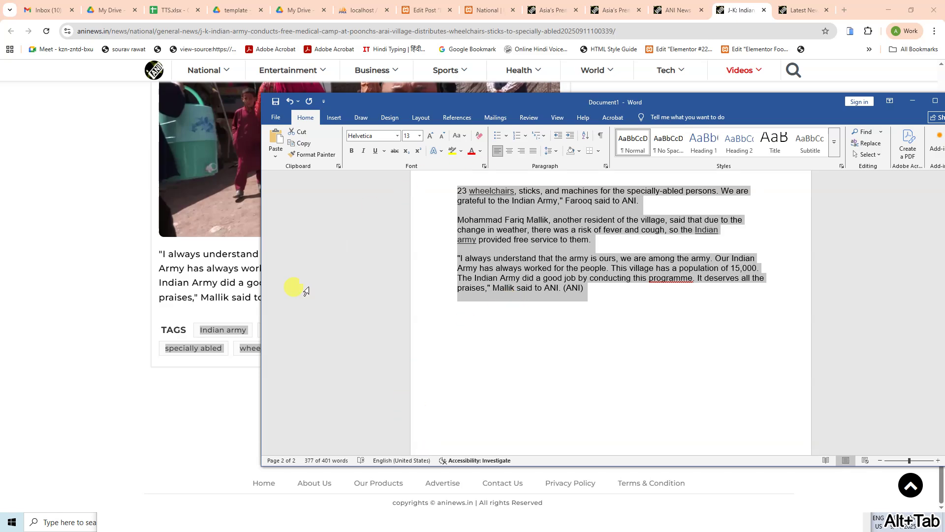
{"action": "left_click_drag", "start_coordinate": [220, 333], "coordinate": [542, 384]}
{"action": "key", "text": "alt+Tab"}
{"action": "left_click", "coordinate": [458, 316]}
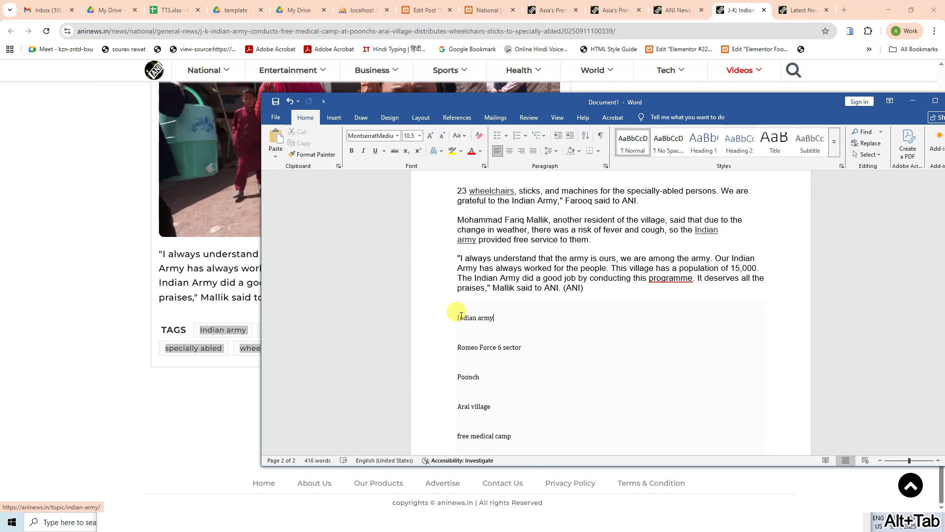
{"action": "key", "text": "ctrl+shift+End"}
{"action": "key", "text": "alt+Tab"}
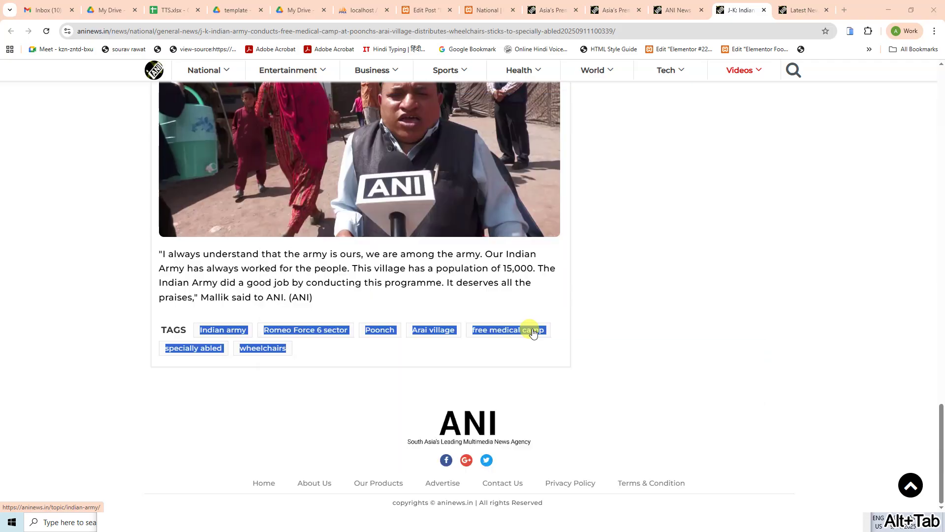
{"action": "key", "text": "alt+Tab"}
{"action": "key", "text": "alt+Tab"}
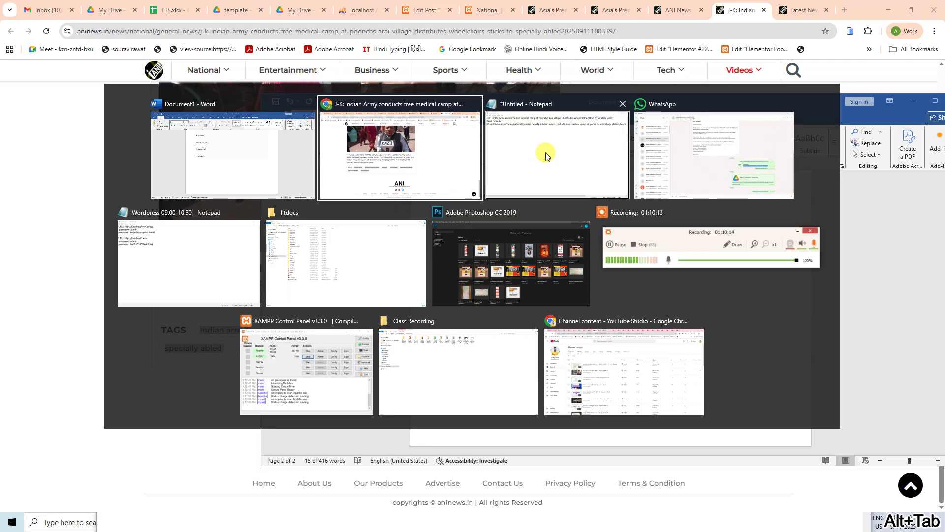
{"action": "left_click", "coordinate": [198, 269]}
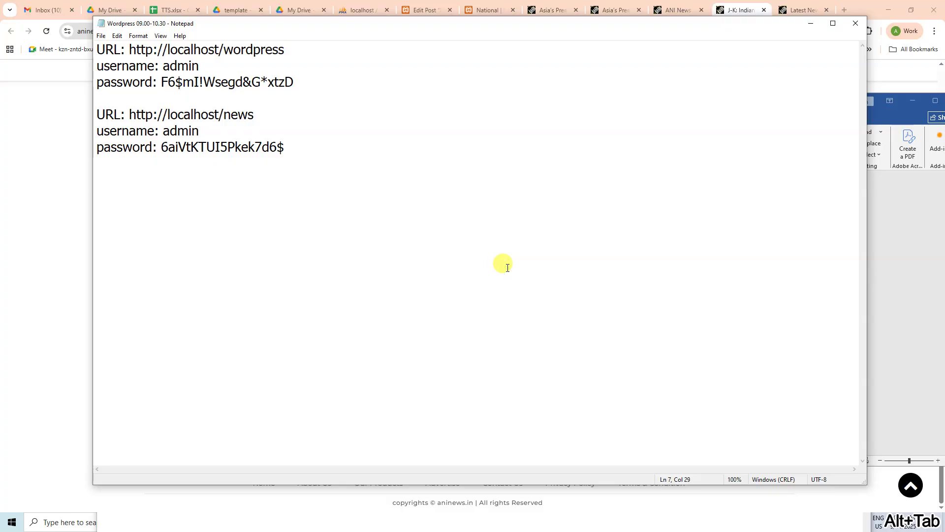
Step: Paste the tags below the existing notes and join all seven into one comma-separated line
{"action": "key", "text": "ctrl+End"}
{"action": "key", "text": "Return"}
{"action": "key", "text": "ctrl+v"}
{"action": "left_click", "coordinate": [206, 114]}
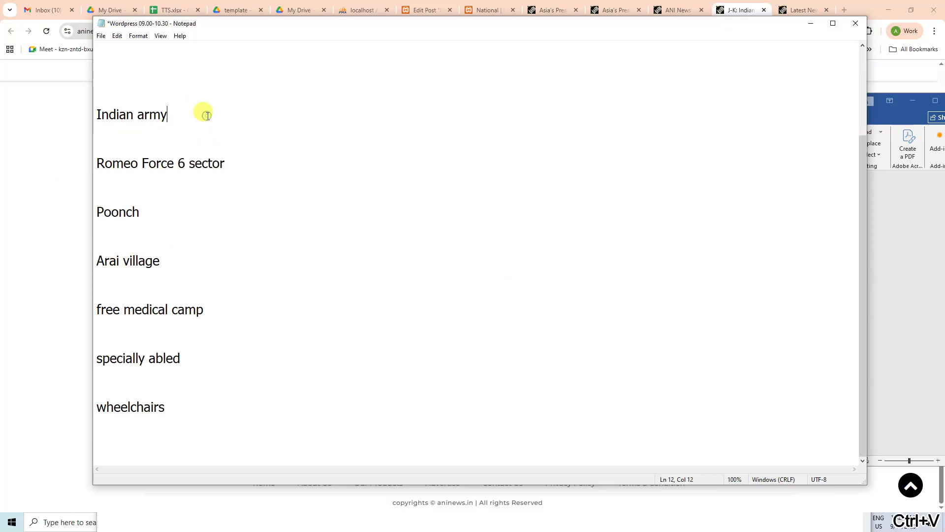
{"action": "key", "text": "Delete"}
{"action": "key", "text": "Delete"}
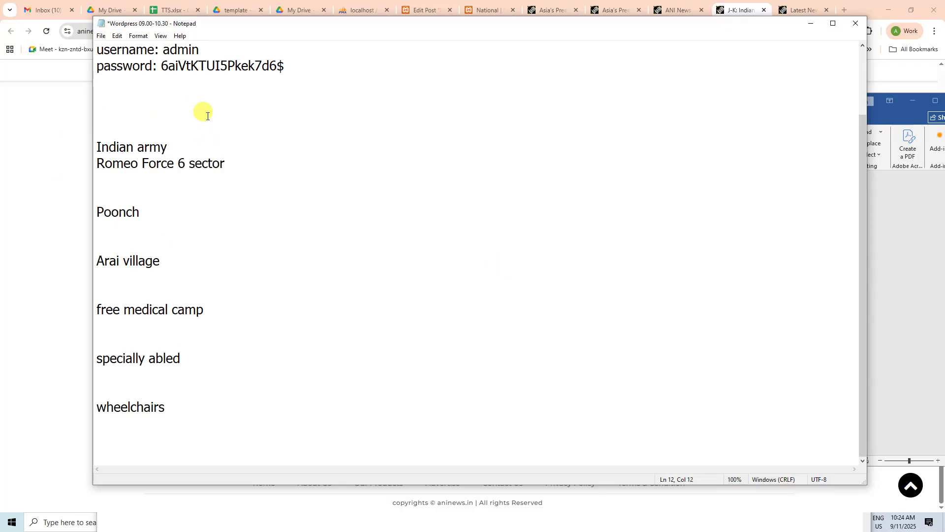
{"action": "type", "text": ","}
{"action": "key", "text": "Delete"}
{"action": "key", "text": "Delete"}
{"action": "key", "text": "Delete"}
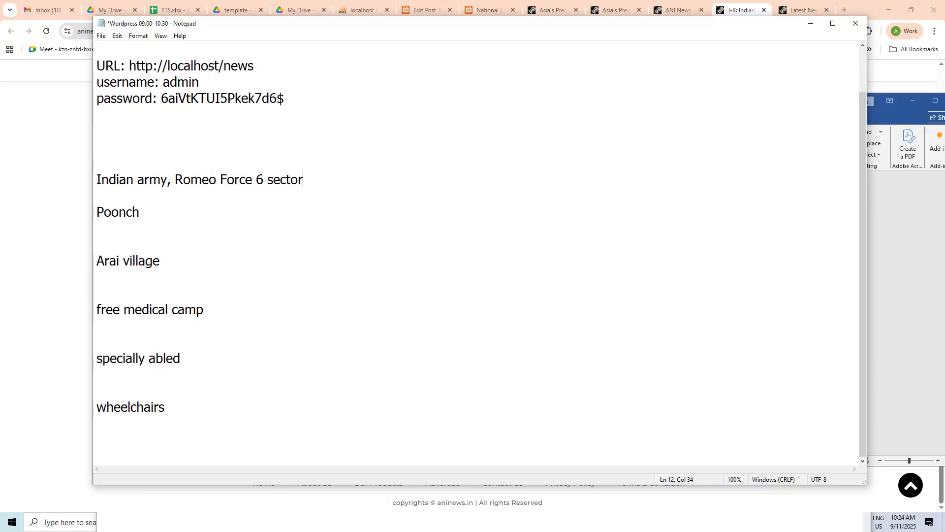
{"action": "type", "text": ", Poonch"}
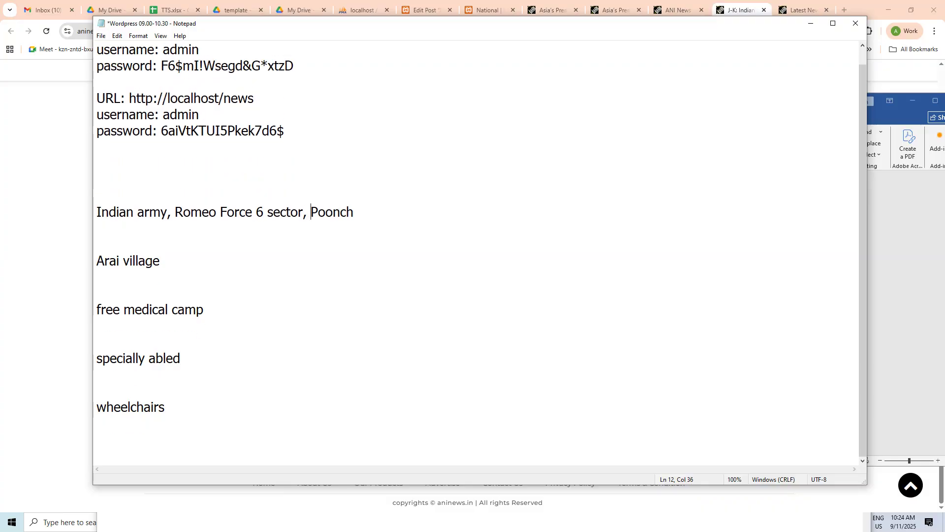
{"action": "type", "text": ","}
{"action": "key", "text": "Delete"}
{"action": "key", "text": "Delete"}
{"action": "key", "text": "Delete"}
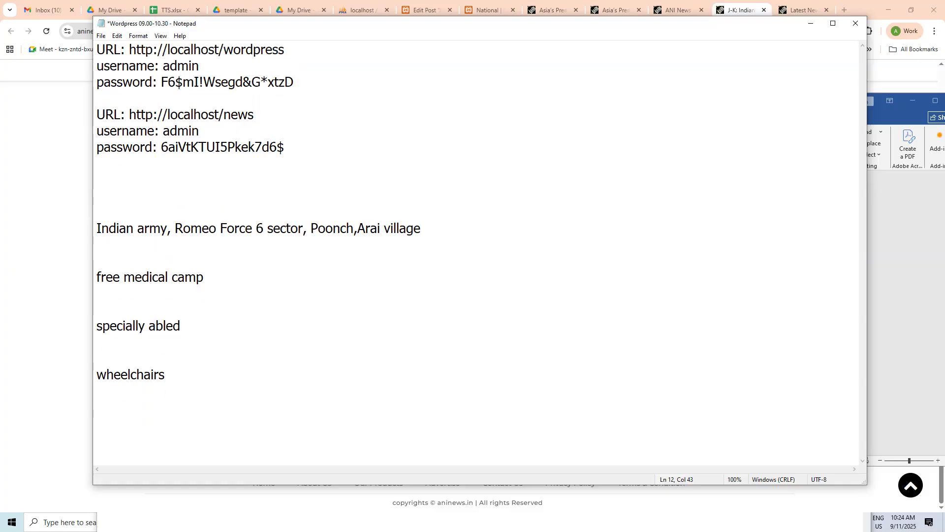
{"action": "key", "text": "End"}
{"action": "key", "text": "Delete"}
{"action": "key", "text": "Delete"}
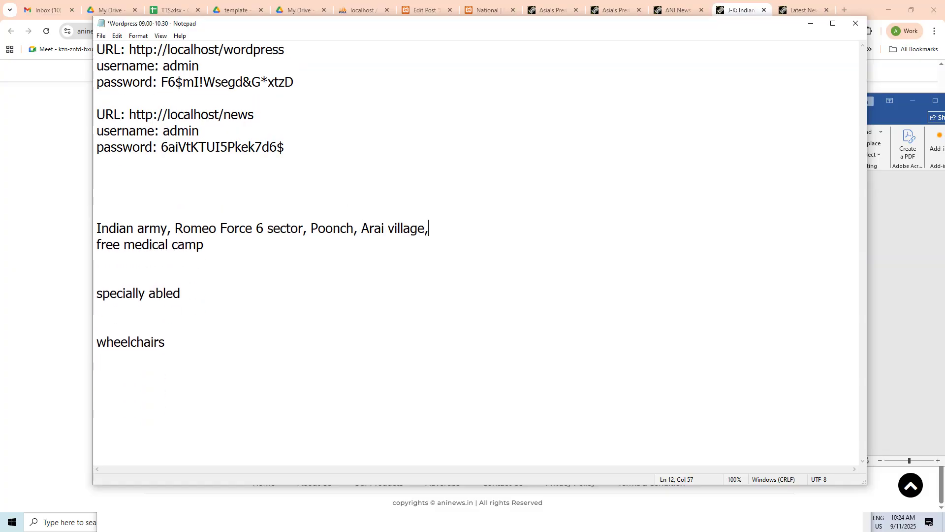
{"action": "key", "text": "Delete"}
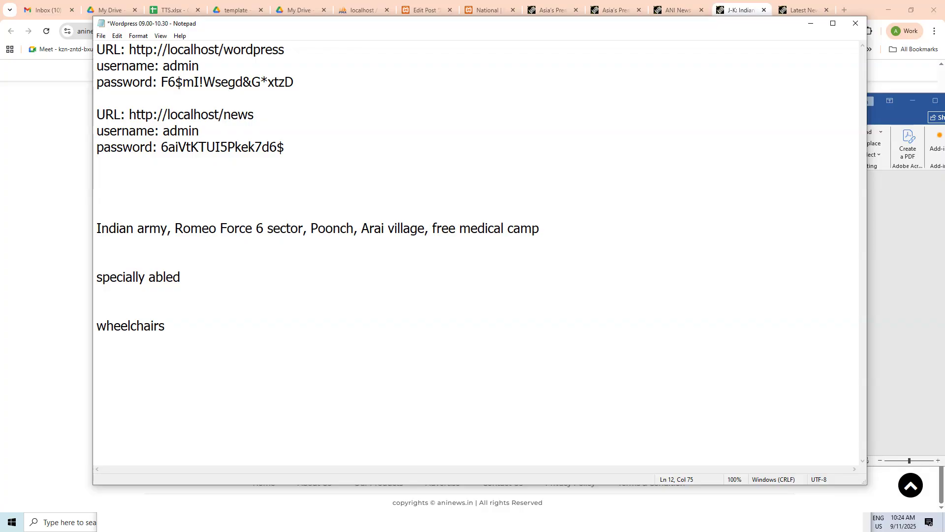
{"action": "type", "text": ","}
{"action": "key", "text": "Delete"}
{"action": "key", "text": "Delete"}
{"action": "key", "text": "Delete"}
{"action": "key", "text": "End"}
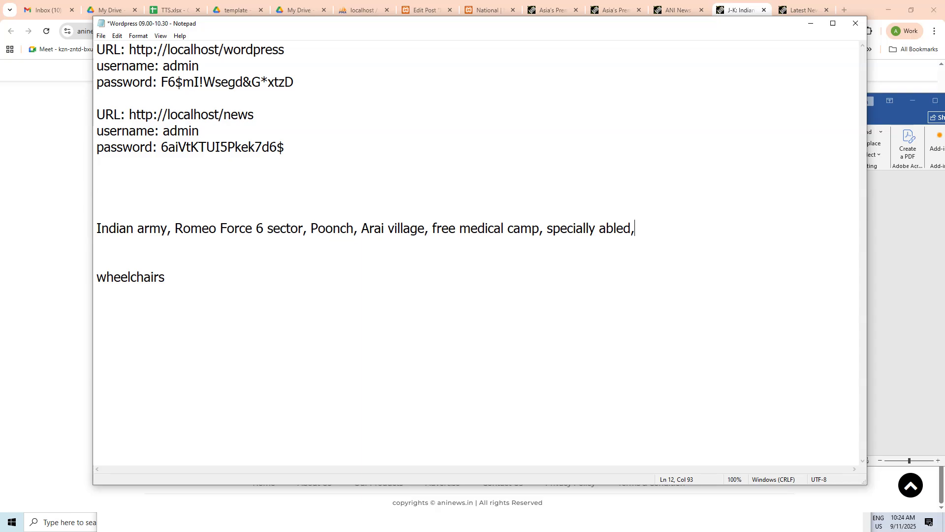
{"action": "key", "text": "Delete"}
{"action": "key", "text": "Delete"}
{"action": "key", "text": "Delete"}
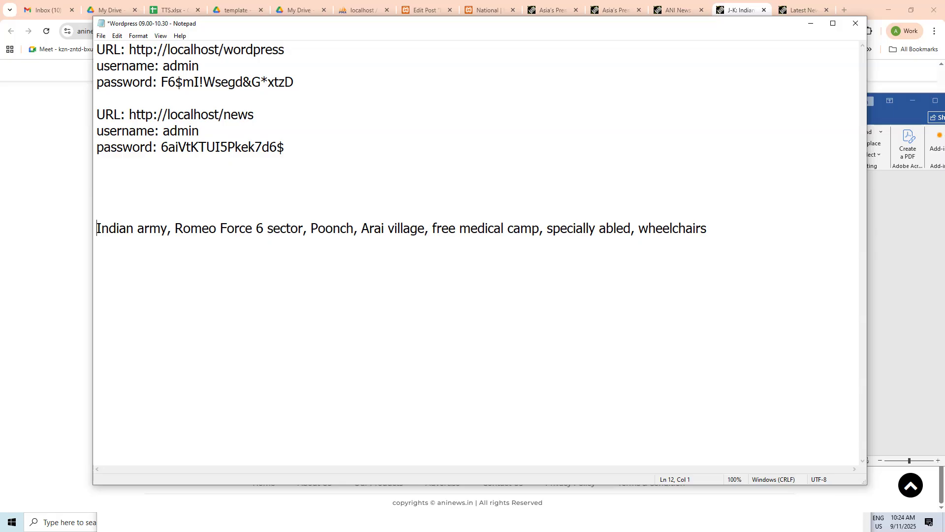
Step: Copy the comma-separated tag line and close the Word document without saving
{"action": "key", "text": "shift+Home"}
{"action": "key", "text": "ctrl+c"}
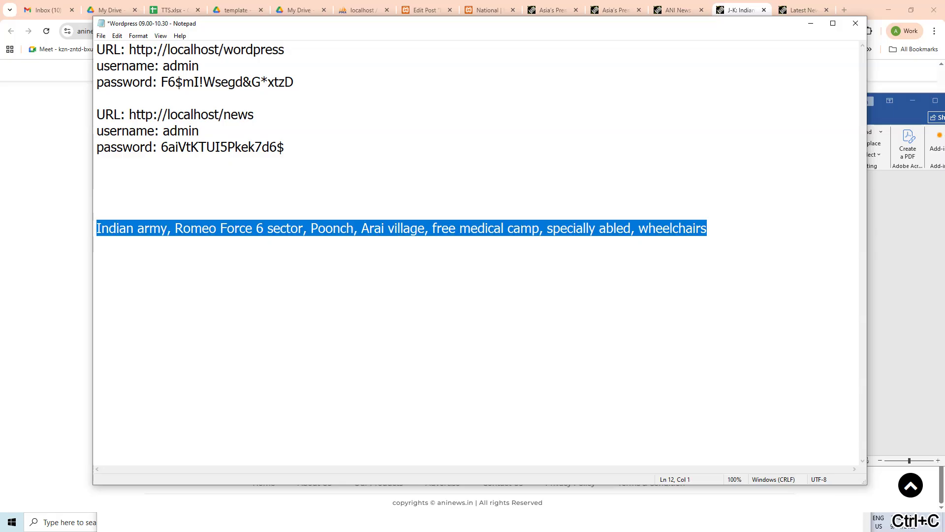
{"action": "key", "text": "alt+Tab"}
{"action": "left_click", "coordinate": [610, 293]}
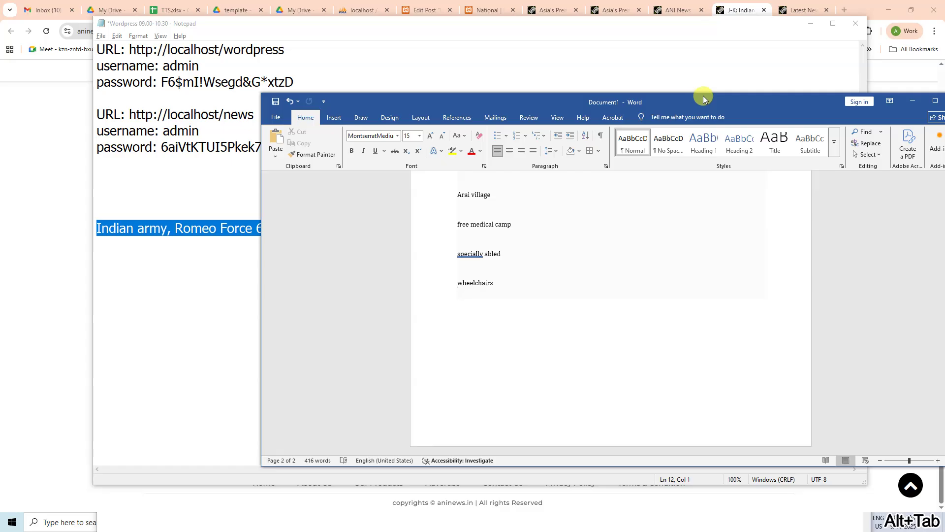
{"action": "left_click_drag", "start_coordinate": [704, 95], "coordinate": [460, 96]}
{"action": "left_click", "coordinate": [714, 102]}
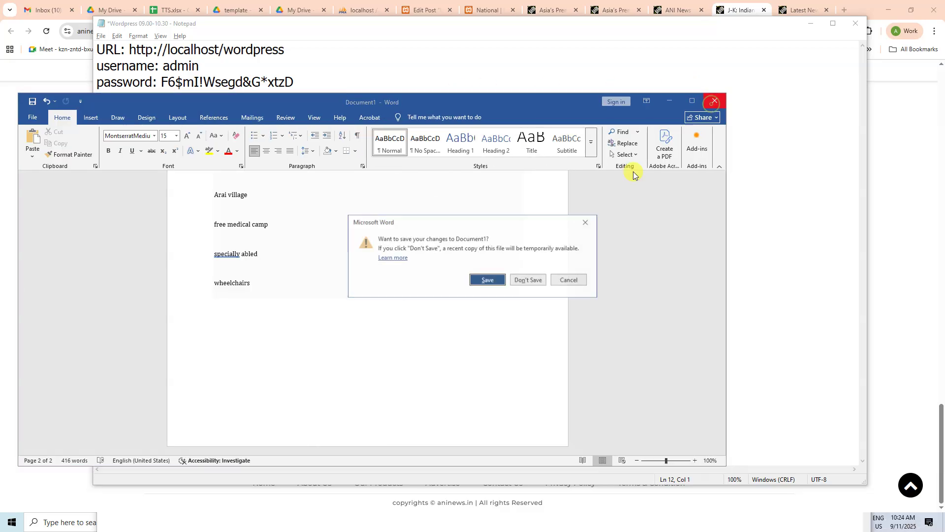
{"action": "left_click", "coordinate": [527, 277]}
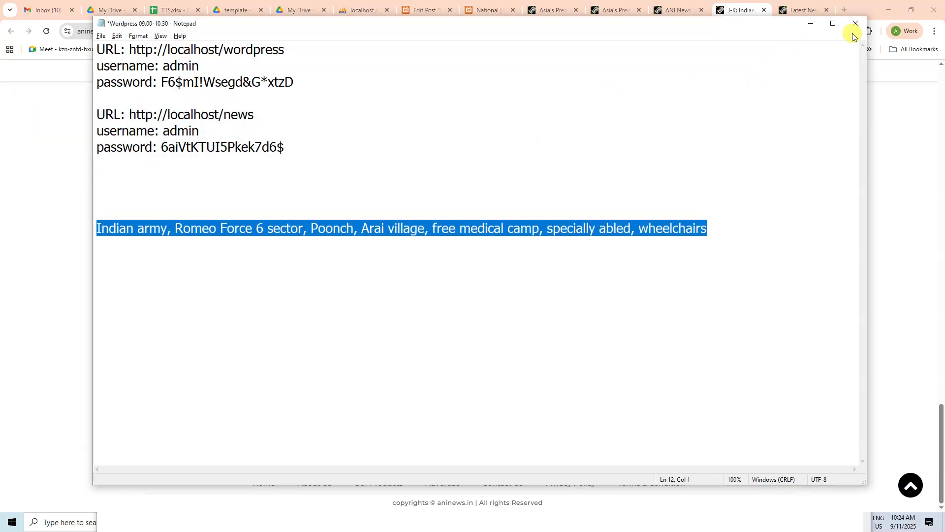
{"action": "left_click", "coordinate": [725, 228]}
{"action": "key", "text": "Return"}
{"action": "left_click_drag", "start_coordinate": [590, 236], "coordinate": [89, 230]}
{"action": "key", "text": "ctrl+c"}
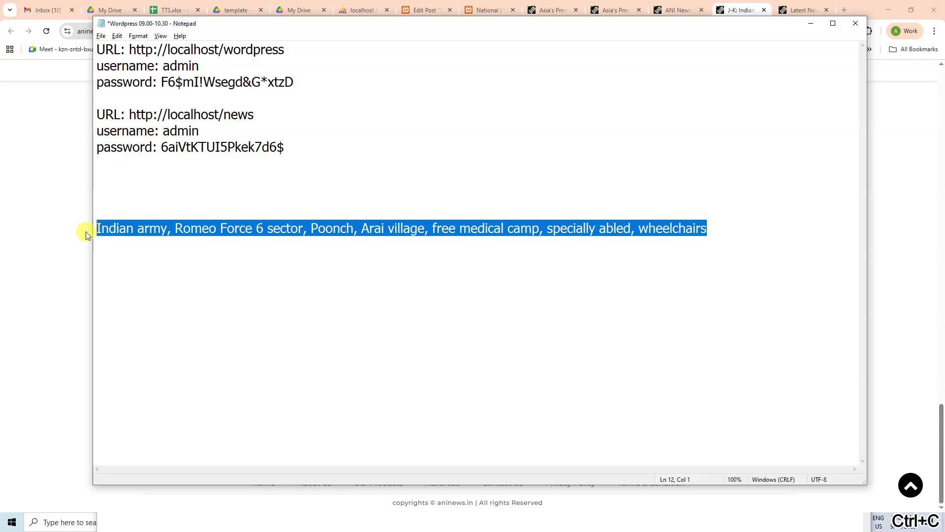
{"action": "left_click", "coordinate": [79, 229]}
Step: Attach the seven ANI tags, Indian army through wheelchairs, to the post and update it
{"action": "left_click", "coordinate": [426, 10]}
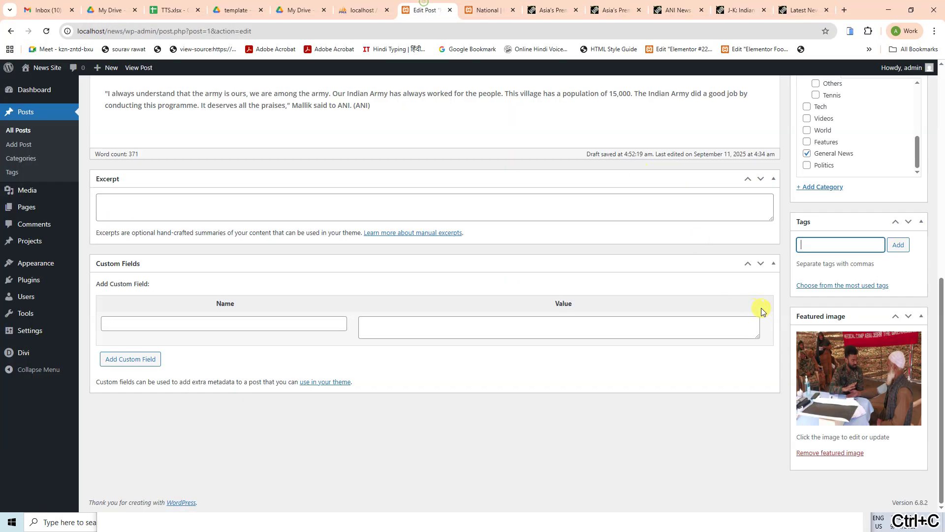
{"action": "left_click", "coordinate": [817, 245]}
{"action": "key", "text": "ctrl+v"}
{"action": "left_click", "coordinate": [899, 245]}
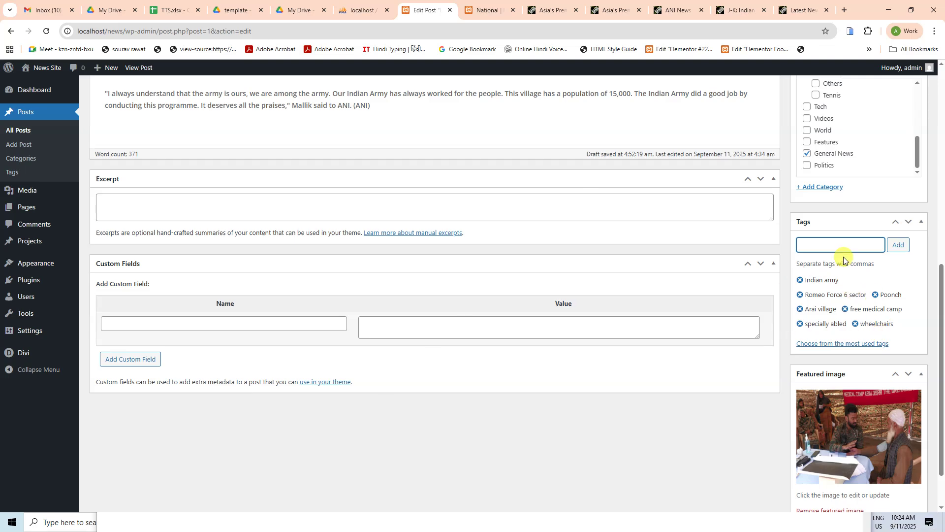
{"action": "scroll", "coordinate": [639, 361], "scroll_direction": "down", "scroll_amount": 2}
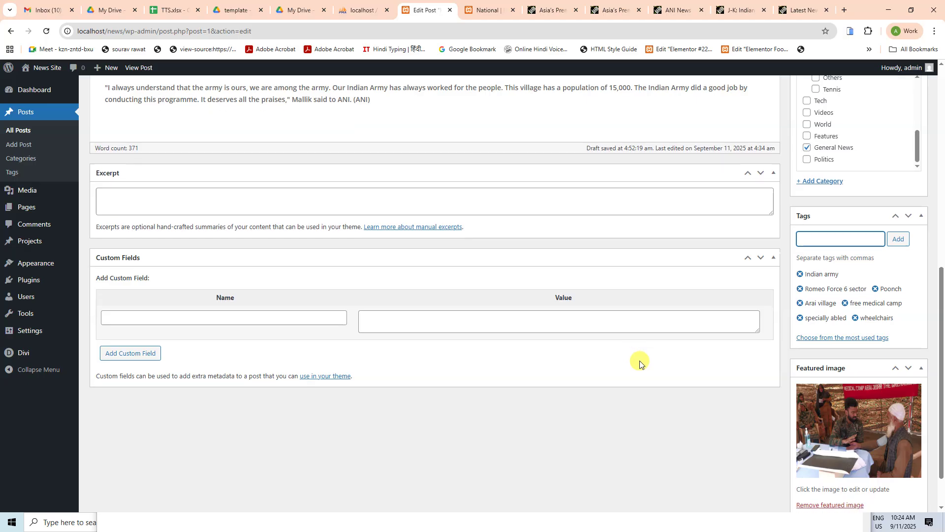
{"action": "scroll", "coordinate": [639, 257], "scroll_direction": "up", "scroll_amount": 5}
{"action": "scroll", "coordinate": [774, 221], "scroll_direction": "up", "scroll_amount": 5}
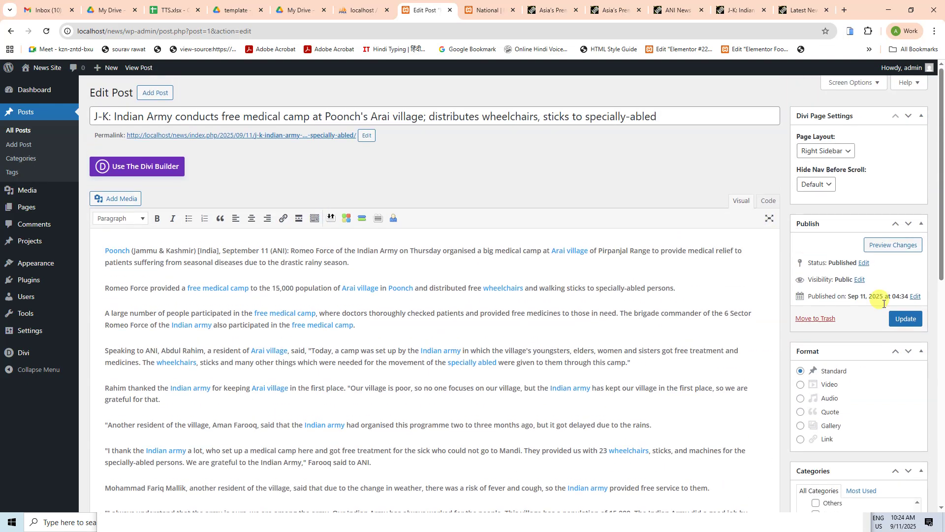
{"action": "left_click", "coordinate": [906, 319]}
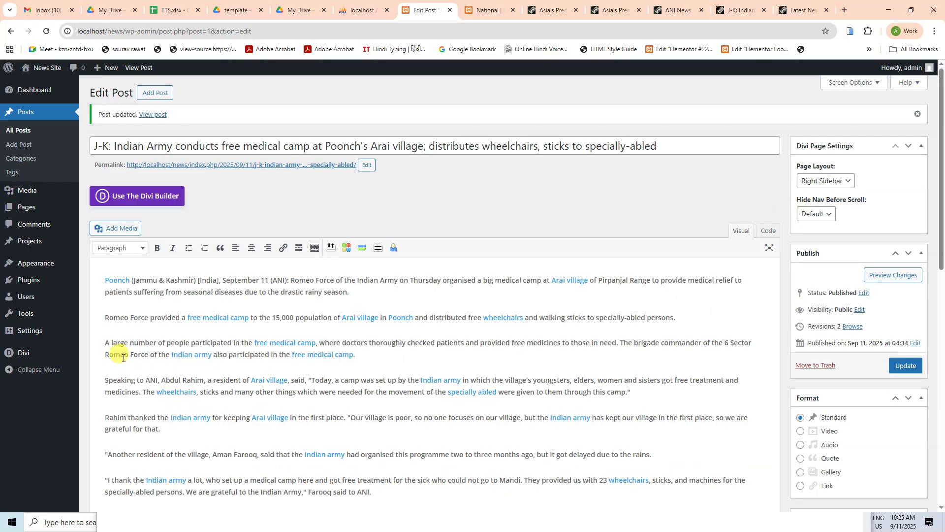
Step: Browse the Site Language options in General Settings, leaving the language as English (United States)
{"action": "mouse_move", "coordinate": [44, 331]}
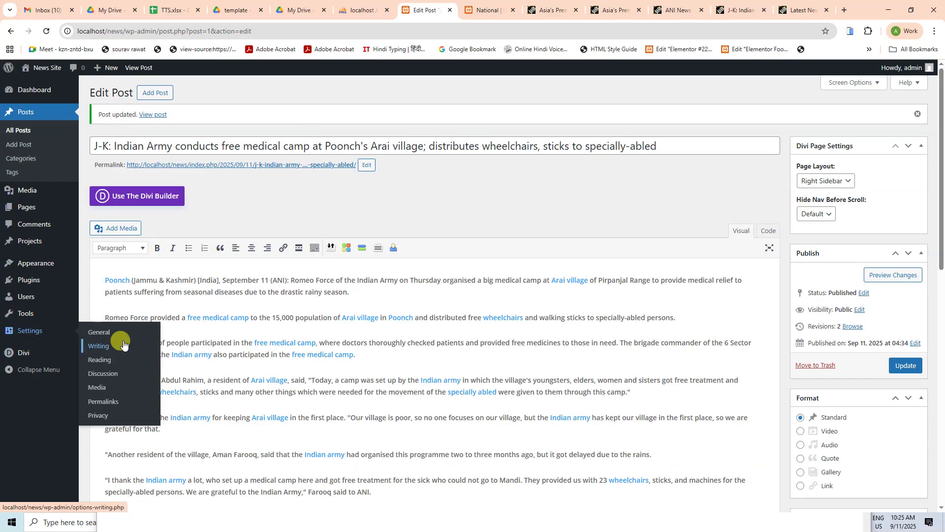
{"action": "left_click", "coordinate": [99, 331]}
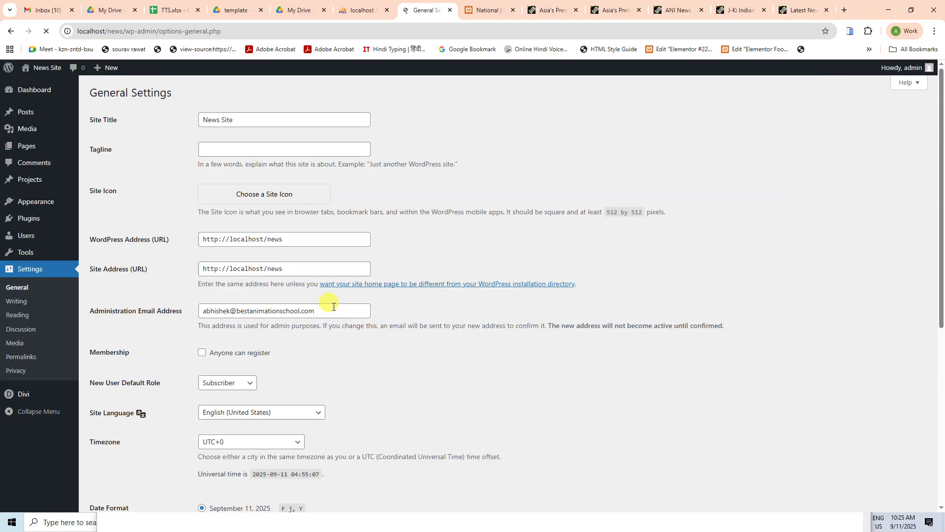
{"action": "scroll", "coordinate": [334, 306], "scroll_direction": "down", "scroll_amount": 3}
{"action": "left_click", "coordinate": [244, 269]}
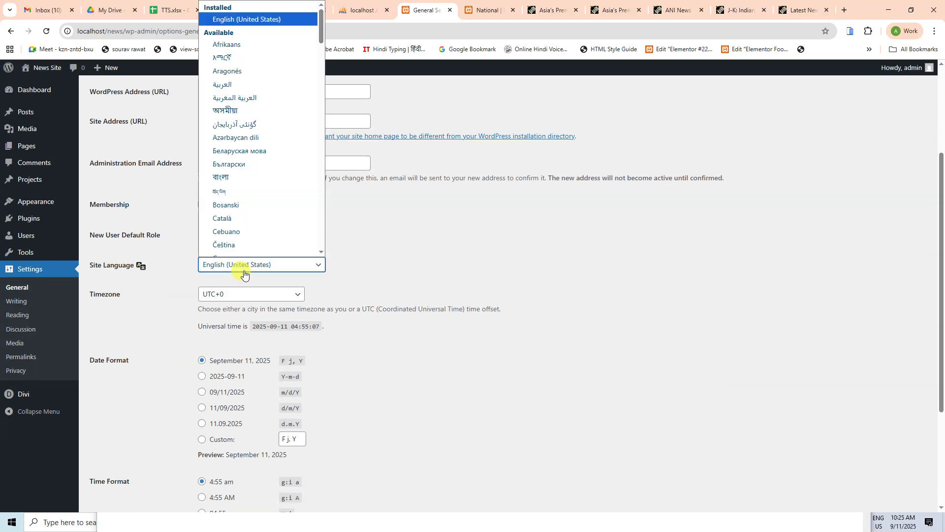
{"action": "key", "text": "k"}
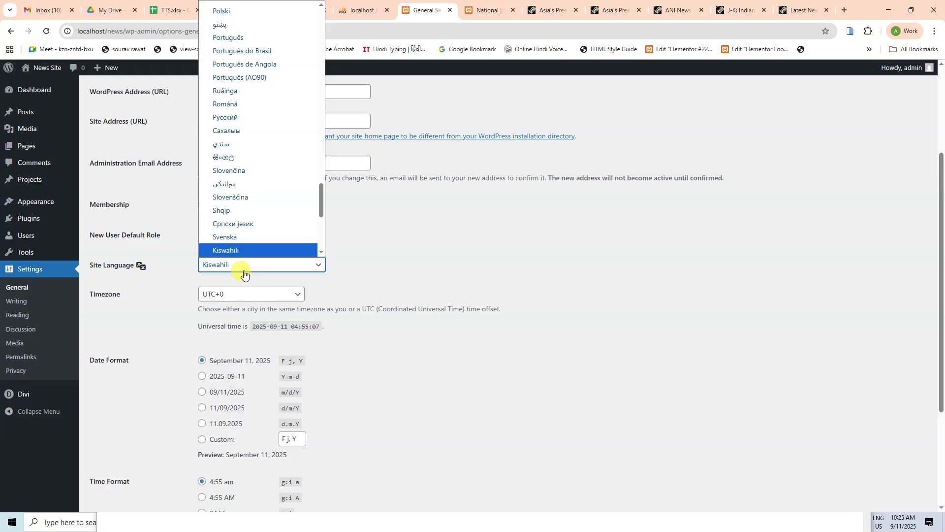
{"action": "key", "text": "Down"}
{"action": "key", "text": "Down"}
{"action": "key", "text": "Down"}
{"action": "key", "text": "Down"}
{"action": "key", "text": "Down"}
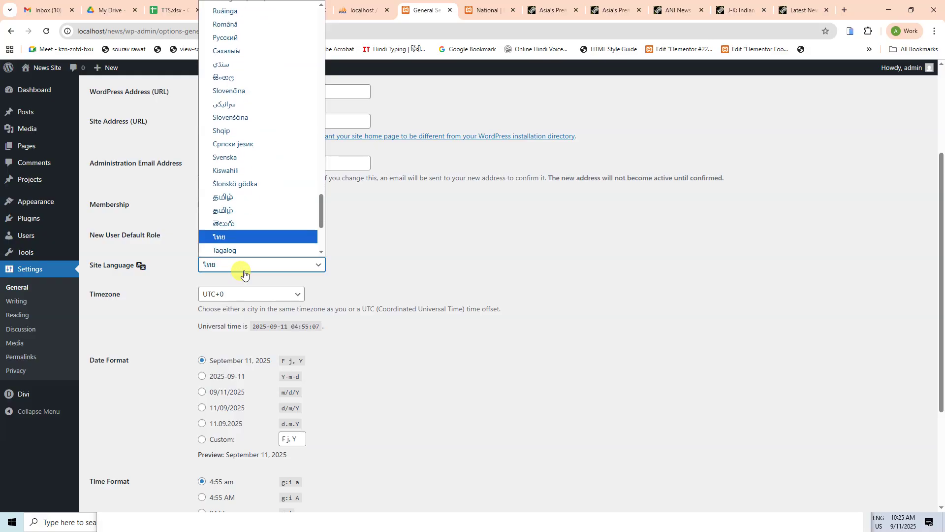
{"action": "key", "text": "Return"}
{"action": "left_click", "coordinate": [244, 270]}
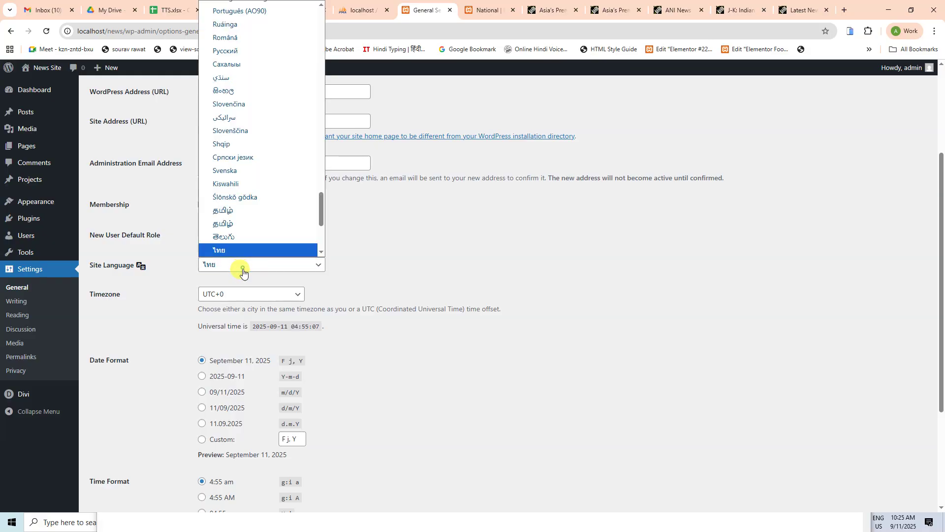
{"action": "left_click", "coordinate": [400, 263]}
{"action": "scroll", "coordinate": [401, 263], "scroll_direction": "up", "scroll_amount": 3}
{"action": "left_click", "coordinate": [13, 305]}
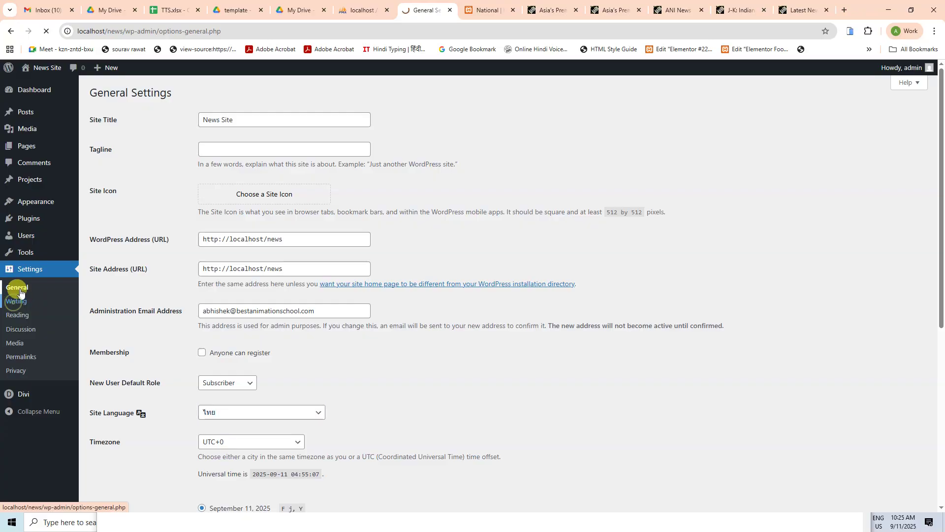
{"action": "left_click", "coordinate": [16, 287]}
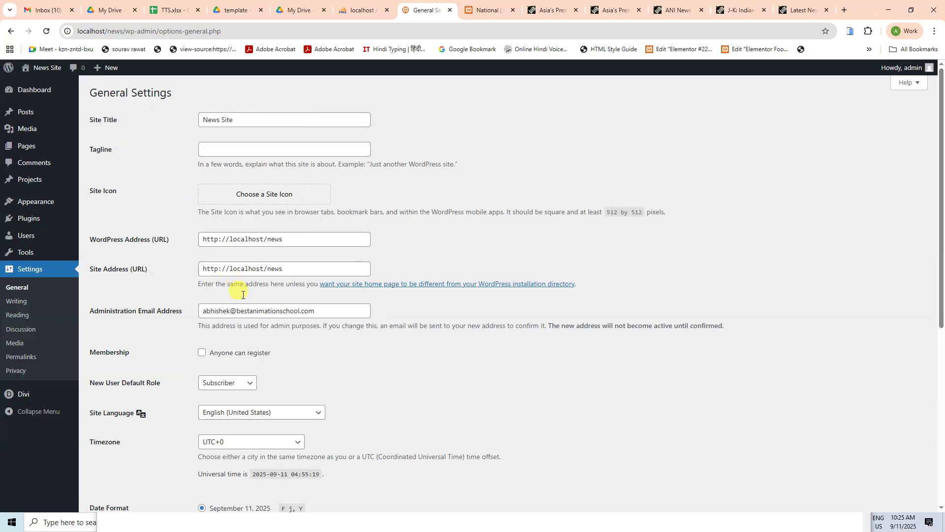
Step: Set the site timezone to Kolkata and save the general settings
{"action": "scroll", "coordinate": [234, 298], "scroll_direction": "down", "scroll_amount": 3}
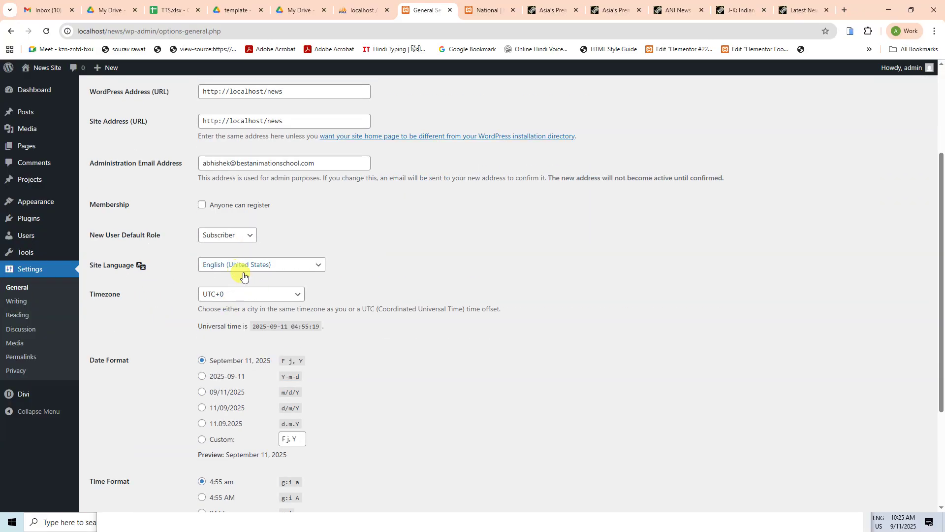
{"action": "scroll", "coordinate": [243, 275], "scroll_direction": "down", "scroll_amount": 3}
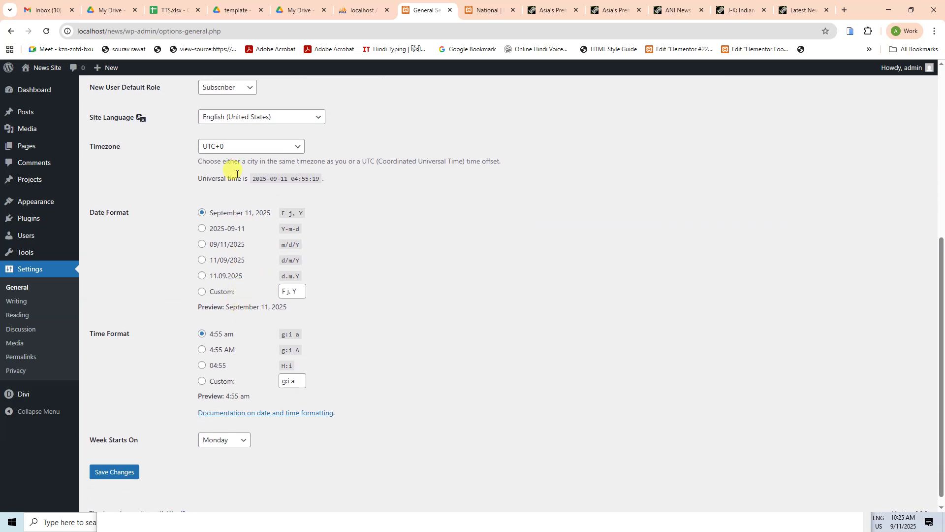
{"action": "left_click", "coordinate": [240, 147]}
{"action": "type", "text": "kolkata"}
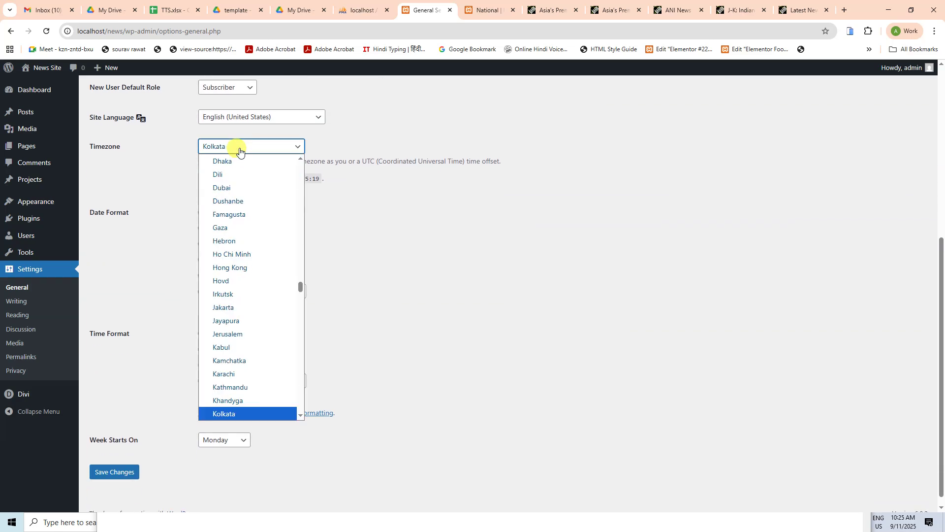
{"action": "key", "text": "Return"}
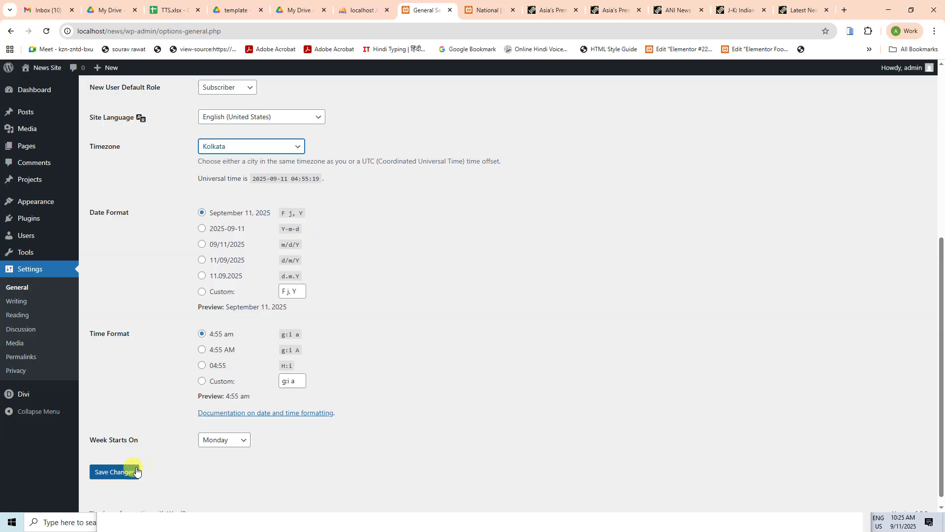
{"action": "left_click", "coordinate": [125, 473]}
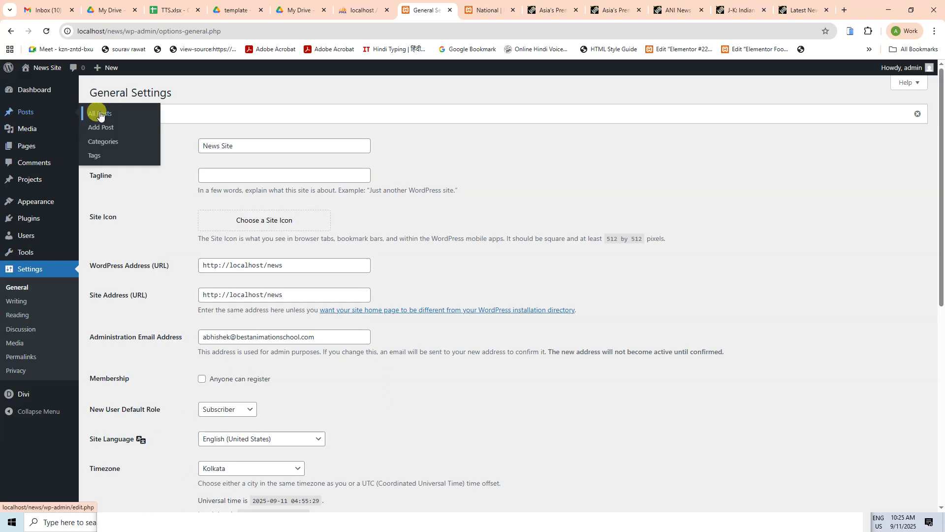
Step: Quick Edit the medical camp post from All Posts, keeping its month at 09-Sep
{"action": "left_click", "coordinate": [101, 111]}
{"action": "mouse_move", "coordinate": [144, 195]}
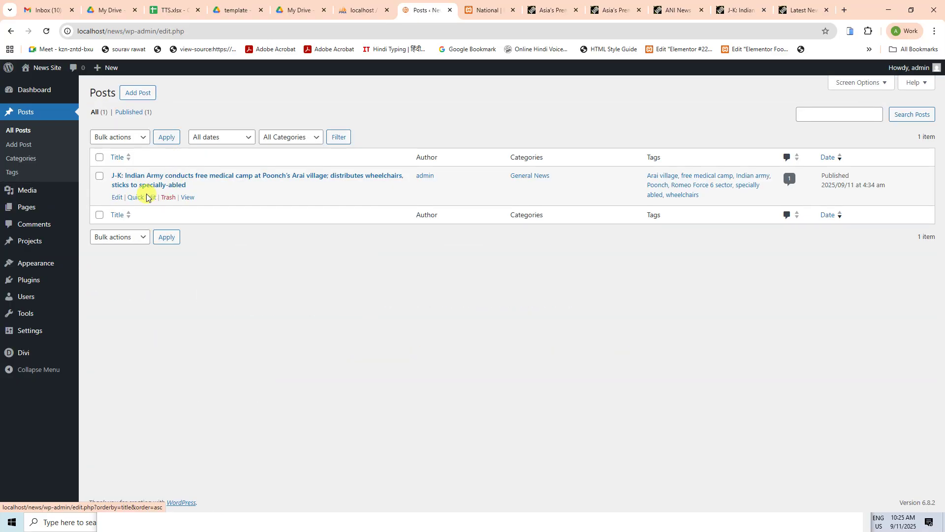
{"action": "left_click", "coordinate": [142, 197]}
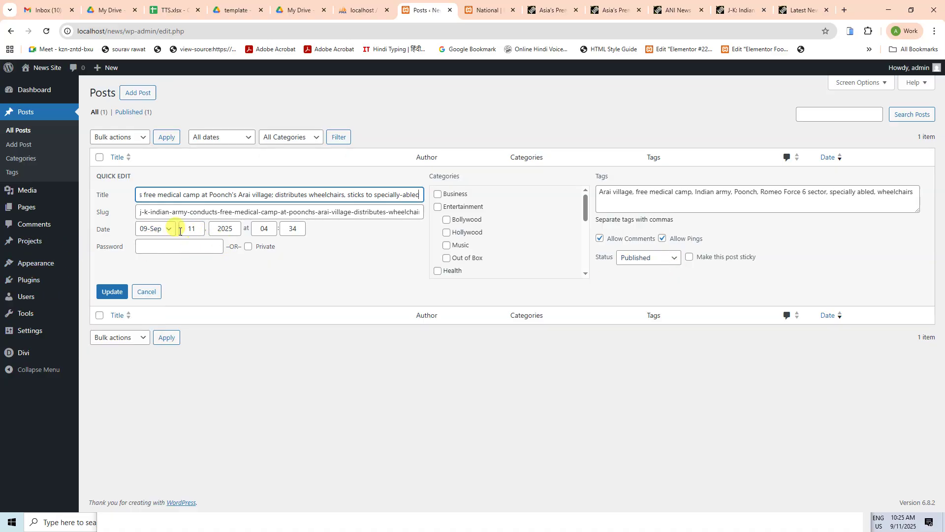
{"action": "left_click", "coordinate": [154, 229]}
{"action": "left_click", "coordinate": [164, 377]}
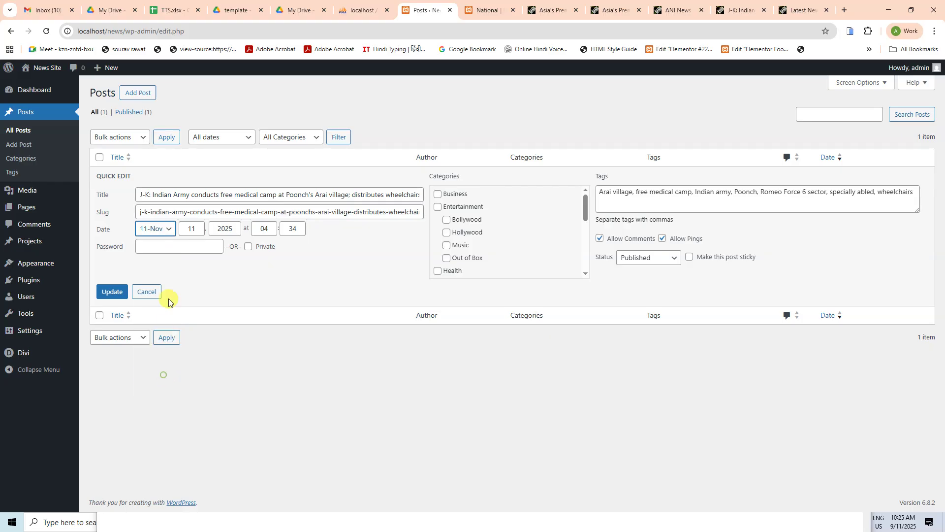
{"action": "left_click", "coordinate": [152, 229]}
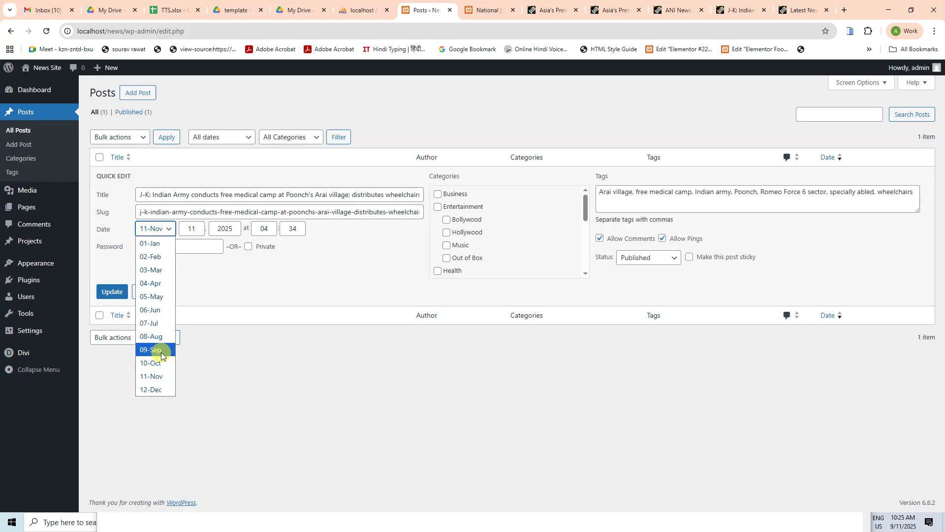
{"action": "left_click", "coordinate": [161, 351]}
Step: Change the post's publish time to 10:26, update it, and reload the posts list
{"action": "left_click", "coordinate": [197, 228]}
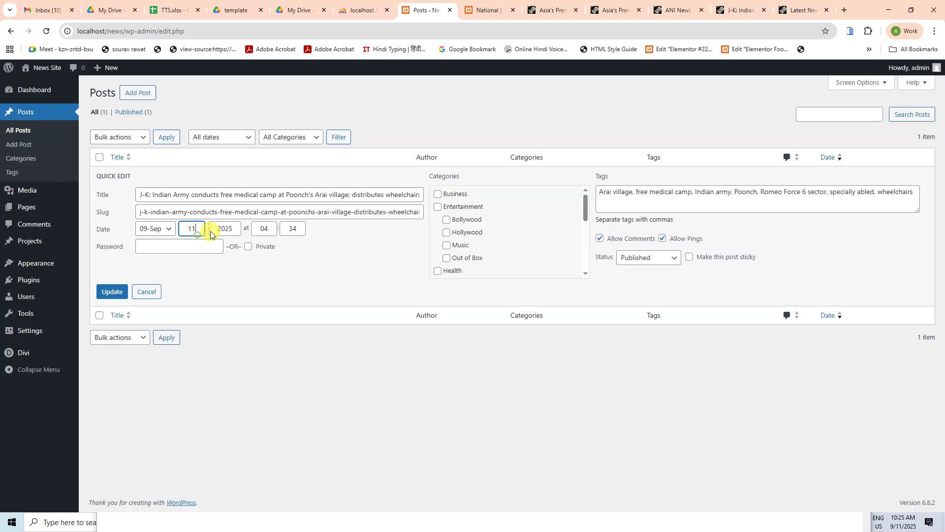
{"action": "left_click", "coordinate": [263, 228]}
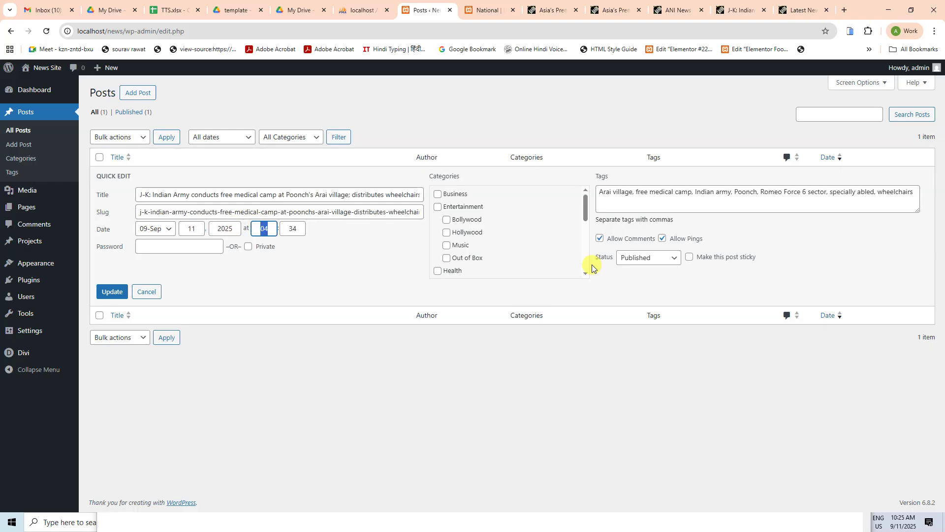
{"action": "type", "text": "10"}
{"action": "key", "text": "Tab"}
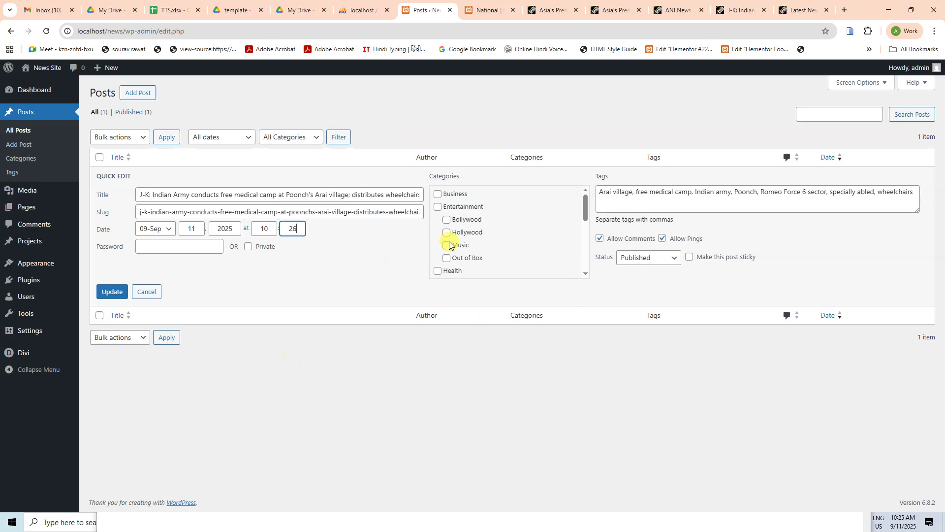
{"action": "left_click", "coordinate": [113, 291]}
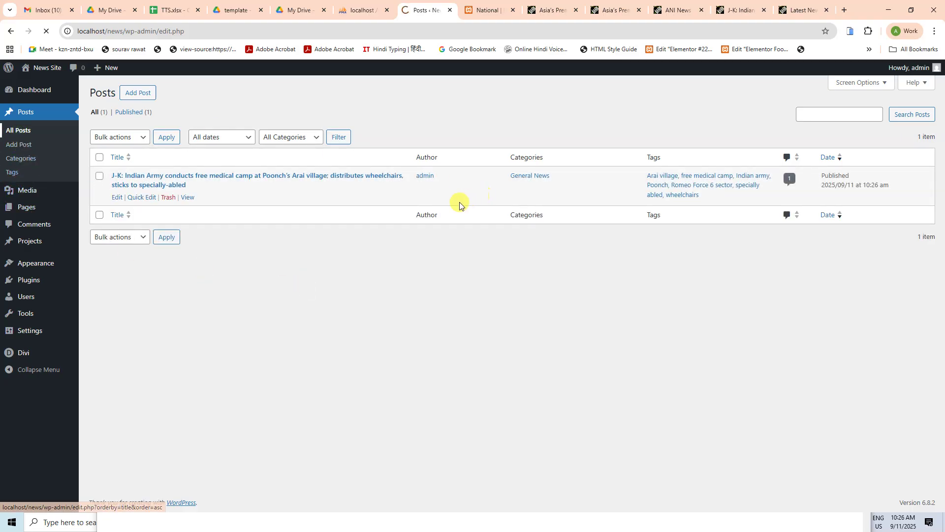
{"action": "left_click", "coordinate": [23, 117]}
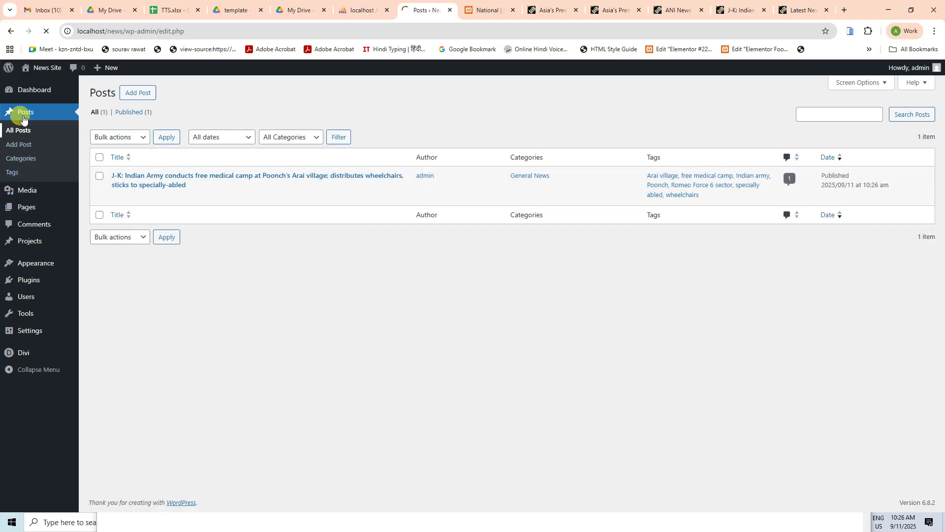
Step: Visit the live site and open the medical camp post from National > General News
{"action": "mouse_move", "coordinate": [45, 69]}
{"action": "left_click", "coordinate": [33, 90]}
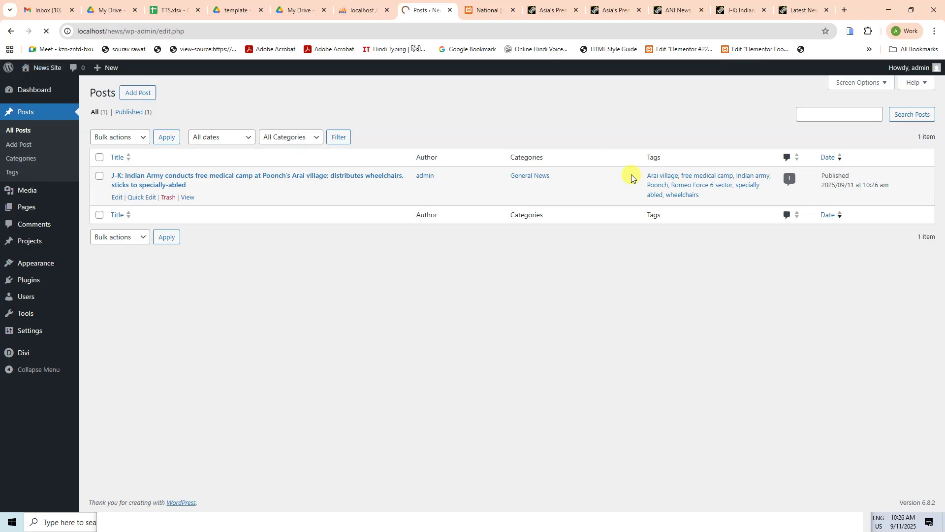
{"action": "scroll", "coordinate": [489, 332], "scroll_direction": "down", "scroll_amount": 1}
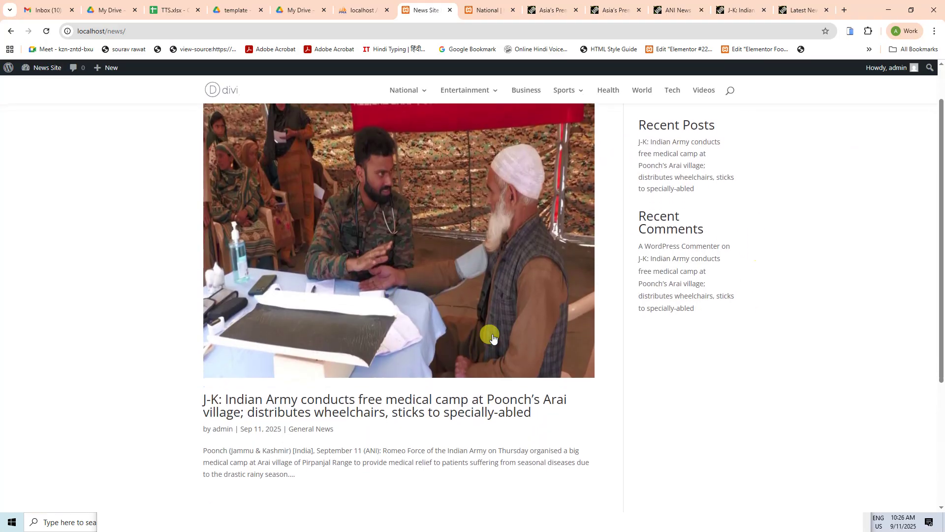
{"action": "scroll", "coordinate": [452, 337], "scroll_direction": "up", "scroll_amount": 1}
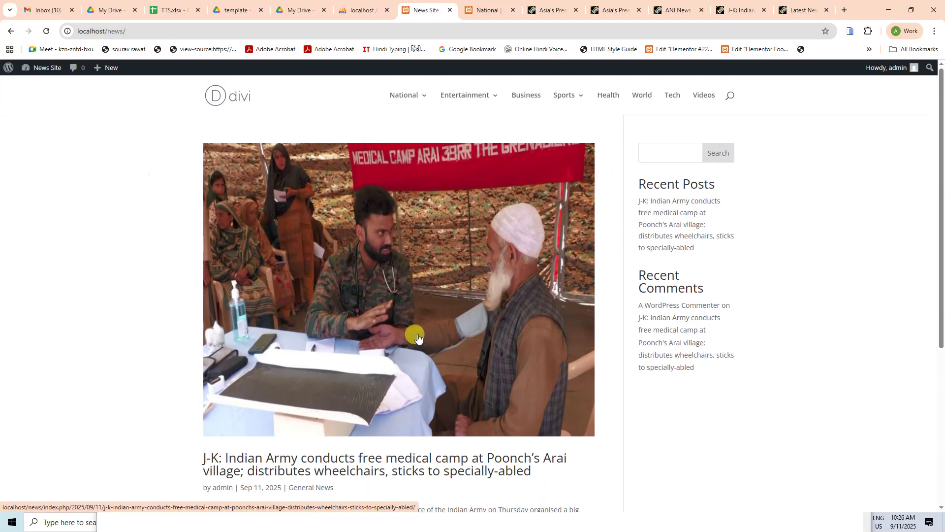
{"action": "scroll", "coordinate": [456, 344], "scroll_direction": "down", "scroll_amount": 2}
{"action": "scroll", "coordinate": [472, 346], "scroll_direction": "up", "scroll_amount": 2}
{"action": "mouse_move", "coordinate": [412, 99]}
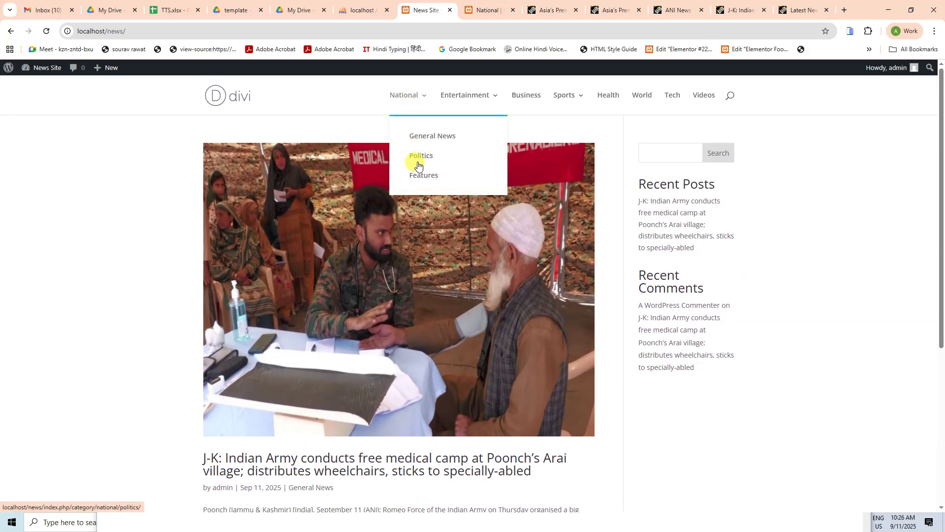
{"action": "left_click", "coordinate": [440, 140]}
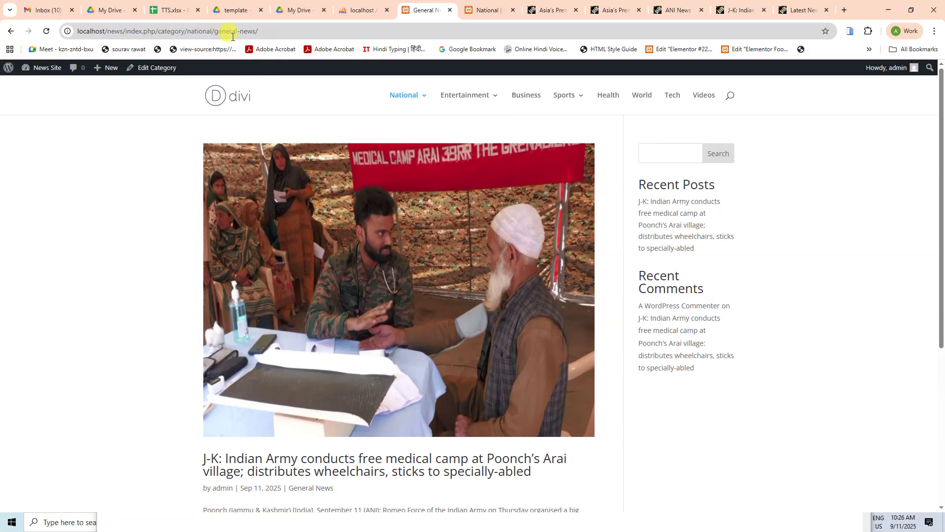
{"action": "scroll", "coordinate": [393, 340], "scroll_direction": "down", "scroll_amount": 3}
{"action": "left_click", "coordinate": [405, 310]}
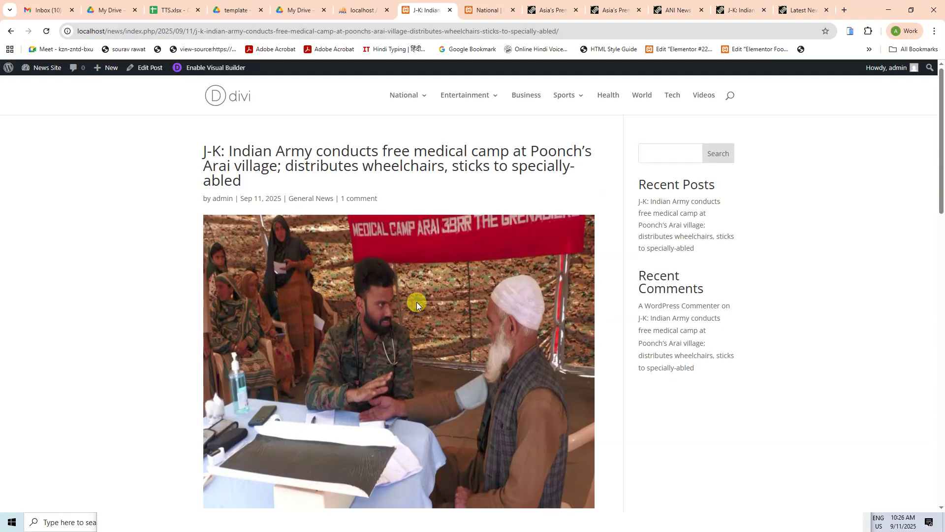
Step: Inspect the post URL containing 2025/09/11 and its slug, then return to the Dashboard
{"action": "scroll", "coordinate": [417, 303], "scroll_direction": "down", "scroll_amount": 15}
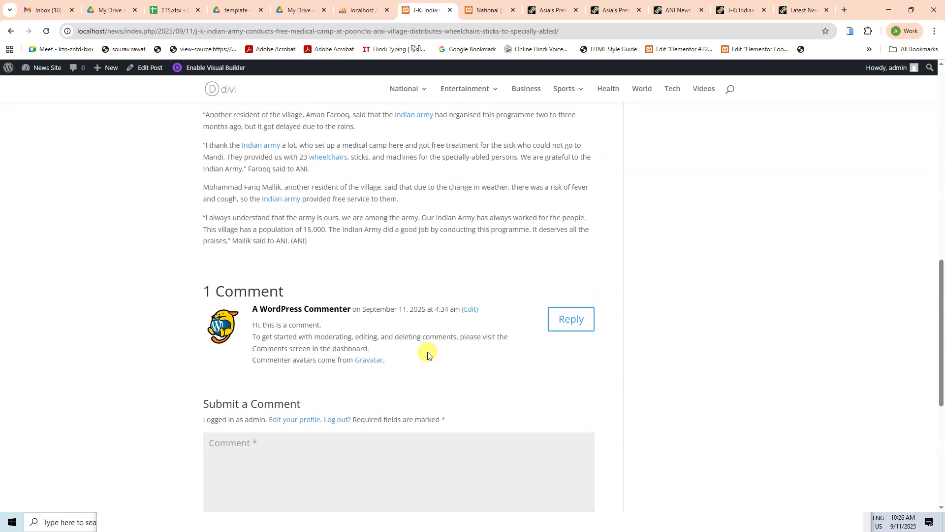
{"action": "scroll", "coordinate": [428, 354], "scroll_direction": "down", "scroll_amount": 4}
{"action": "scroll", "coordinate": [517, 330], "scroll_direction": "up", "scroll_amount": 6}
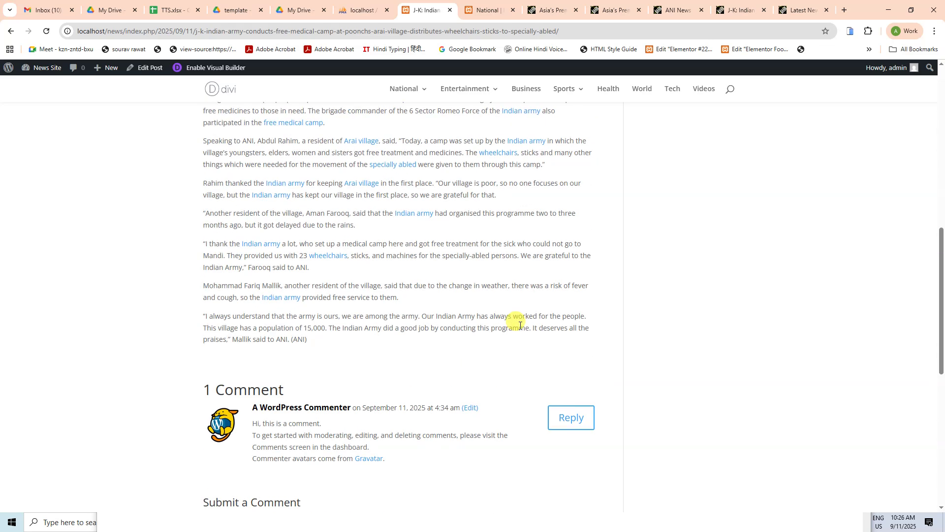
{"action": "scroll", "coordinate": [520, 325], "scroll_direction": "up", "scroll_amount": 12}
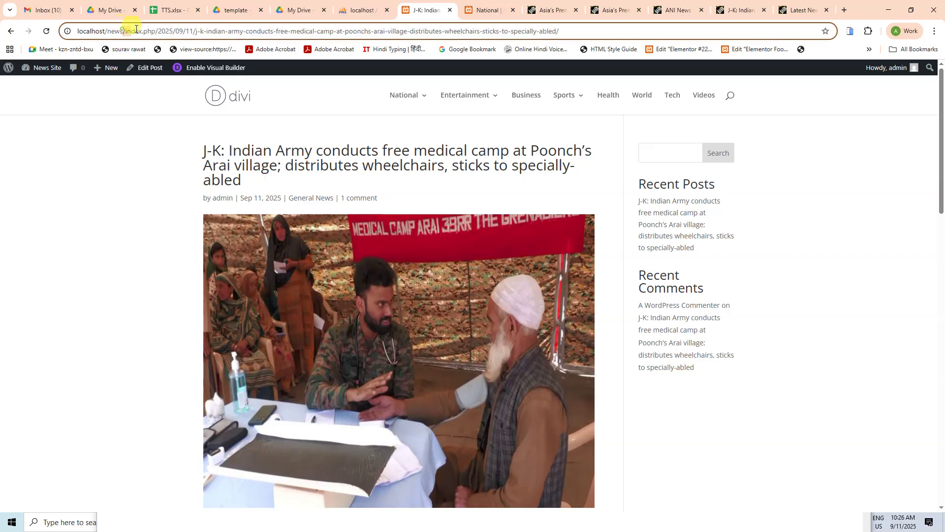
{"action": "left_click_drag", "start_coordinate": [136, 29], "coordinate": [193, 29]}
{"action": "left_click", "coordinate": [107, 299]}
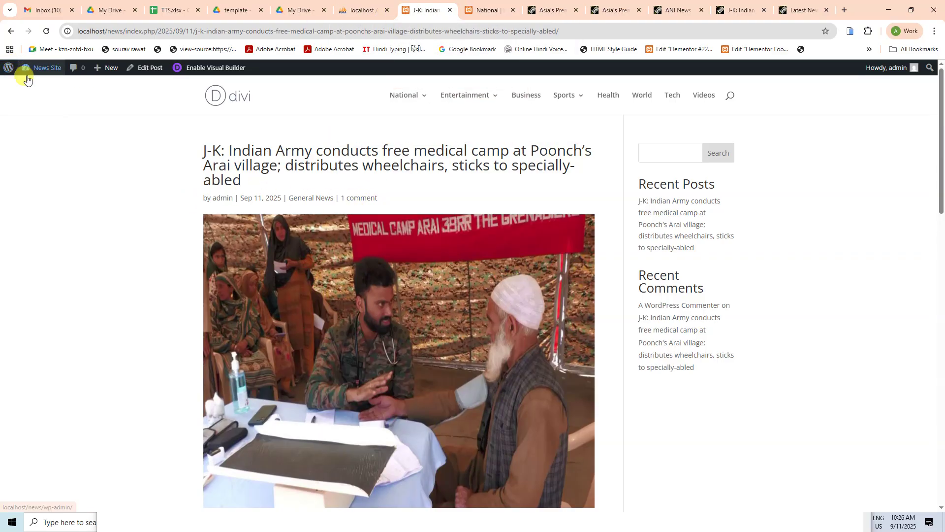
{"action": "mouse_move", "coordinate": [12, 70]}
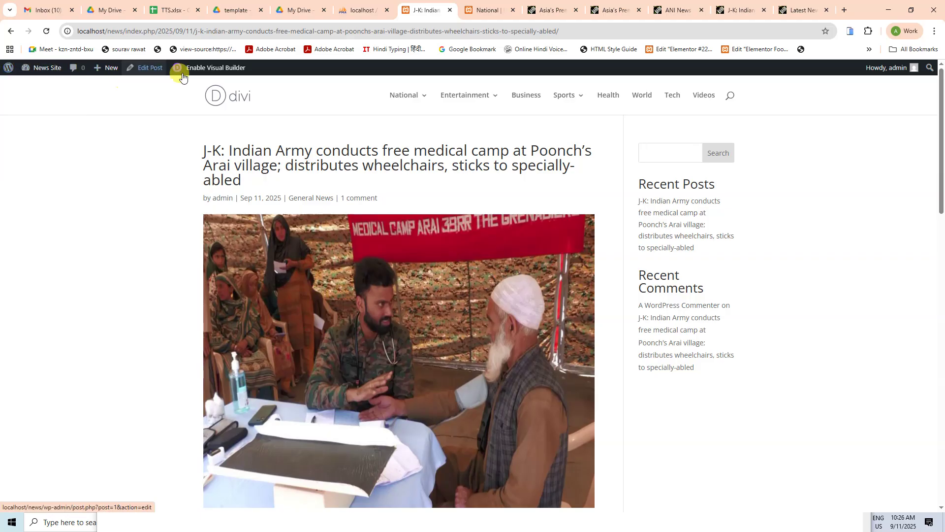
{"action": "mouse_move", "coordinate": [42, 68]}
{"action": "left_click", "coordinate": [44, 86]}
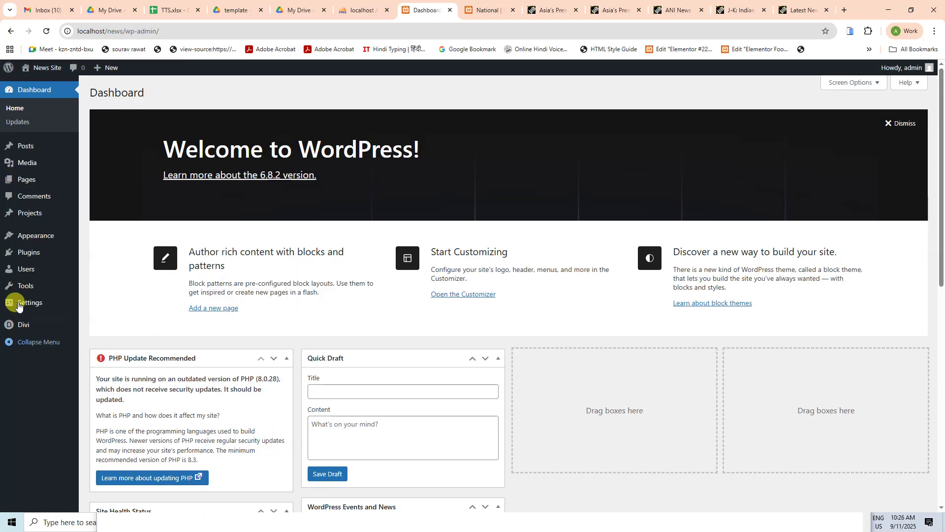
Step: Strip the %year%, %monthnum%, %day% and %postname% tags from the custom permalink structure
{"action": "mouse_move", "coordinate": [19, 302]}
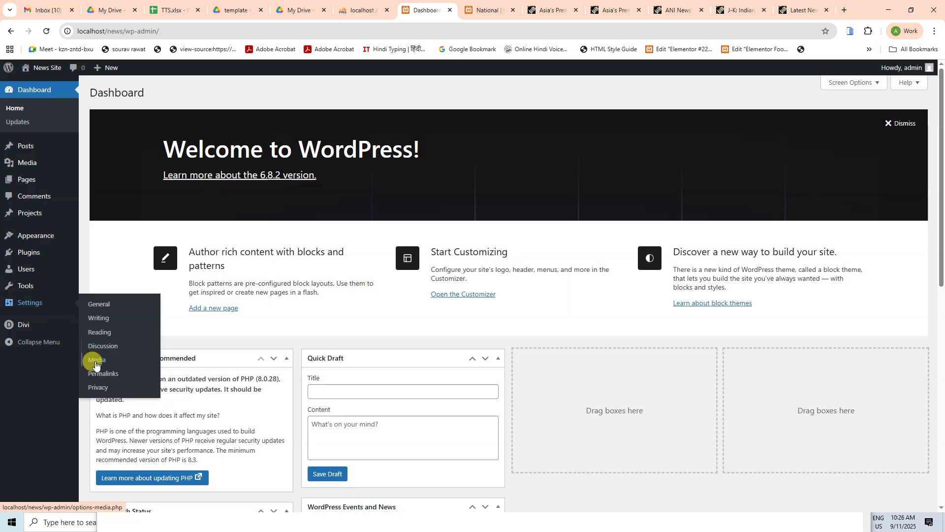
{"action": "left_click", "coordinate": [103, 373]}
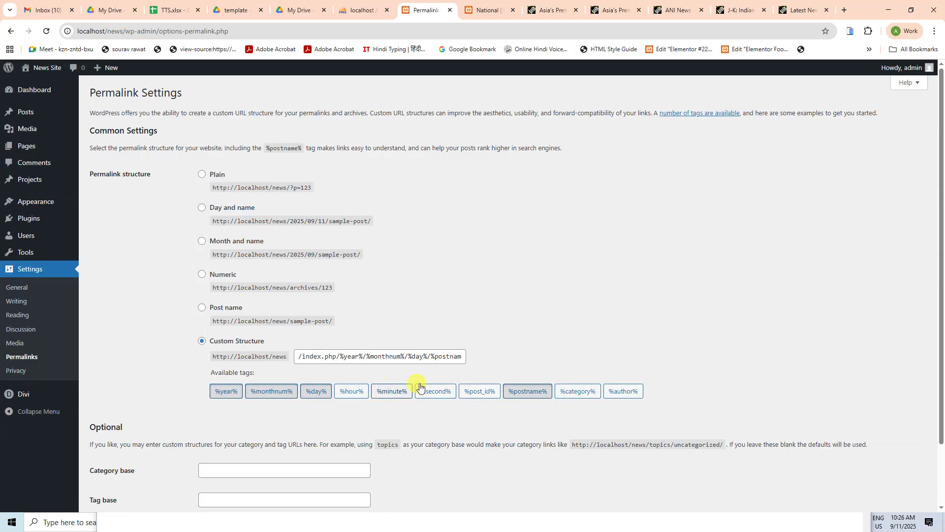
{"action": "scroll", "coordinate": [414, 387], "scroll_direction": "down", "scroll_amount": 2}
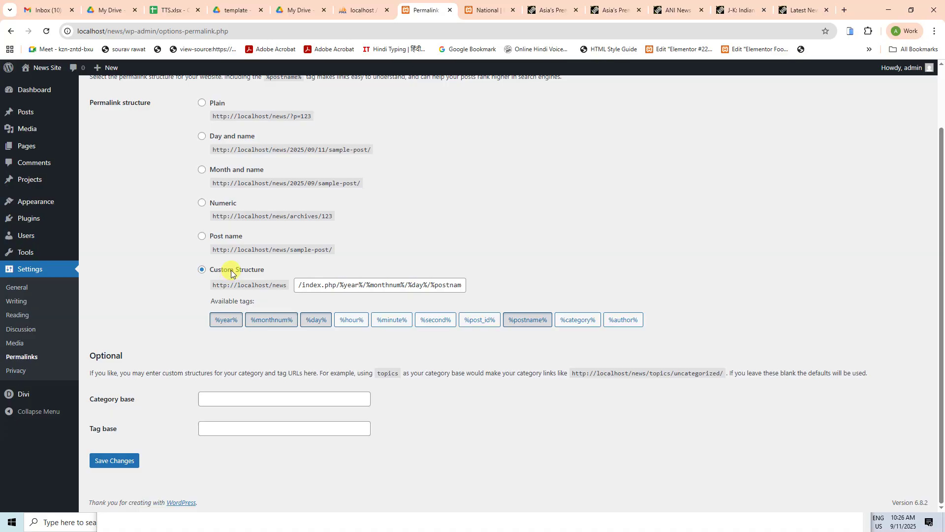
{"action": "left_click", "coordinate": [220, 323]}
{"action": "left_click", "coordinate": [271, 321]}
{"action": "left_click", "coordinate": [315, 320]}
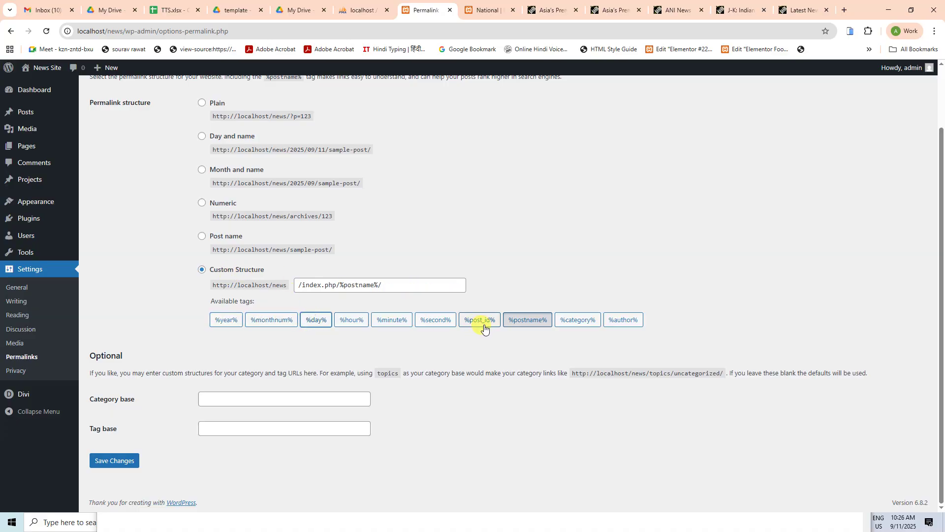
{"action": "left_click", "coordinate": [529, 321]}
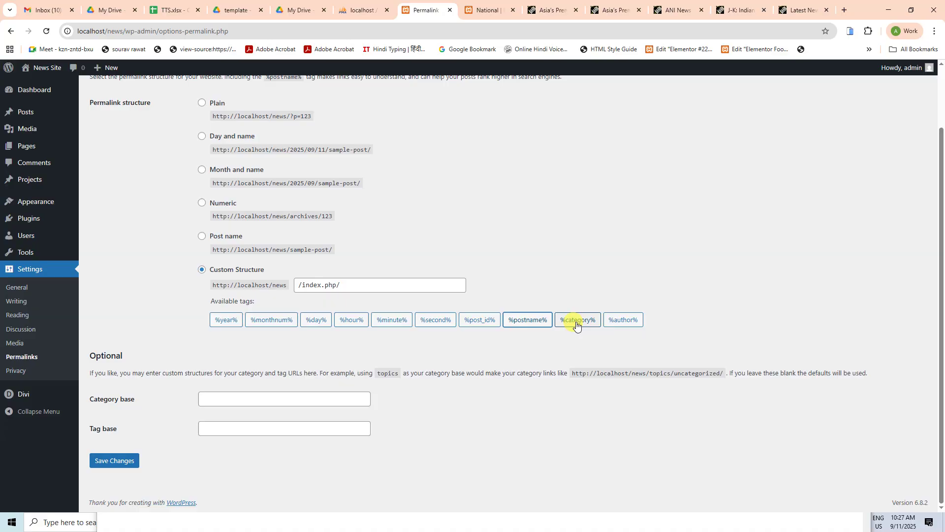
{"action": "left_click", "coordinate": [577, 322]}
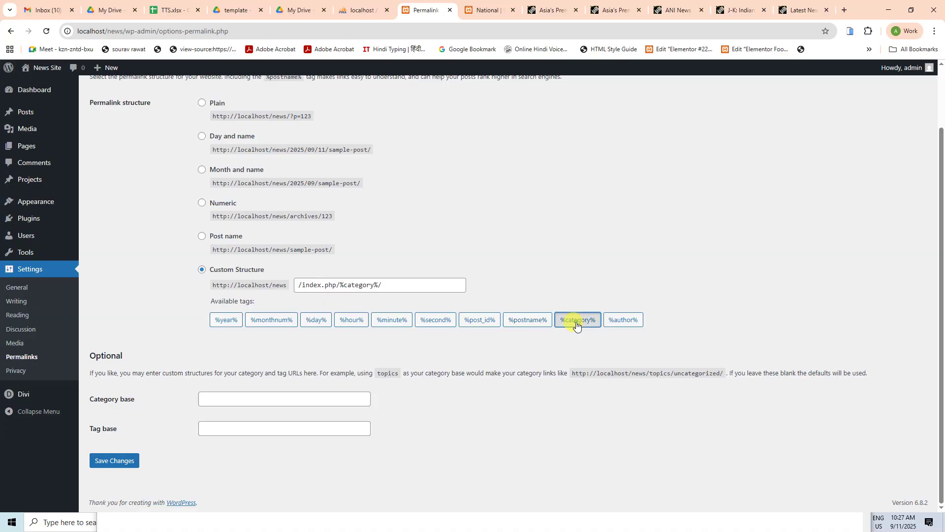
{"action": "left_click", "coordinate": [577, 323]}
Step: Replace the structure with /%category%/%postname%/, save, and view the National category page
{"action": "triple_click", "coordinate": [360, 288]}
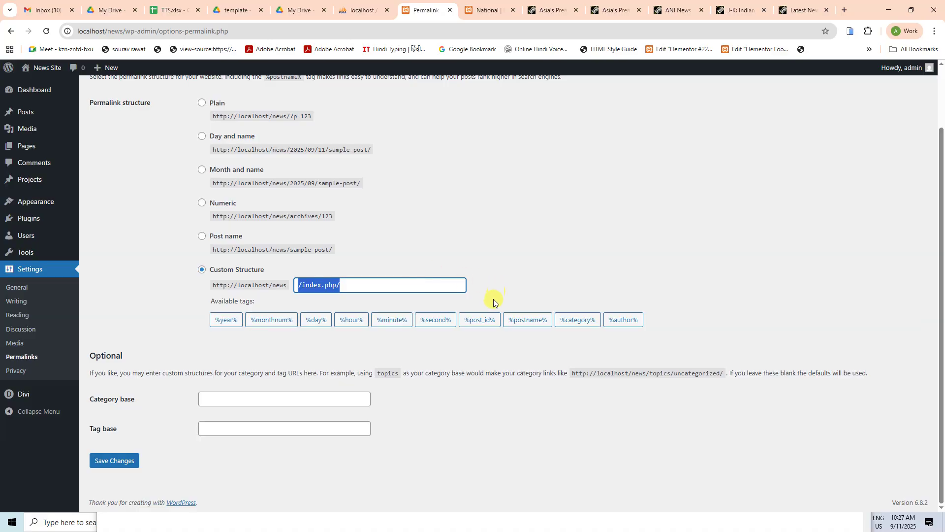
{"action": "key", "text": "BackSpace"}
{"action": "left_click", "coordinate": [574, 322]}
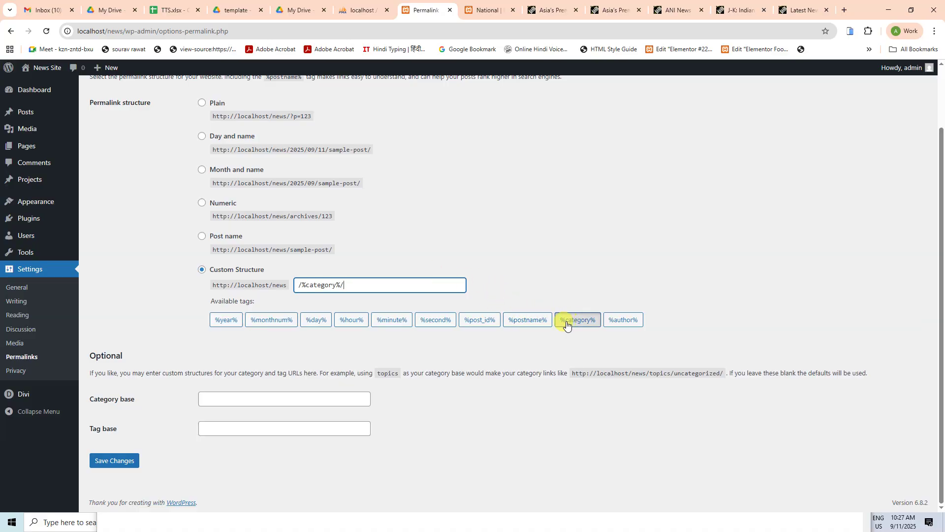
{"action": "left_click", "coordinate": [530, 323]}
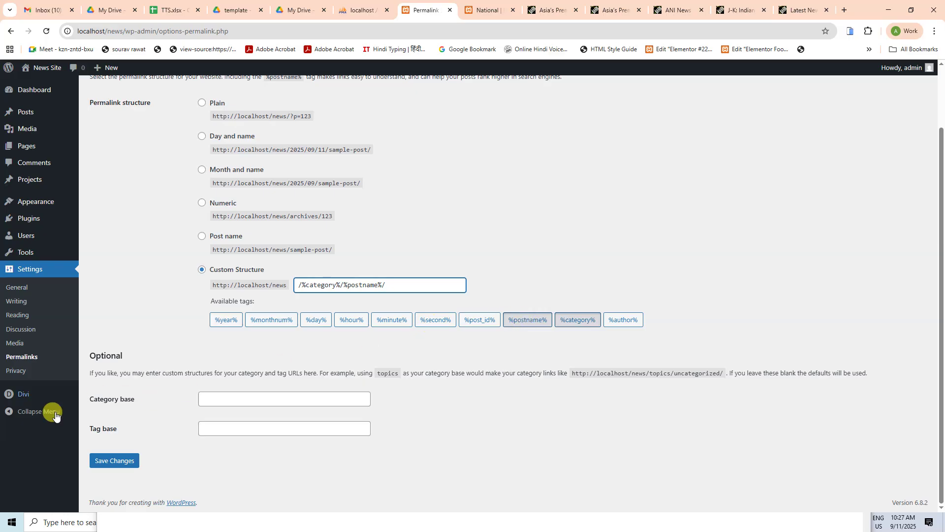
{"action": "left_click", "coordinate": [109, 461]}
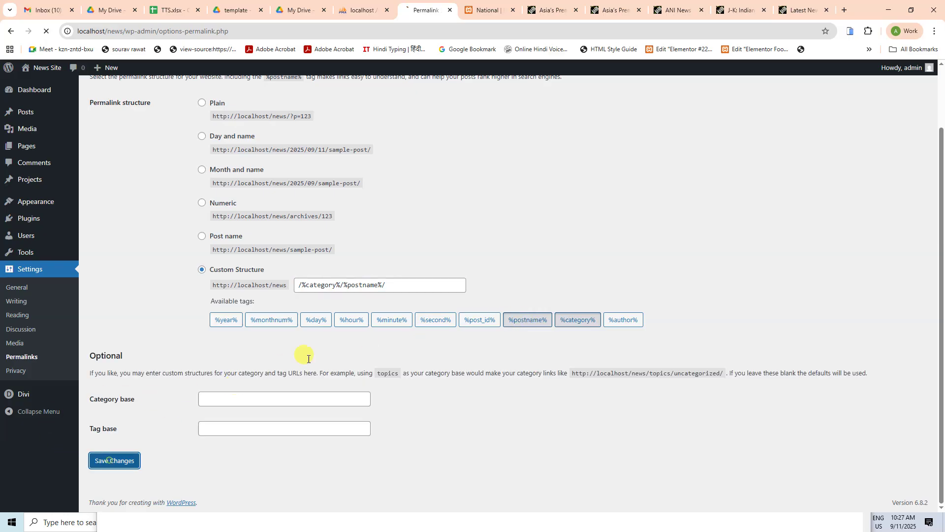
{"action": "left_click", "coordinate": [481, 10]}
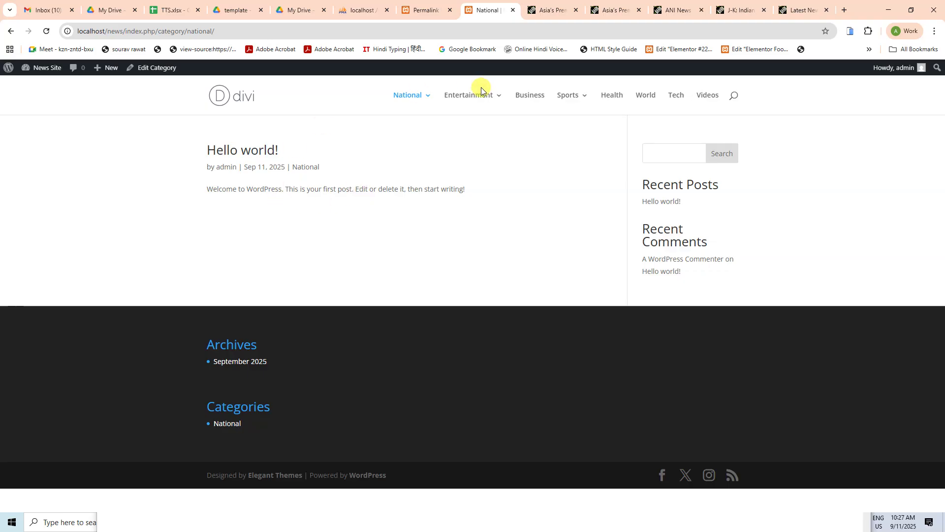
Step: Open the J-K medical camp post from General News at its category/postname URL
{"action": "mouse_move", "coordinate": [409, 96]}
{"action": "left_click", "coordinate": [477, 143]}
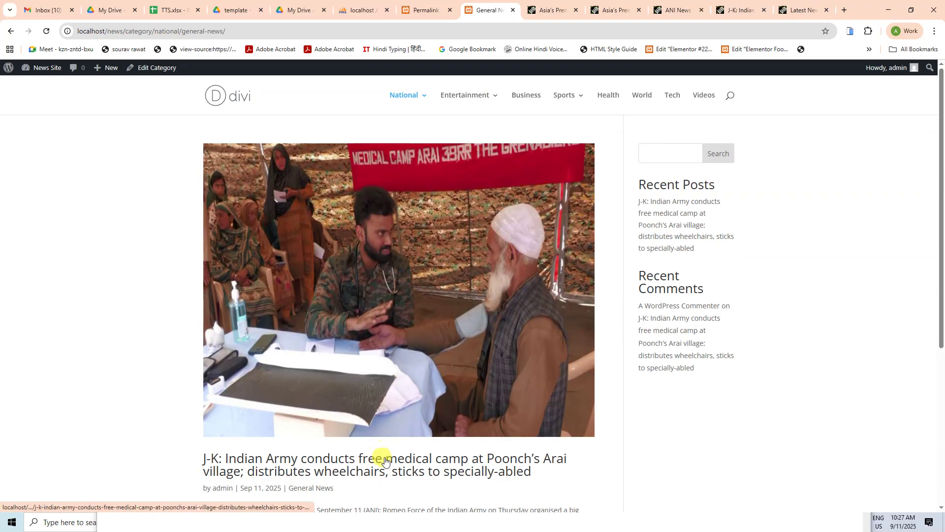
{"action": "left_click", "coordinate": [388, 457]}
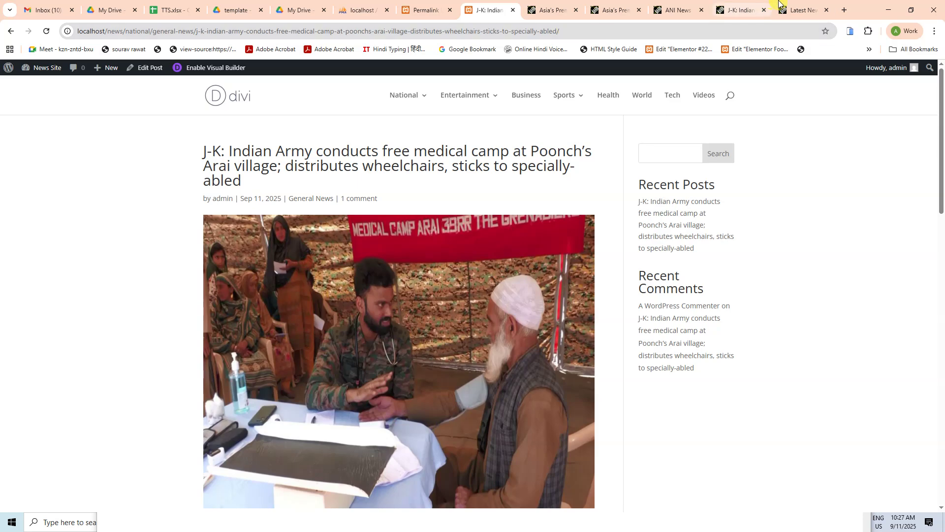
{"action": "left_click", "coordinate": [803, 10]}
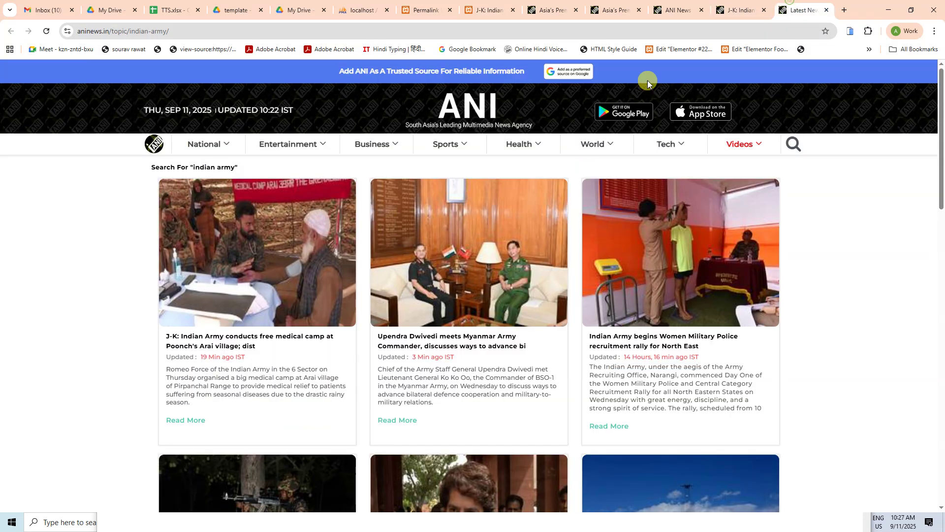
{"action": "left_click", "coordinate": [276, 340]}
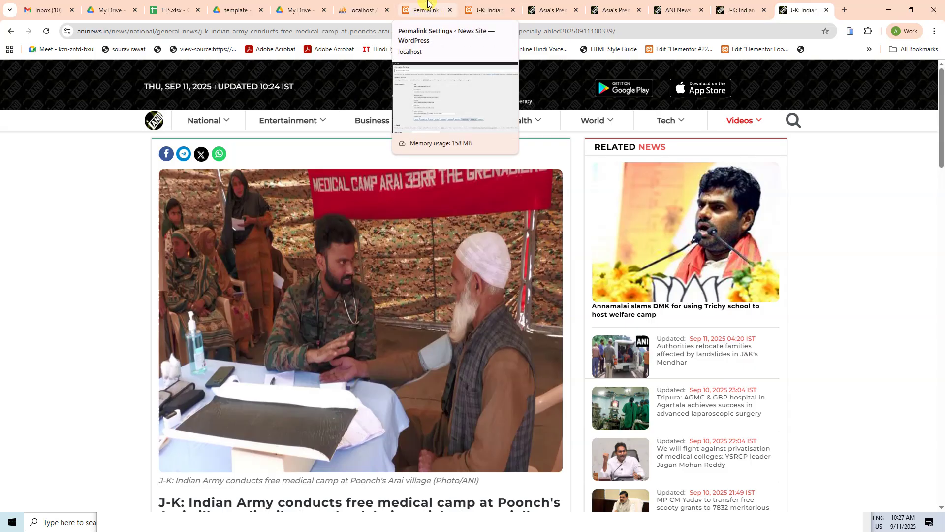
{"action": "left_click", "coordinate": [427, 10]}
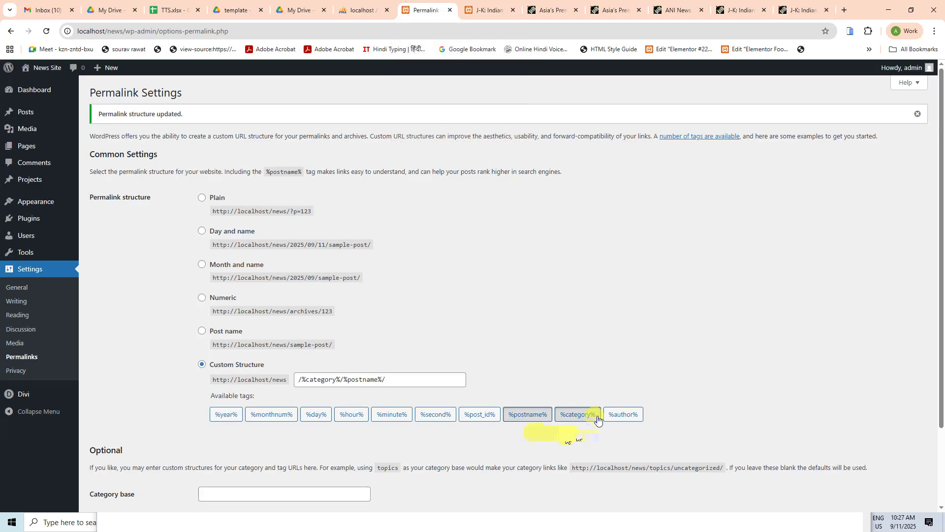
{"action": "left_click", "coordinate": [490, 11]}
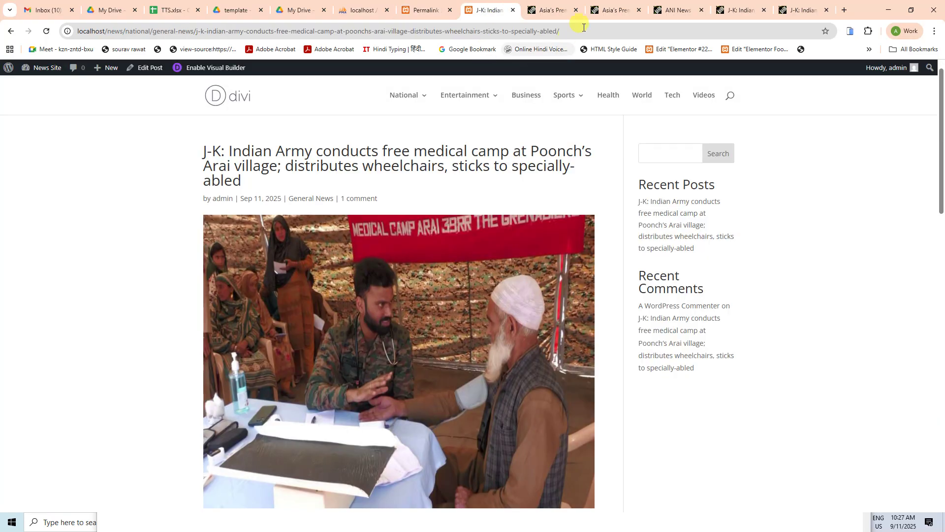
{"action": "left_click", "coordinate": [803, 10]}
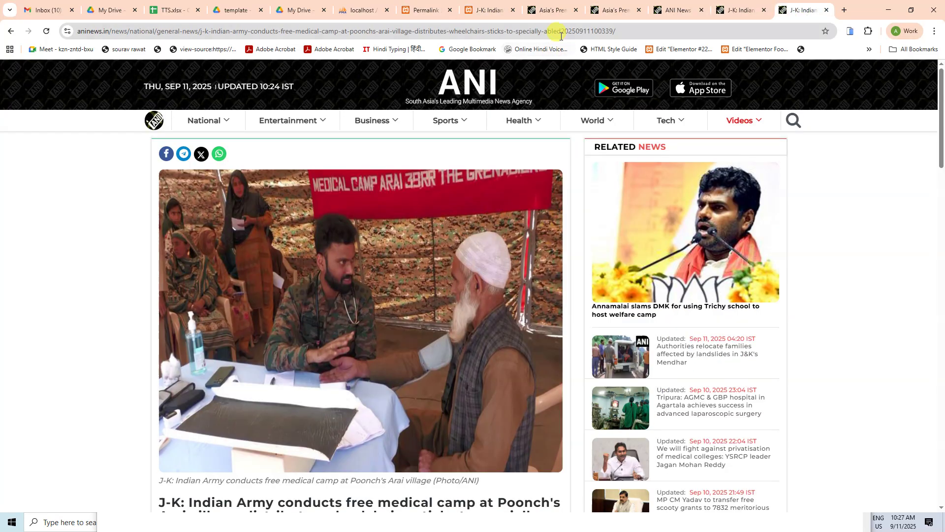
{"action": "left_click", "coordinate": [574, 32]}
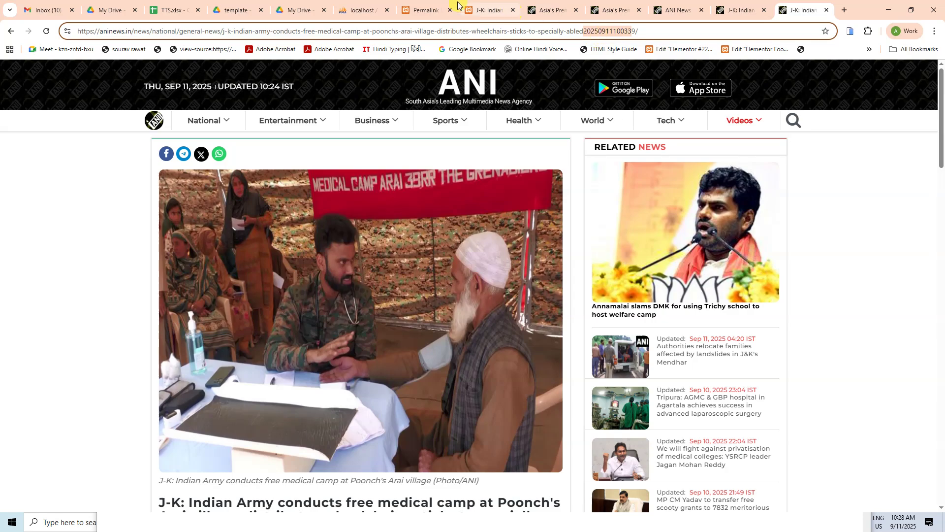
Step: Append year, month, day, hour, minute and second tags to the permalink structure and save
{"action": "left_click", "coordinate": [426, 10]}
{"action": "left_click", "coordinate": [397, 380]}
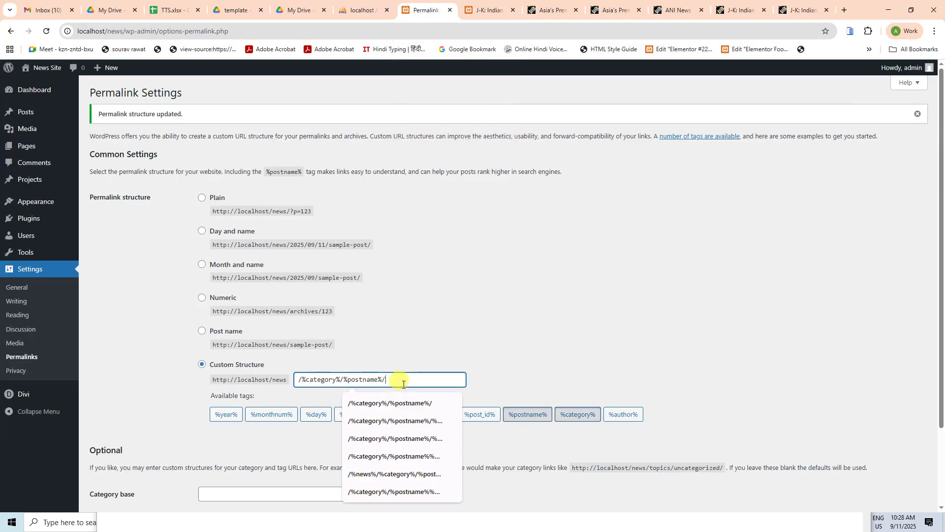
{"action": "left_click", "coordinate": [549, 323]}
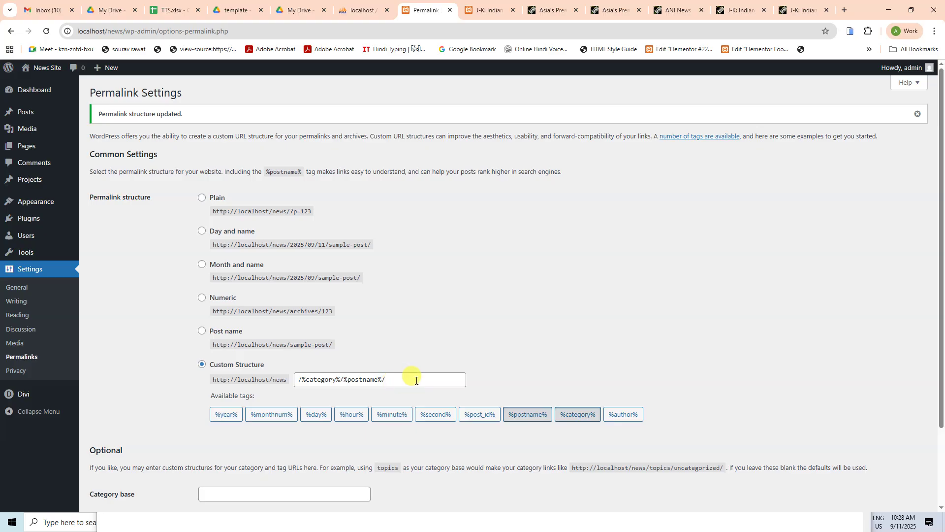
{"action": "left_click", "coordinate": [219, 416]}
{"action": "left_click", "coordinate": [286, 418]}
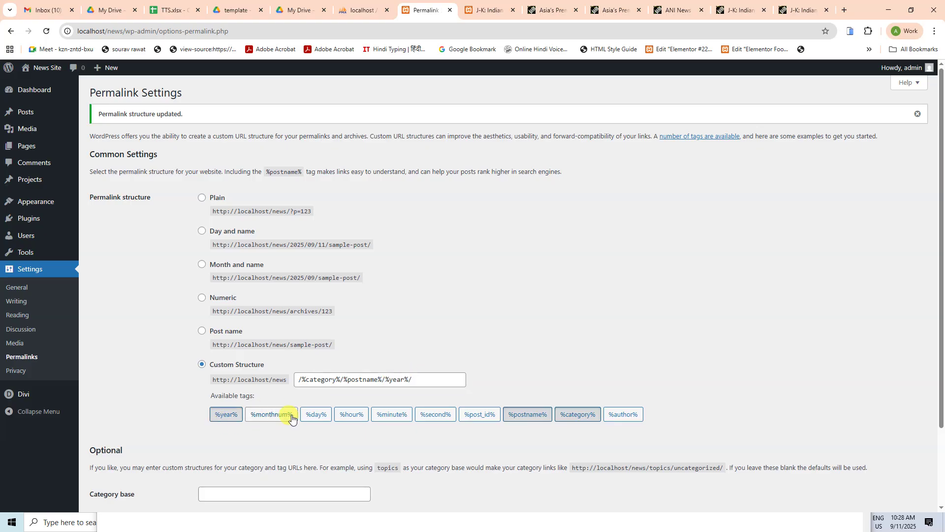
{"action": "left_click", "coordinate": [319, 418]}
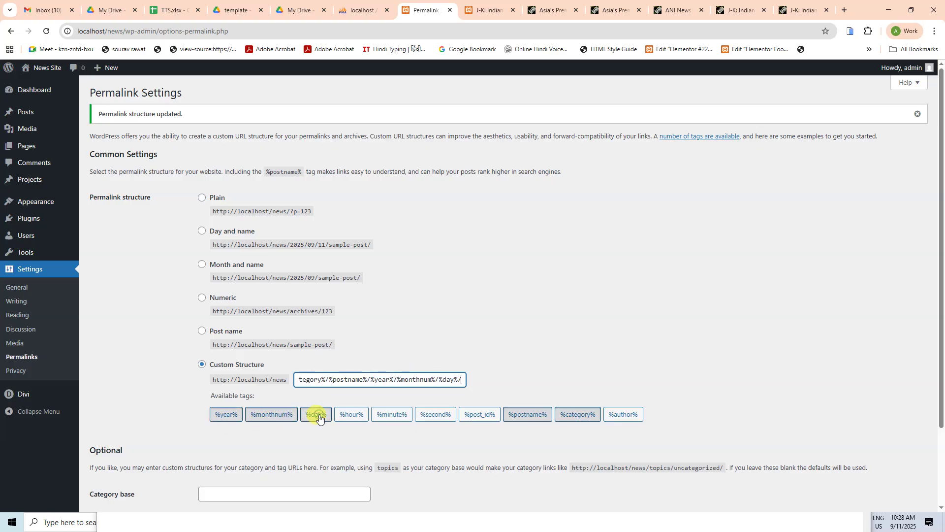
{"action": "left_click", "coordinate": [346, 414]}
{"action": "left_click", "coordinate": [392, 415]}
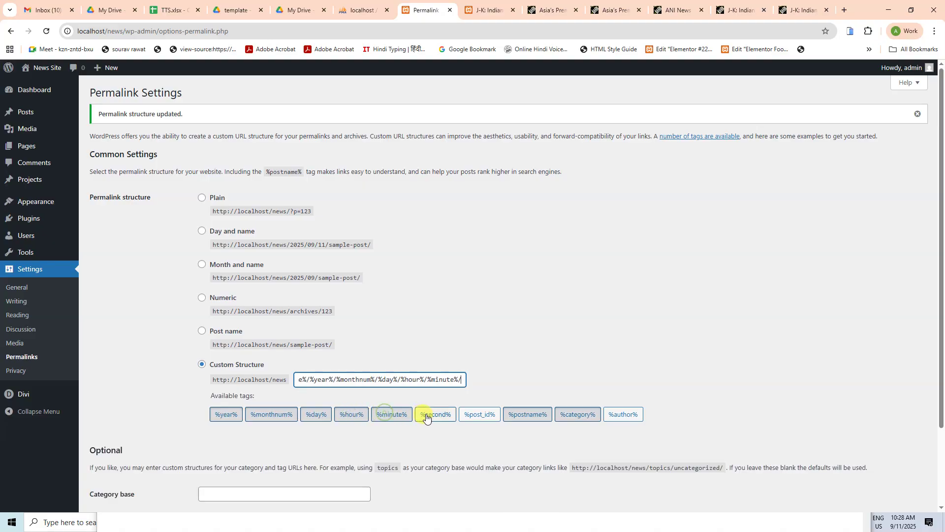
{"action": "left_click", "coordinate": [428, 414]}
{"action": "scroll", "coordinate": [341, 433], "scroll_direction": "down", "scroll_amount": 2}
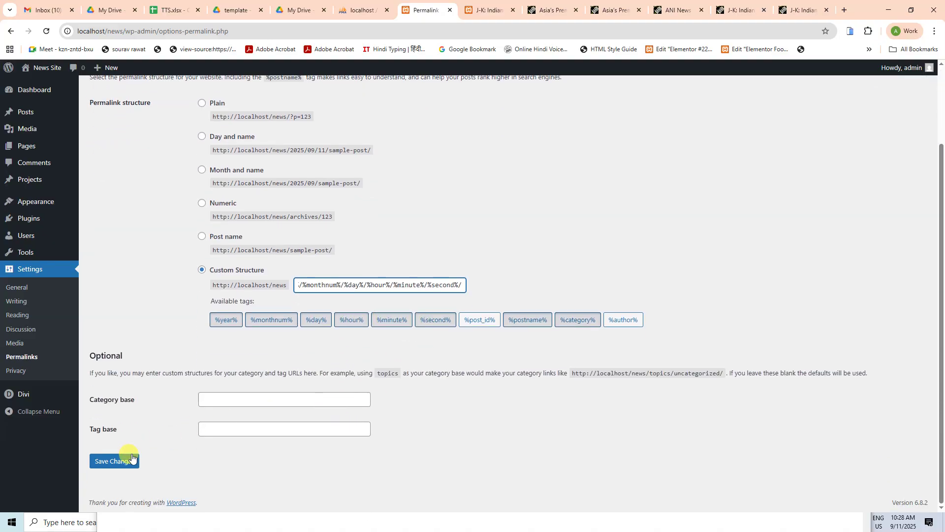
{"action": "left_click", "coordinate": [127, 460]}
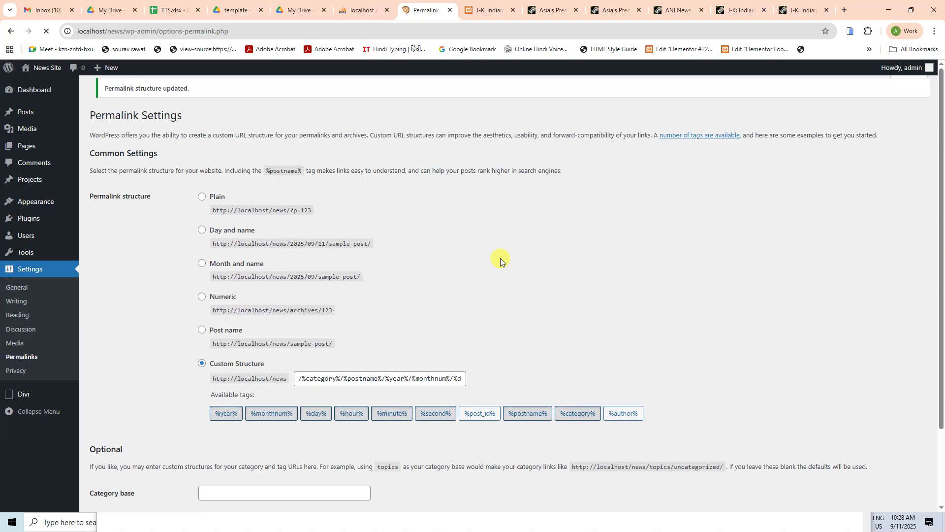
Step: Check General News, then remove the slashes between year, month and day and save
{"action": "left_click", "coordinate": [493, 14]}
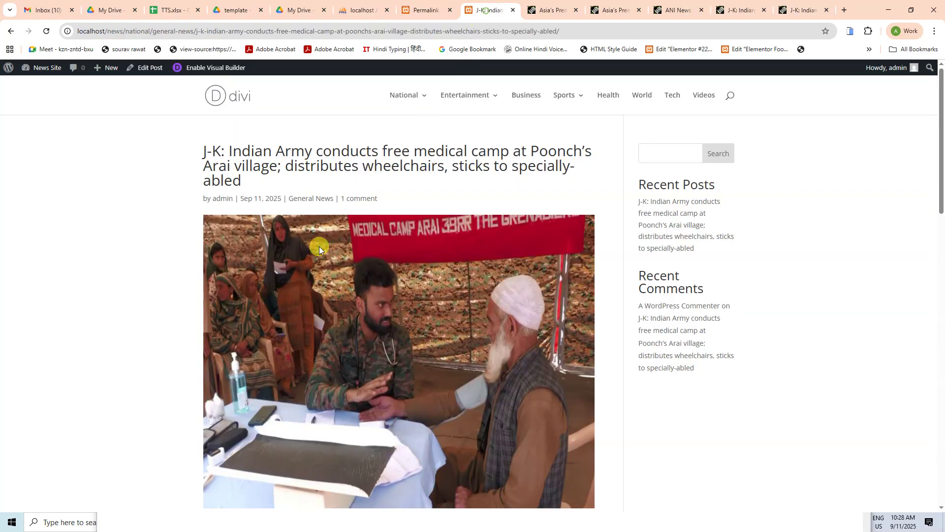
{"action": "mouse_move", "coordinate": [412, 109]}
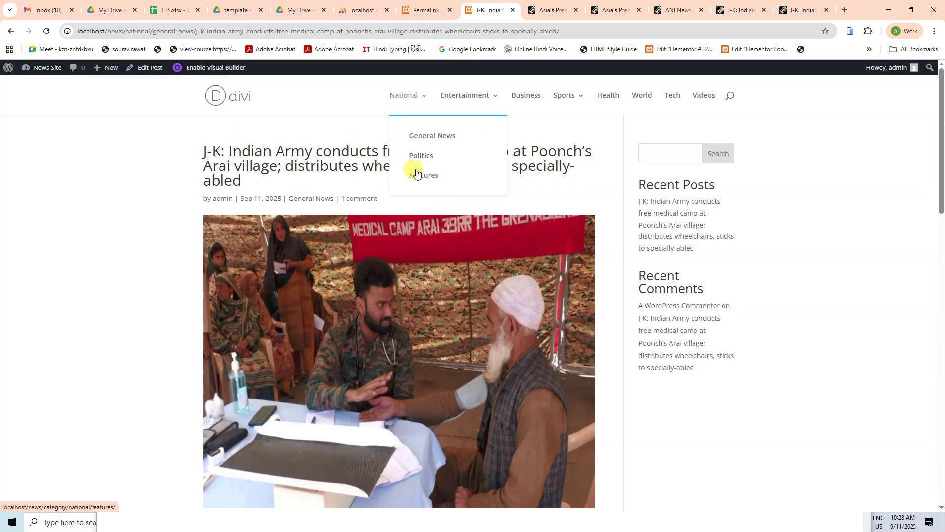
{"action": "left_click", "coordinate": [423, 136]}
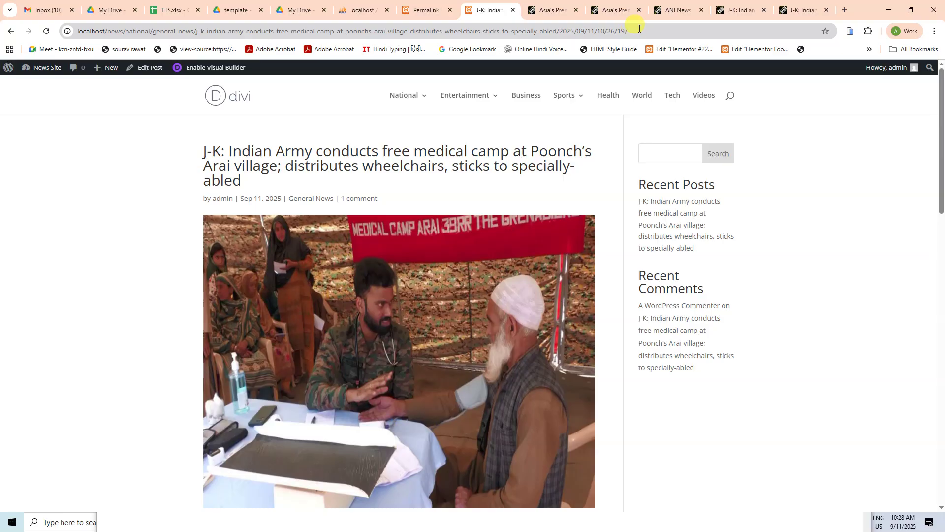
{"action": "left_click", "coordinate": [425, 10]}
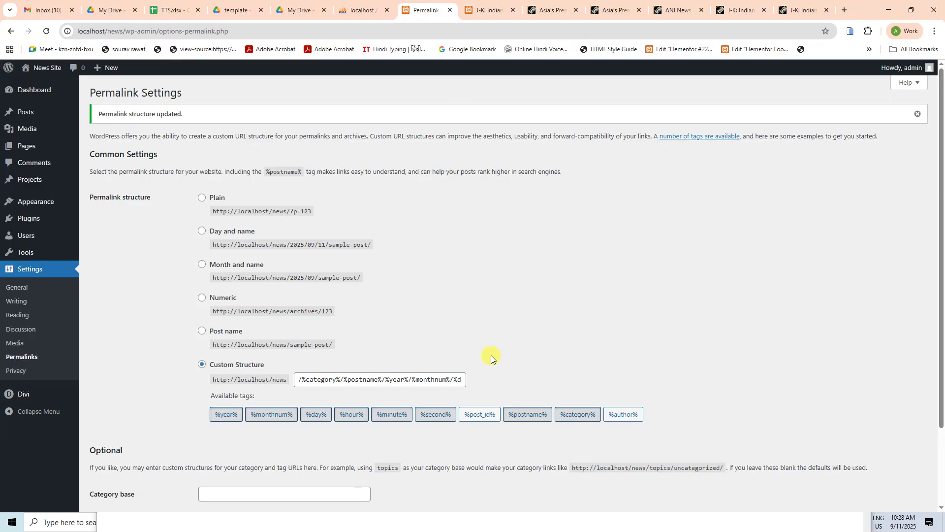
{"action": "left_click", "coordinate": [401, 379]}
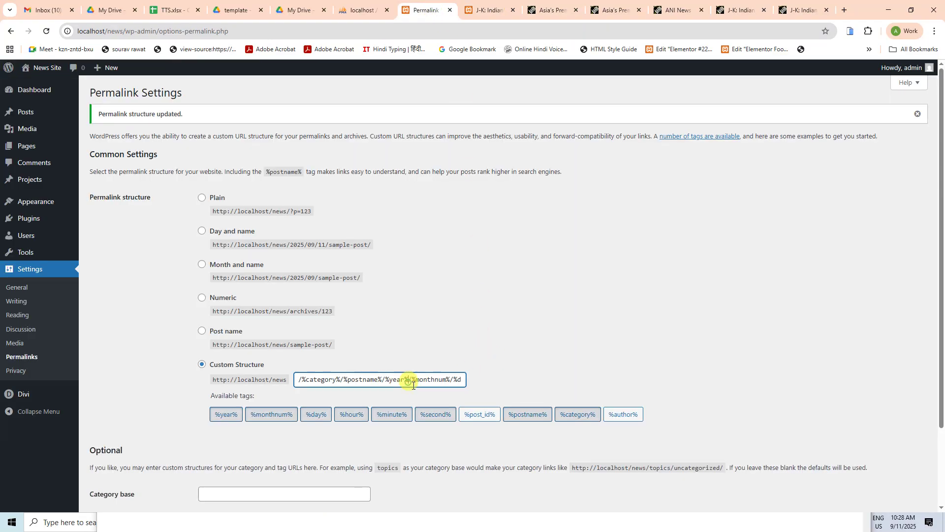
{"action": "key", "text": "BackSpace"}
{"action": "key", "text": "Delete"}
{"action": "scroll", "coordinate": [338, 443], "scroll_direction": "down", "scroll_amount": 3}
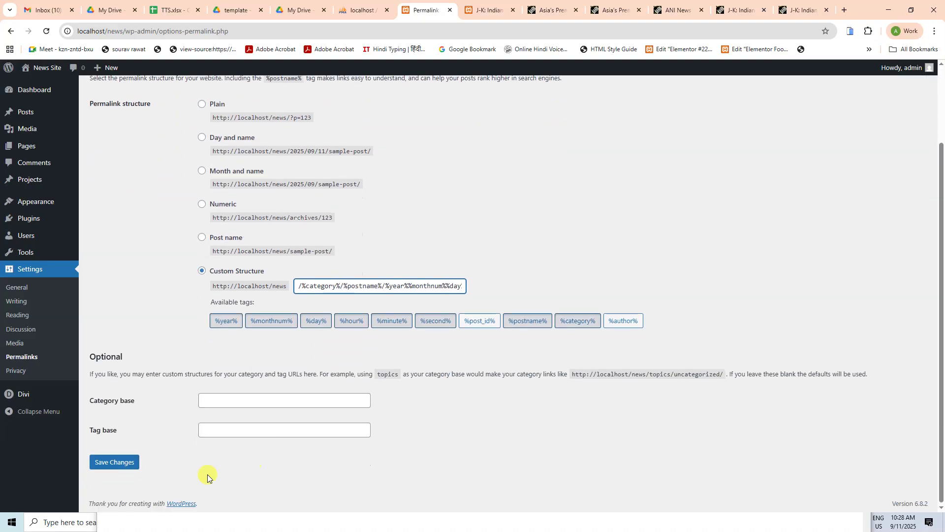
{"action": "left_click", "coordinate": [114, 461]}
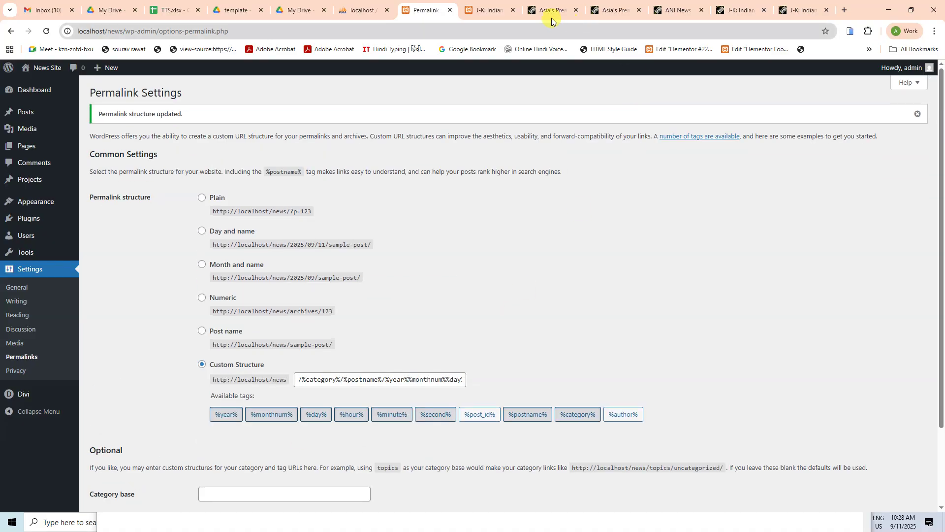
Step: Open the J-K post from General News and inspect the date-time tail of its URL
{"action": "left_click", "coordinate": [486, 10]}
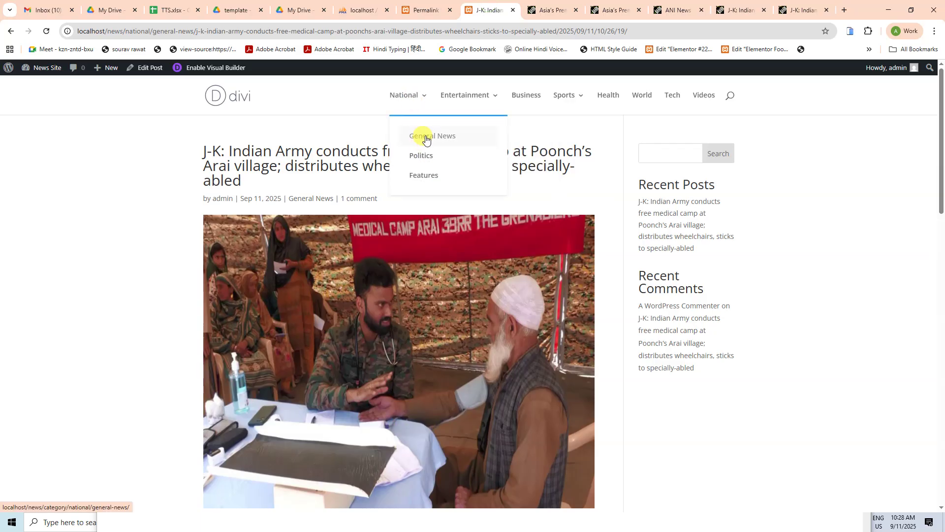
{"action": "left_click", "coordinate": [425, 138]}
{"action": "left_click", "coordinate": [373, 315]}
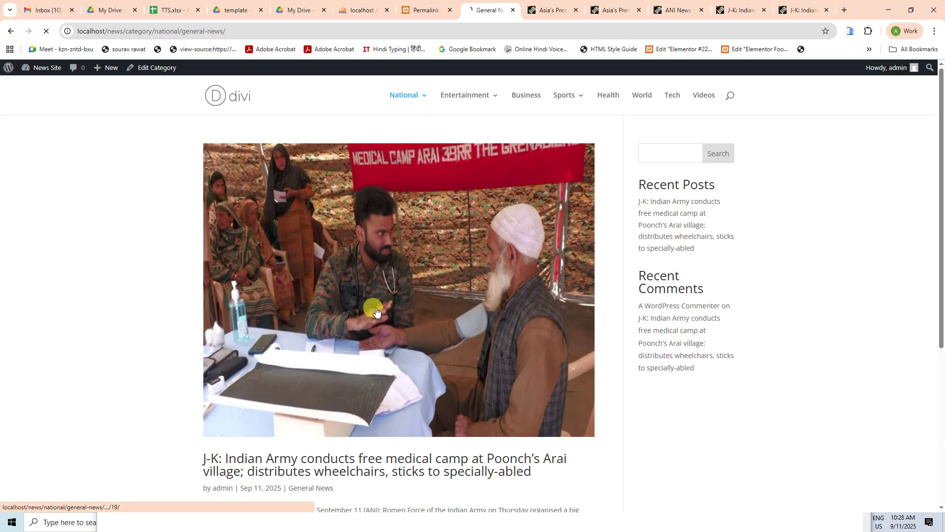
{"action": "left_click_drag", "start_coordinate": [560, 32], "coordinate": [635, 33]}
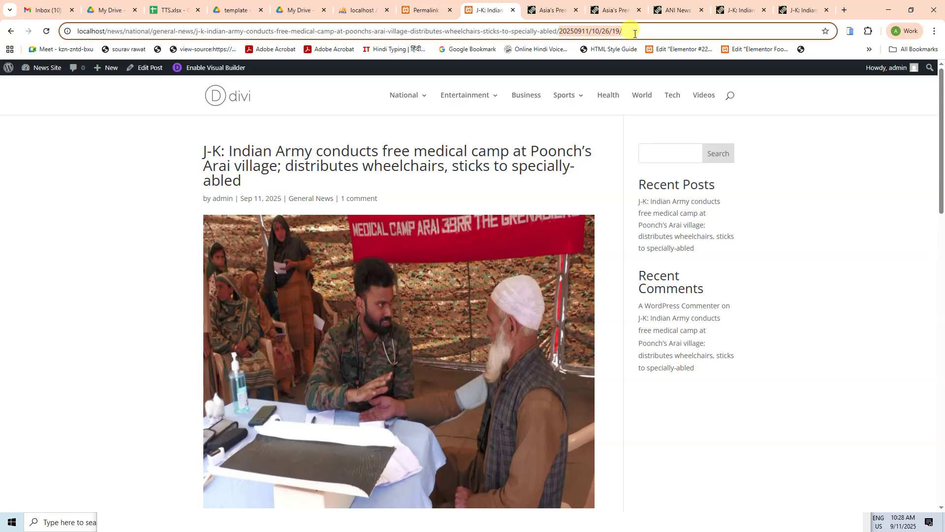
{"action": "left_click", "coordinate": [661, 33]}
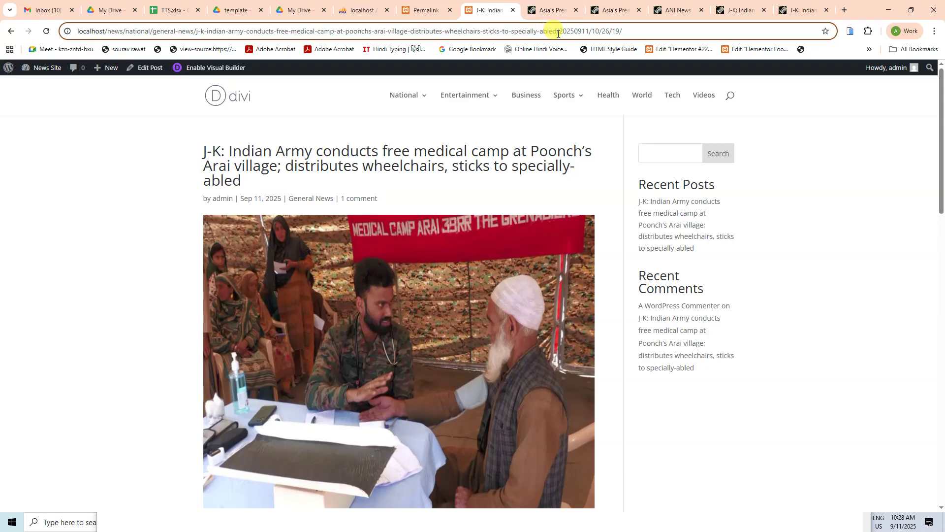
Step: Re-save the permalink structure and open the Indian Army post, which shows No Results Found
{"action": "left_click", "coordinate": [419, 10]}
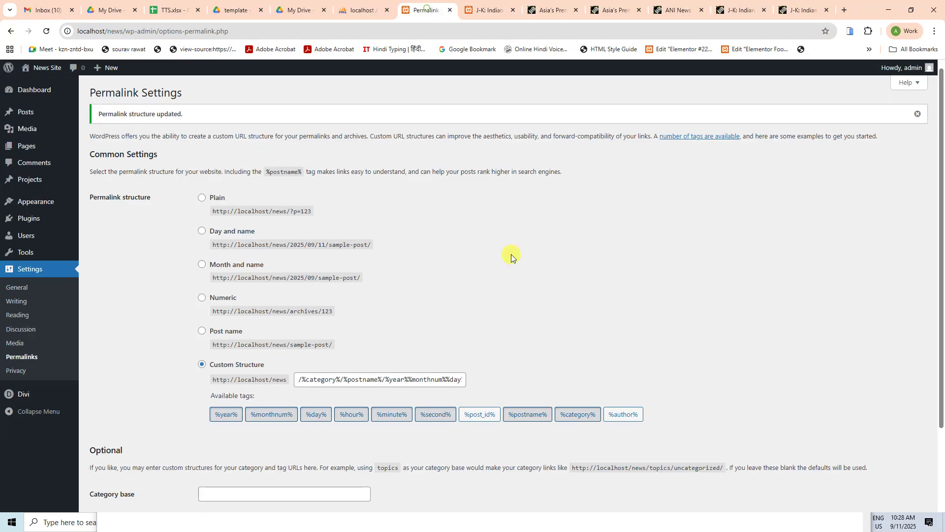
{"action": "left_click", "coordinate": [383, 378]}
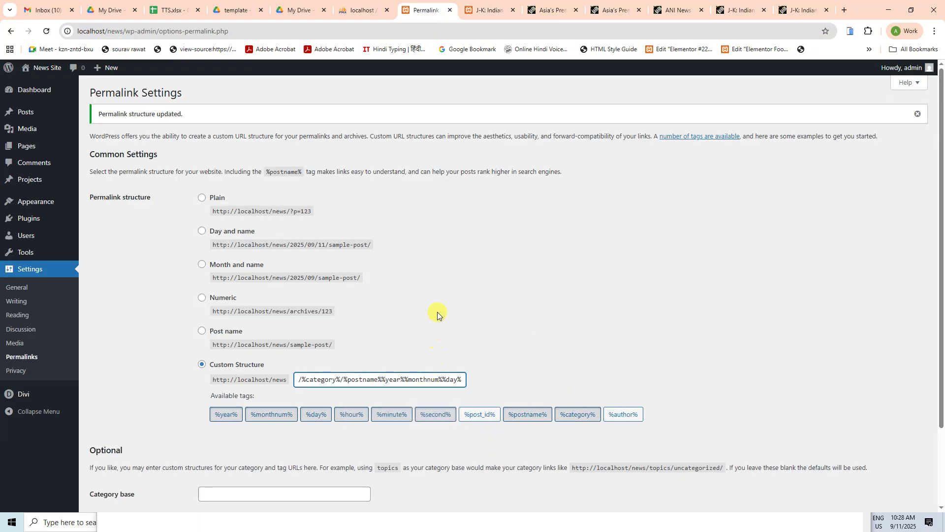
{"action": "scroll", "coordinate": [344, 369], "scroll_direction": "down", "scroll_amount": 2}
{"action": "left_click", "coordinate": [126, 465]}
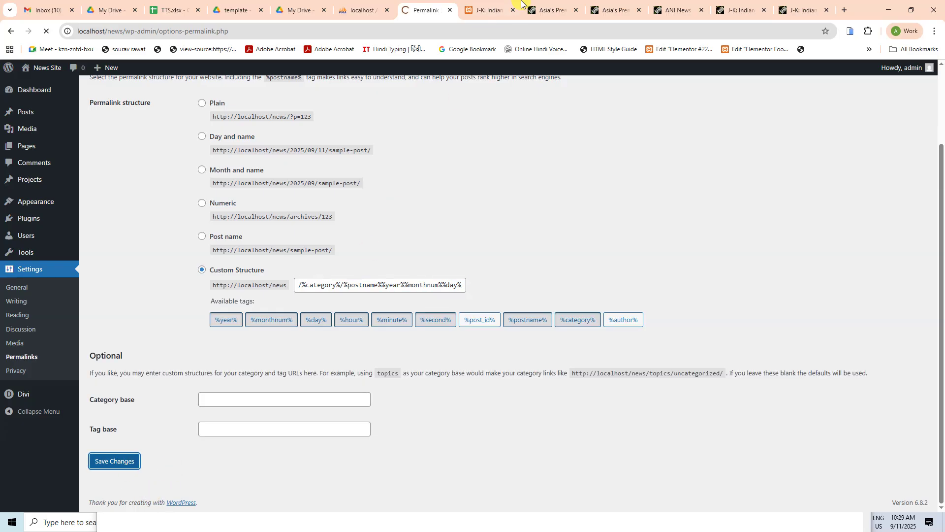
{"action": "left_click", "coordinate": [492, 9]}
{"action": "mouse_move", "coordinate": [403, 95]}
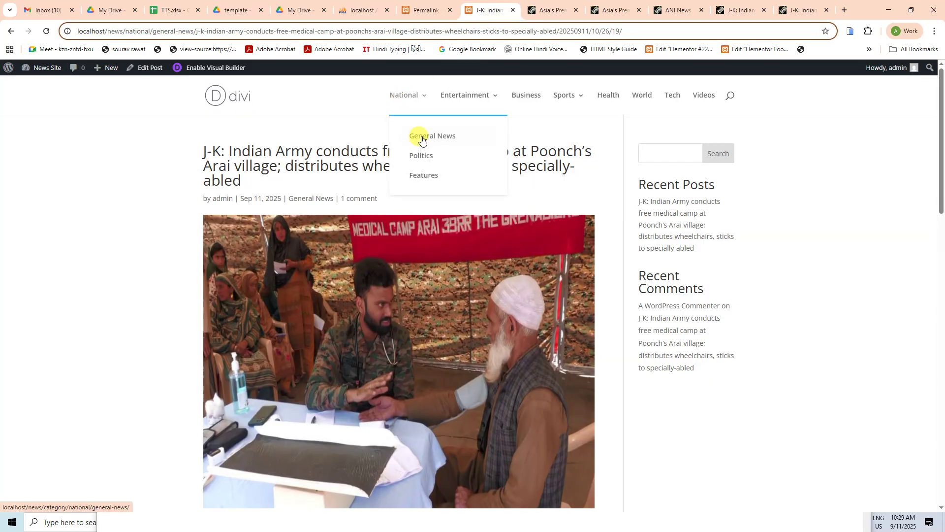
{"action": "left_click", "coordinate": [427, 134]}
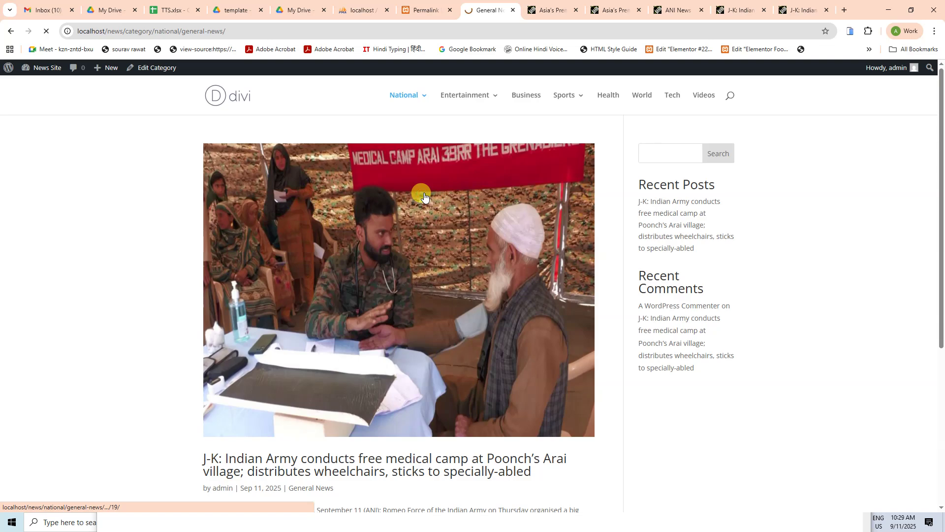
{"action": "left_click", "coordinate": [423, 194]}
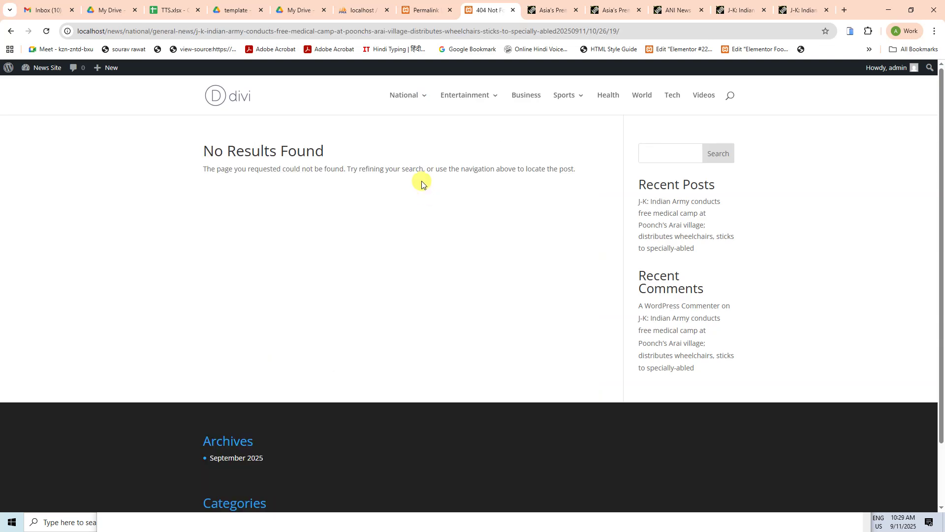
{"action": "left_click", "coordinate": [427, 10]}
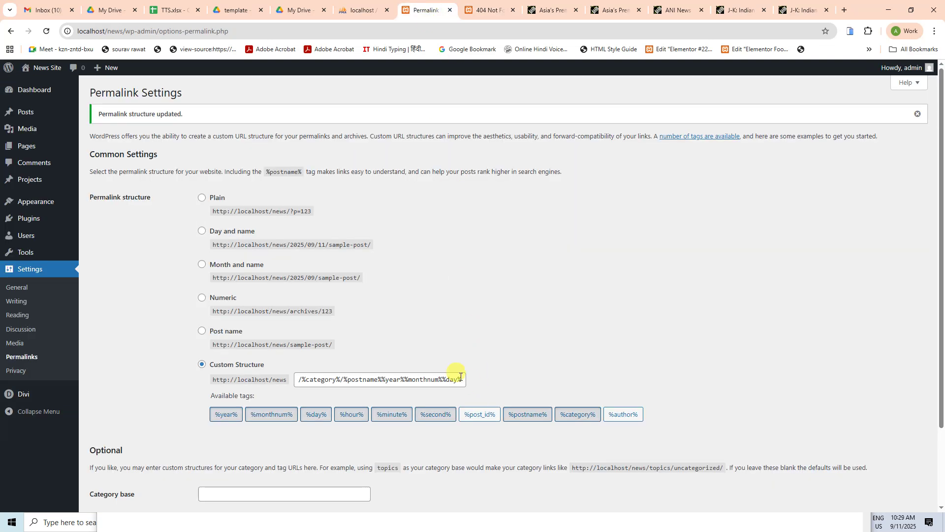
Step: Add a slash after %postname%, remove slashes between day, hour, minute and second, and save
{"action": "left_click", "coordinate": [384, 380]}
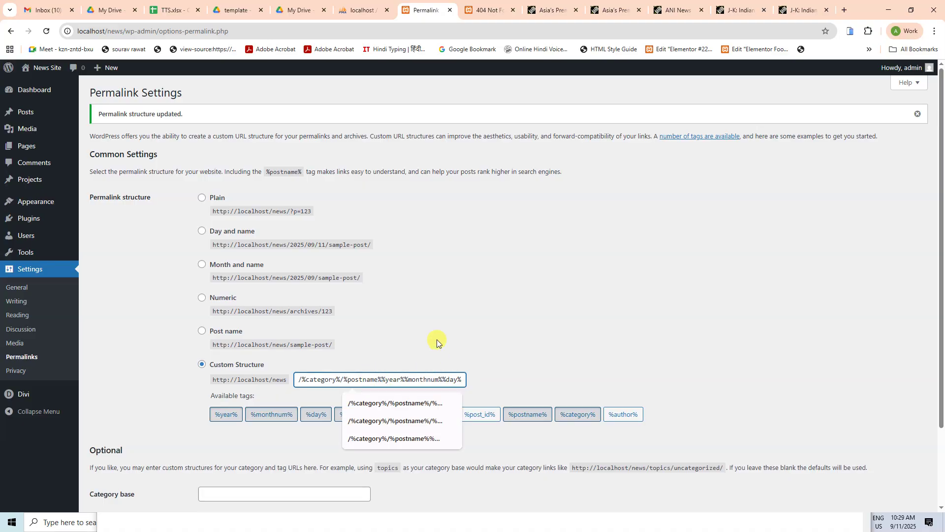
{"action": "key", "text": "Escape"}
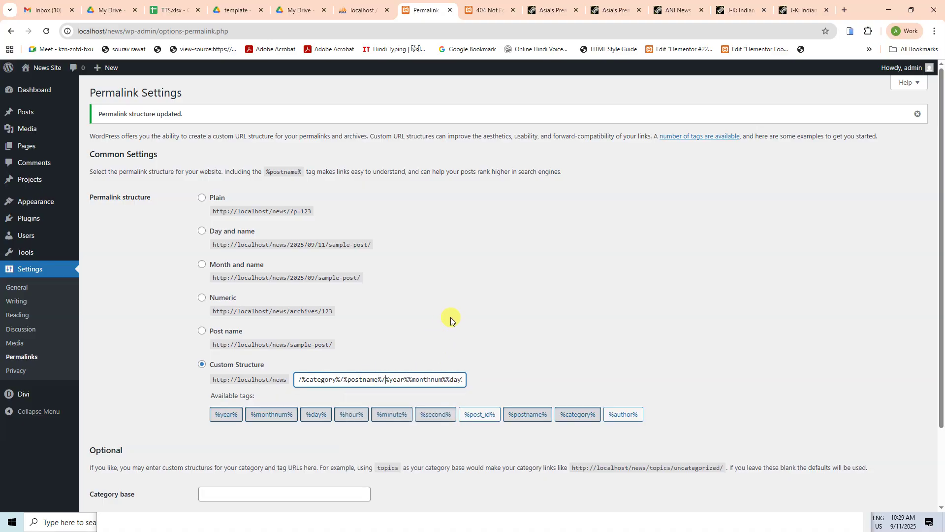
{"action": "key", "text": "End"}
{"action": "key", "text": "Left"}
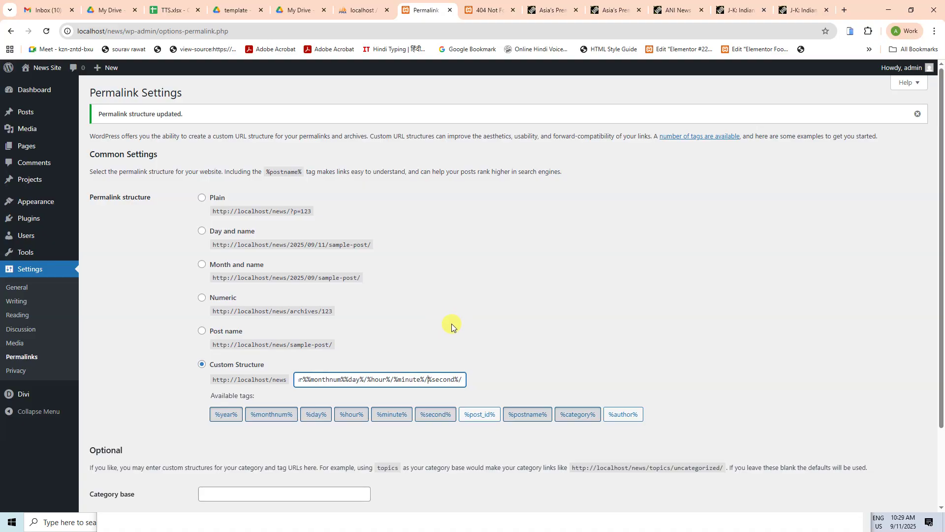
{"action": "key", "text": "BackSpace"}
{"action": "left_click", "coordinate": [393, 382]}
{"action": "key", "text": "BackSpace"}
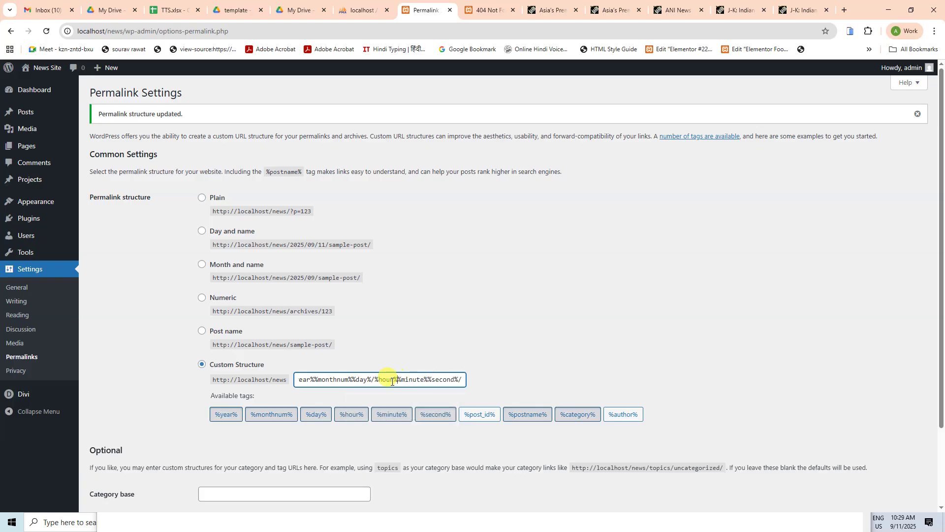
{"action": "left_click", "coordinate": [376, 381]}
{"action": "key", "text": "BackSpace"}
{"action": "left_click", "coordinate": [511, 322]}
{"action": "scroll", "coordinate": [512, 321], "scroll_direction": "down", "scroll_amount": 2}
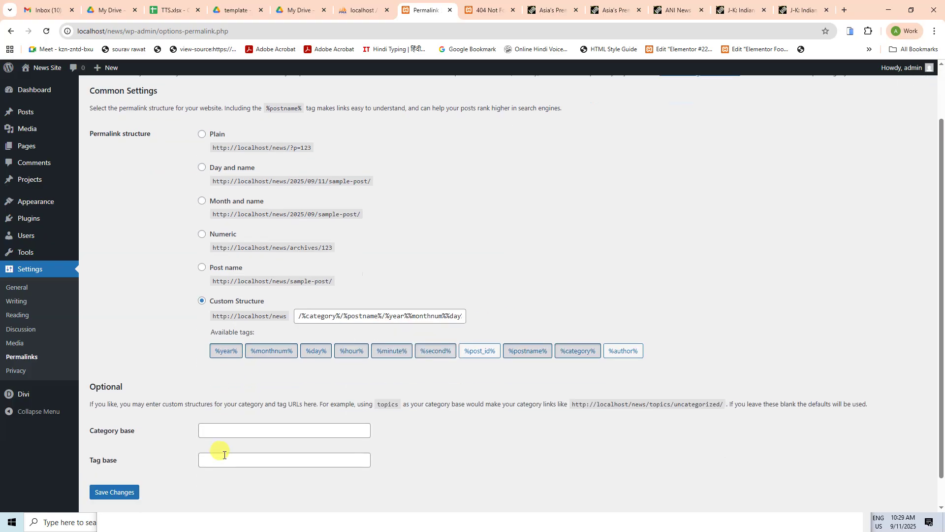
{"action": "scroll", "coordinate": [224, 455], "scroll_direction": "down", "scroll_amount": 1}
{"action": "left_click", "coordinate": [129, 460]}
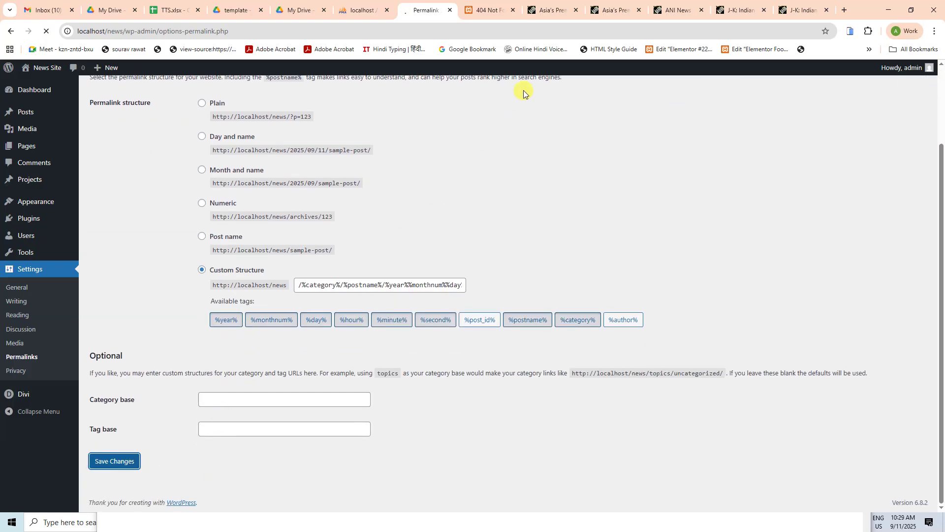
{"action": "key", "text": "ctrl+Tab"}
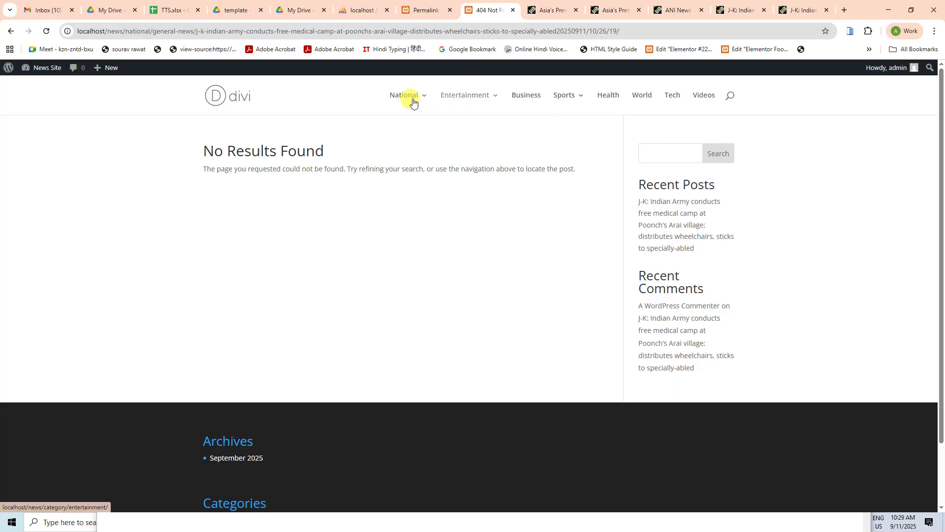
{"action": "mouse_move", "coordinate": [413, 102]}
{"action": "left_click", "coordinate": [442, 137]}
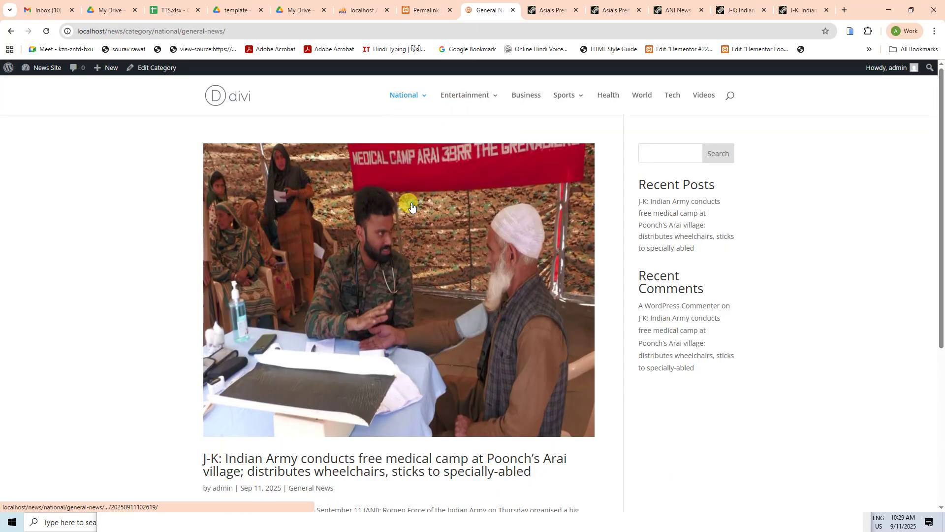
{"action": "left_click", "coordinate": [412, 206]}
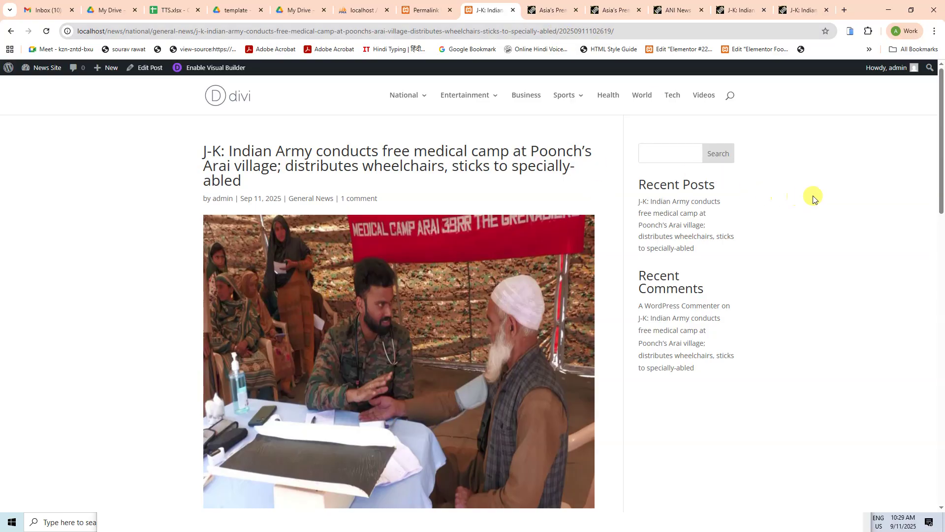
{"action": "scroll", "coordinate": [813, 198], "scroll_direction": "down", "scroll_amount": 15}
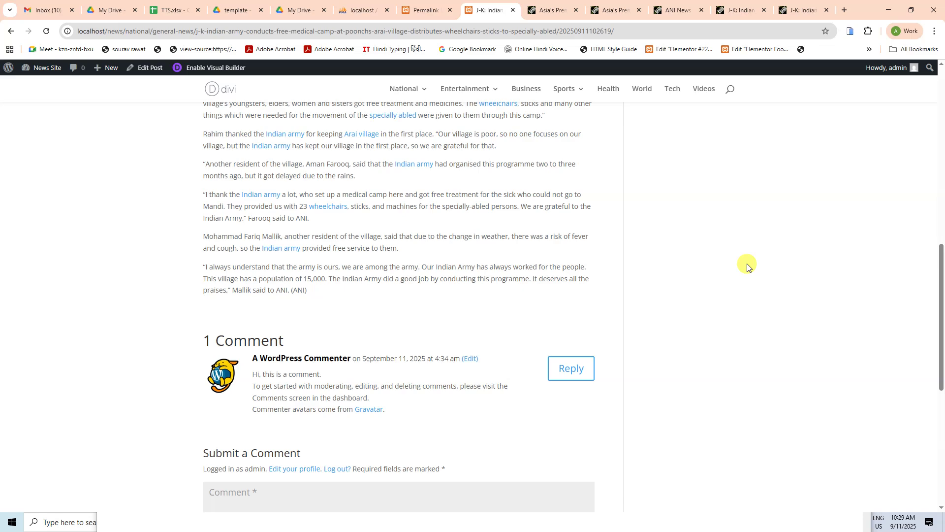
{"action": "scroll", "coordinate": [666, 247], "scroll_direction": "up", "scroll_amount": 15}
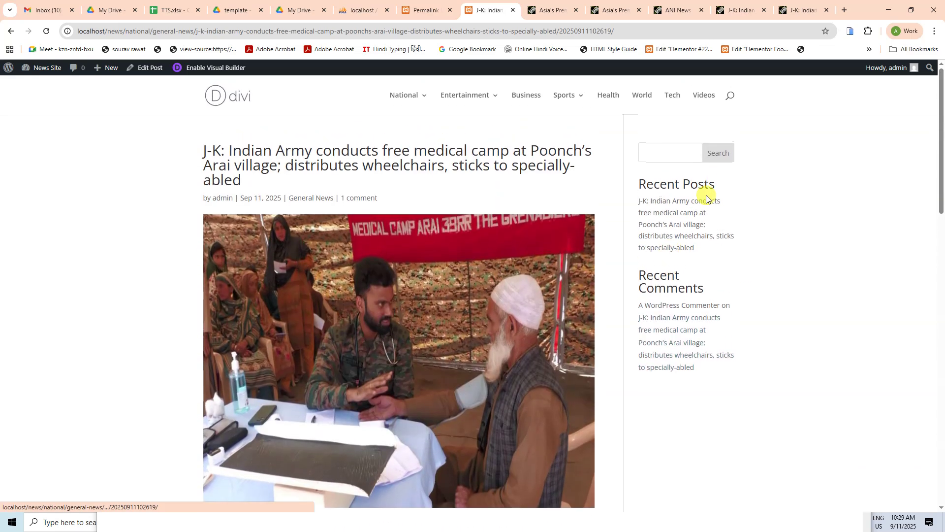
{"action": "mouse_move", "coordinate": [411, 97]}
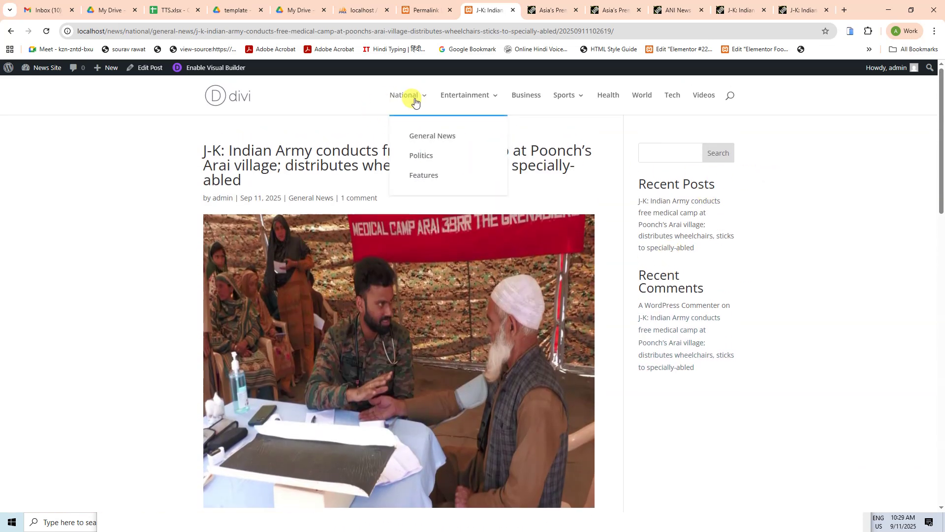
{"action": "left_click", "coordinate": [418, 133]}
{"action": "left_click", "coordinate": [232, 105]}
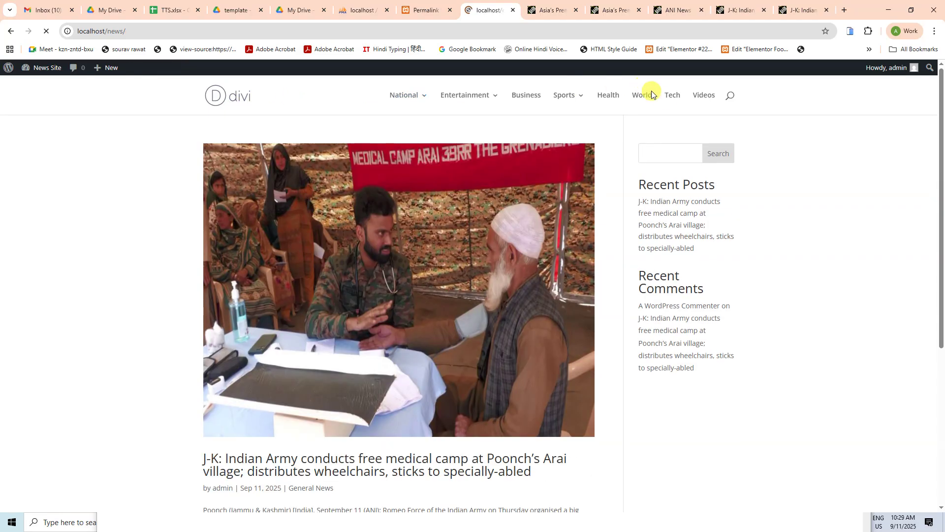
Step: Compare the original ANI article's URL with the permalink settings, then return to the local news site
{"action": "left_click", "coordinate": [659, 154]}
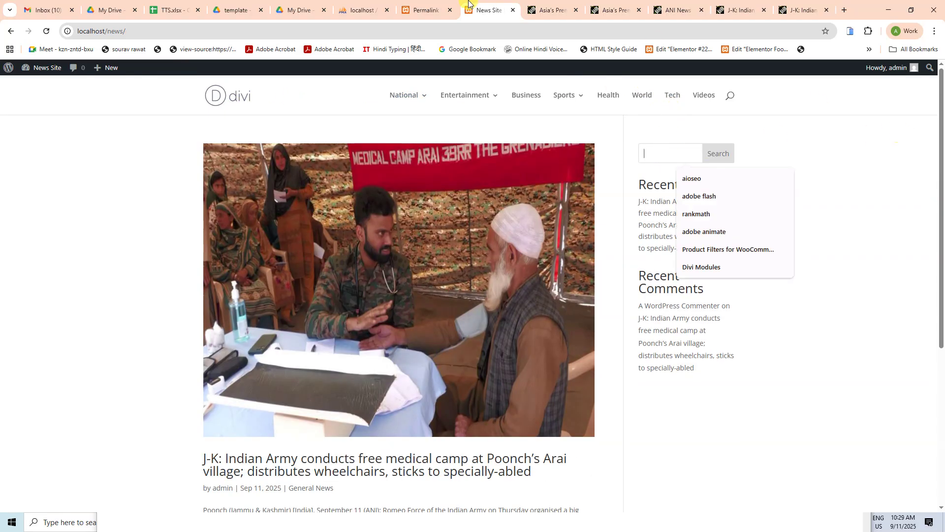
{"action": "left_click", "coordinate": [421, 6]}
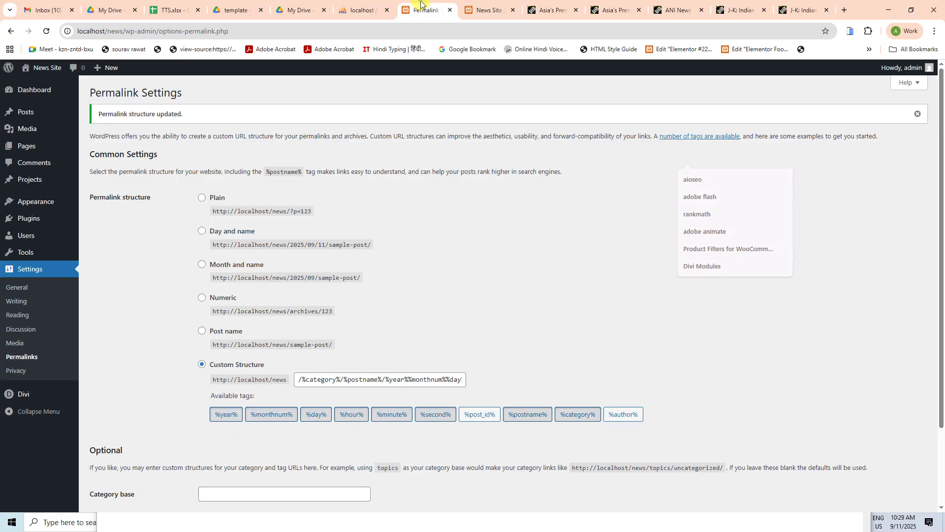
{"action": "left_click", "coordinate": [548, 10]}
{"action": "left_click", "coordinate": [614, 10]}
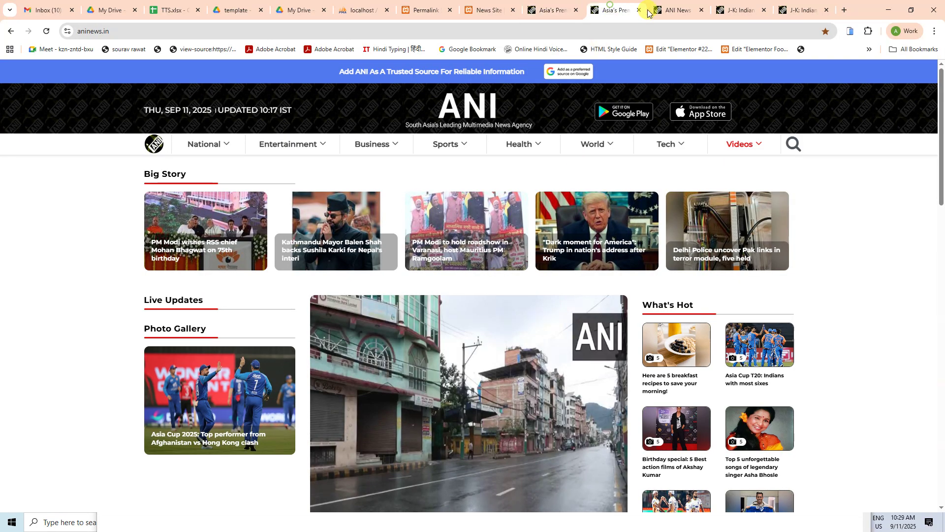
{"action": "left_click", "coordinate": [800, 10]}
{"action": "scroll", "coordinate": [342, 337], "scroll_direction": "down", "scroll_amount": 15}
{"action": "scroll", "coordinate": [338, 350], "scroll_direction": "down", "scroll_amount": 7}
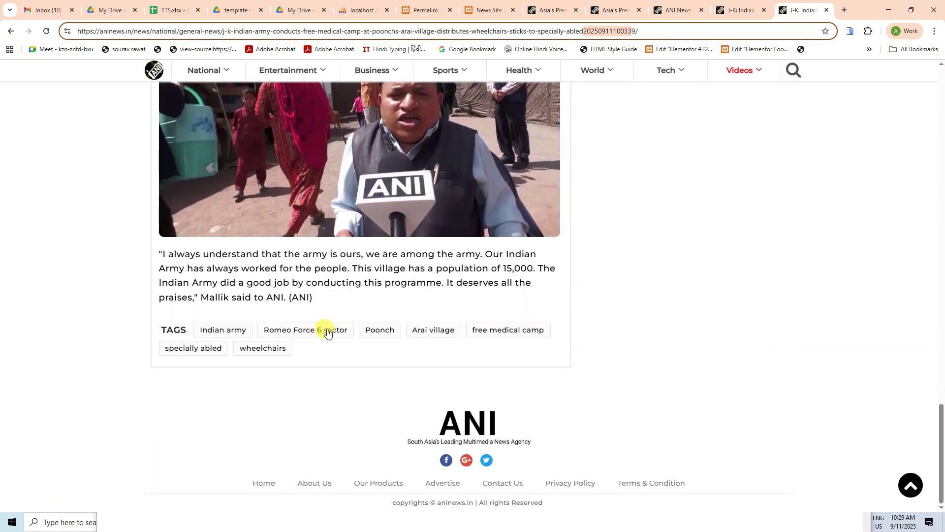
{"action": "left_click", "coordinate": [423, 7]}
{"action": "left_click", "coordinate": [473, 10]}
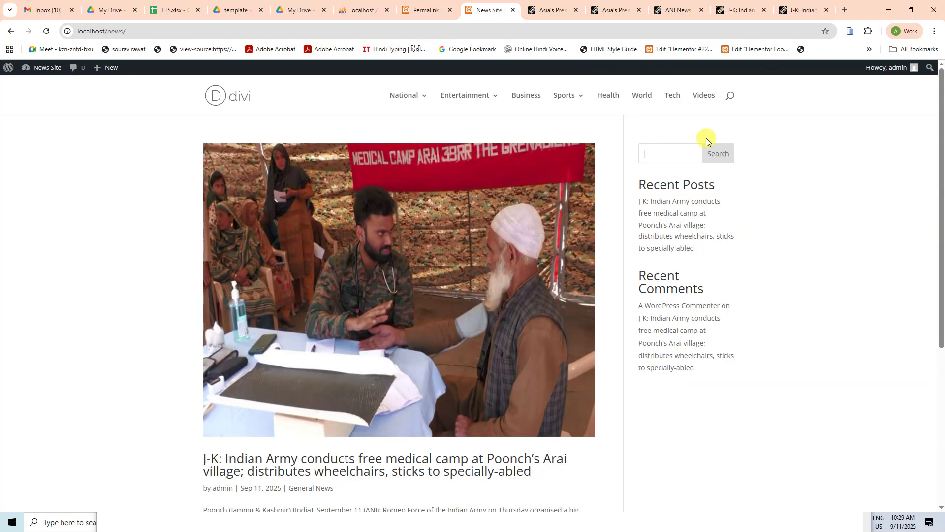
Step: Search the site for 'Indian Army' using the sidebar Search box and review the results
{"action": "left_click", "coordinate": [681, 157]}
{"action": "type", "text": "Indian Army"}
{"action": "left_click", "coordinate": [722, 153]}
{"action": "scroll", "coordinate": [456, 372], "scroll_direction": "down", "scroll_amount": 6}
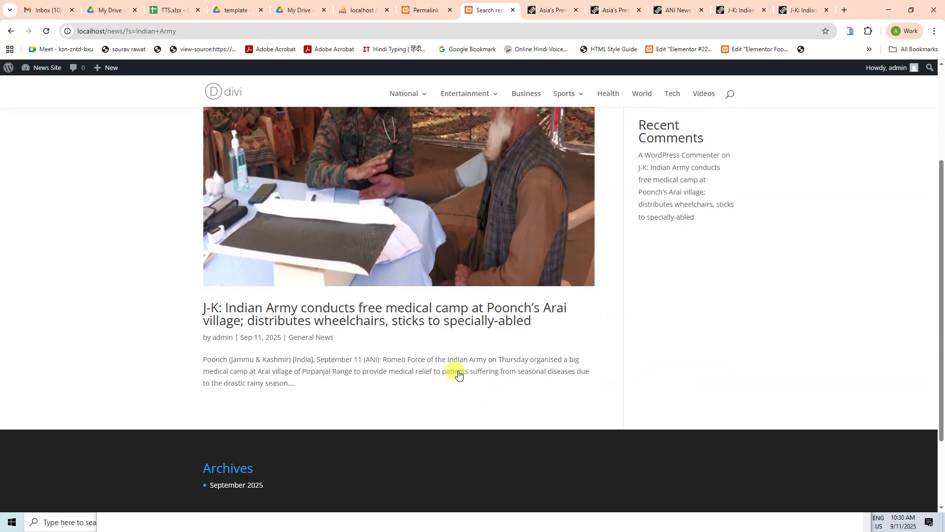
{"action": "scroll", "coordinate": [397, 275], "scroll_direction": "up", "scroll_amount": 6}
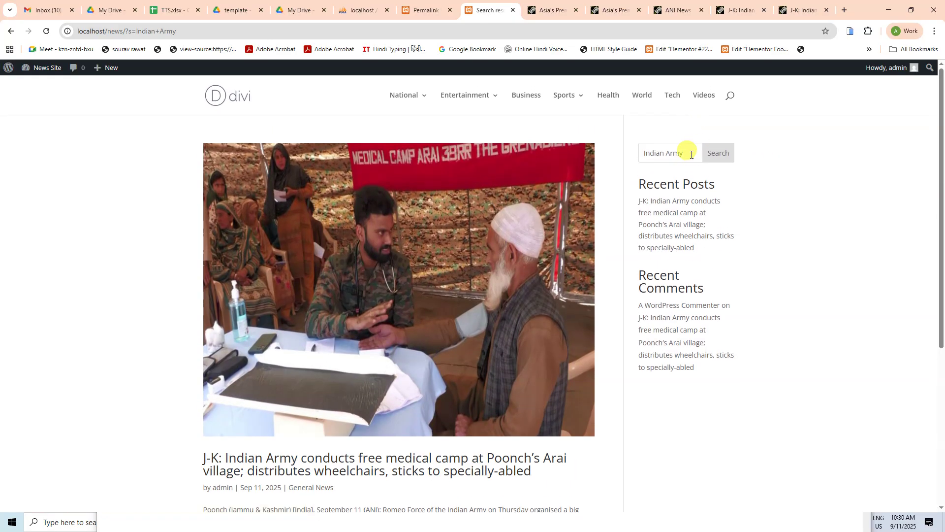
Step: Search for 'Animation', which finds nothing, then for 'army', which lists the J-K medical-camp post
{"action": "triple_click", "coordinate": [685, 152]}
{"action": "type", "text": "Animation"}
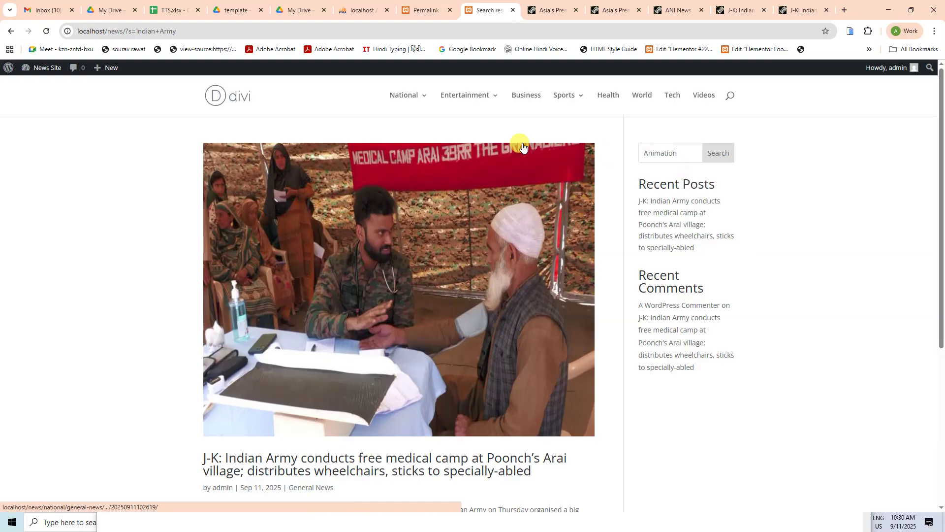
{"action": "left_click", "coordinate": [719, 155]}
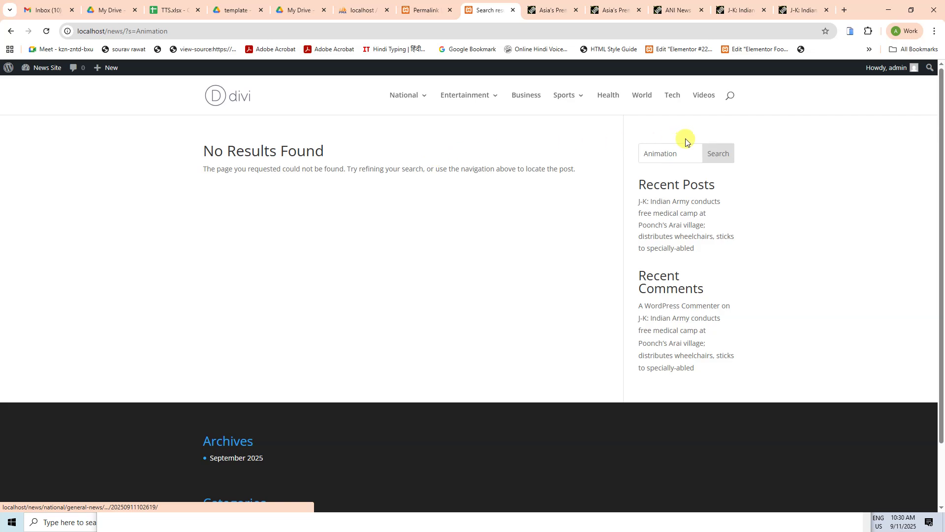
{"action": "triple_click", "coordinate": [677, 153]}
{"action": "type", "text": "army"}
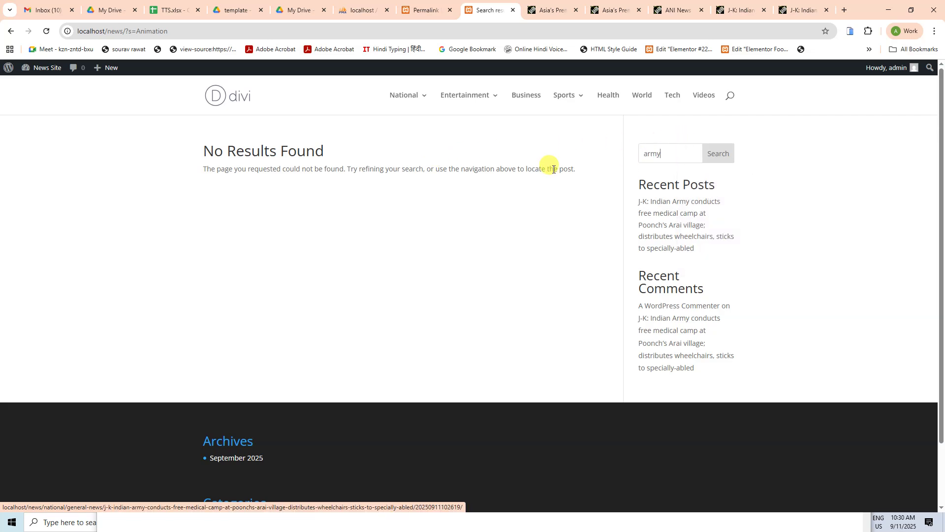
{"action": "left_click", "coordinate": [705, 160]}
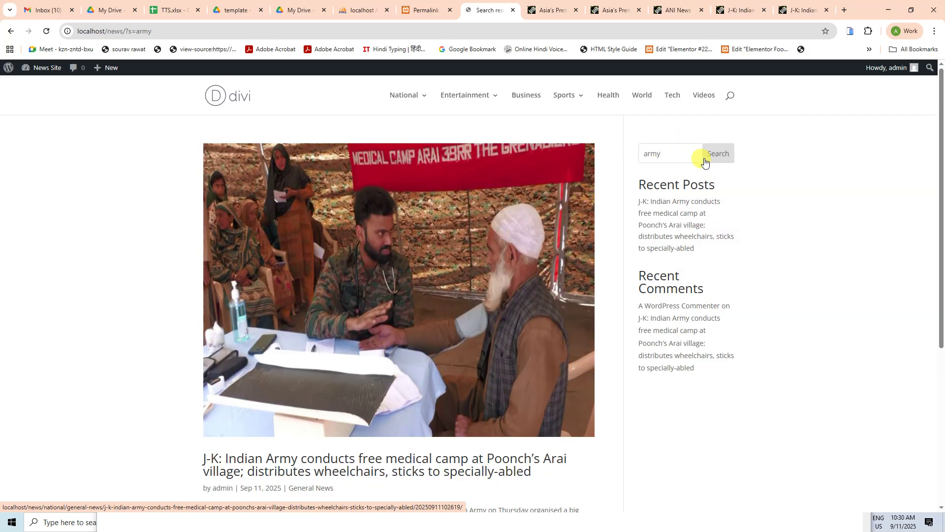